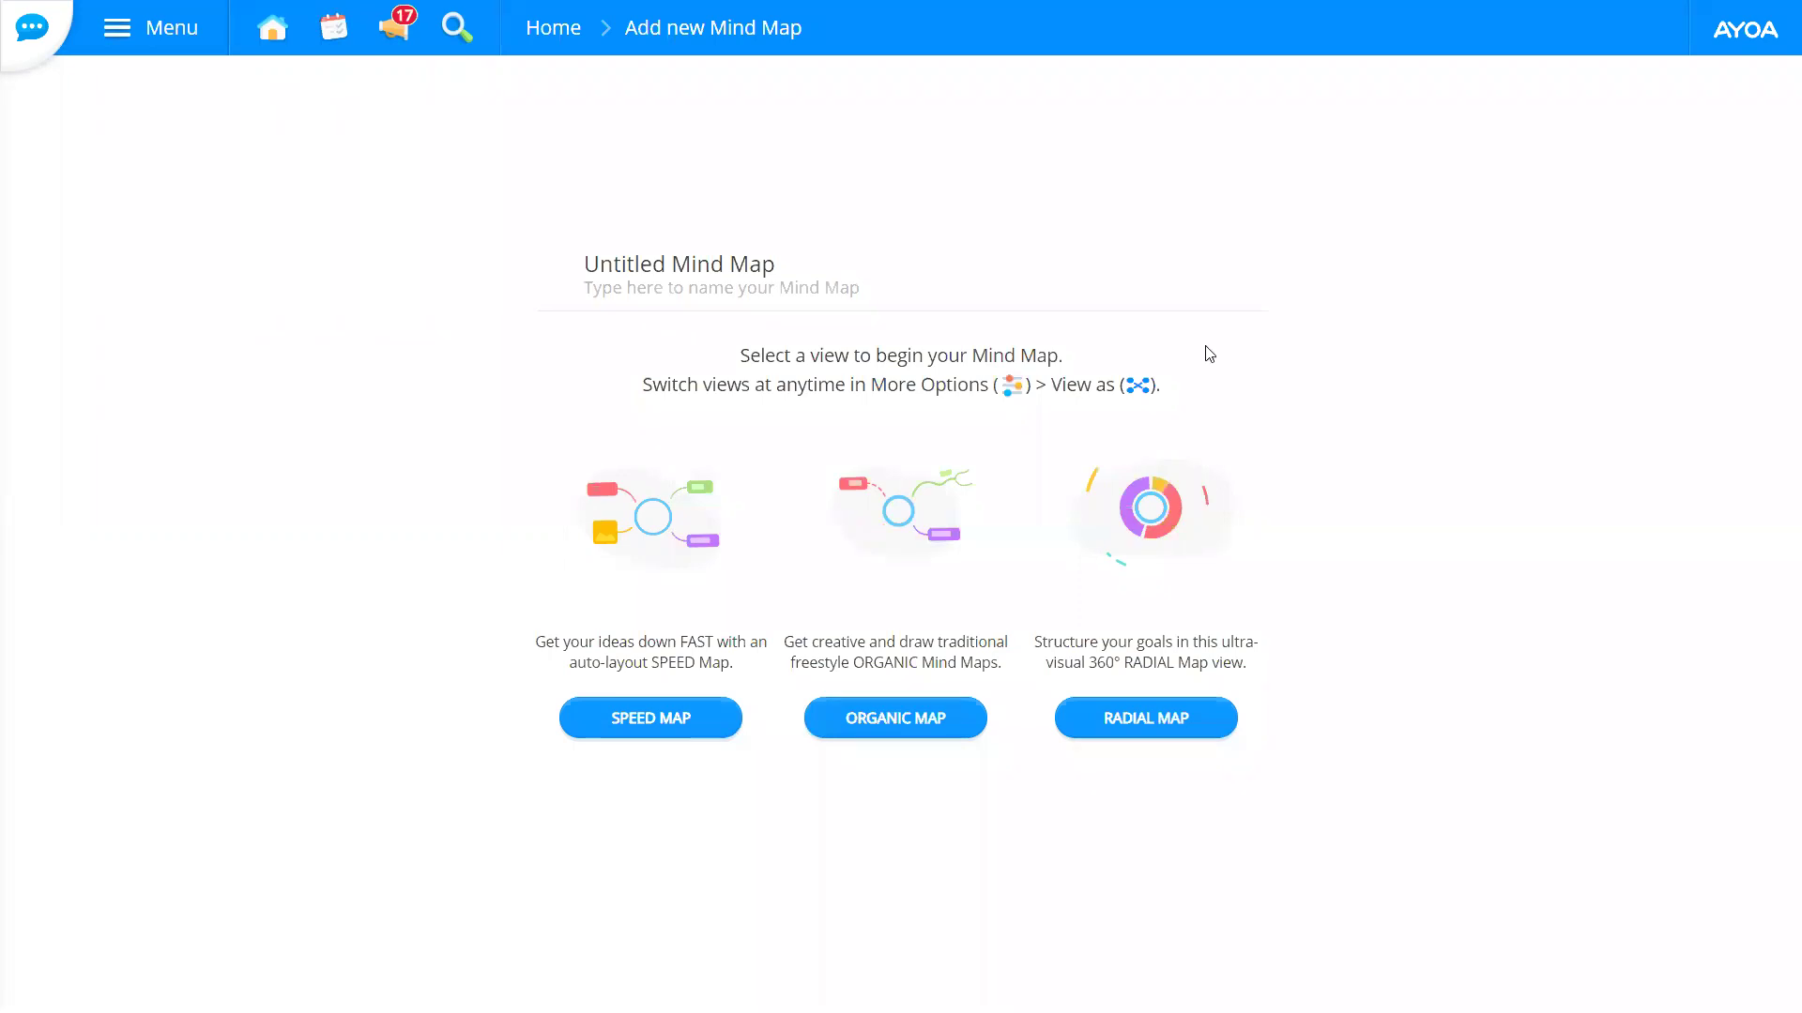
# Step: Name the mind map "Working from Home" and create it as an Organic Map
pyautogui.click(657, 267)
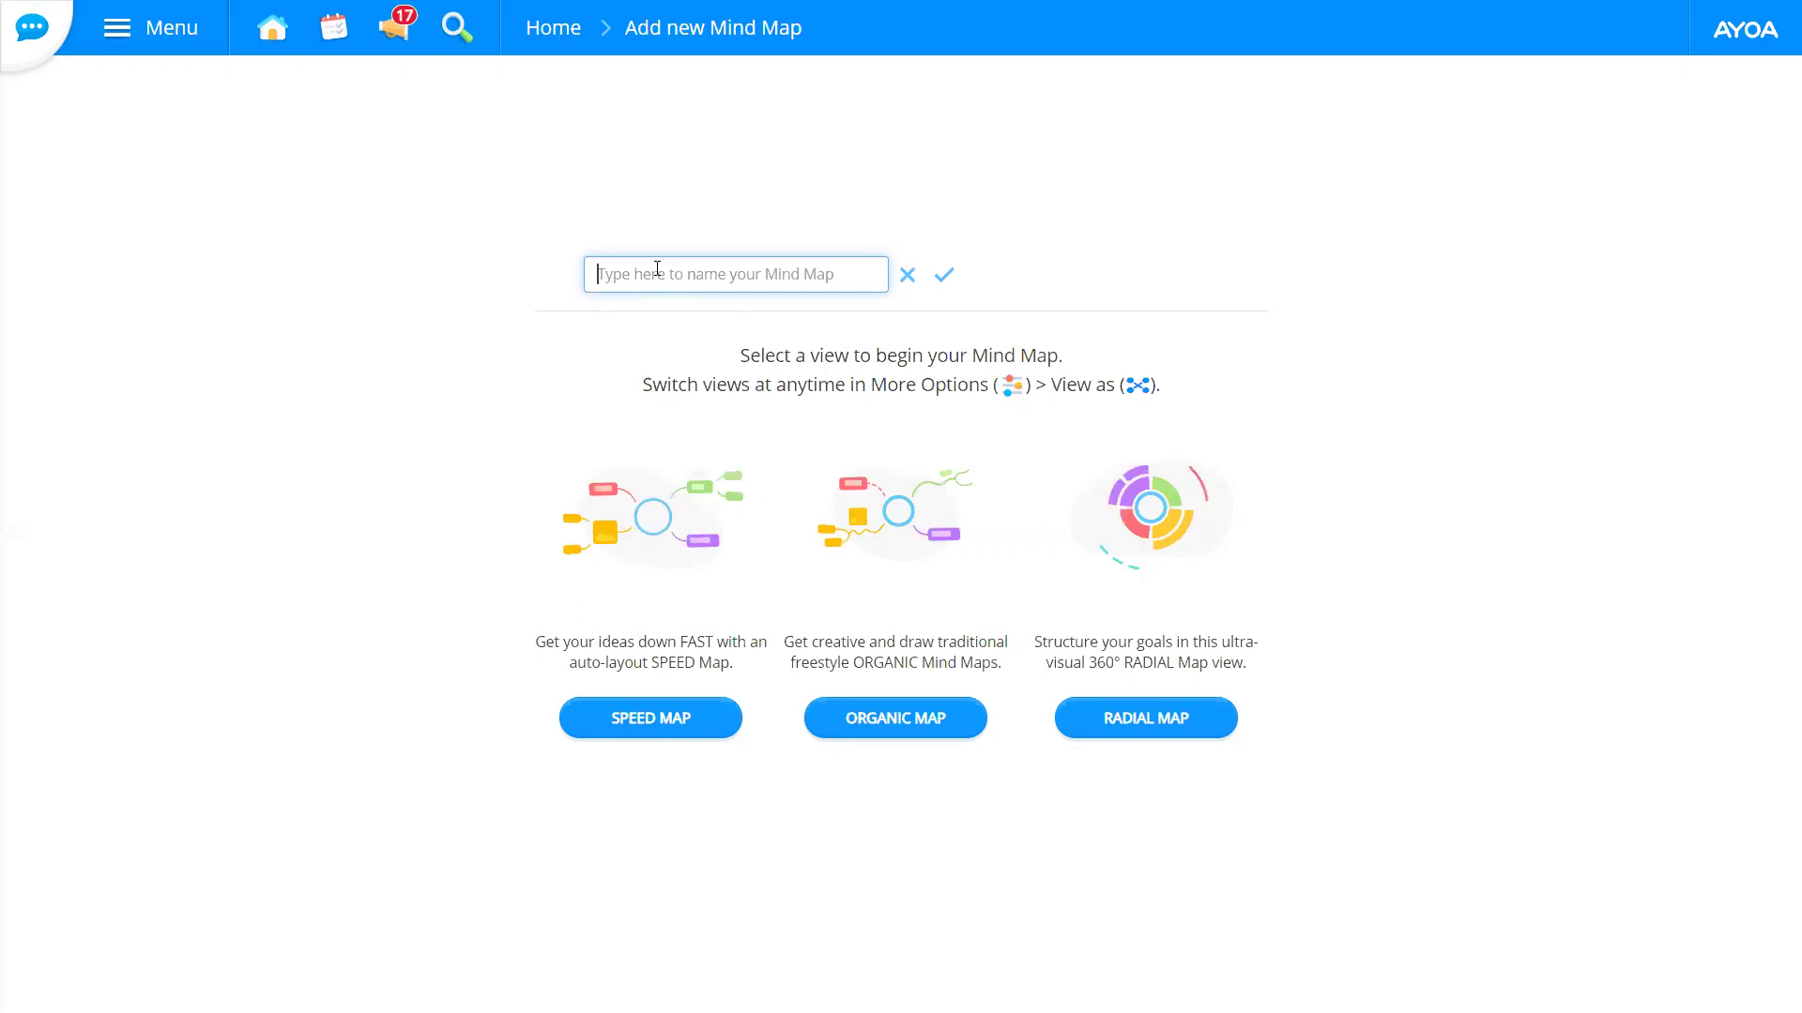
pyautogui.write('Workin')
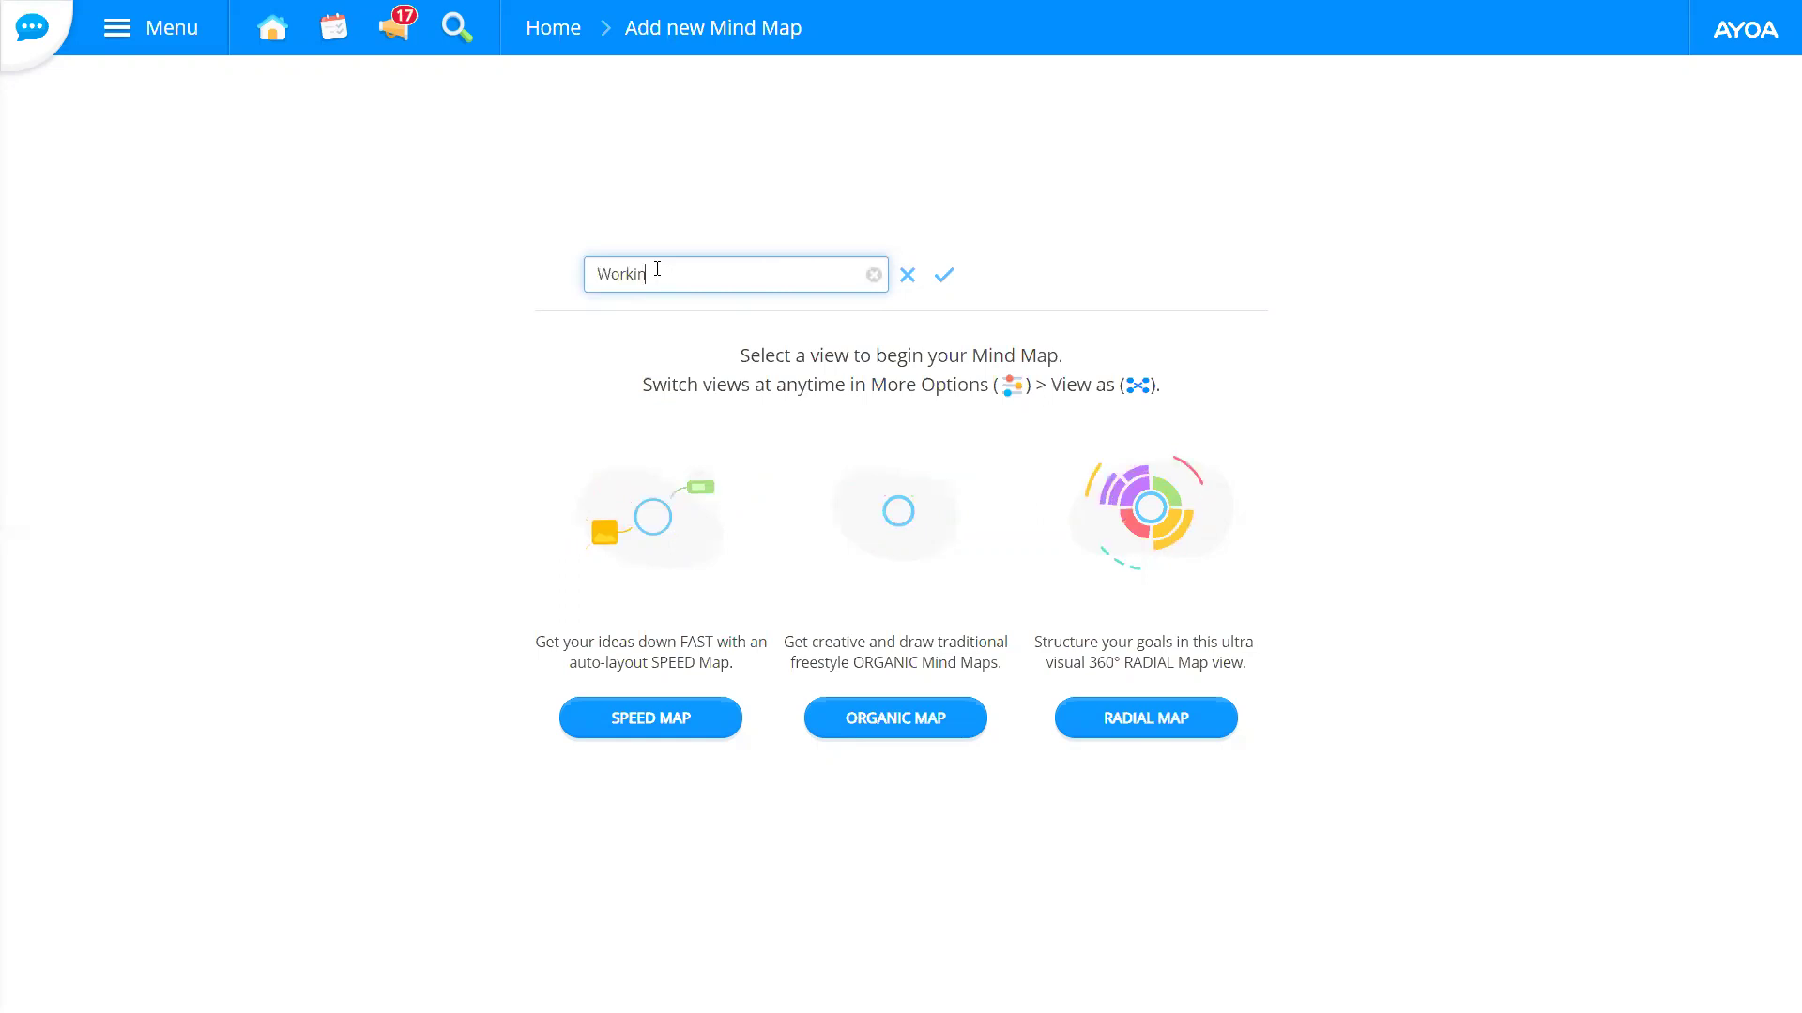
pyautogui.write('g')
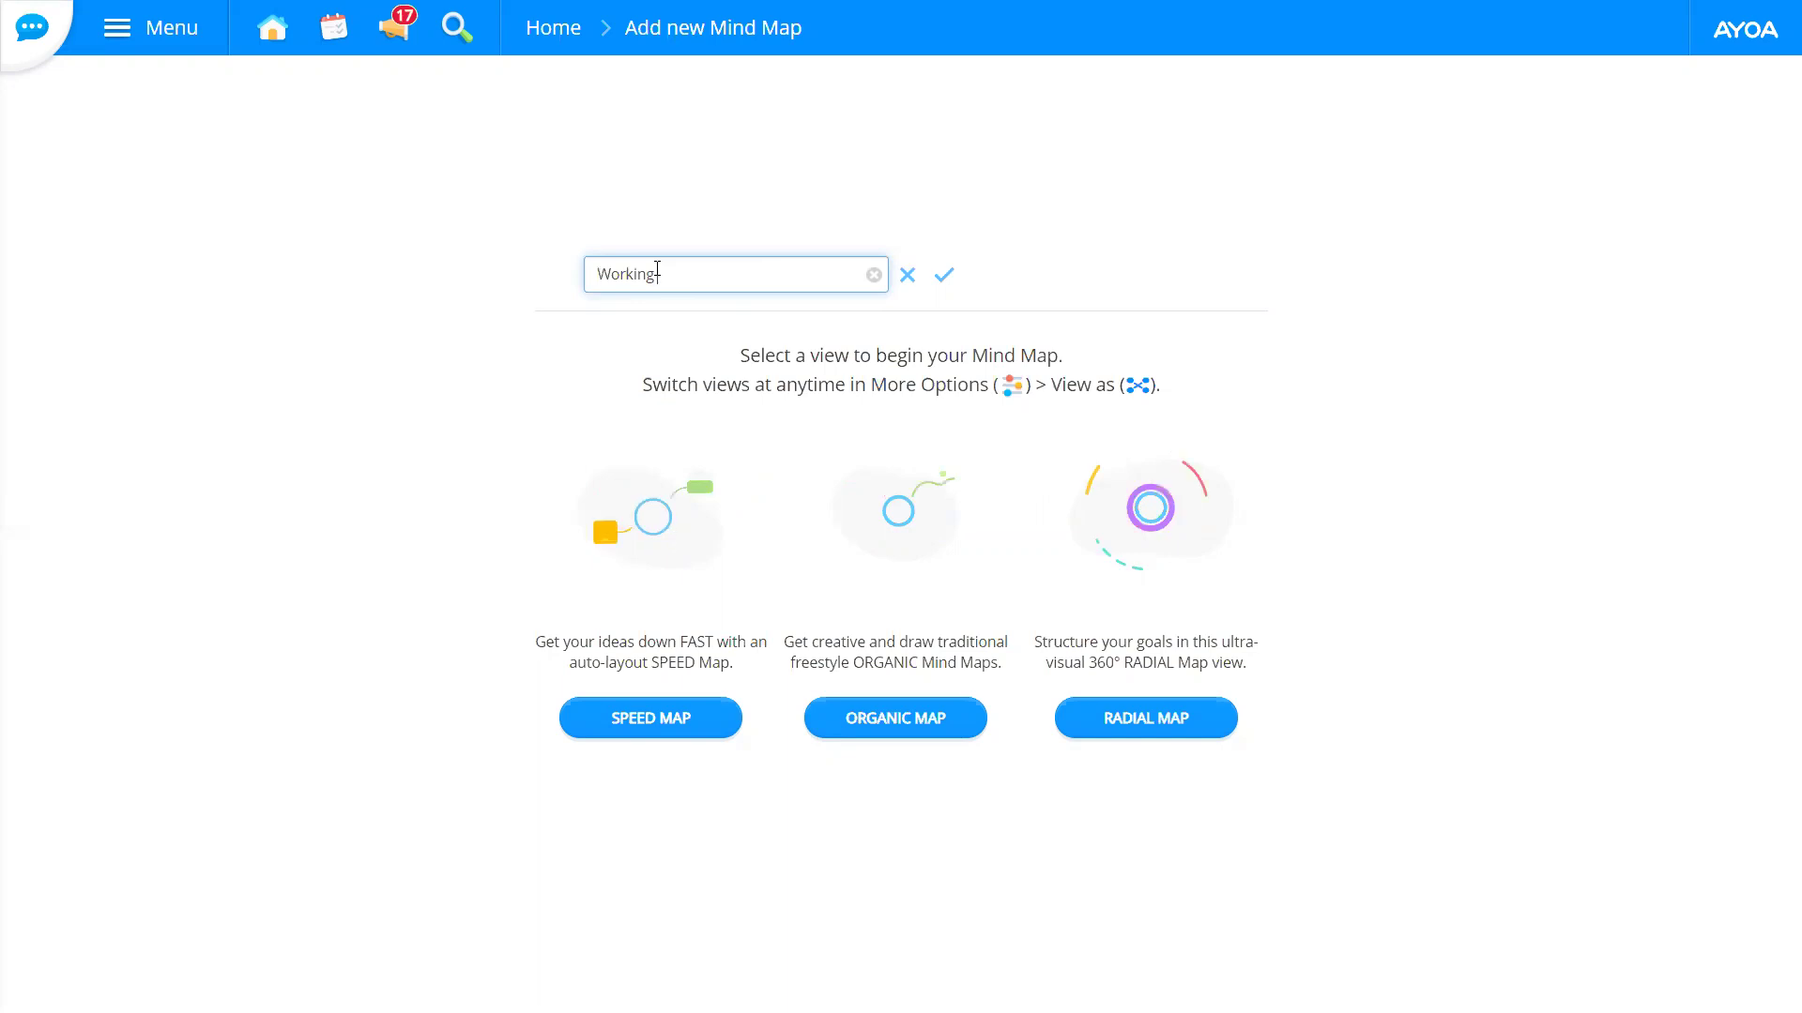
pyautogui.write(' from Home')
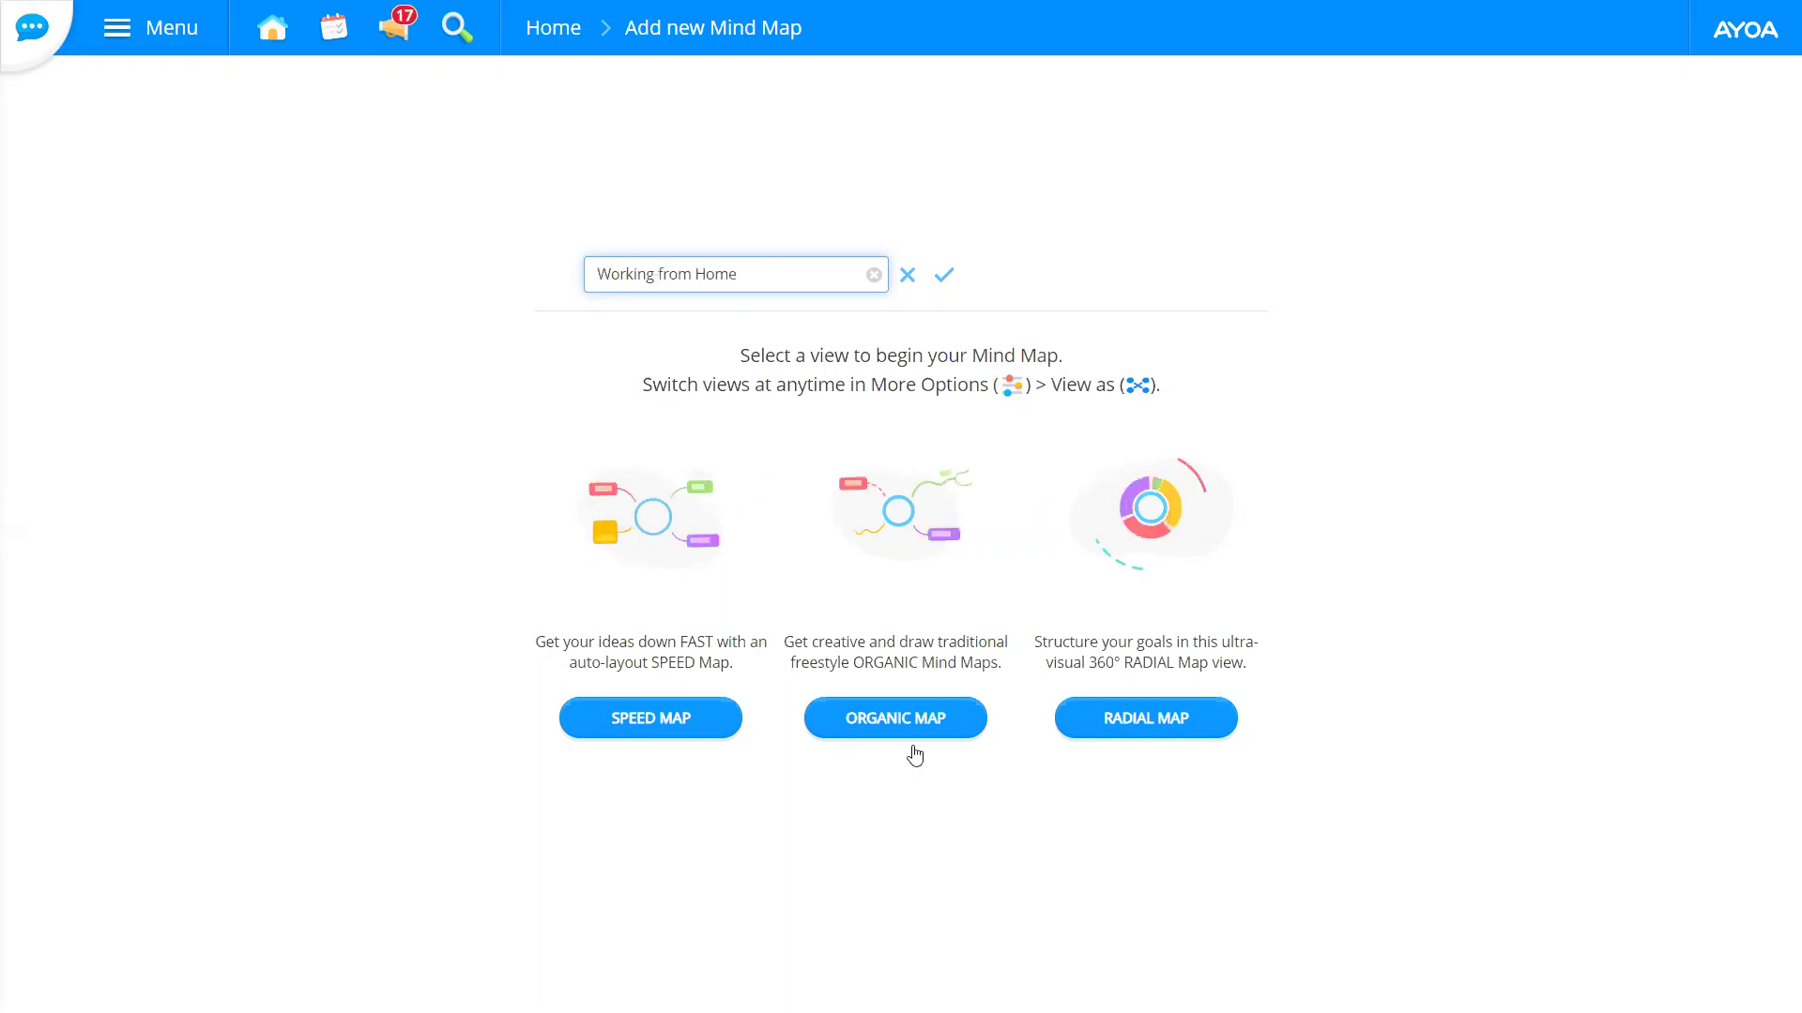
pyautogui.click(898, 720)
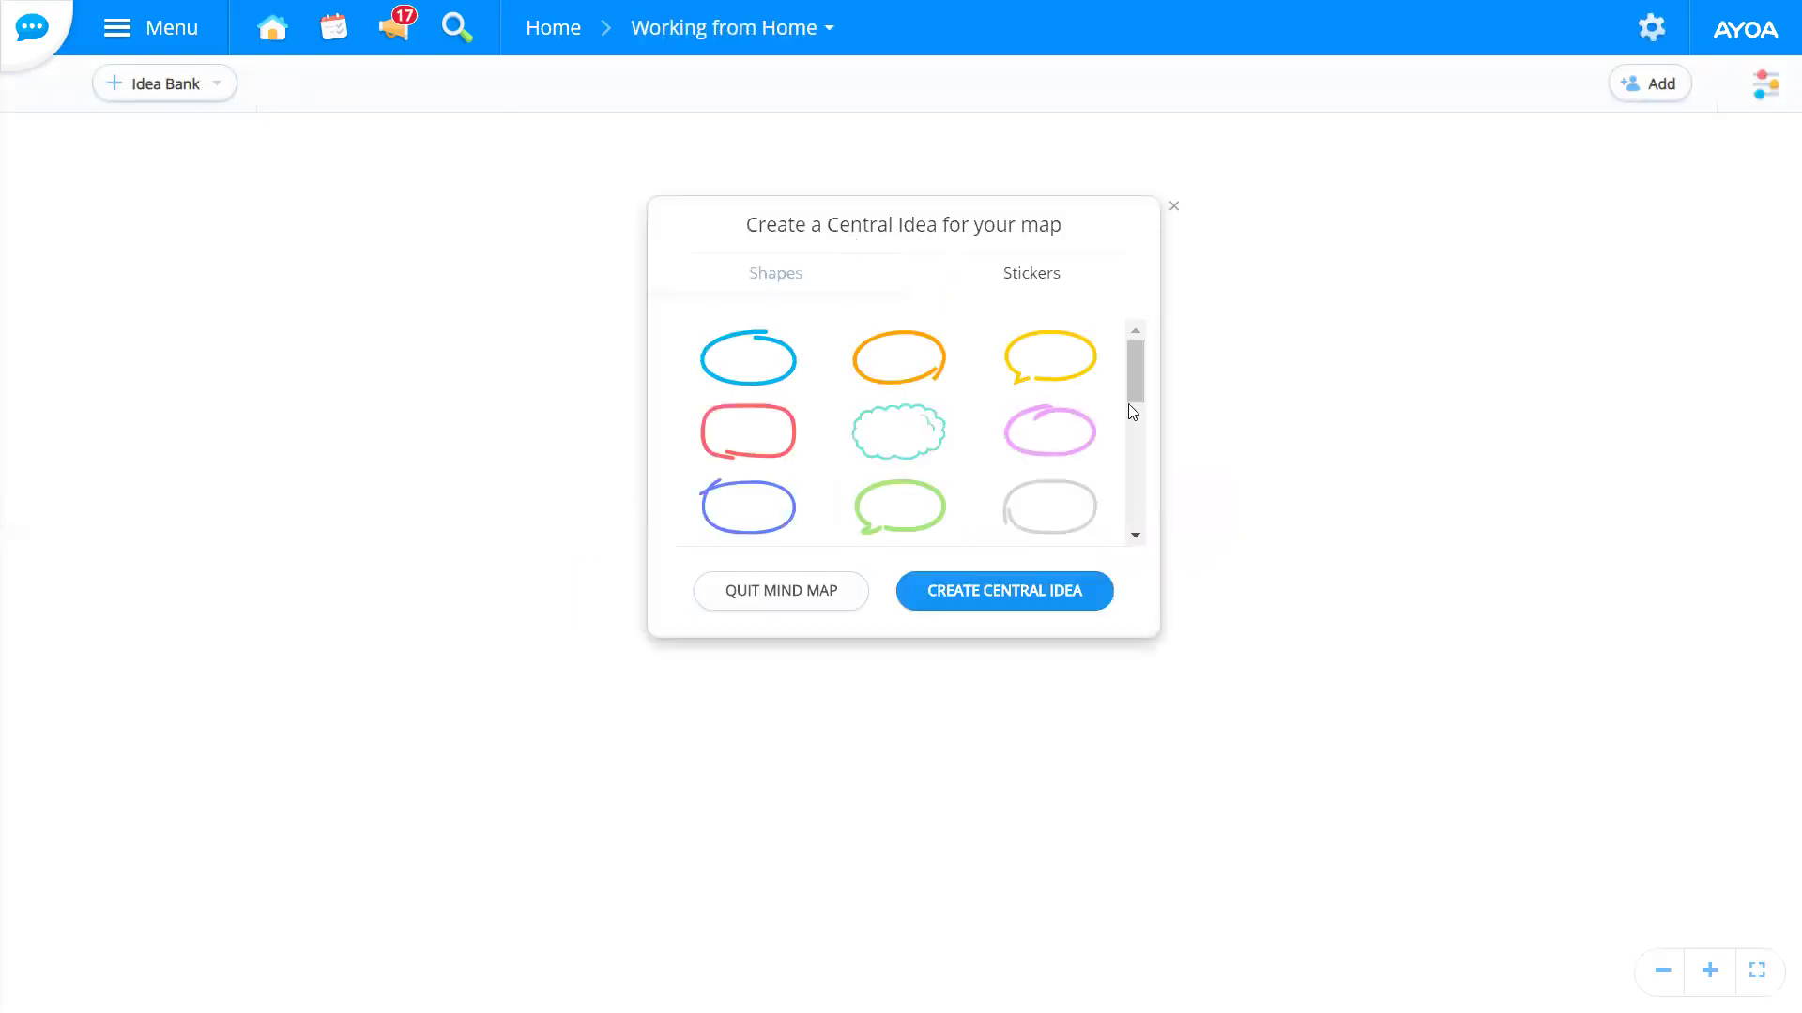
# Step: Choose the scalloped cloud shape for the map's central idea
pyautogui.click(1141, 291)
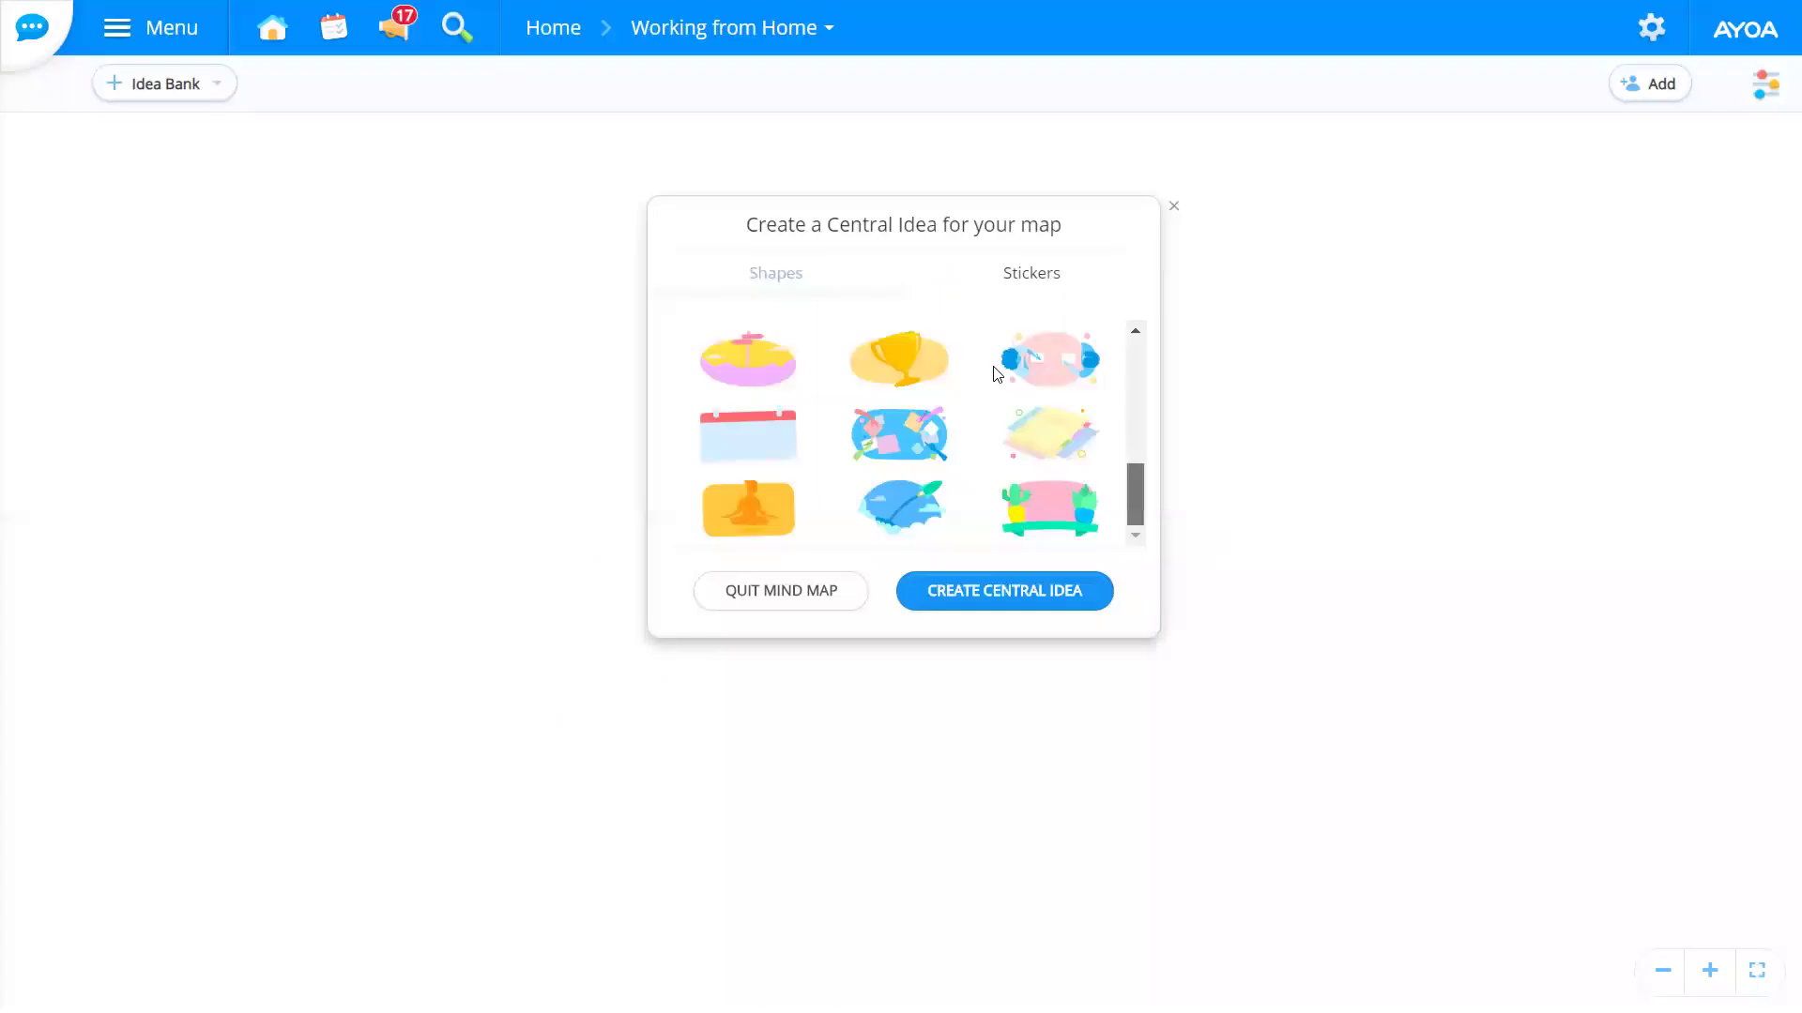
pyautogui.scroll(5, 996, 375)
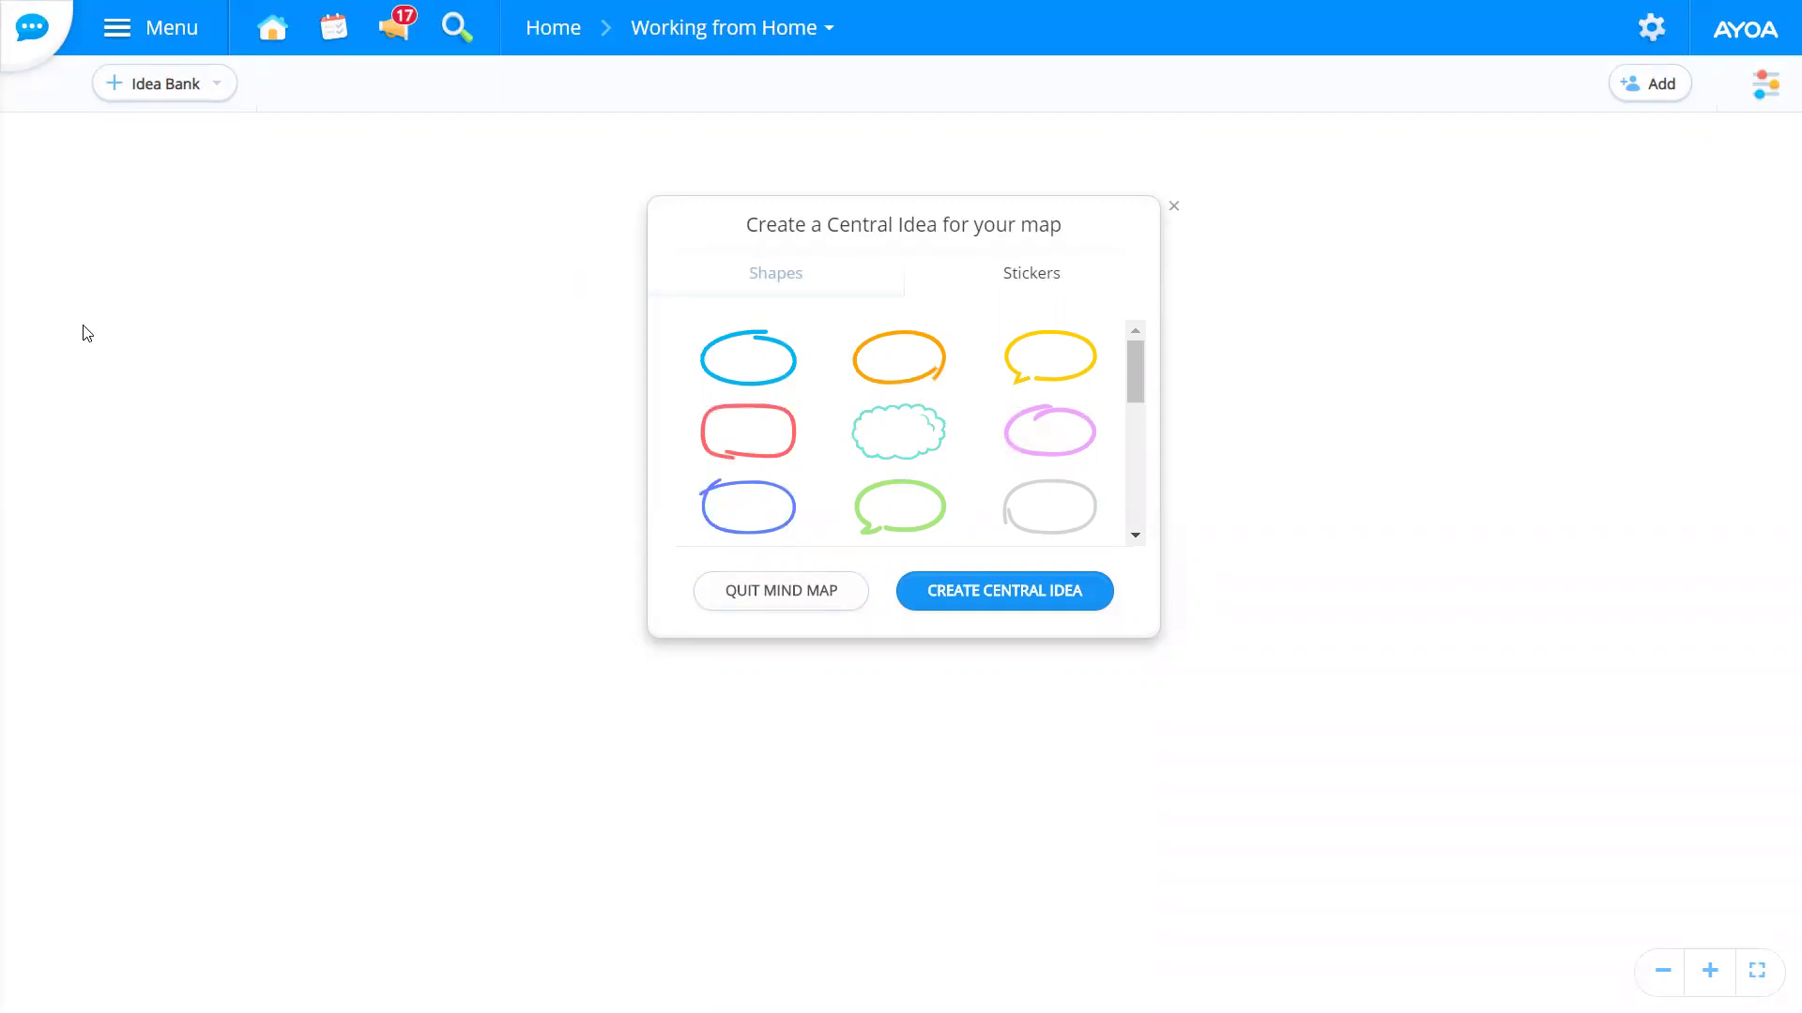
pyautogui.click(795, 276)
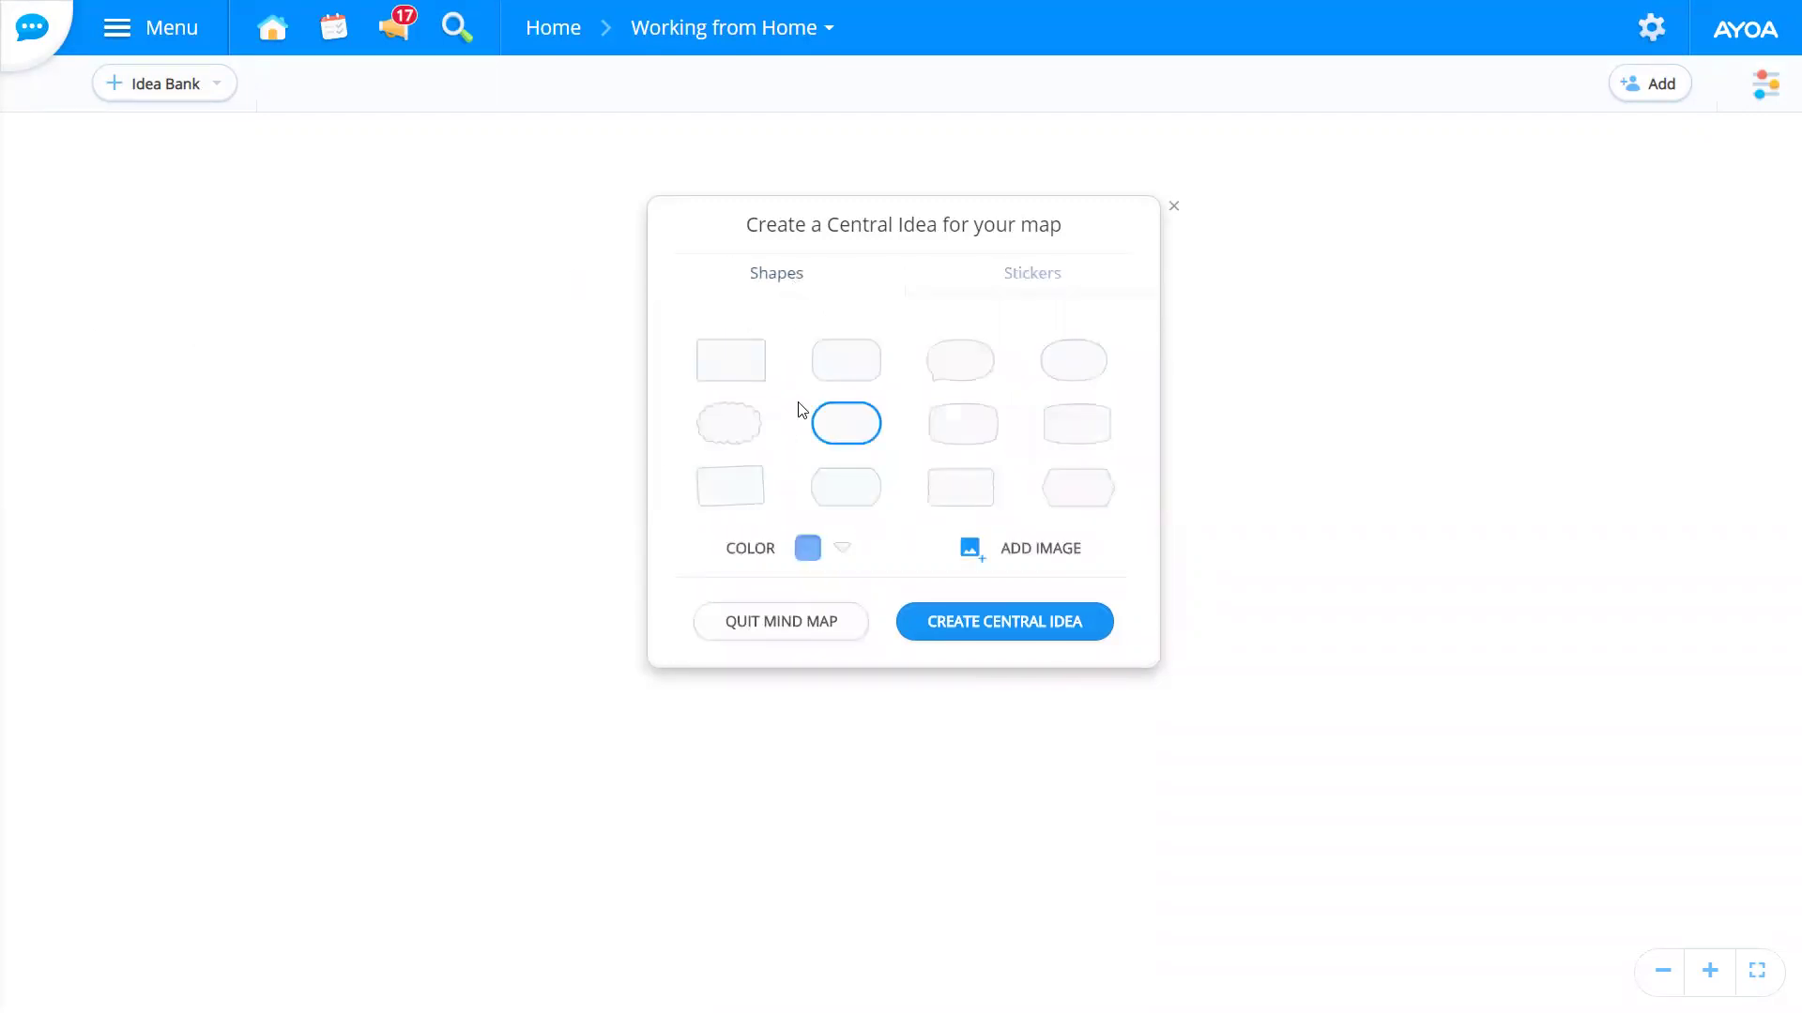
pyautogui.click(734, 428)
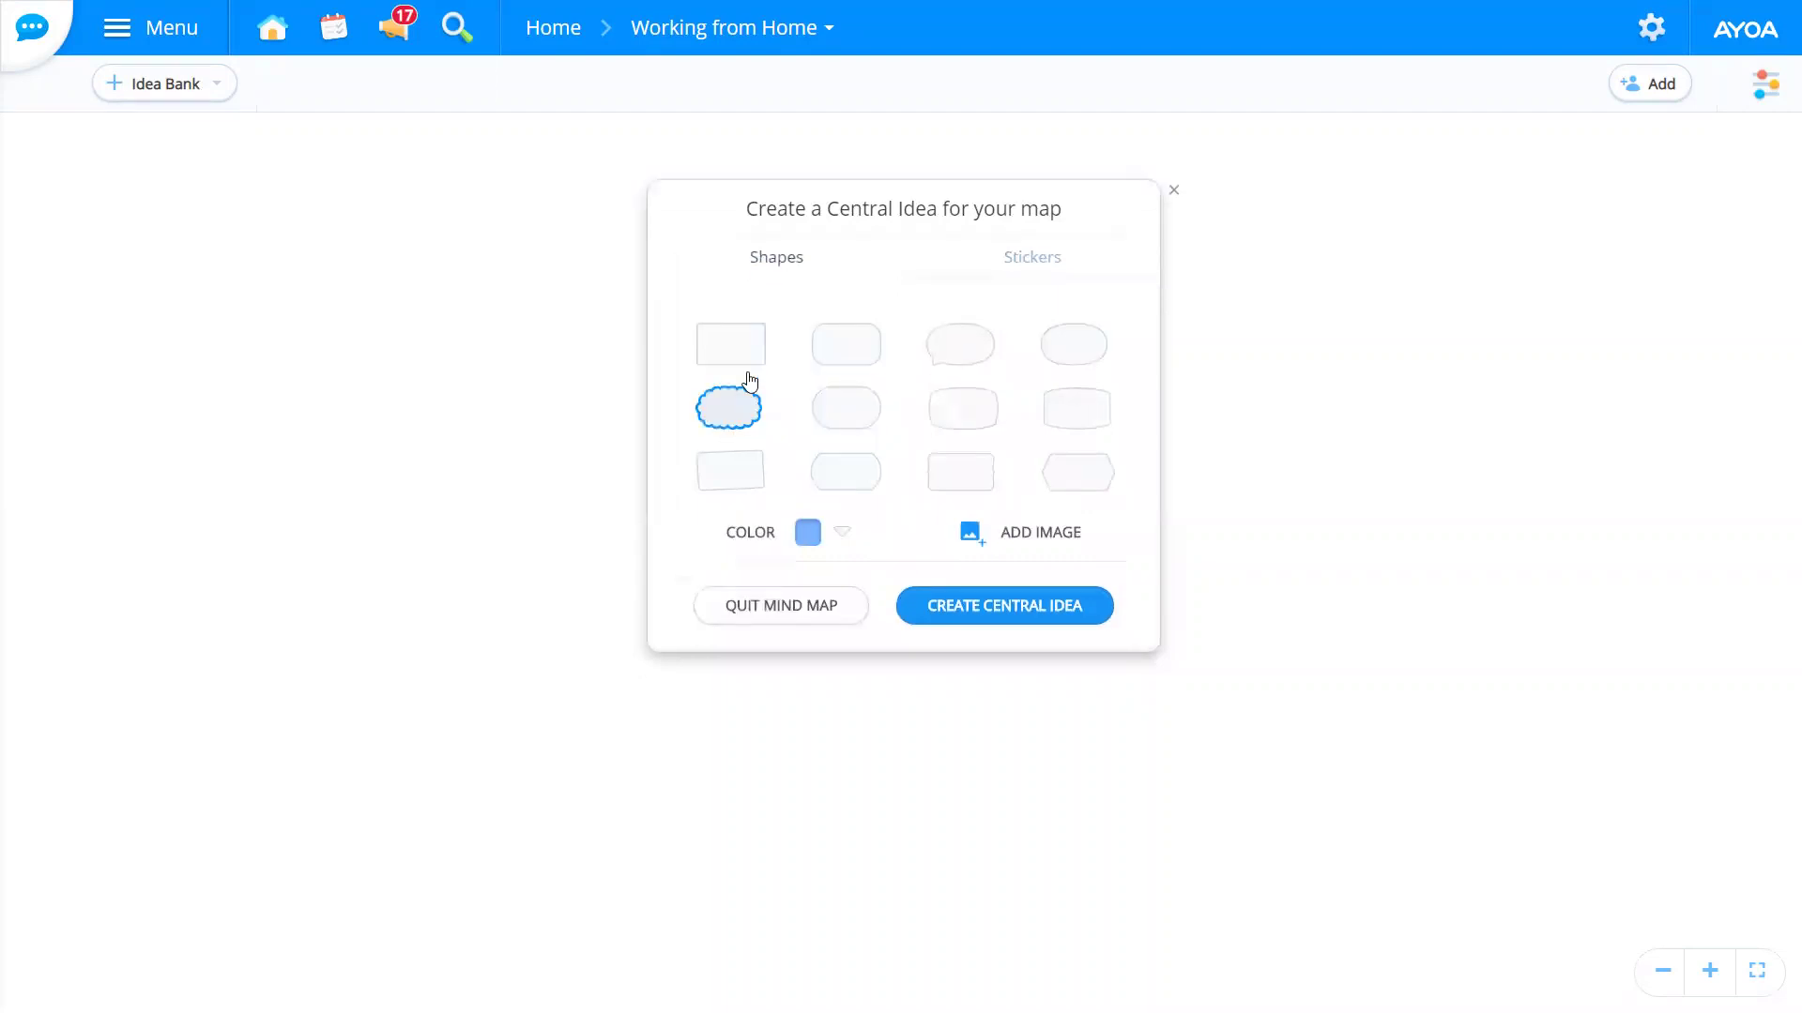
# Step: Search Unsplash for "desk", apply the coffee cup and keyboard photo to the shape, and create the central idea
pyautogui.click(1015, 532)
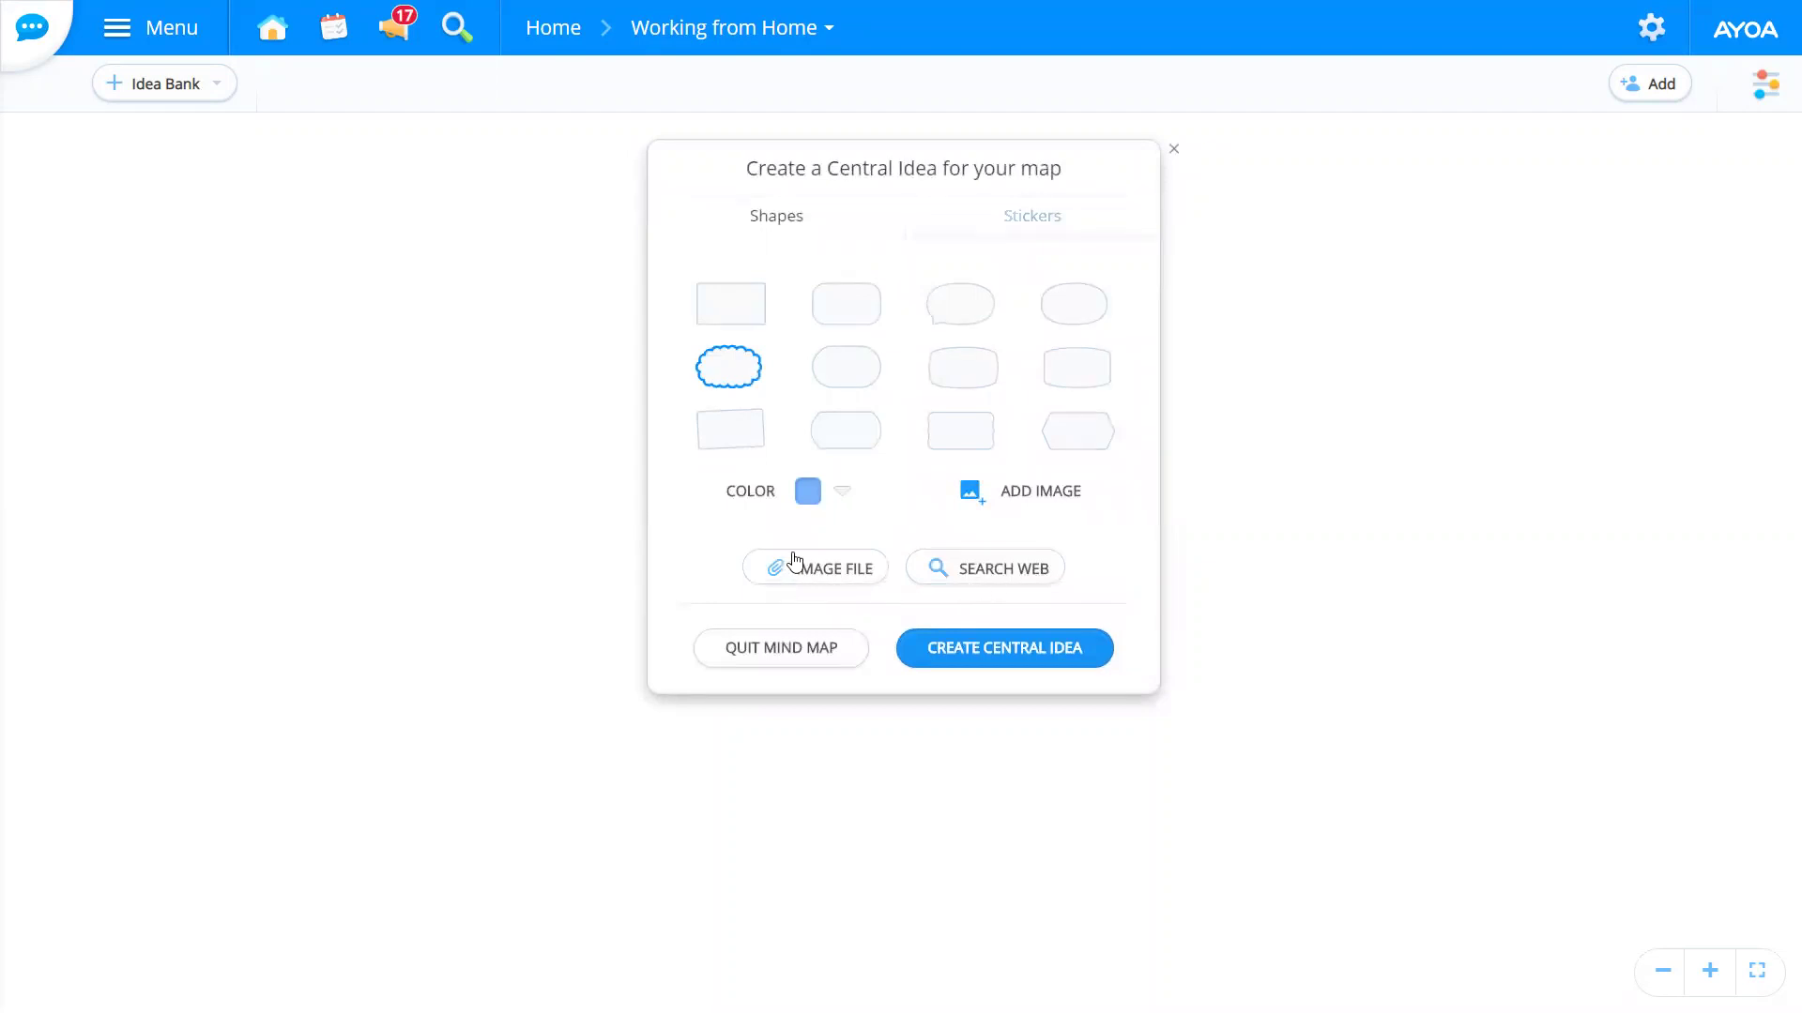
pyautogui.click(1006, 580)
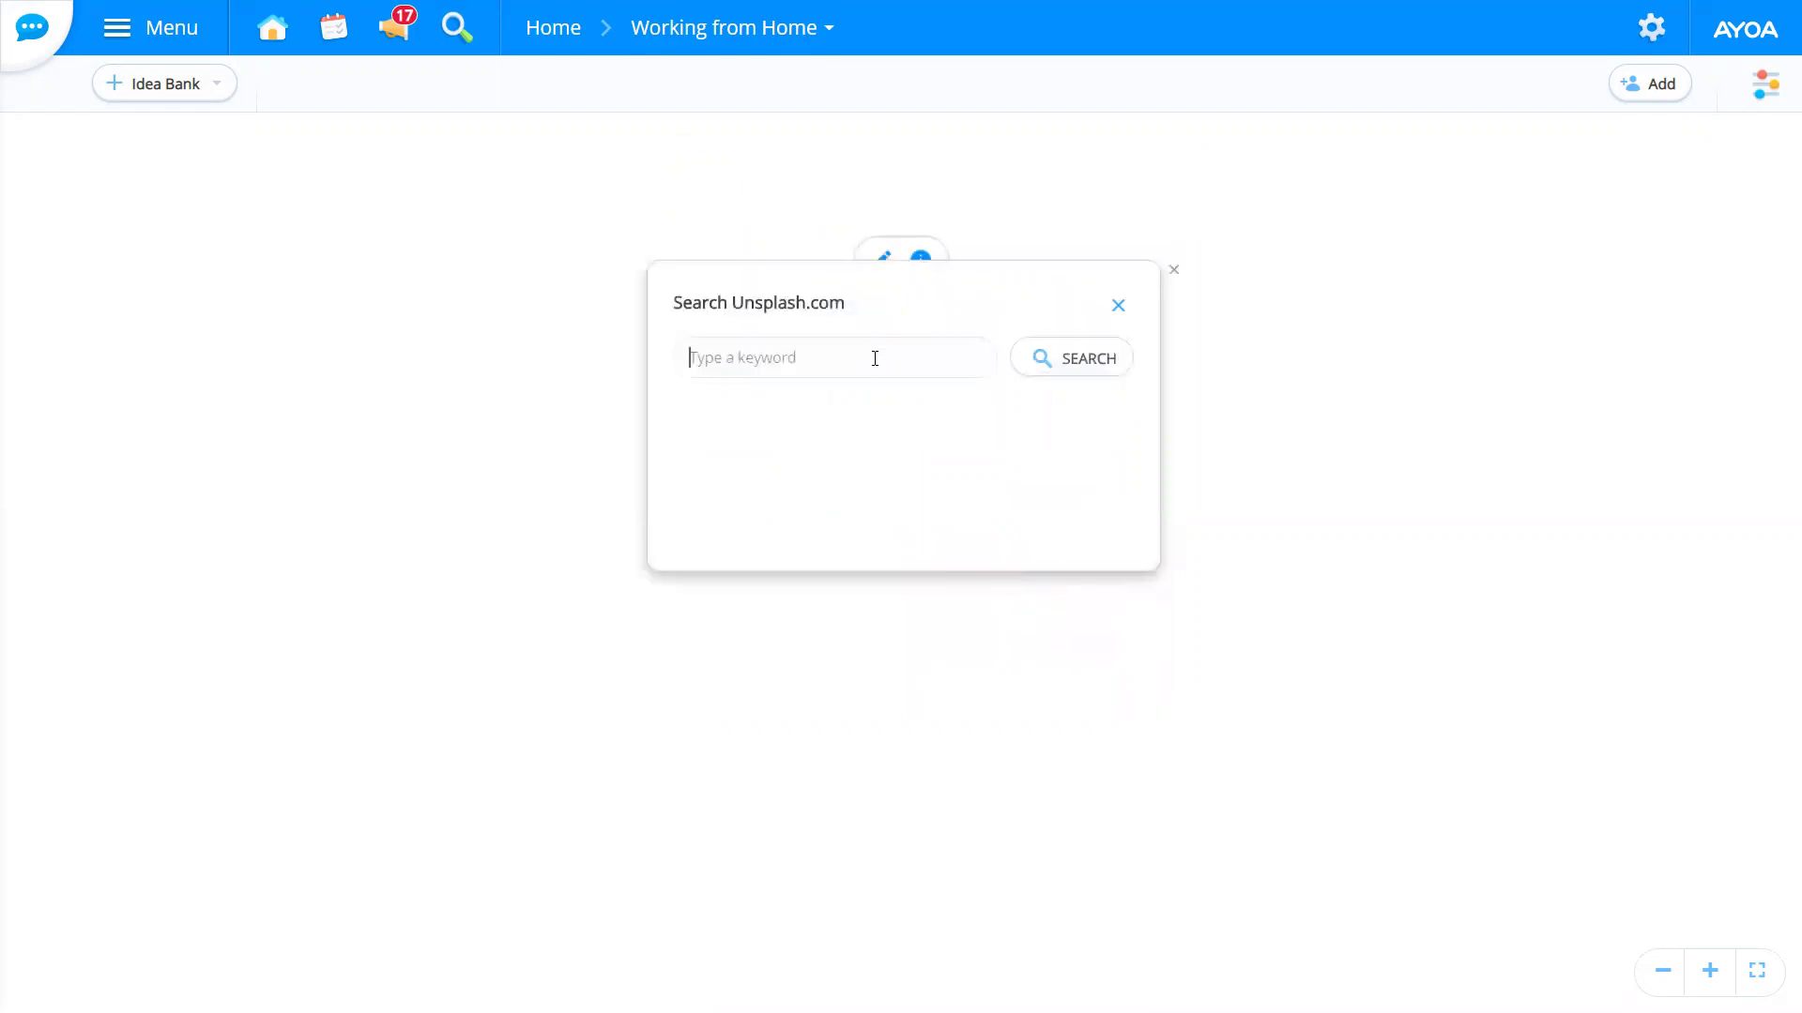
pyautogui.write('desk')
pyautogui.click(1058, 369)
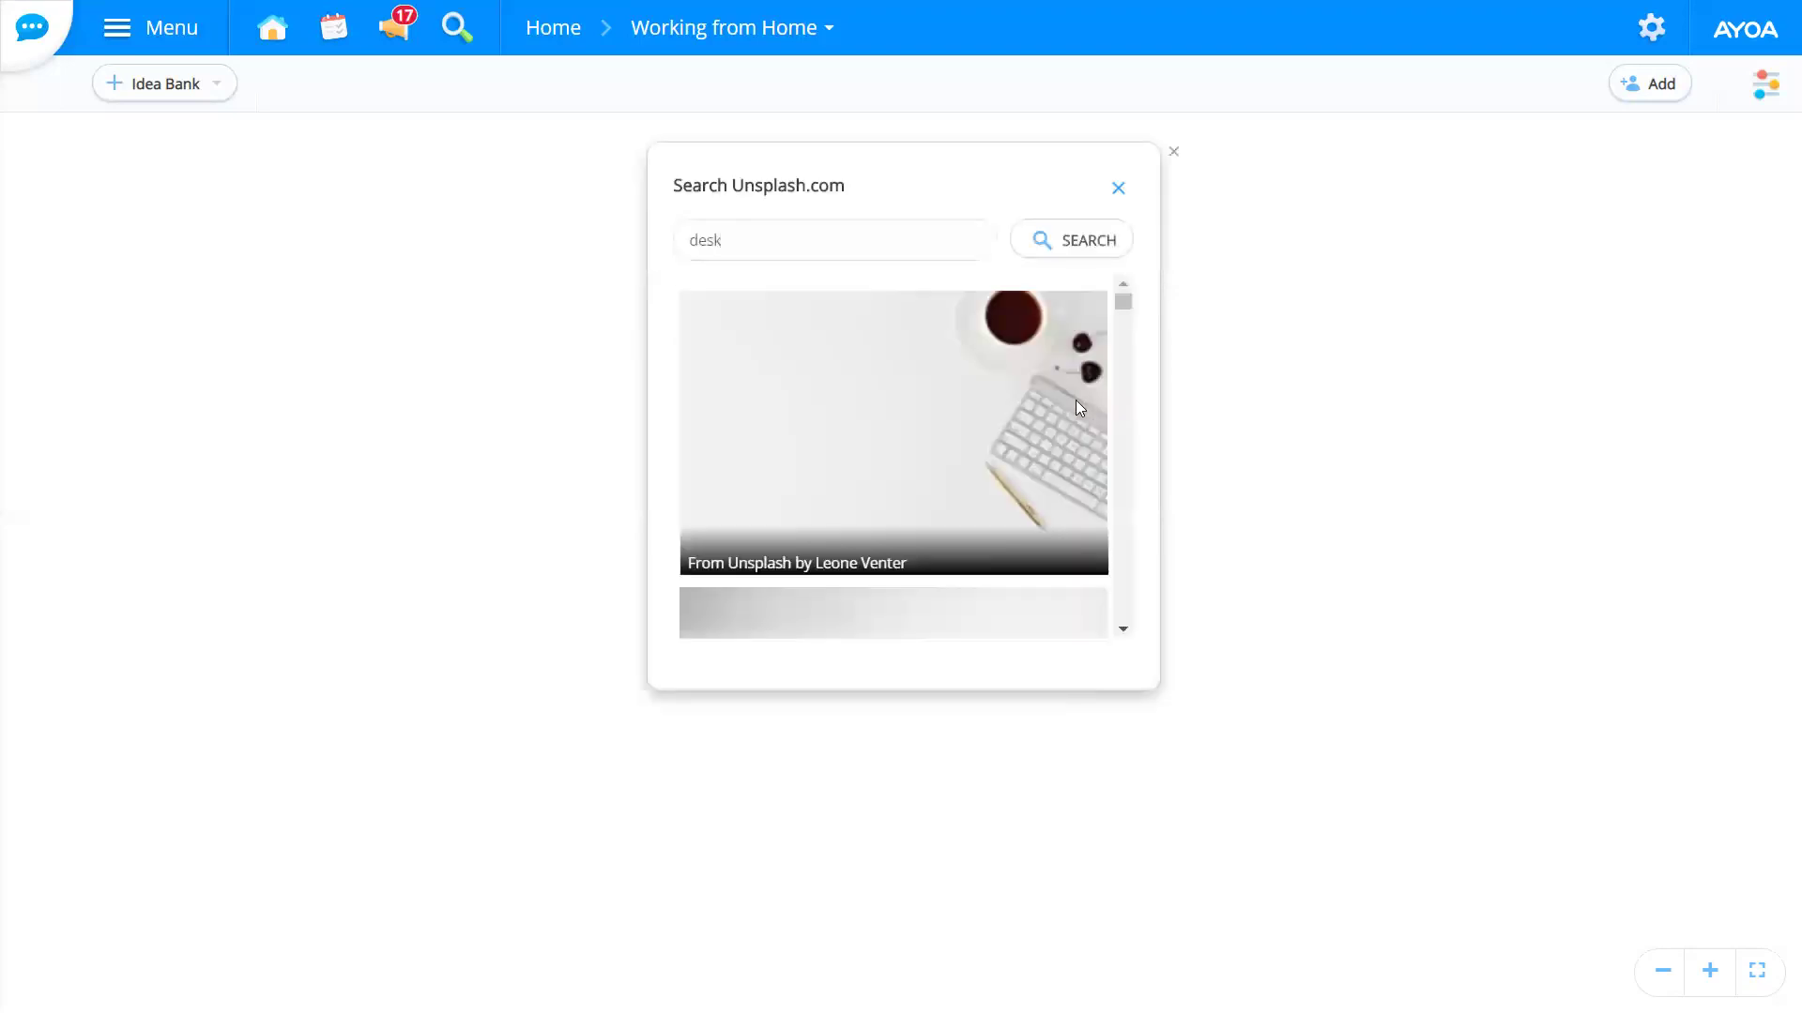
pyautogui.click(1032, 381)
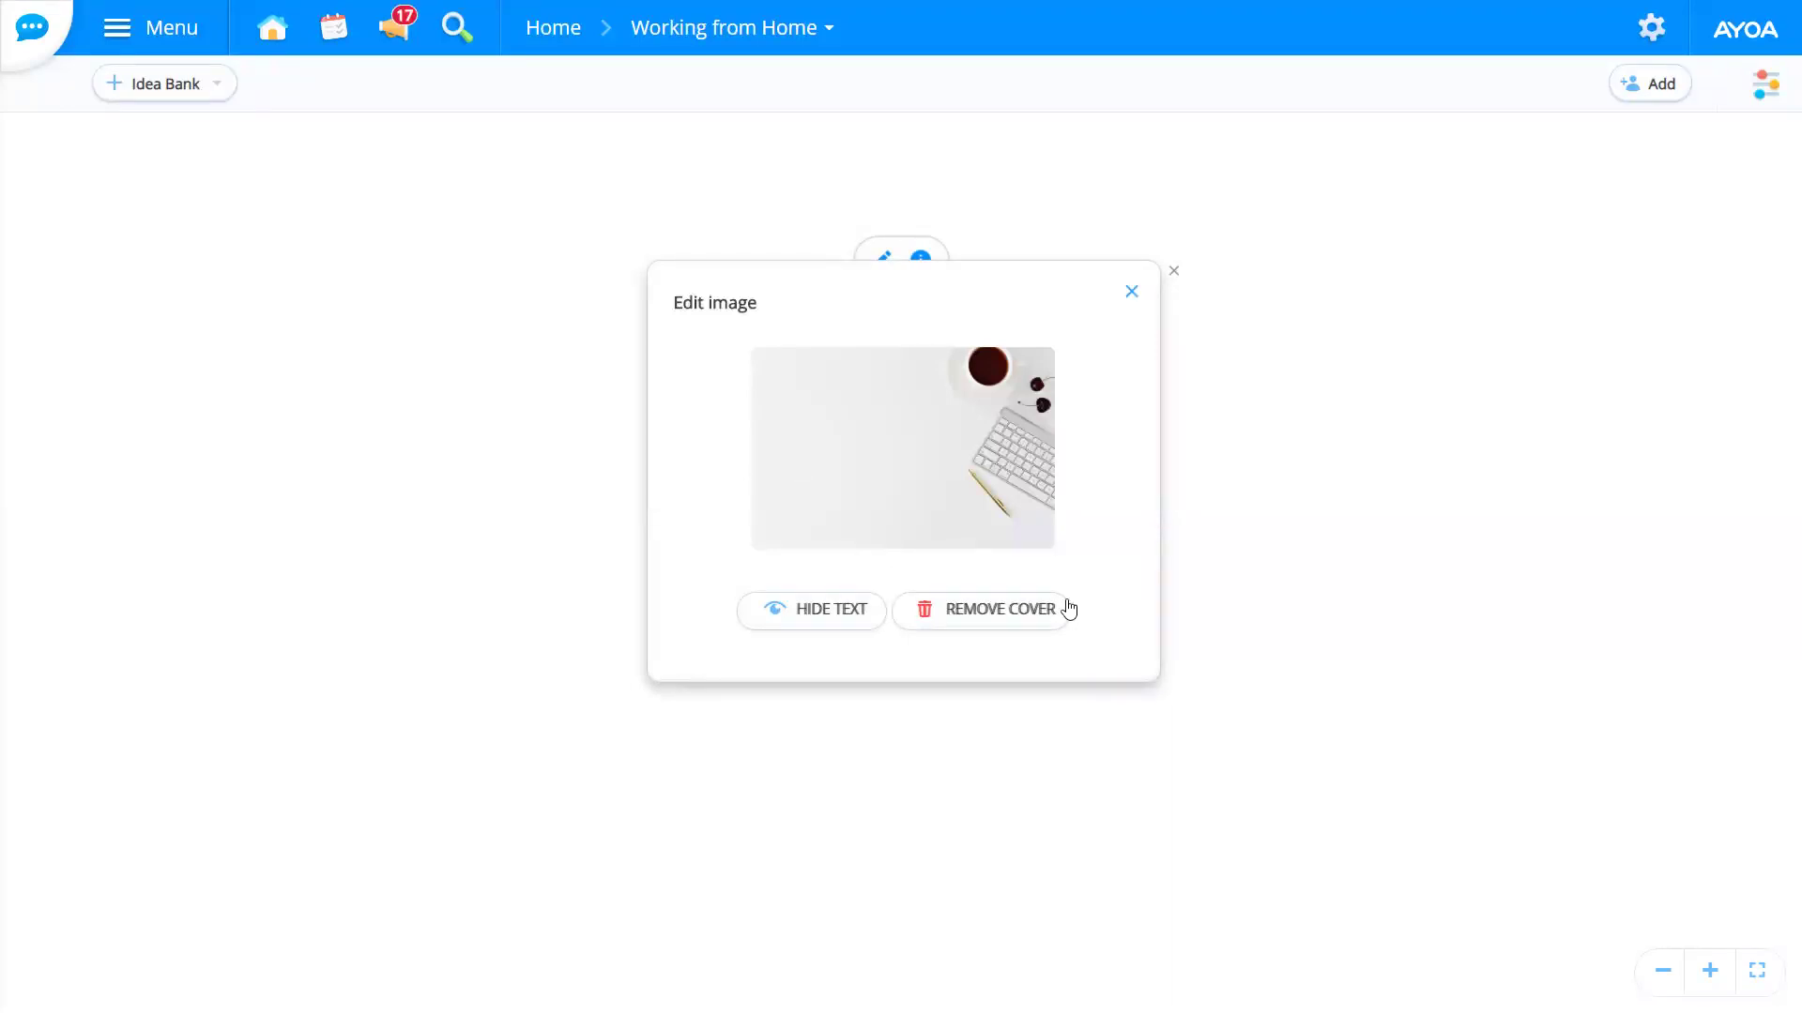
pyautogui.click(1054, 589)
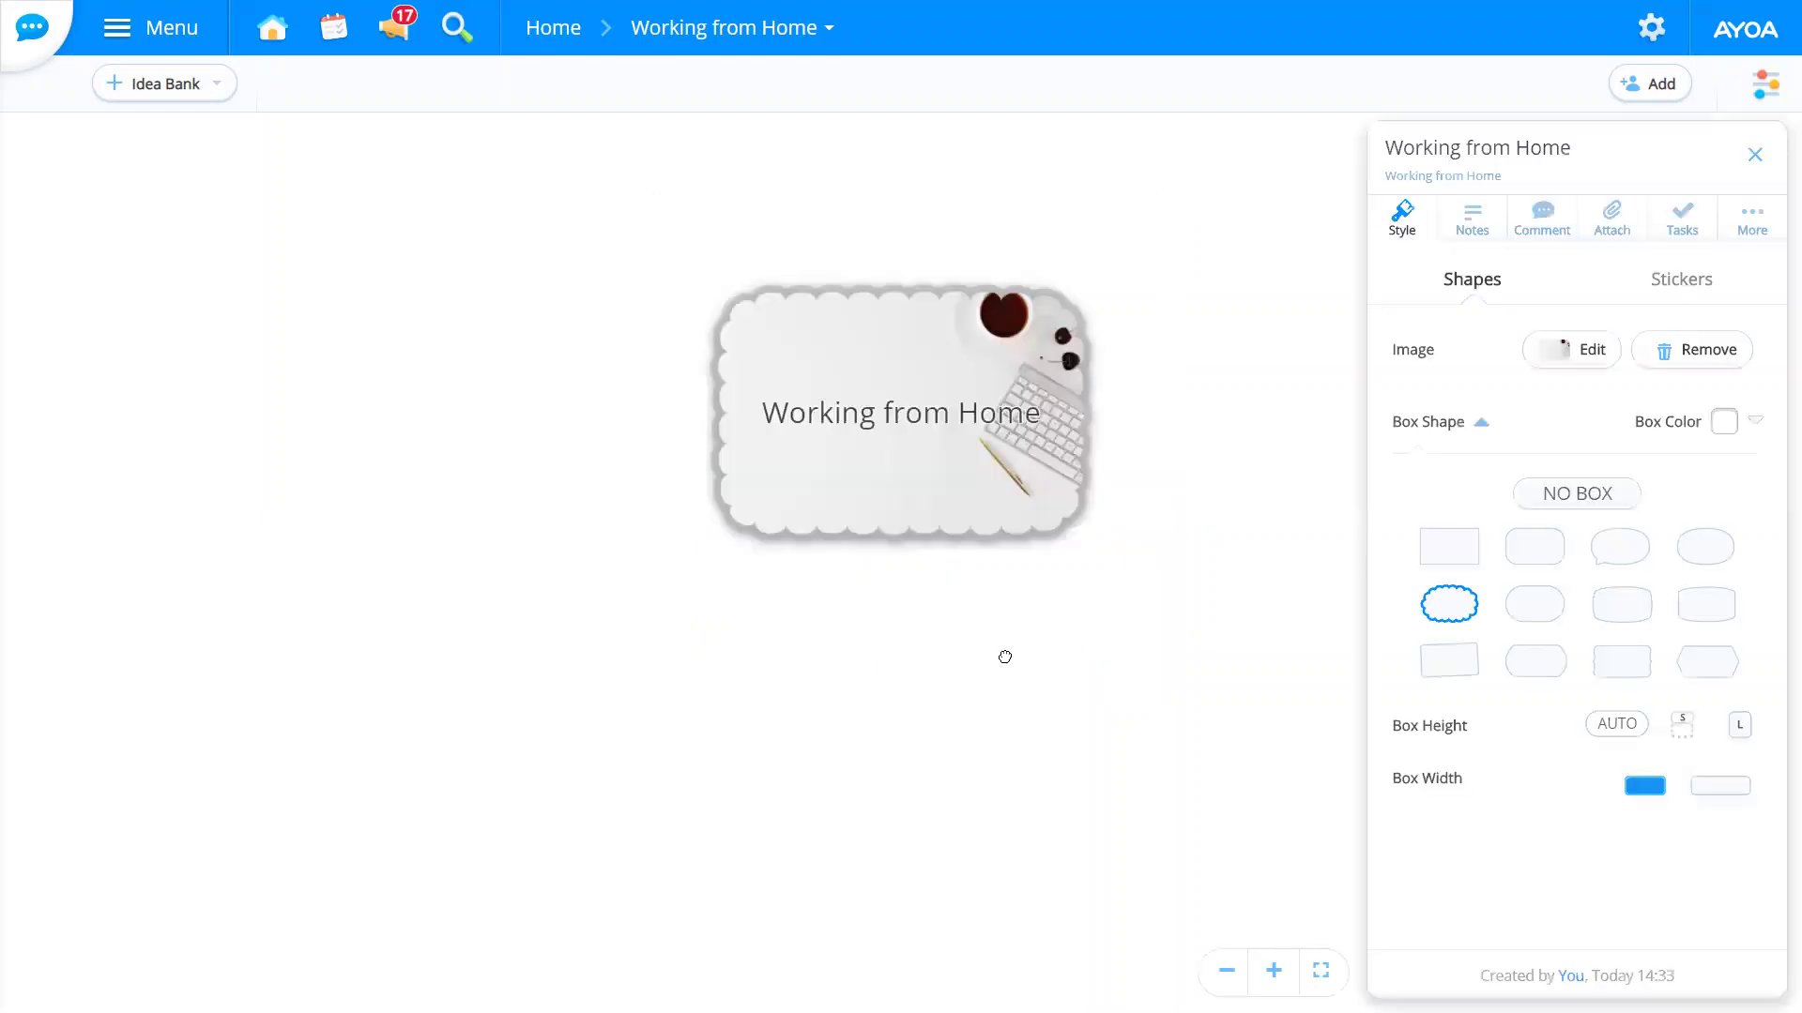
pyautogui.click(1130, 680)
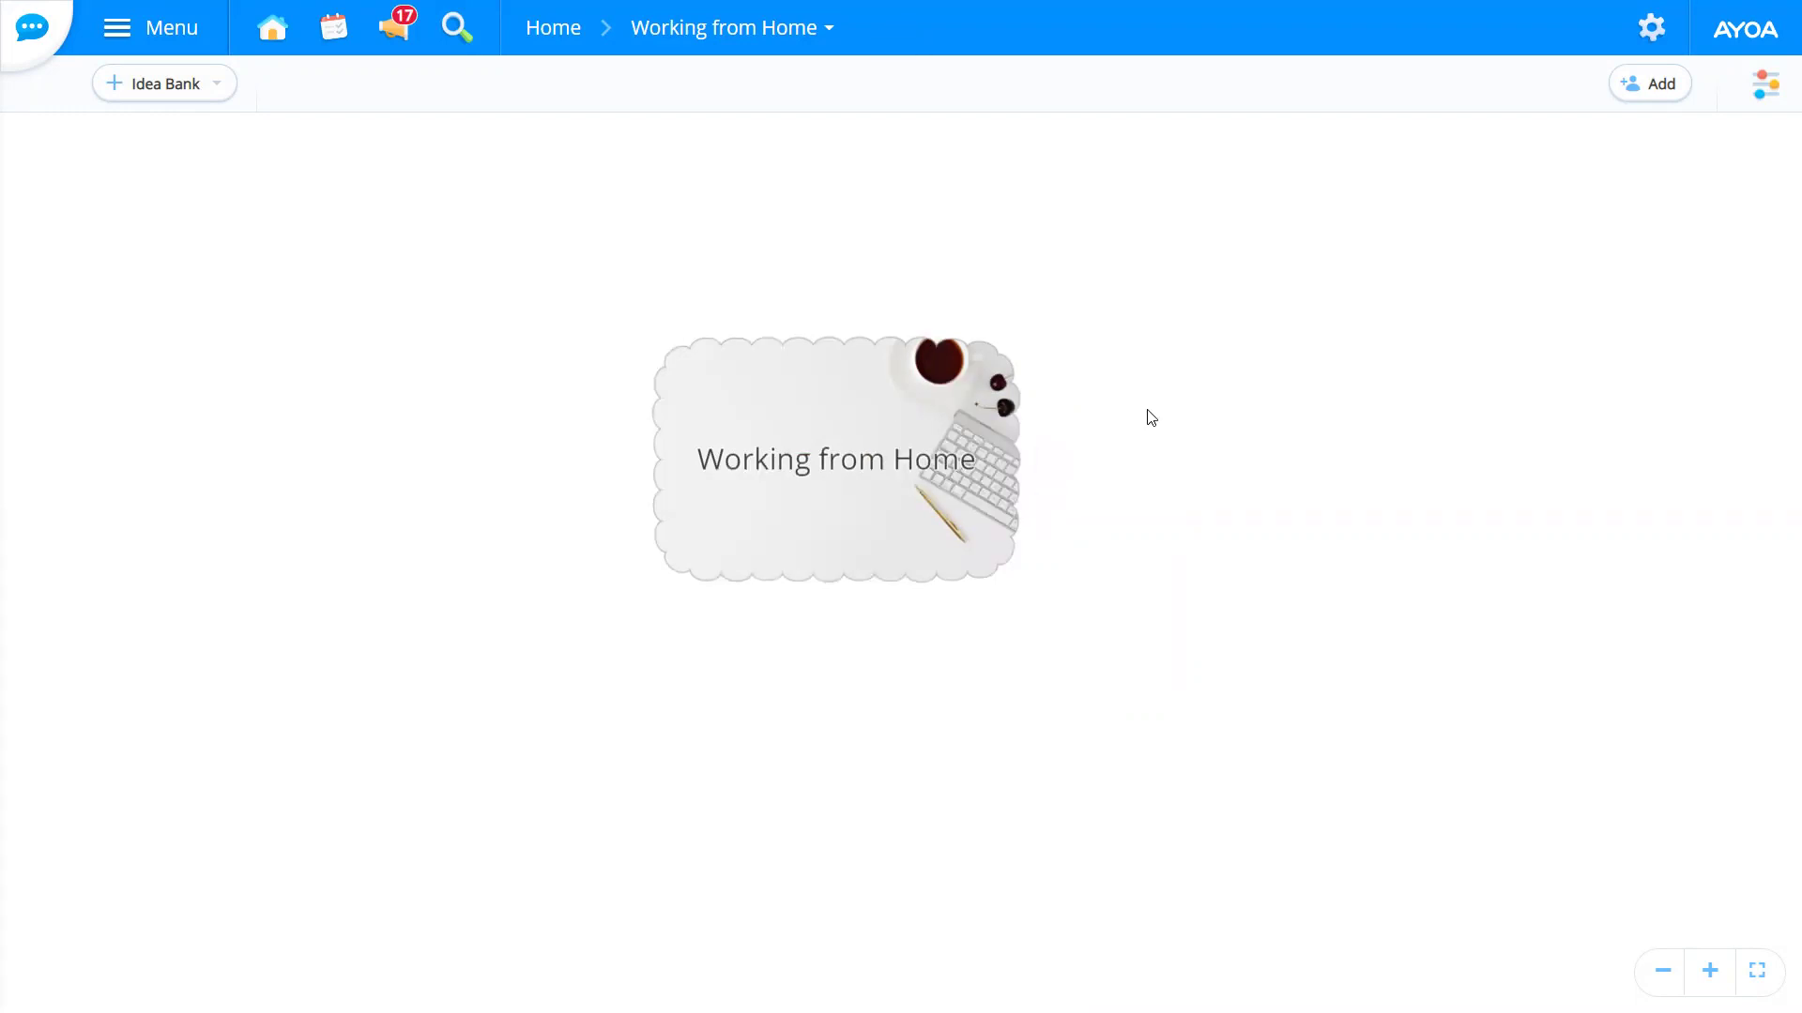
# Step: Add a branch labelled "Concerns" to the upper right of the central idea
pyautogui.moveTo(1051, 460)
pyautogui.mouseDown()
pyautogui.moveTo(1263, 433)
pyautogui.moveTo(1302, 387)
pyautogui.mouseUp()
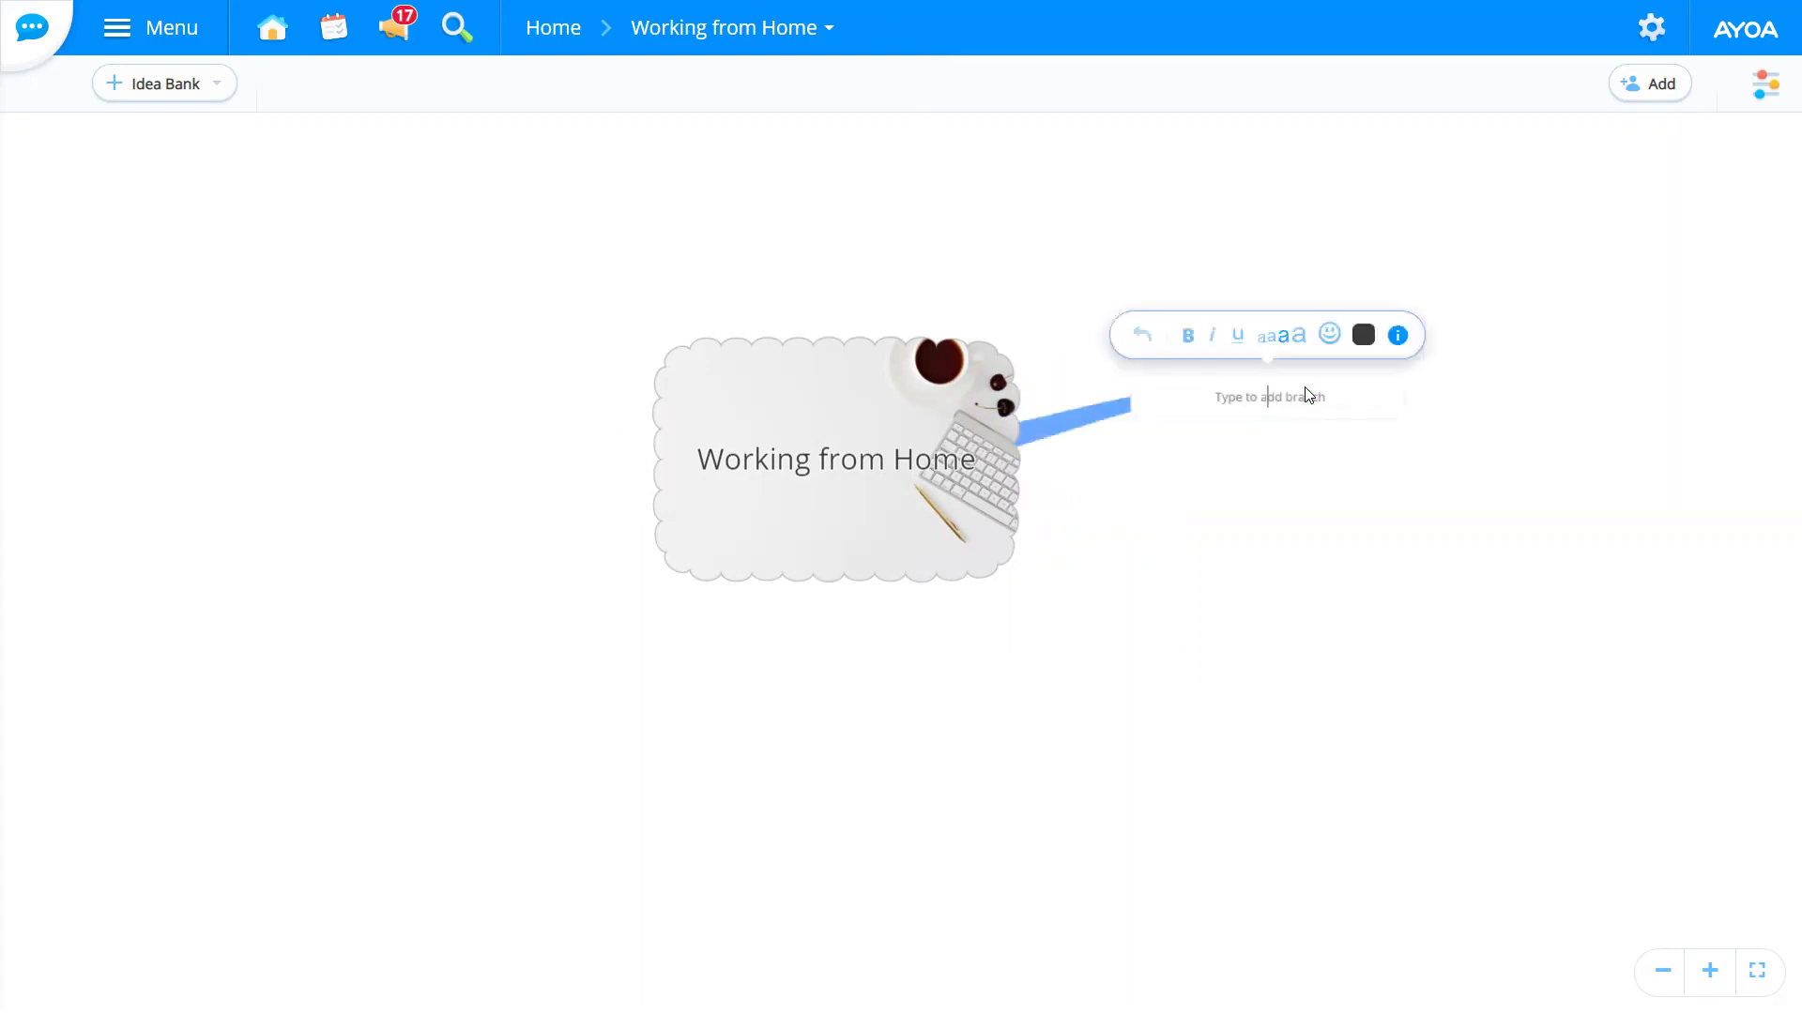
pyautogui.write('Cov')
pyautogui.press('BackSpace')
pyautogui.write('ncerns')
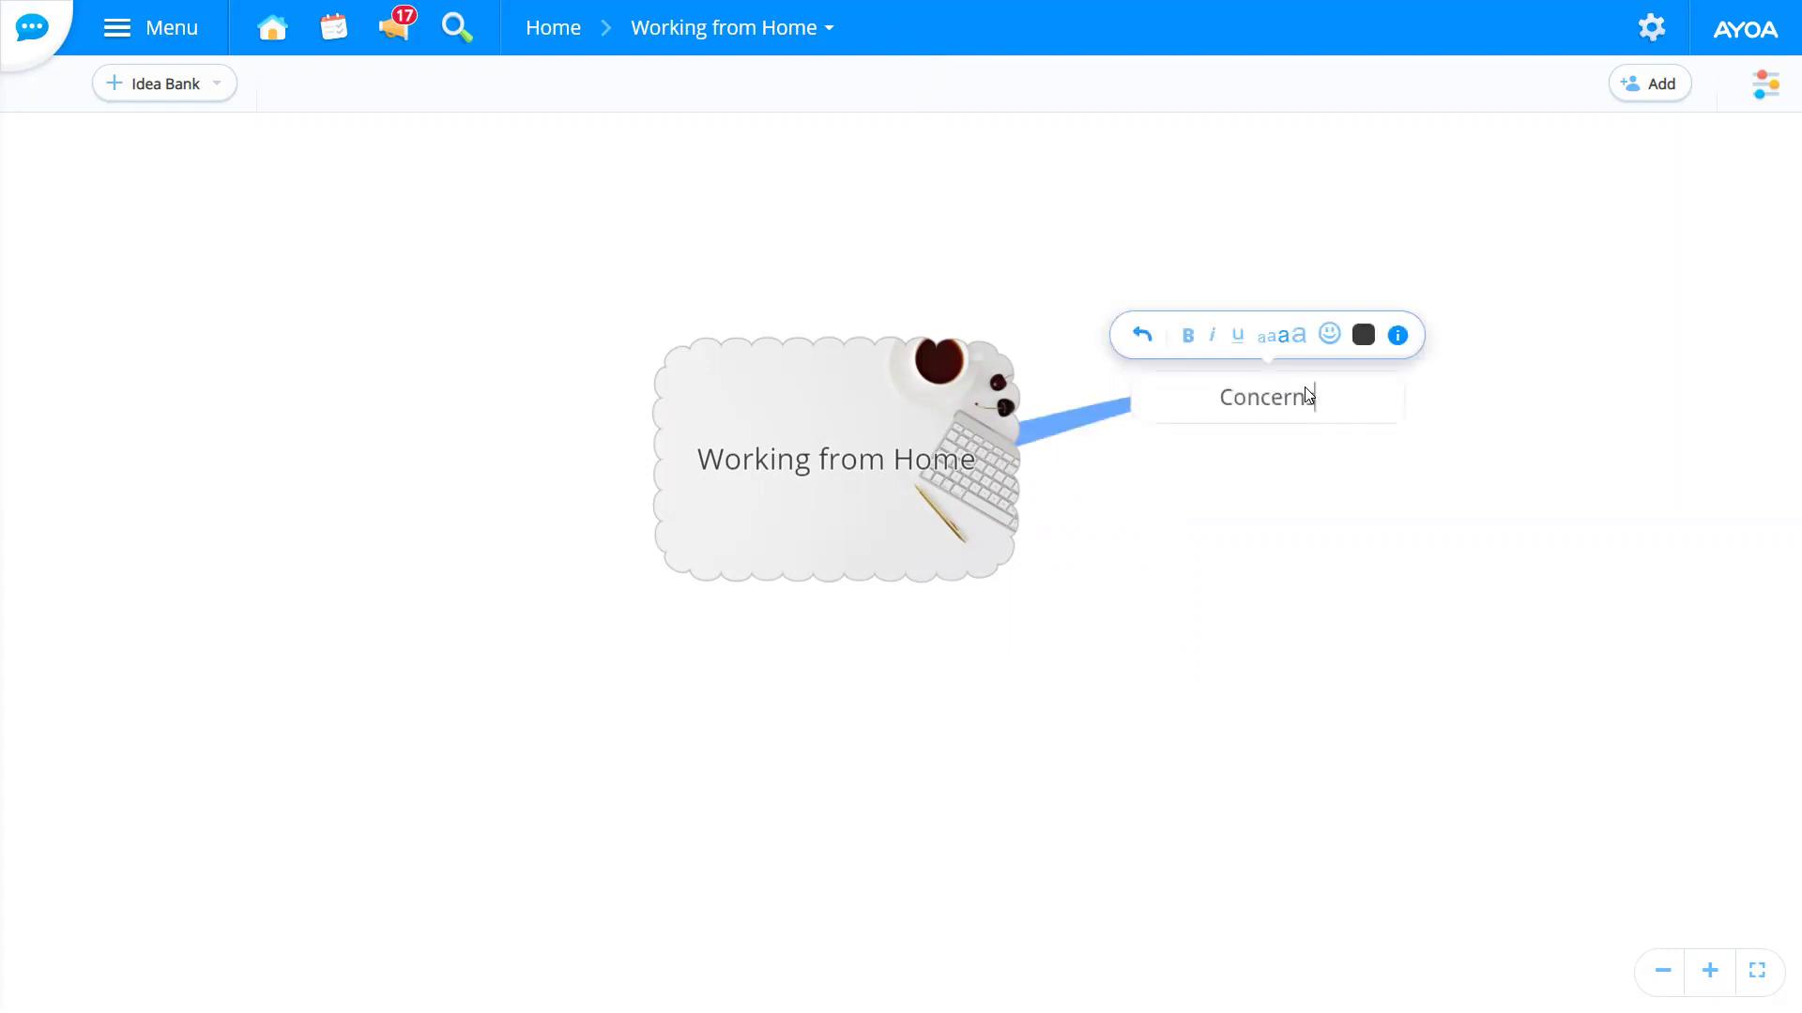
pyautogui.press('Return')
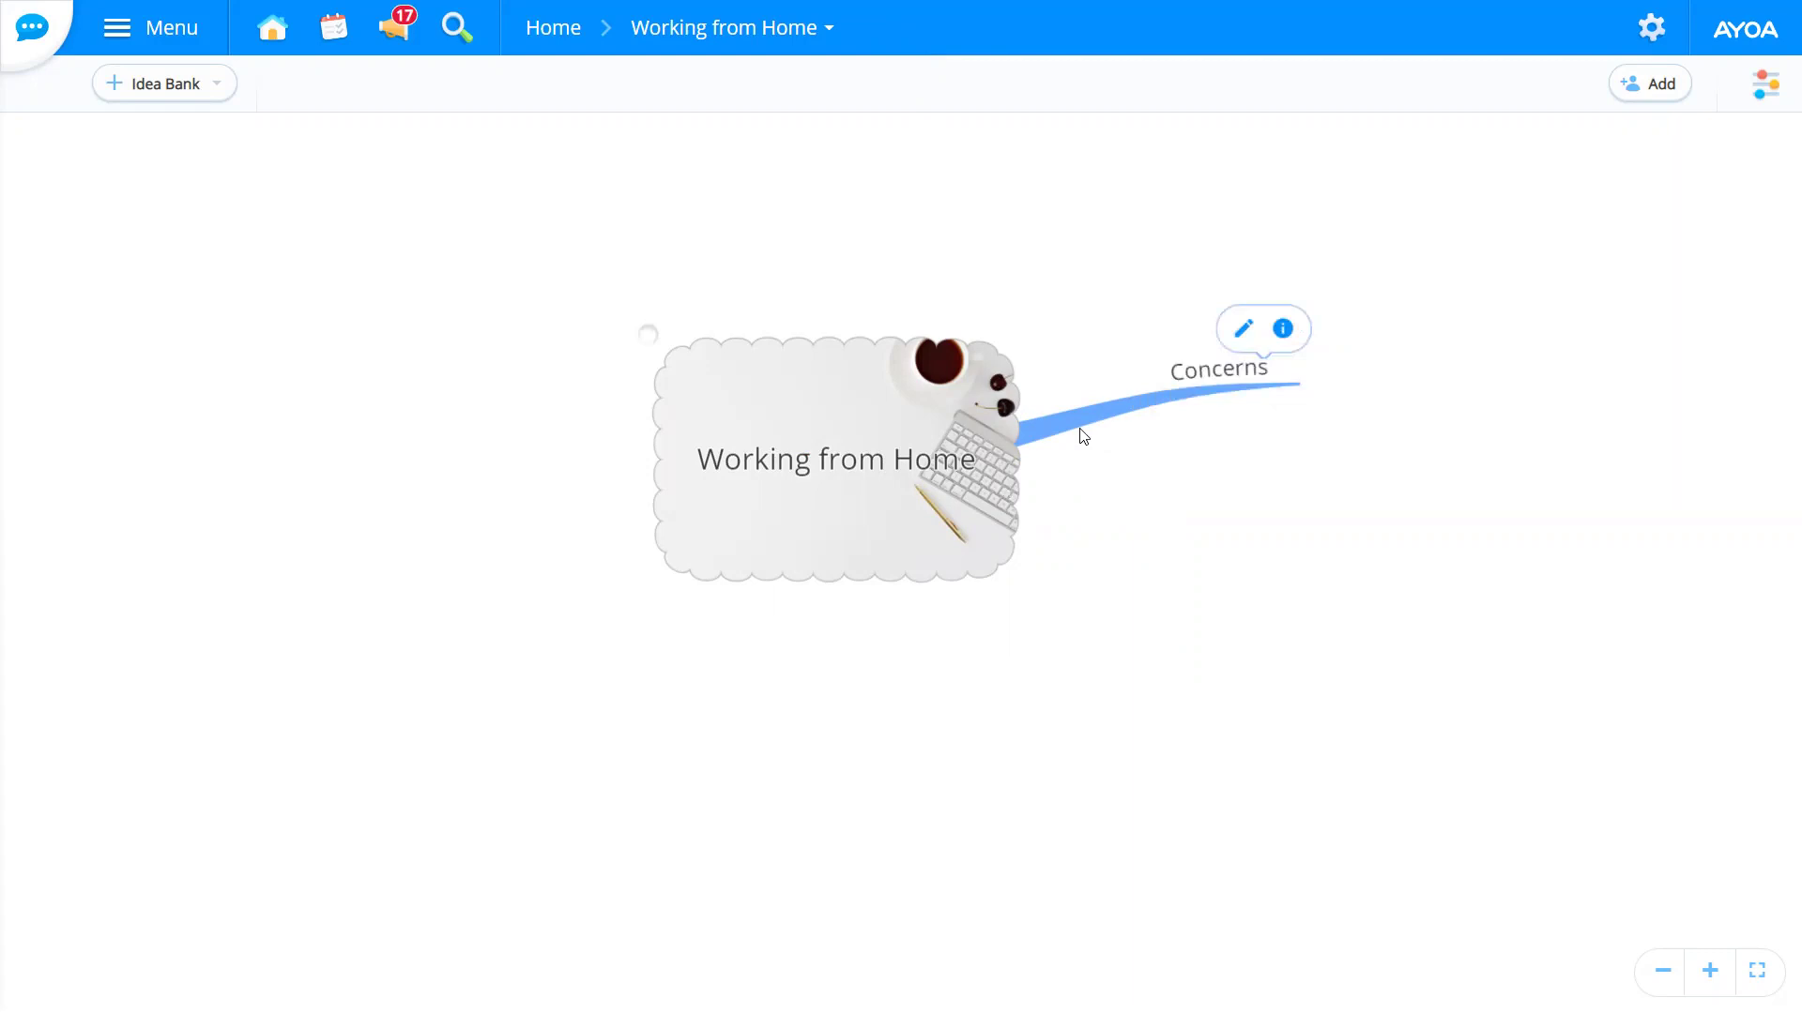
# Step: Add a branch labelled "Communication" to the lower right of the central idea
pyautogui.moveTo(1051, 460); pyautogui.dragTo(1273, 640)
pyautogui.write('Co')
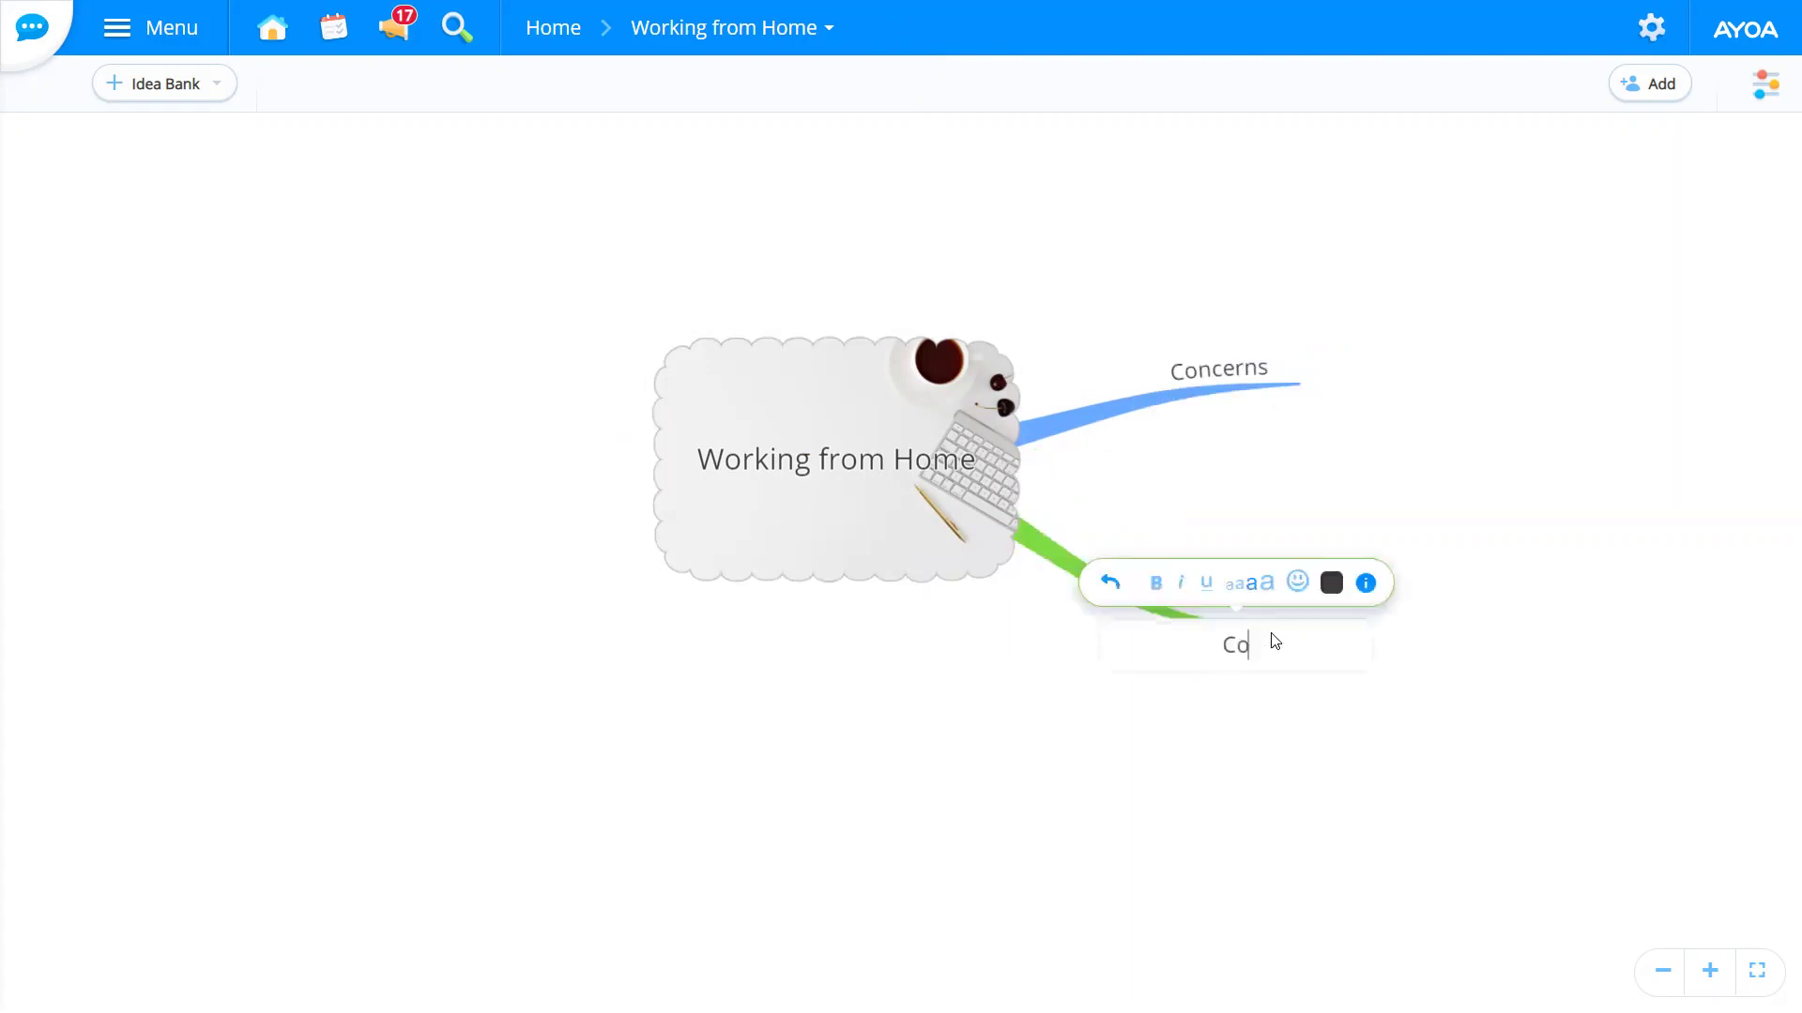
pyautogui.write('mmunity')
pyautogui.press('BackSpace')
pyautogui.write('io')
pyautogui.press('Return')
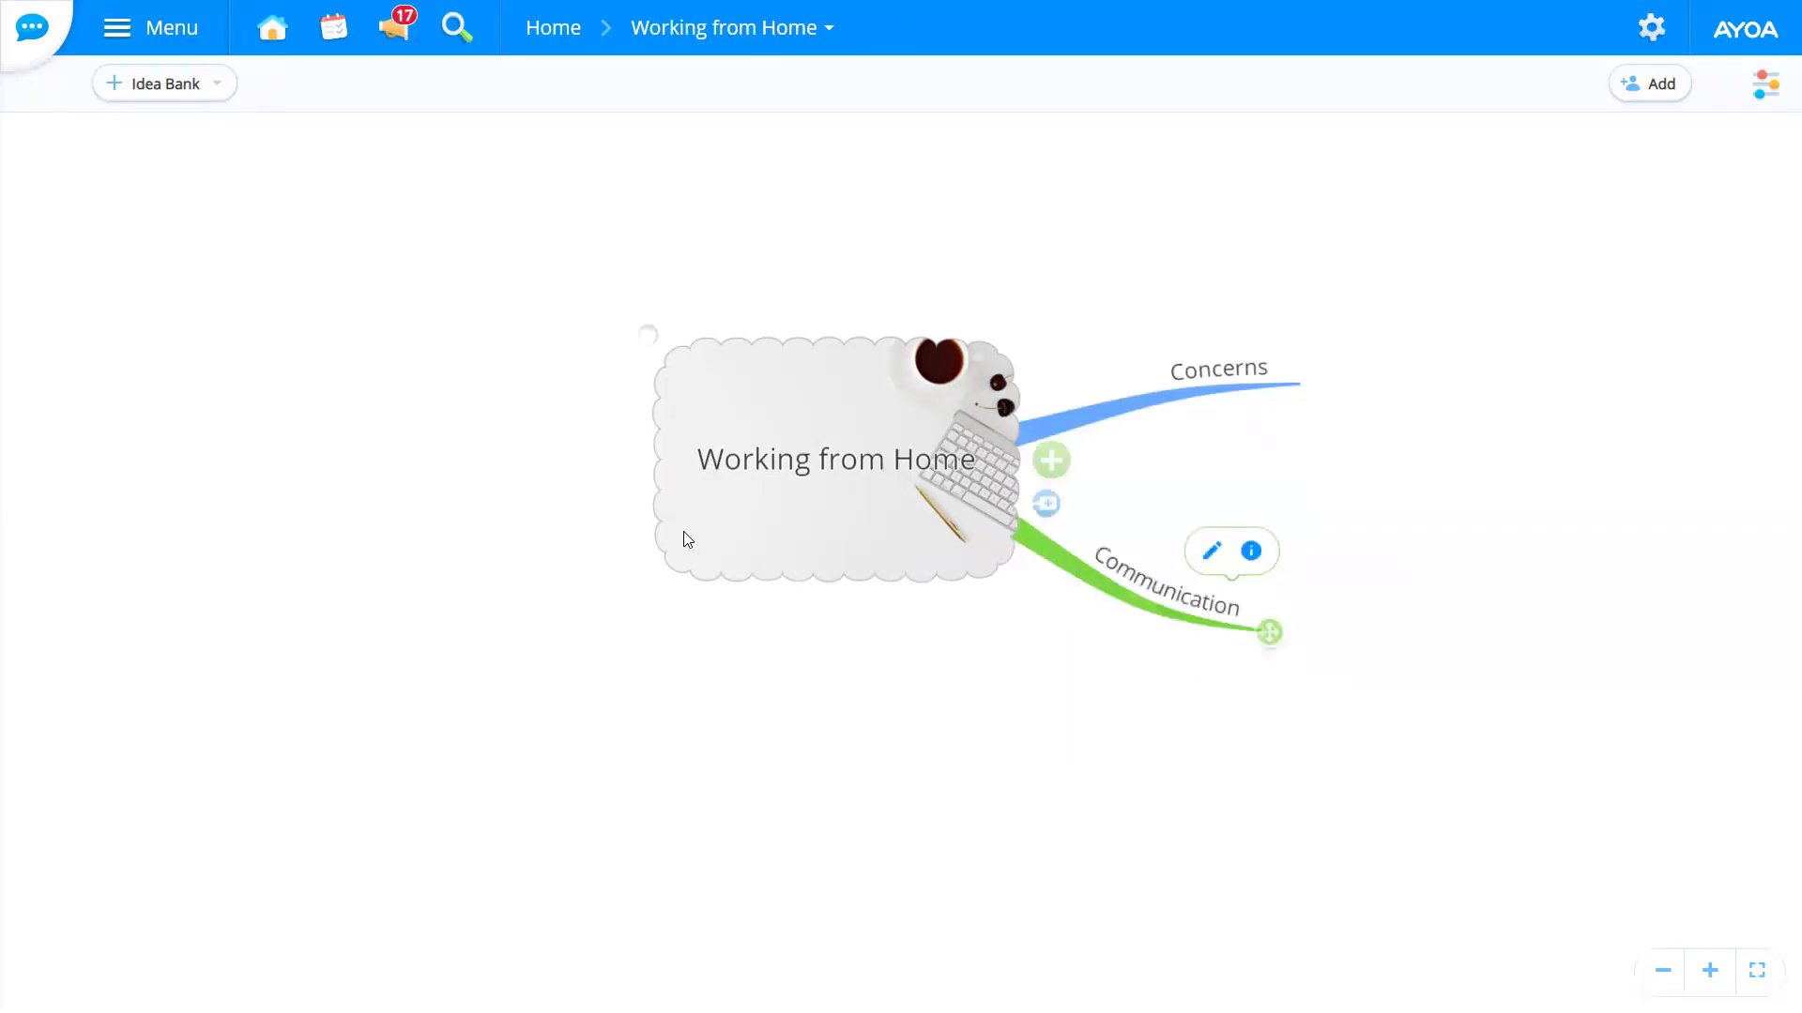
# Step: Add a branch labelled "Workspace" to the lower left of the central idea
pyautogui.moveTo(412, 610); pyautogui.dragTo(412, 612)
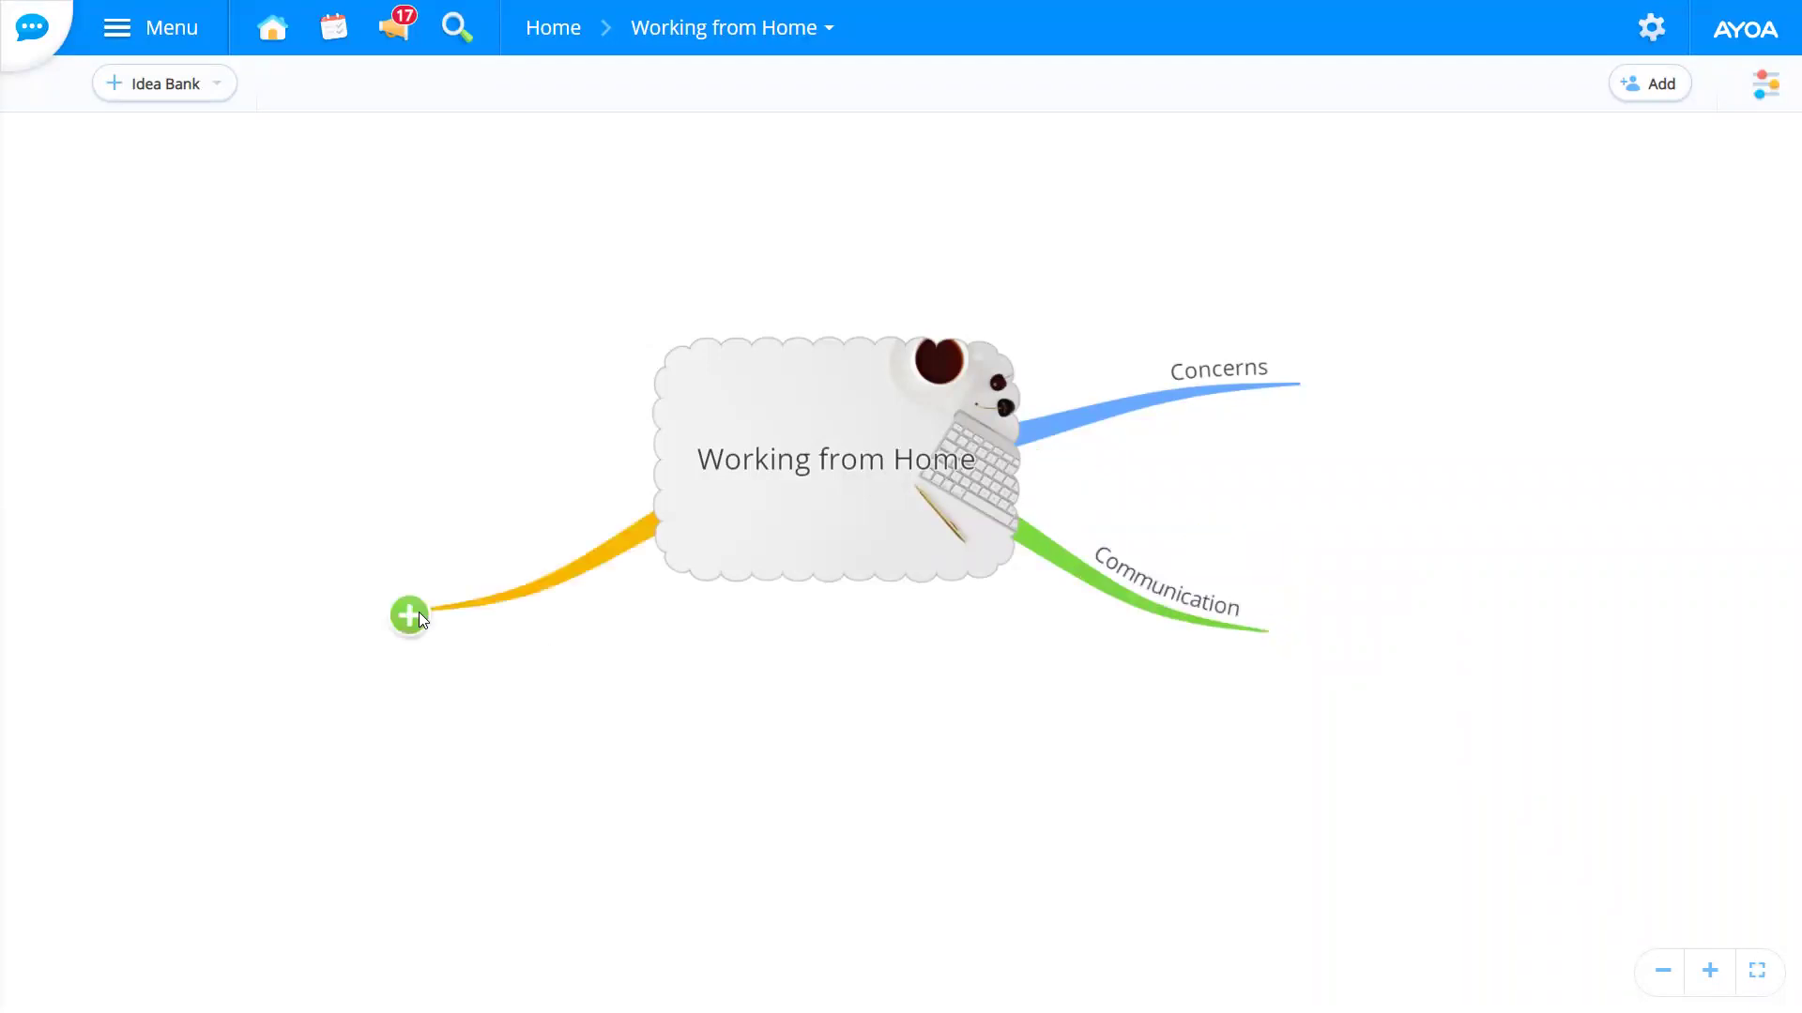
pyautogui.write('Work')
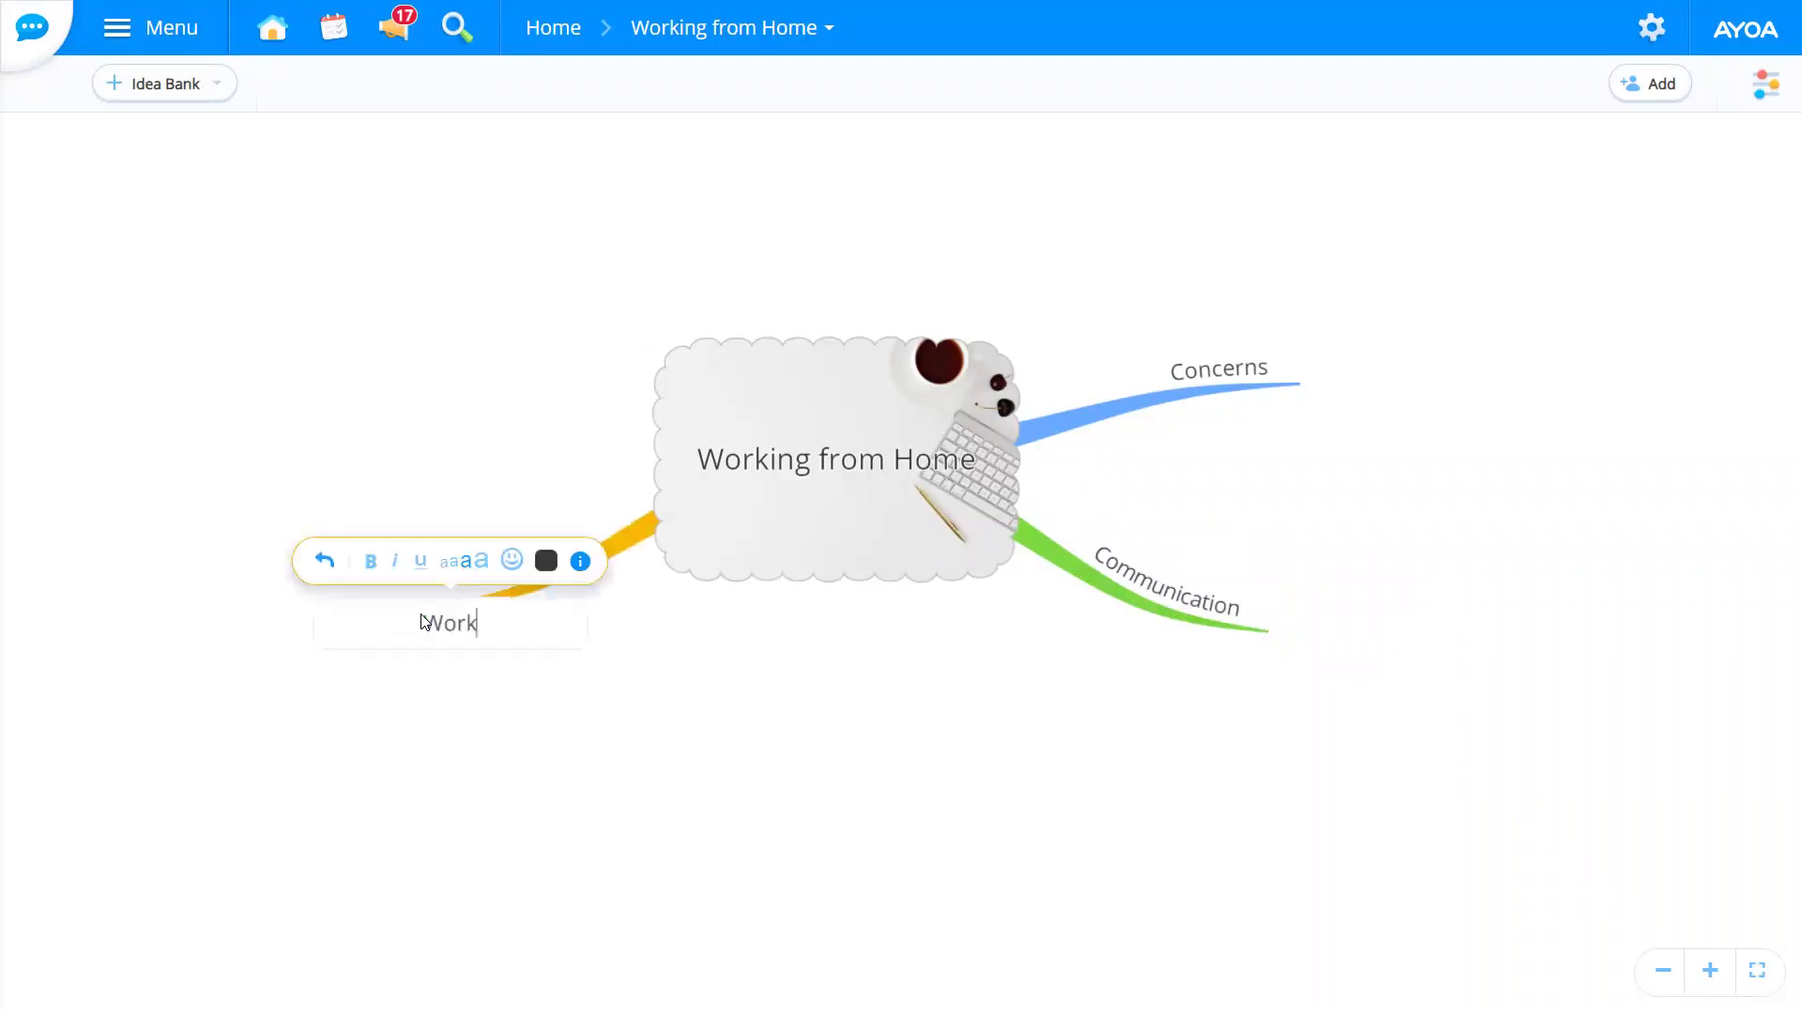
pyautogui.write('dp')
pyautogui.write('a')
pyautogui.write('ce')
pyautogui.press('Return')
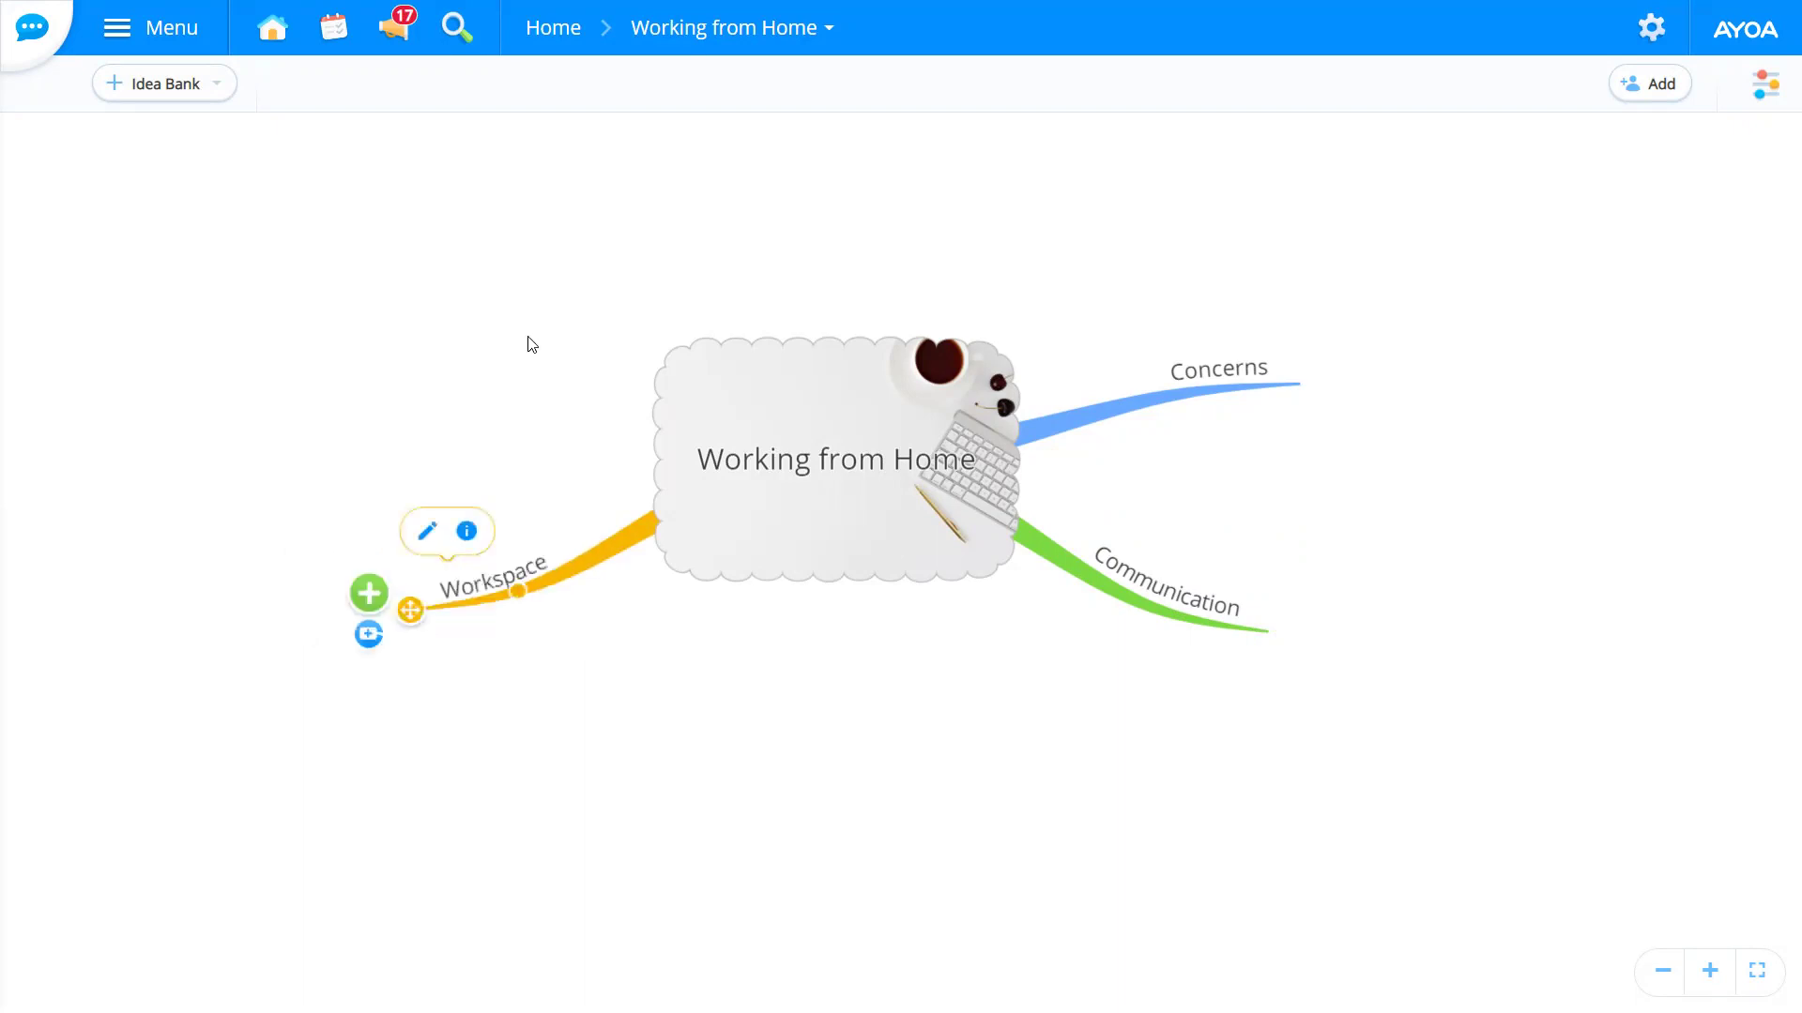
# Step: Add a branch labelled "Motivation" to the upper left of the central idea
pyautogui.moveTo(699, 366)
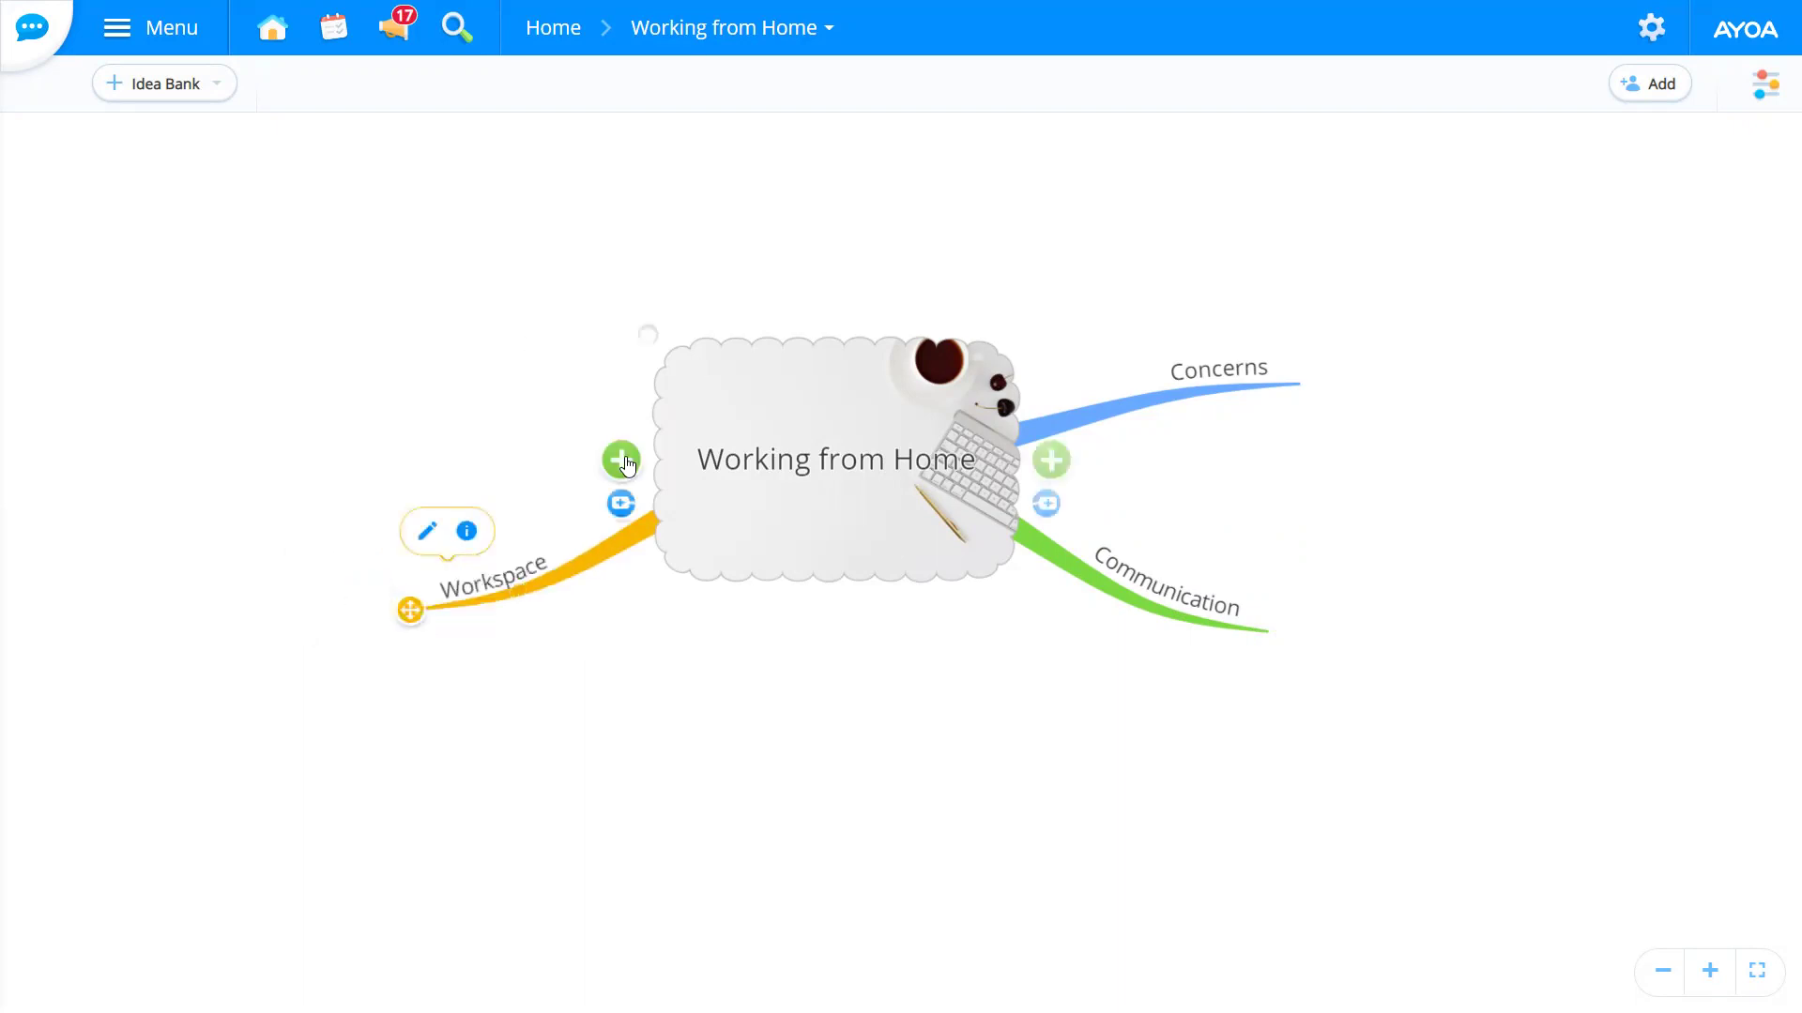
pyautogui.click(434, 333)
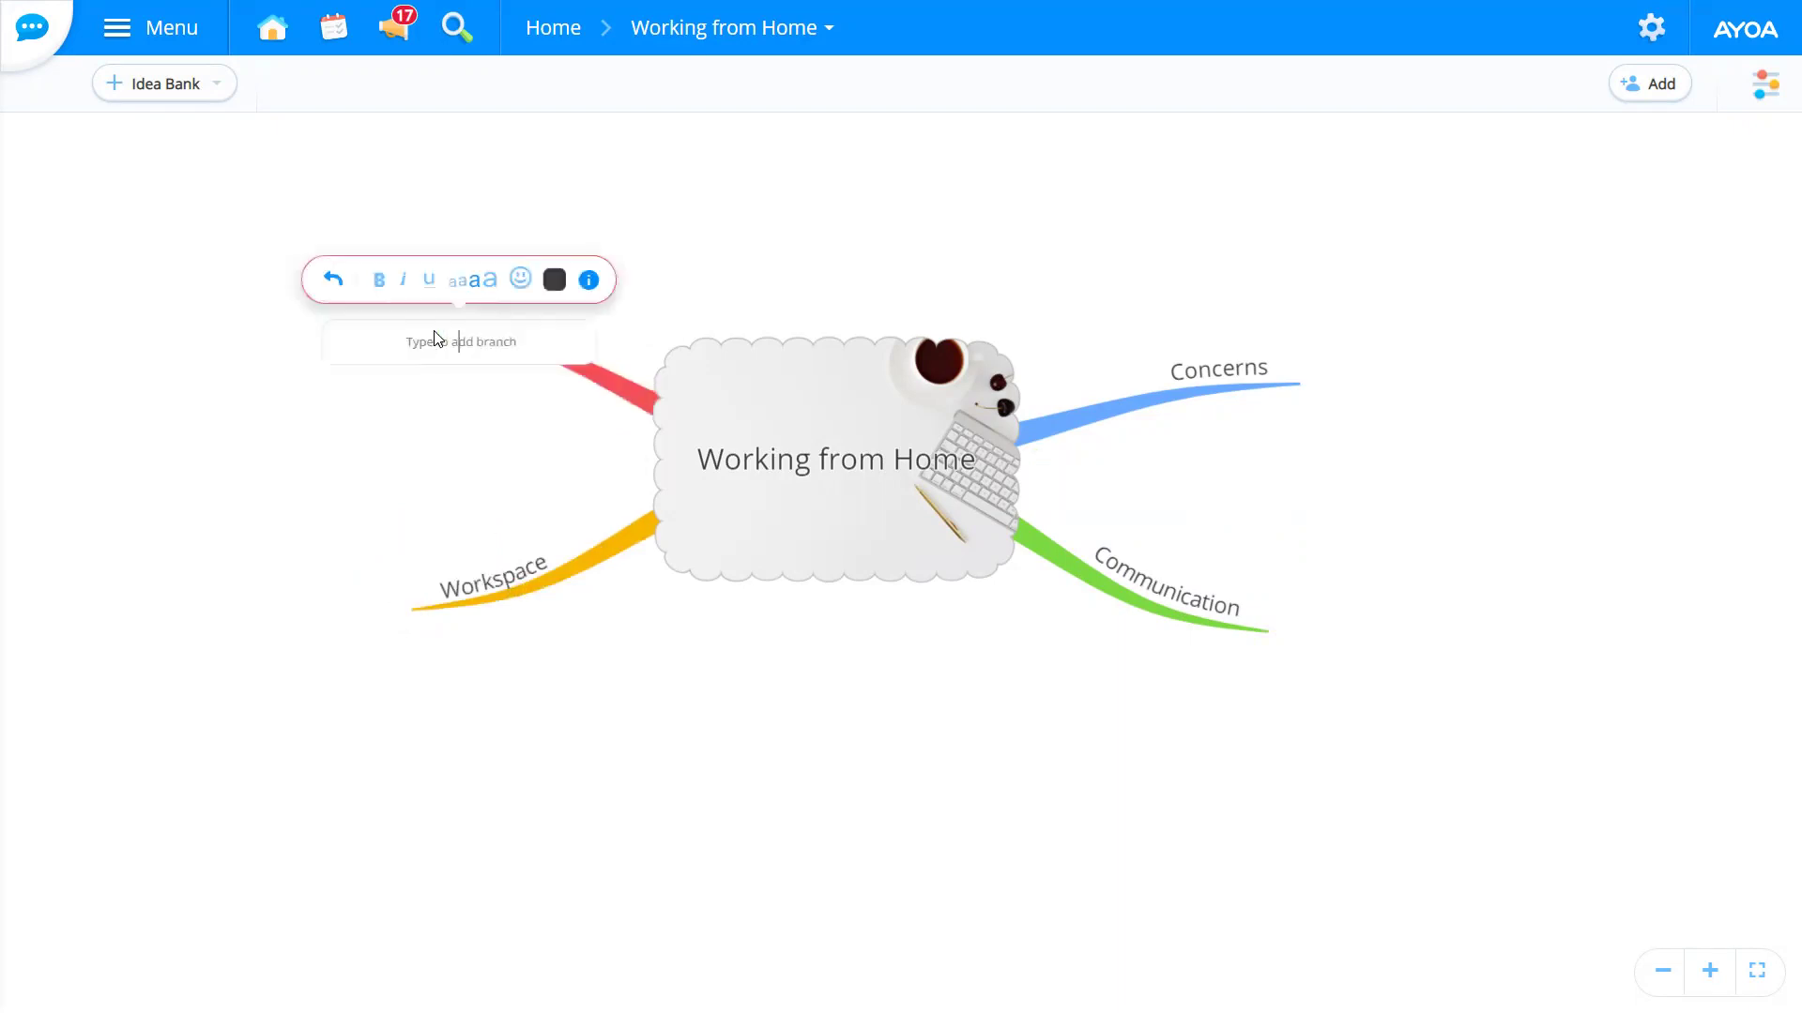
pyautogui.write('Motivation')
pyautogui.press('Return')
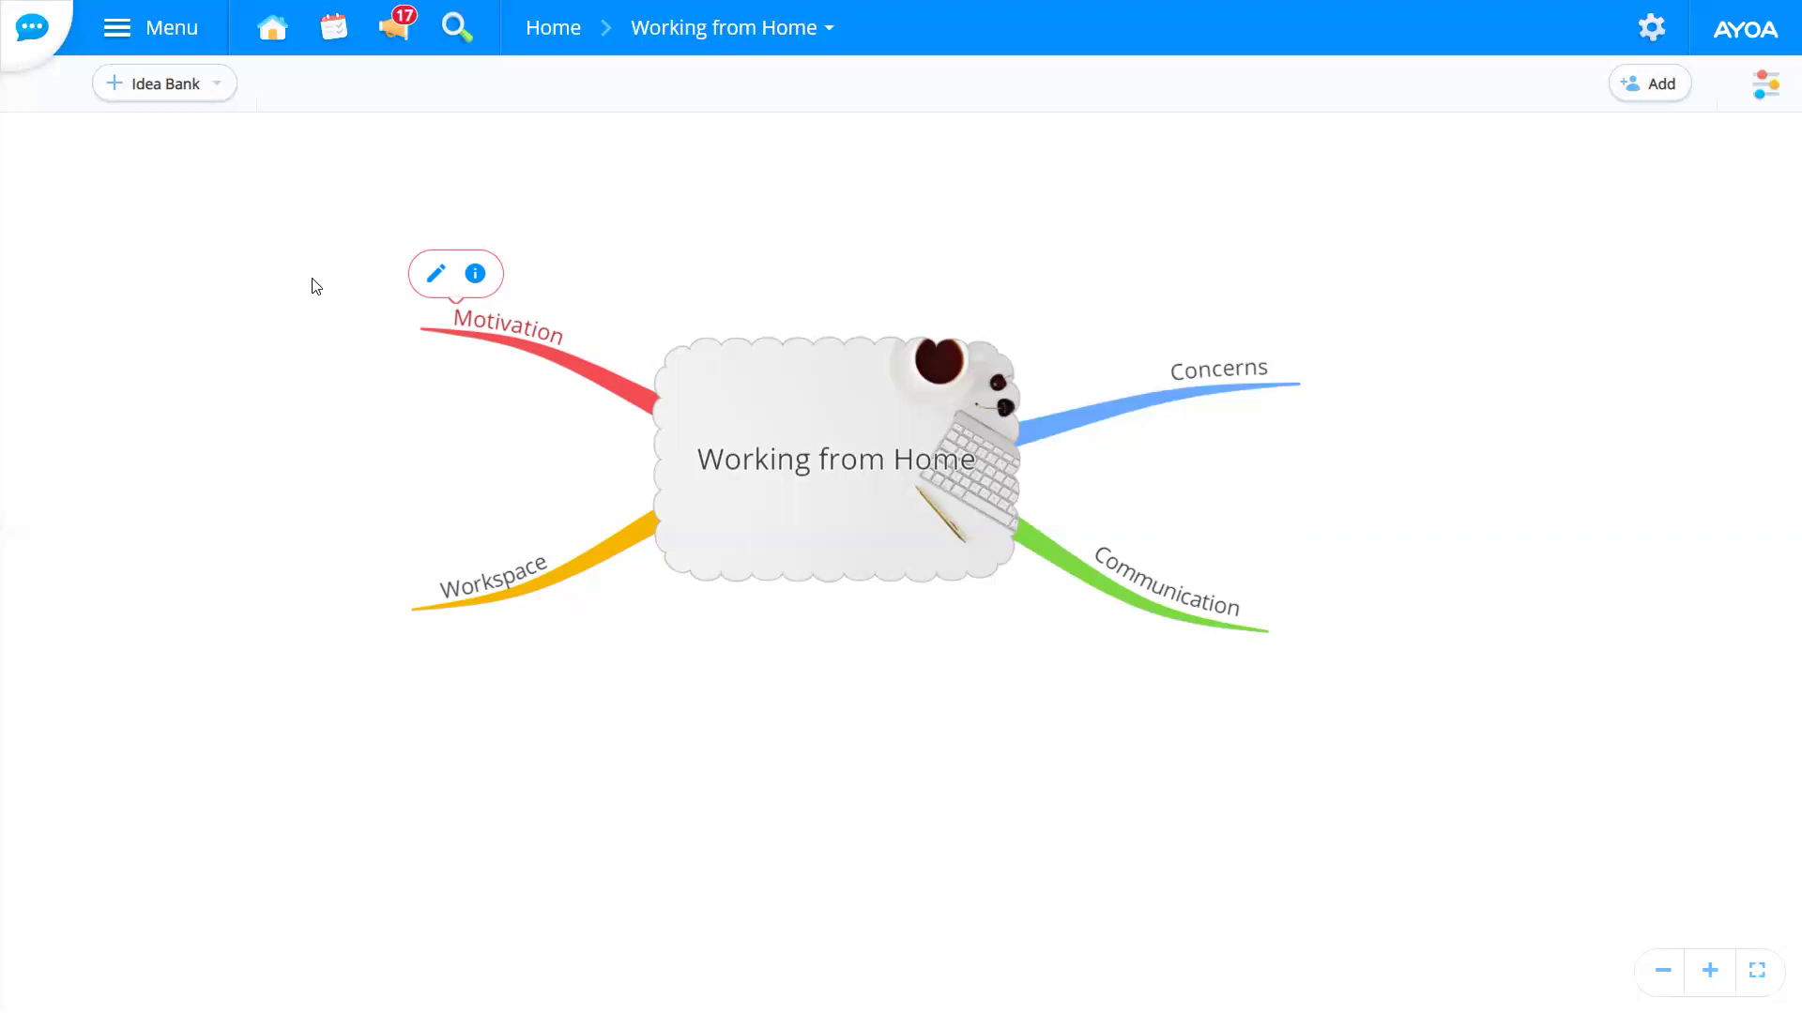
pyautogui.moveTo(811, 384)
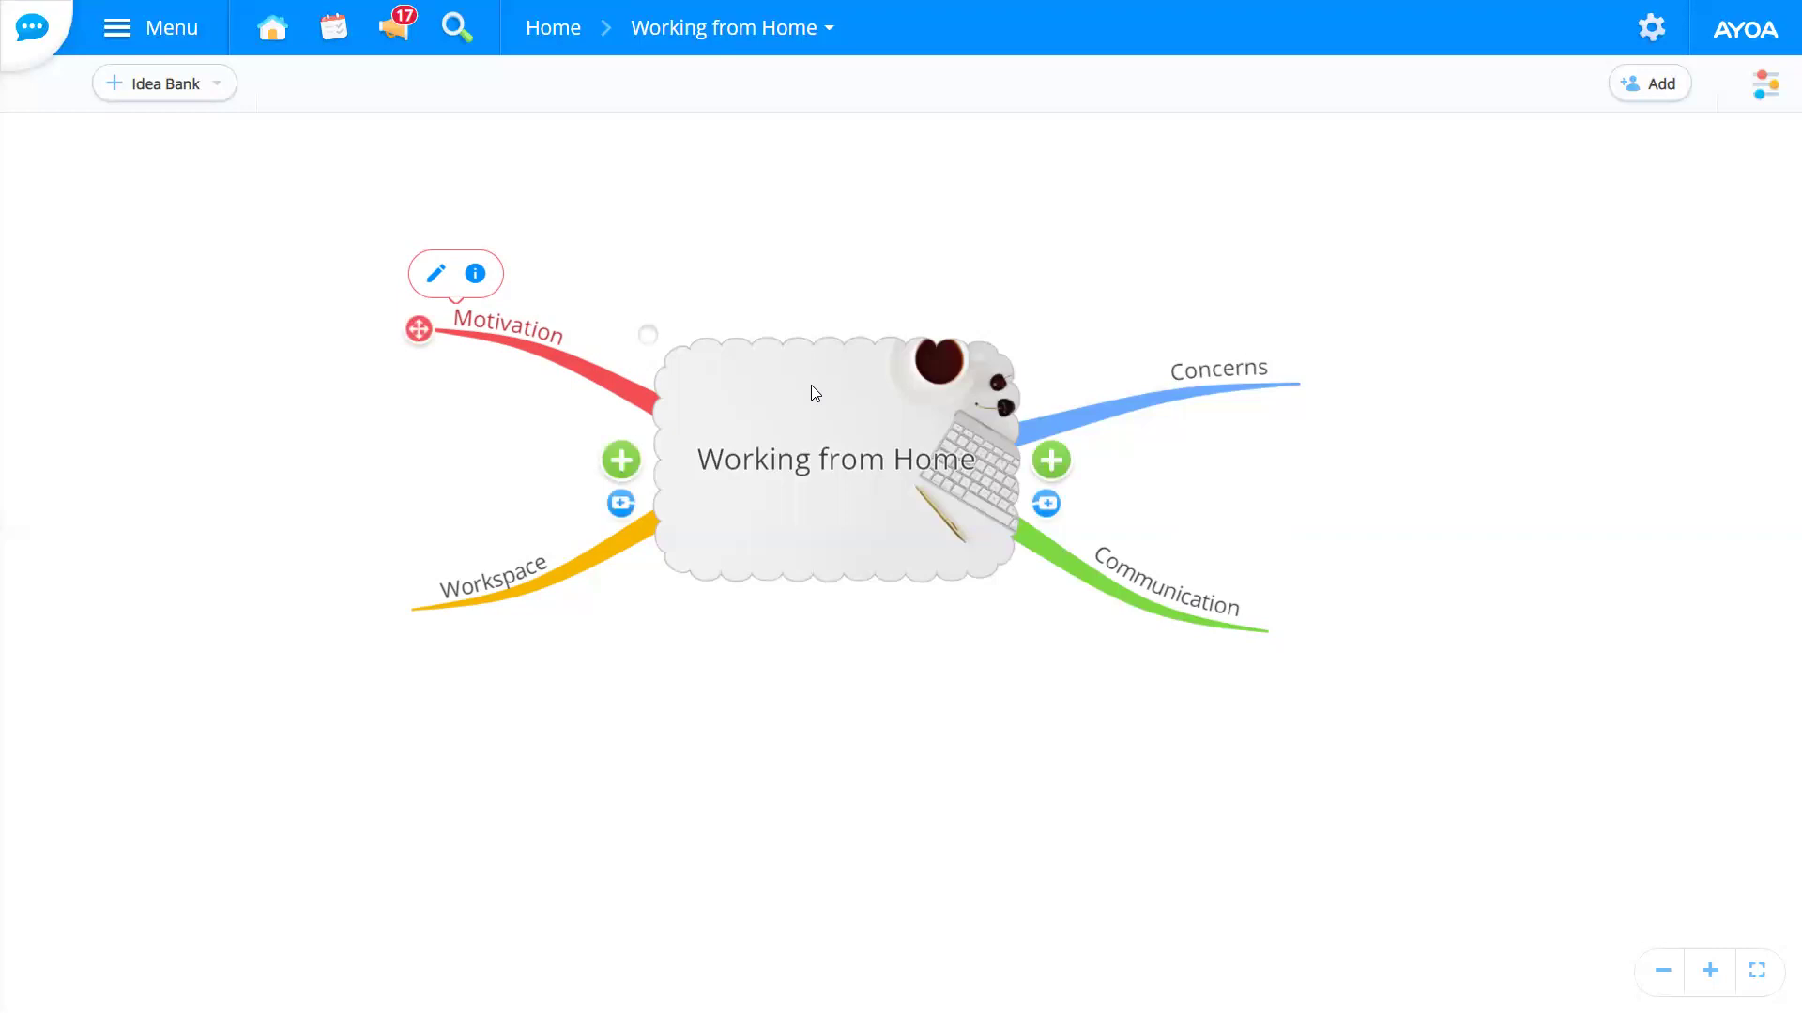
pyautogui.moveTo(513, 316)
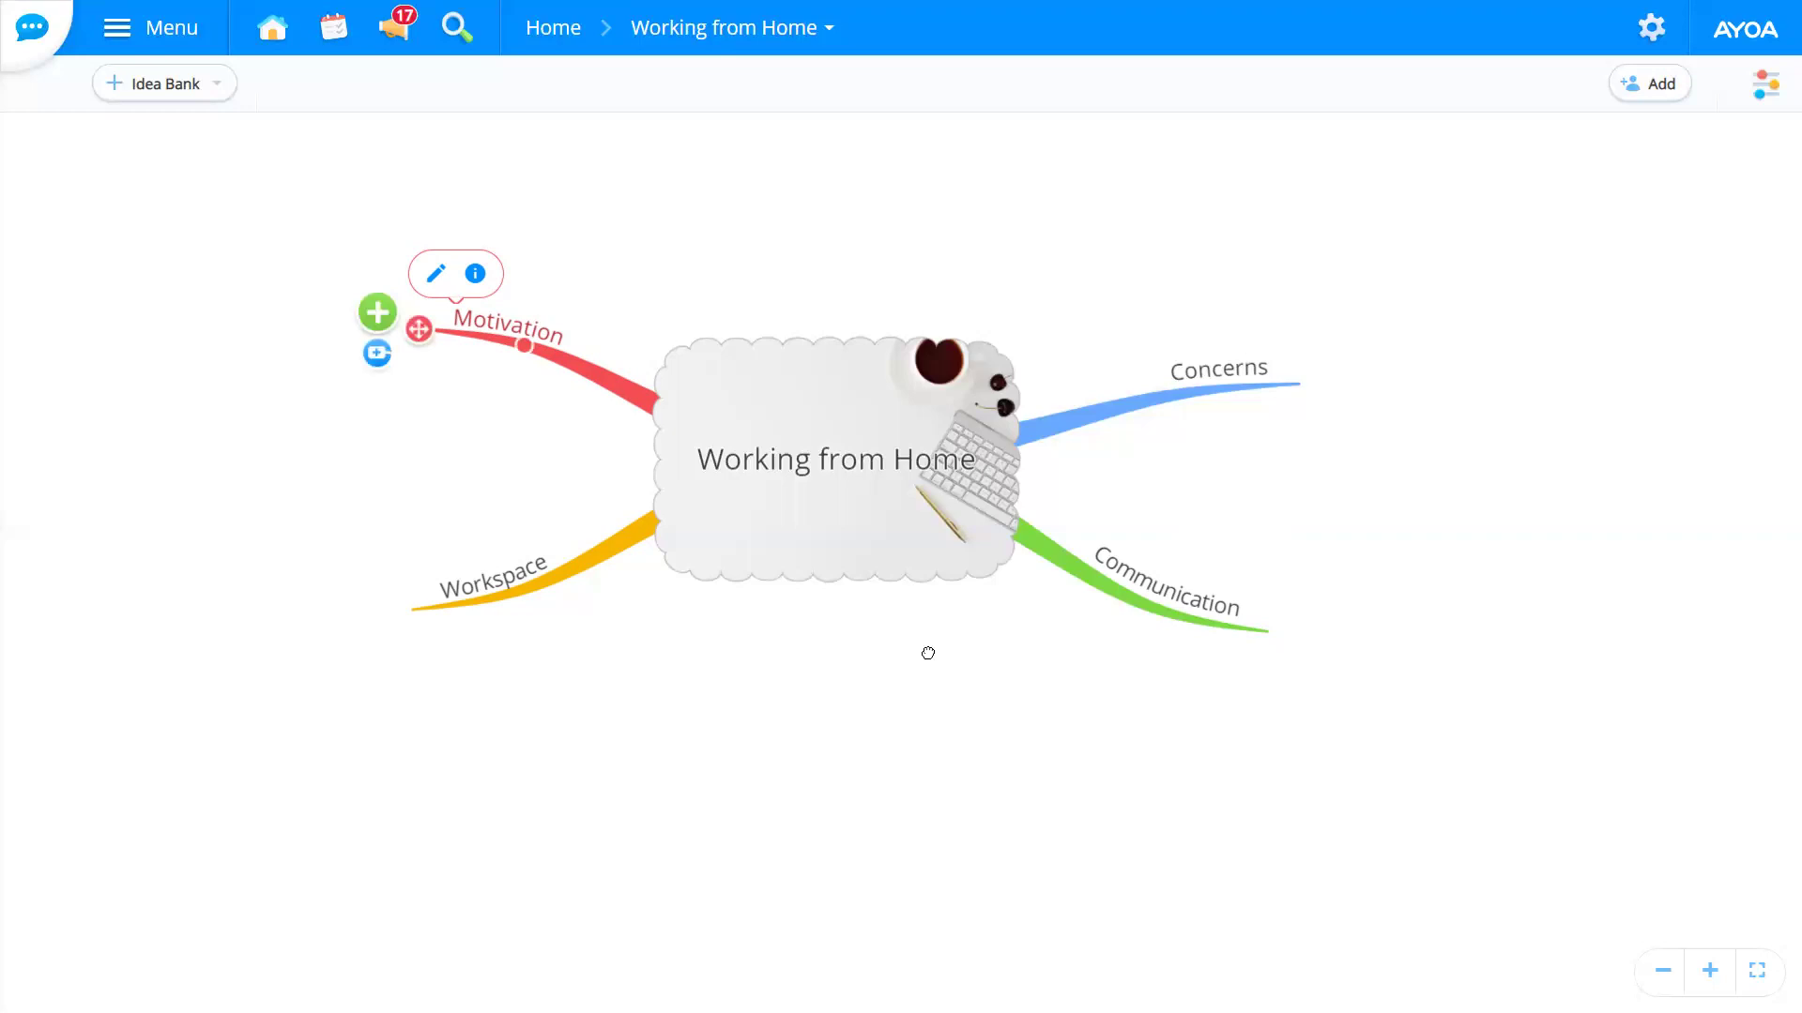
pyautogui.moveTo(908, 657); pyautogui.dragTo(952, 634)
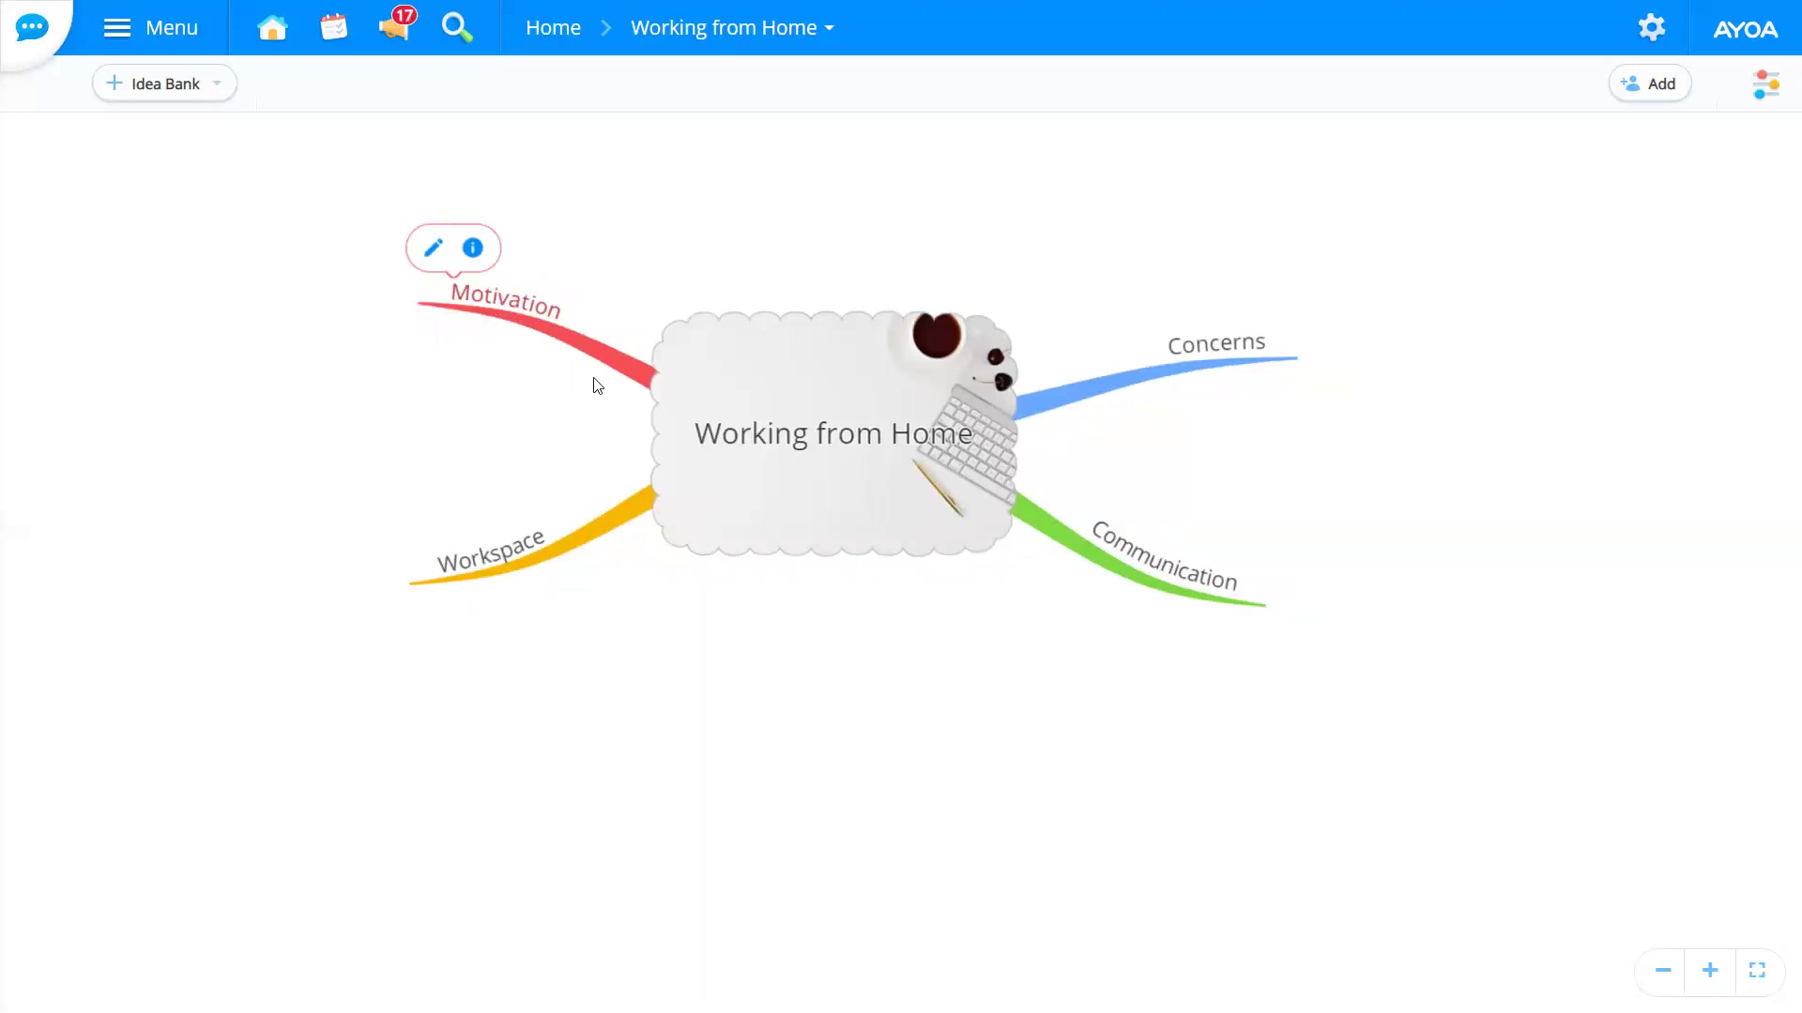
pyautogui.moveTo(413, 305)
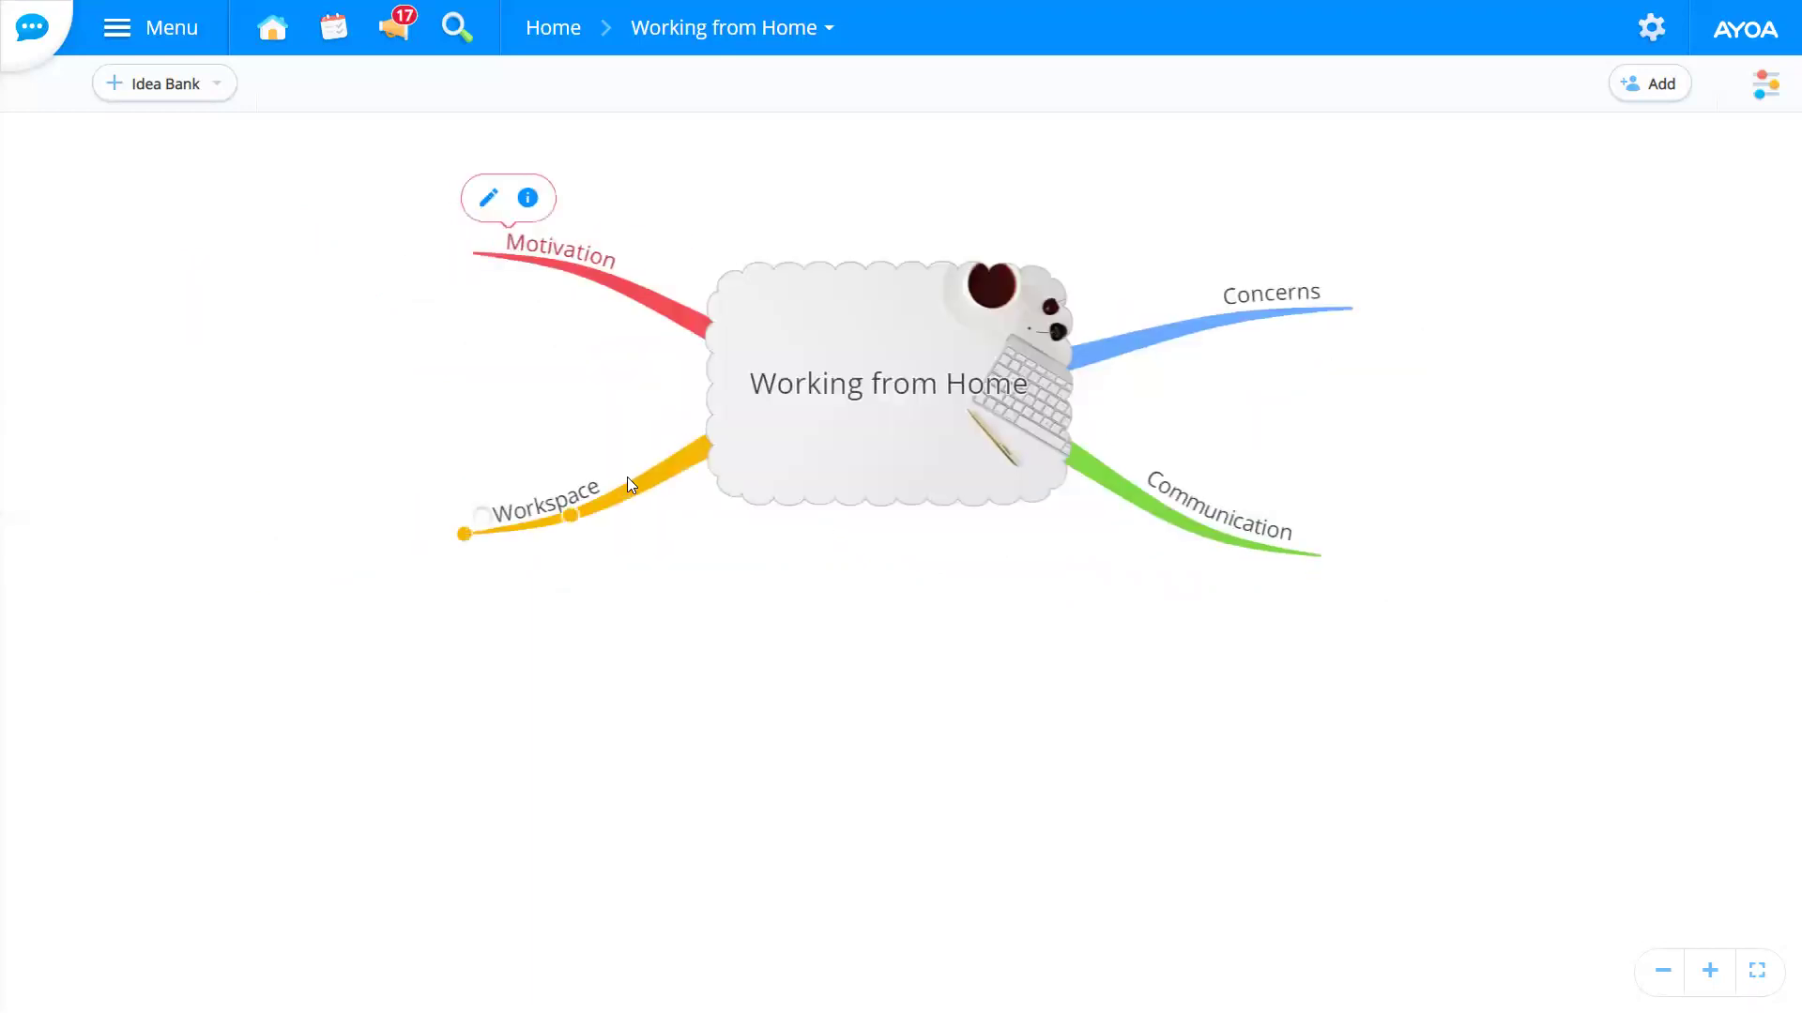
# Step: Add an unlabelled child branch to Workspace and move the Workspace branch to the upper right of the central idea, above Concerns
pyautogui.moveTo(575, 538)
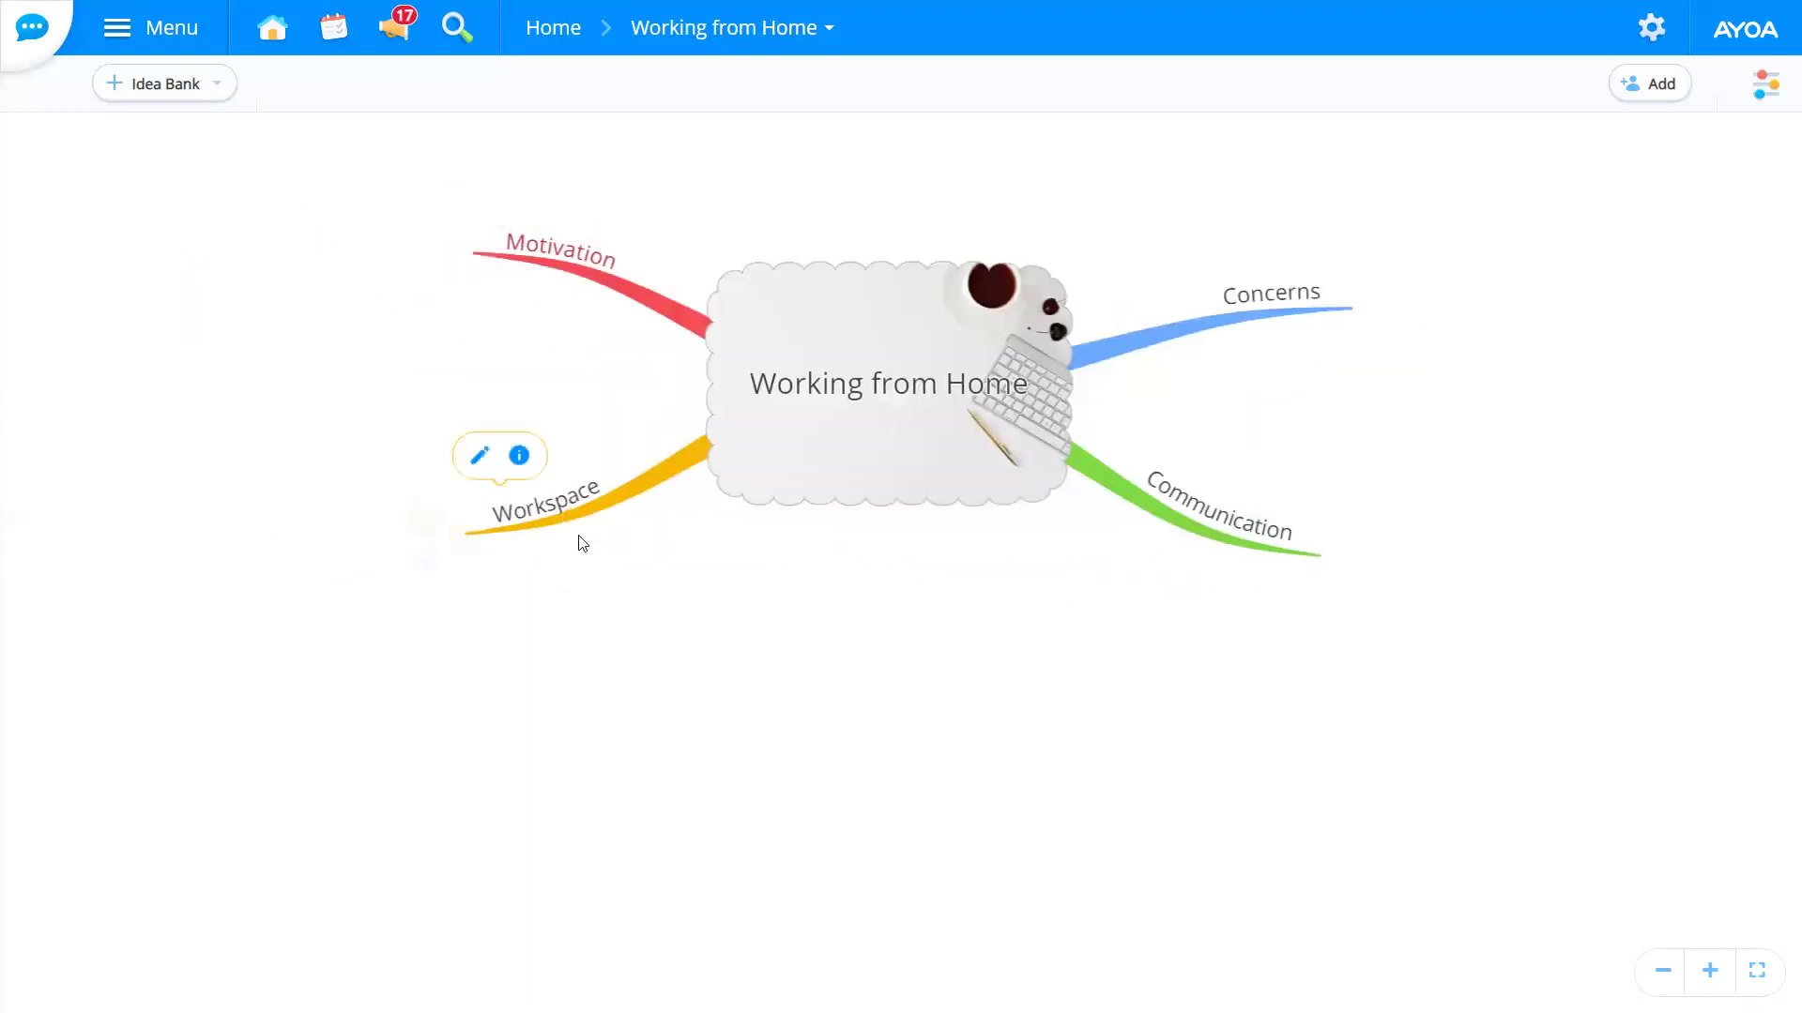
pyautogui.click(422, 517)
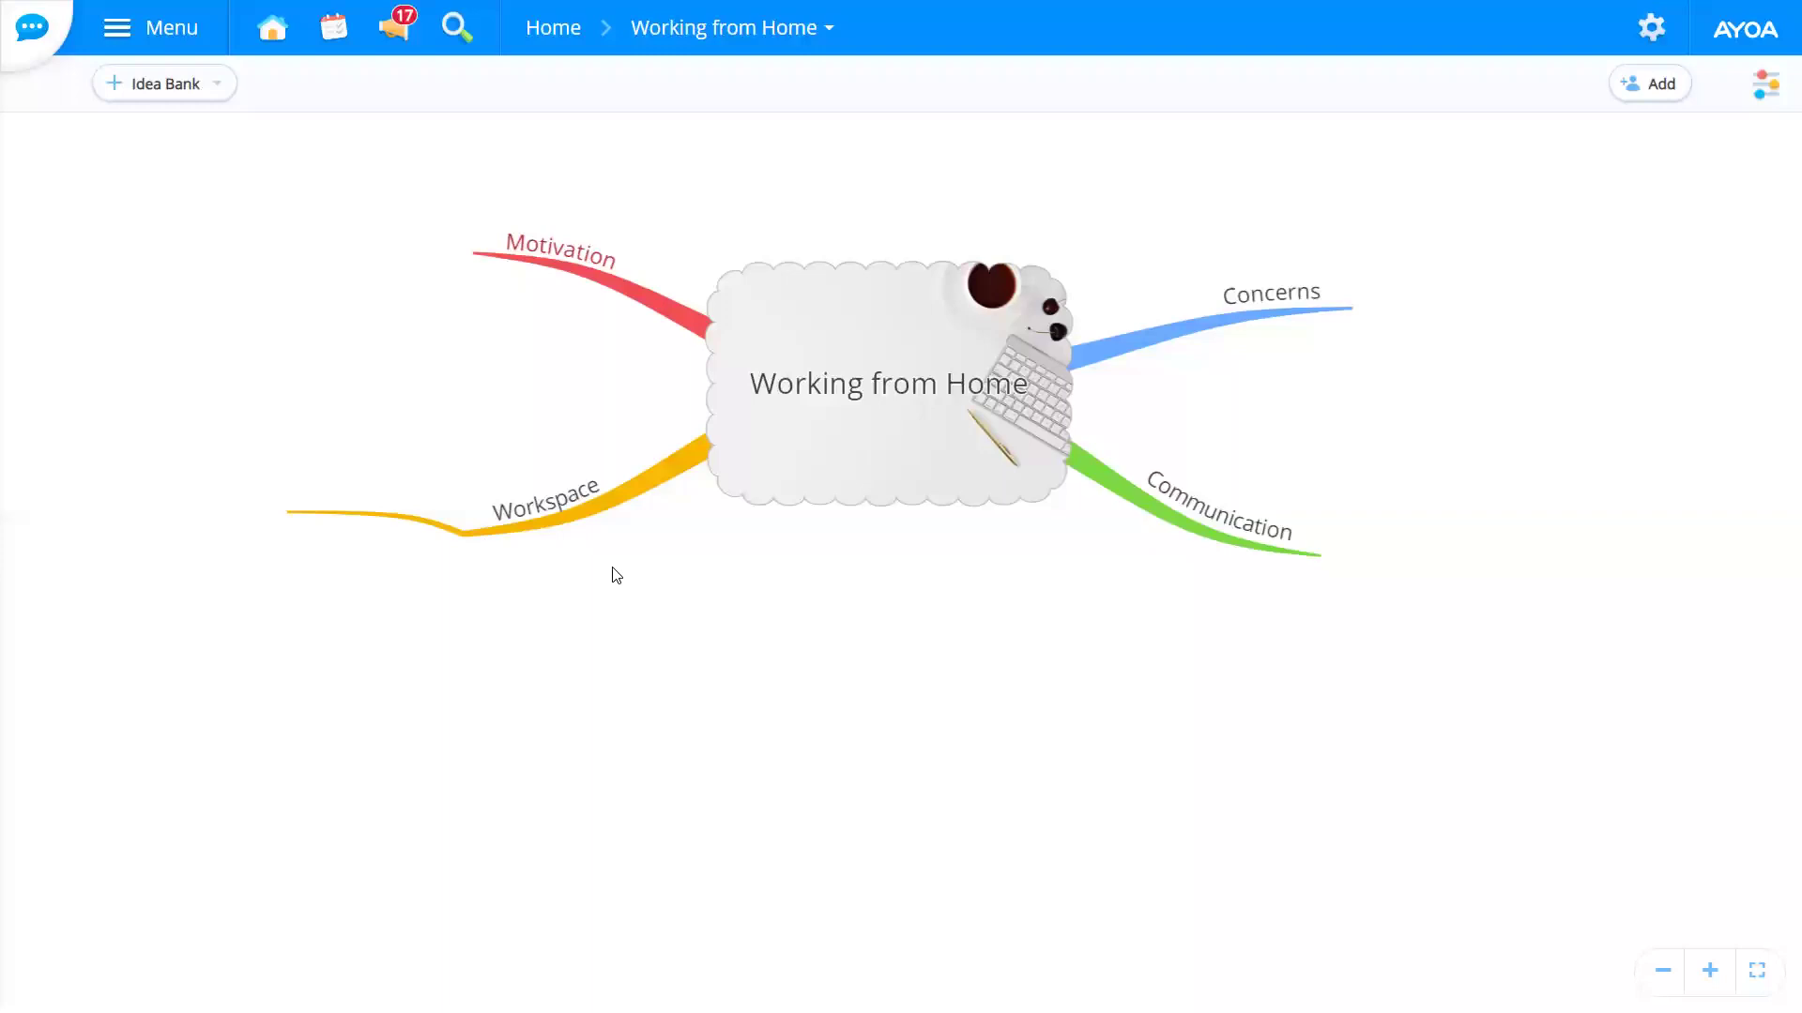
pyautogui.click(485, 541)
pyautogui.click(499, 559)
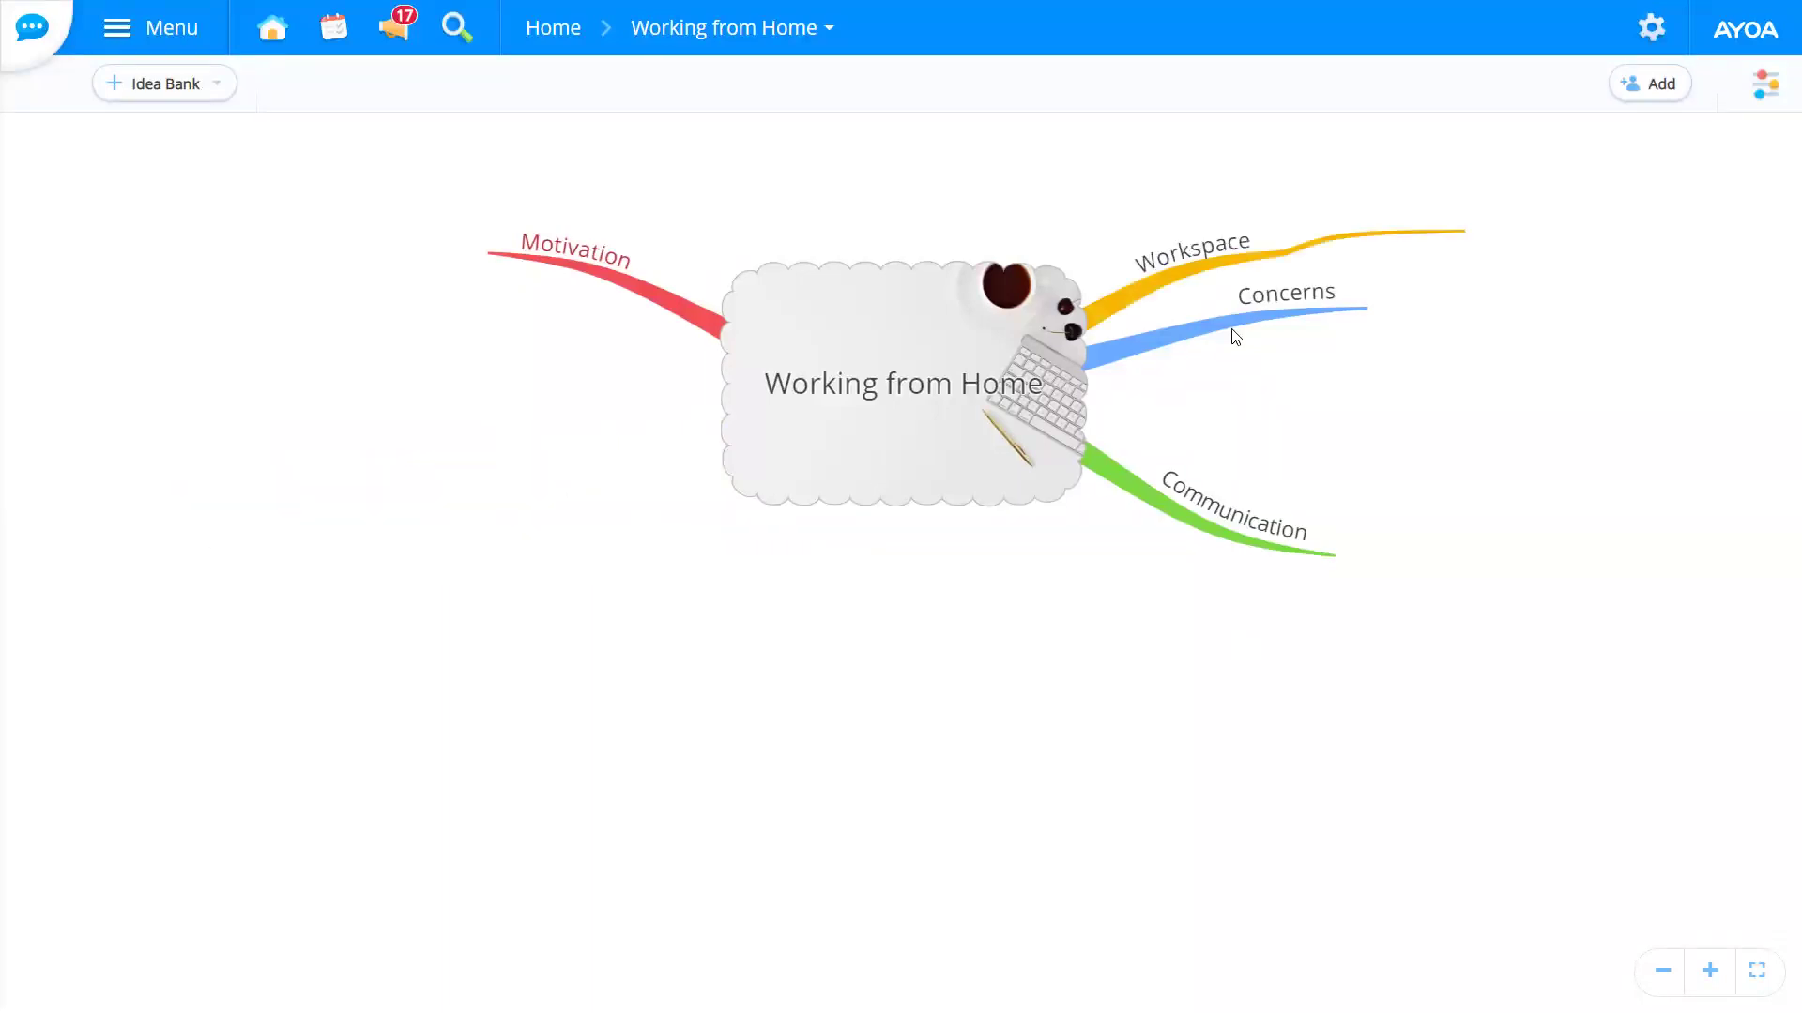
# Step: Move the Concerns branch to the lower left of the central idea and extend the Motivation branch farther out and slightly lower
pyautogui.moveTo(1367, 315)
pyautogui.moveTo(1366, 321); pyautogui.dragTo(423, 631)
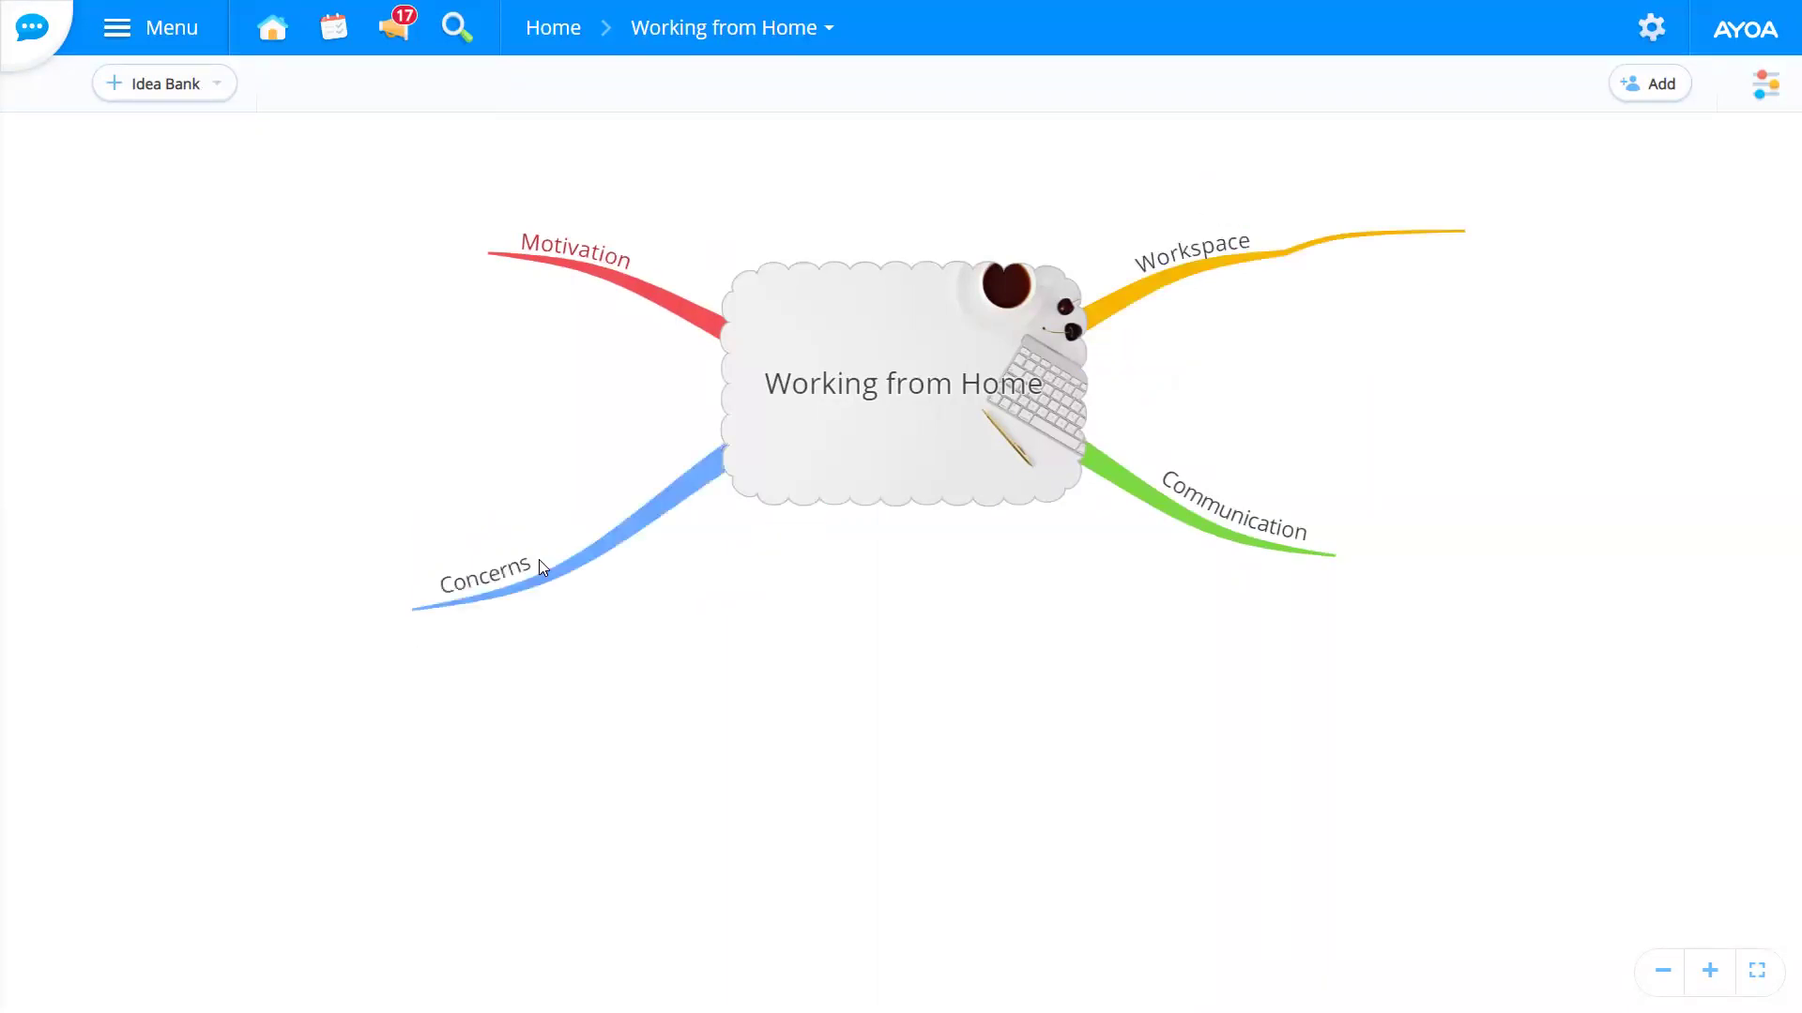
pyautogui.moveTo(490, 264); pyautogui.dragTo(395, 301)
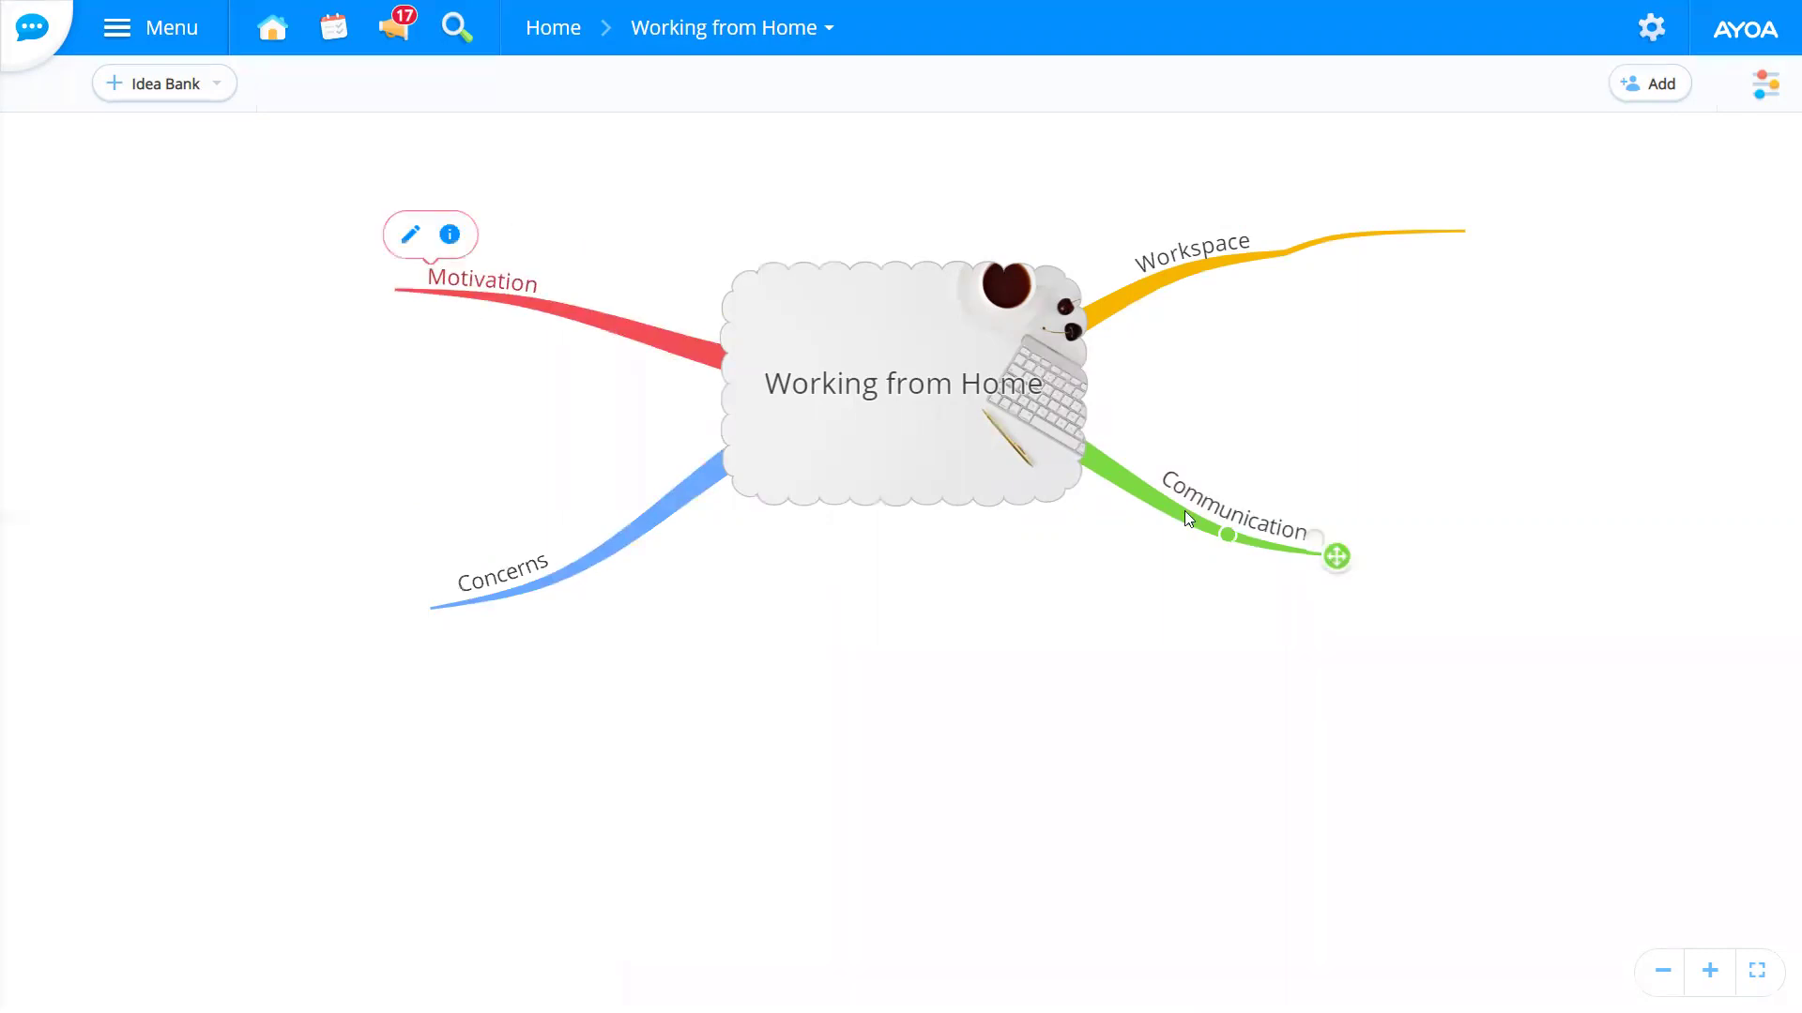
# Step: Lower the outer end of the Communication branch slightly and label the child branch of Workspace "Comfort"
pyautogui.moveTo(1339, 557); pyautogui.dragTo(1340, 596)
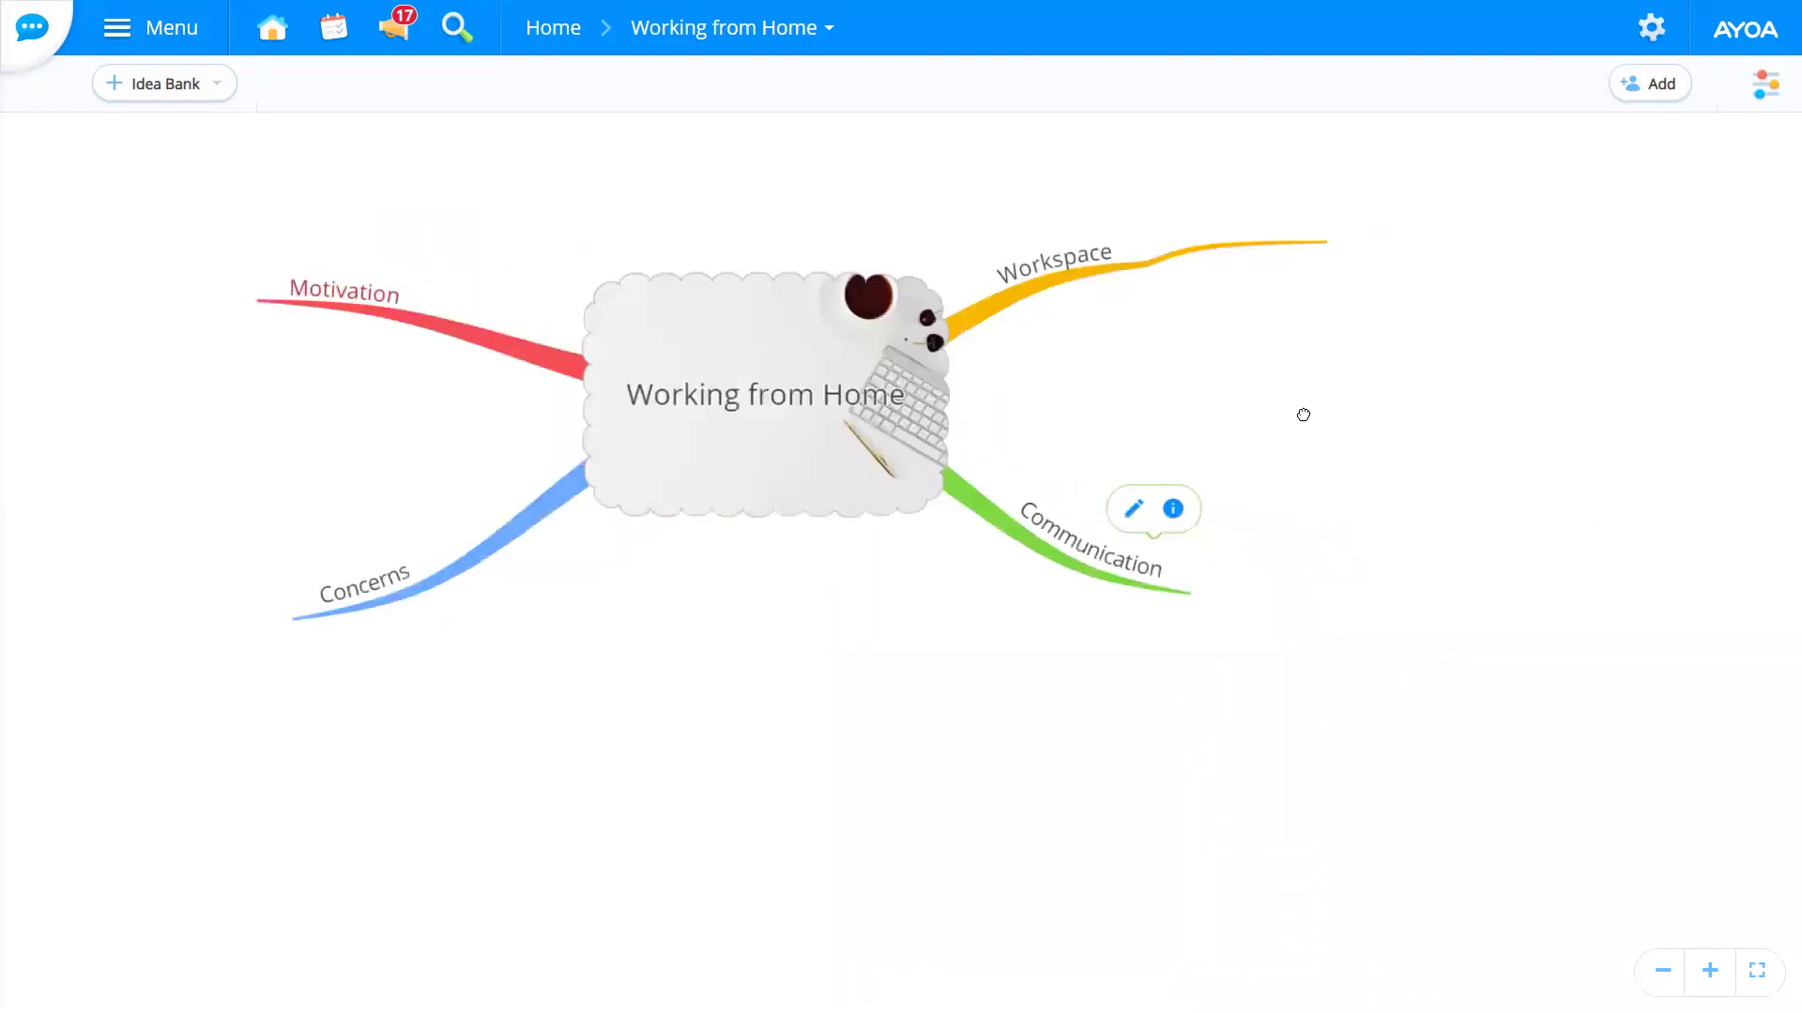
pyautogui.click(1093, 279)
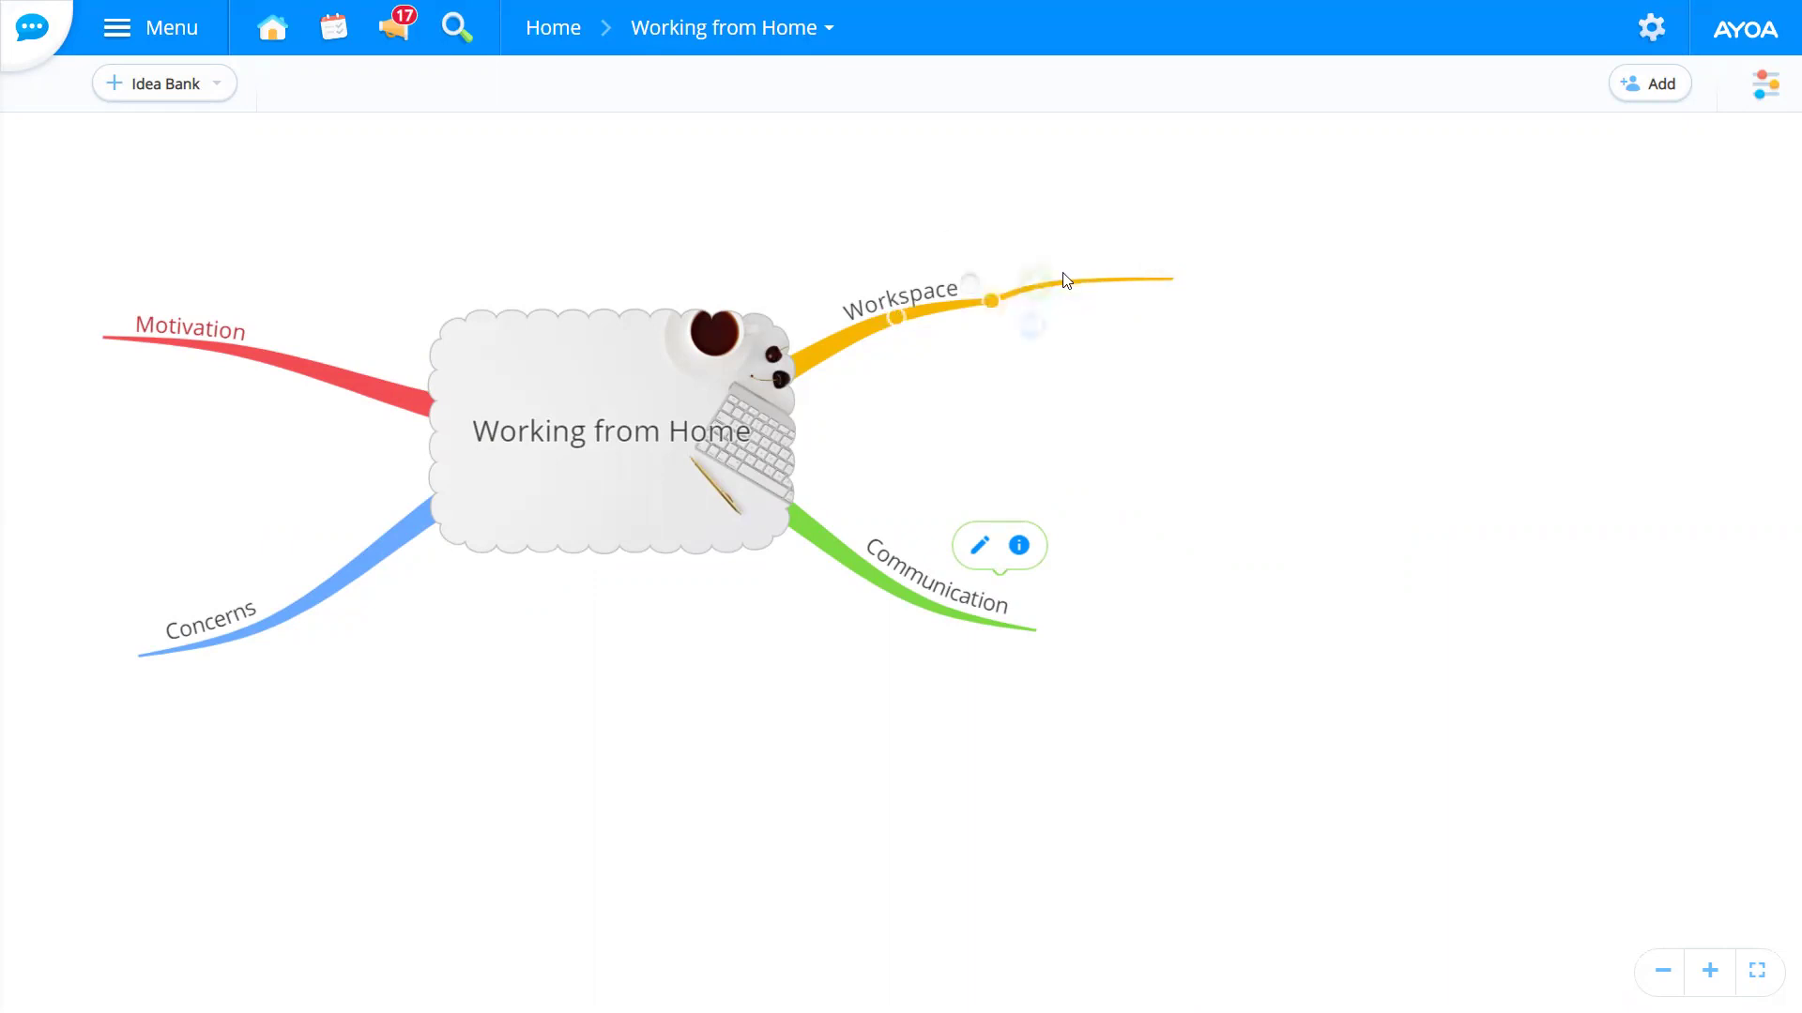
pyautogui.click(1123, 287)
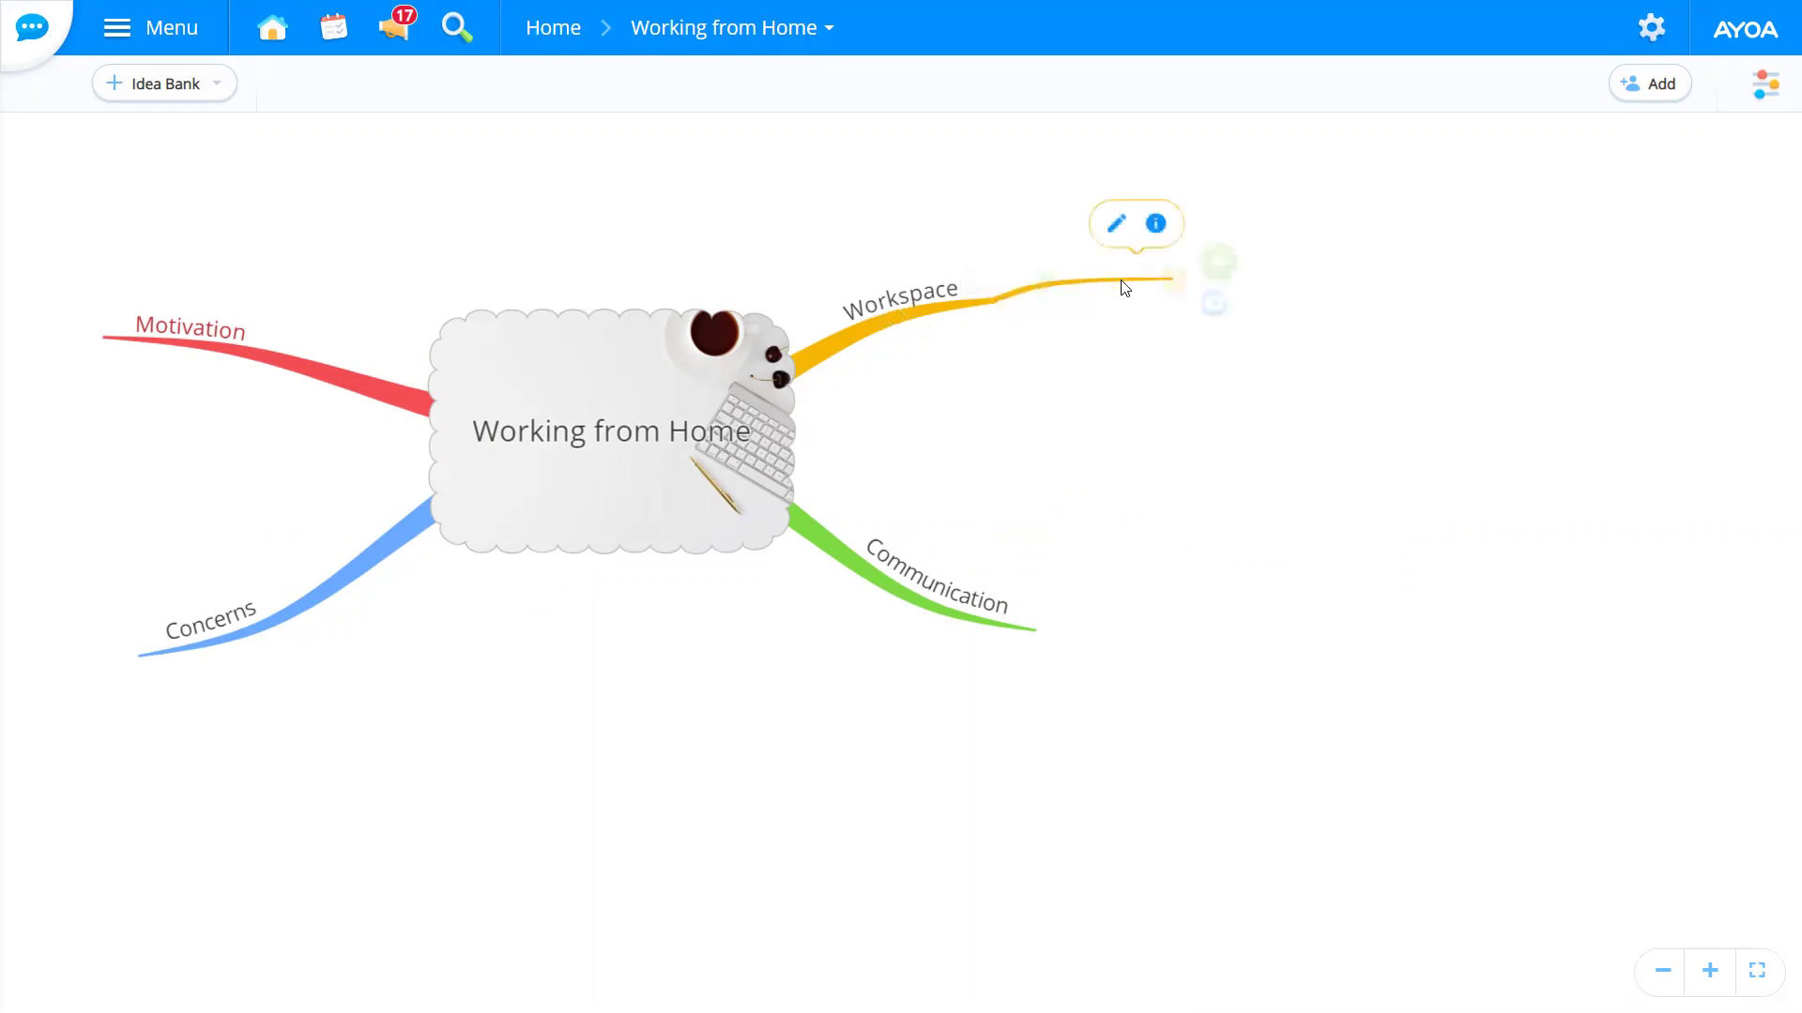
pyautogui.click(1125, 288)
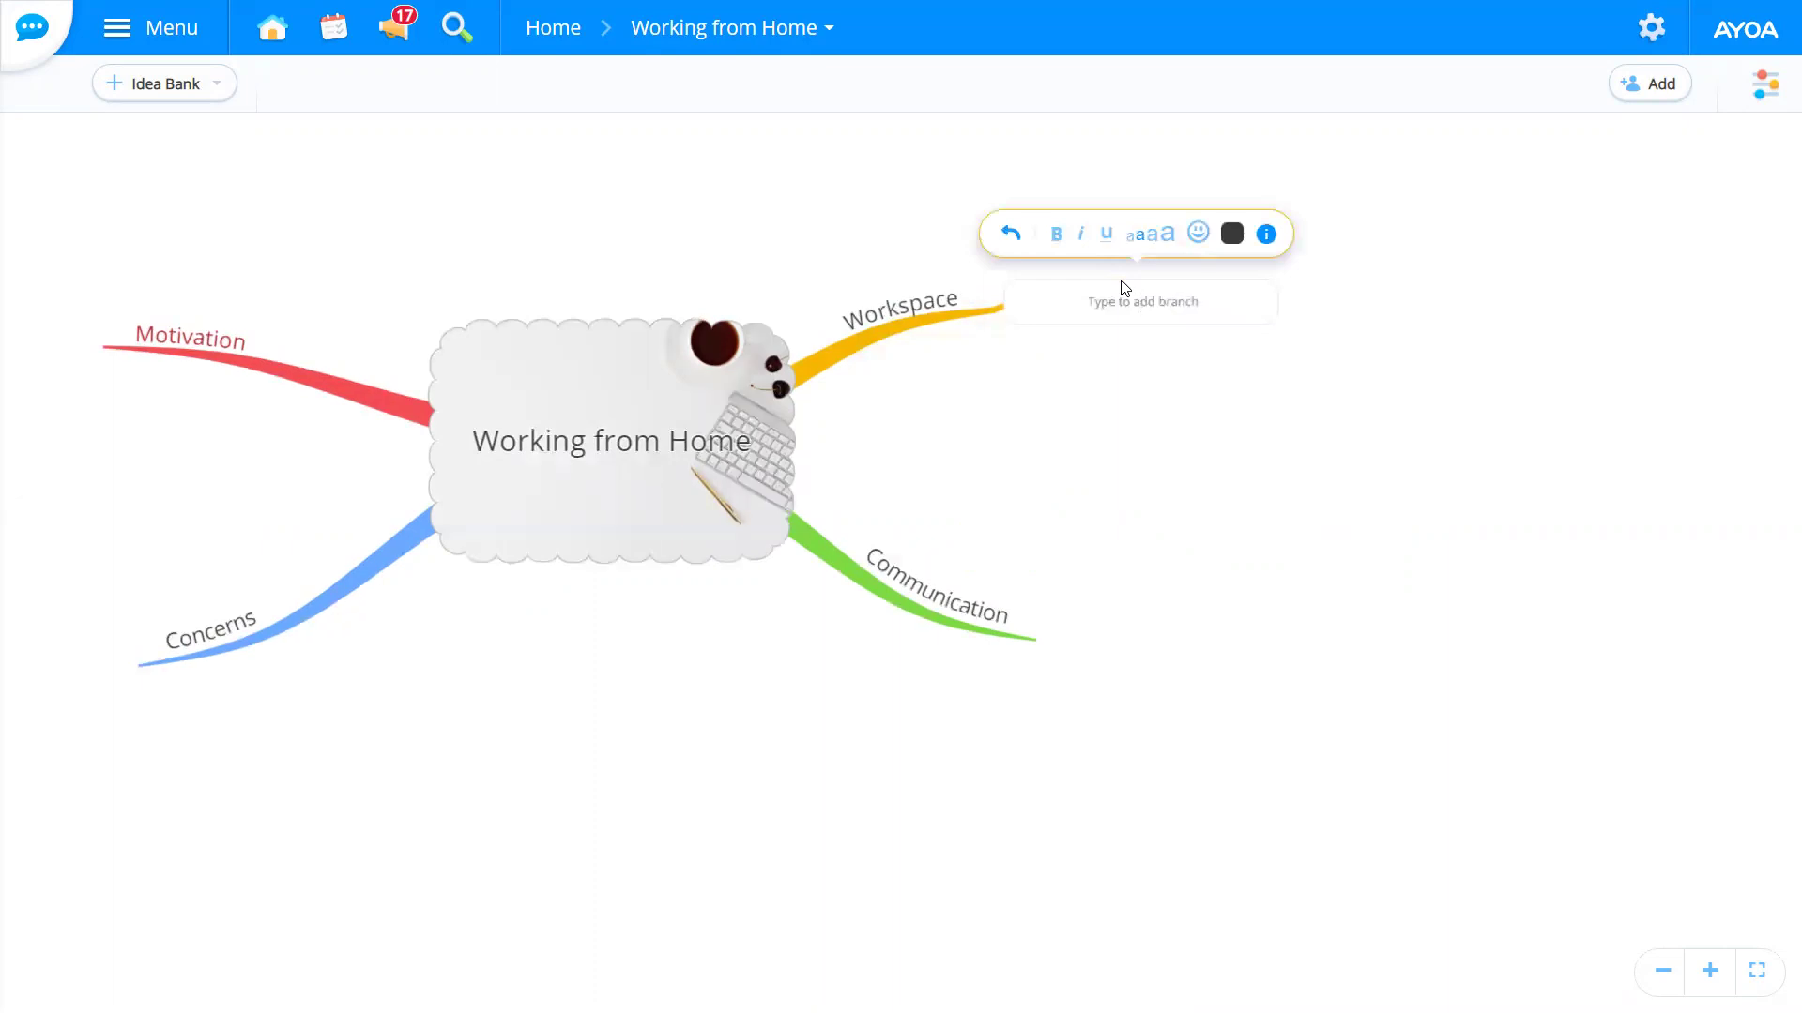
pyautogui.write('Comfo')
pyautogui.press('Escape')
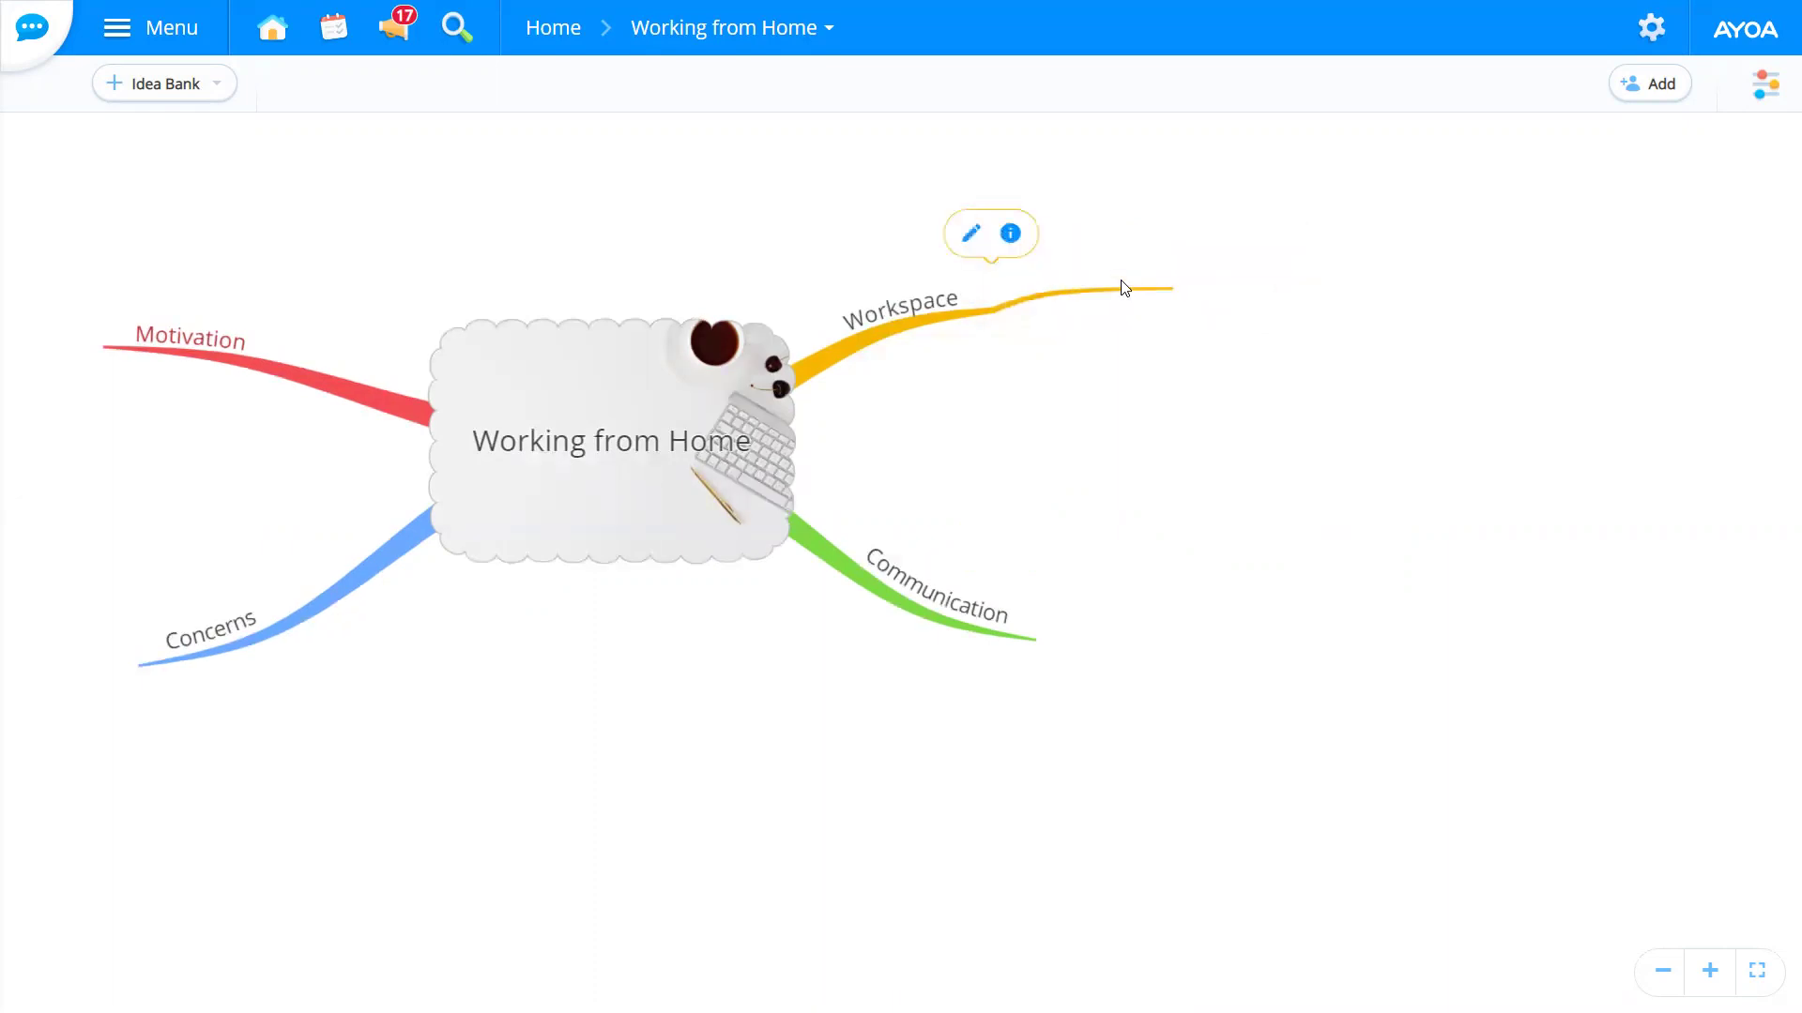
# Step: Reopen the Comfort label for editing and set its text colour to black
pyautogui.click(1064, 355)
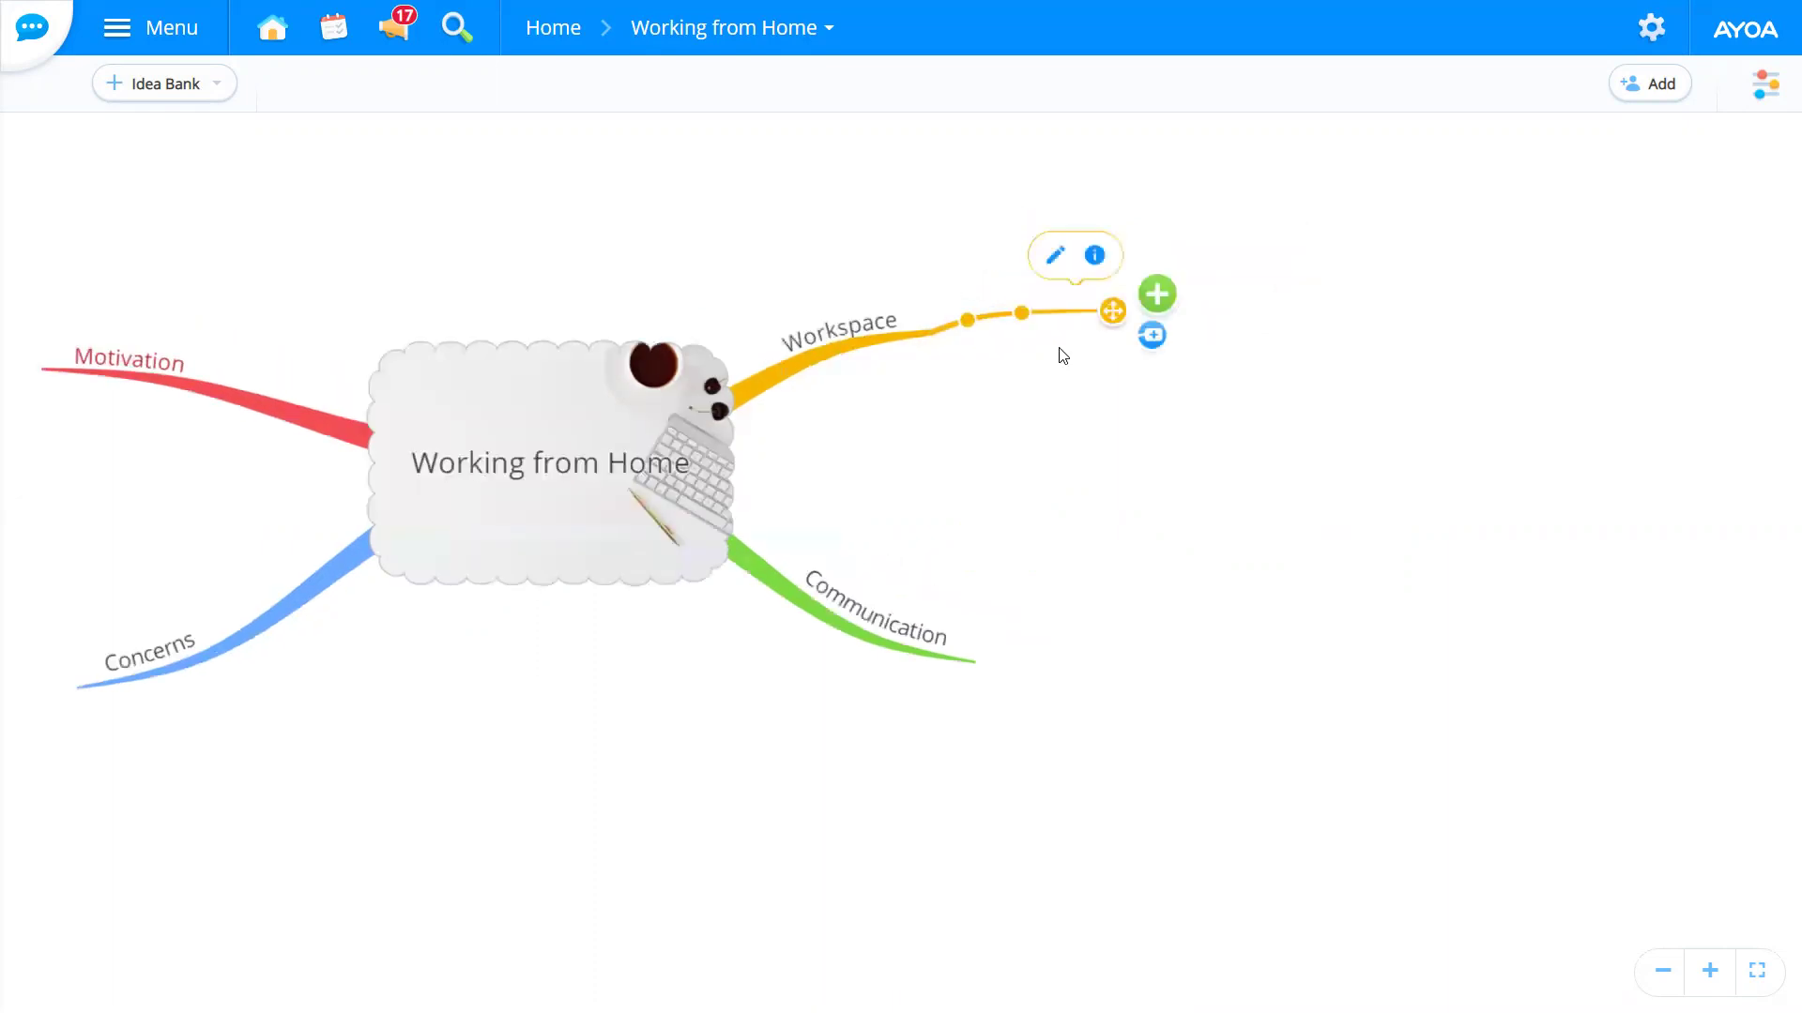
pyautogui.doubleClick(1055, 315)
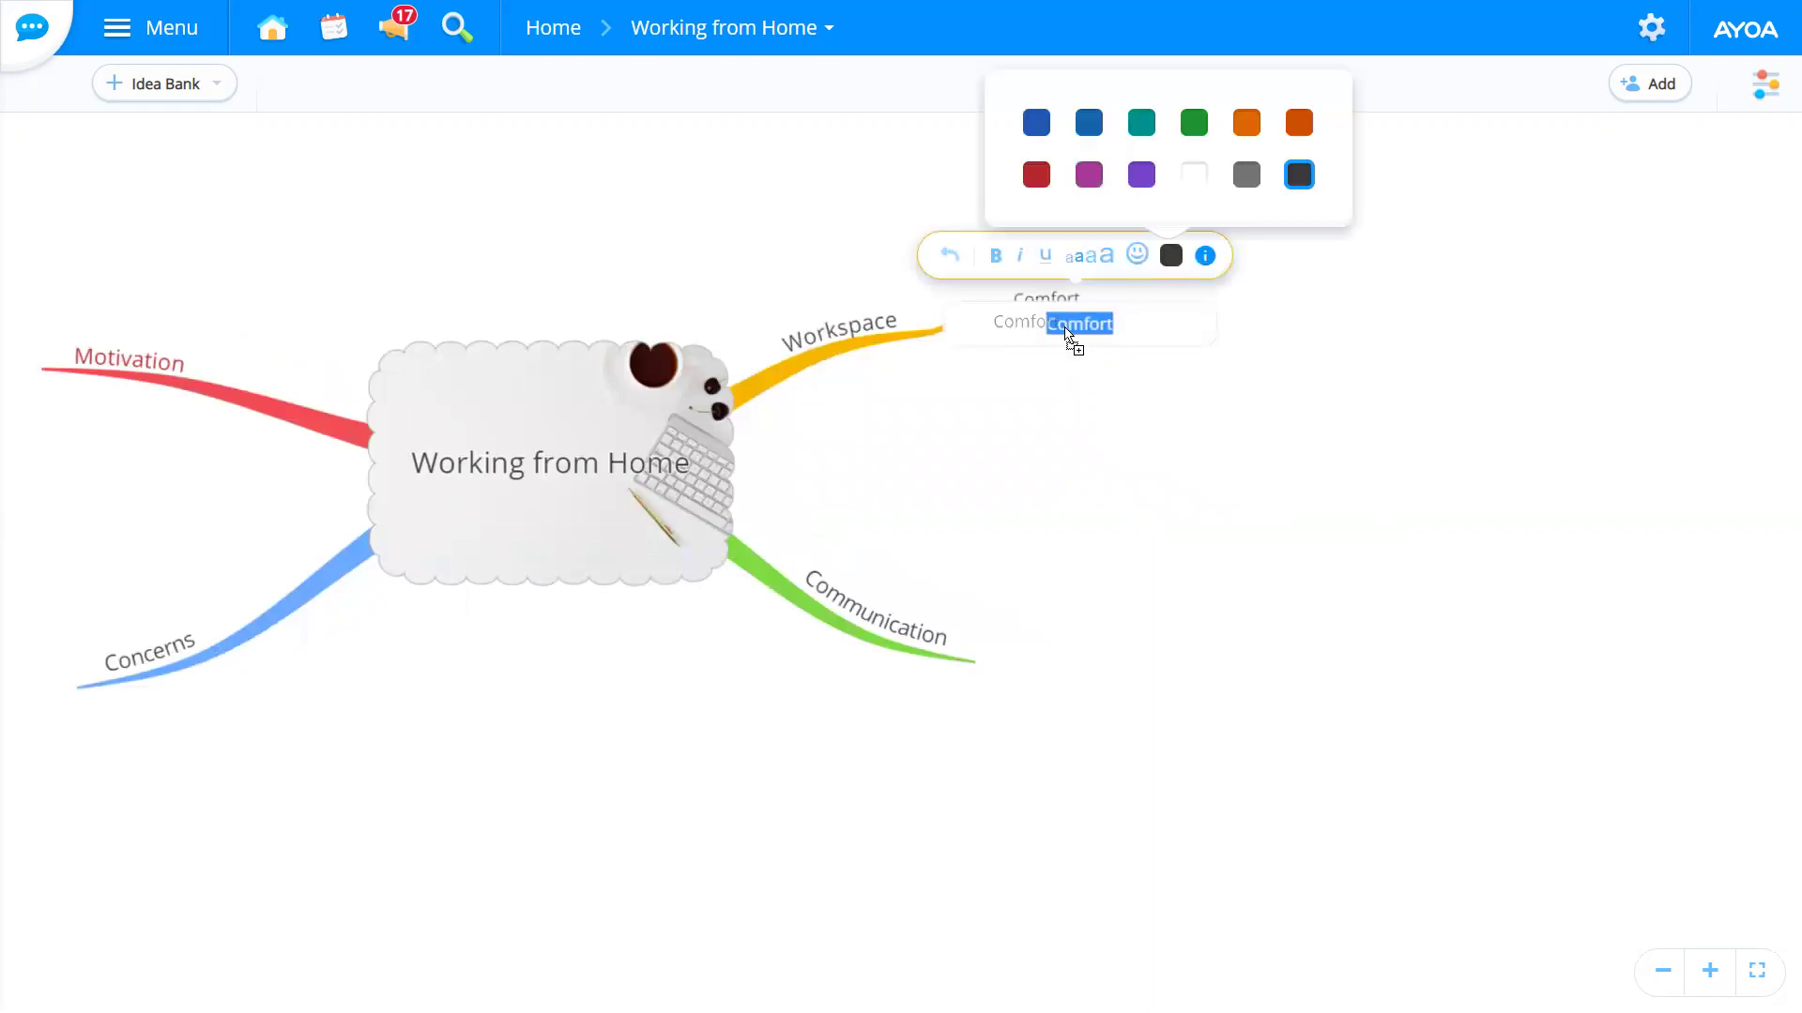
pyautogui.click(1171, 257)
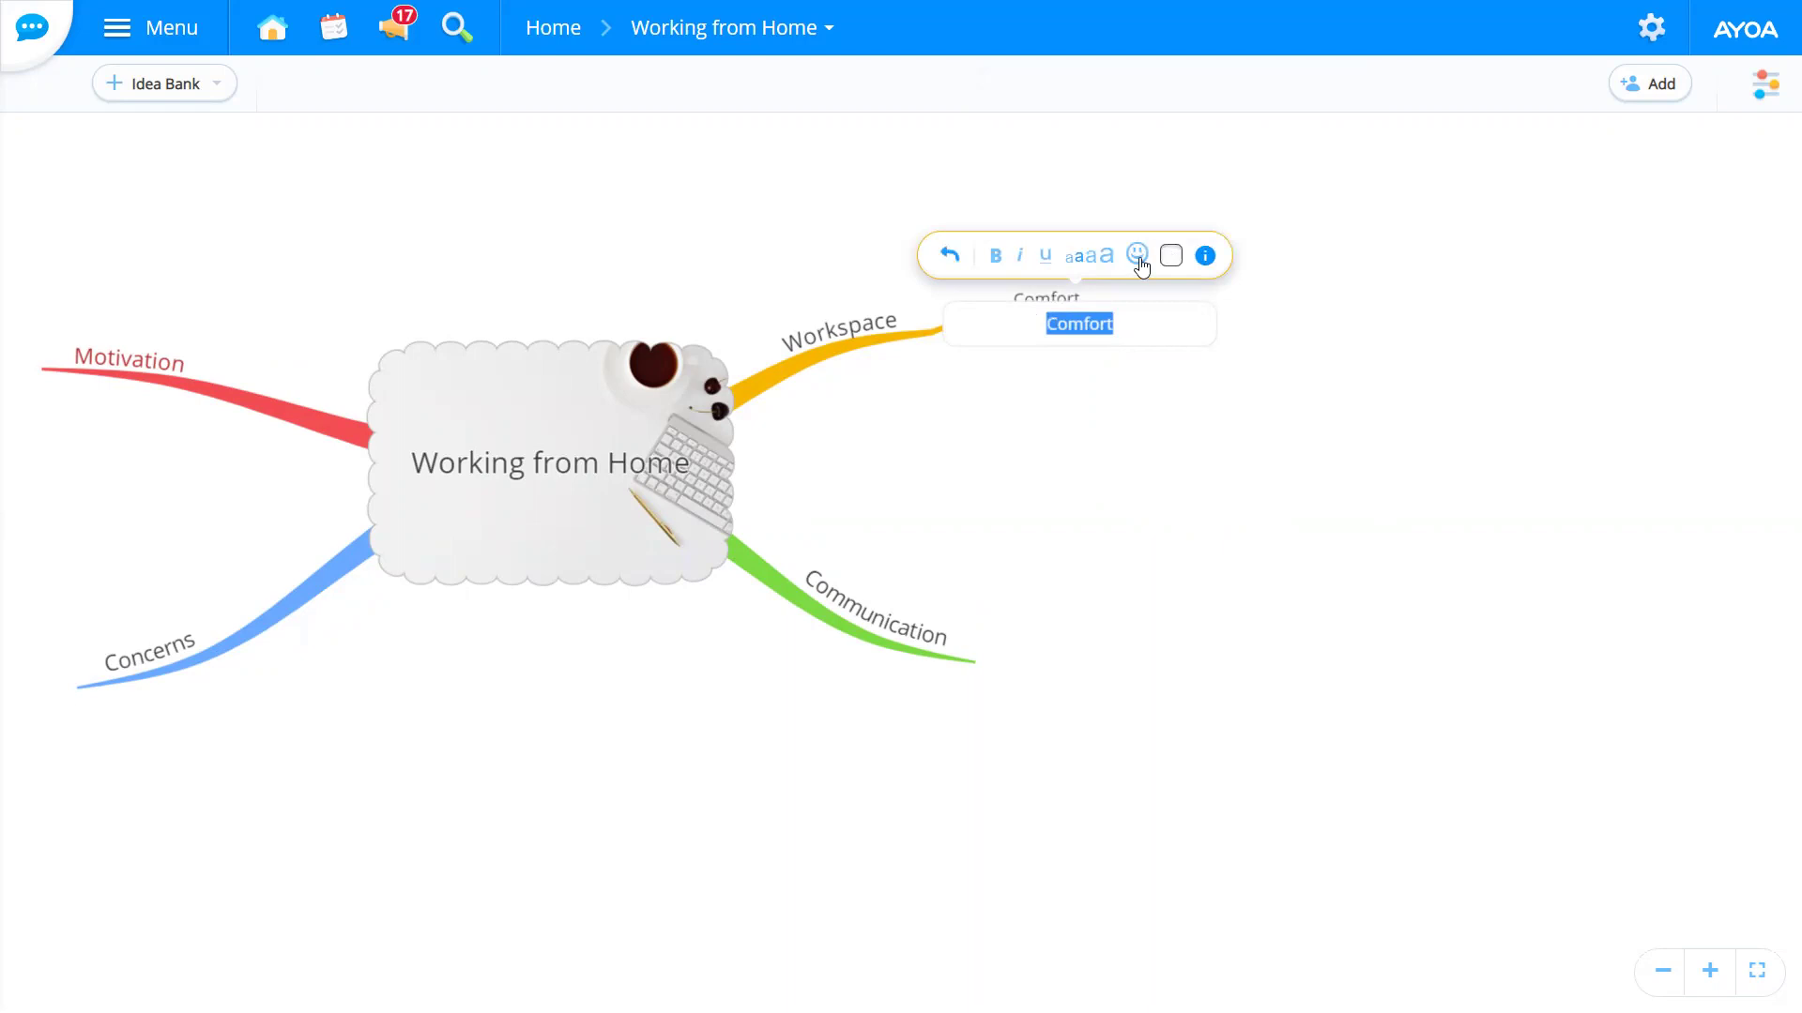
pyautogui.click(1172, 256)
pyautogui.click(1289, 377)
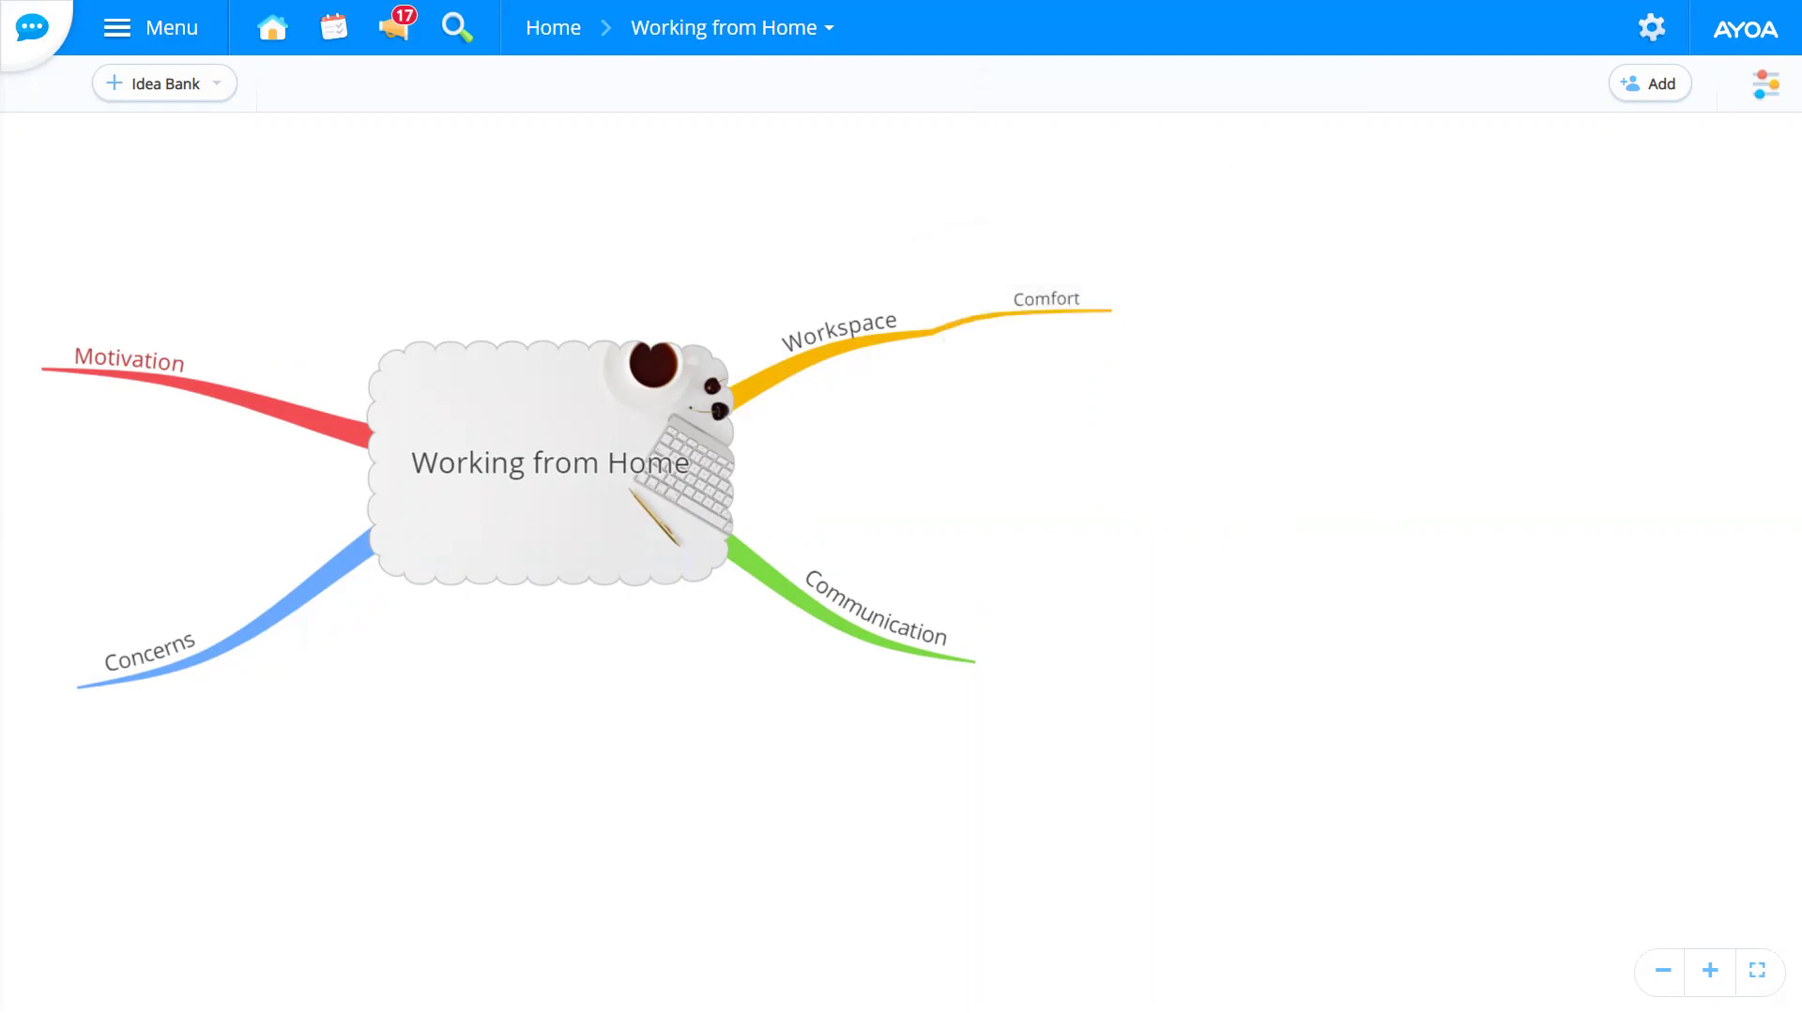
# Step: Add a second, unlabelled child branch to the Workspace branch, below Comfort
pyautogui.moveTo(112, 368)
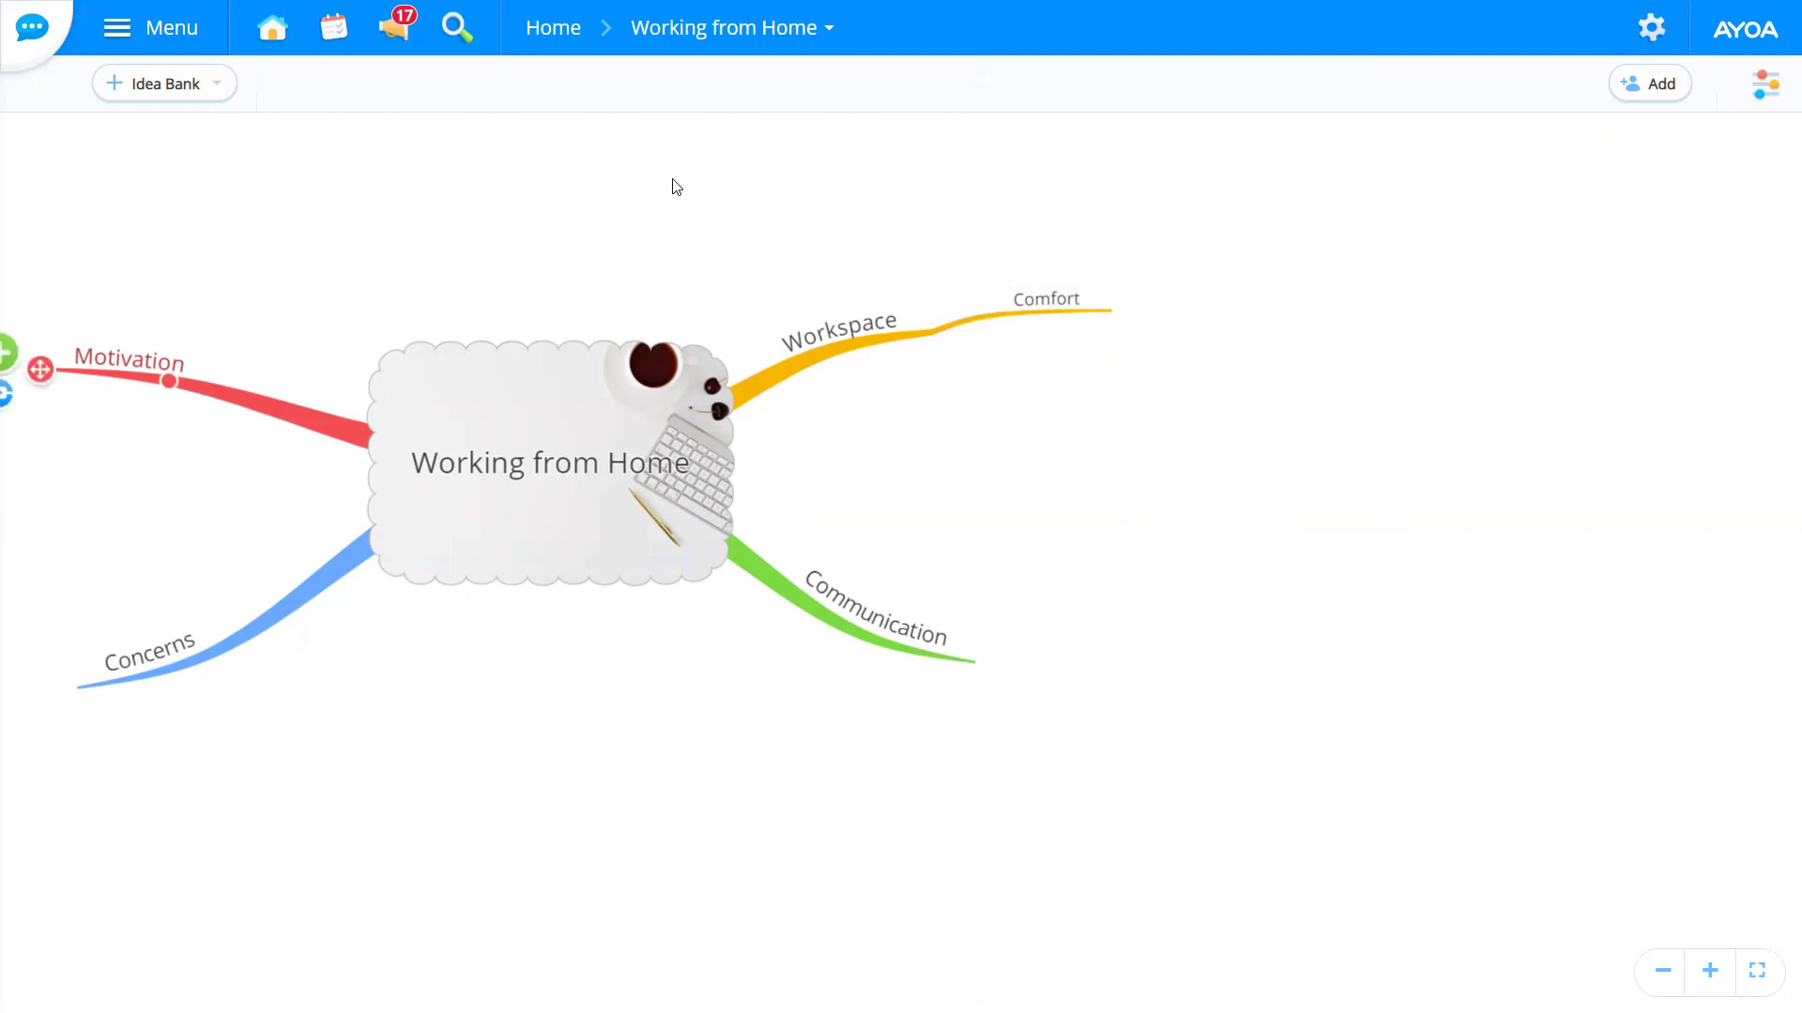
pyautogui.click(926, 442)
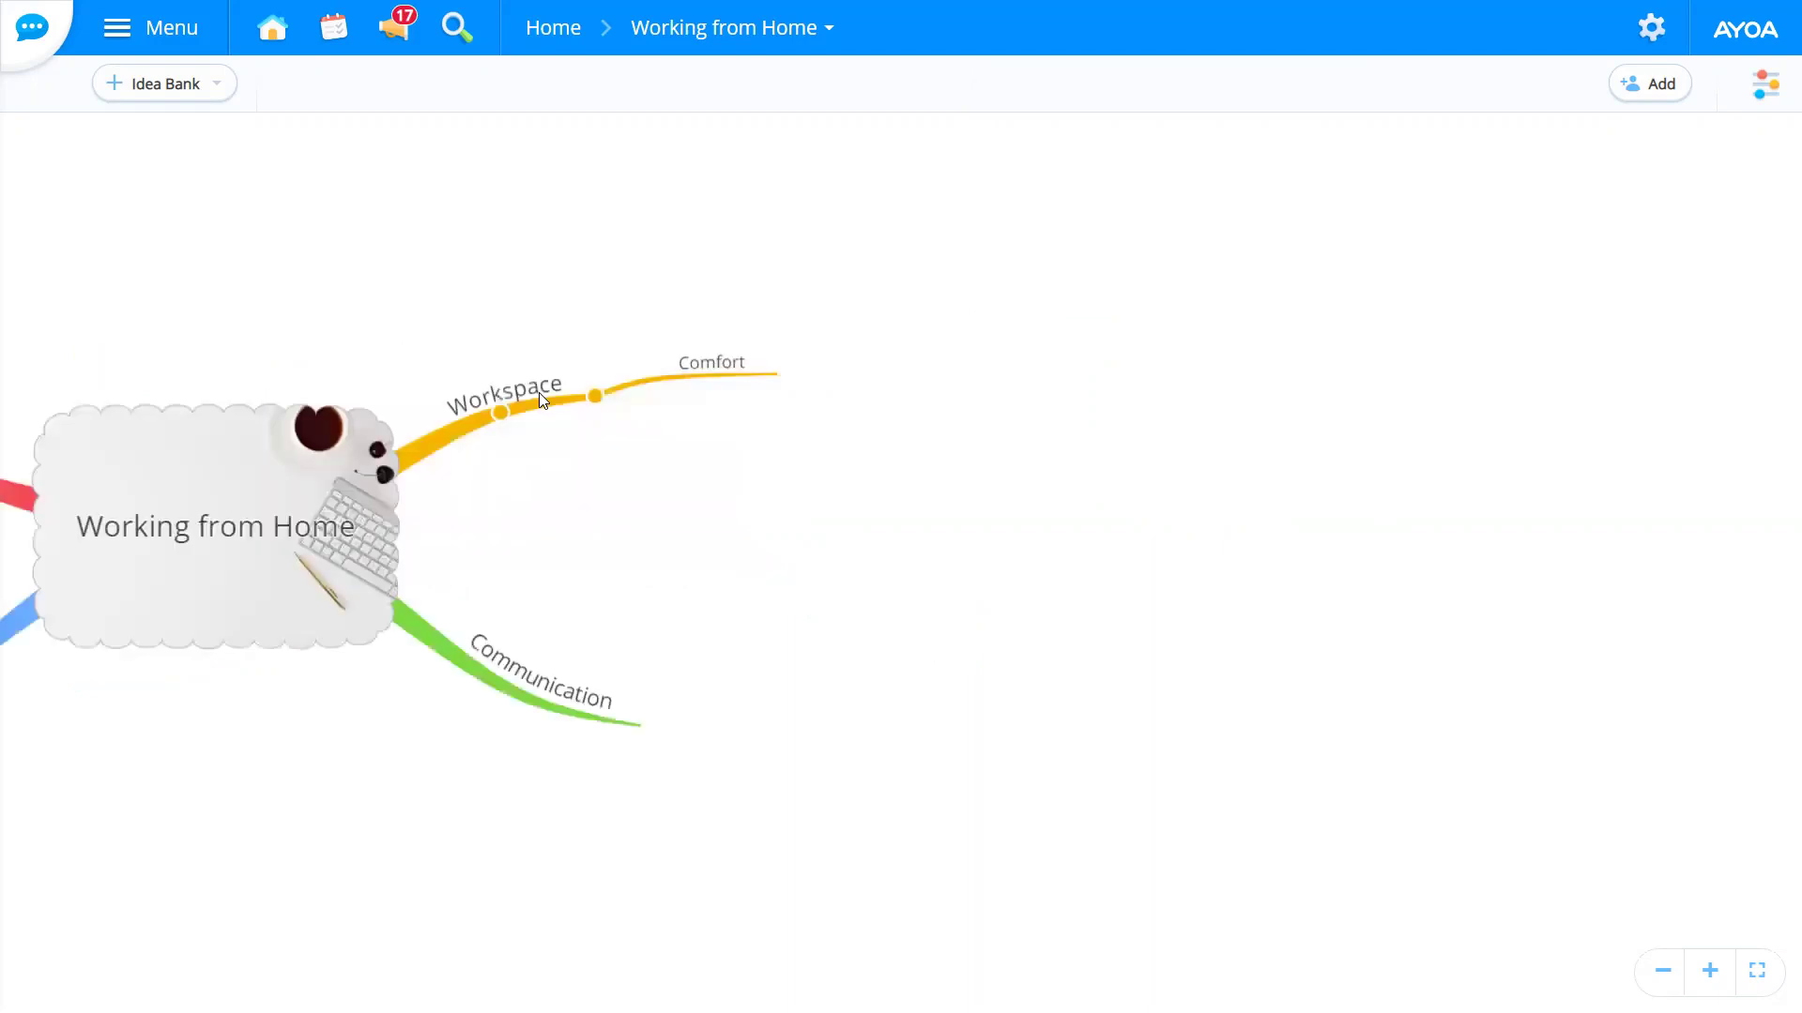
pyautogui.click(578, 340)
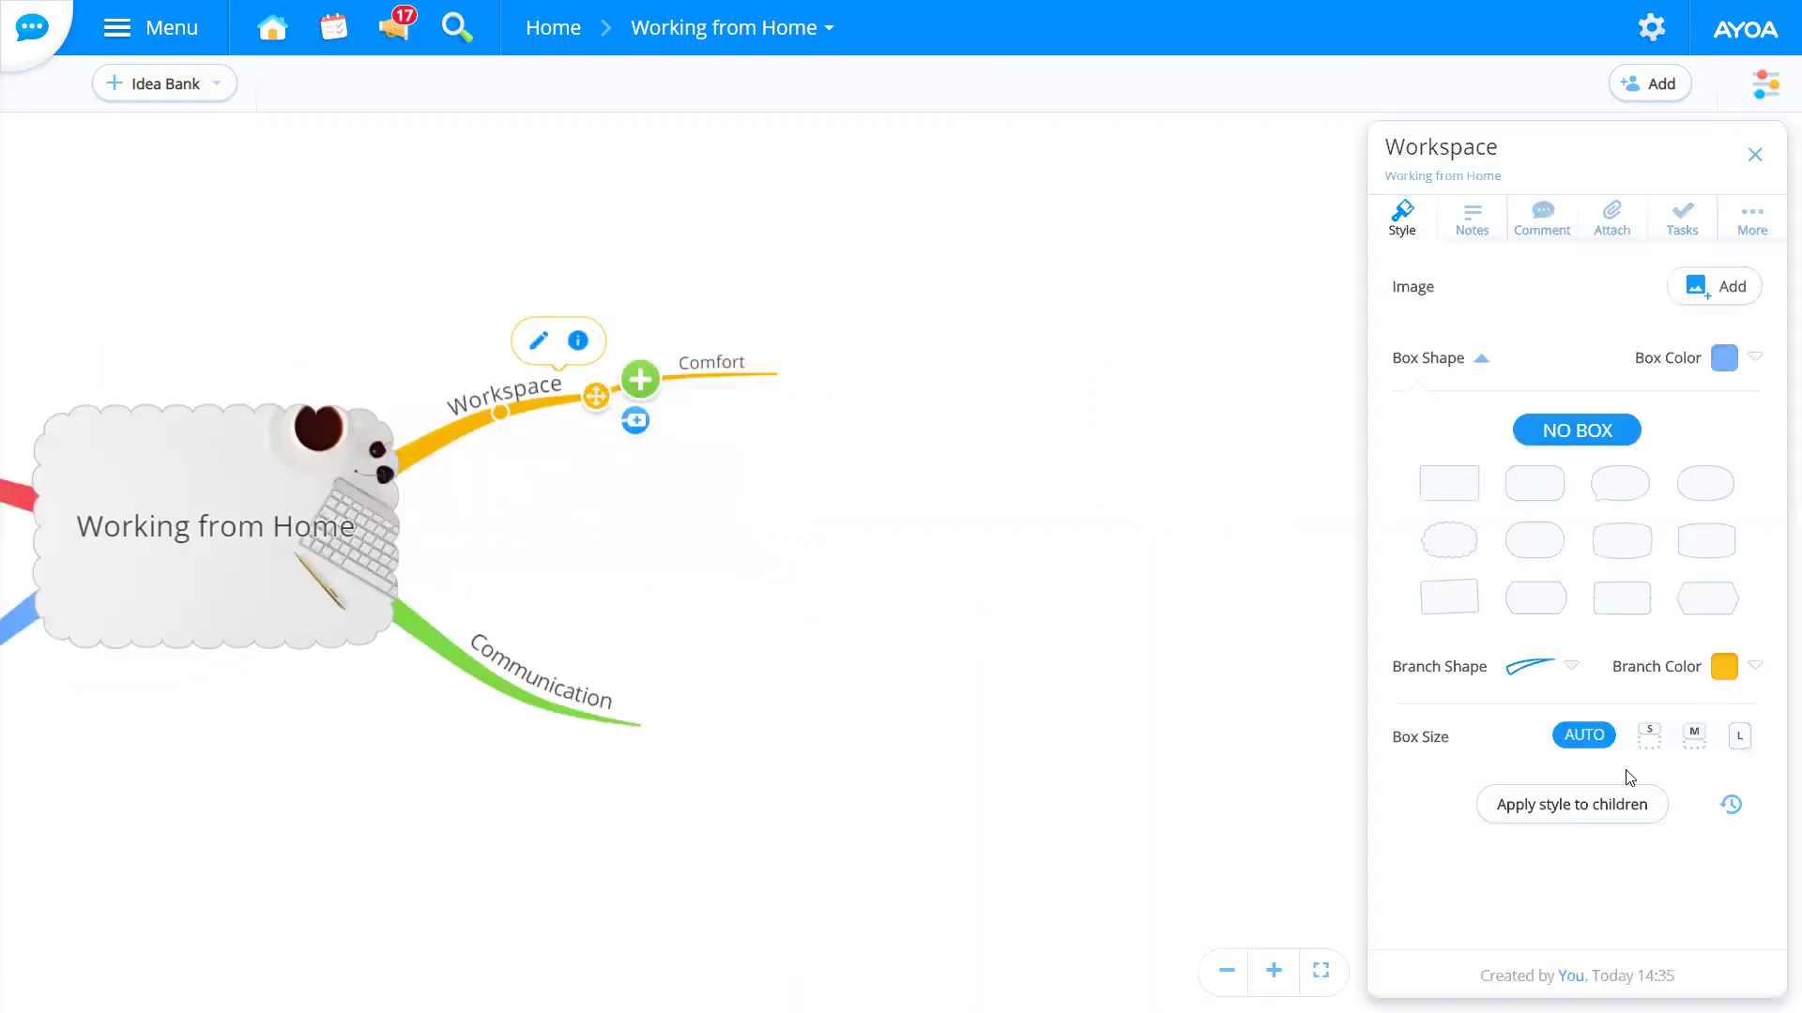
pyautogui.press('Tab')
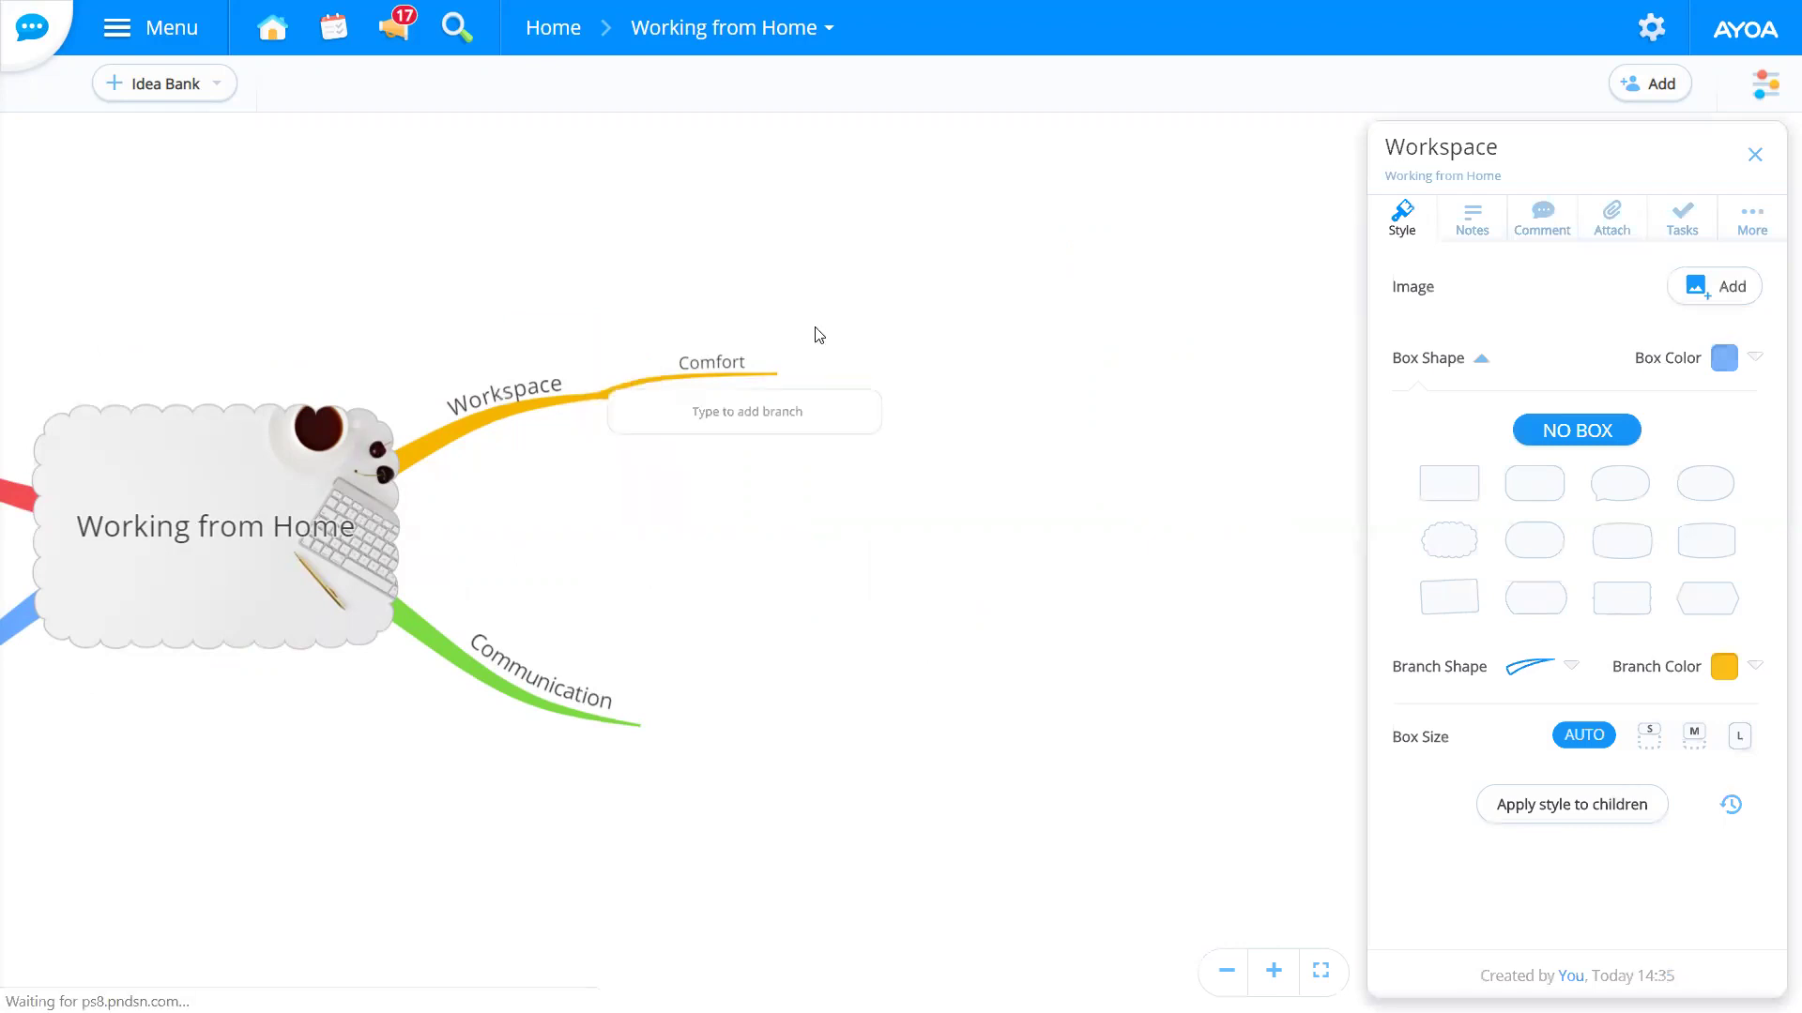
pyautogui.click(748, 269)
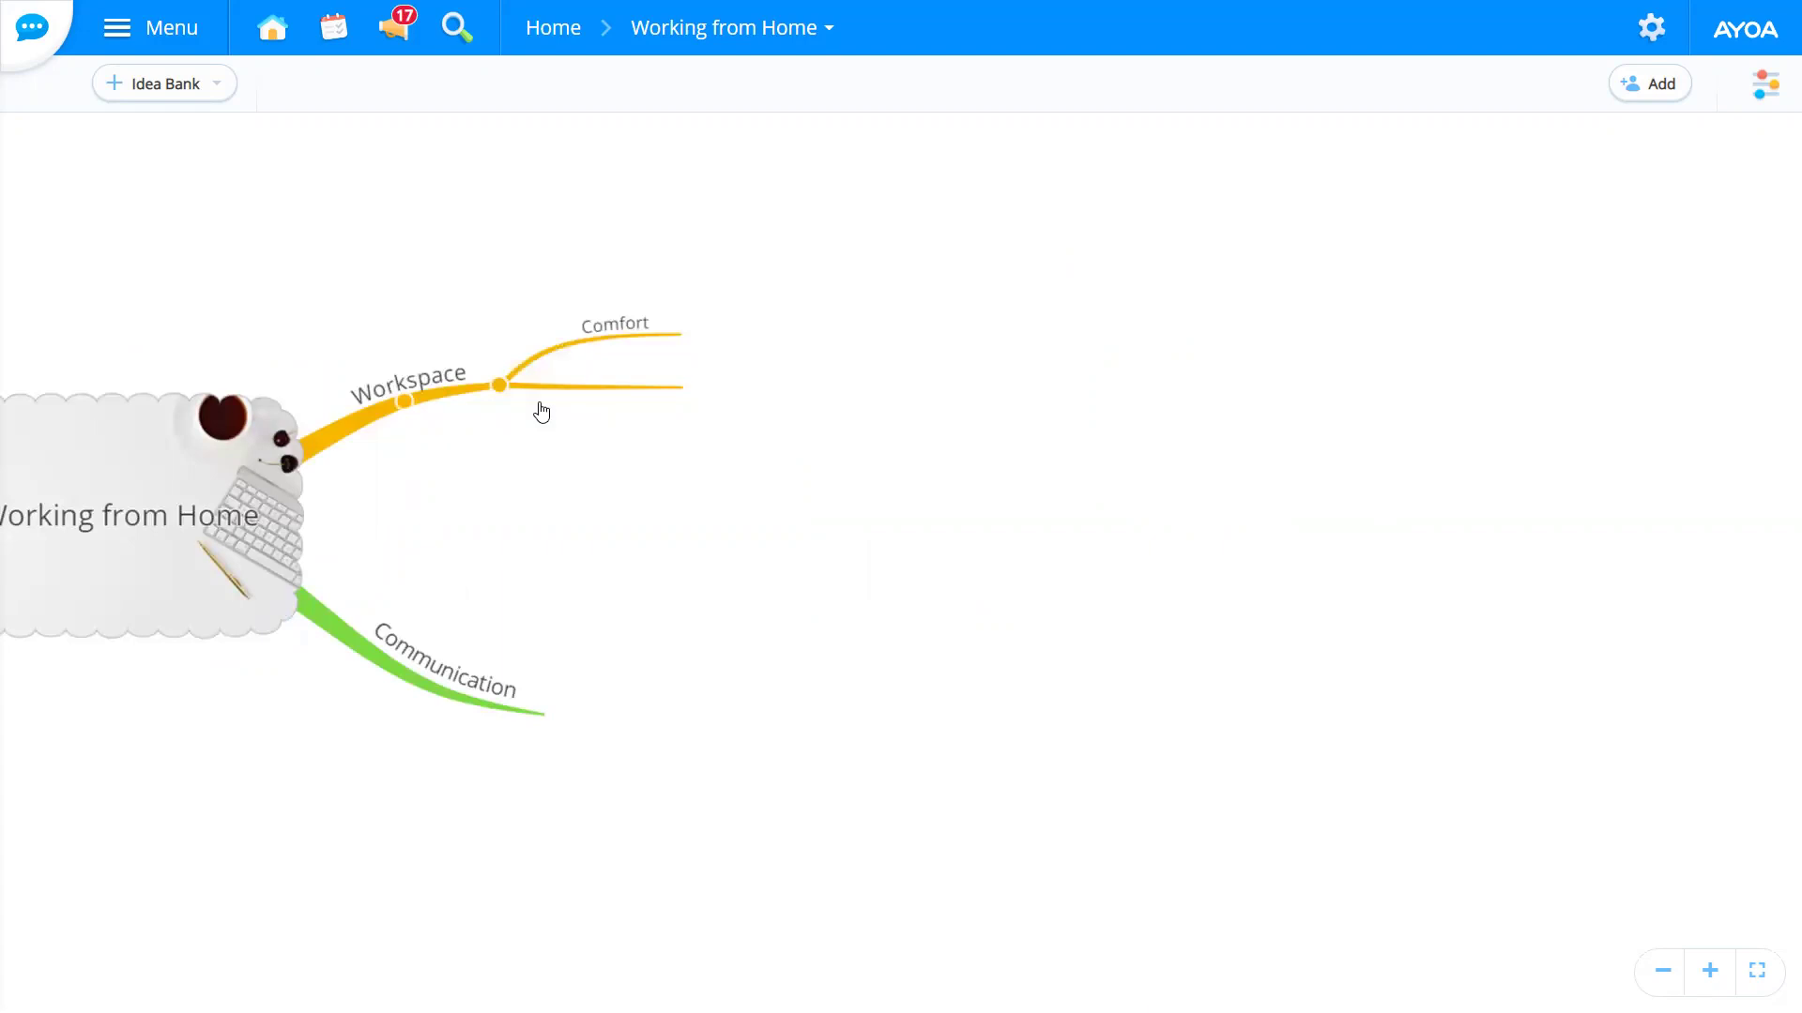
# Step: Label the second child branch of Workspace "No distractions" and keep its text colour black
pyautogui.click(624, 396)
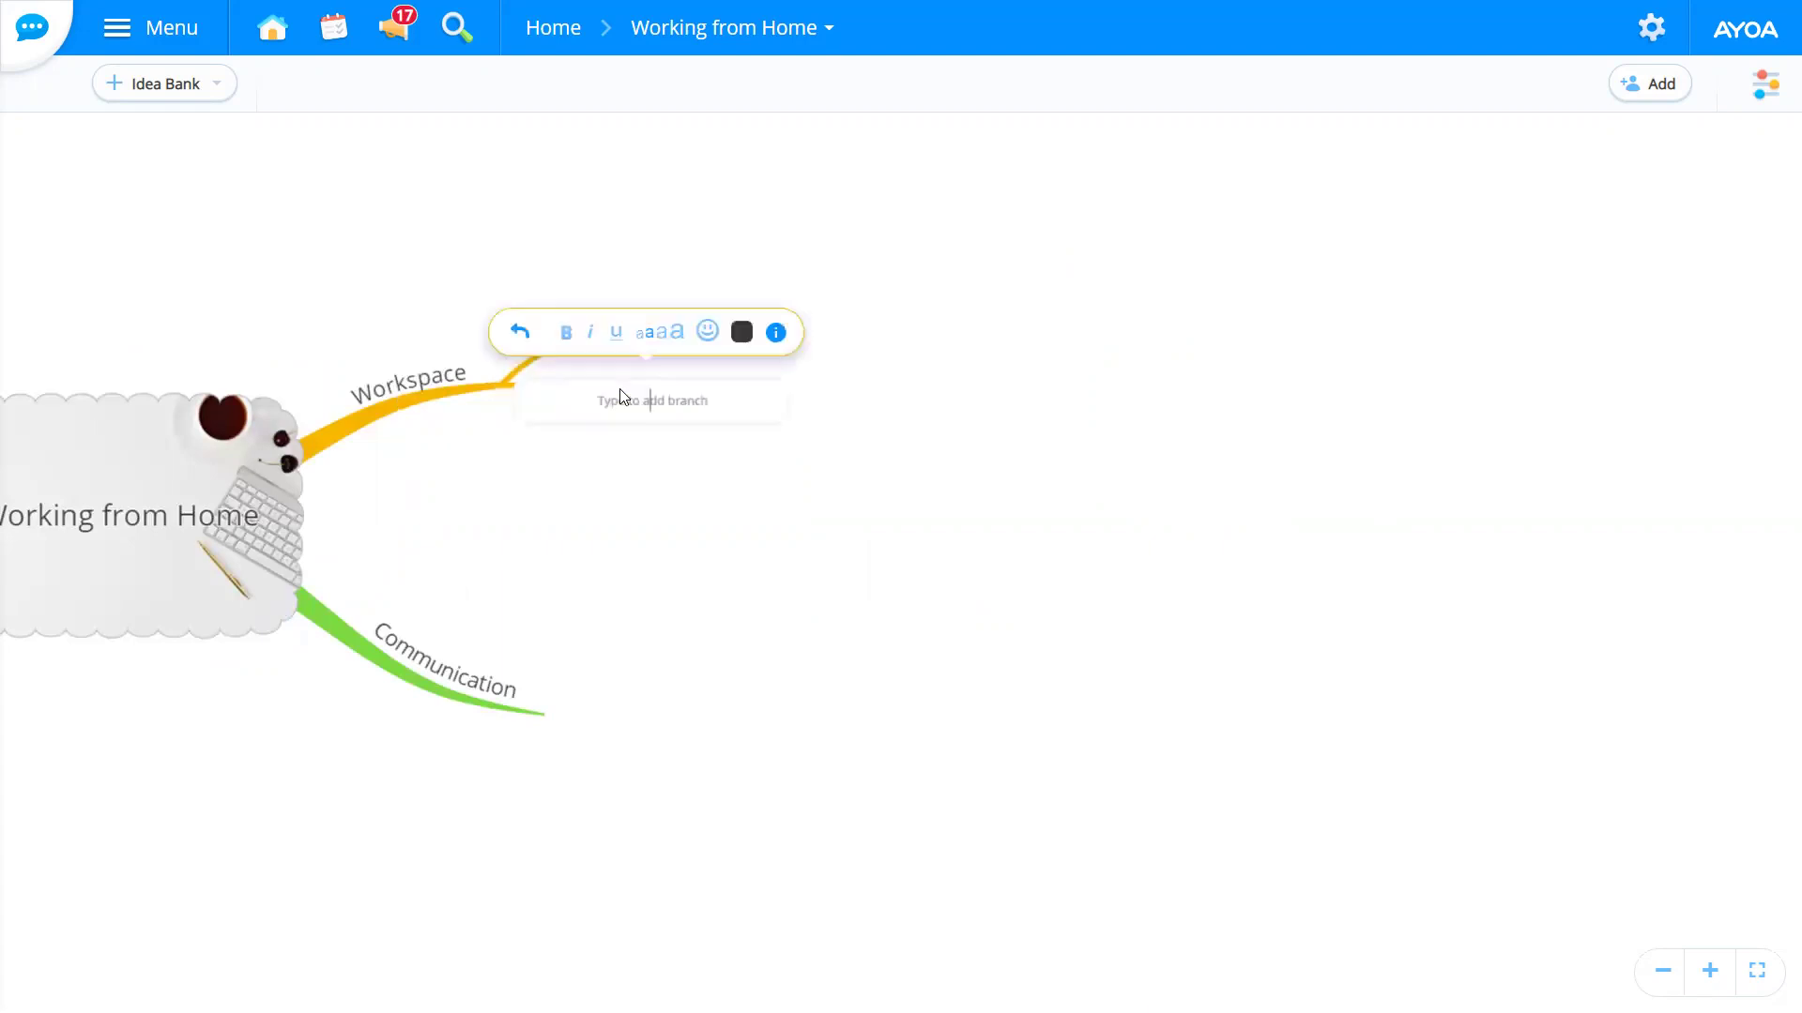
pyautogui.write('No duis')
pyautogui.press('BackSpace')
pyautogui.press('BackSpace')
pyautogui.press('BackSpace')
pyautogui.write('istractions')
pyautogui.press('Return')
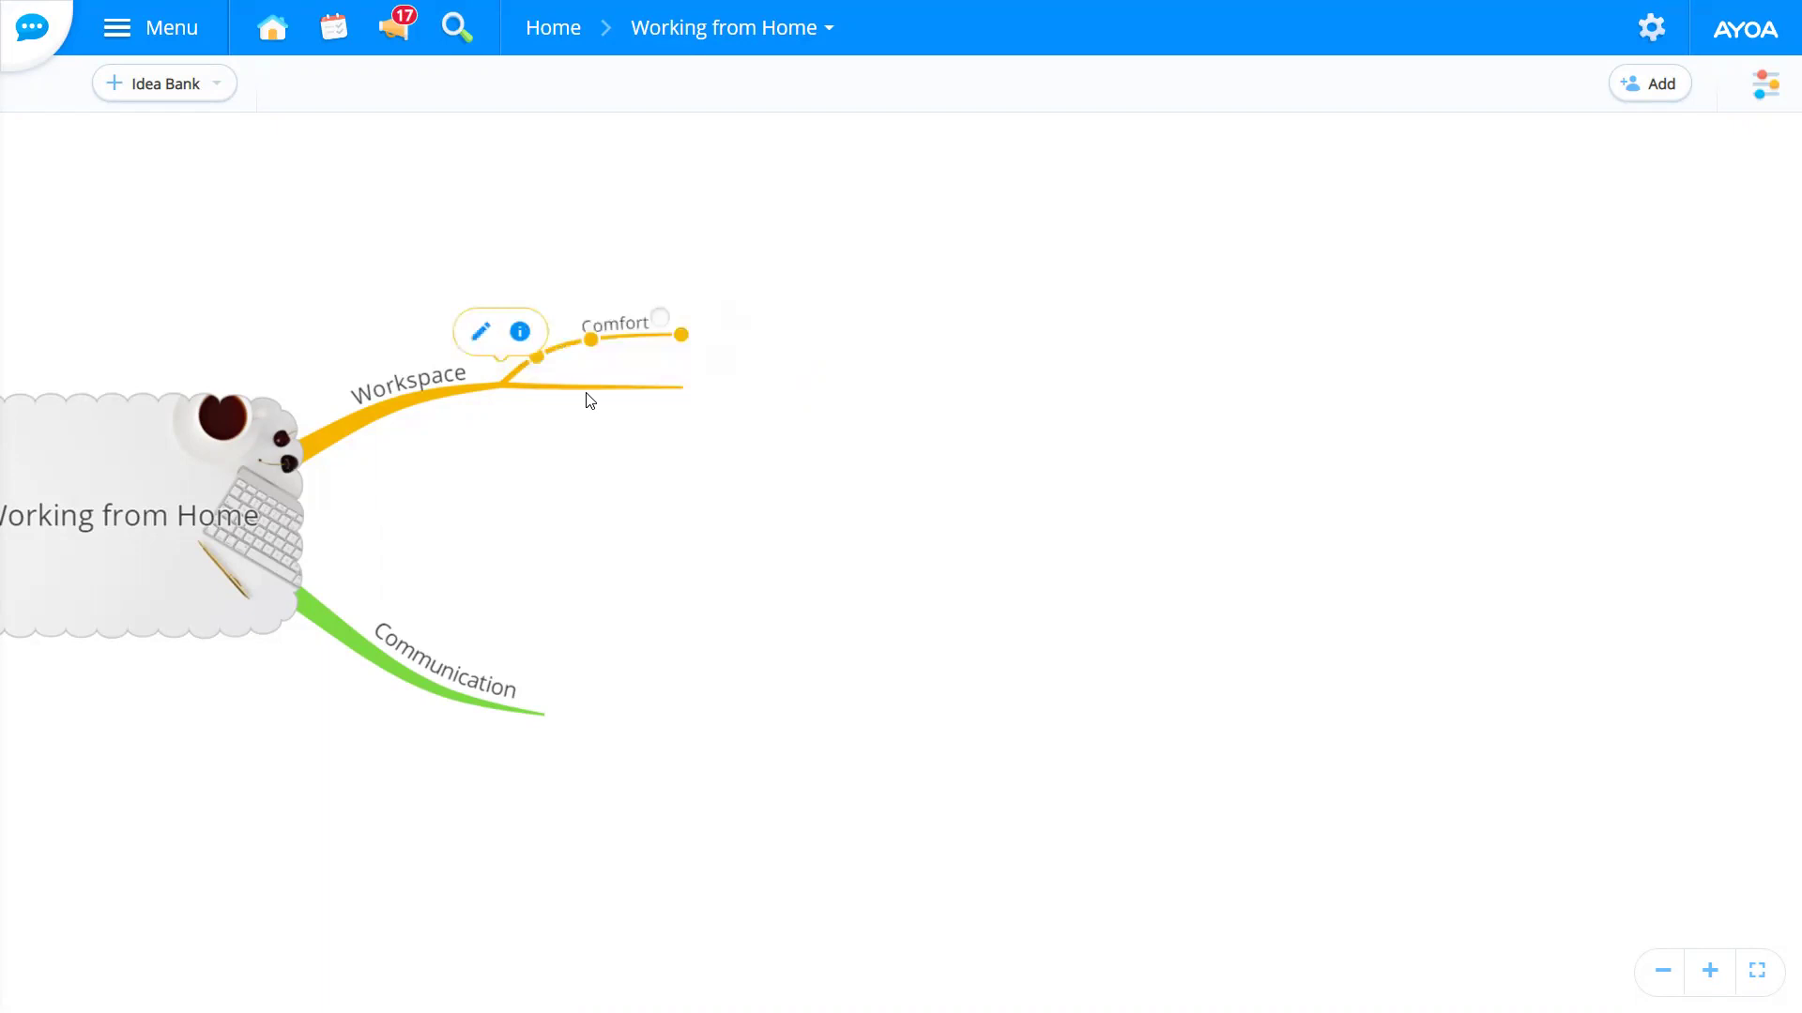
pyautogui.doubleClick(624, 386)
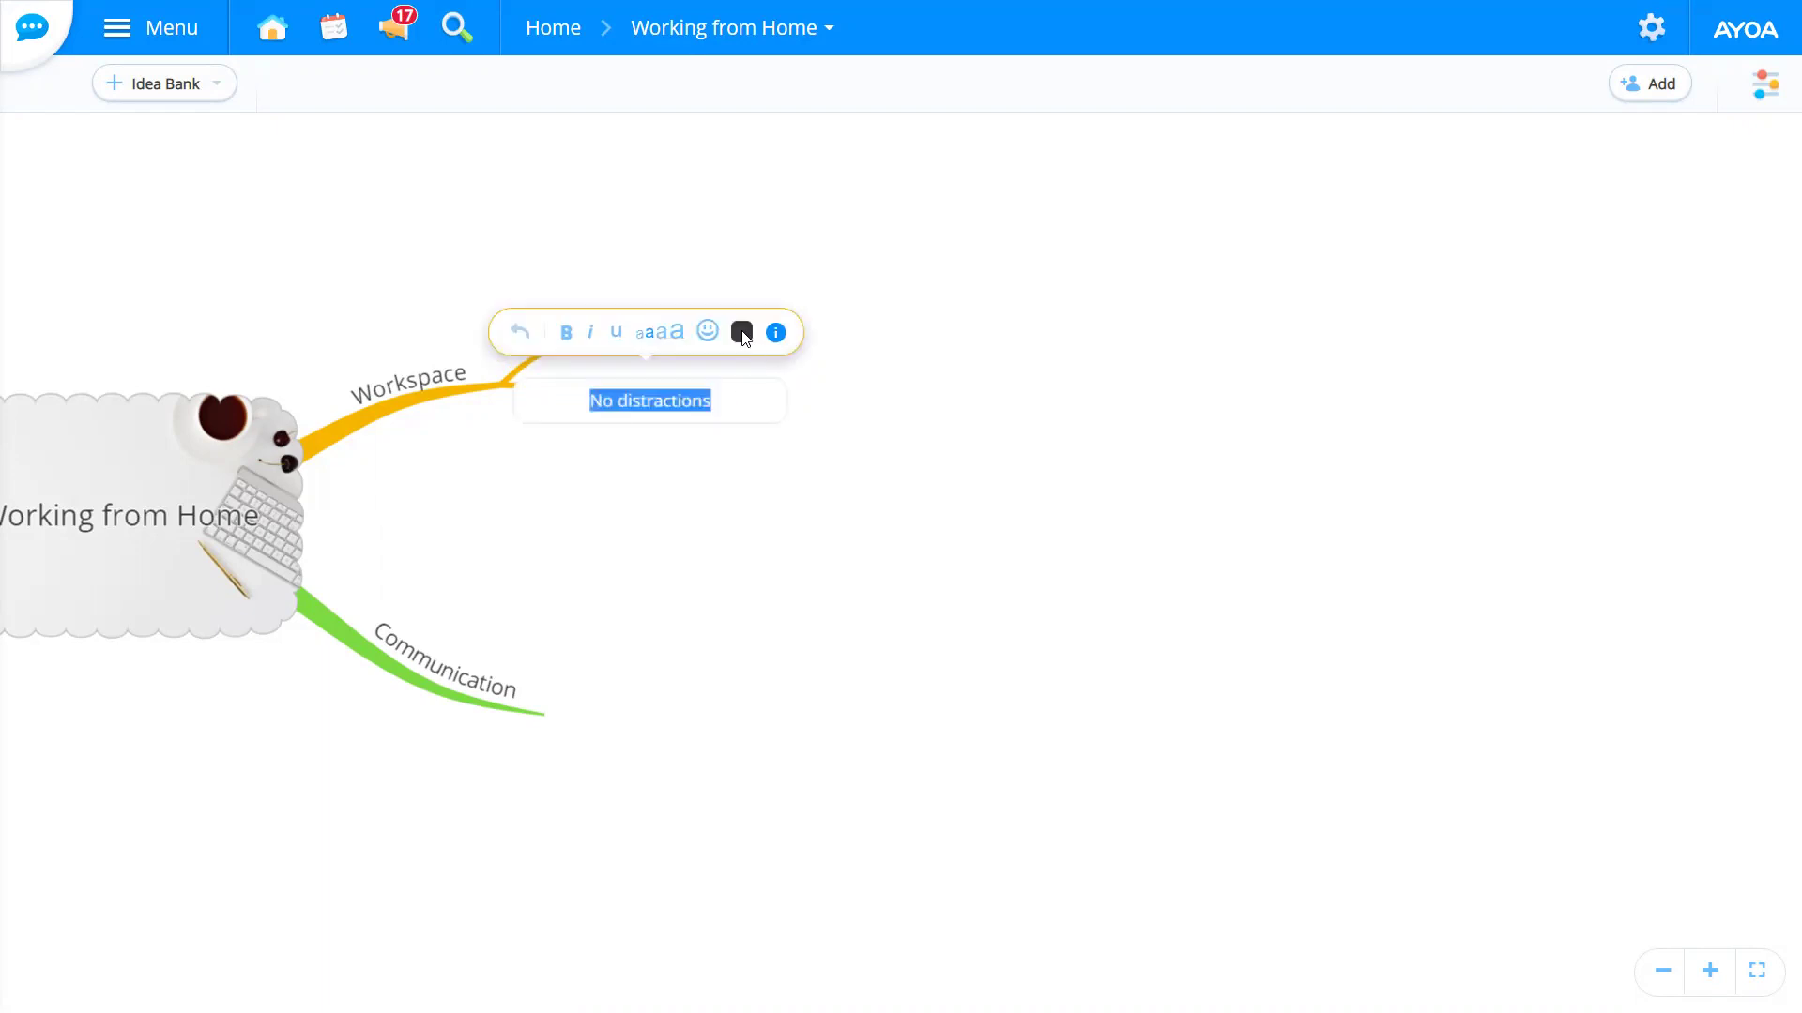
pyautogui.click(741, 332)
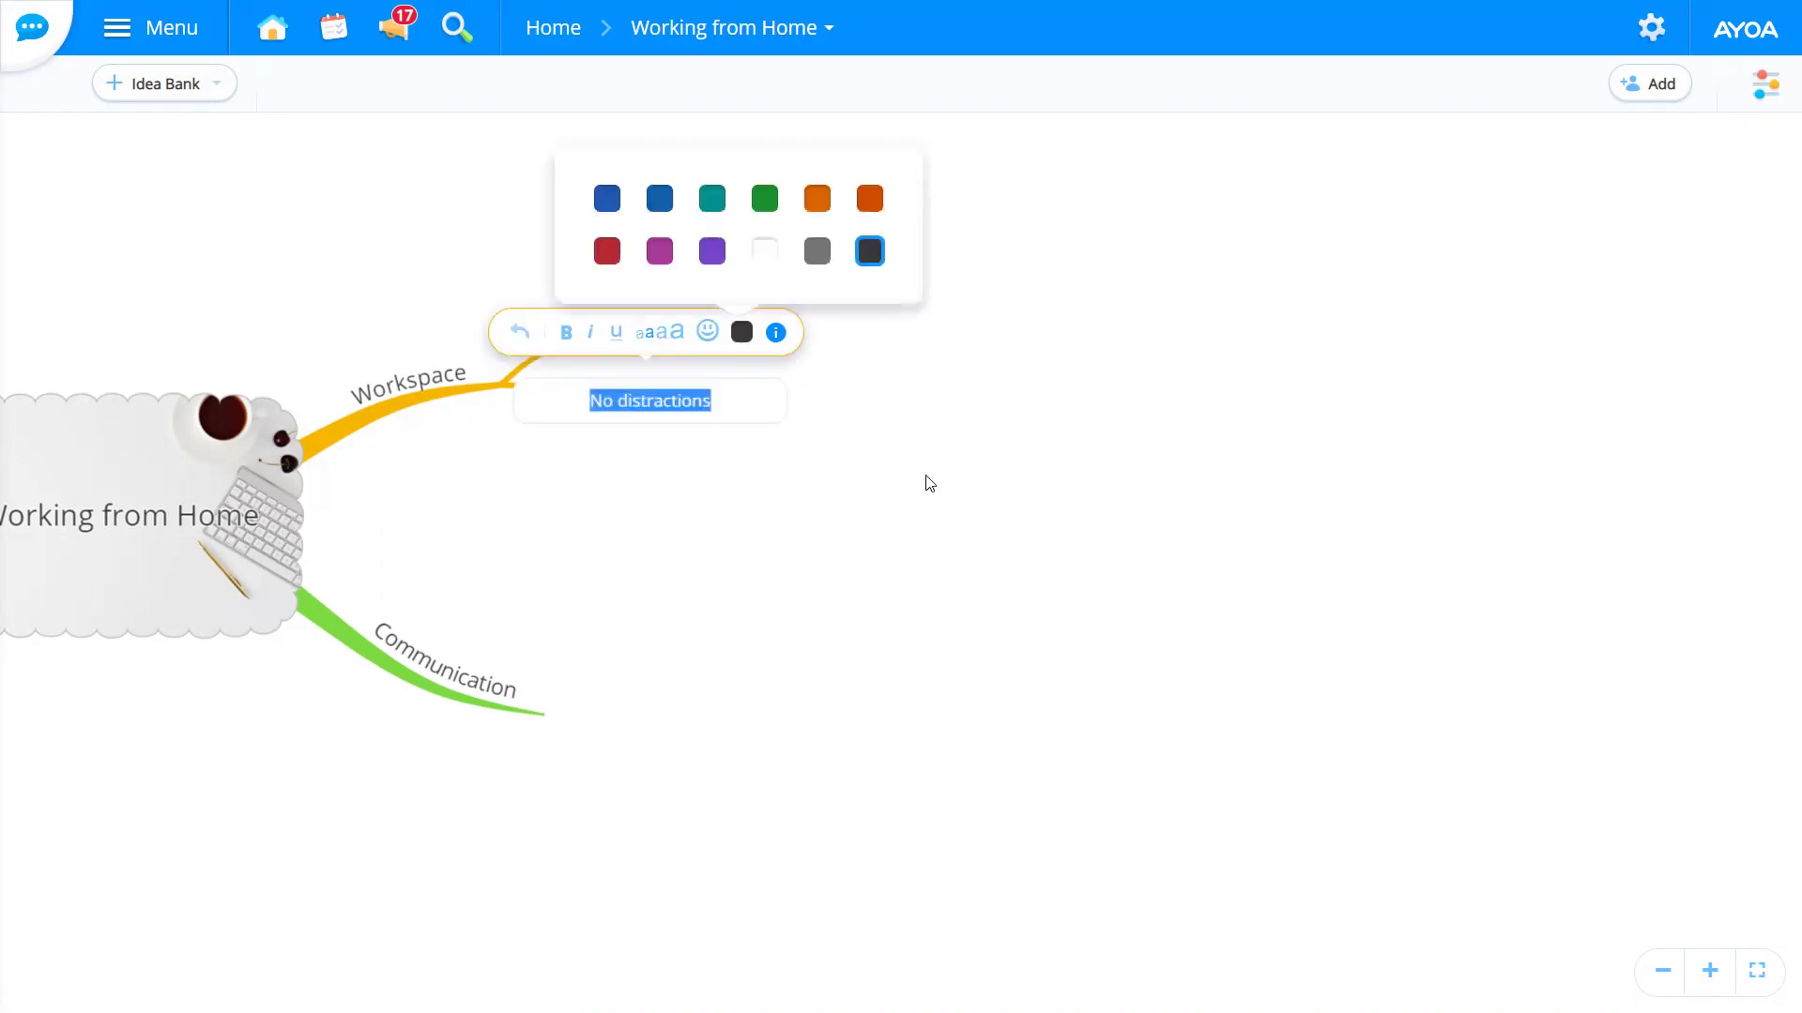
pyautogui.click(916, 582)
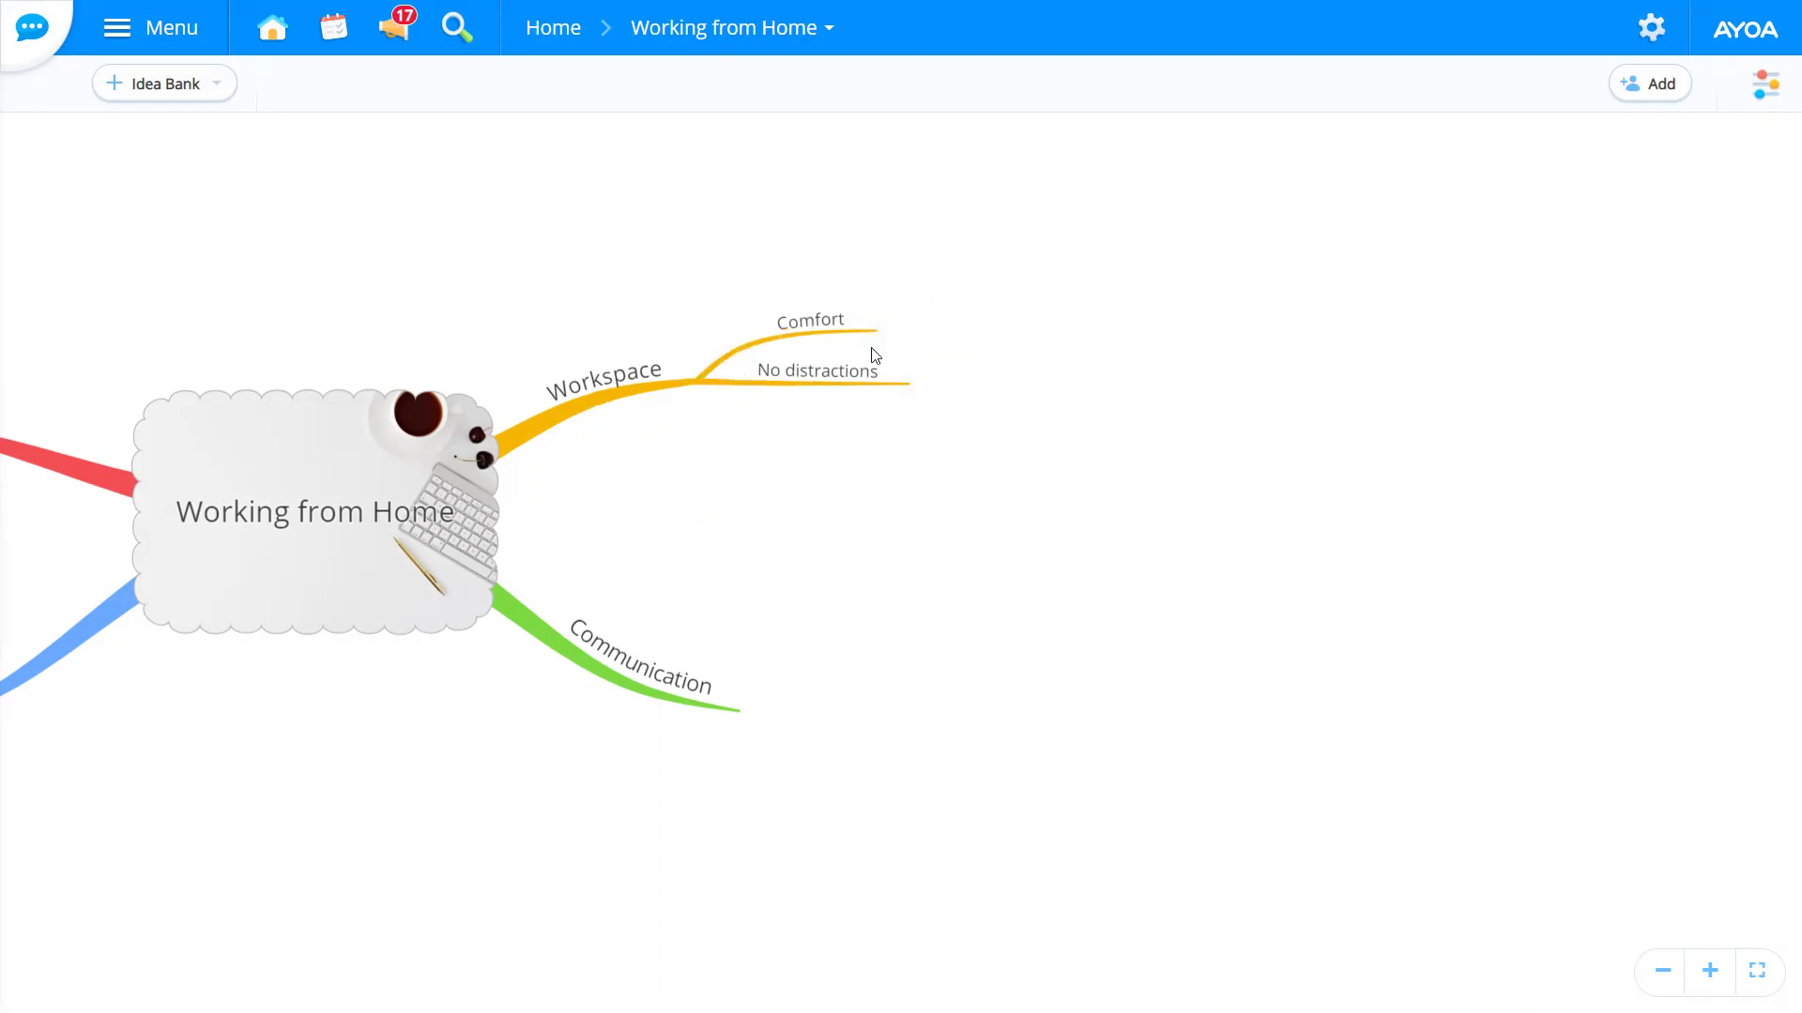
# Step: Add a child branch labelled "Chair" to the upper right of the Comfort branch
pyautogui.moveTo(922, 316)
pyautogui.mouseDown()
pyautogui.moveTo(998, 266)
pyautogui.moveTo(1086, 265)
pyautogui.moveTo(1067, 252)
pyautogui.moveTo(1117, 271)
pyautogui.mouseUp()
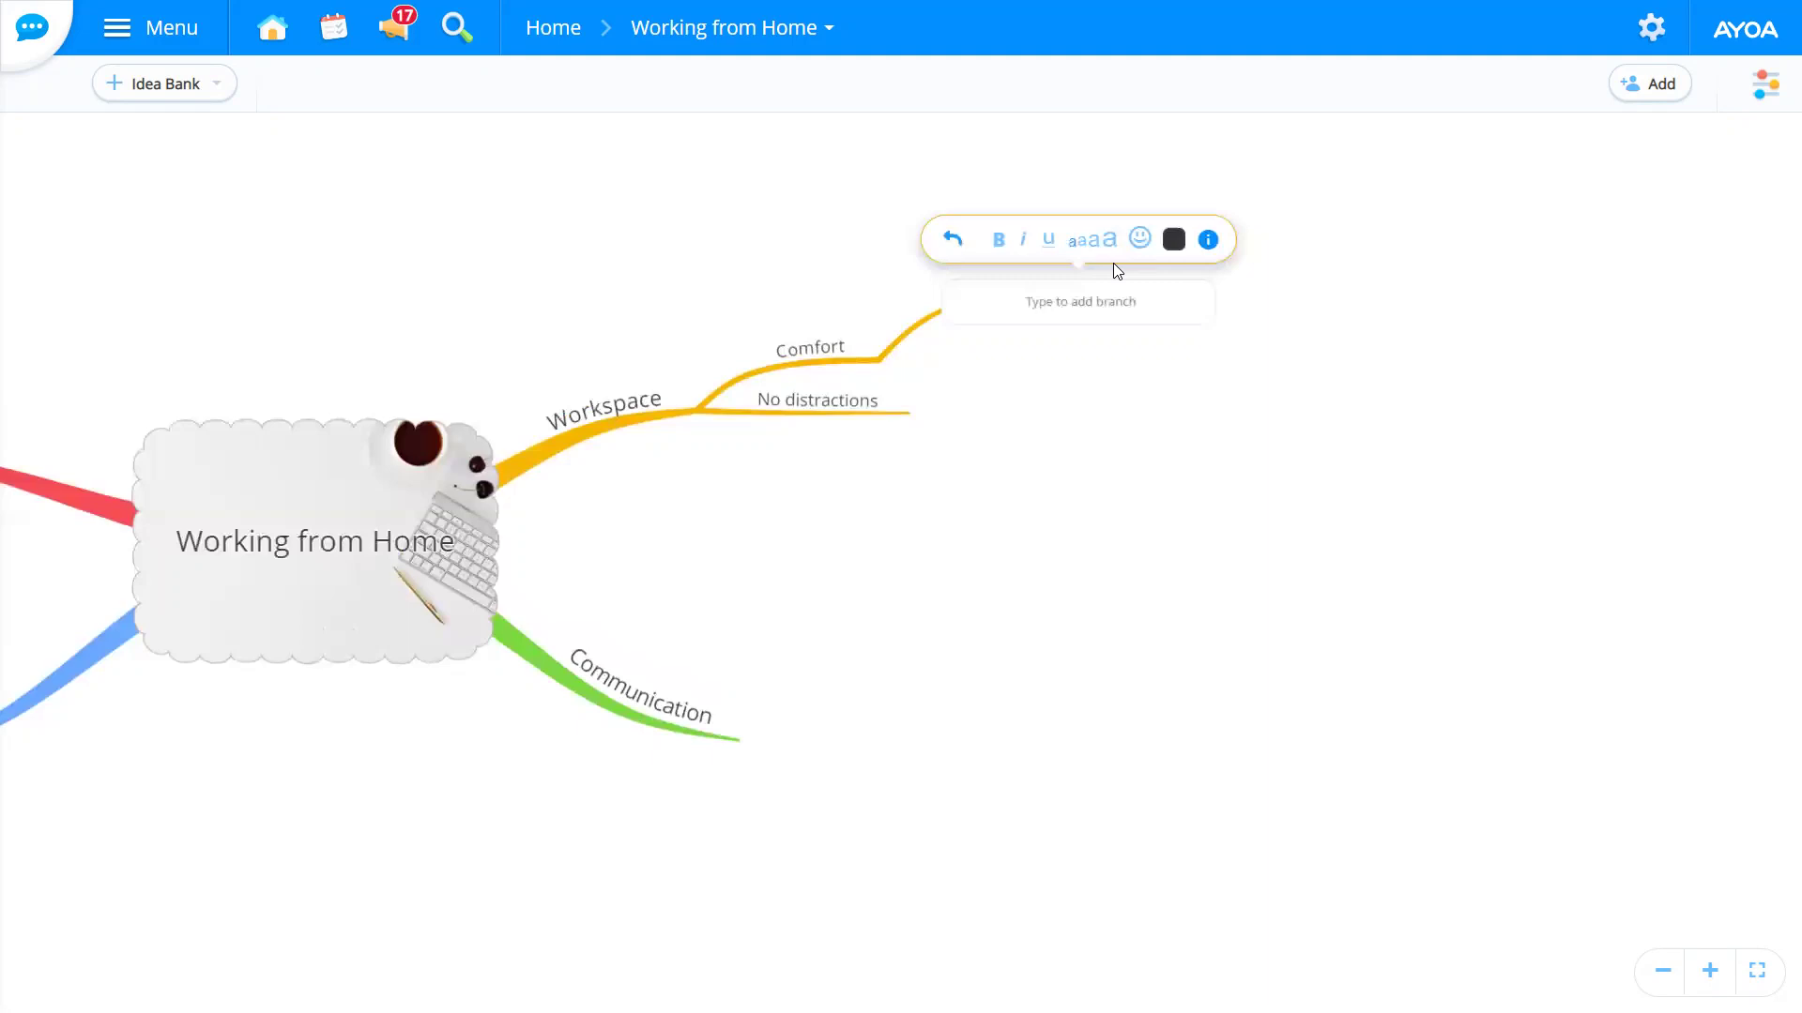
pyautogui.write('Chair')
pyautogui.press('Return')
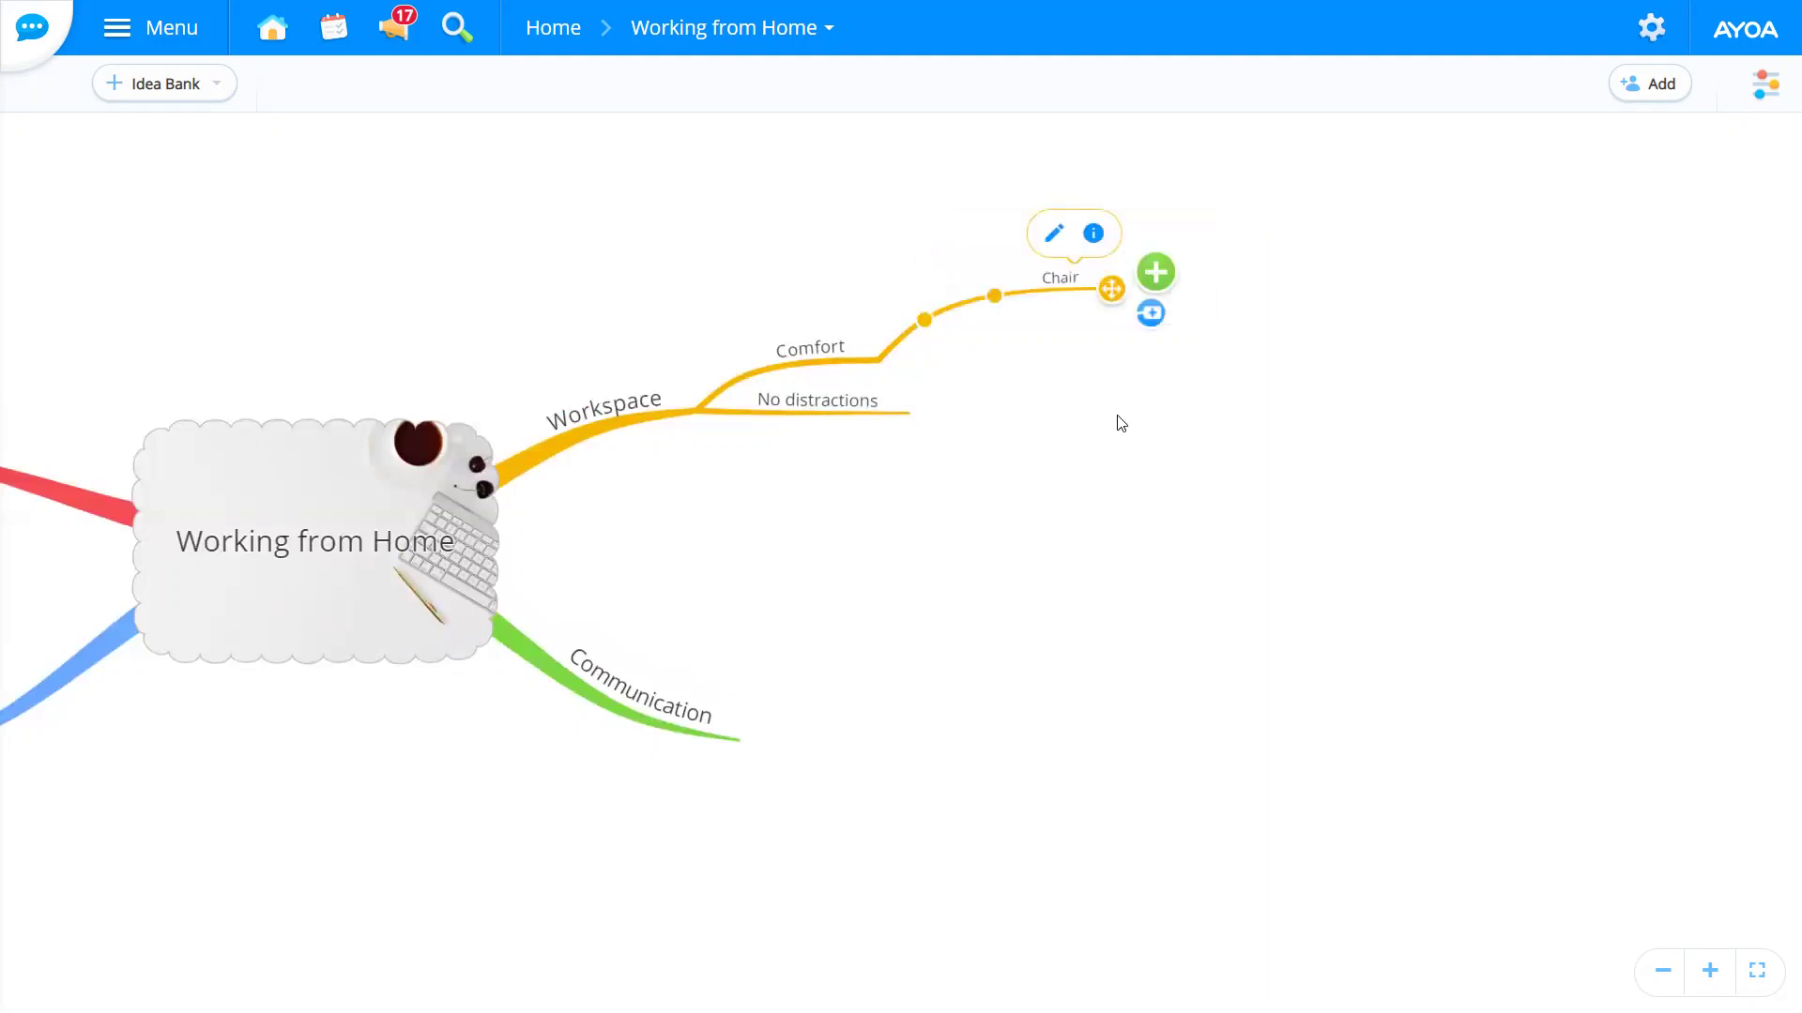
# Step: Add a child branch labelled "headphones" to the right of the No distractions branch
pyautogui.moveTo(896, 432)
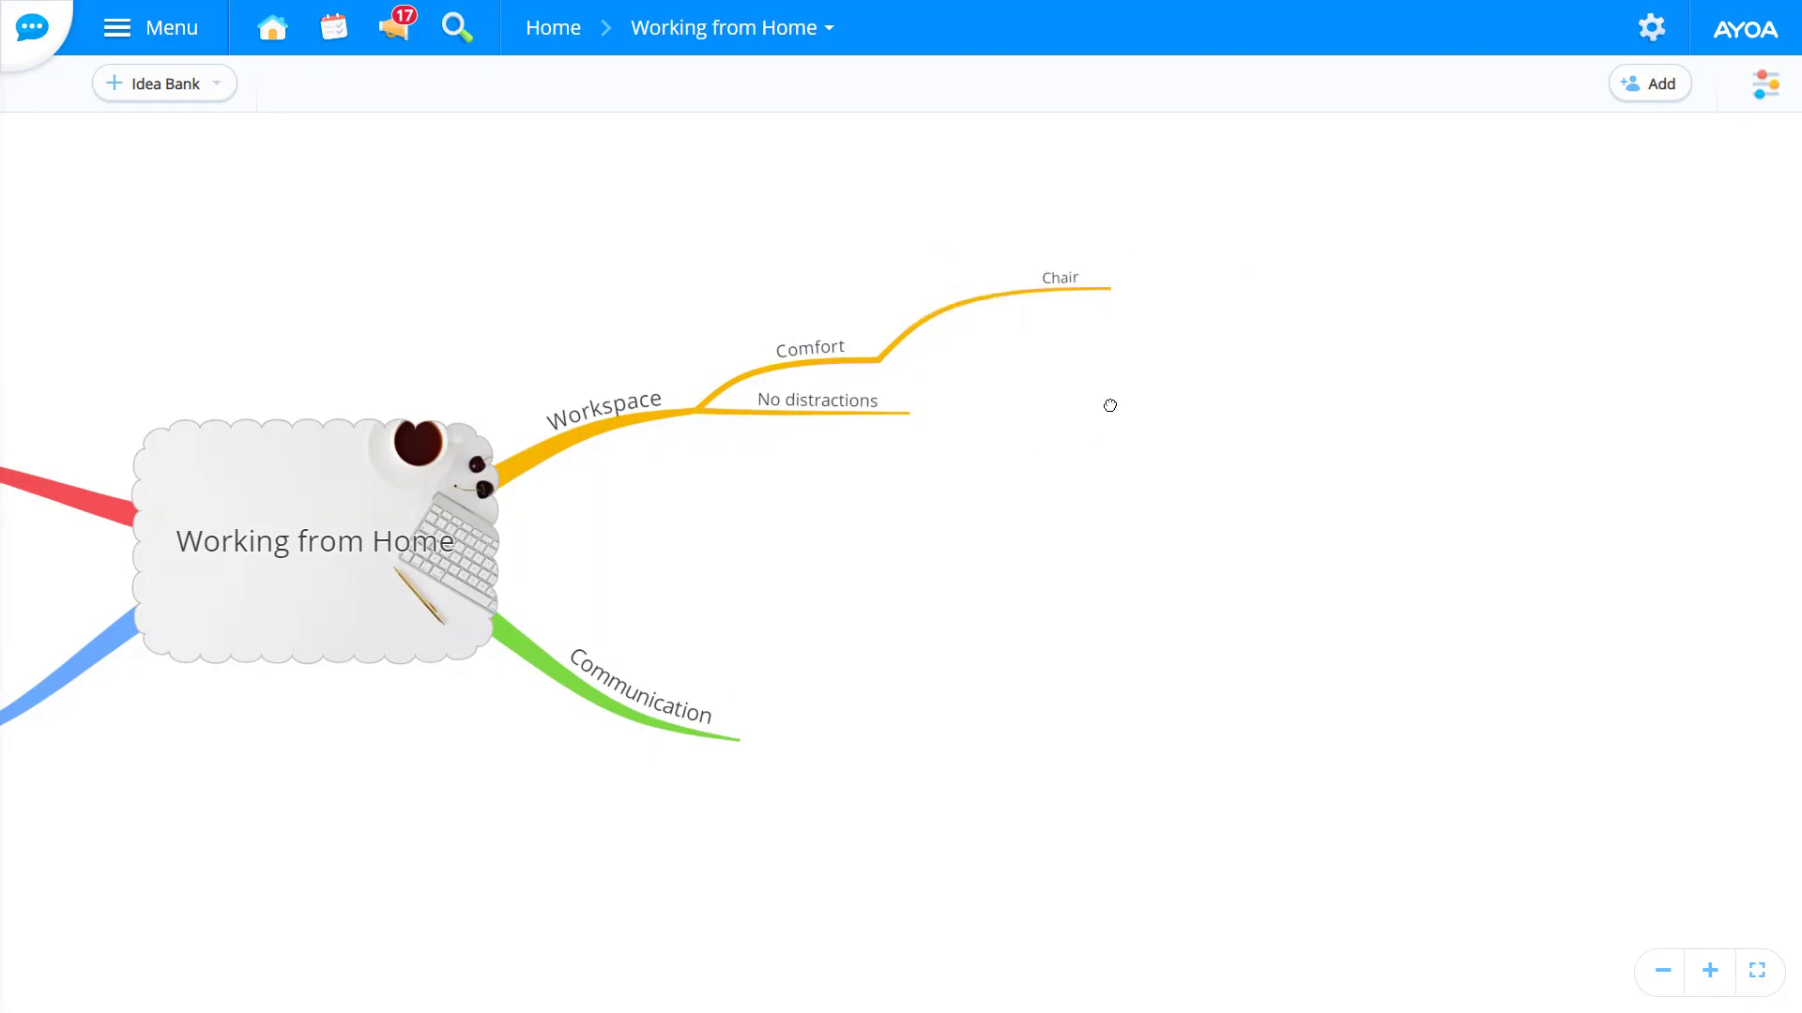
pyautogui.moveTo(1130, 413)
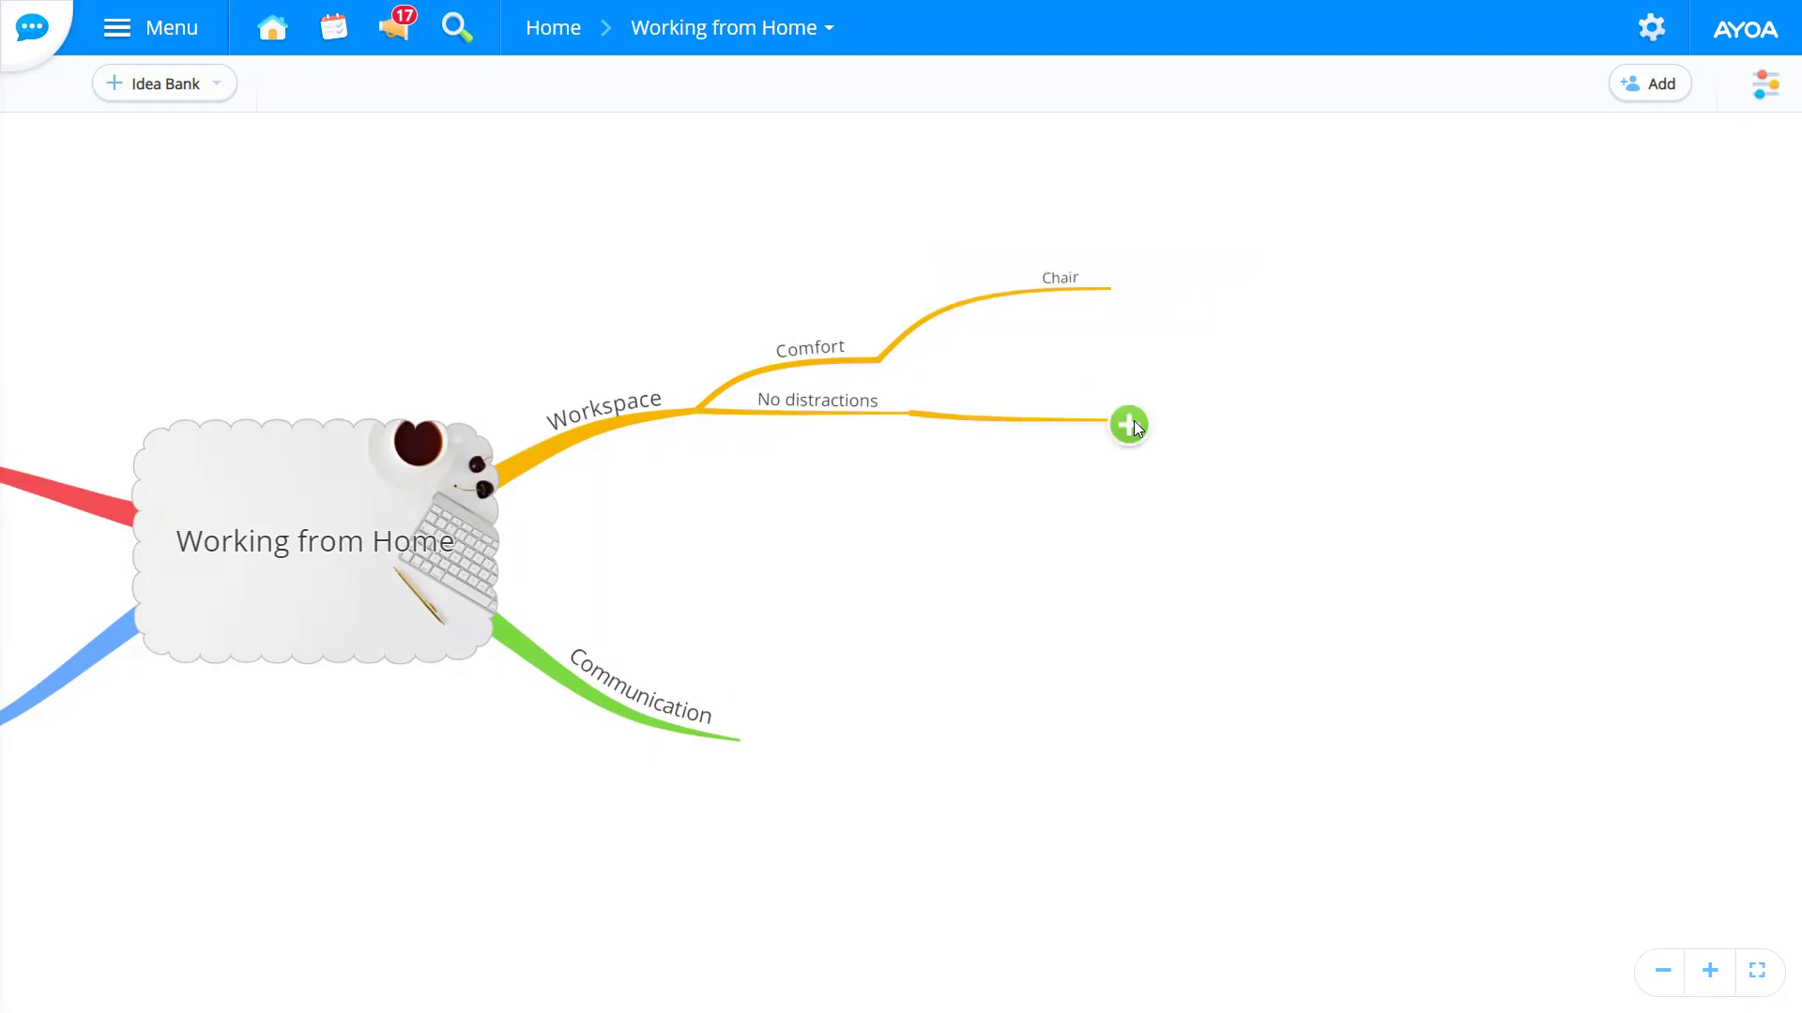
pyautogui.click(1128, 425)
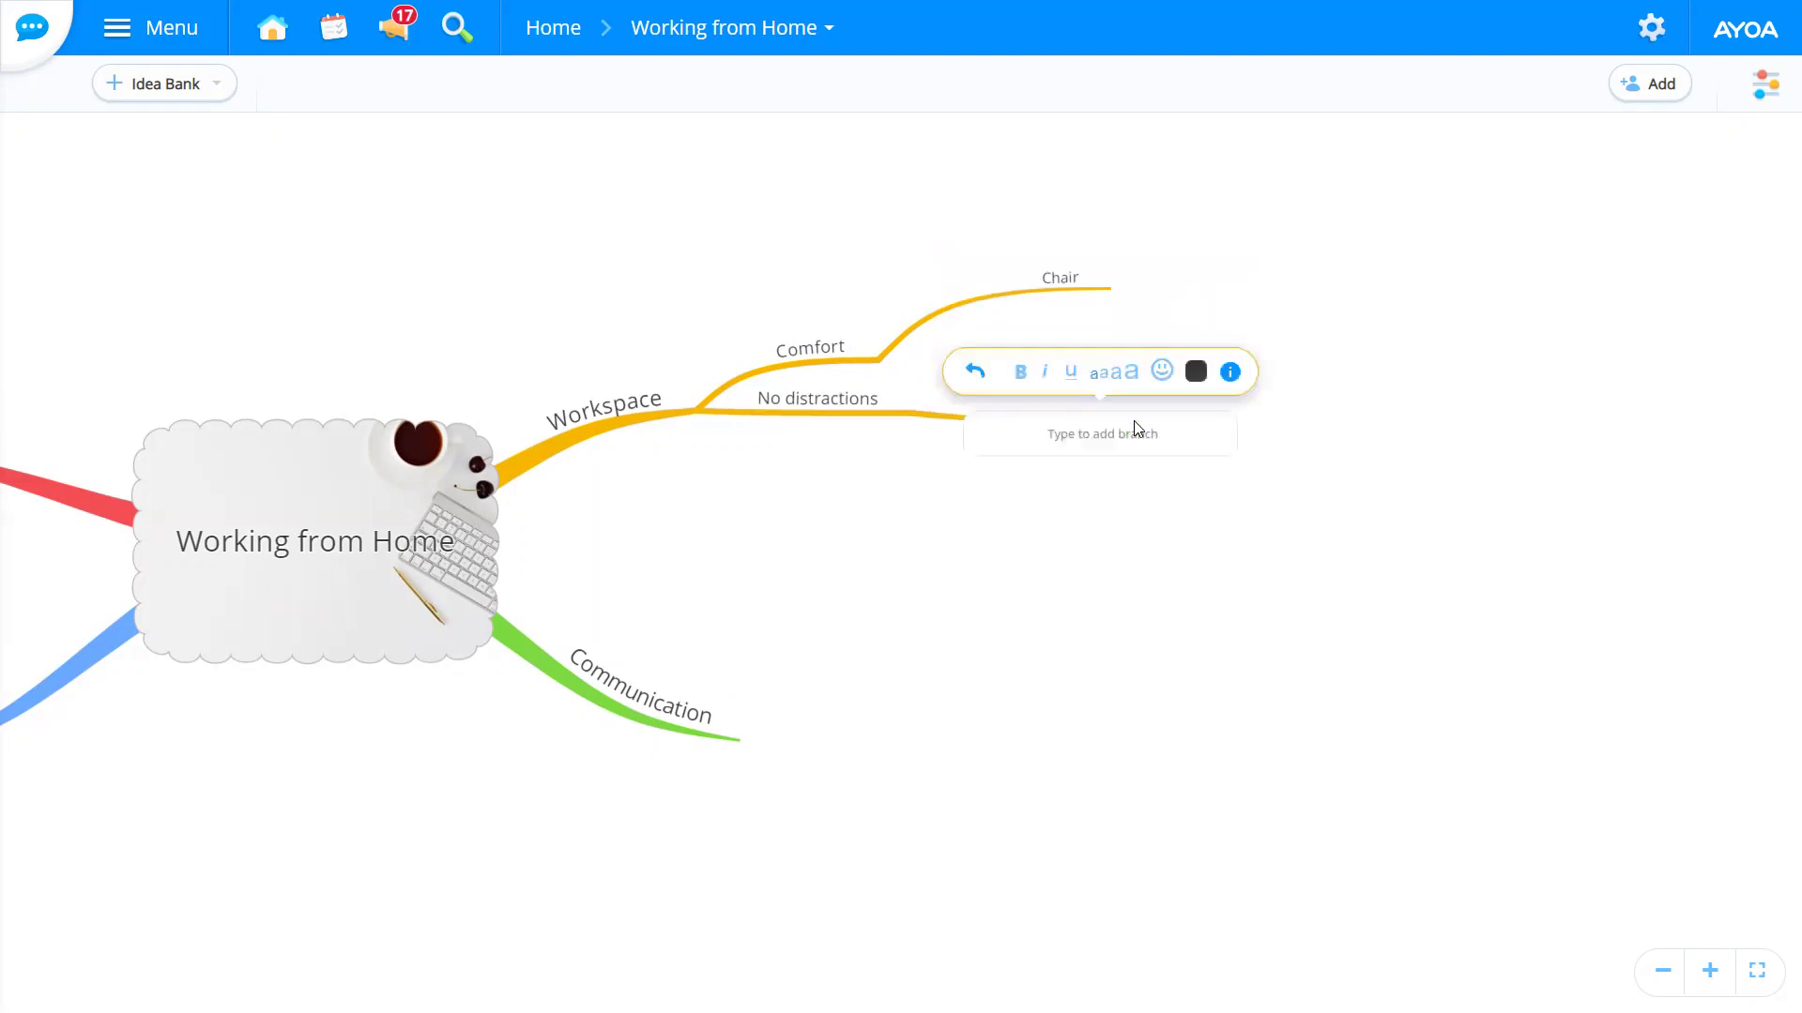
pyautogui.write('headphones')
pyautogui.press('Return')
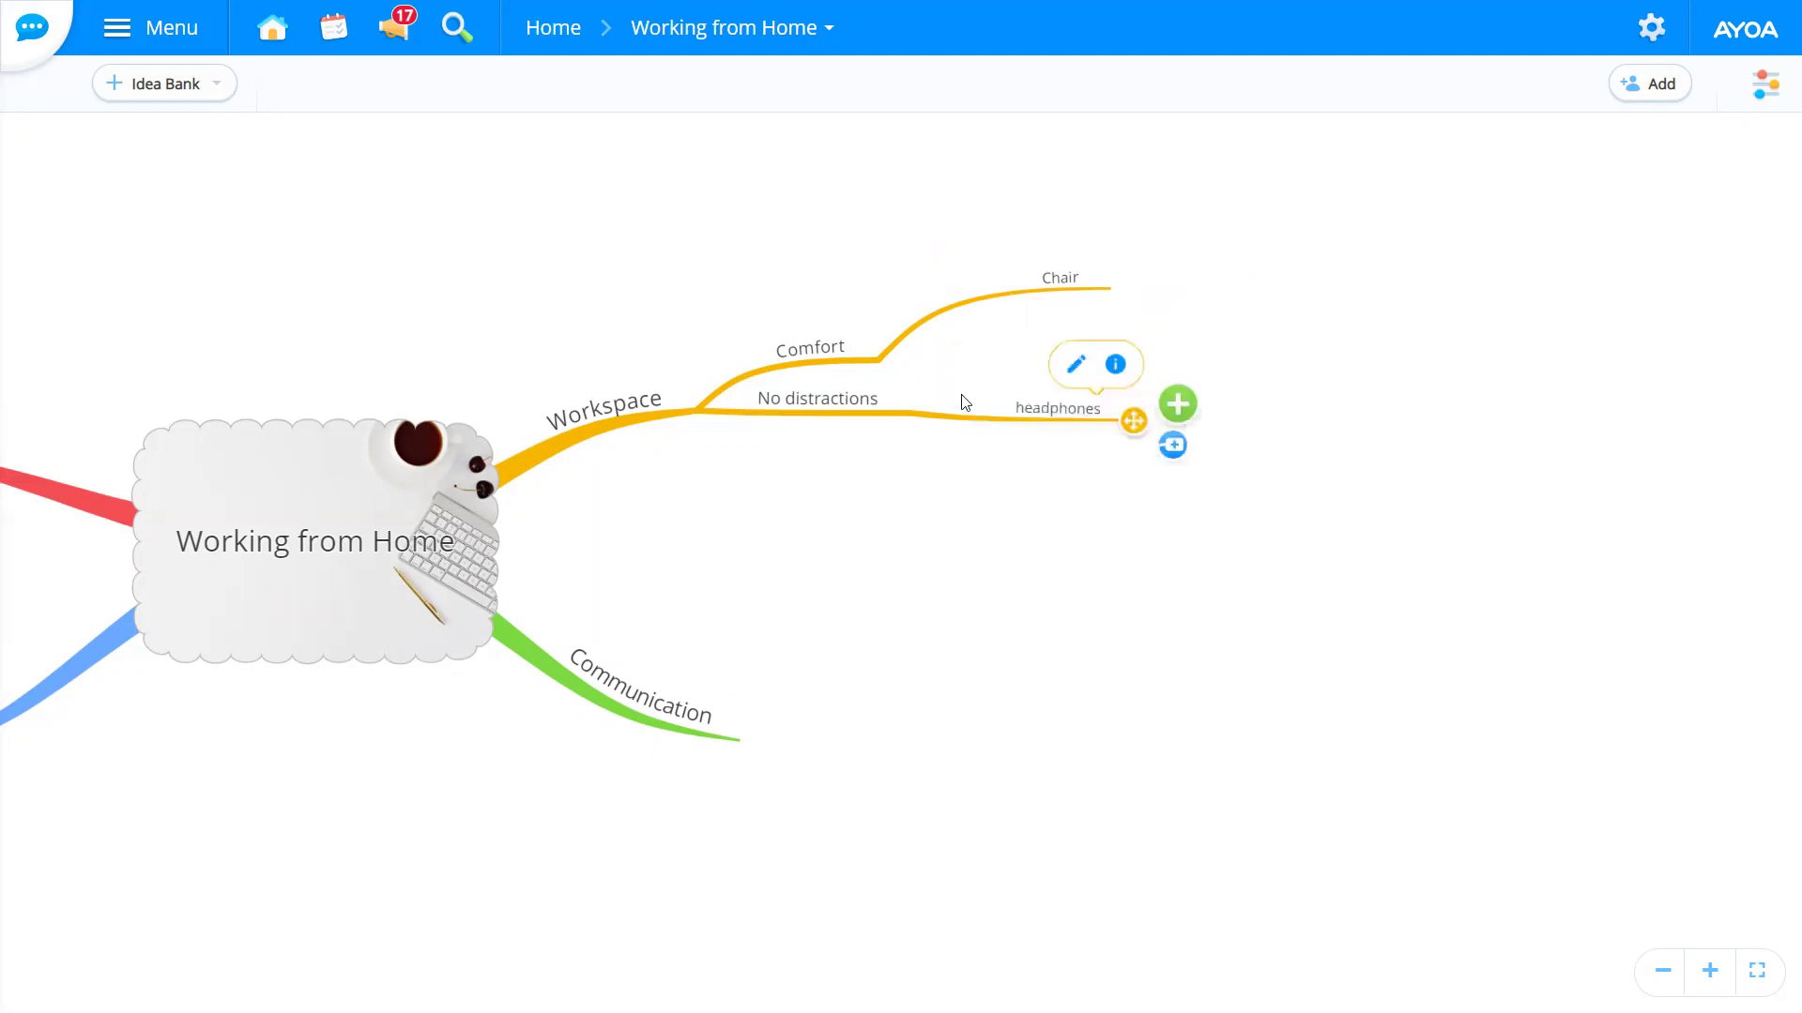
# Step: Add two more child branches to No distractions below headphones, labelled "clear desk" and "no TV"
pyautogui.moveTo(1159, 454); pyautogui.dragTo(1169, 502)
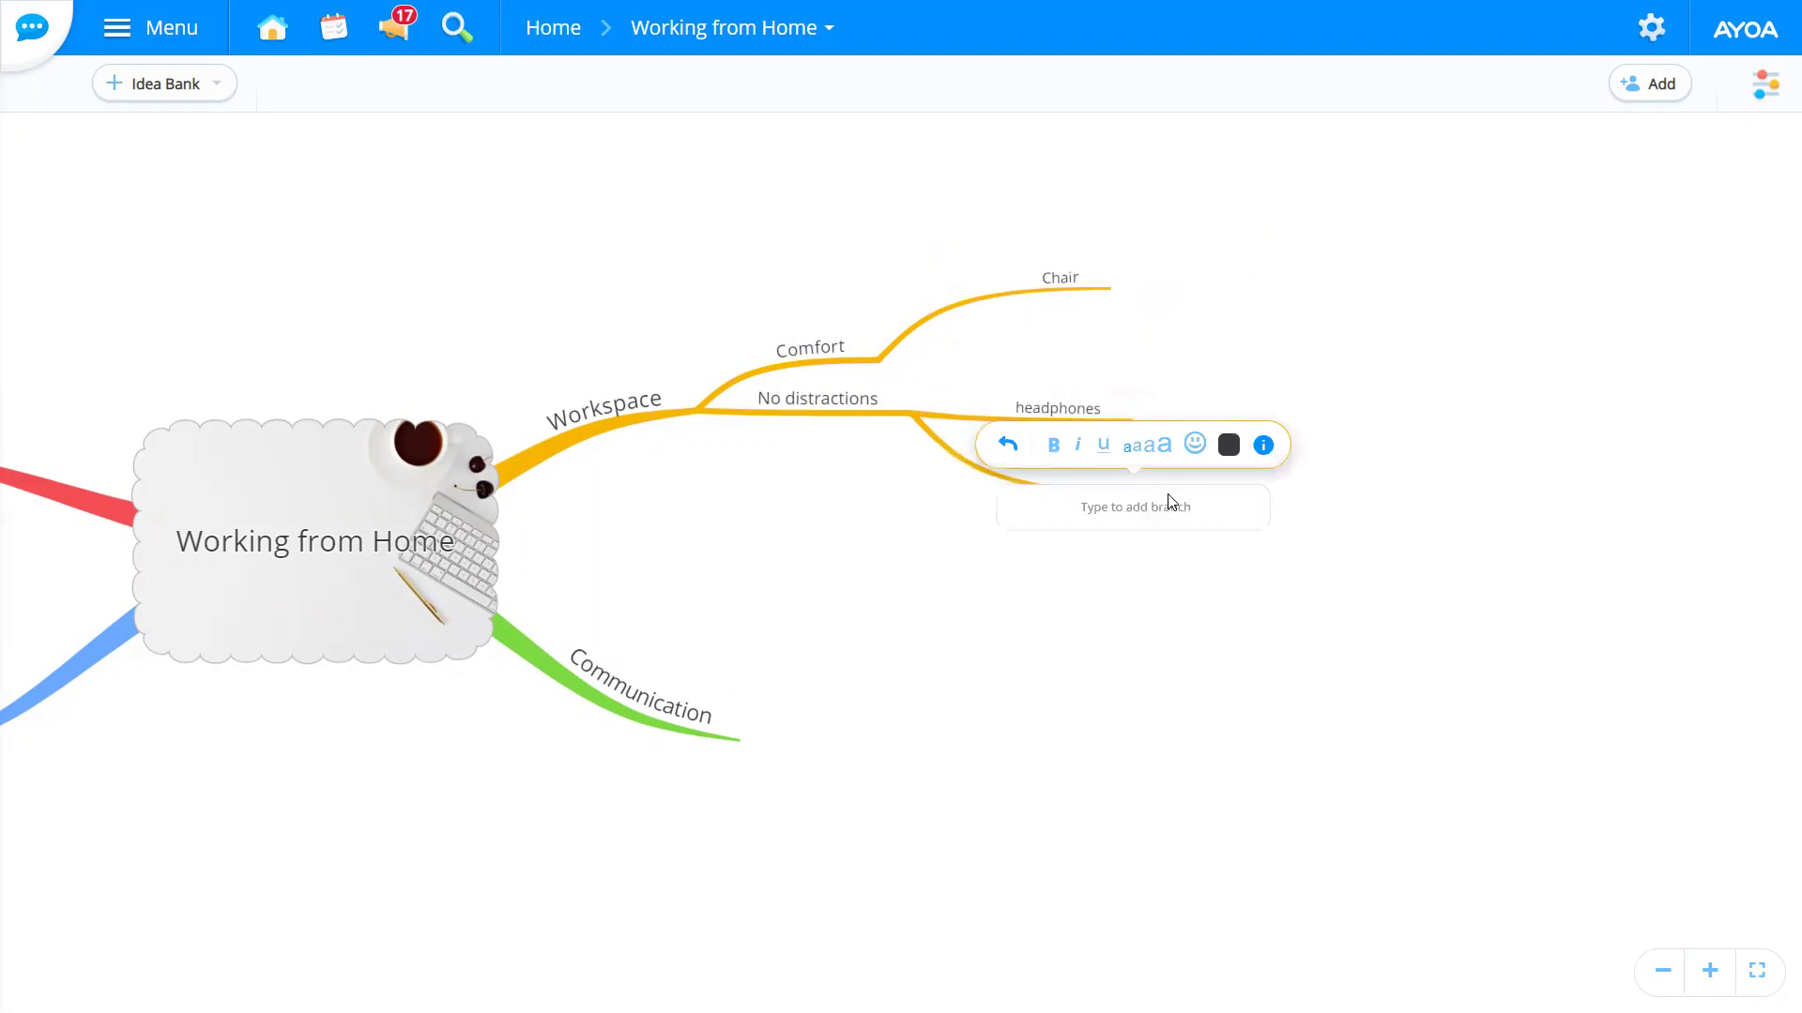
pyautogui.write('clear d')
pyautogui.click(934, 413)
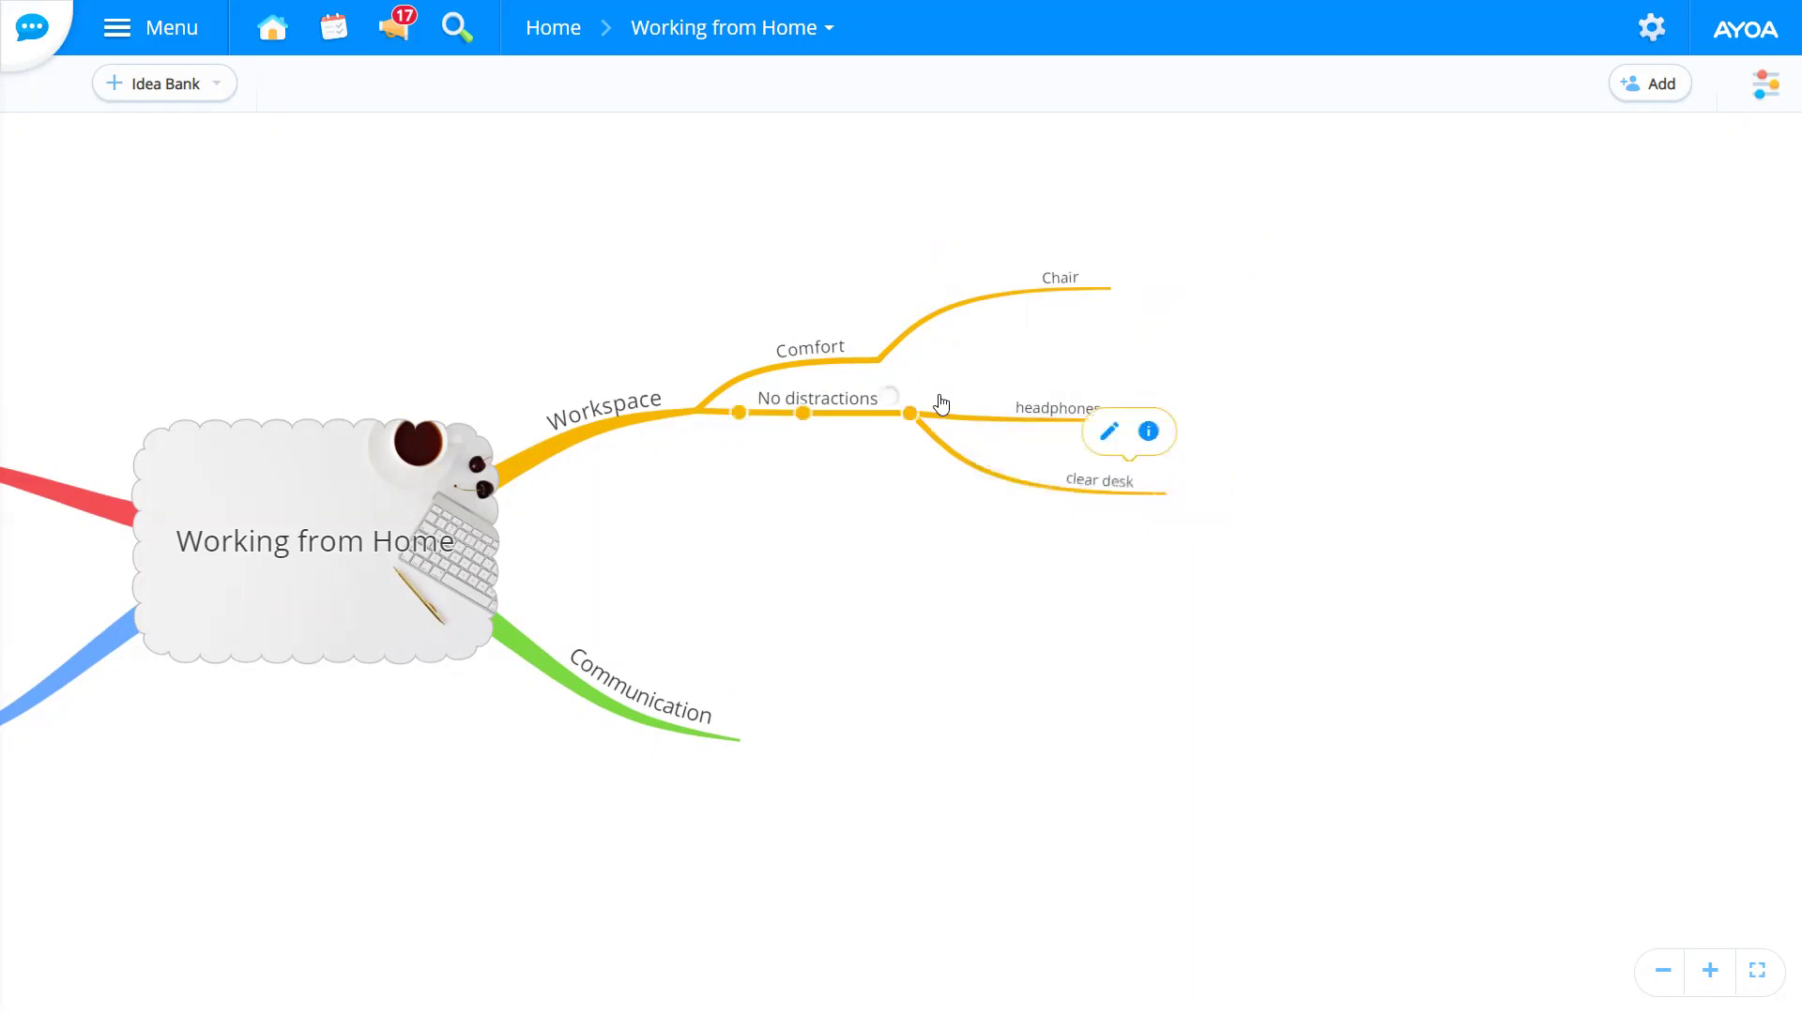
pyautogui.moveTo(1162, 544); pyautogui.dragTo(1166, 552)
pyautogui.write('no T')
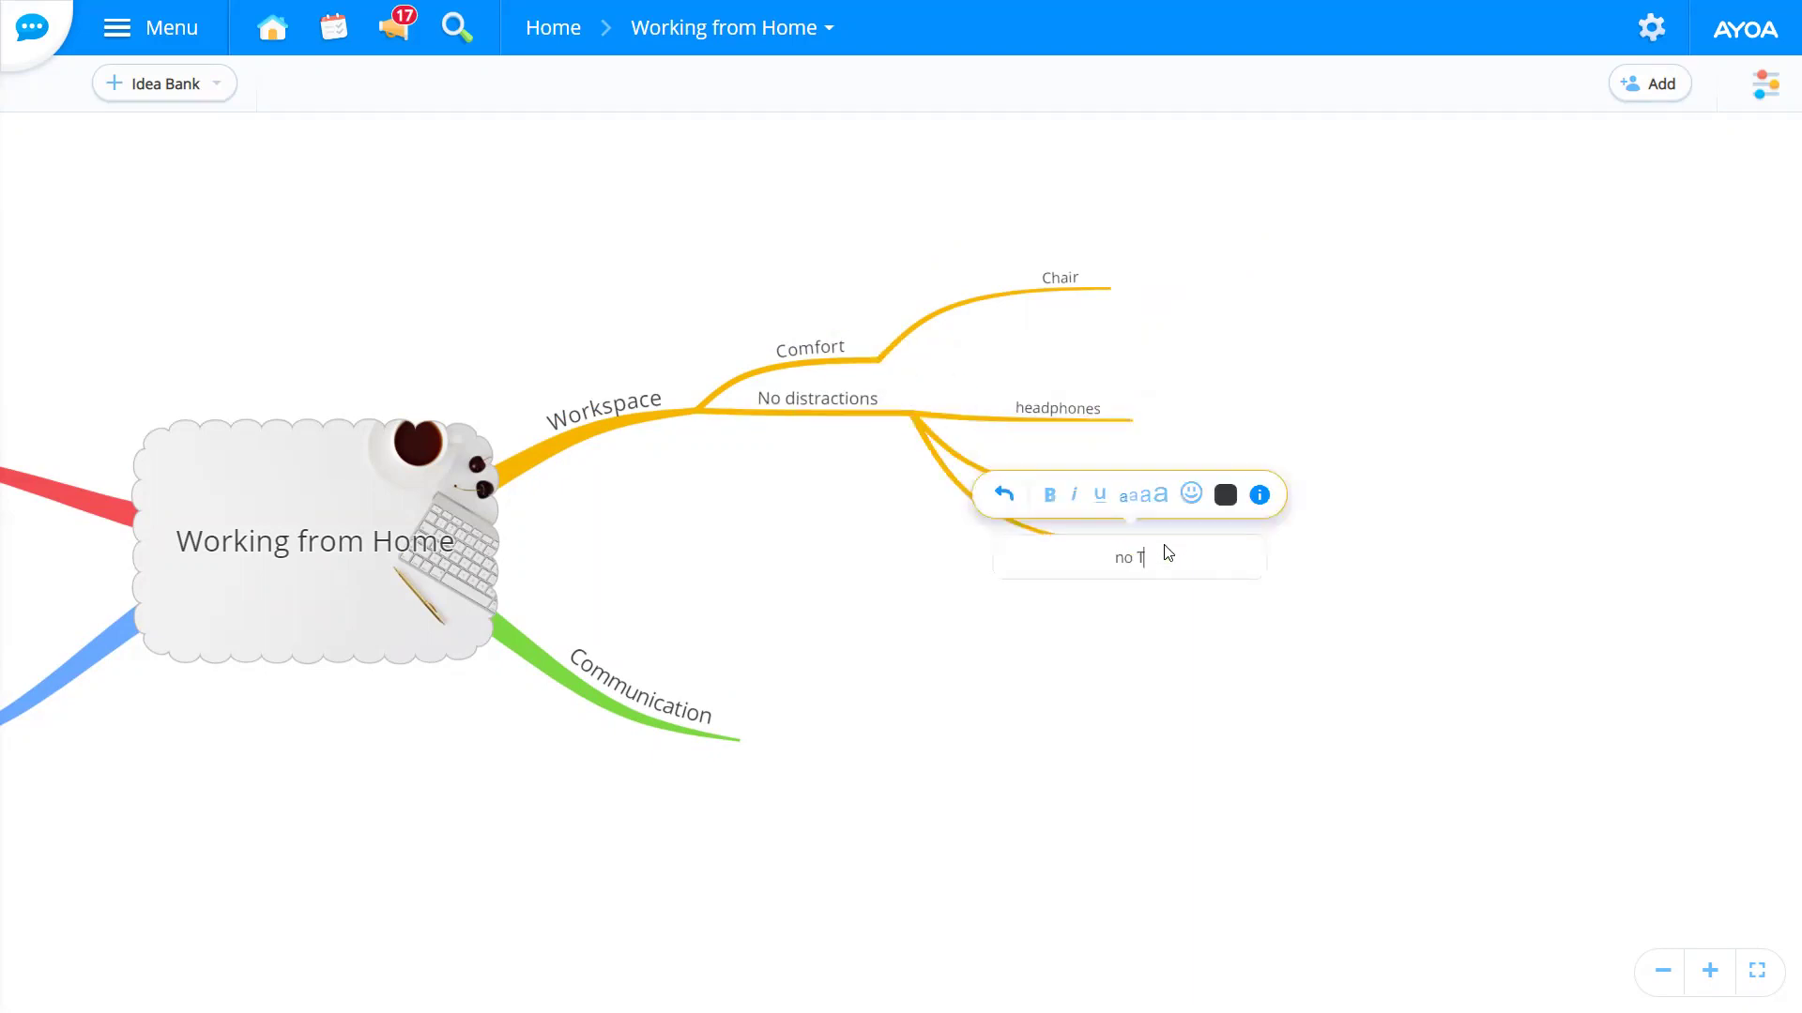
pyautogui.write('V')
pyautogui.press('Return')
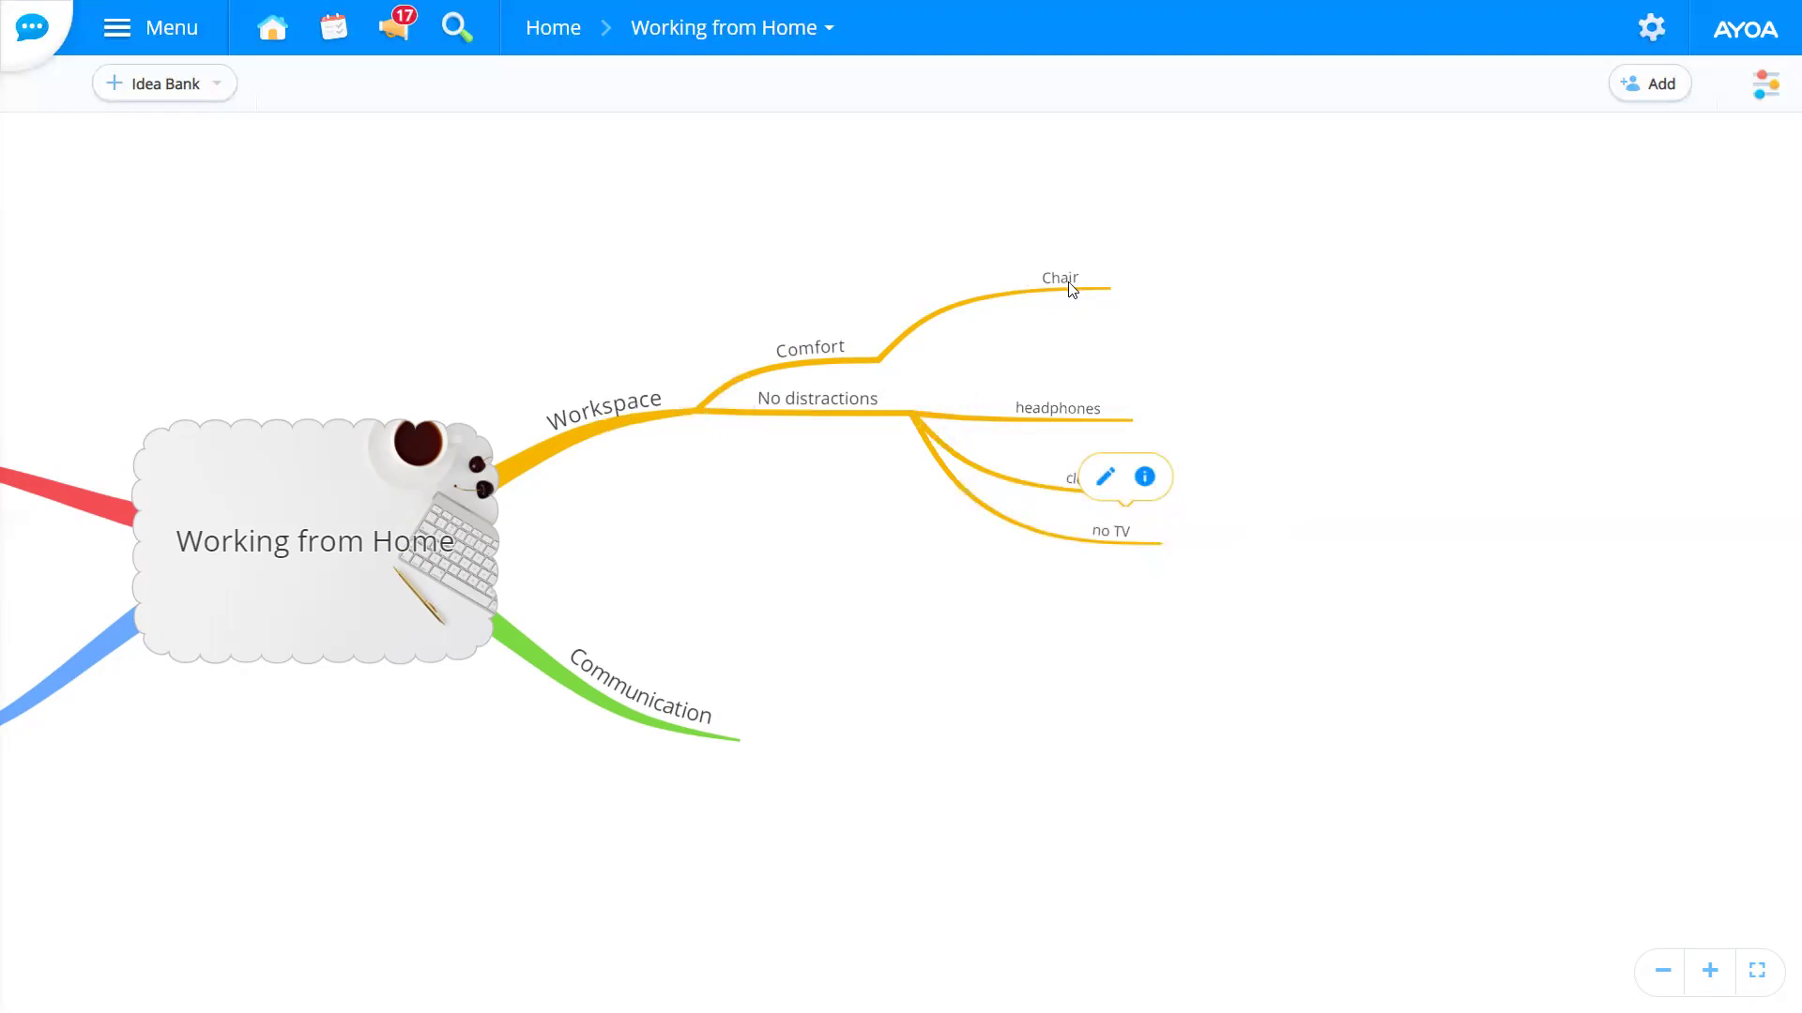
# Step: Add a child branch labelled "IKEA" to the upper right of the Chair branch
pyautogui.moveTo(1073, 289)
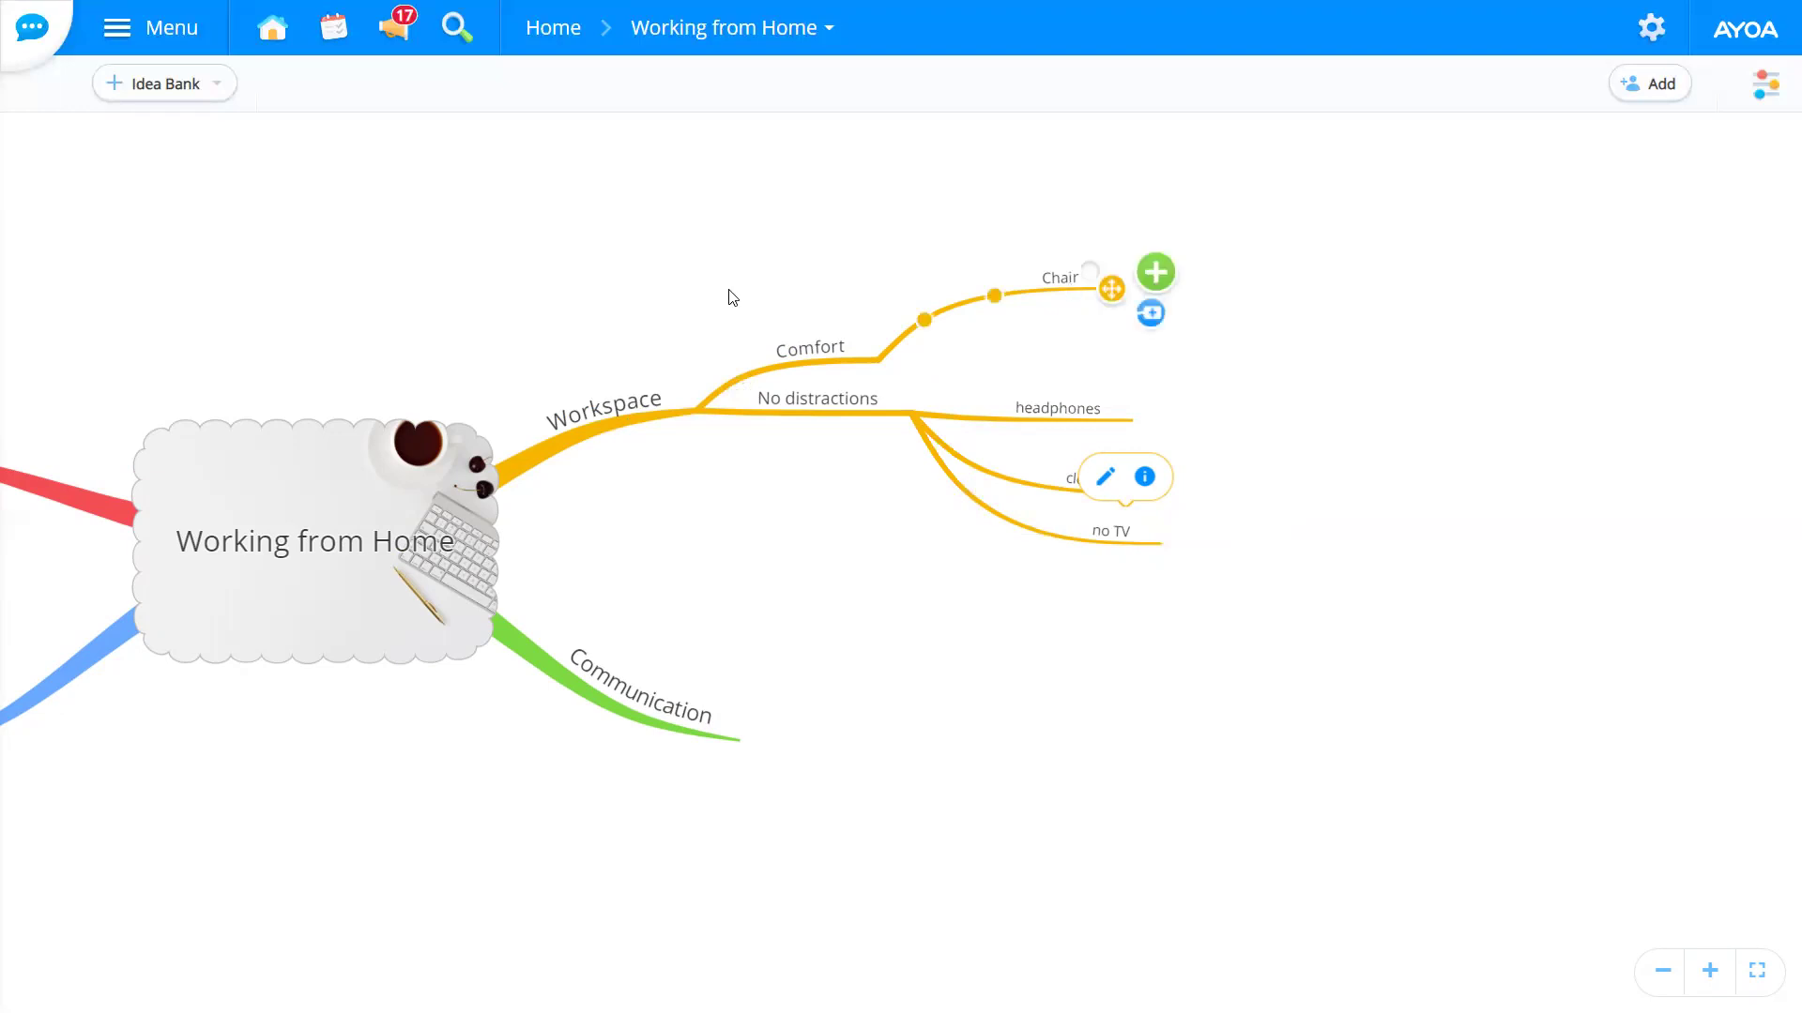
pyautogui.moveTo(677, 729); pyautogui.dragTo(881, 703)
pyautogui.moveTo(656, 603); pyautogui.dragTo(435, 707)
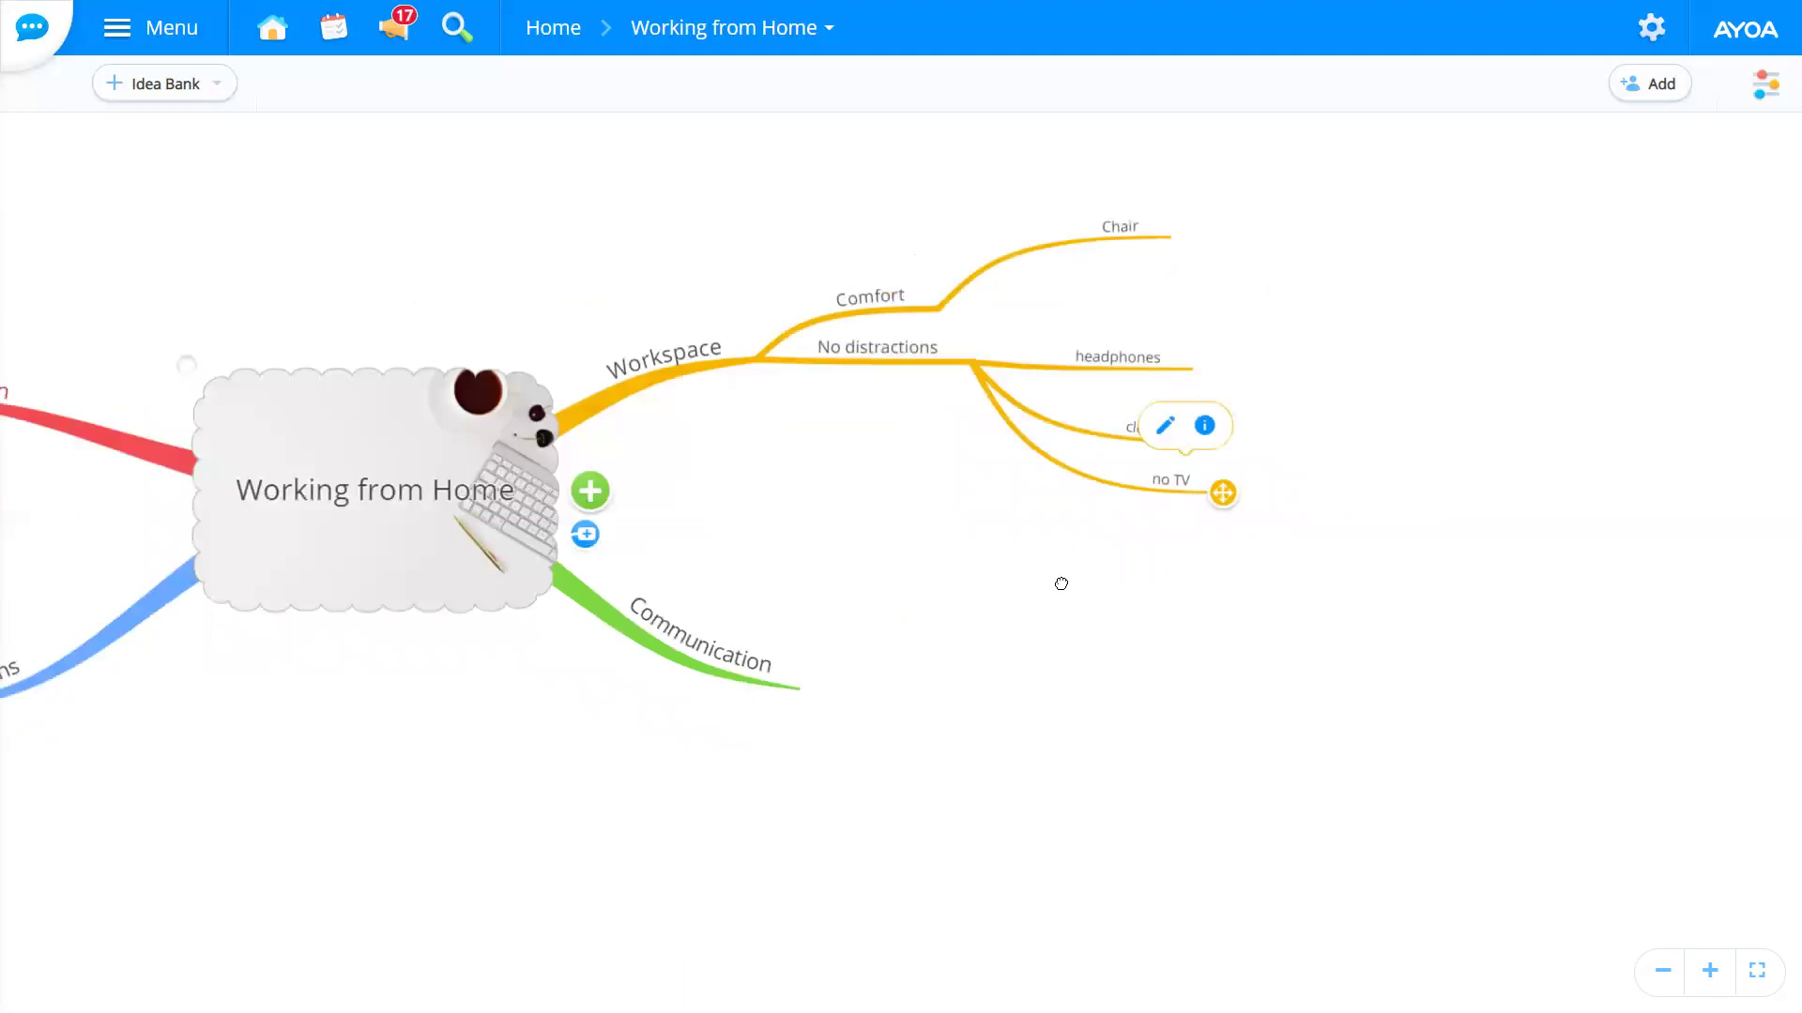
pyautogui.moveTo(1038, 615); pyautogui.dragTo(1162, 579)
pyautogui.moveTo(1110, 223); pyautogui.dragTo(1011, 249)
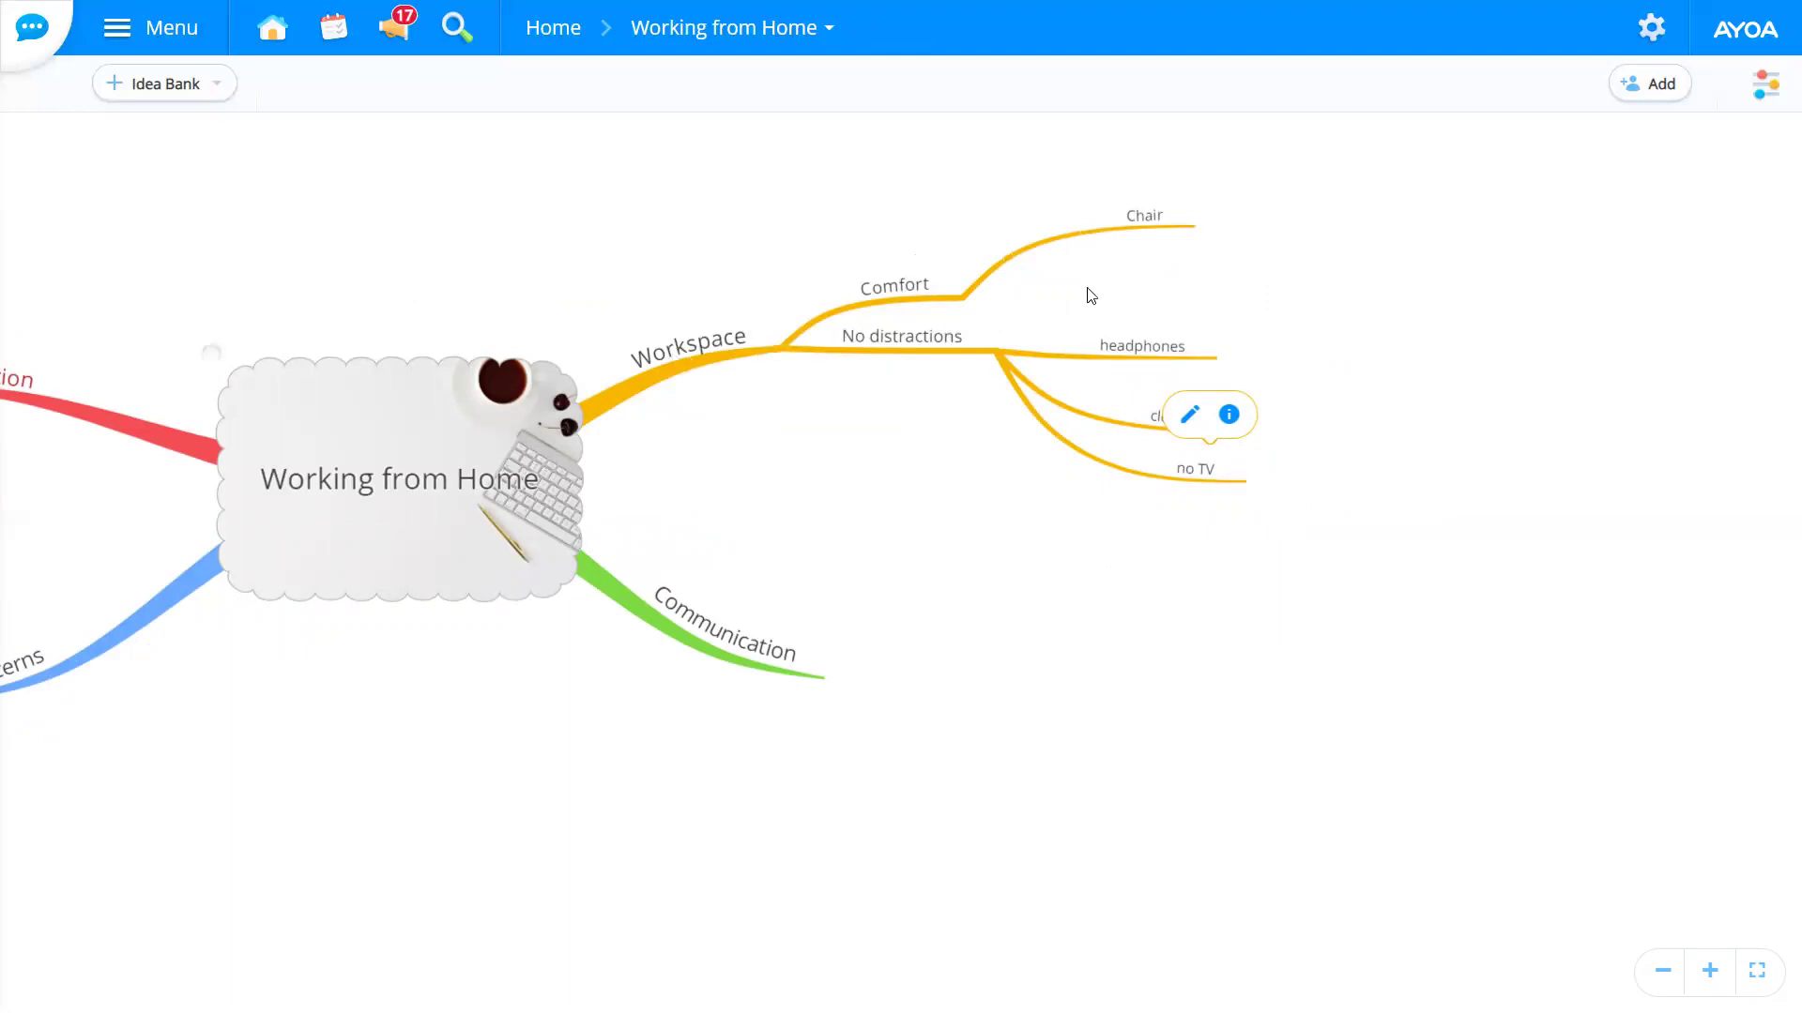
pyautogui.moveTo(1216, 213); pyautogui.dragTo(1208, 307)
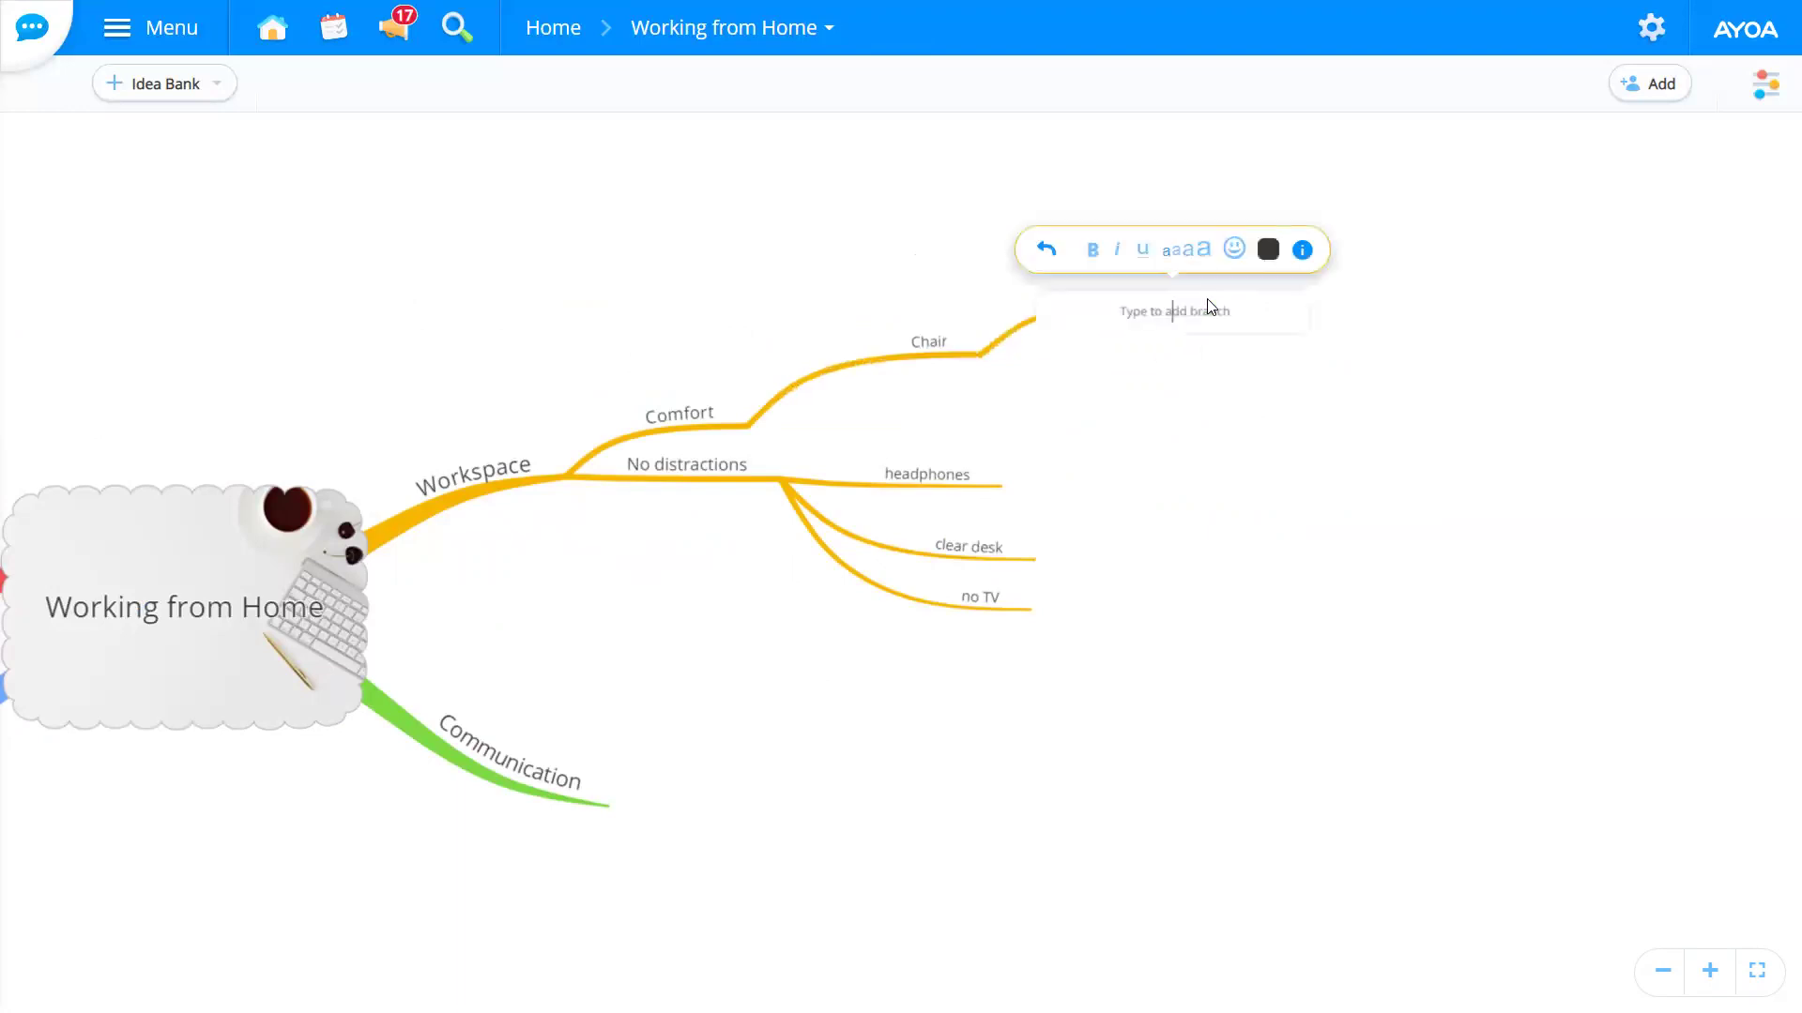
pyautogui.write('cRD')
pyautogui.press('BackSpace')
pyautogui.press('BackSpace')
pyautogui.press('BackSpace')
pyautogui.write('Order today')
pyautogui.press('BackSpace')
pyautogui.press('BackSpace')
pyautogui.press('BackSpace')
pyautogui.press('BackSpace')
pyautogui.press('BackSpace')
pyautogui.press('BackSpace')
pyautogui.press('BackSpace')
pyautogui.press('BackSpace')
pyautogui.press('BackSpace')
pyautogui.press('BackSpace')
pyautogui.write('IKDE')
pyautogui.press('BackSpace')
pyautogui.press('BackSpace')
pyautogui.press('BackSpace')
pyautogui.press('BackSpace')
pyautogui.press('BackSpace')
pyautogui.write('IKDEA')
pyautogui.press('BackSpace')
pyautogui.press('BackSpace')
pyautogui.press('BackSpace')
pyautogui.write('EA')
pyautogui.press('Return')
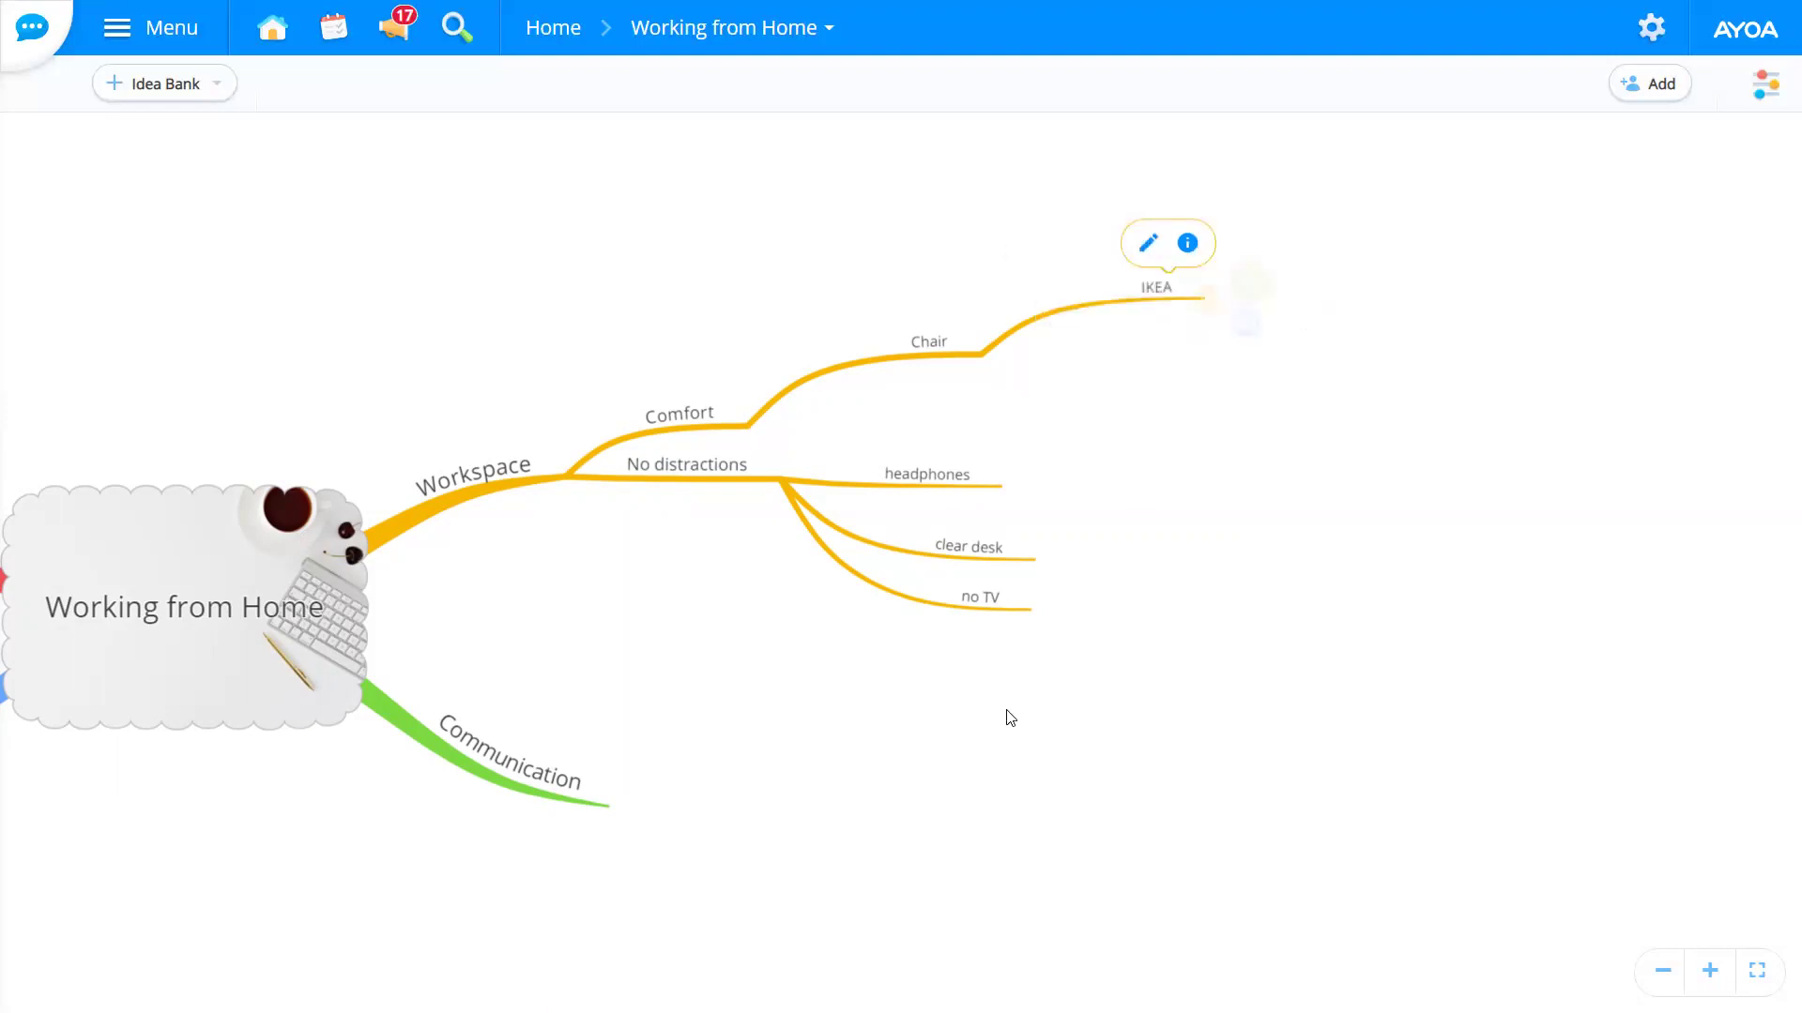
pyautogui.moveTo(1414, 553); pyautogui.dragTo(1363, 739)
pyautogui.moveTo(1432, 635); pyautogui.dragTo(1784, 507)
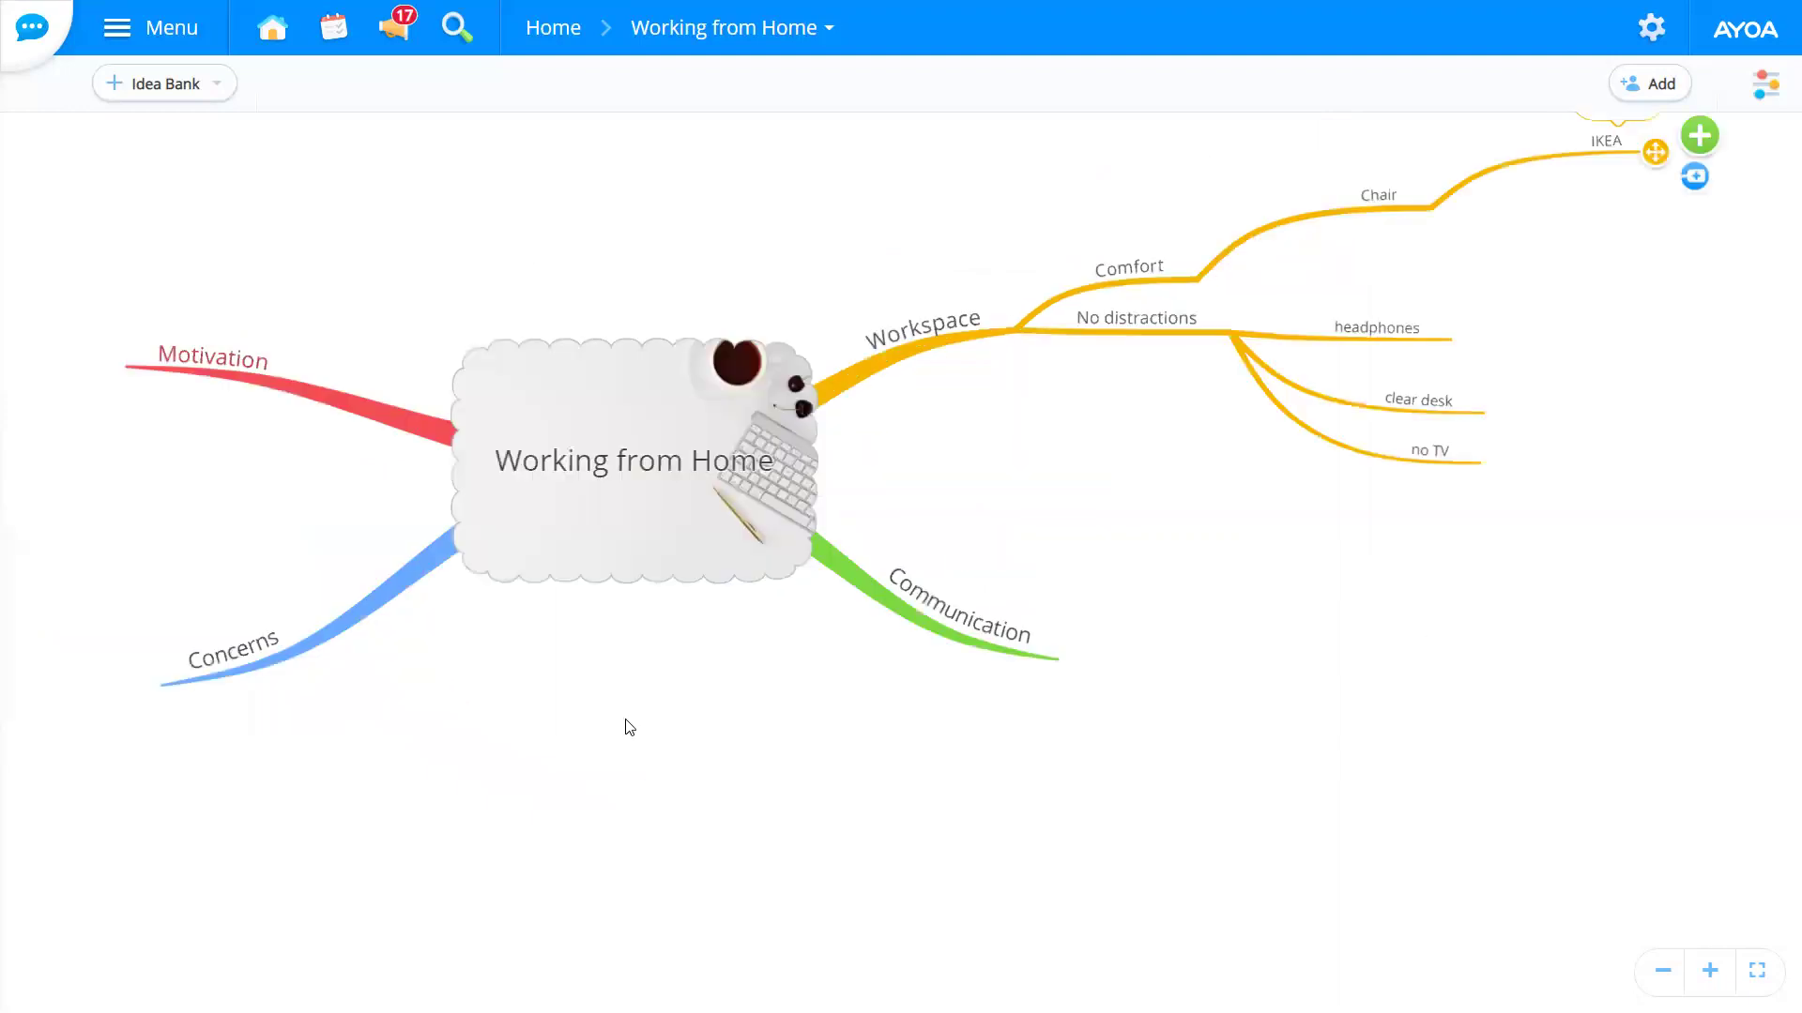
# Step: Add a child branch labelled "People" to the upper left of the Motivation branch
pyautogui.moveTo(547, 542); pyautogui.dragTo(1010, 632)
pyautogui.moveTo(598, 460); pyautogui.dragTo(845, 668)
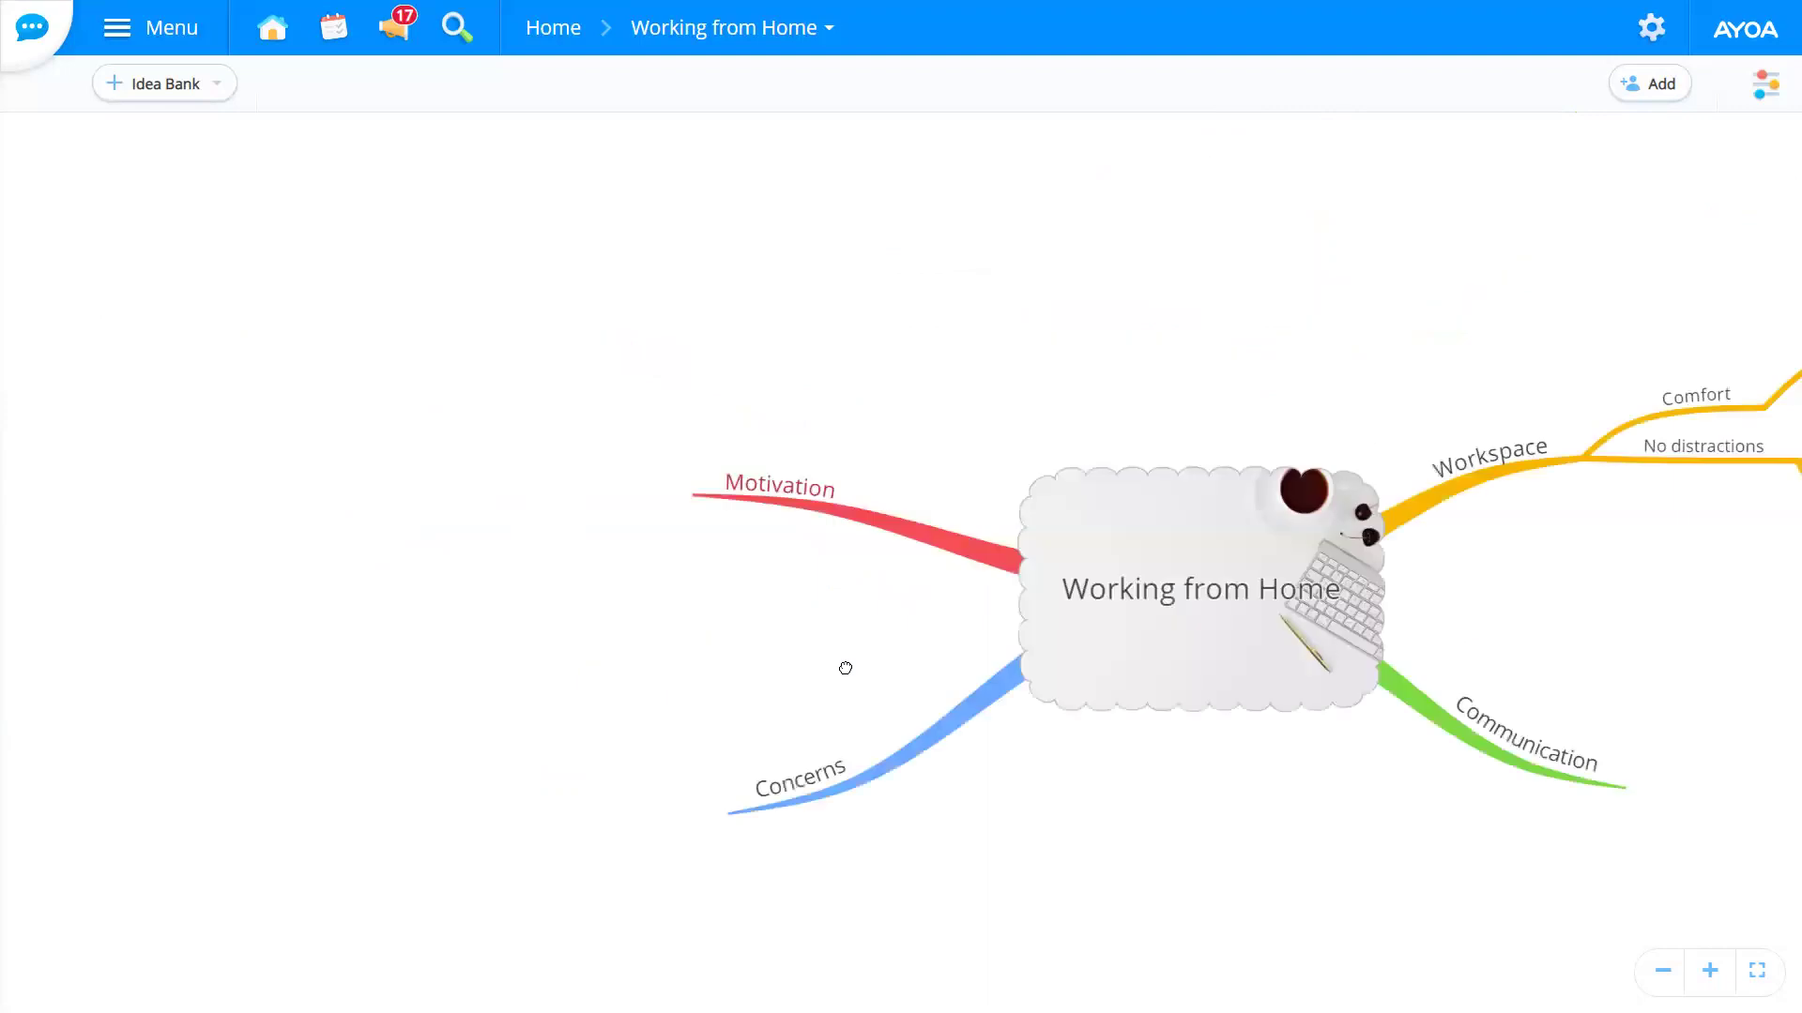
pyautogui.moveTo(653, 479)
pyautogui.moveTo(652, 479); pyautogui.dragTo(636, 436)
pyautogui.moveTo(408, 375); pyautogui.dragTo(440, 371)
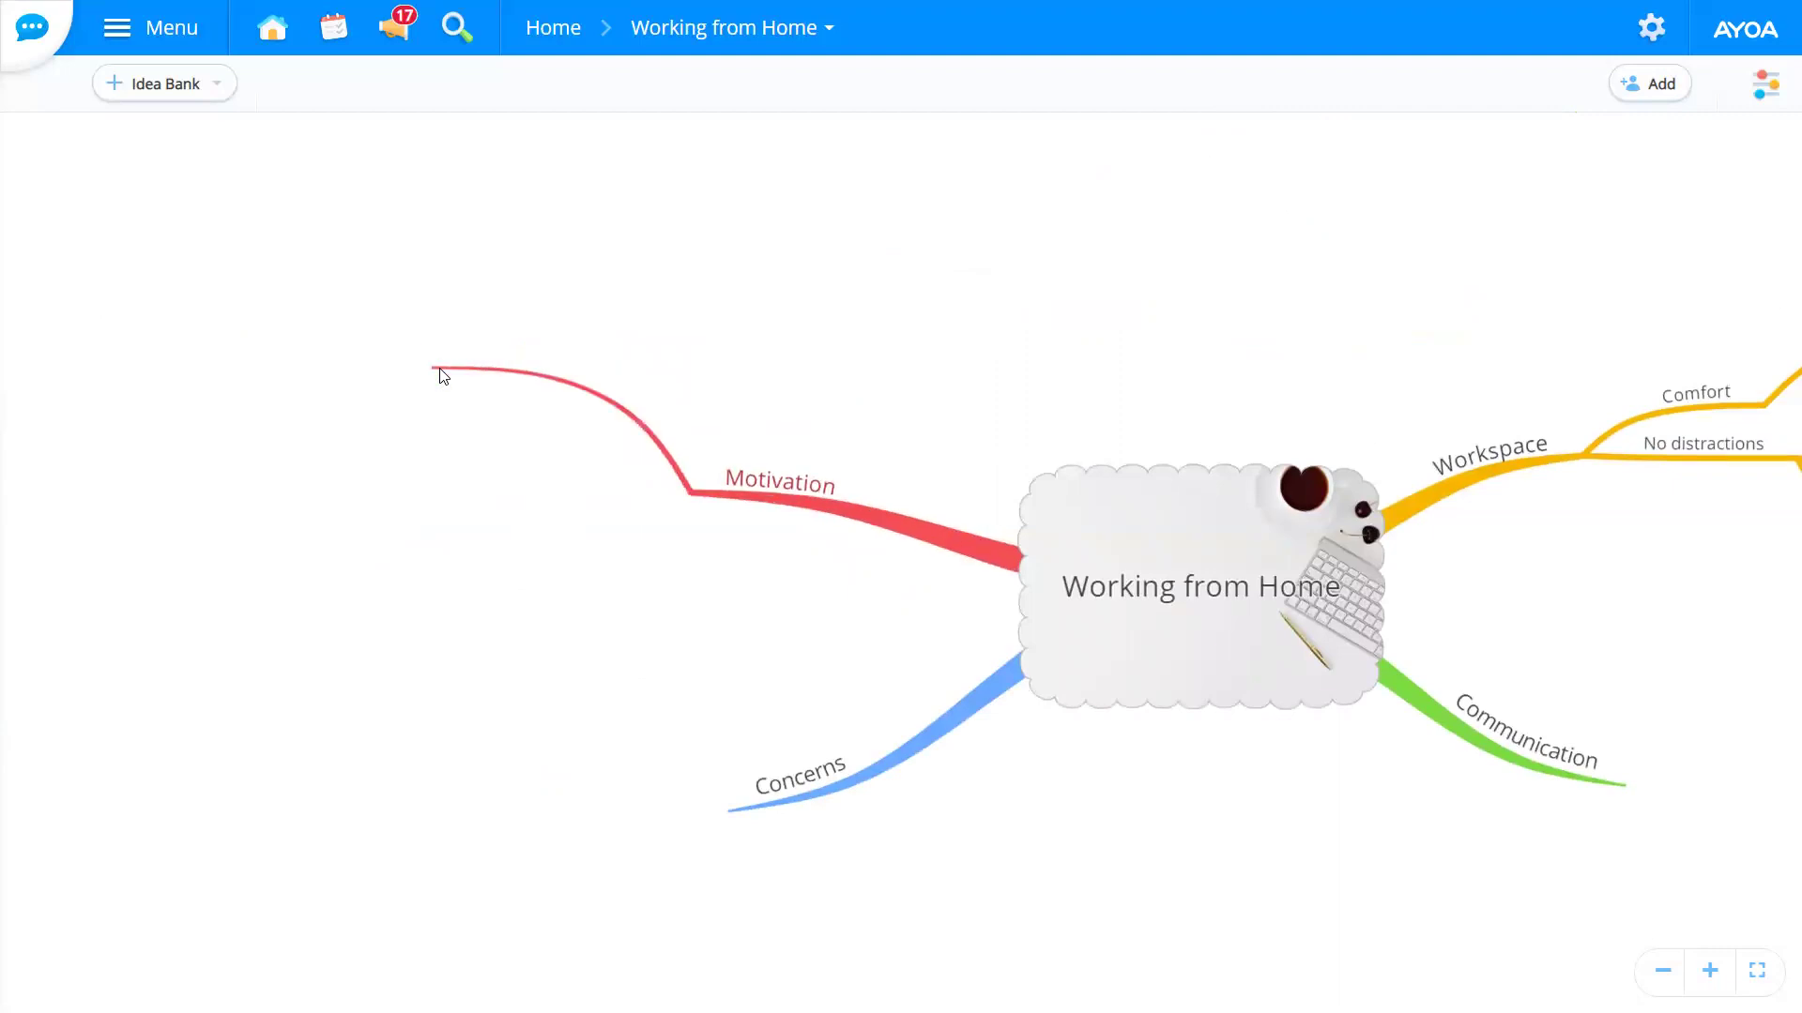
pyautogui.write('PEOPL')
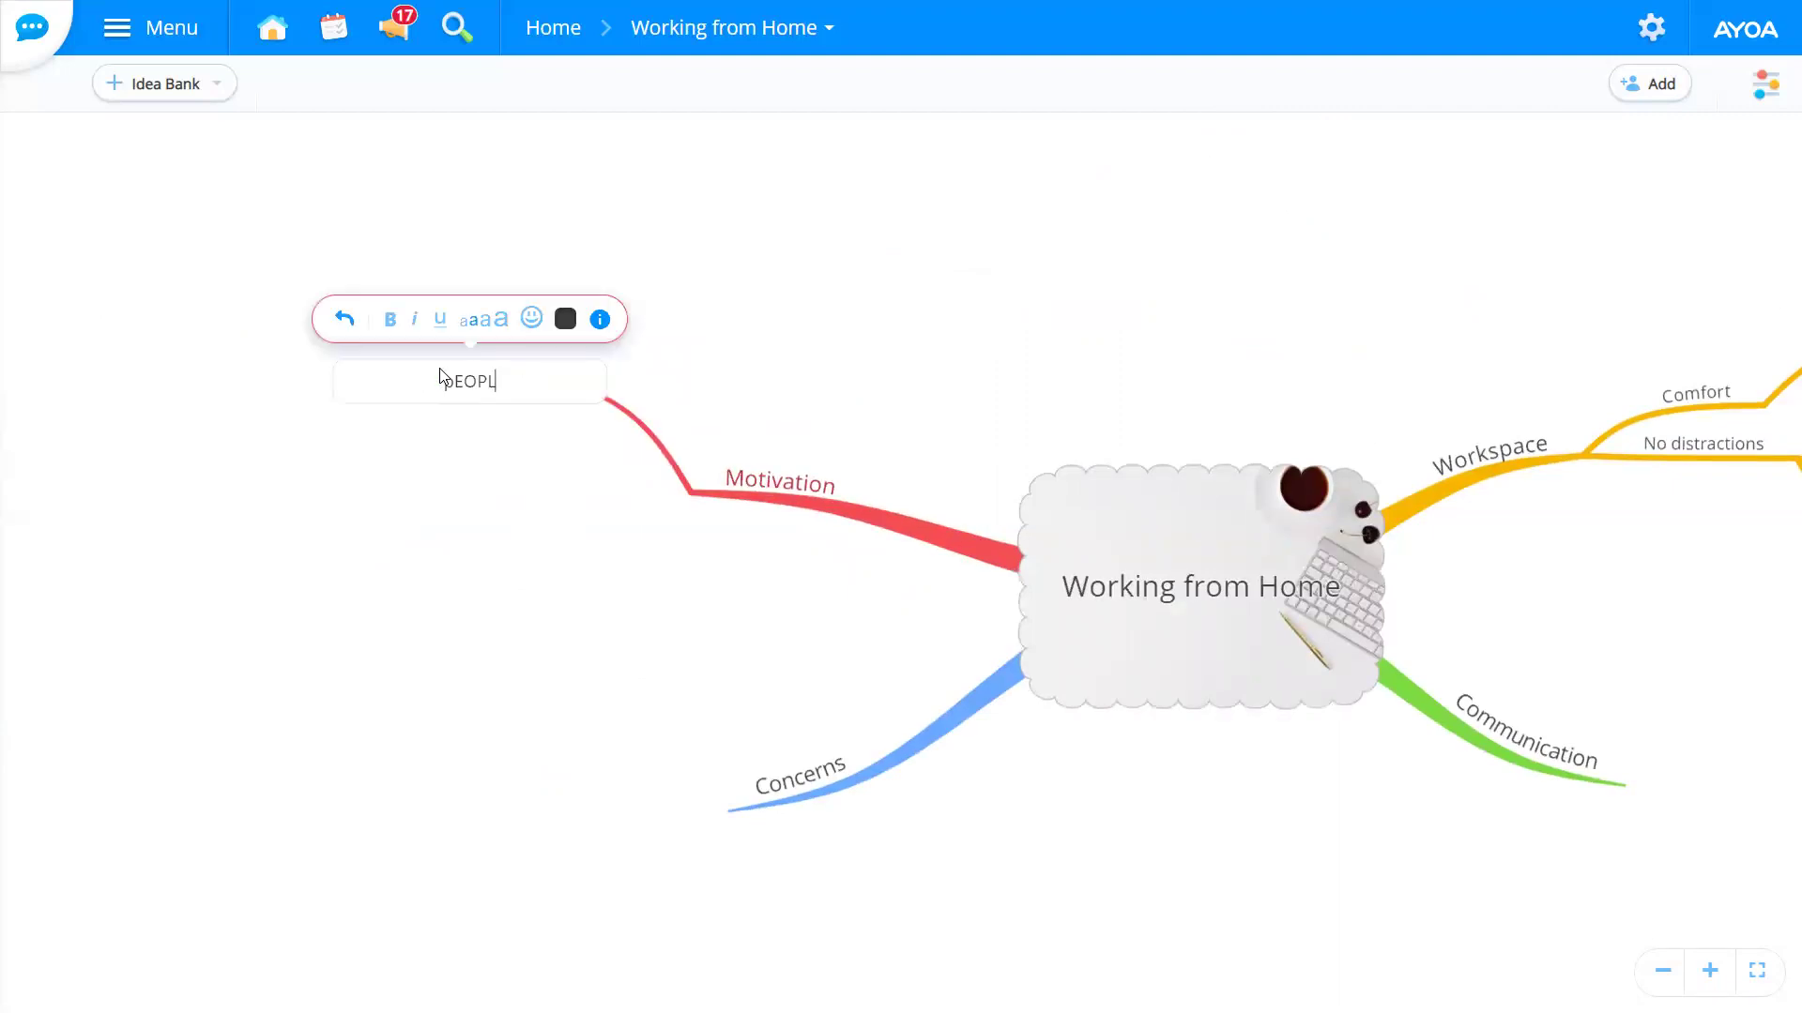
pyautogui.press('BackSpace')
pyautogui.press('BackSpace')
pyautogui.press('BackSpace')
pyautogui.press('BackSpace')
pyautogui.press('BackSpace')
pyautogui.write('People')
pyautogui.press('Return')
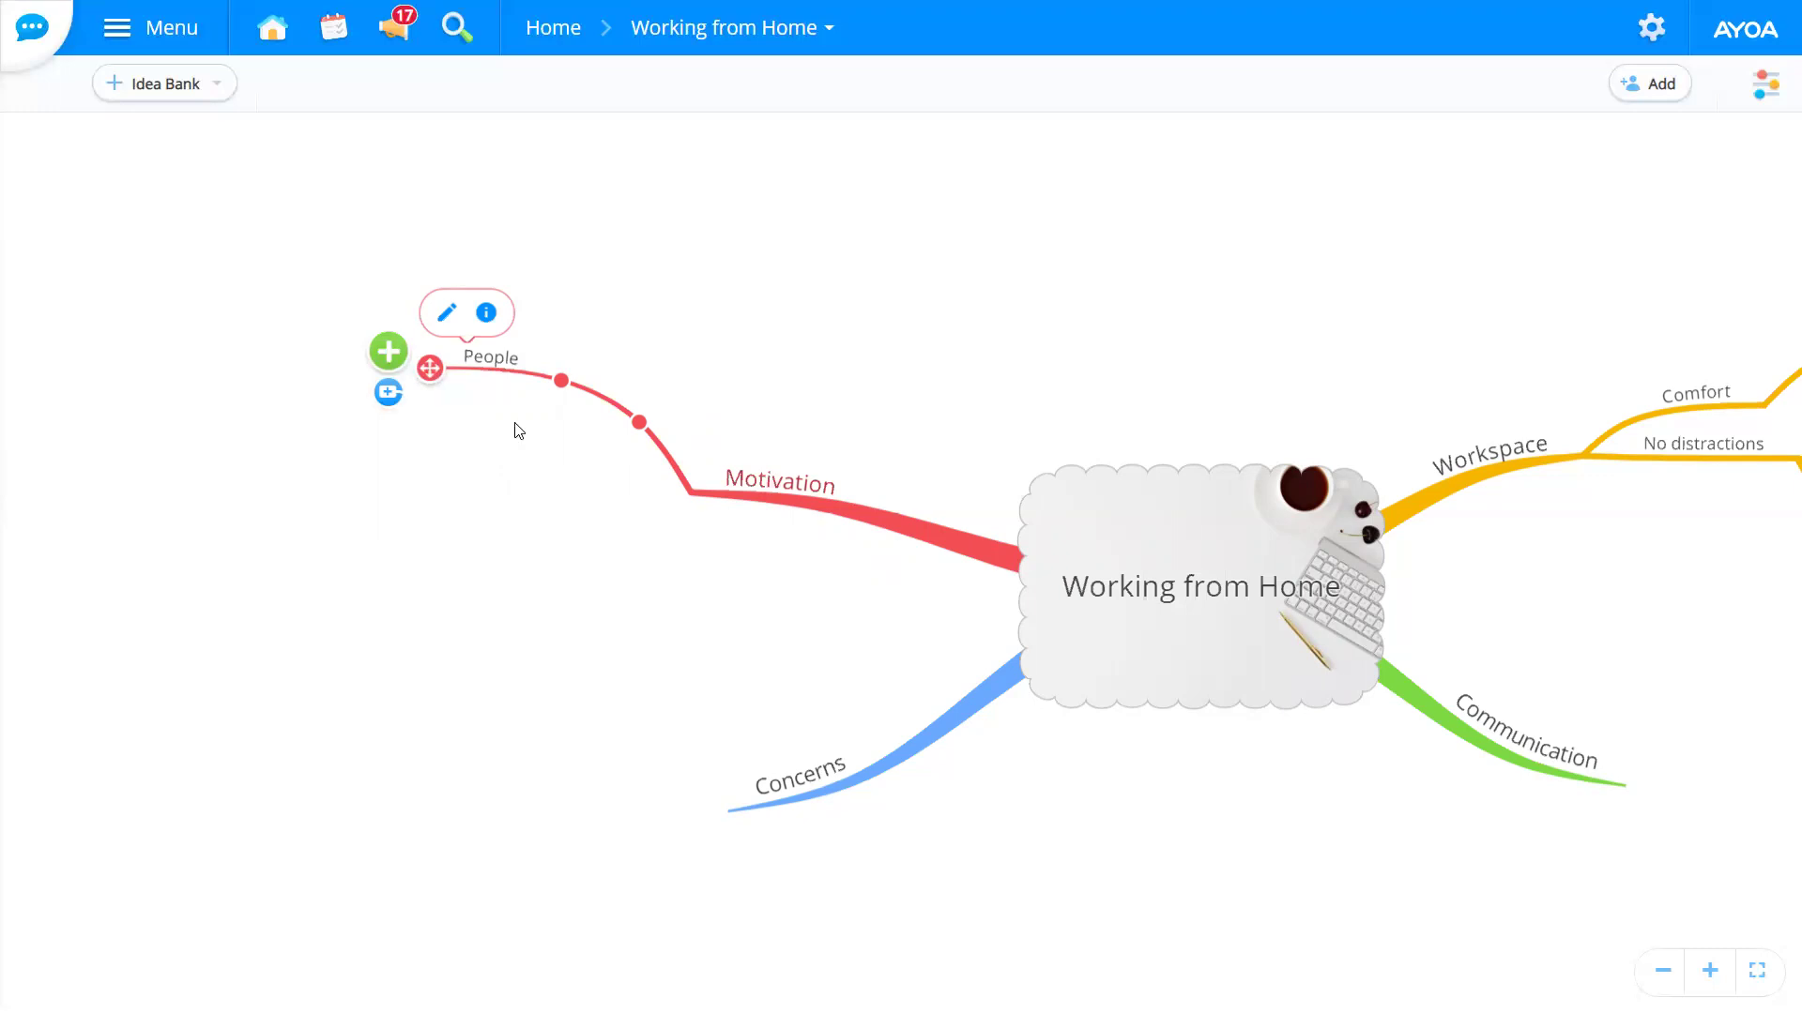
# Step: Search Unsplash for "team" and add the photo of many hands joined together to the People branch
pyautogui.click(484, 314)
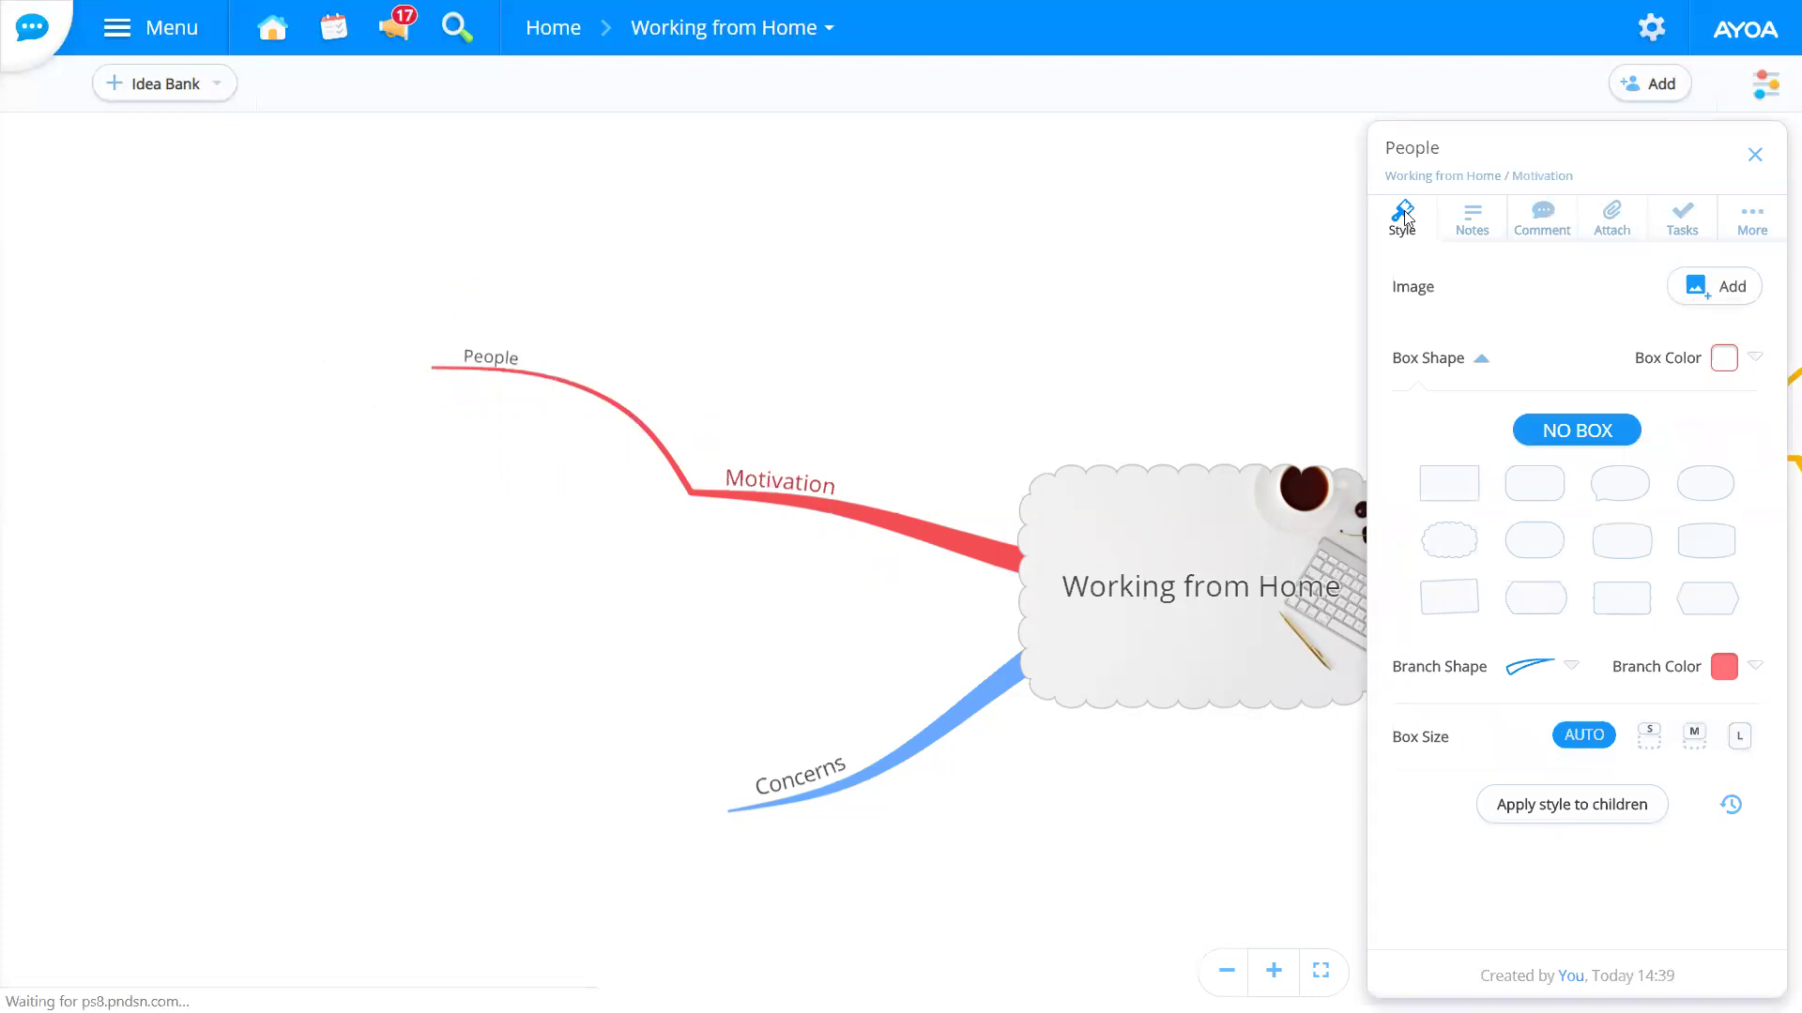
pyautogui.click(484, 380)
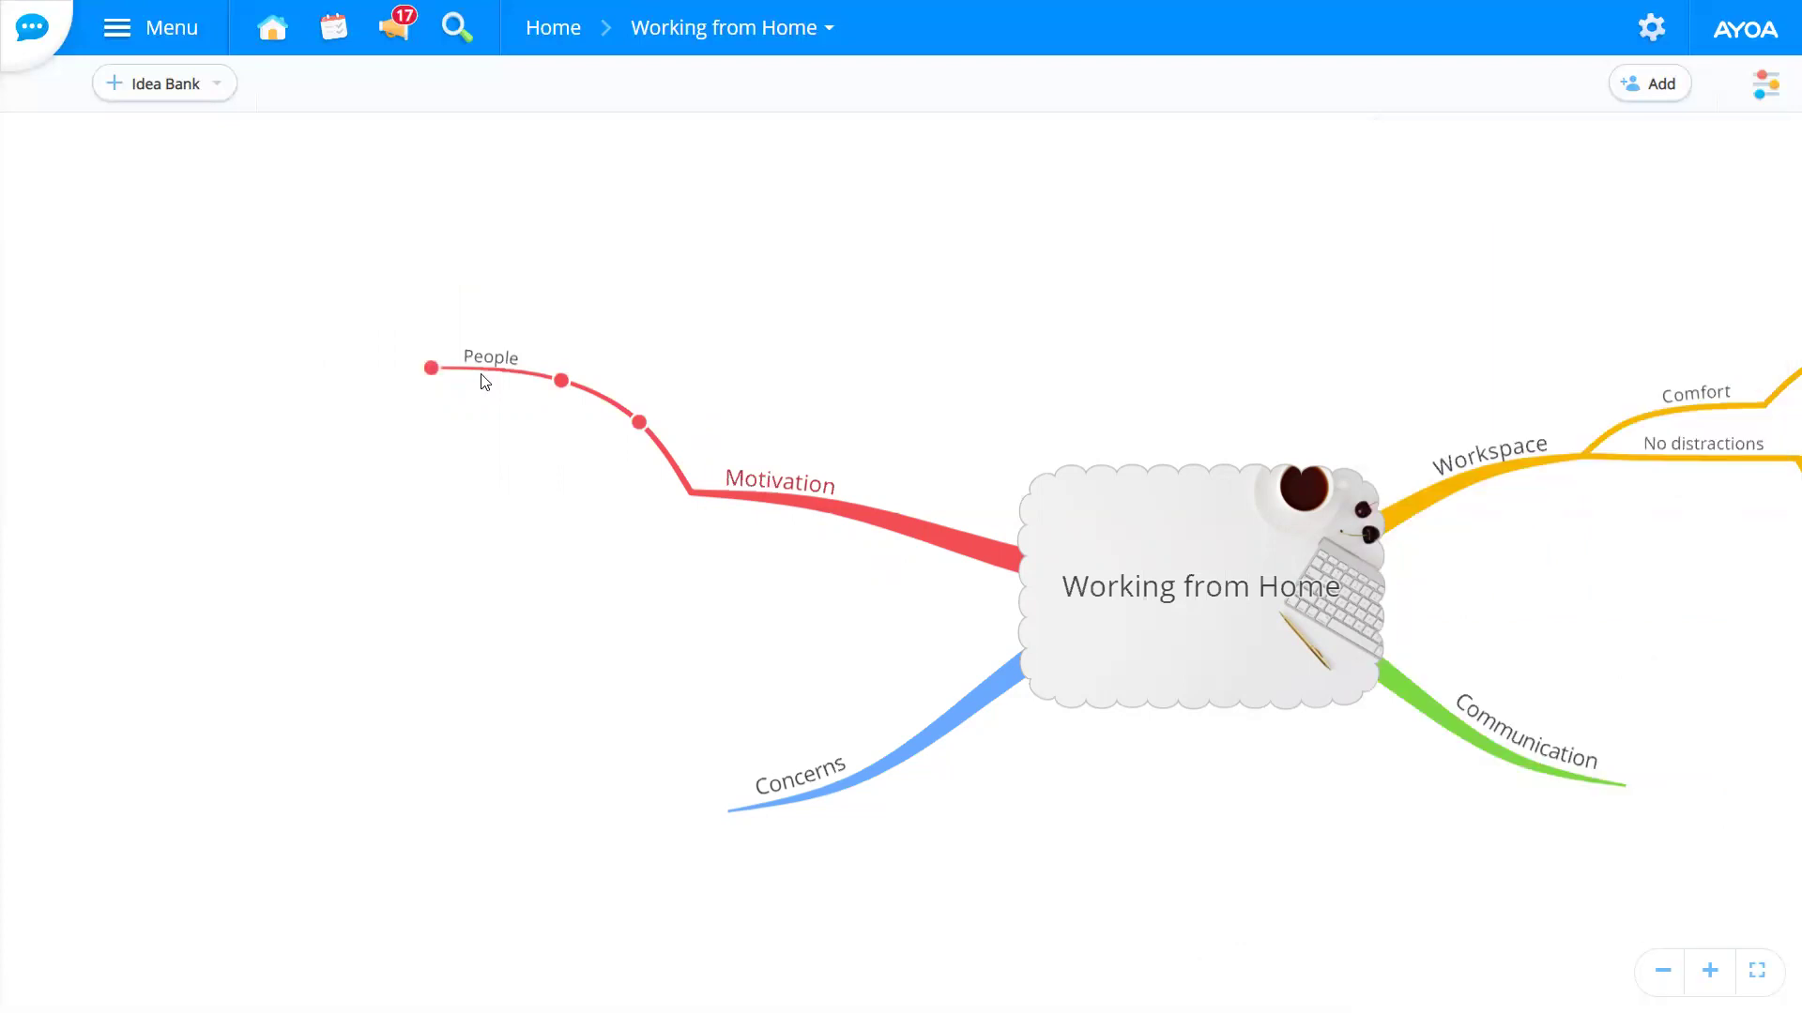
pyautogui.click(508, 370)
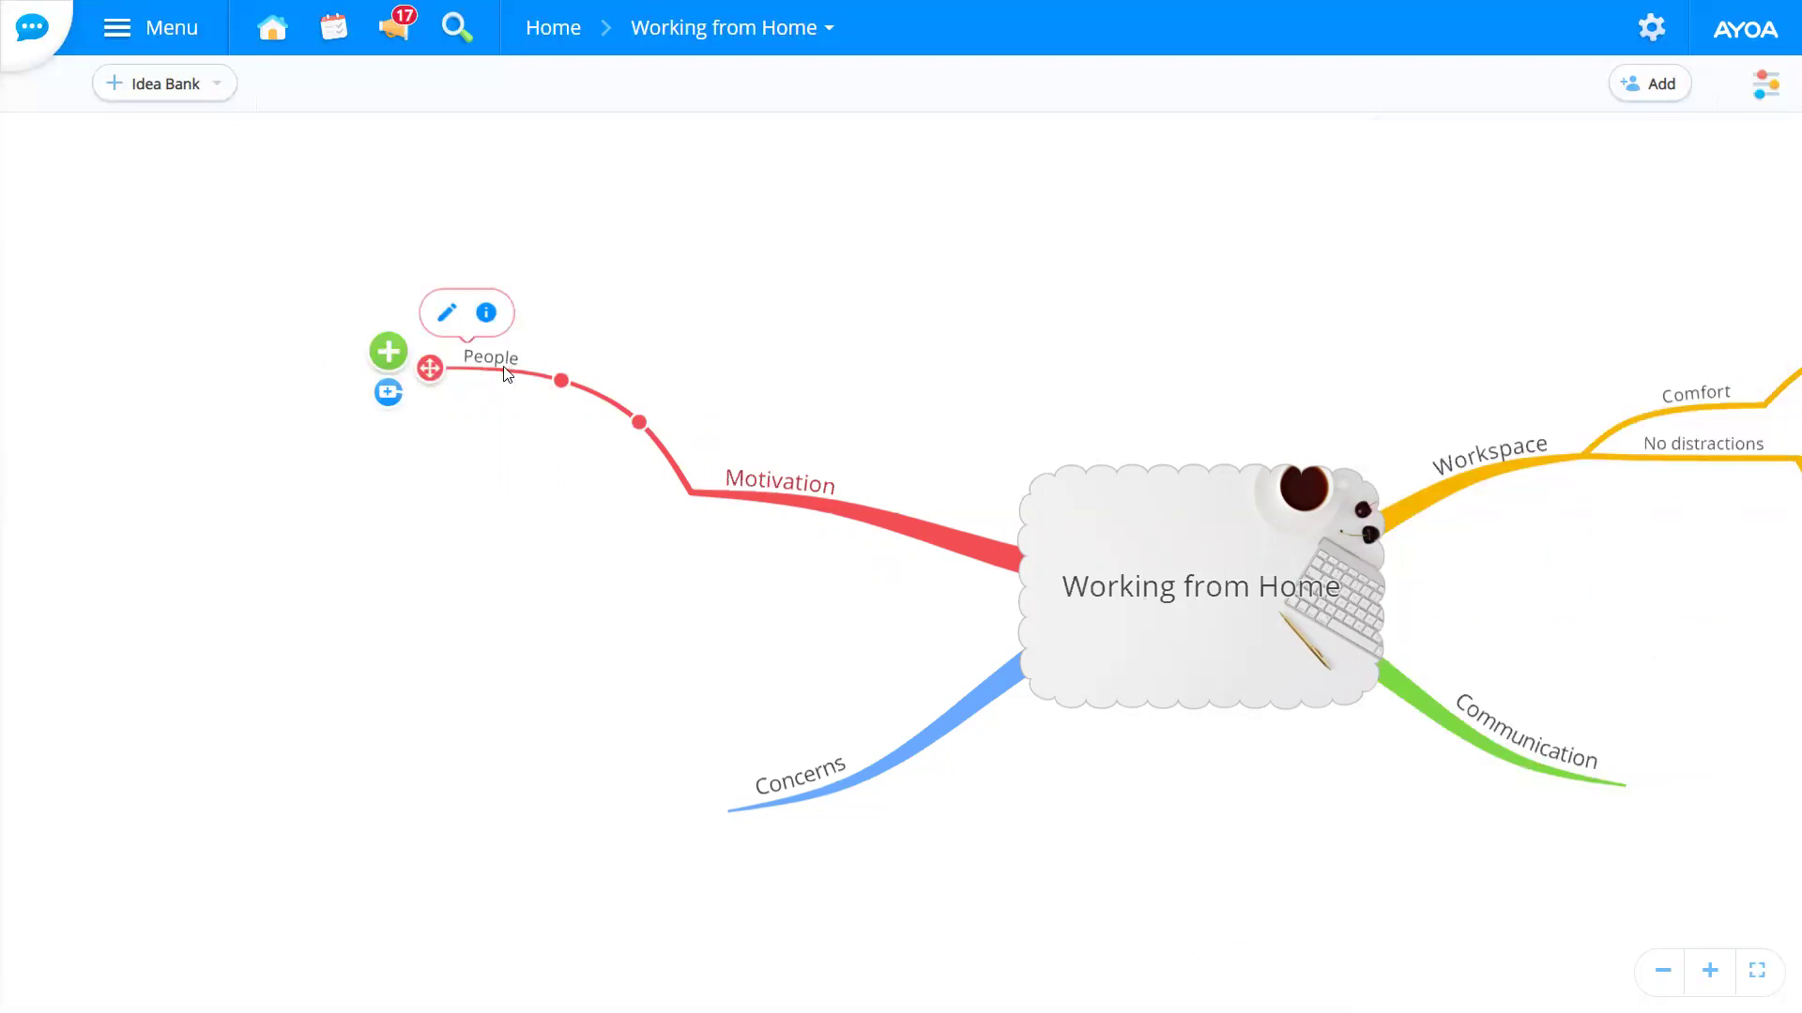
pyautogui.click(485, 321)
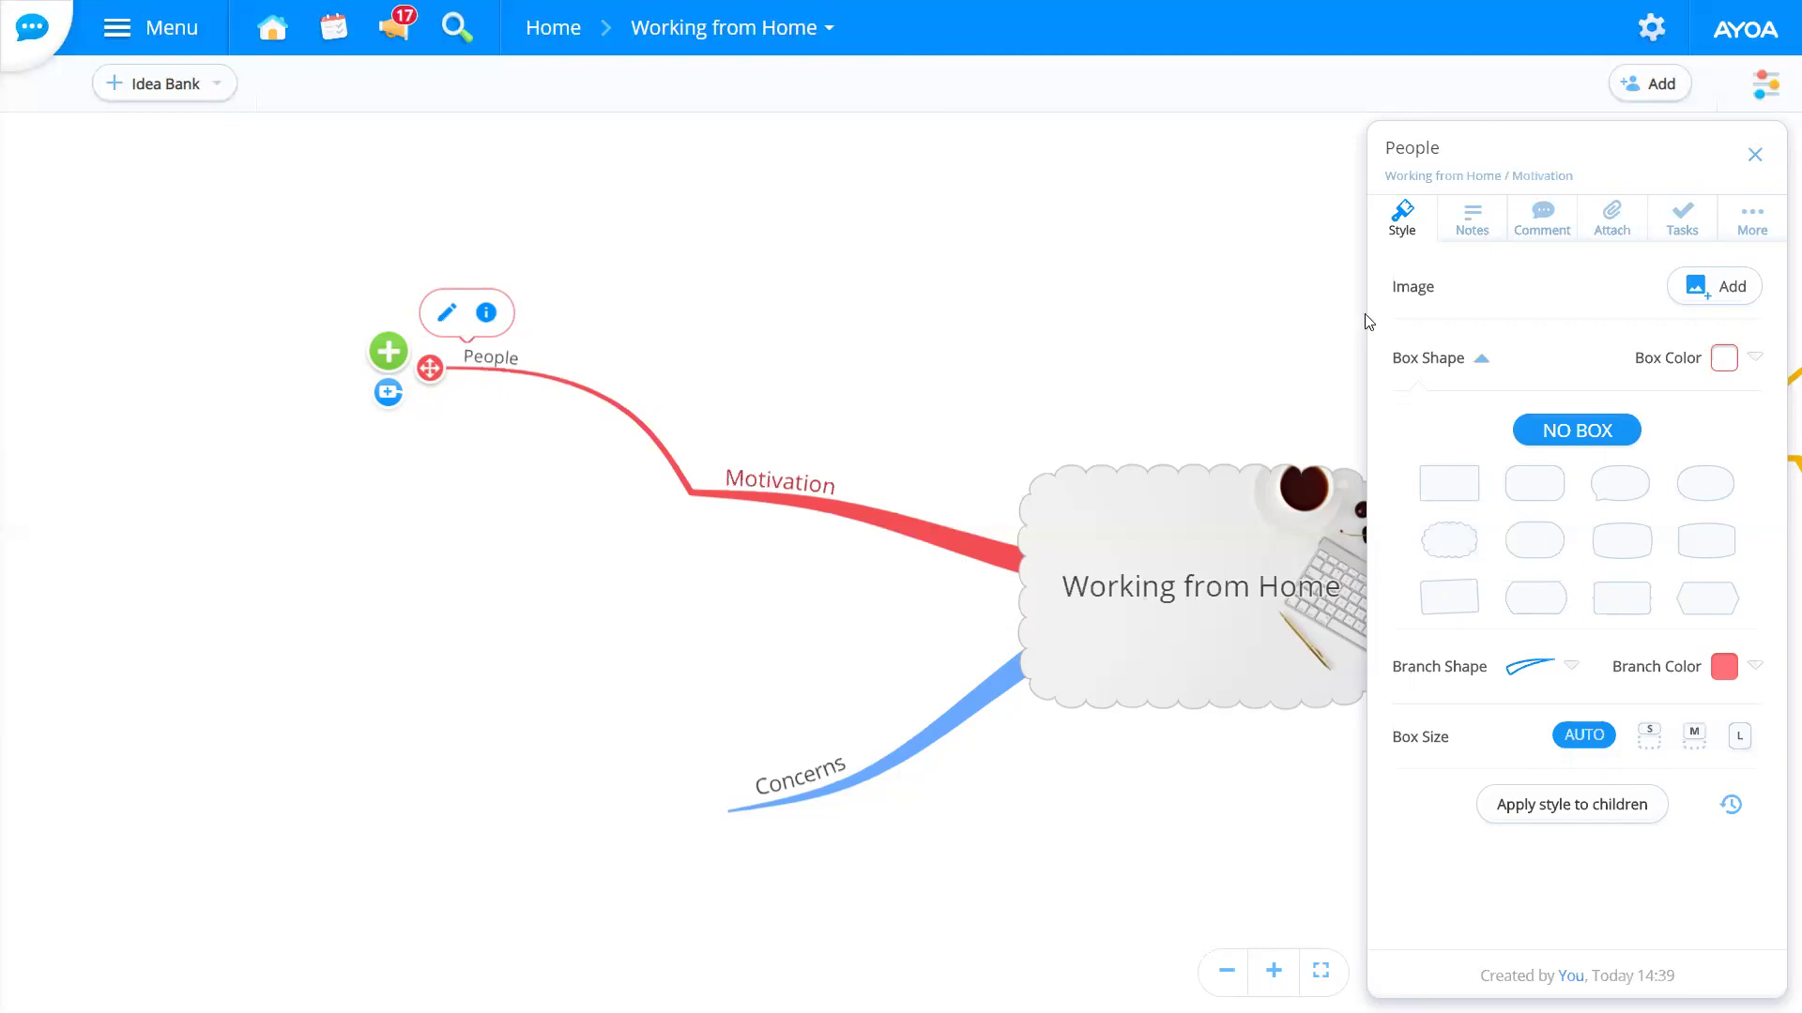
pyautogui.click(1711, 300)
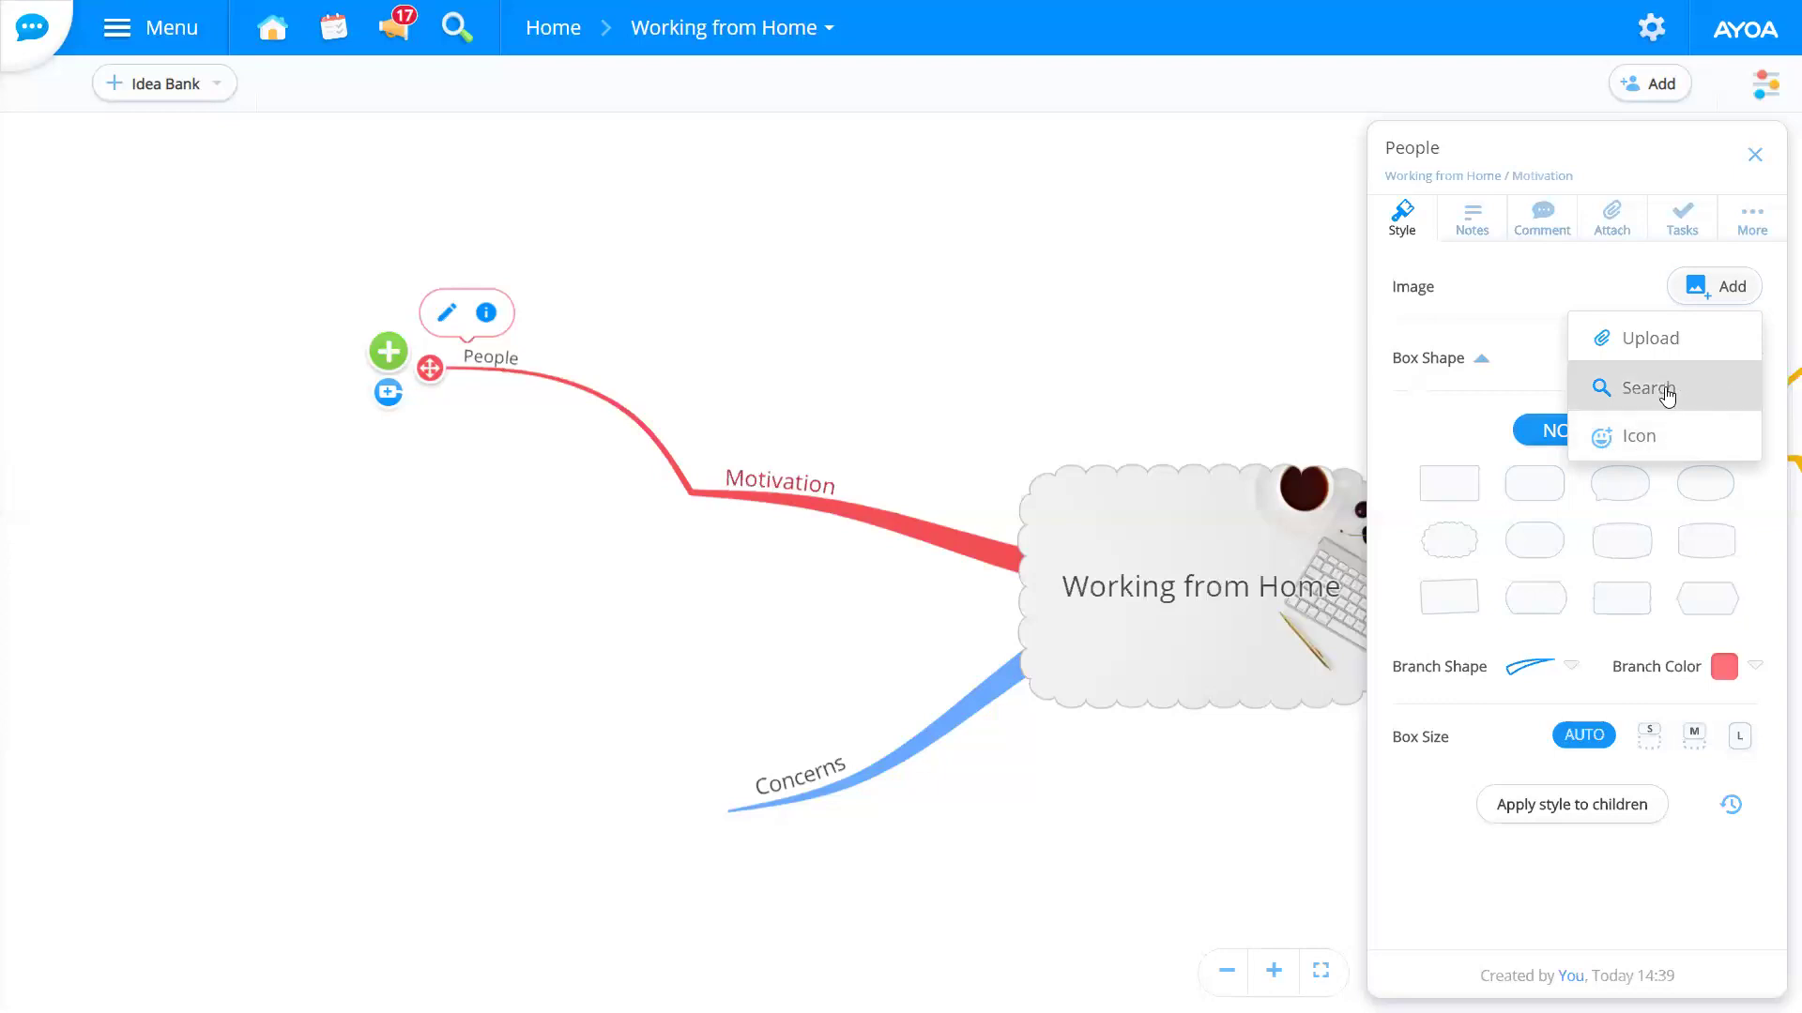
pyautogui.click(1700, 385)
pyautogui.write('te')
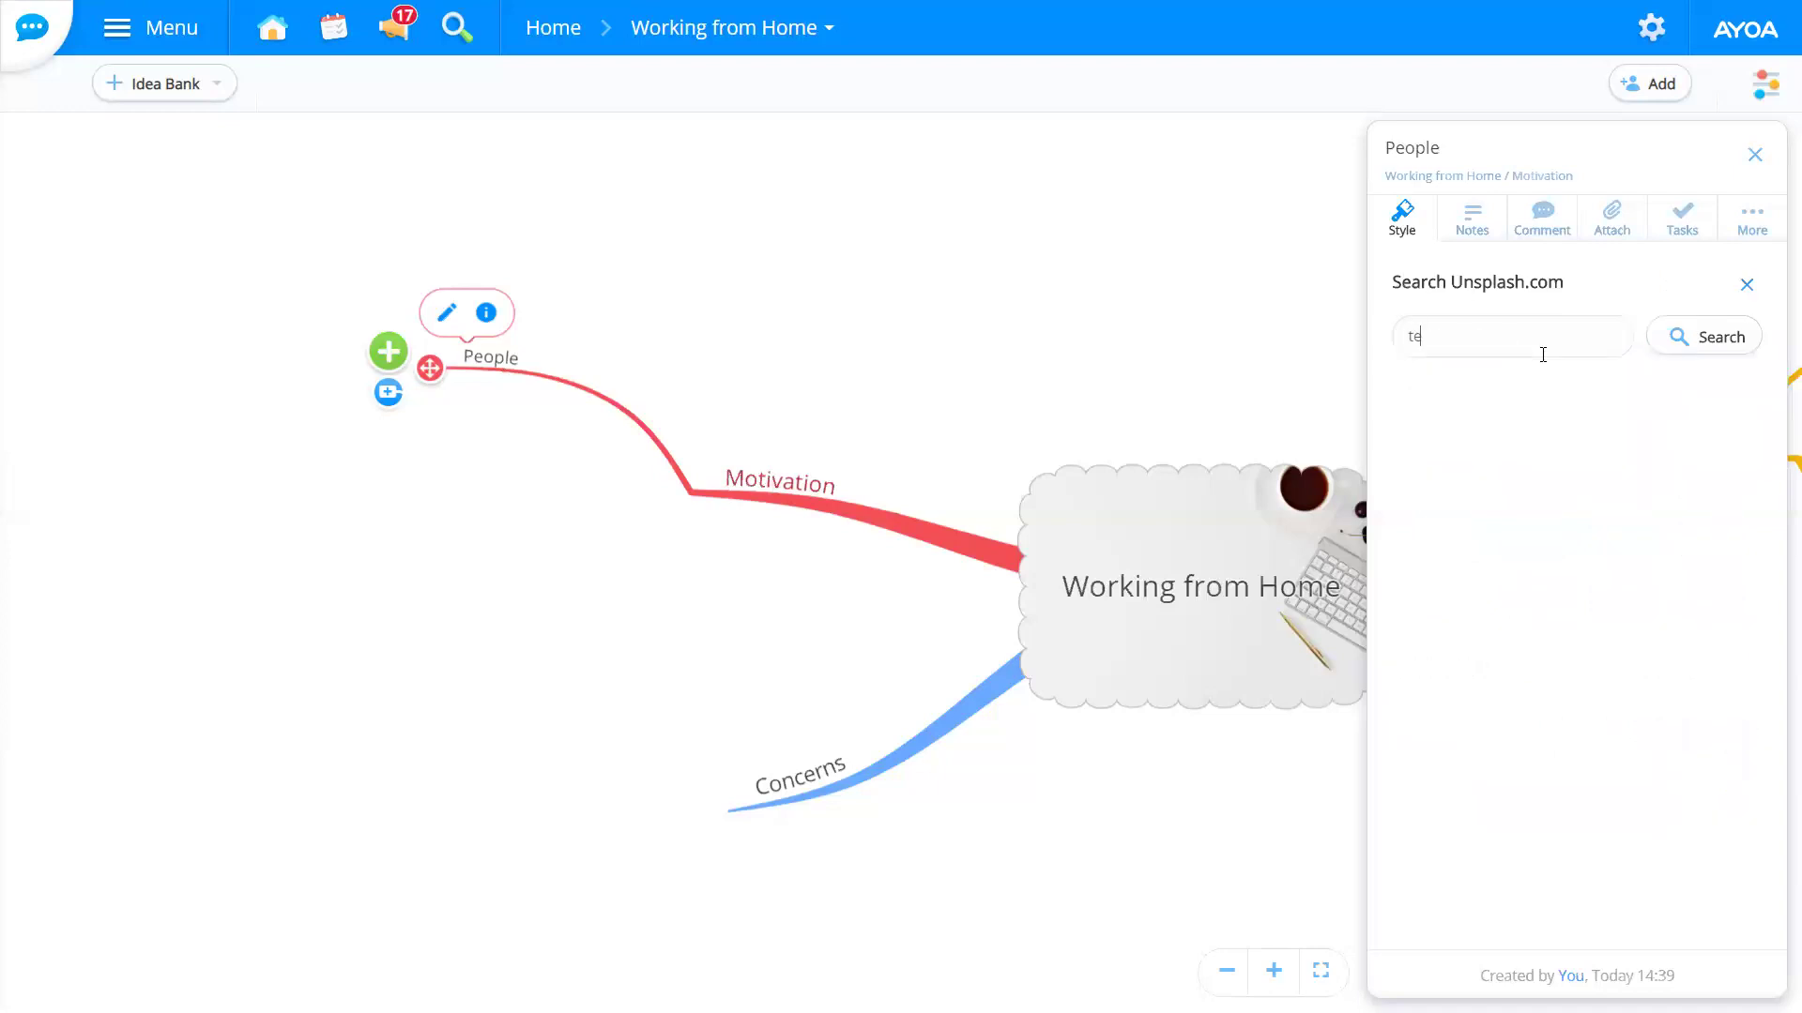
pyautogui.write('am')
pyautogui.click(1736, 354)
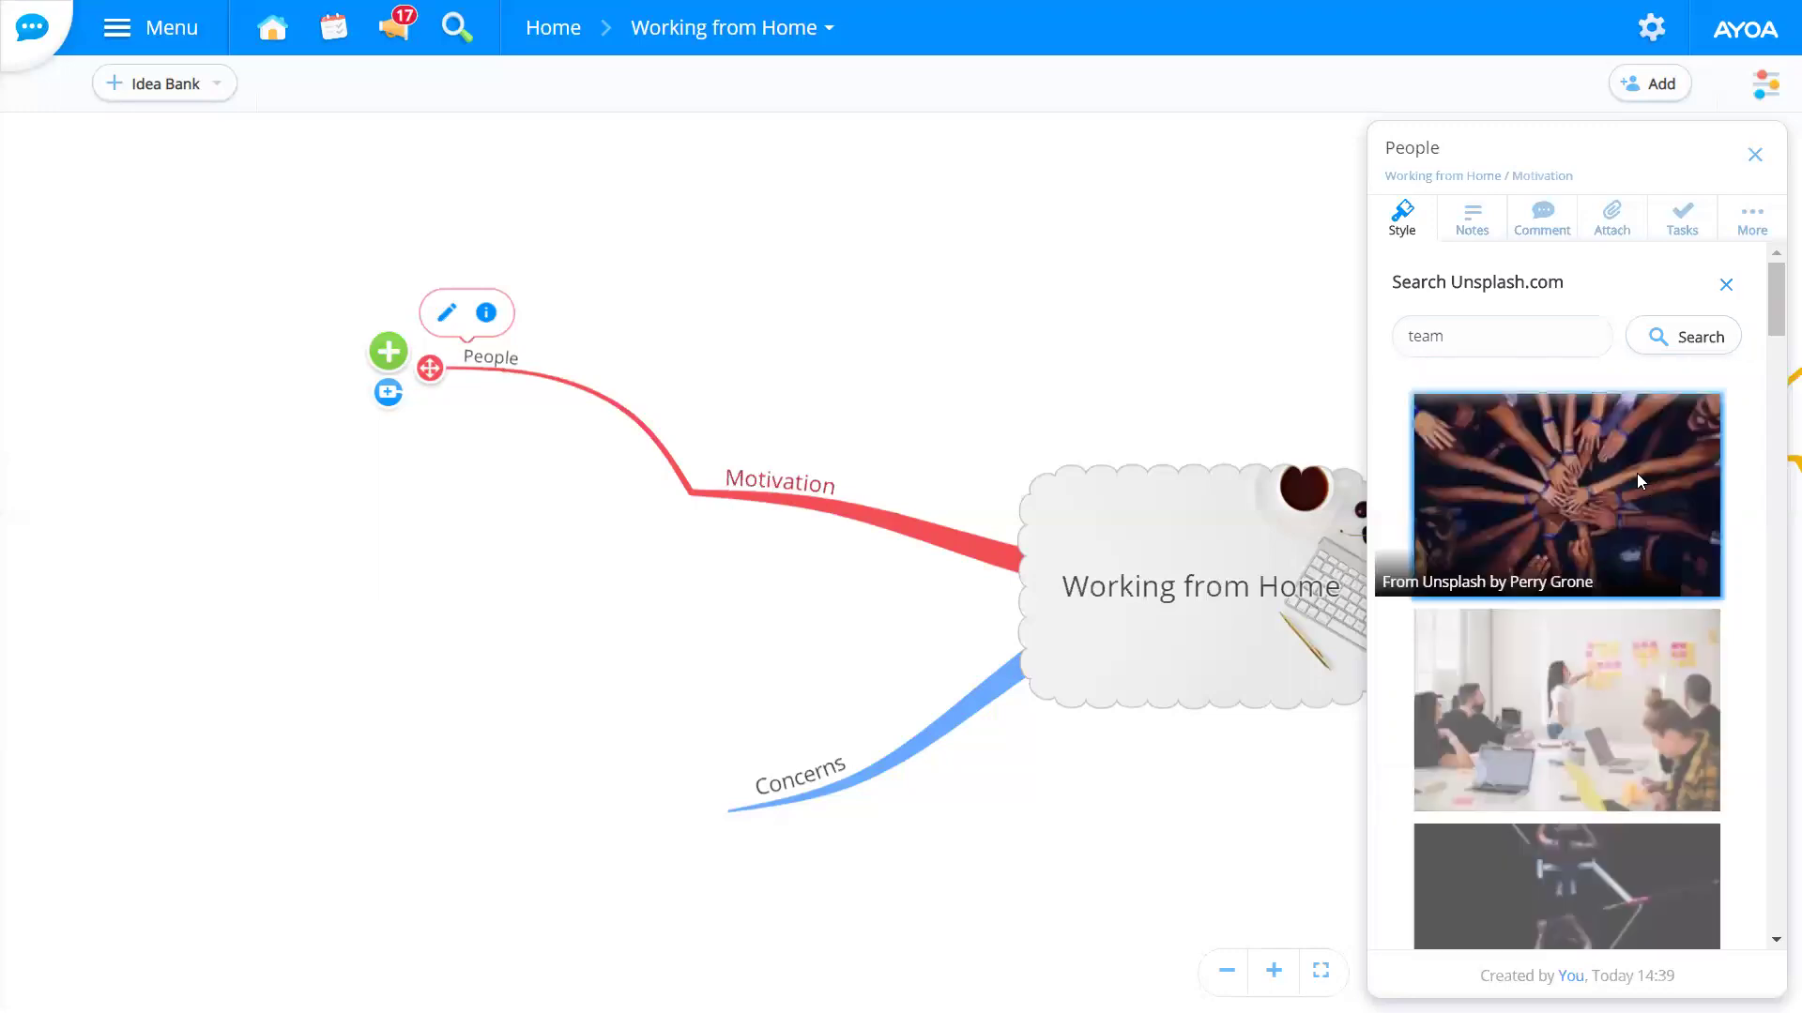
pyautogui.click(1637, 480)
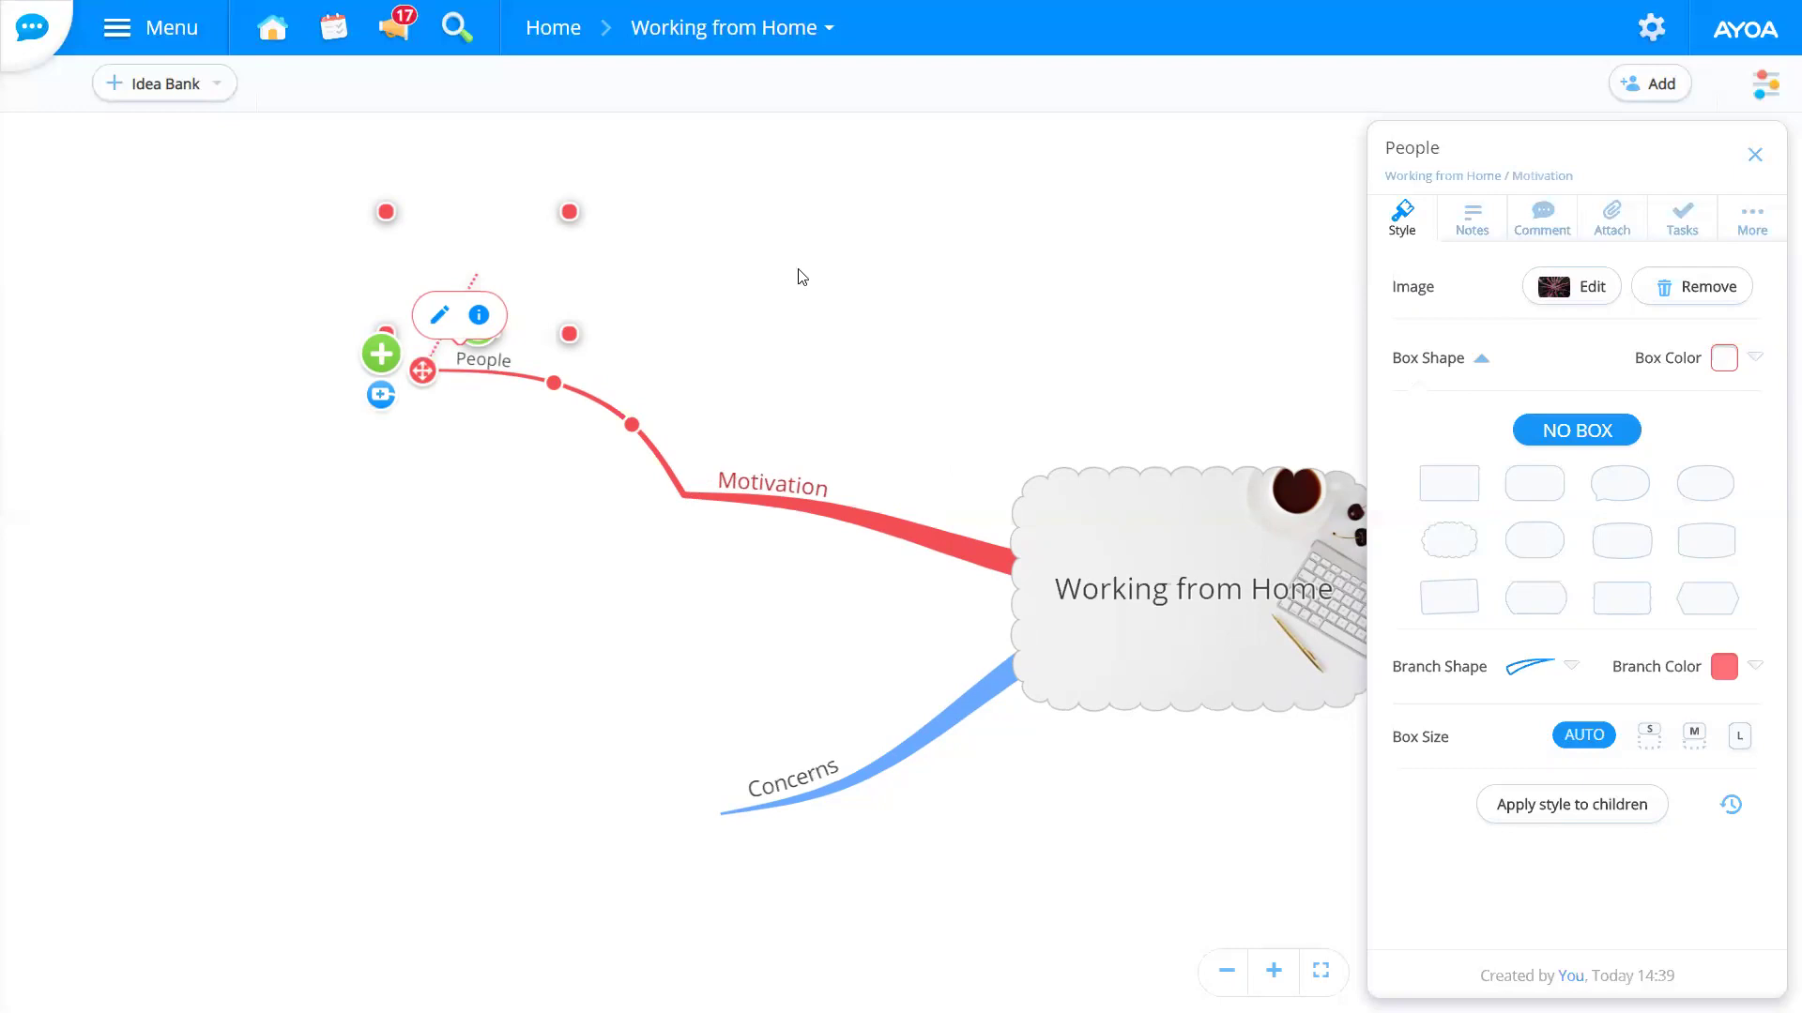
# Step: Reposition the joined-hands photo so that it floats just above the end of the People branch
pyautogui.click(311, 246)
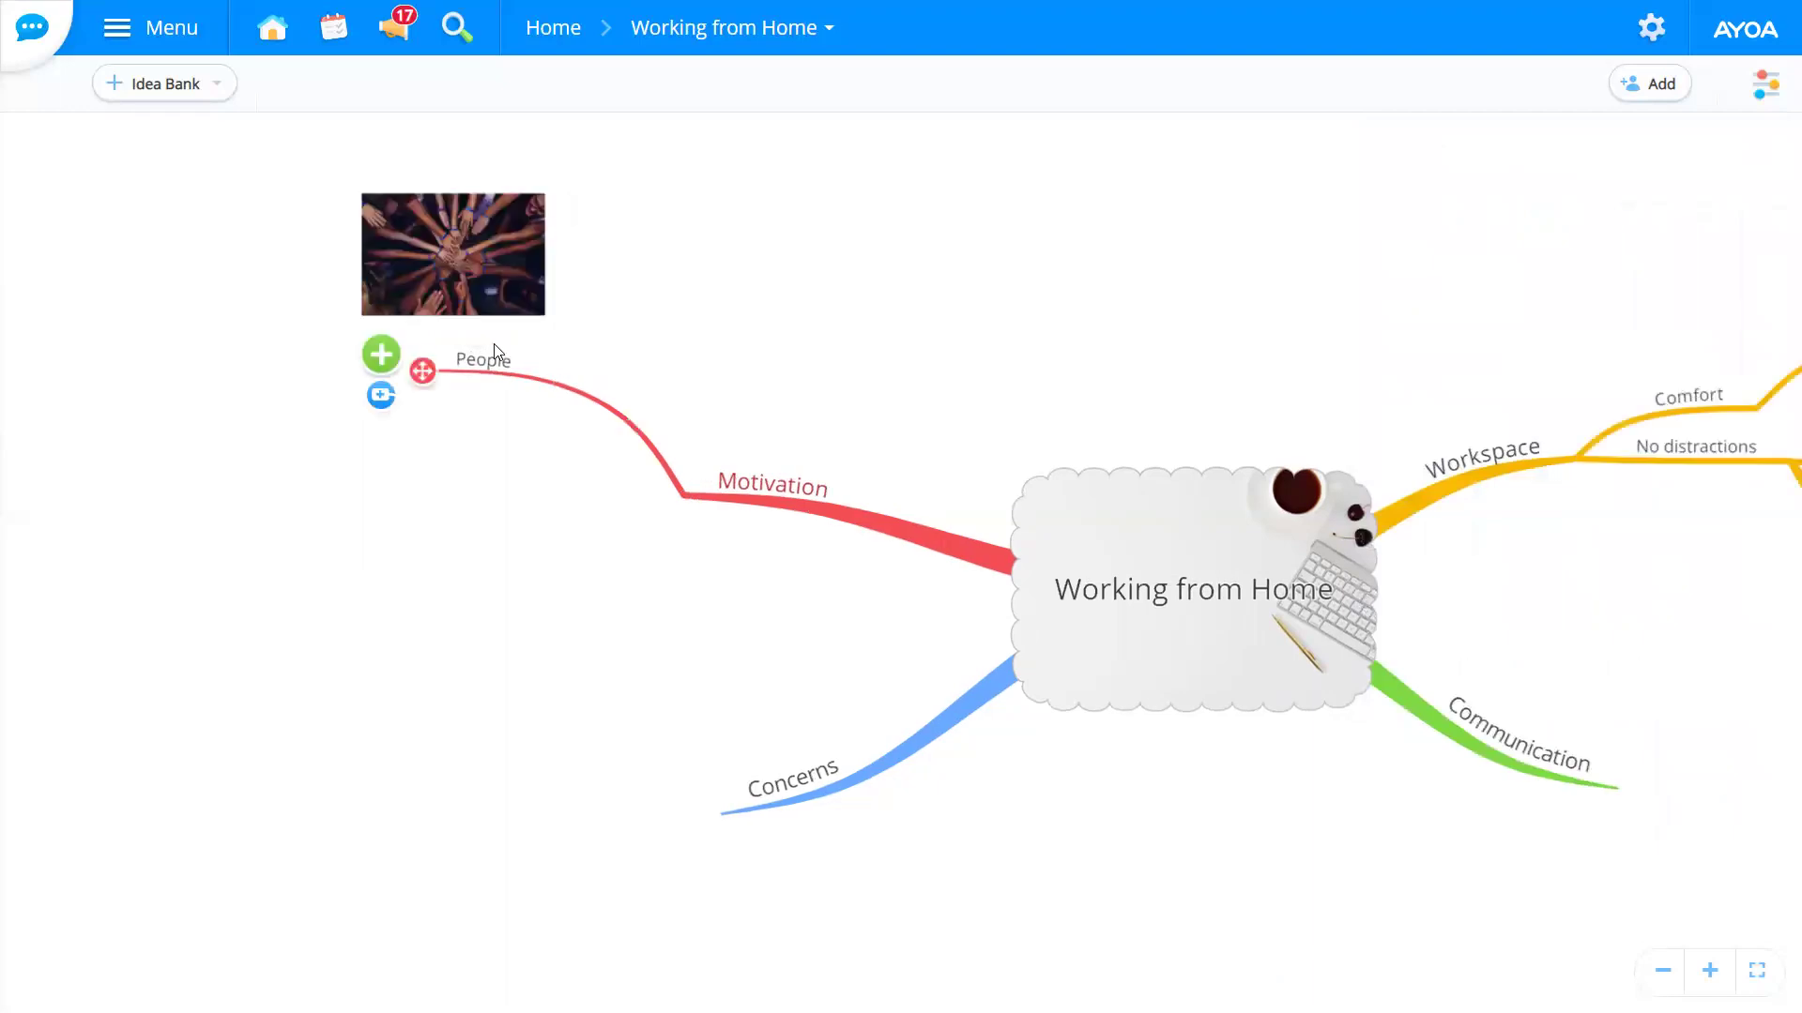
pyautogui.click(376, 232)
pyautogui.moveTo(364, 246)
pyautogui.mouseDown()
pyautogui.moveTo(279, 259)
pyautogui.moveTo(587, 190)
pyautogui.moveTo(653, 206)
pyautogui.moveTo(334, 210)
pyautogui.moveTo(363, 233)
pyautogui.mouseUp()
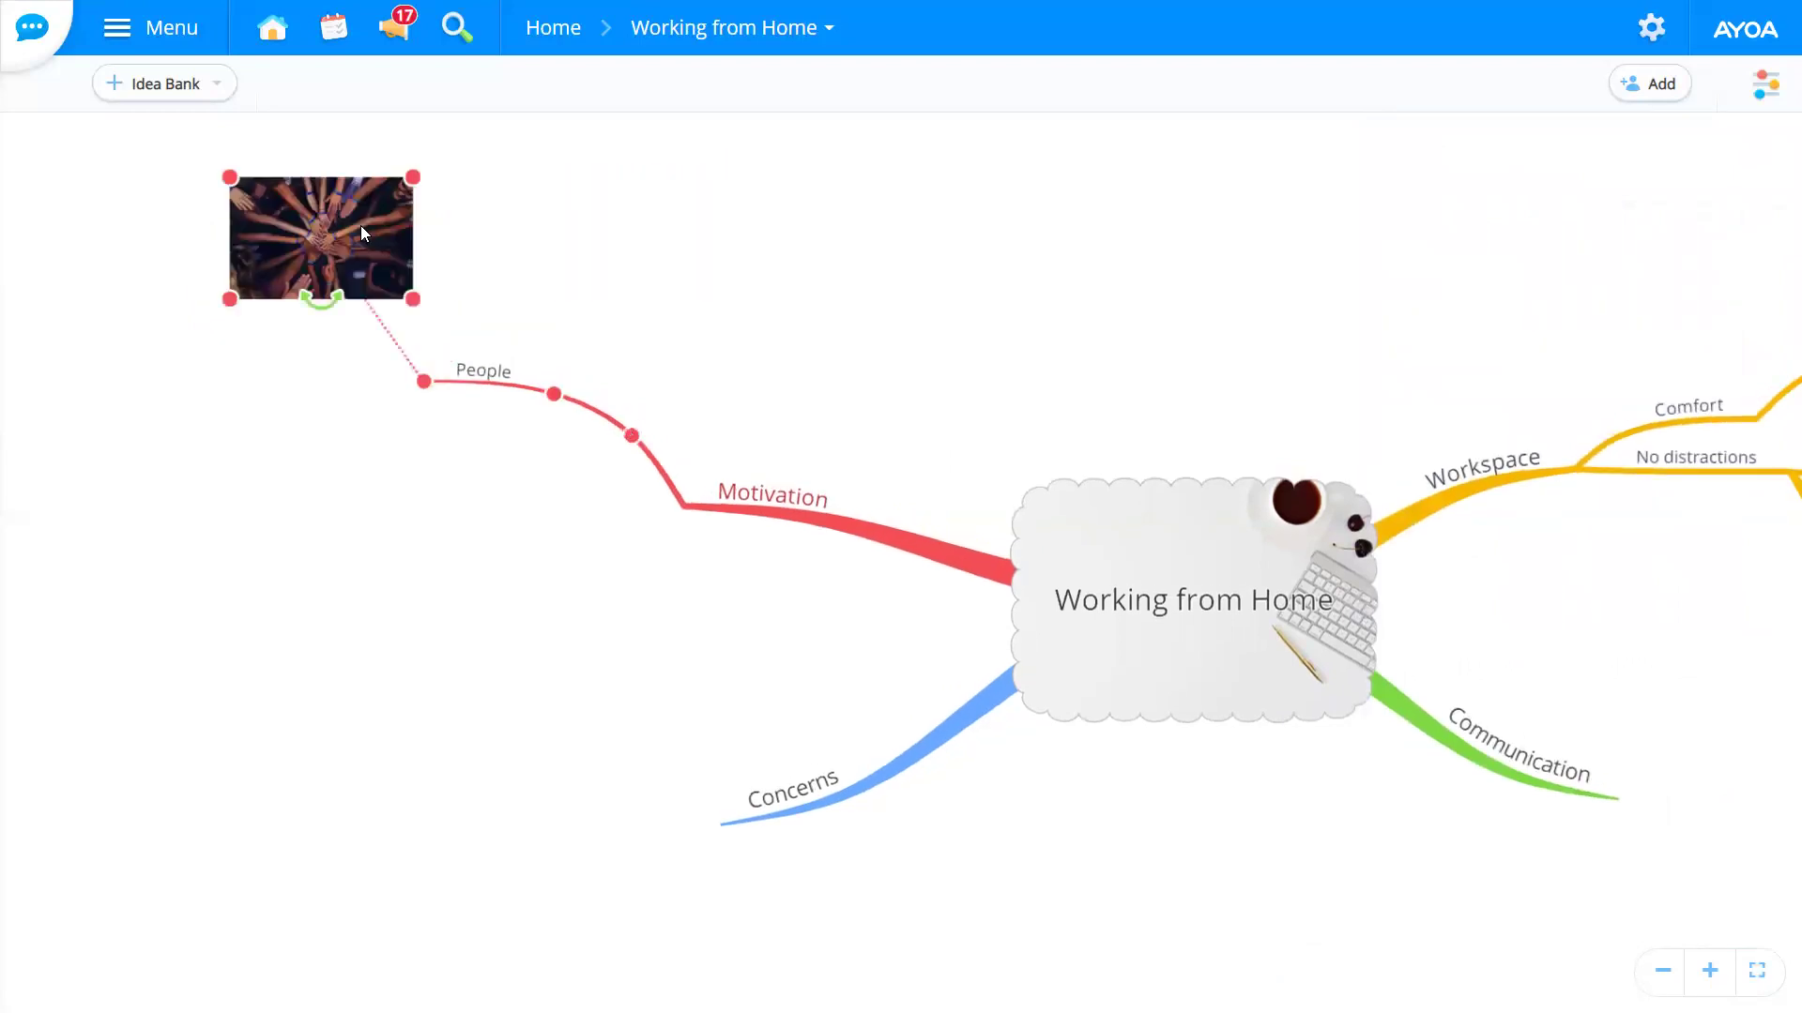
pyautogui.click(567, 351)
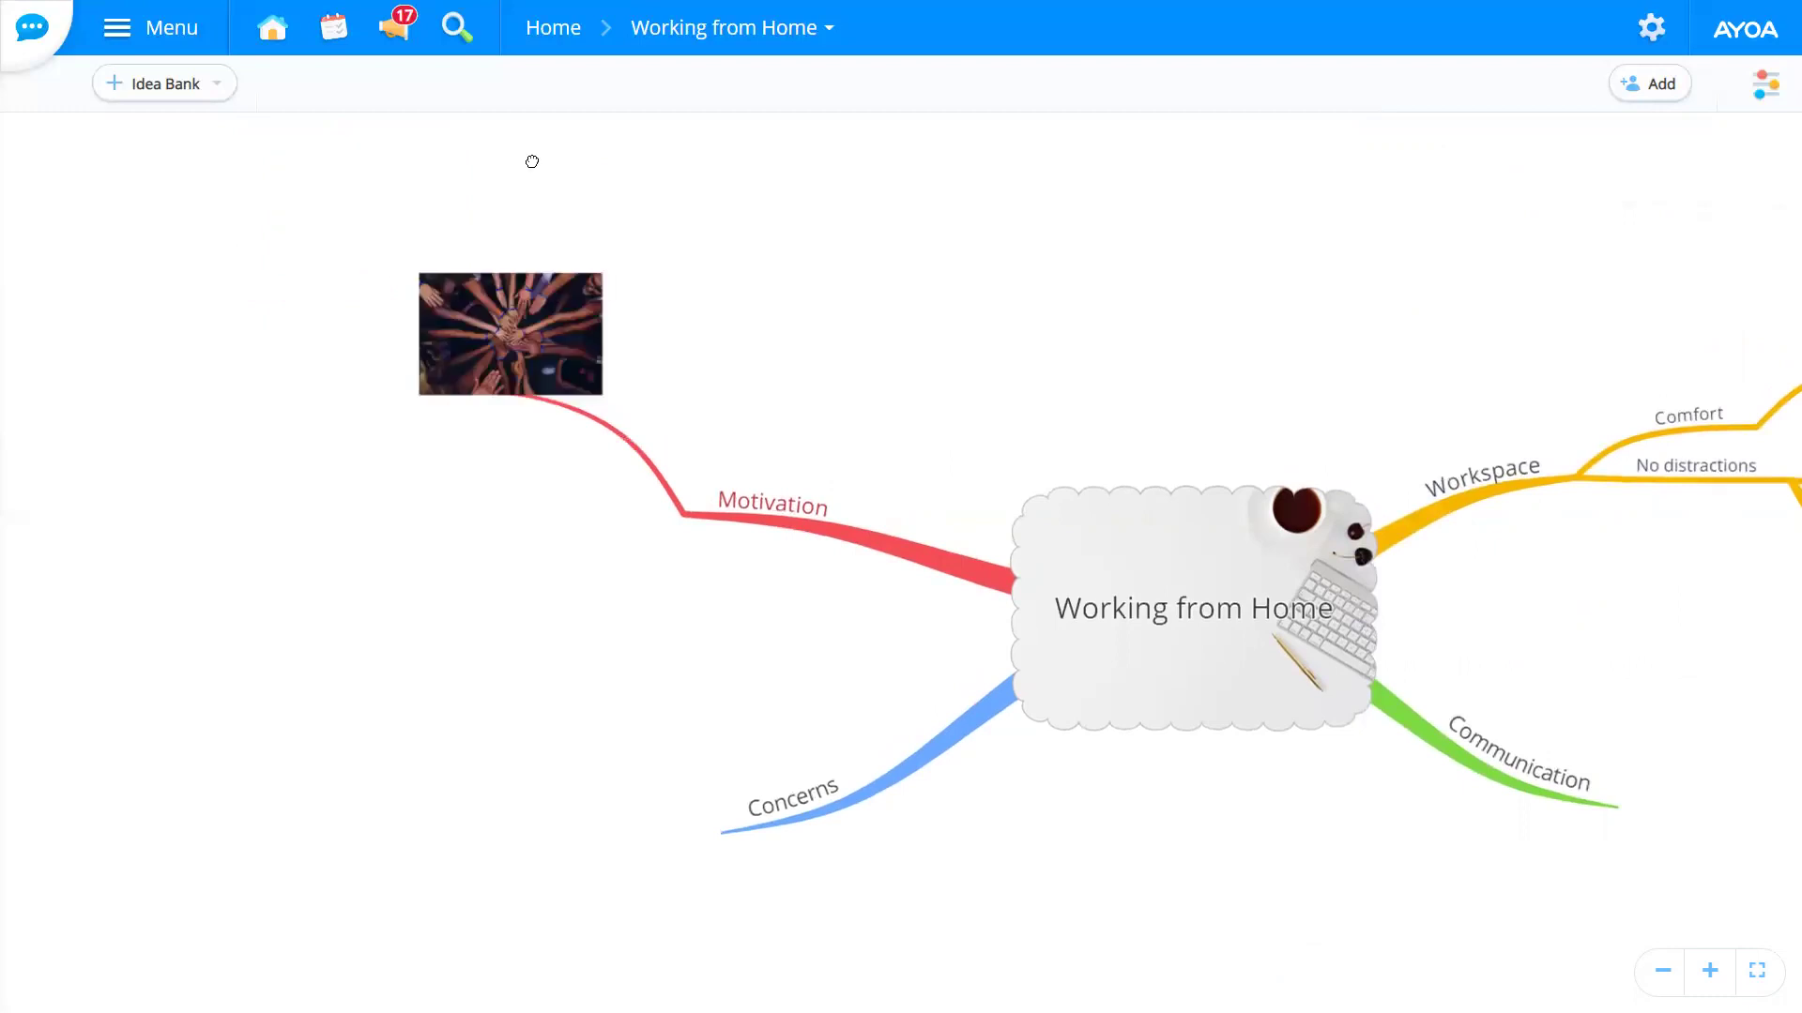
pyautogui.click(454, 276)
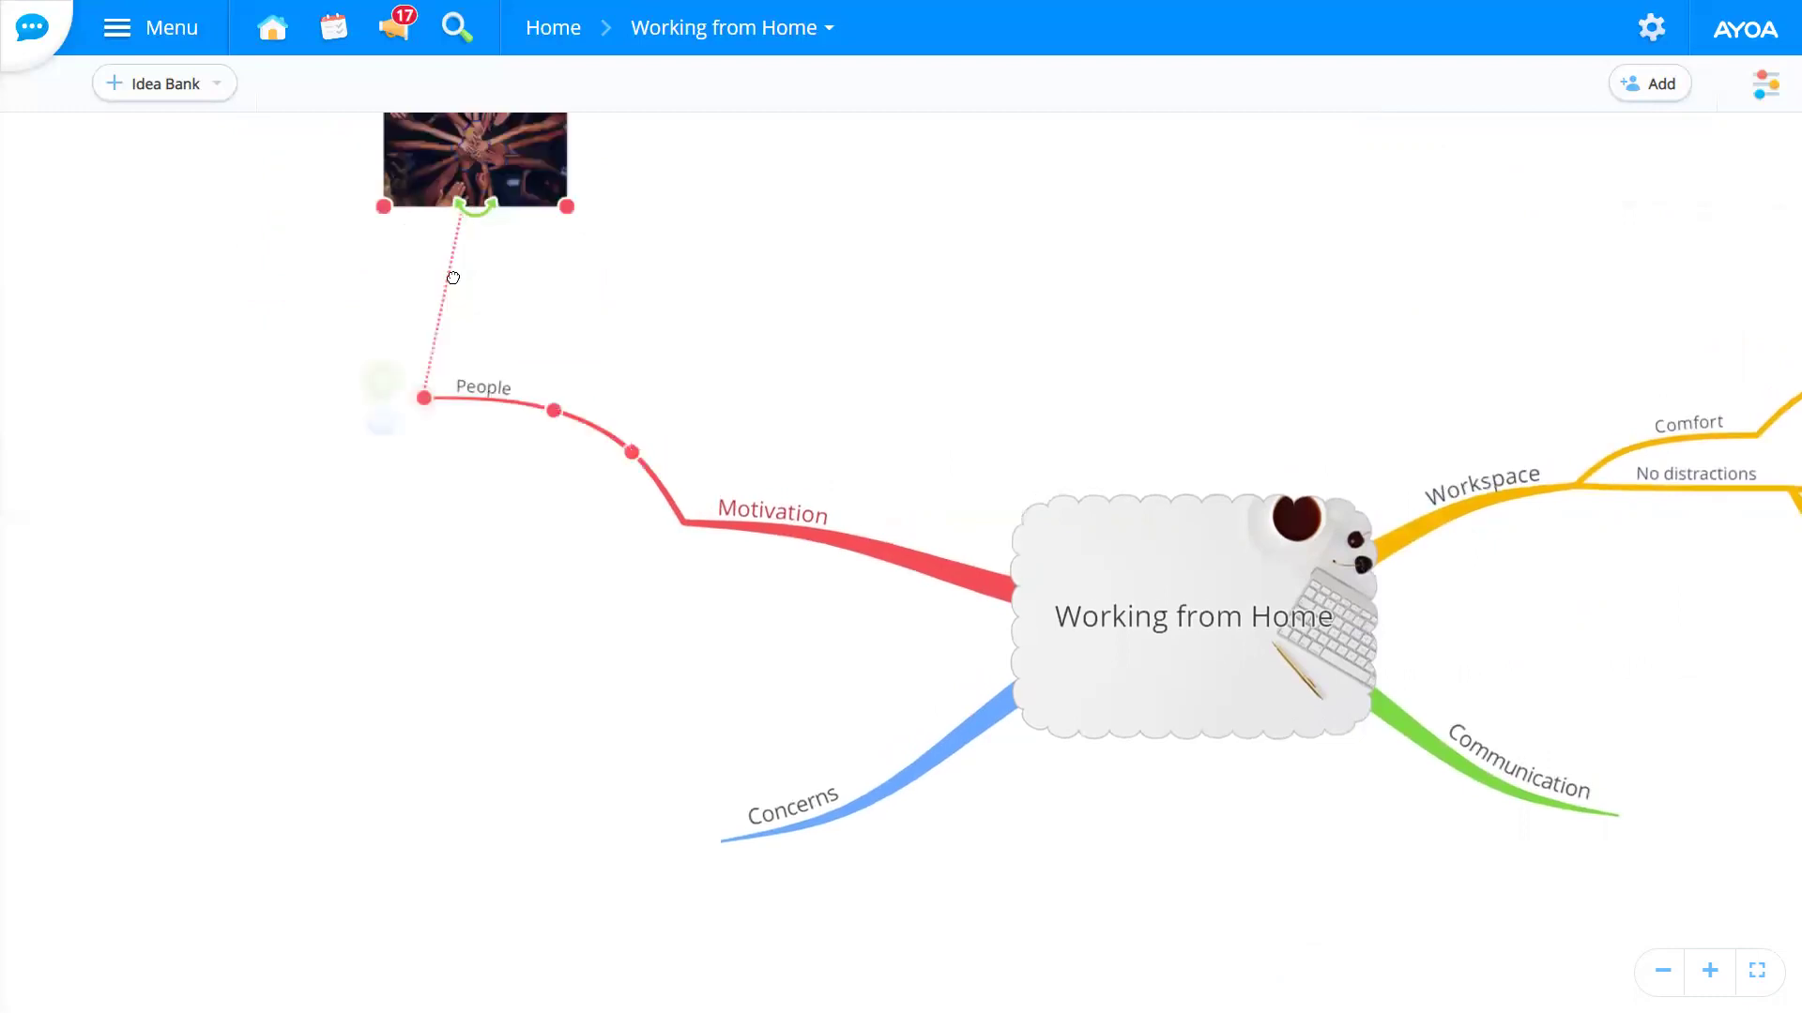
pyautogui.click(434, 319)
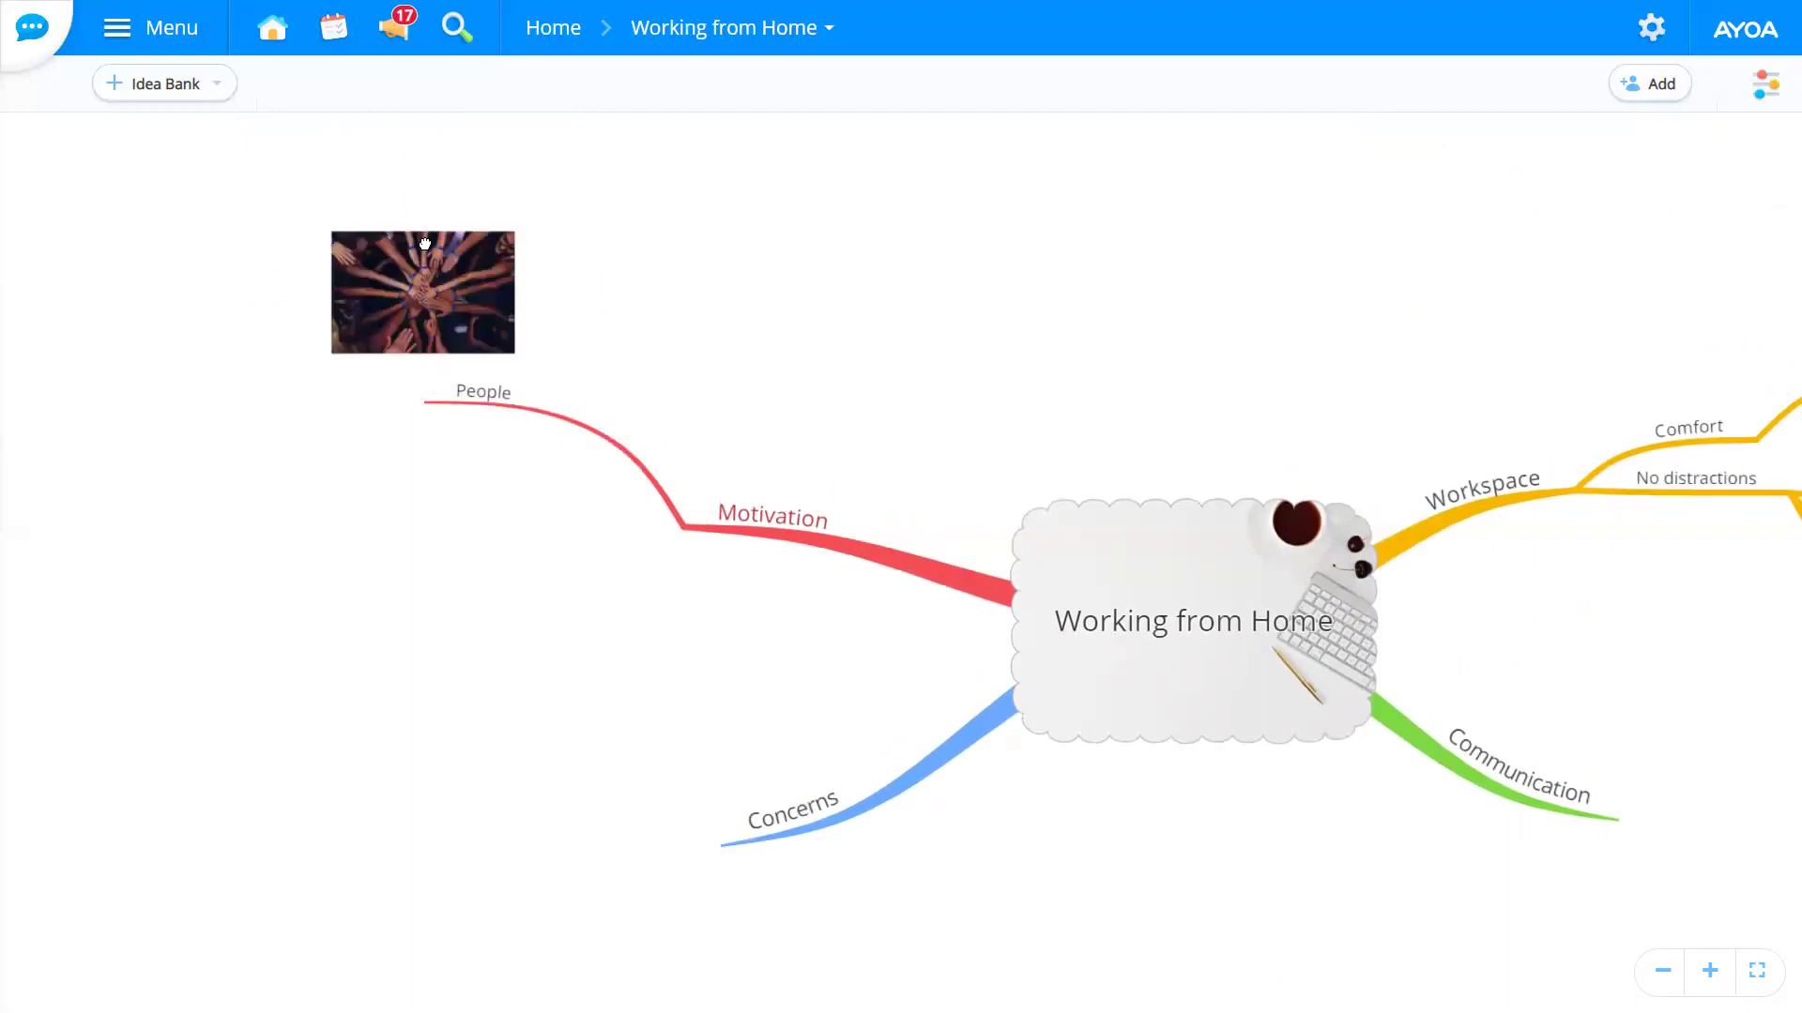
pyautogui.click(486, 227)
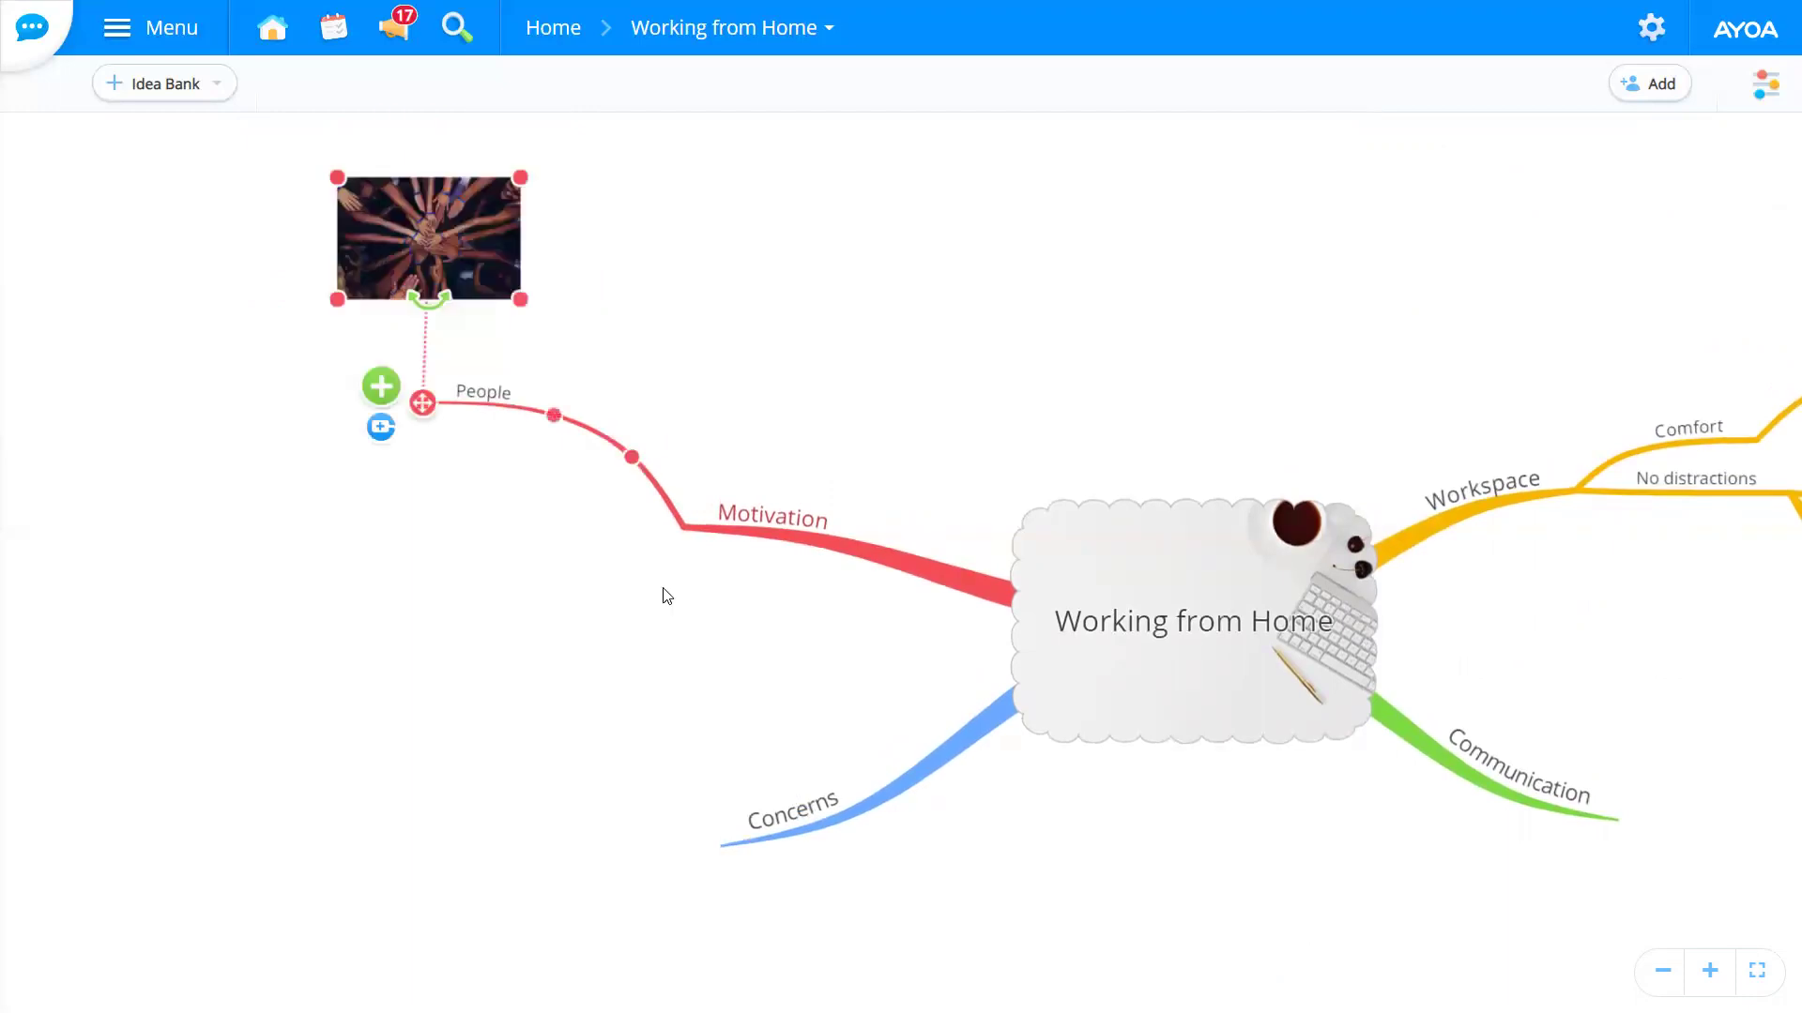
pyautogui.click(708, 555)
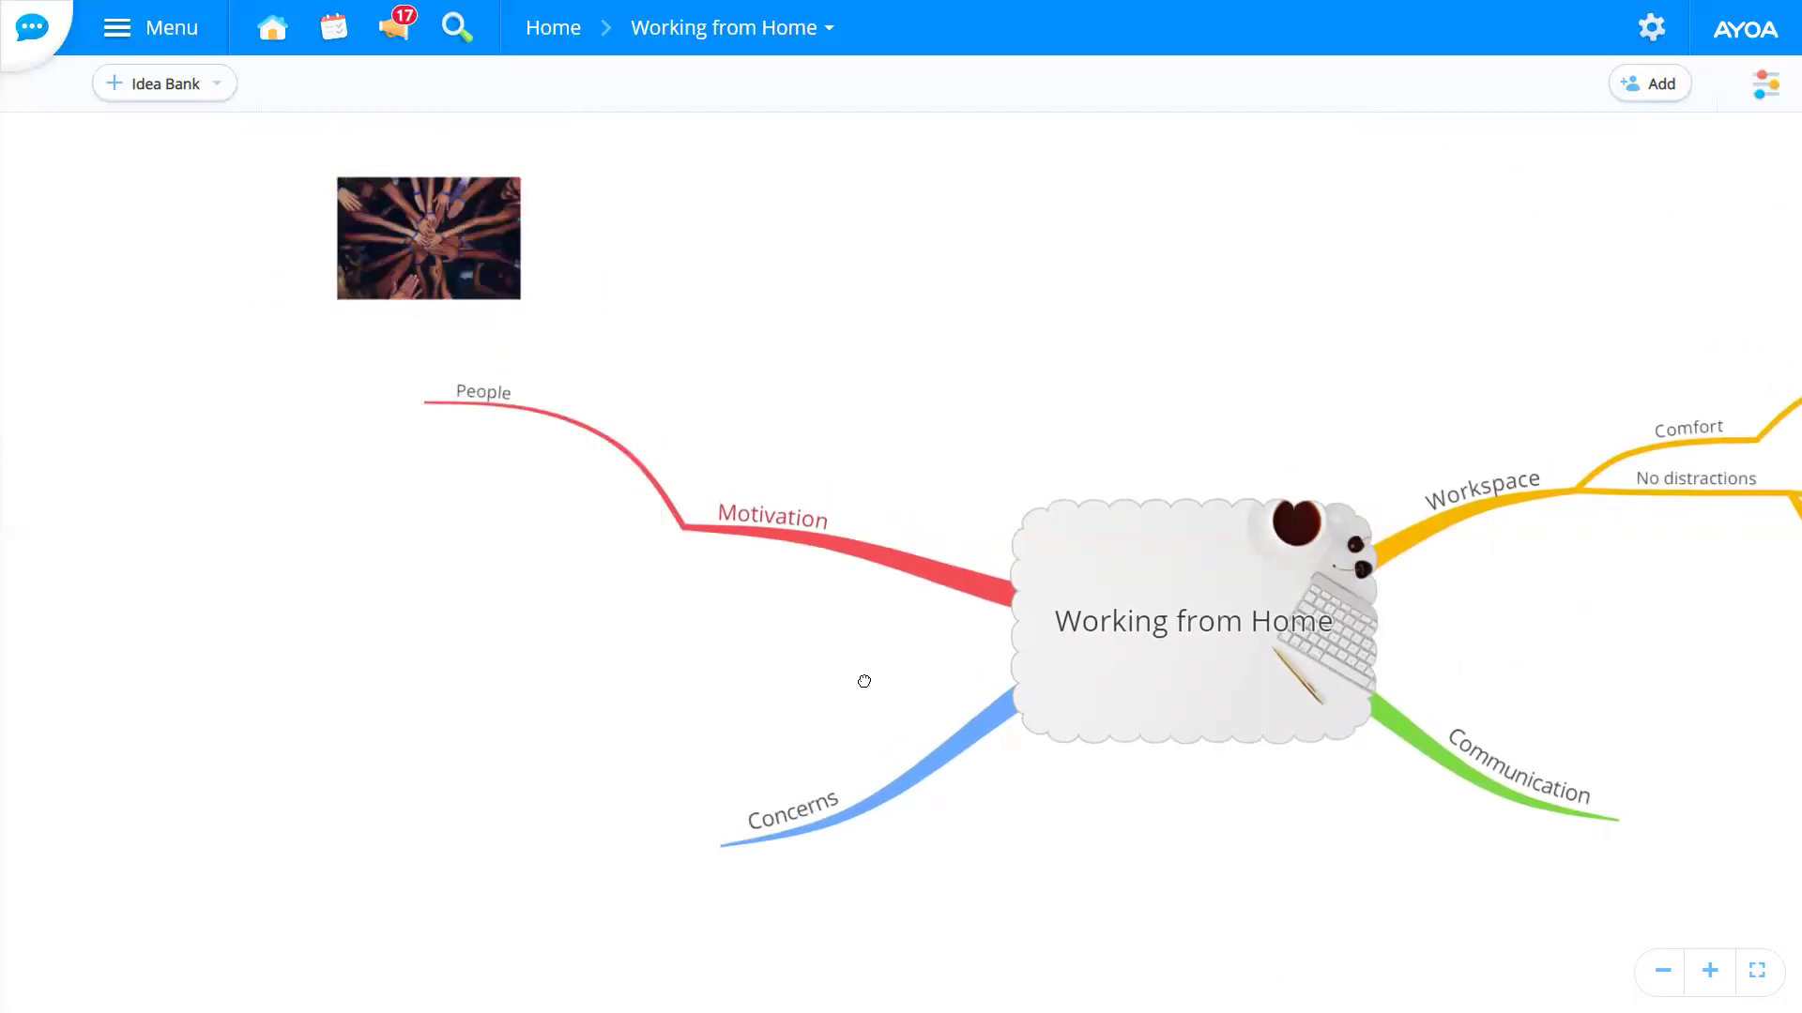
# Step: Give the People branch a speech-bubble box shape after trying the cloud and rounded shapes
pyautogui.hscroll(5, 967, 788)
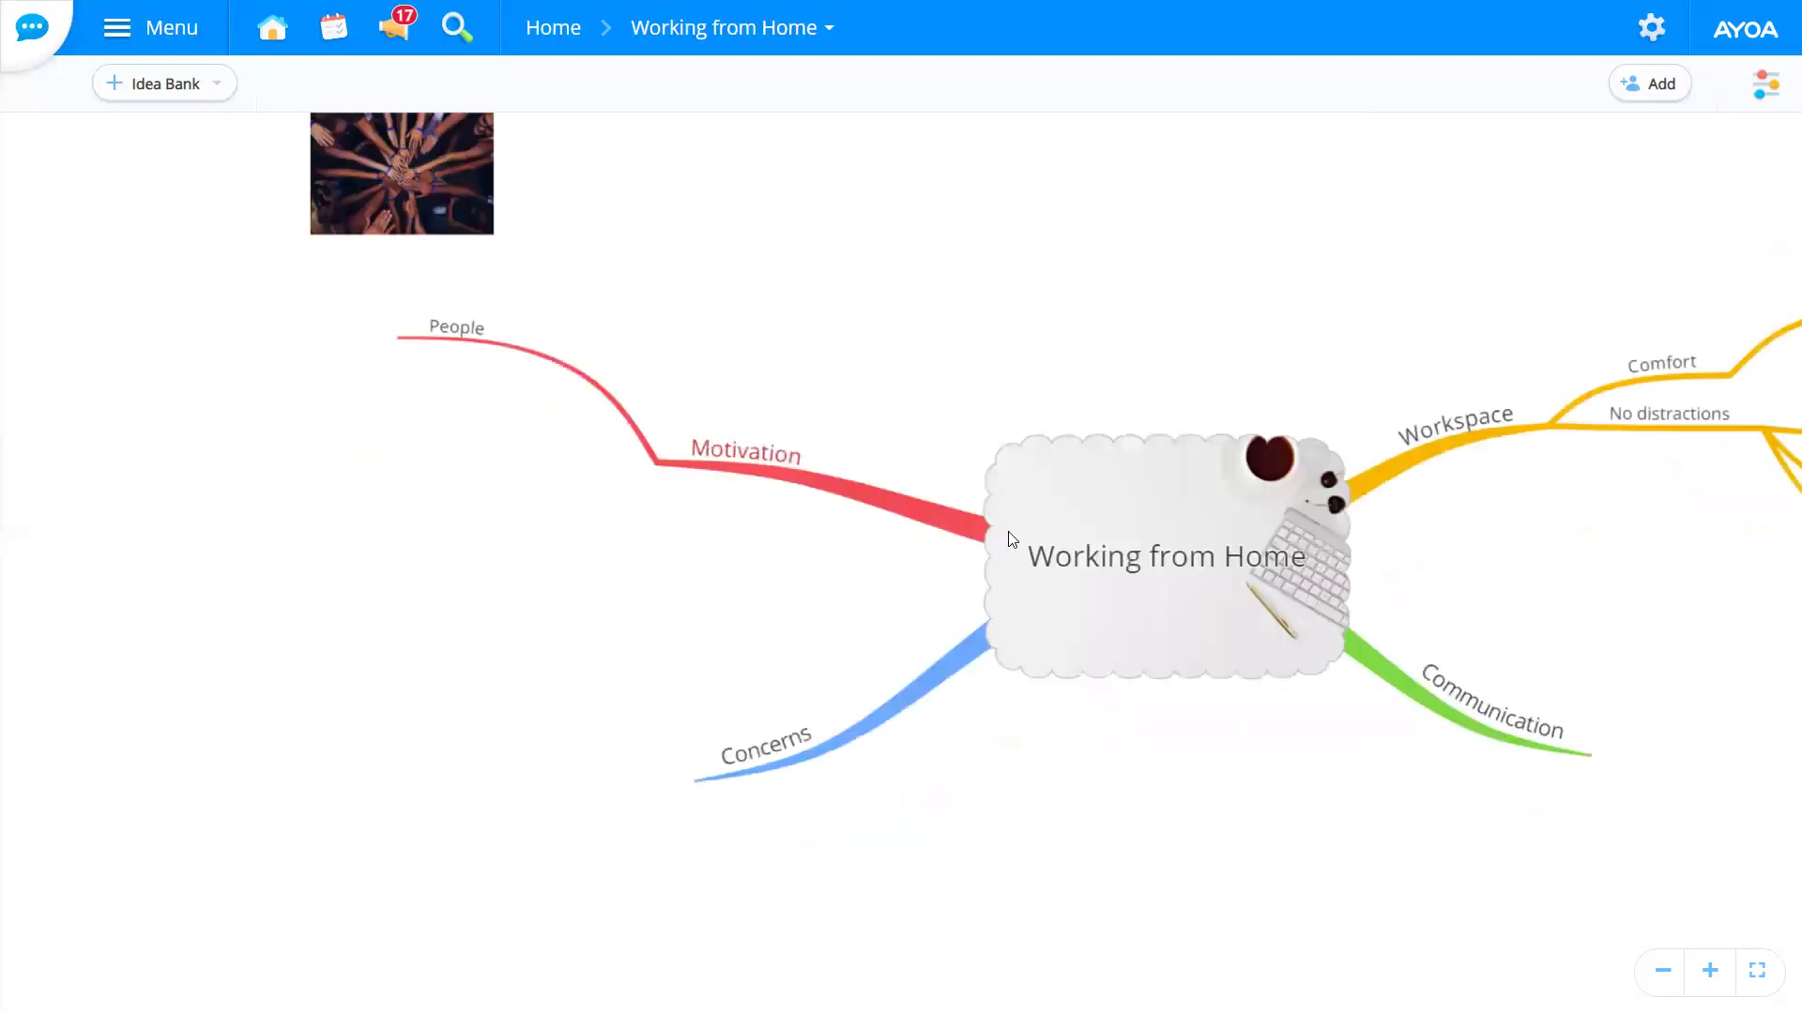
pyautogui.moveTo(922, 327); pyautogui.dragTo(760, 475)
pyautogui.click(456, 413)
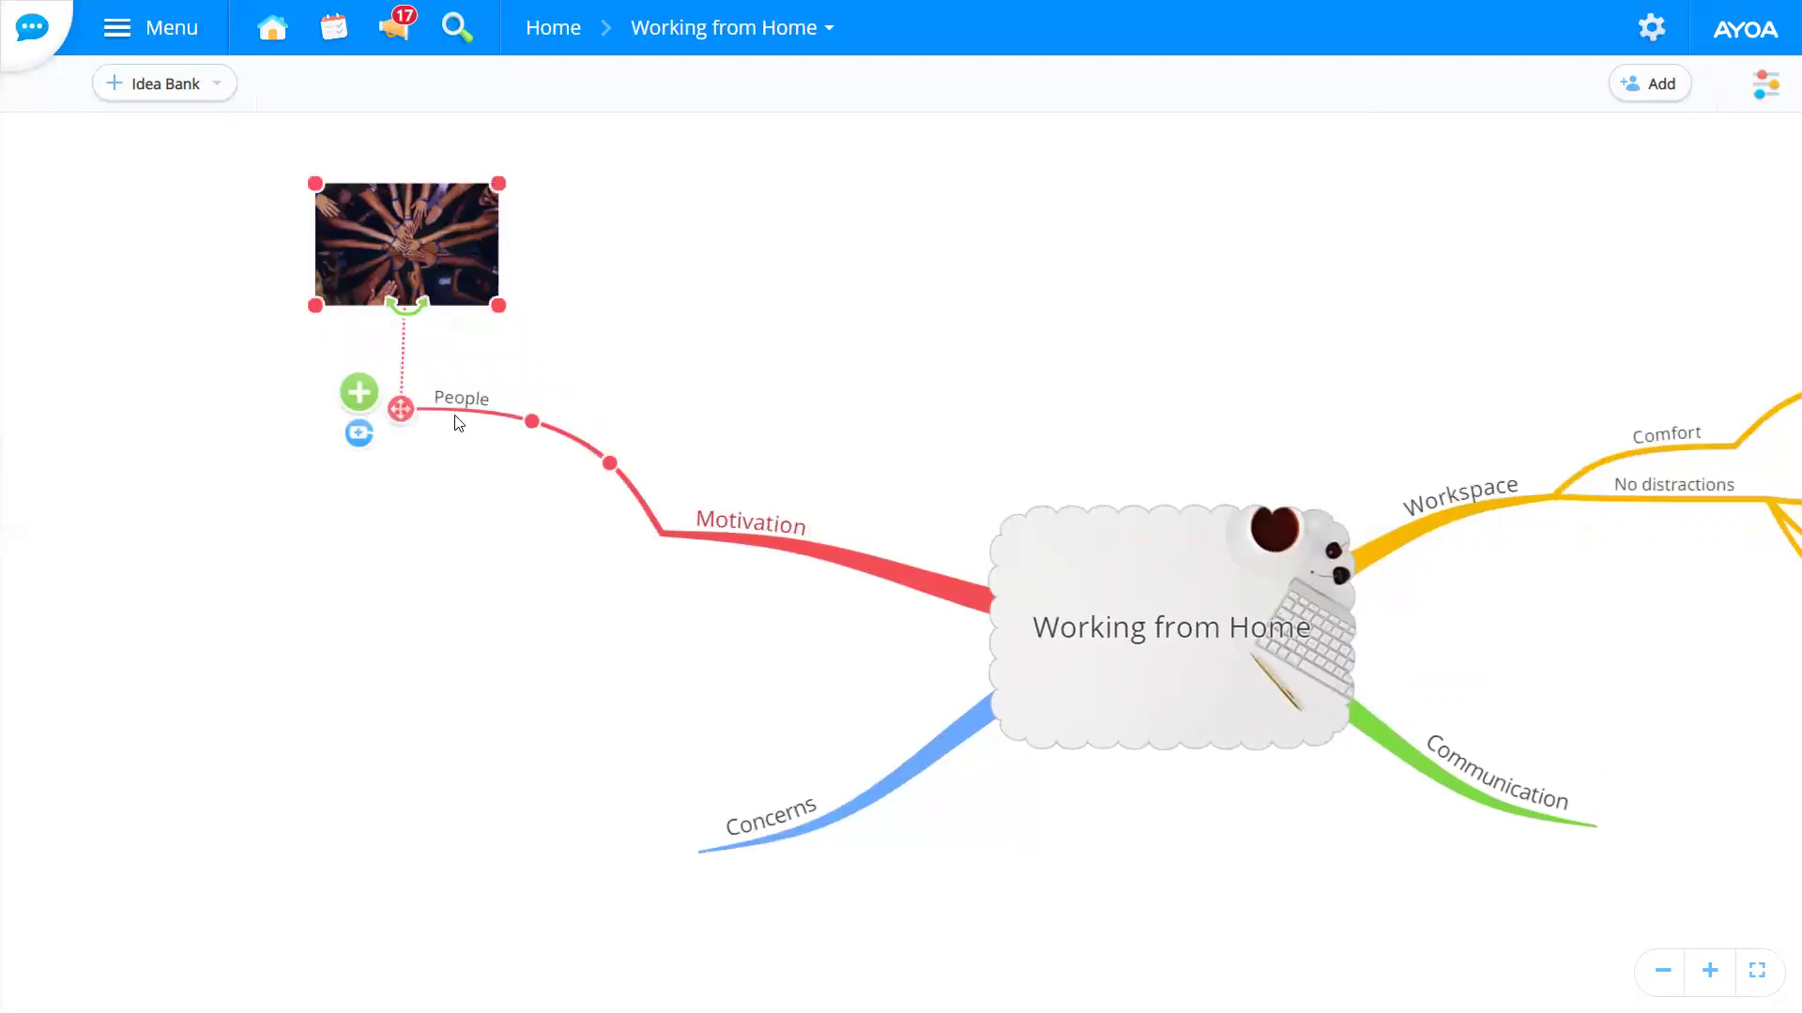
pyautogui.click(402, 368)
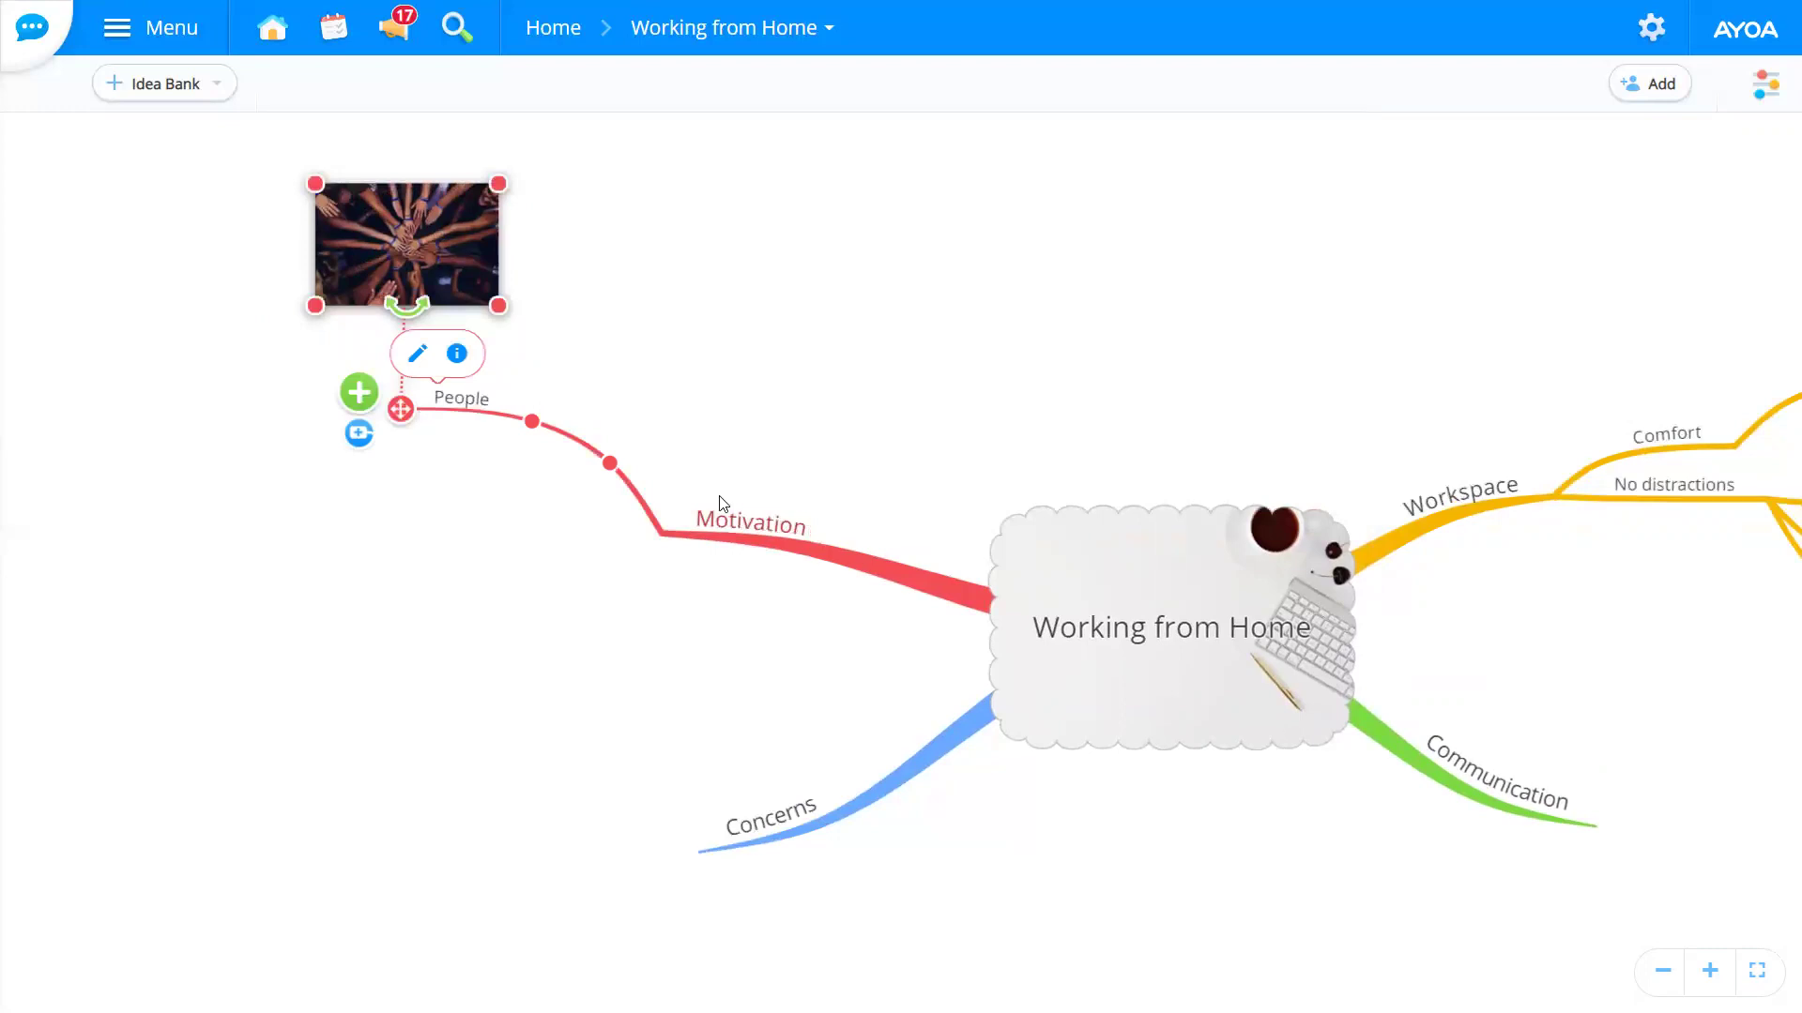
pyautogui.click(457, 354)
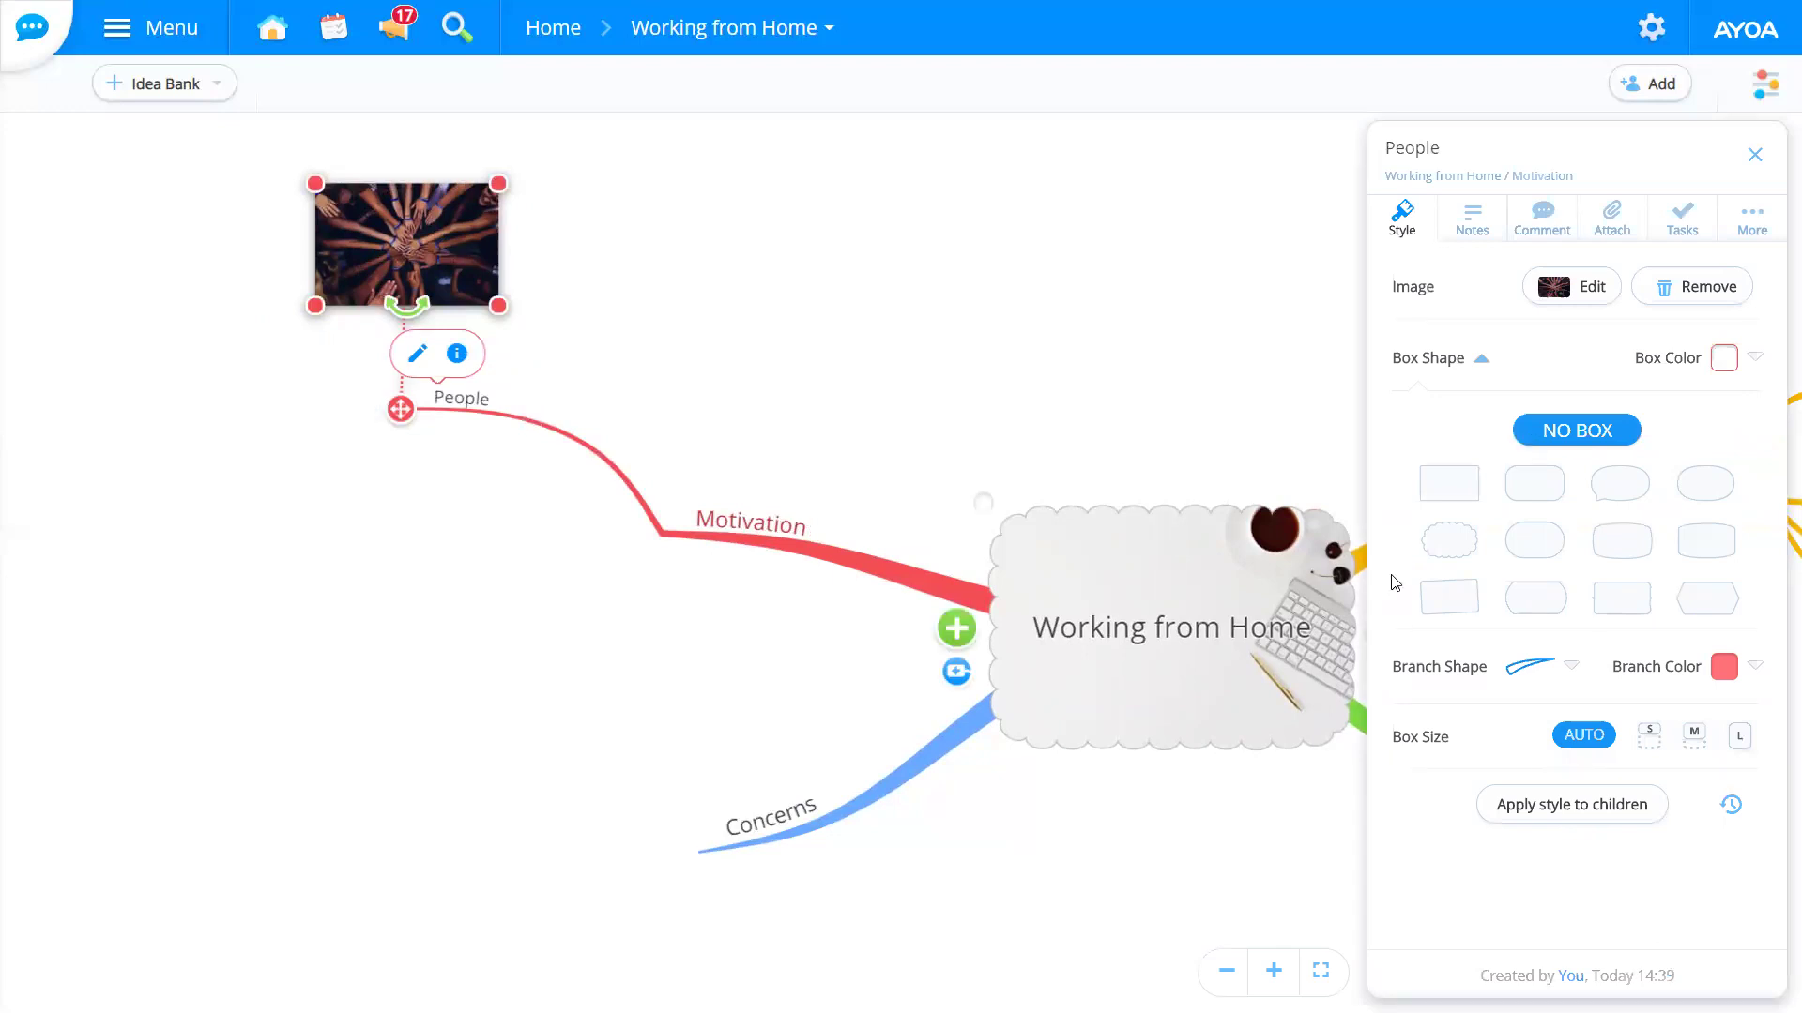
pyautogui.click(1449, 545)
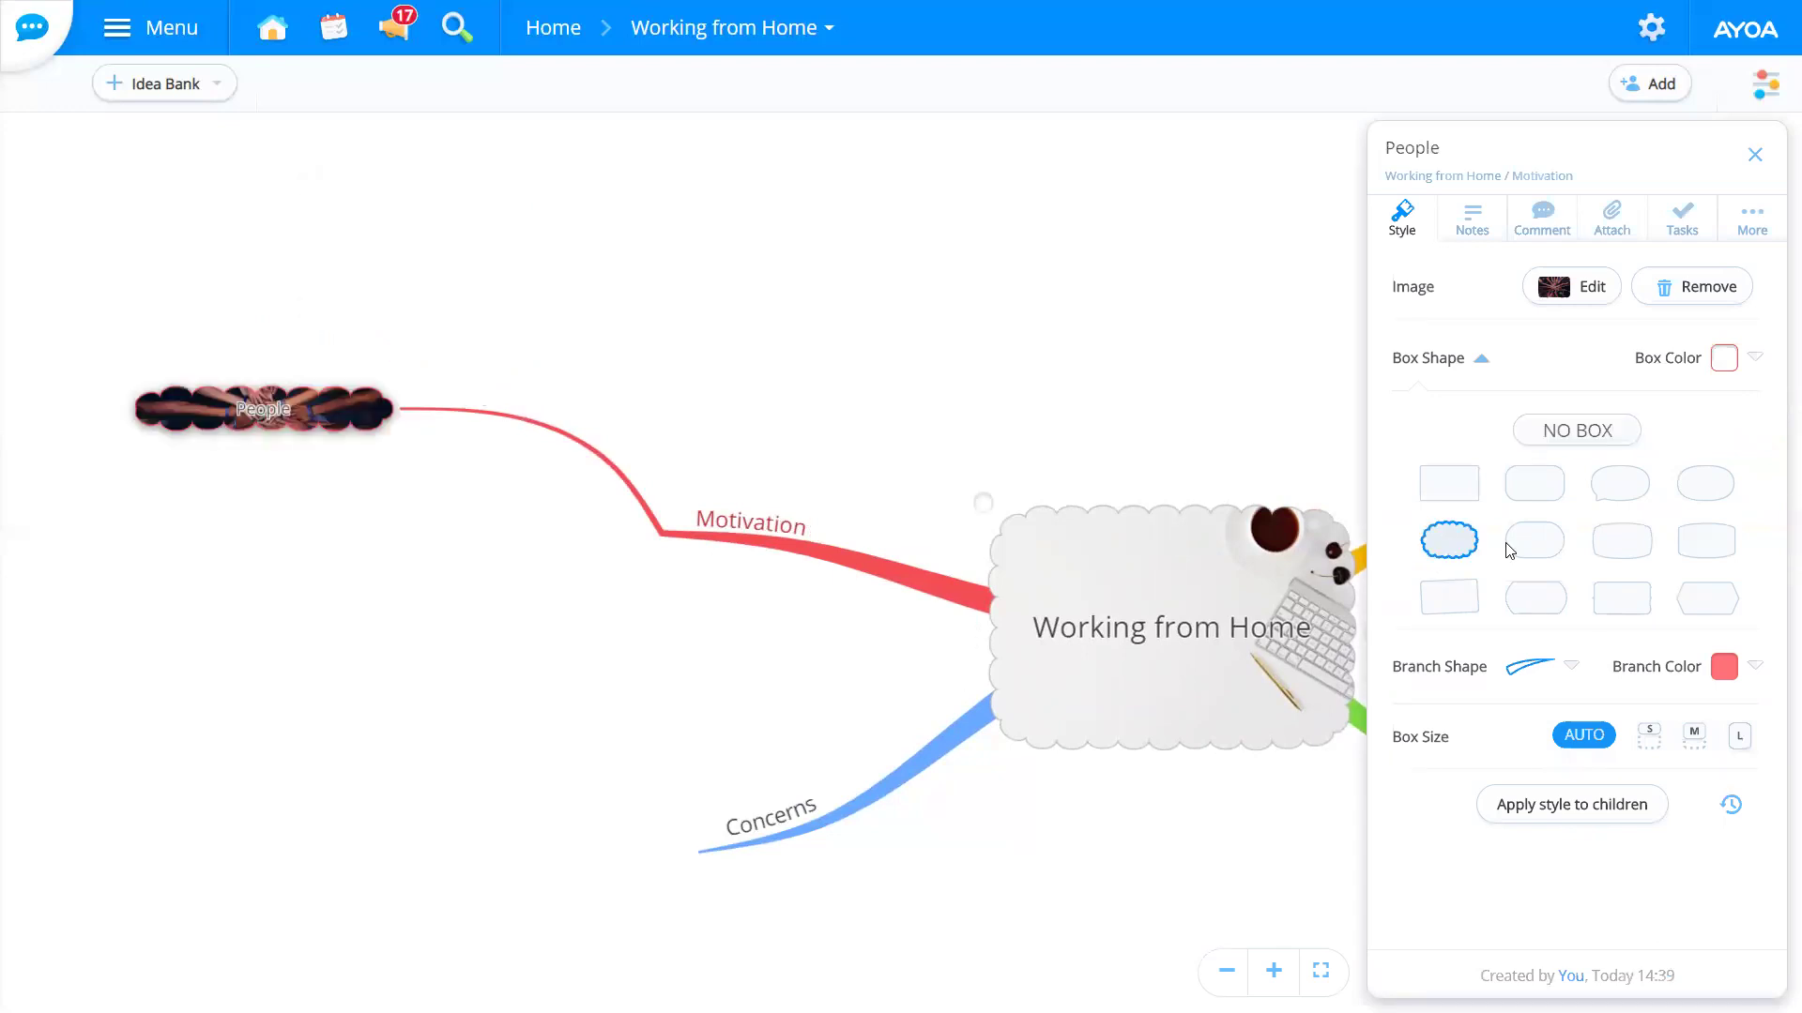
pyautogui.click(1546, 495)
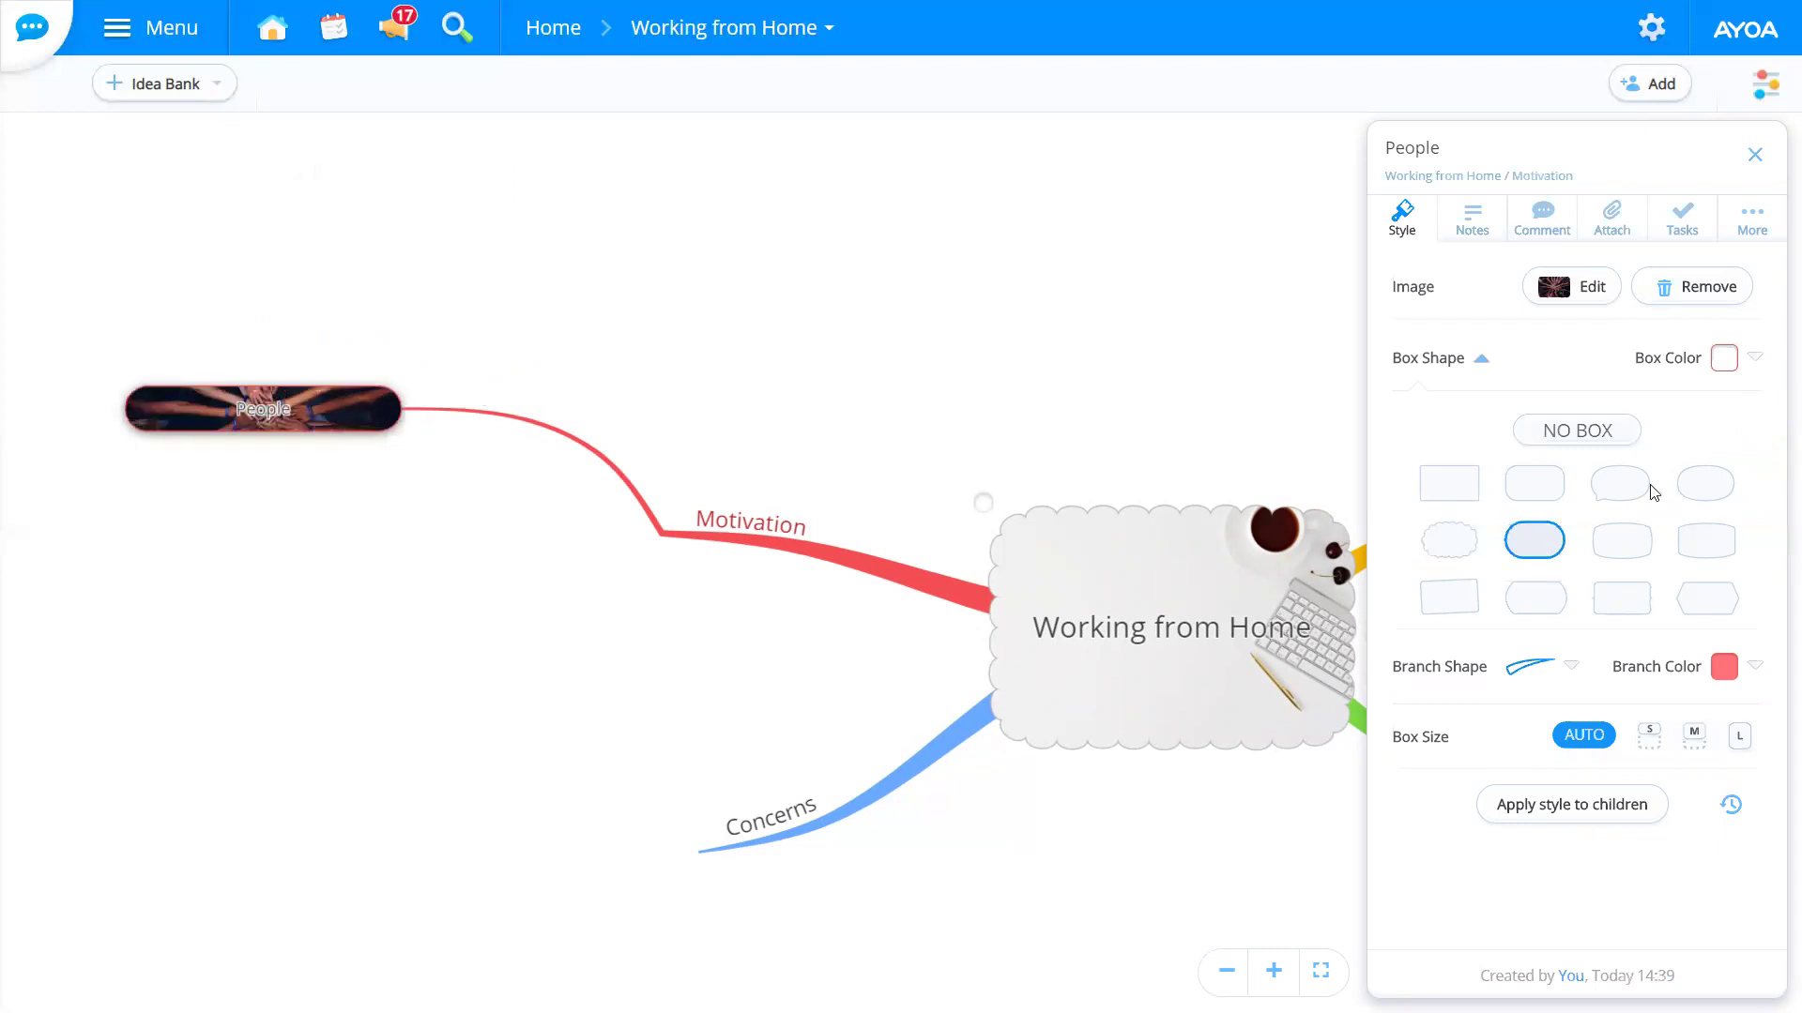
pyautogui.click(1619, 486)
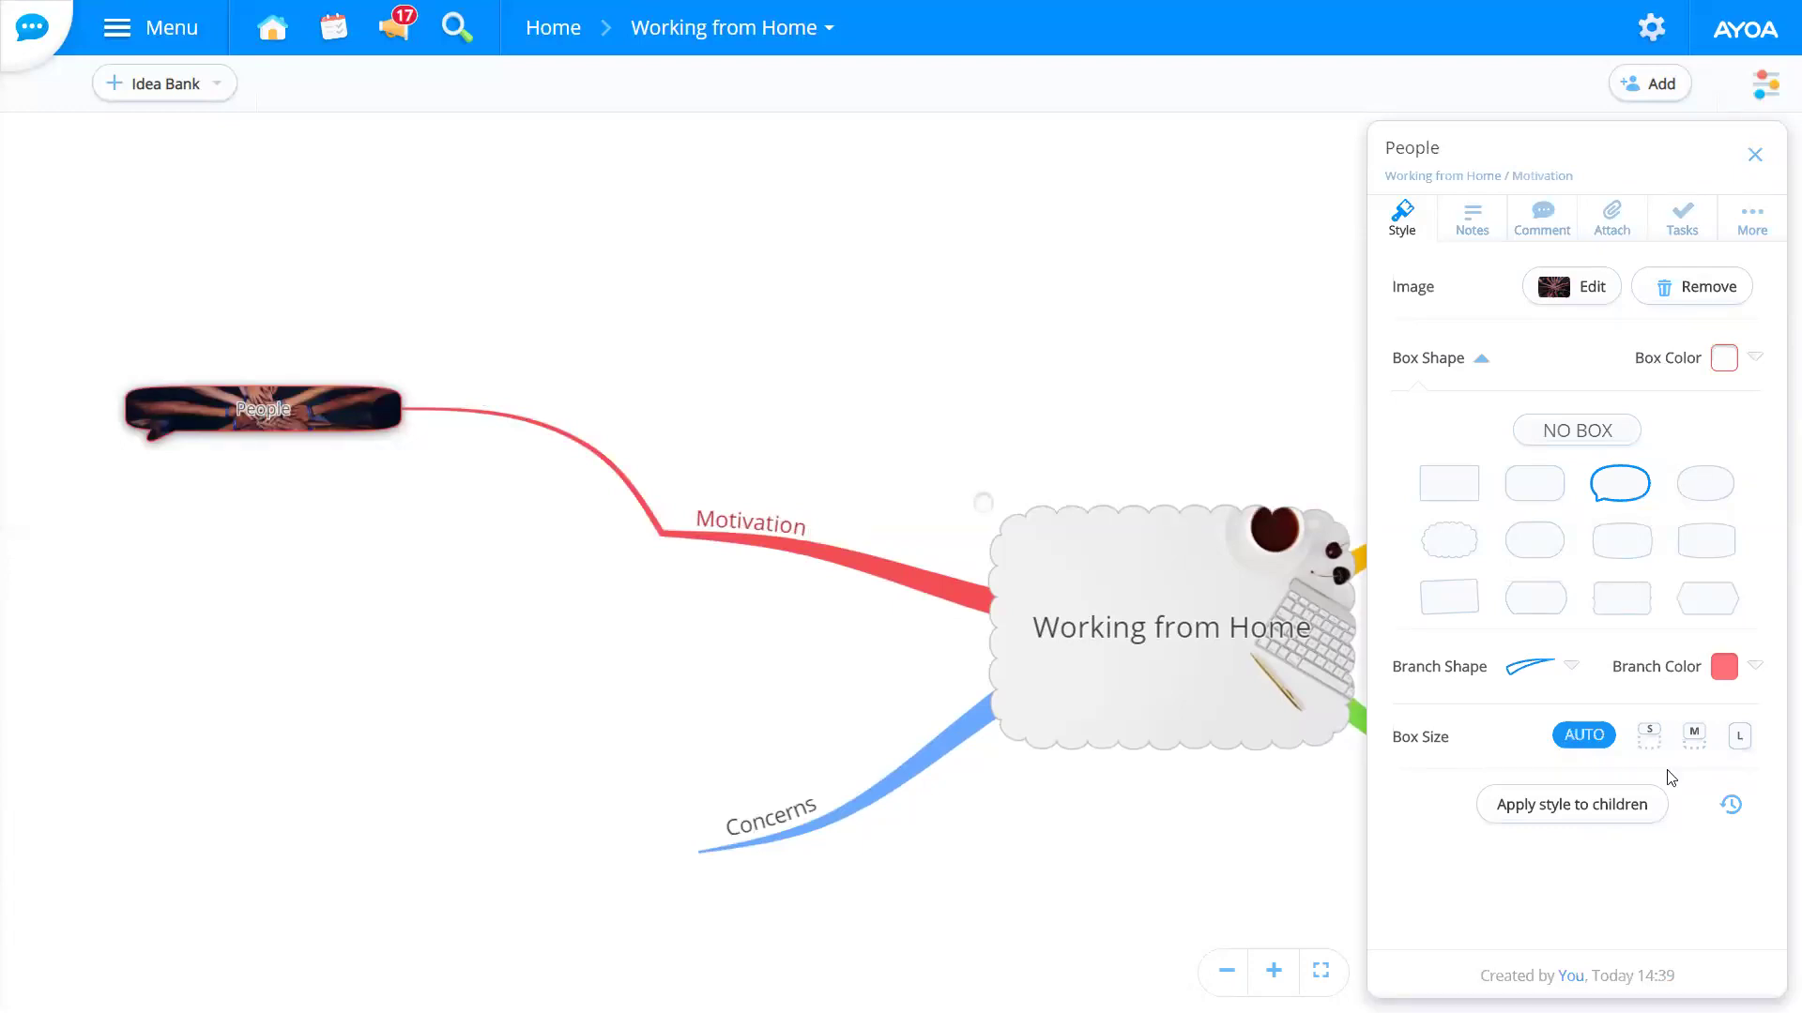
# Step: Set the People box size to large and apply its photo as the cover image with text on branches hidden
pyautogui.click(1693, 751)
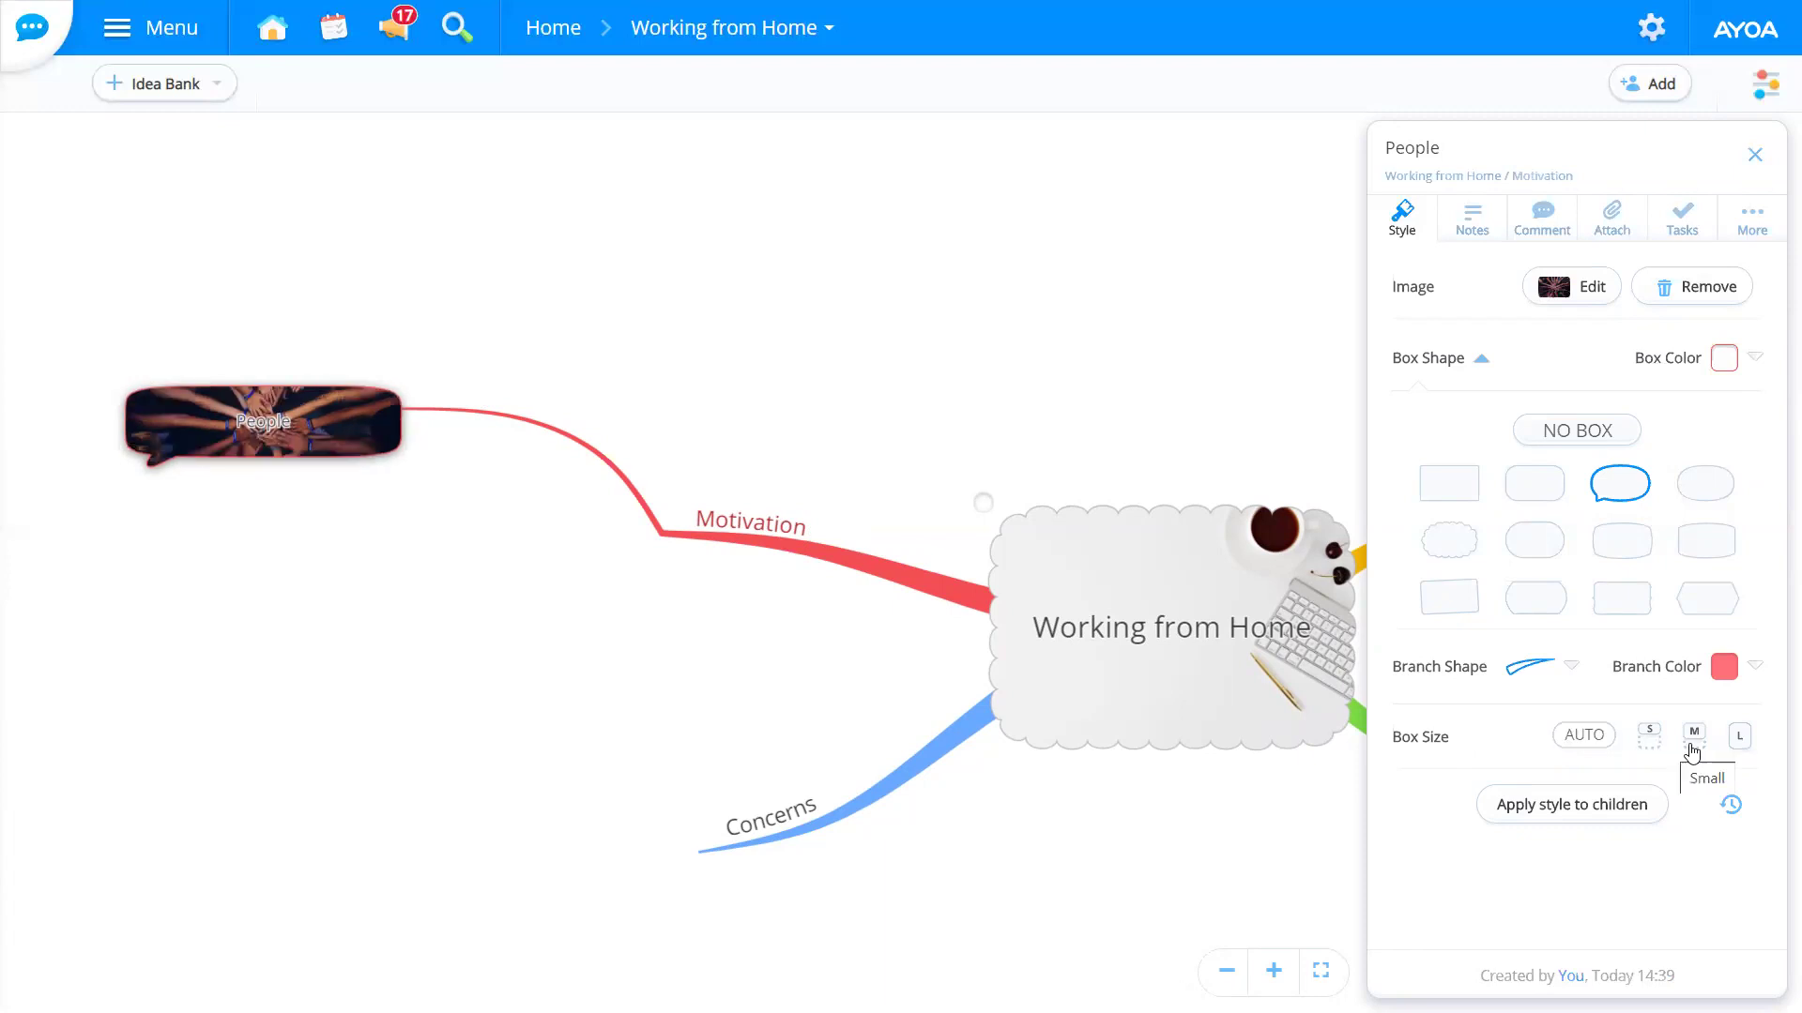
pyautogui.click(1693, 751)
pyautogui.click(1737, 743)
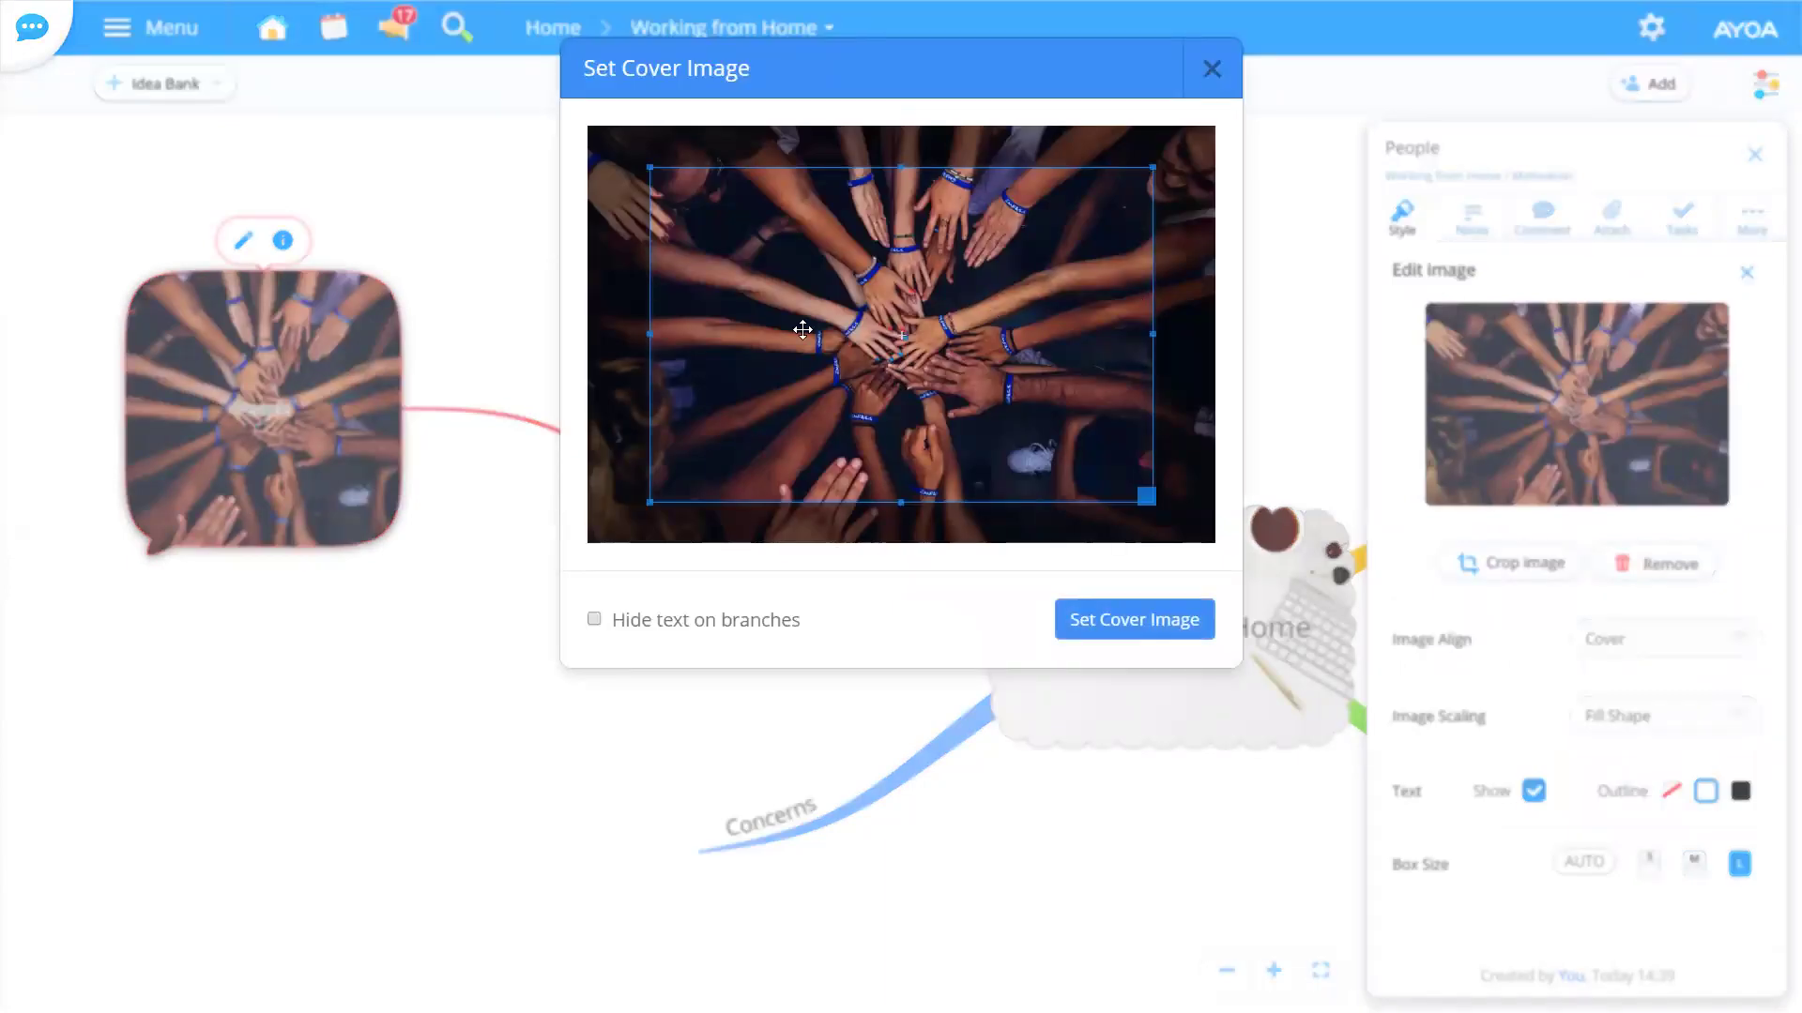
pyautogui.click(596, 620)
pyautogui.click(1152, 629)
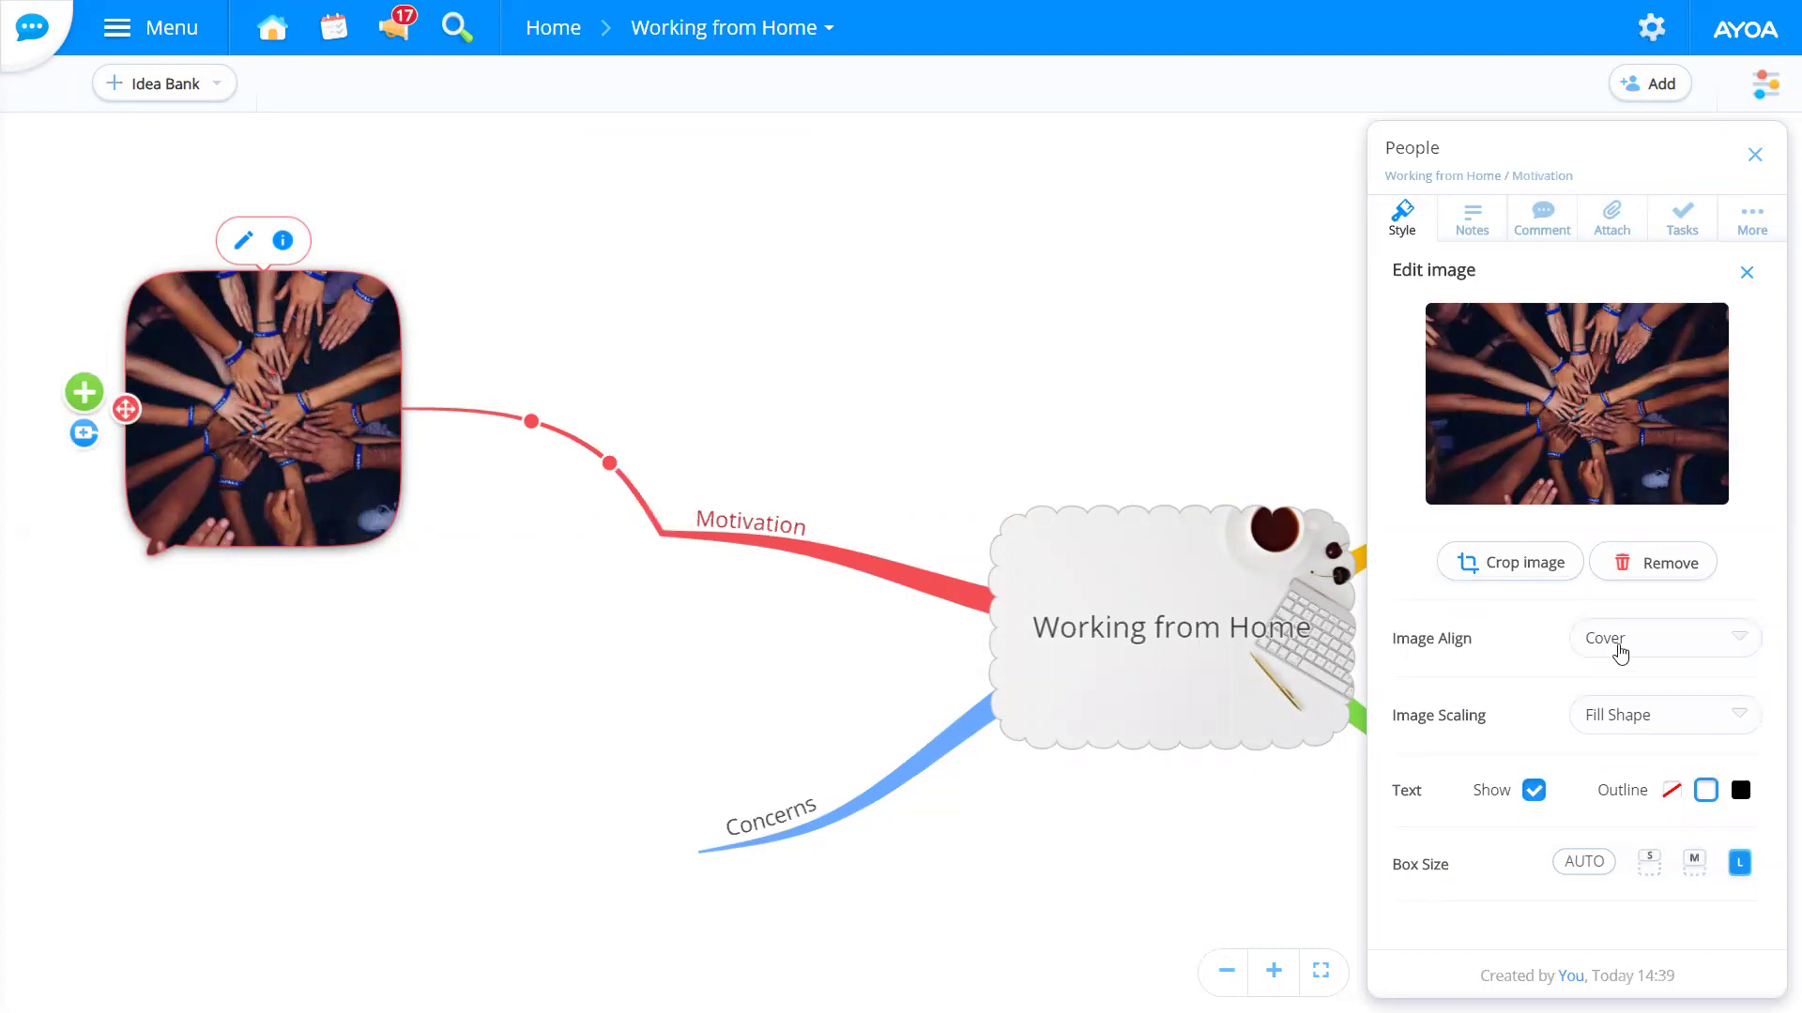
# Step: Change the People image alignment from cover to left and finally to right, using the largest image size
pyautogui.click(1625, 651)
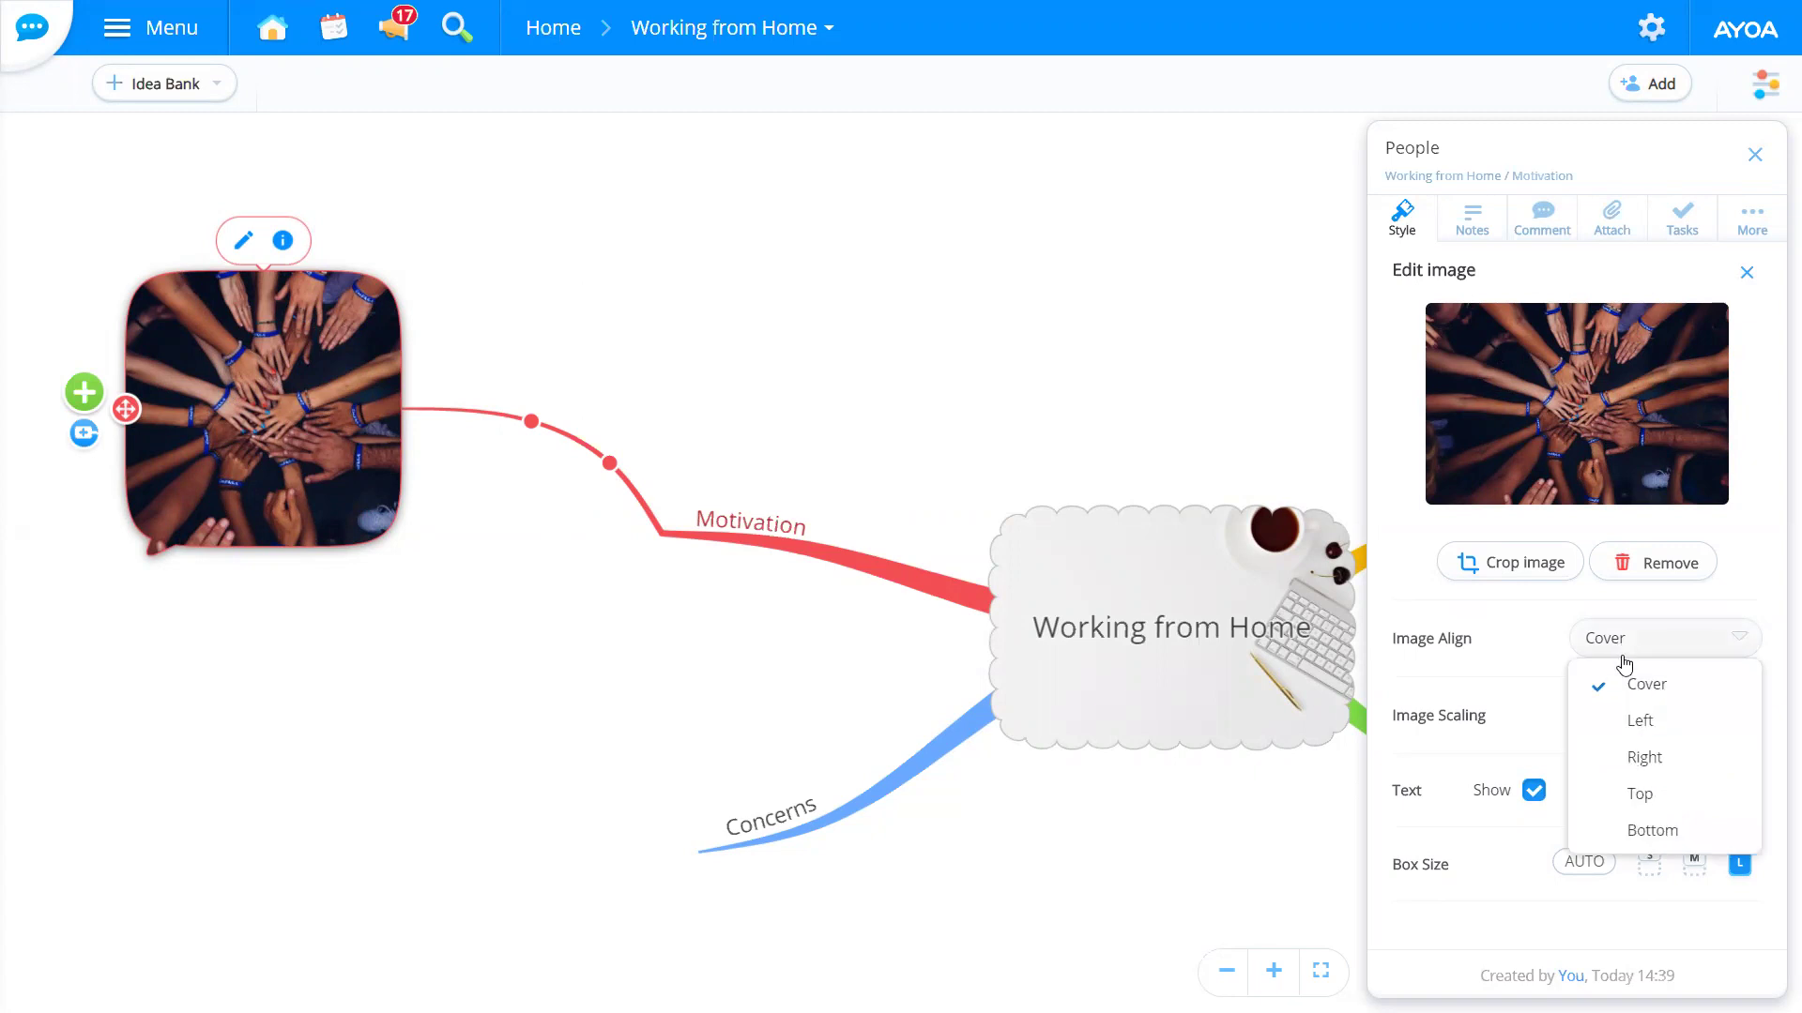
pyautogui.click(1634, 724)
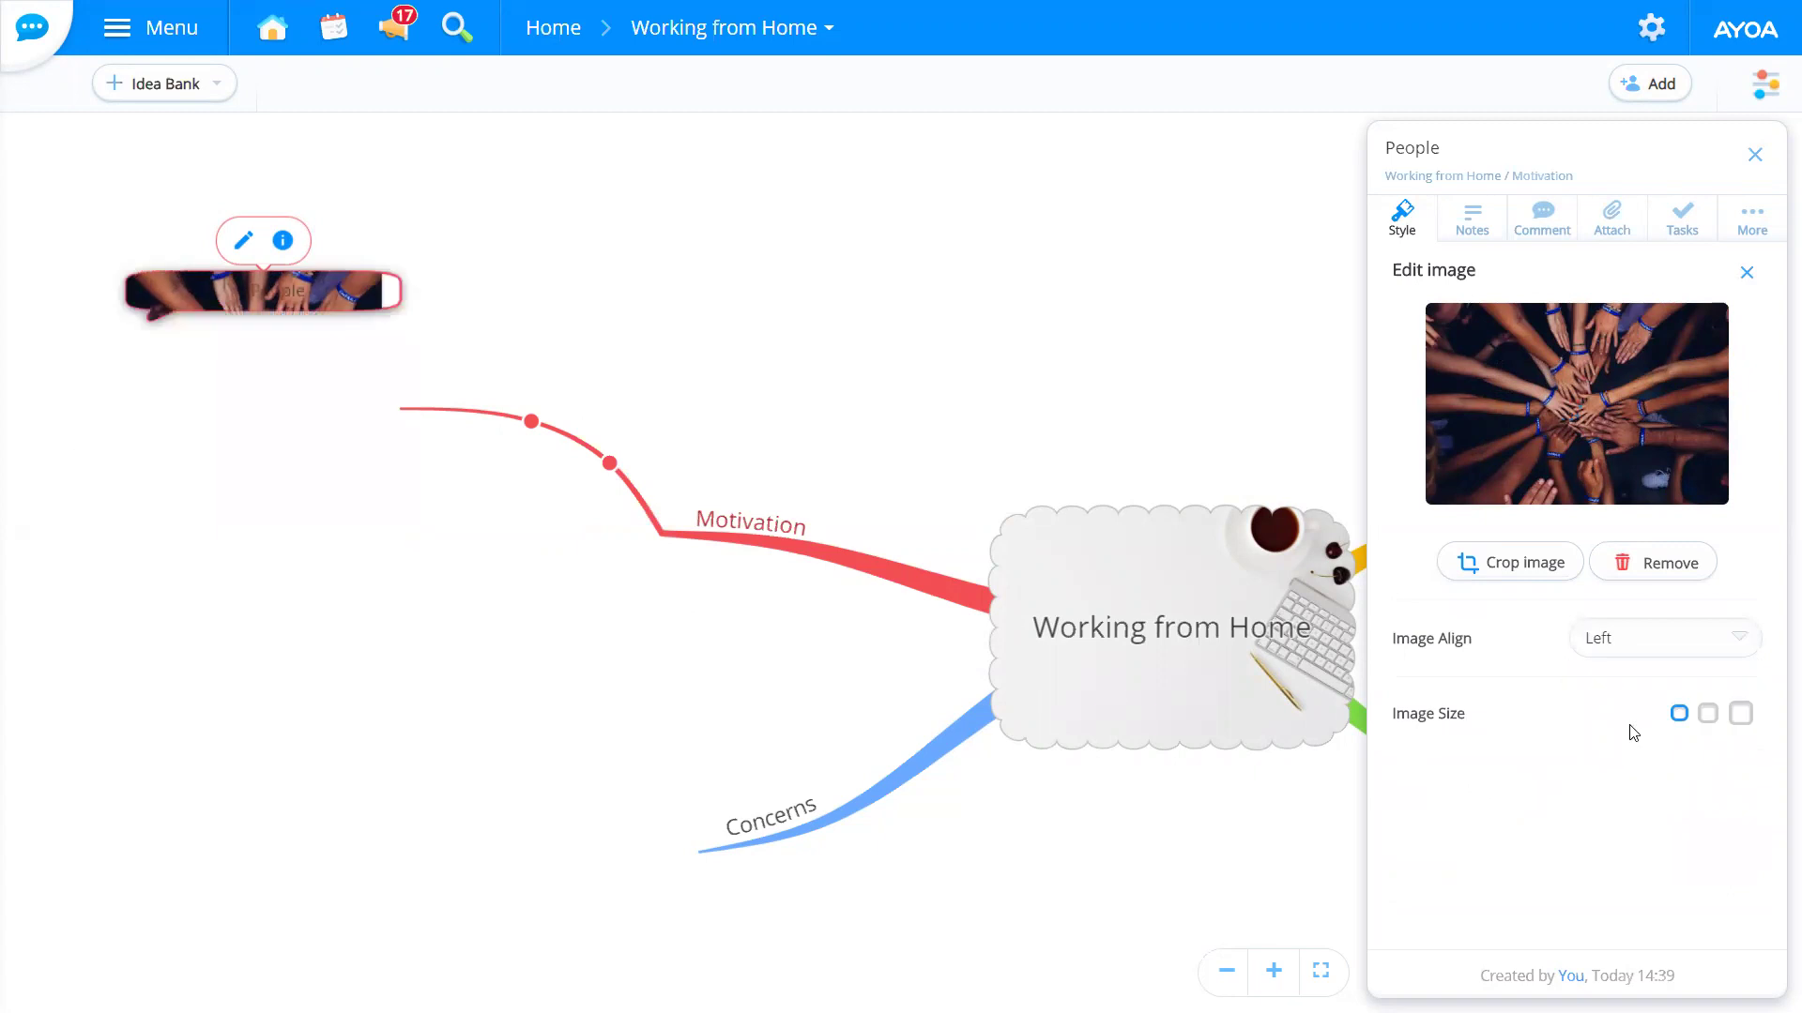
pyautogui.click(1637, 638)
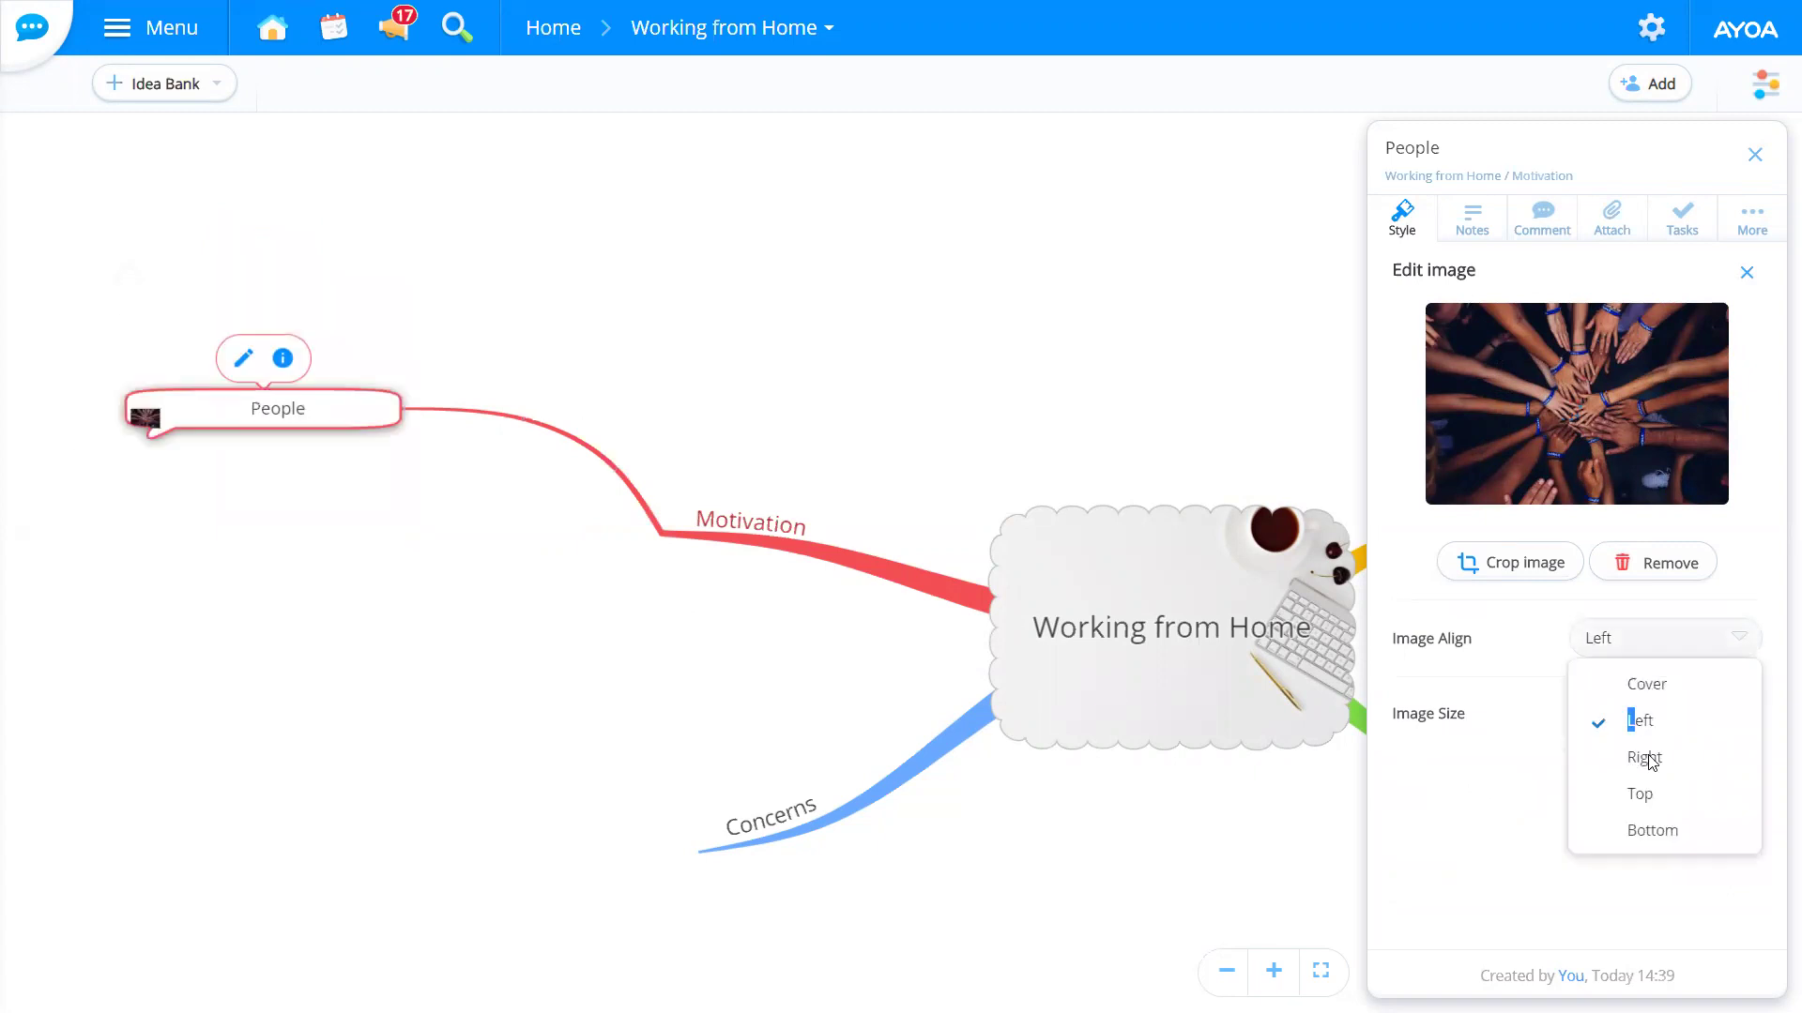
pyautogui.click(1626, 751)
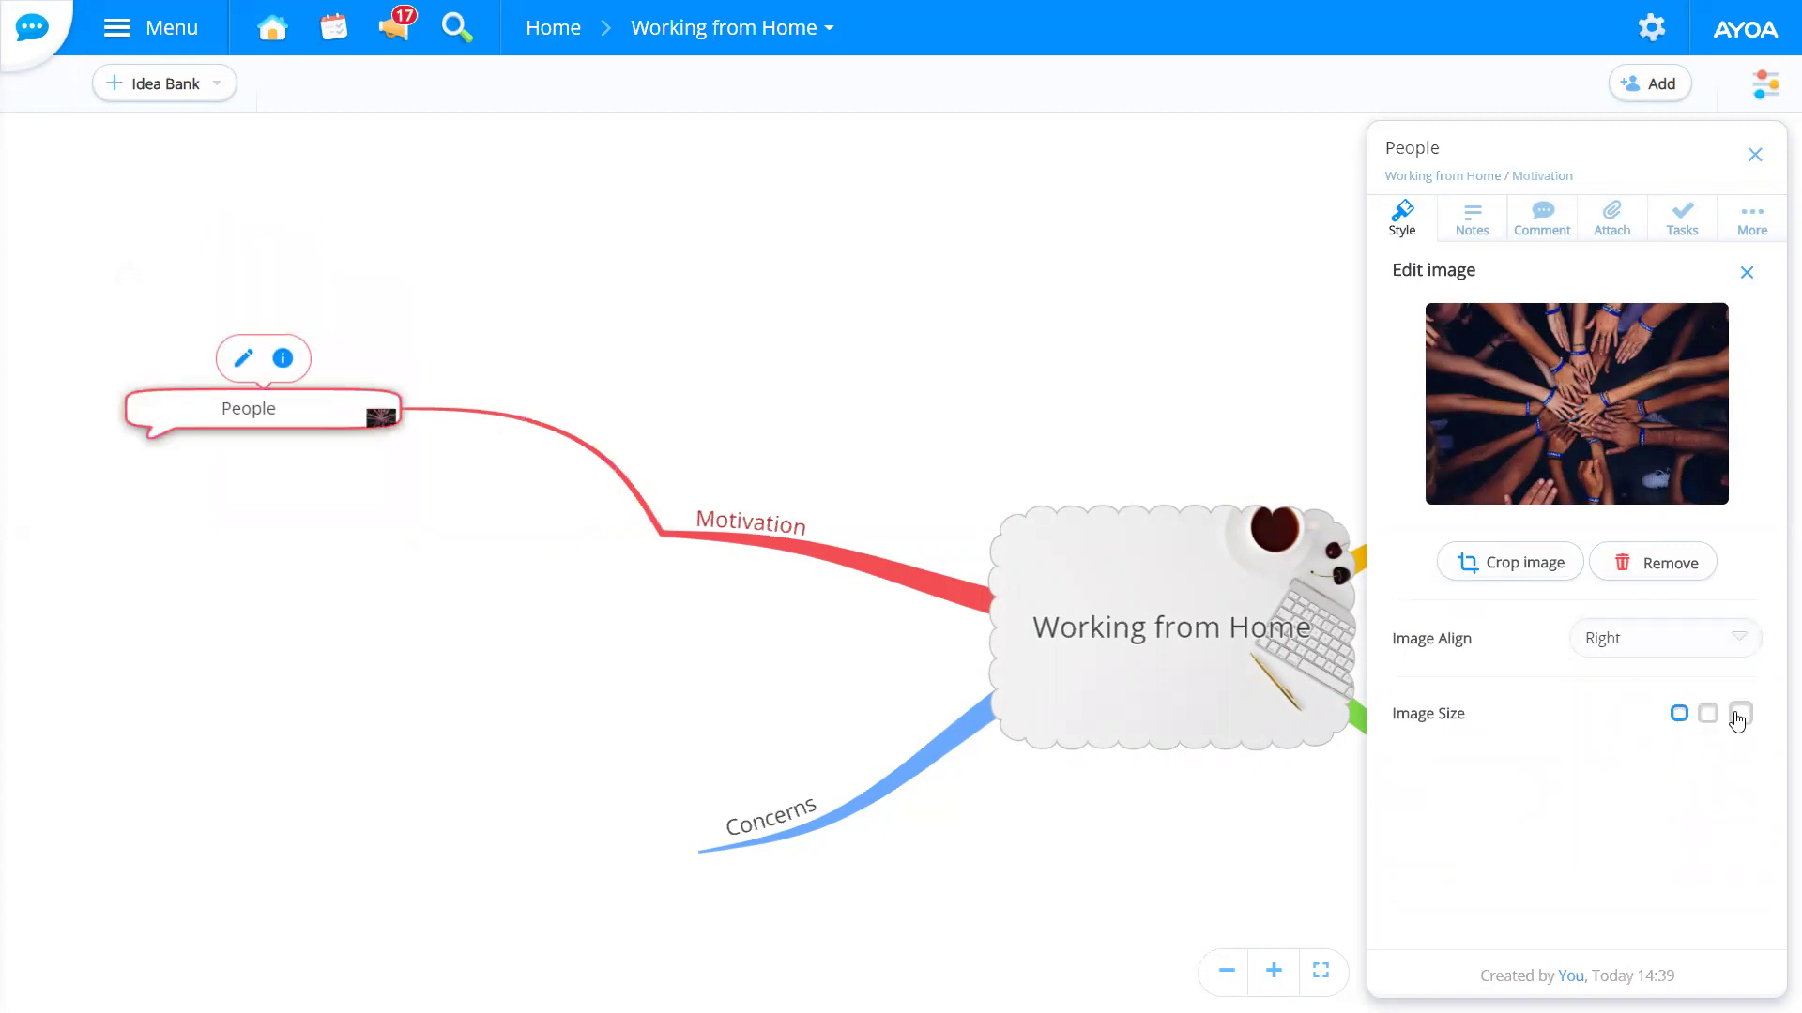
pyautogui.click(1739, 715)
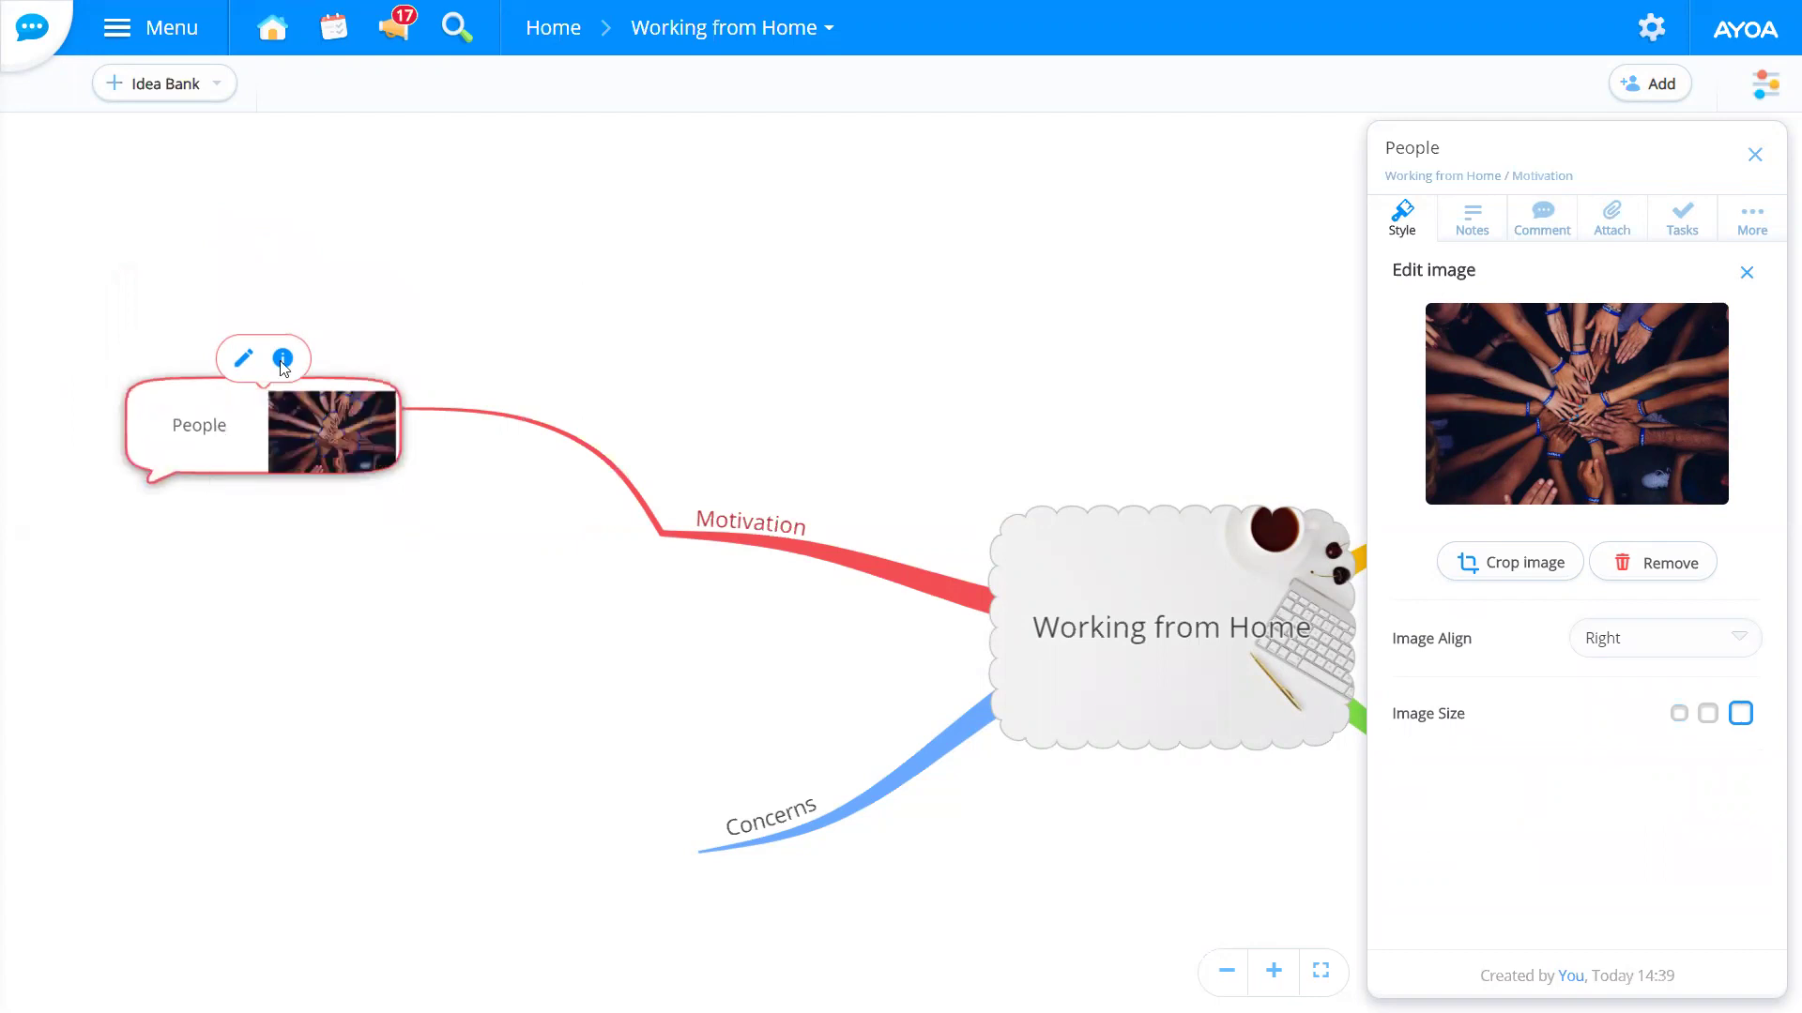
pyautogui.click(1707, 714)
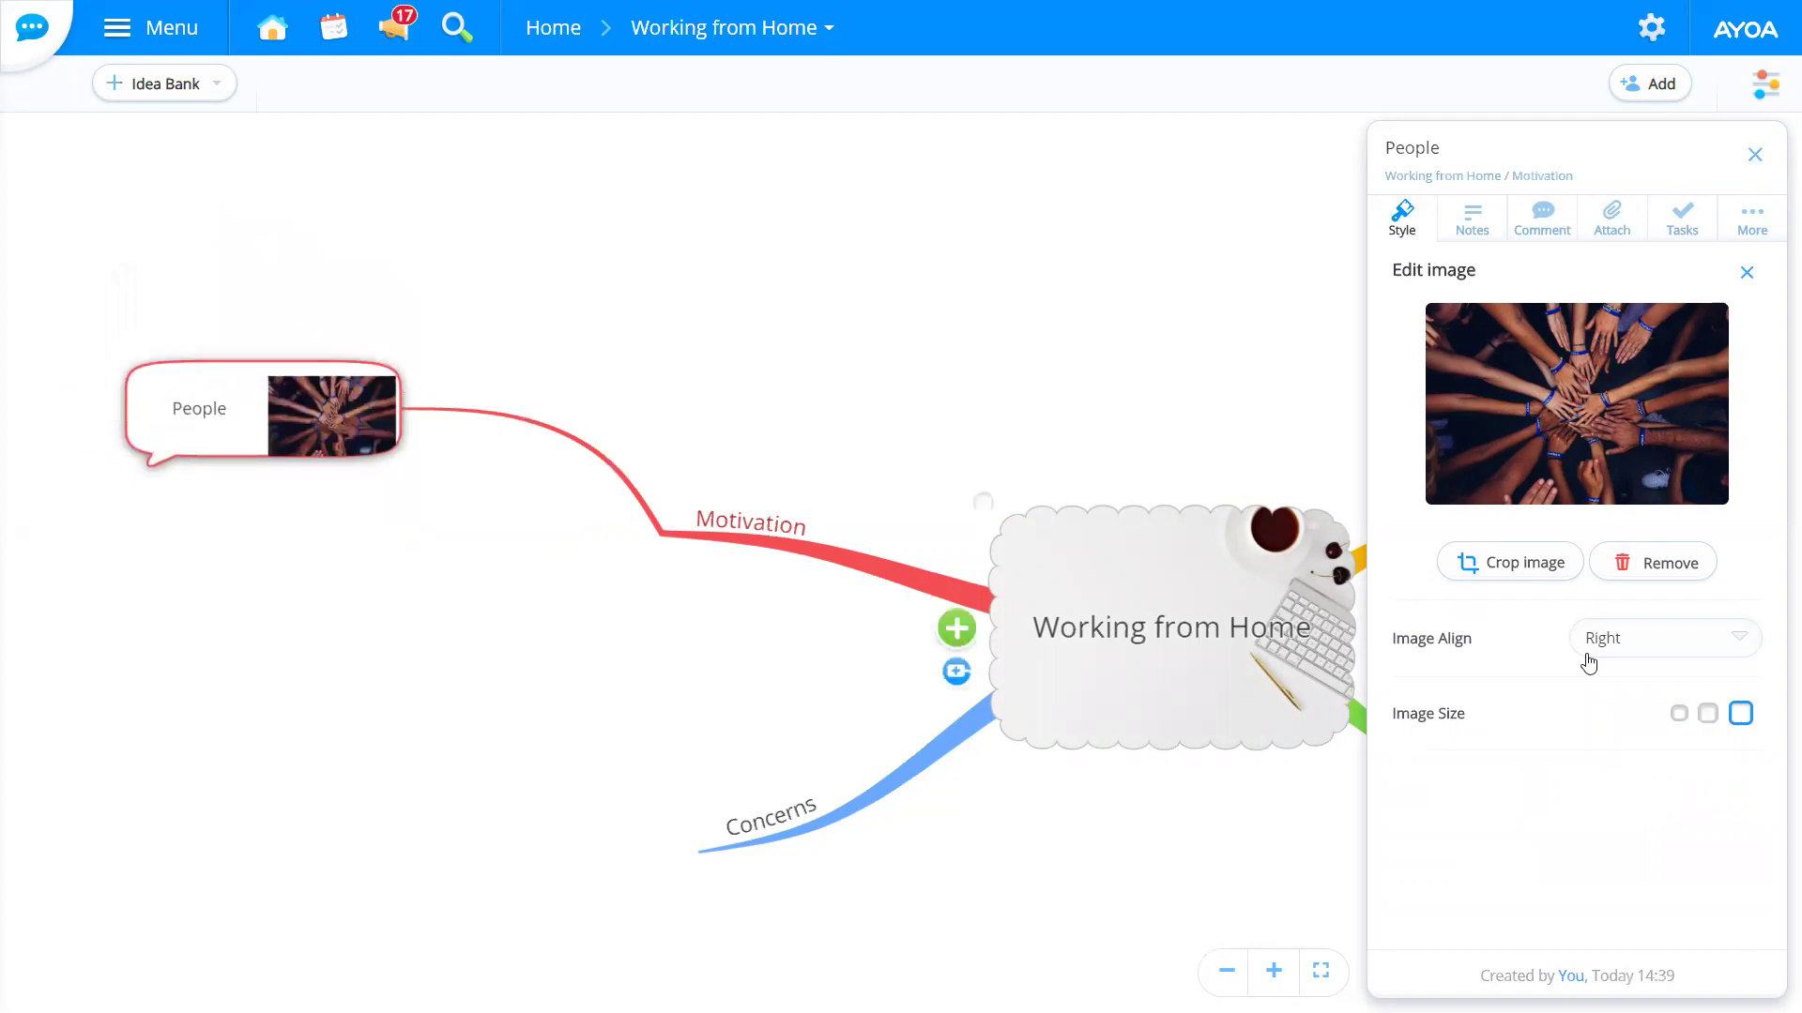
# Step: Return the People image alignment to Cover and apply the photo as the cover image with text on branches hidden
pyautogui.click(1649, 648)
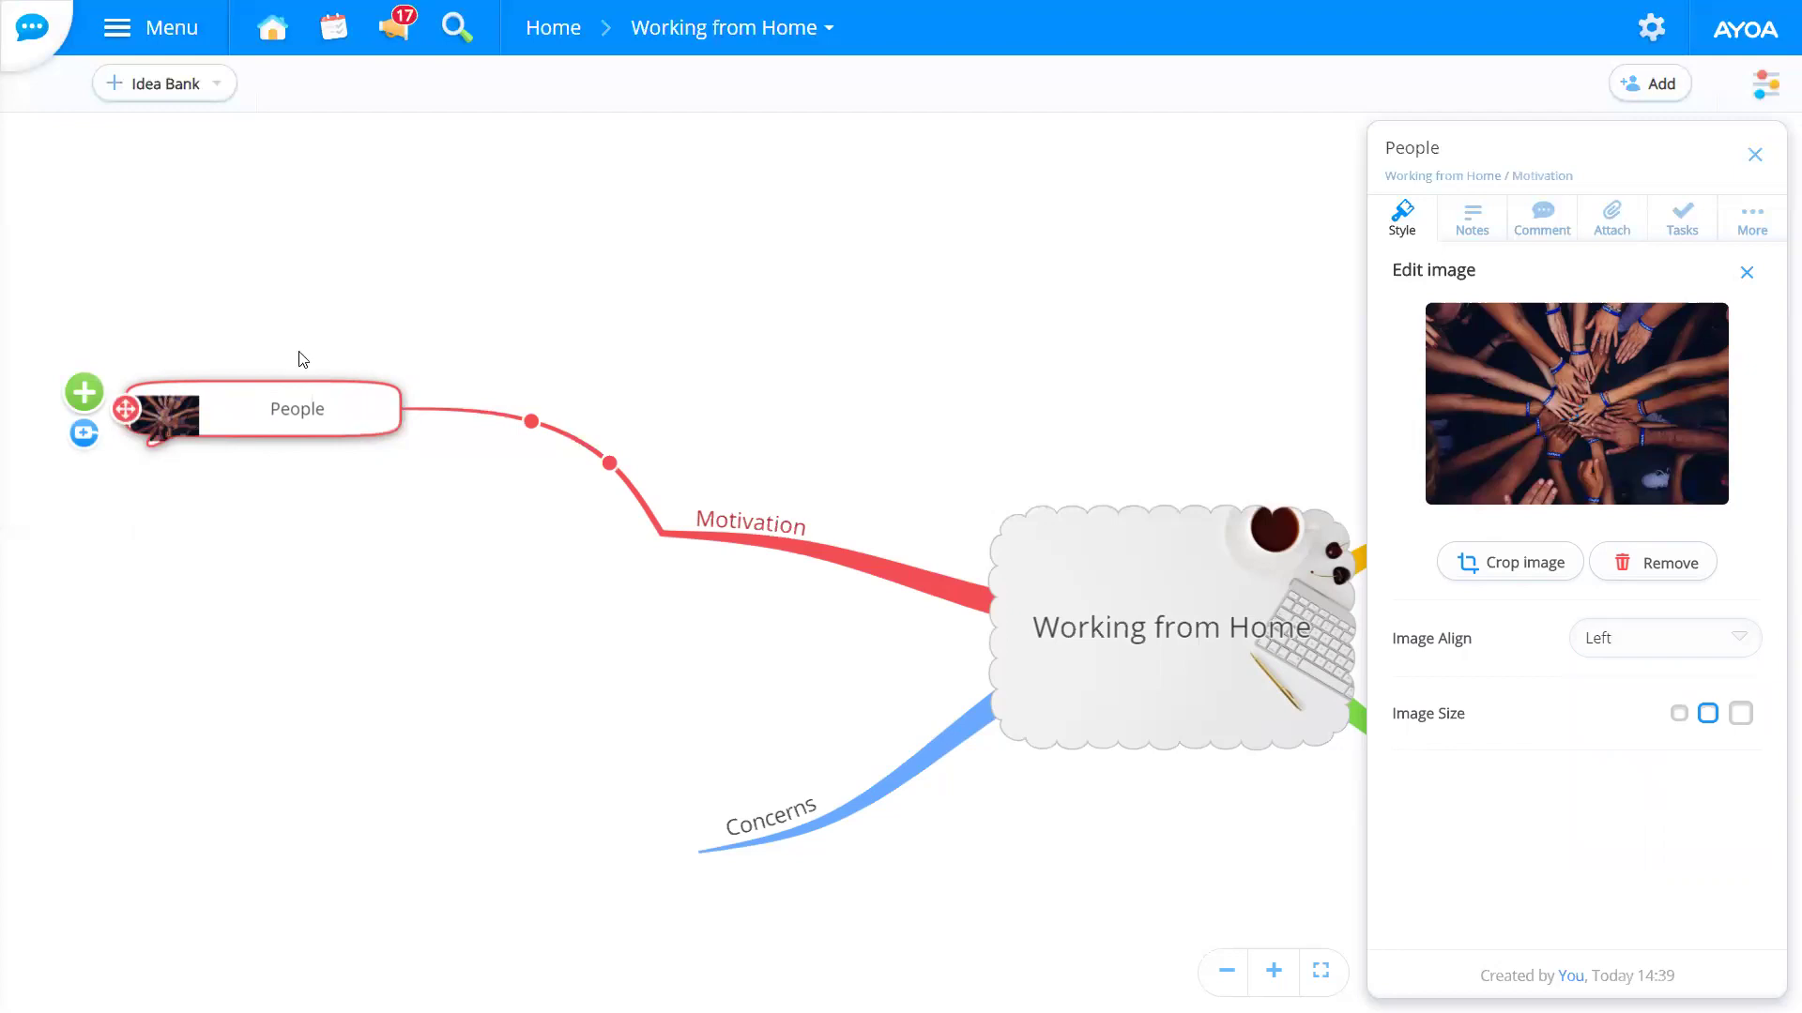
pyautogui.click(1453, 226)
pyautogui.click(1405, 225)
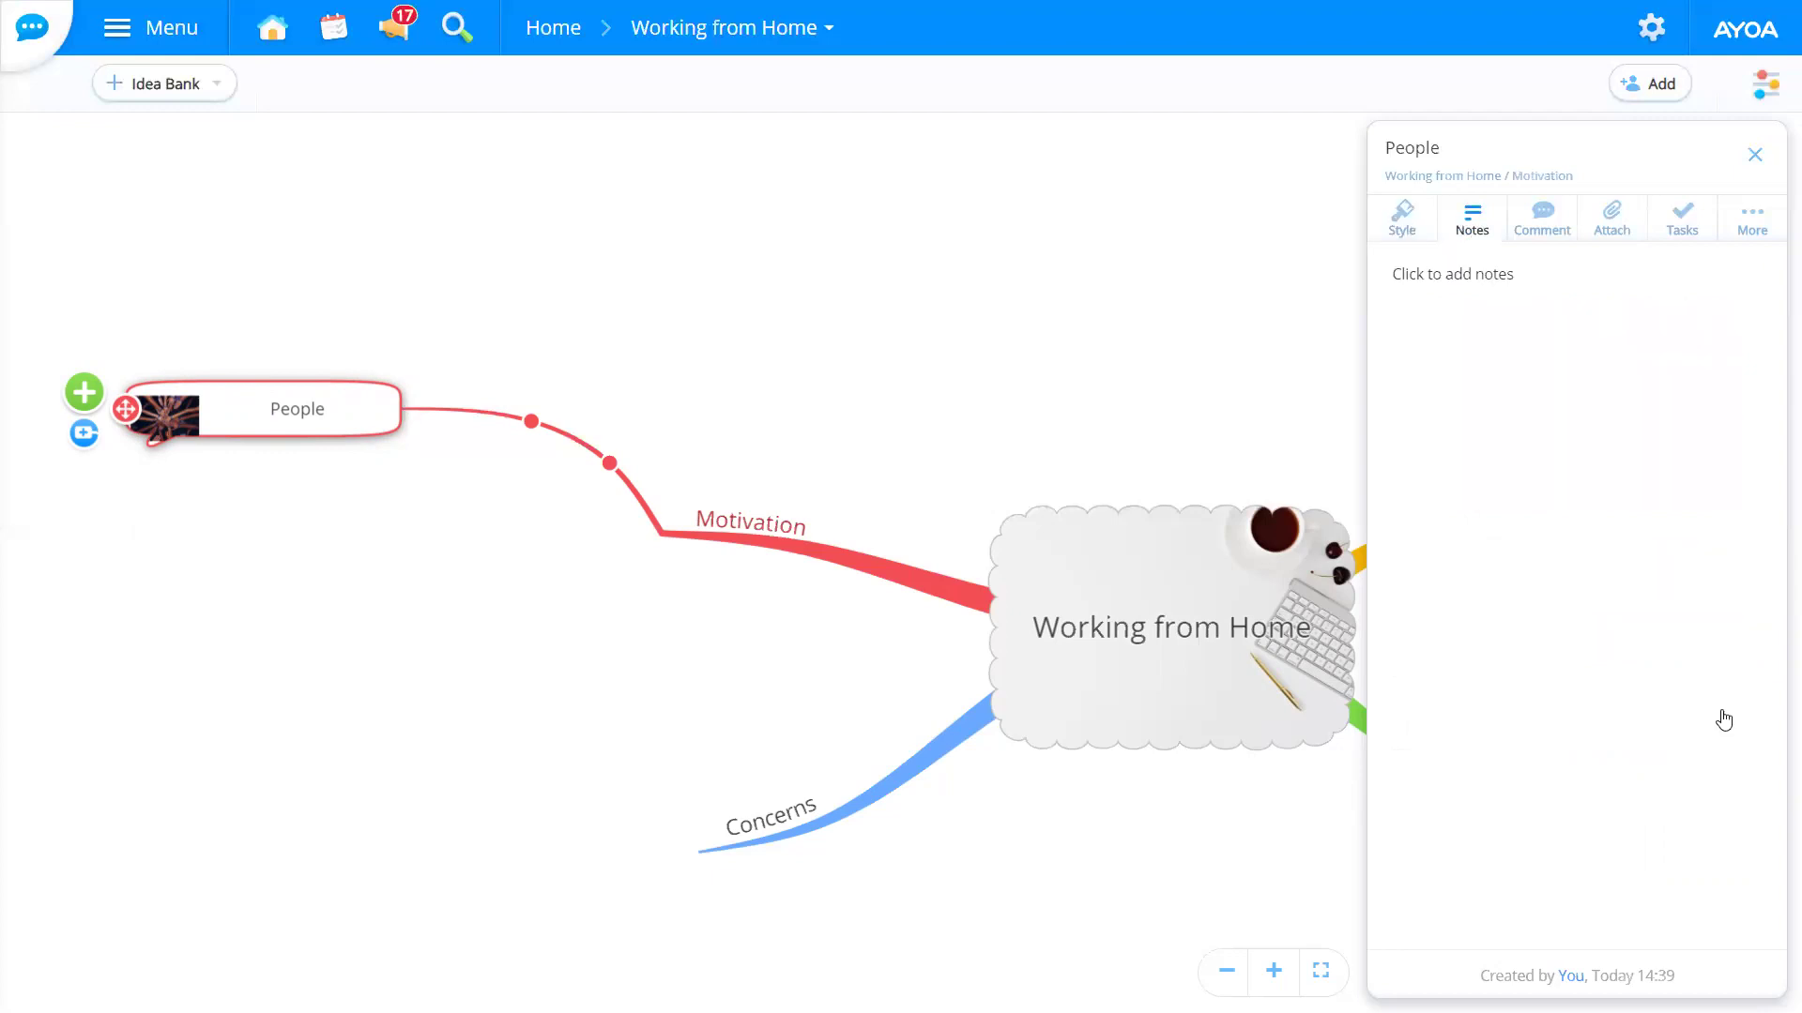
pyautogui.click(1586, 287)
pyautogui.click(1686, 635)
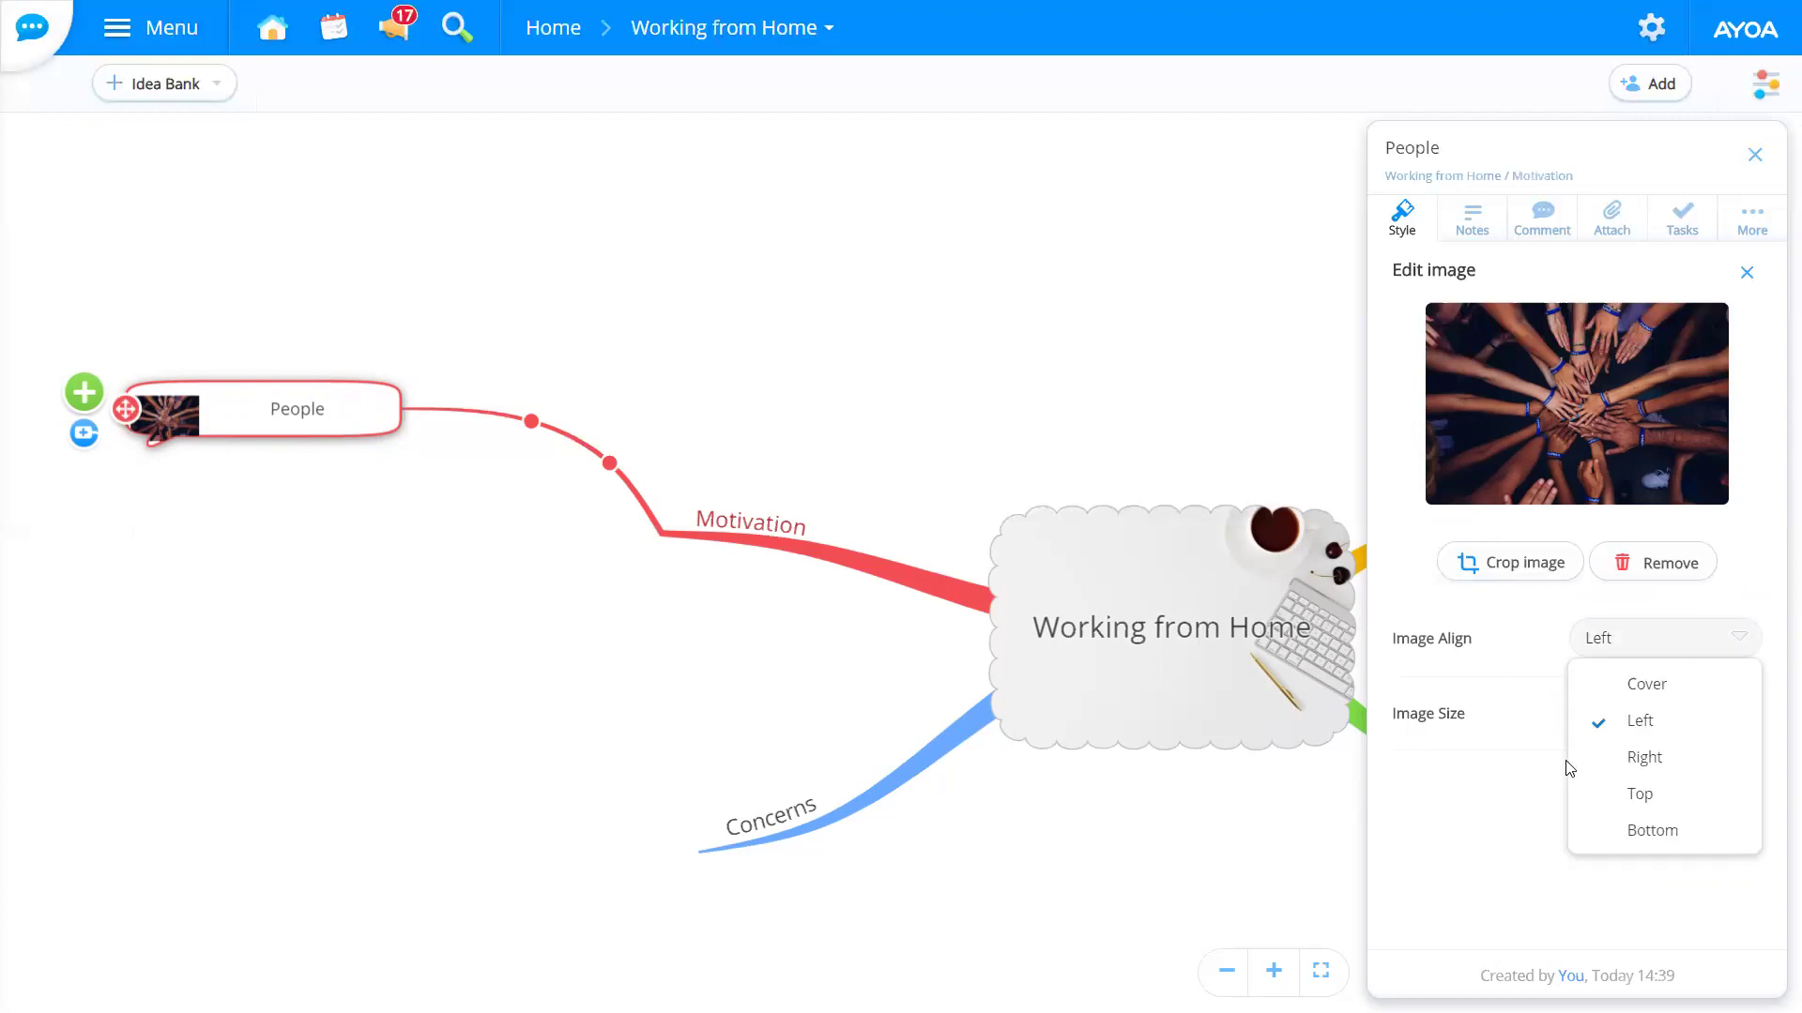
pyautogui.click(1653, 691)
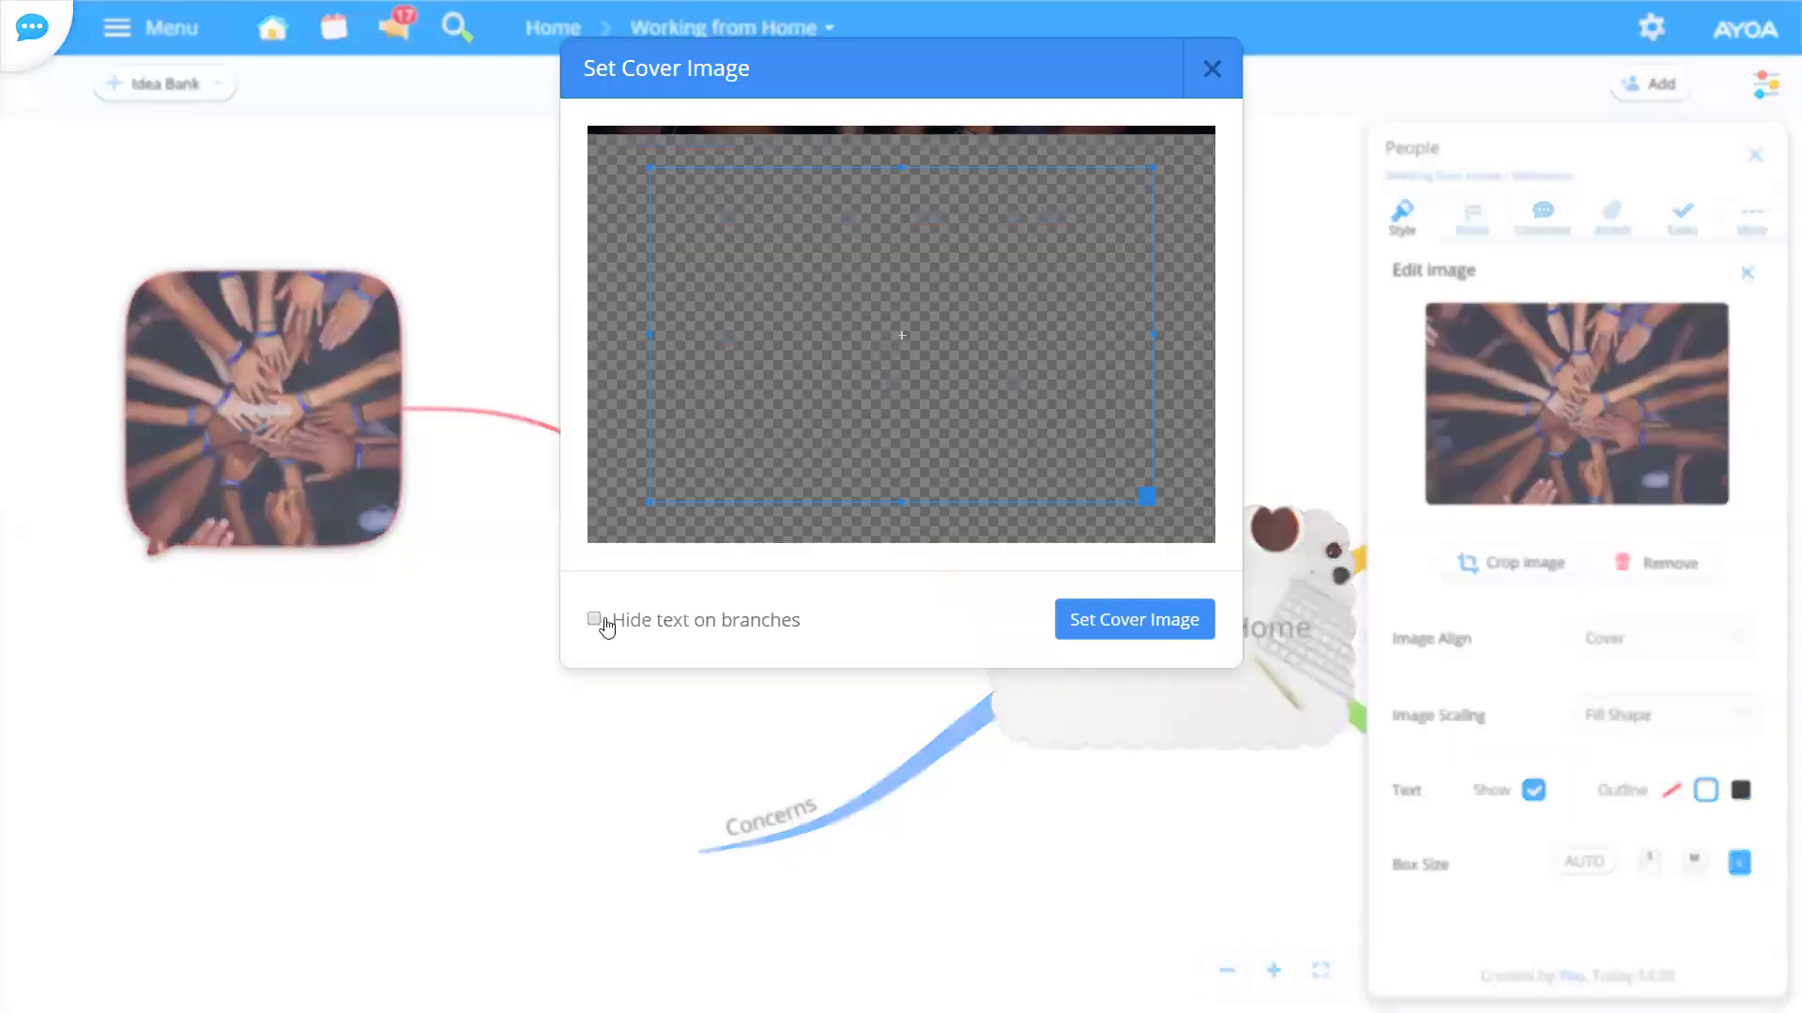
pyautogui.click(1129, 624)
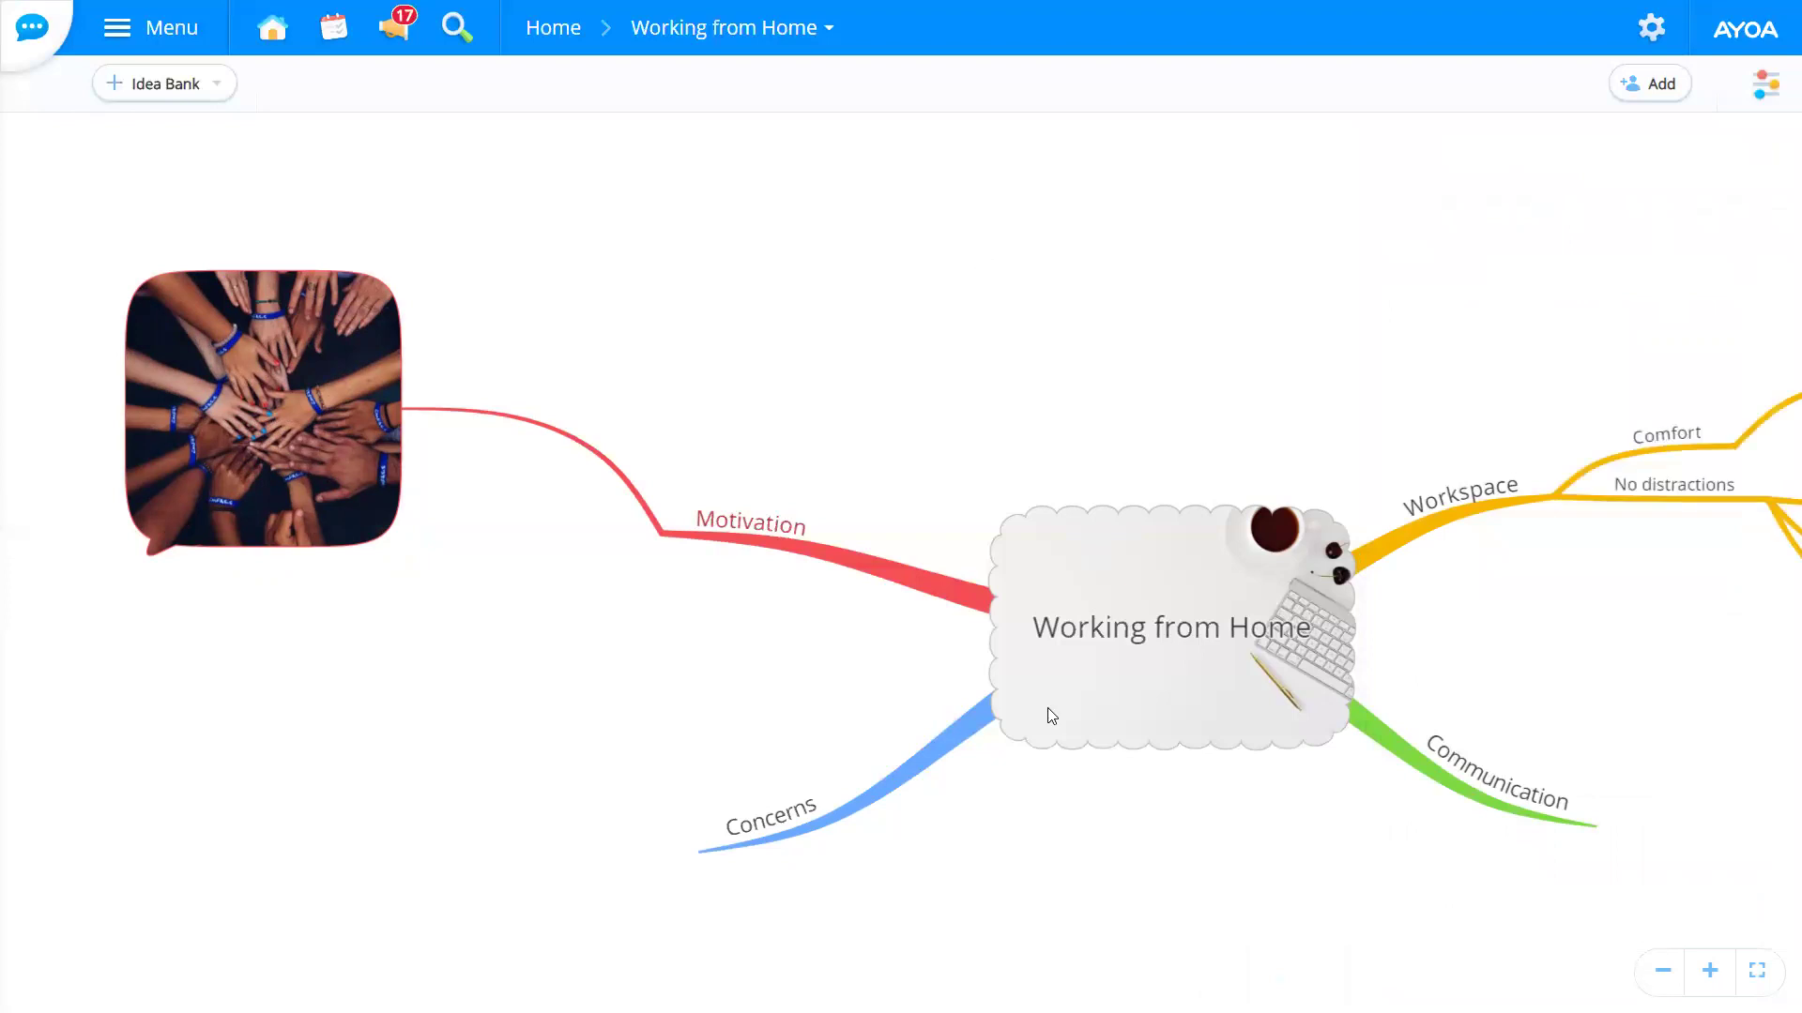
# Step: Give the Concerns branch the line shape with round ends on both sides after trying wavy and dashed-arrow shapes, and bend its curve downward
pyautogui.moveTo(1214, 531); pyautogui.dragTo(964, 360)
pyautogui.moveTo(853, 975); pyautogui.dragTo(957, 833)
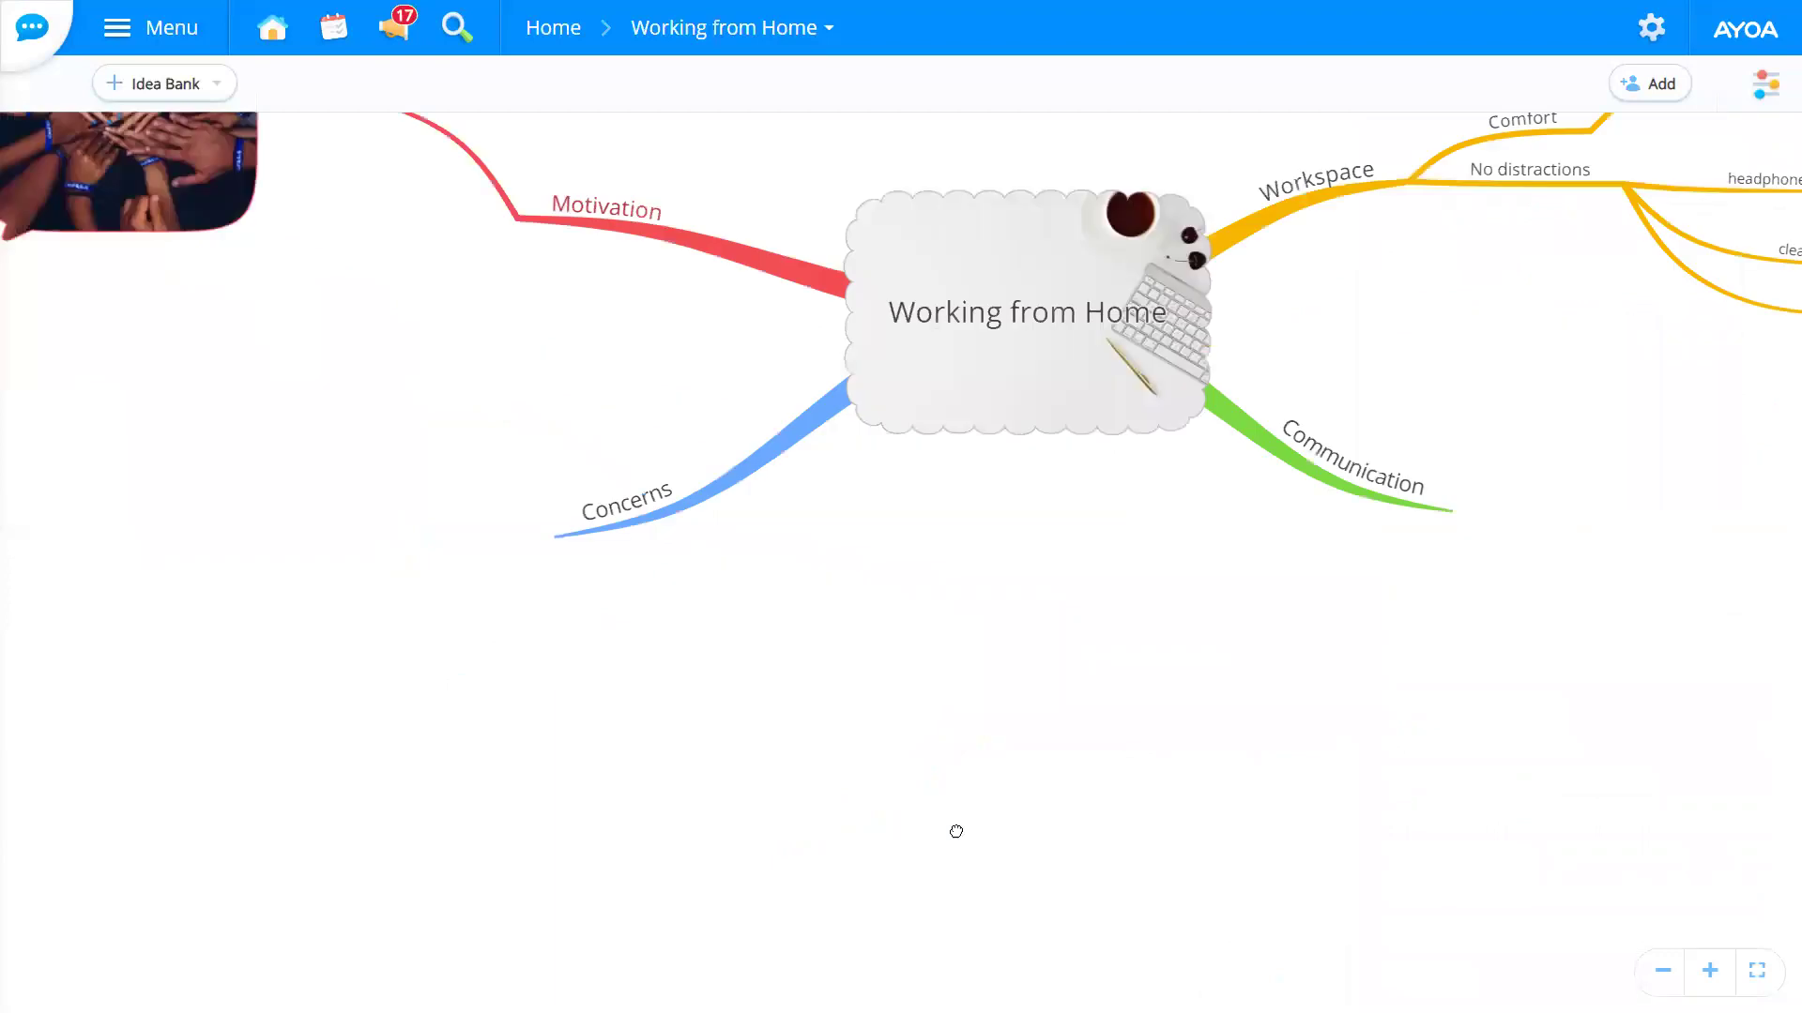
pyautogui.click(1023, 557)
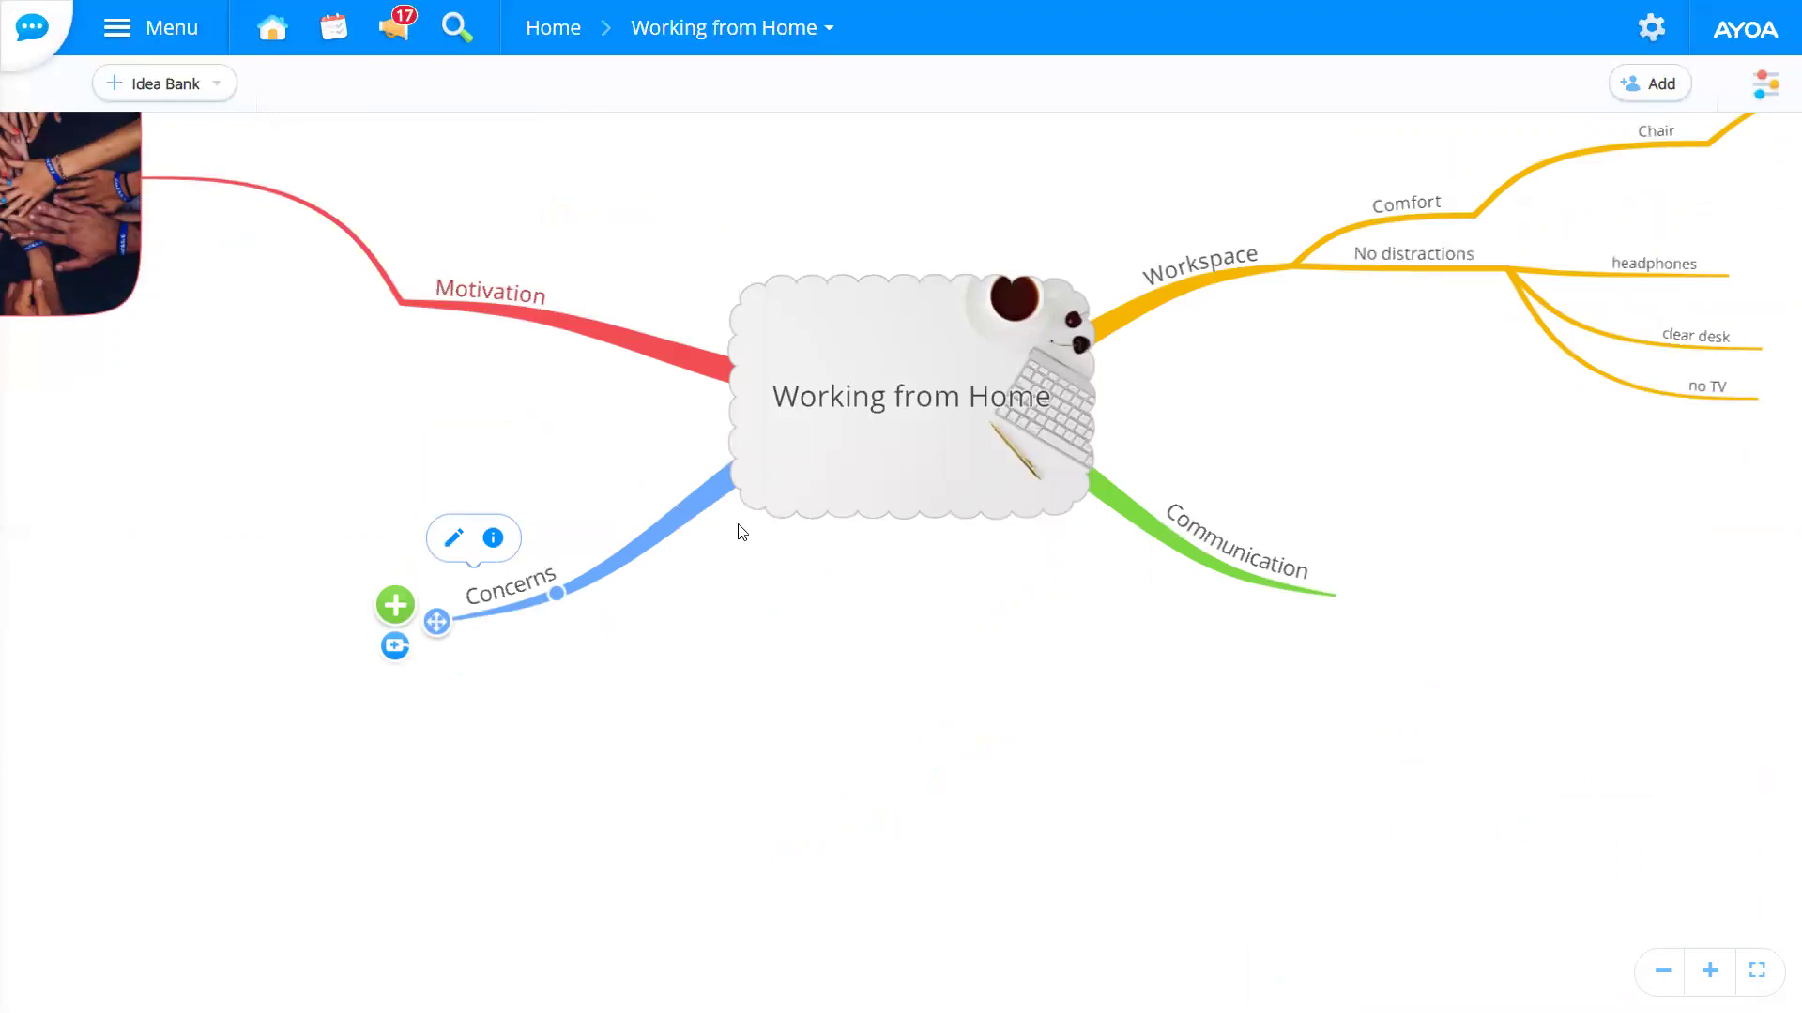
pyautogui.click(493, 540)
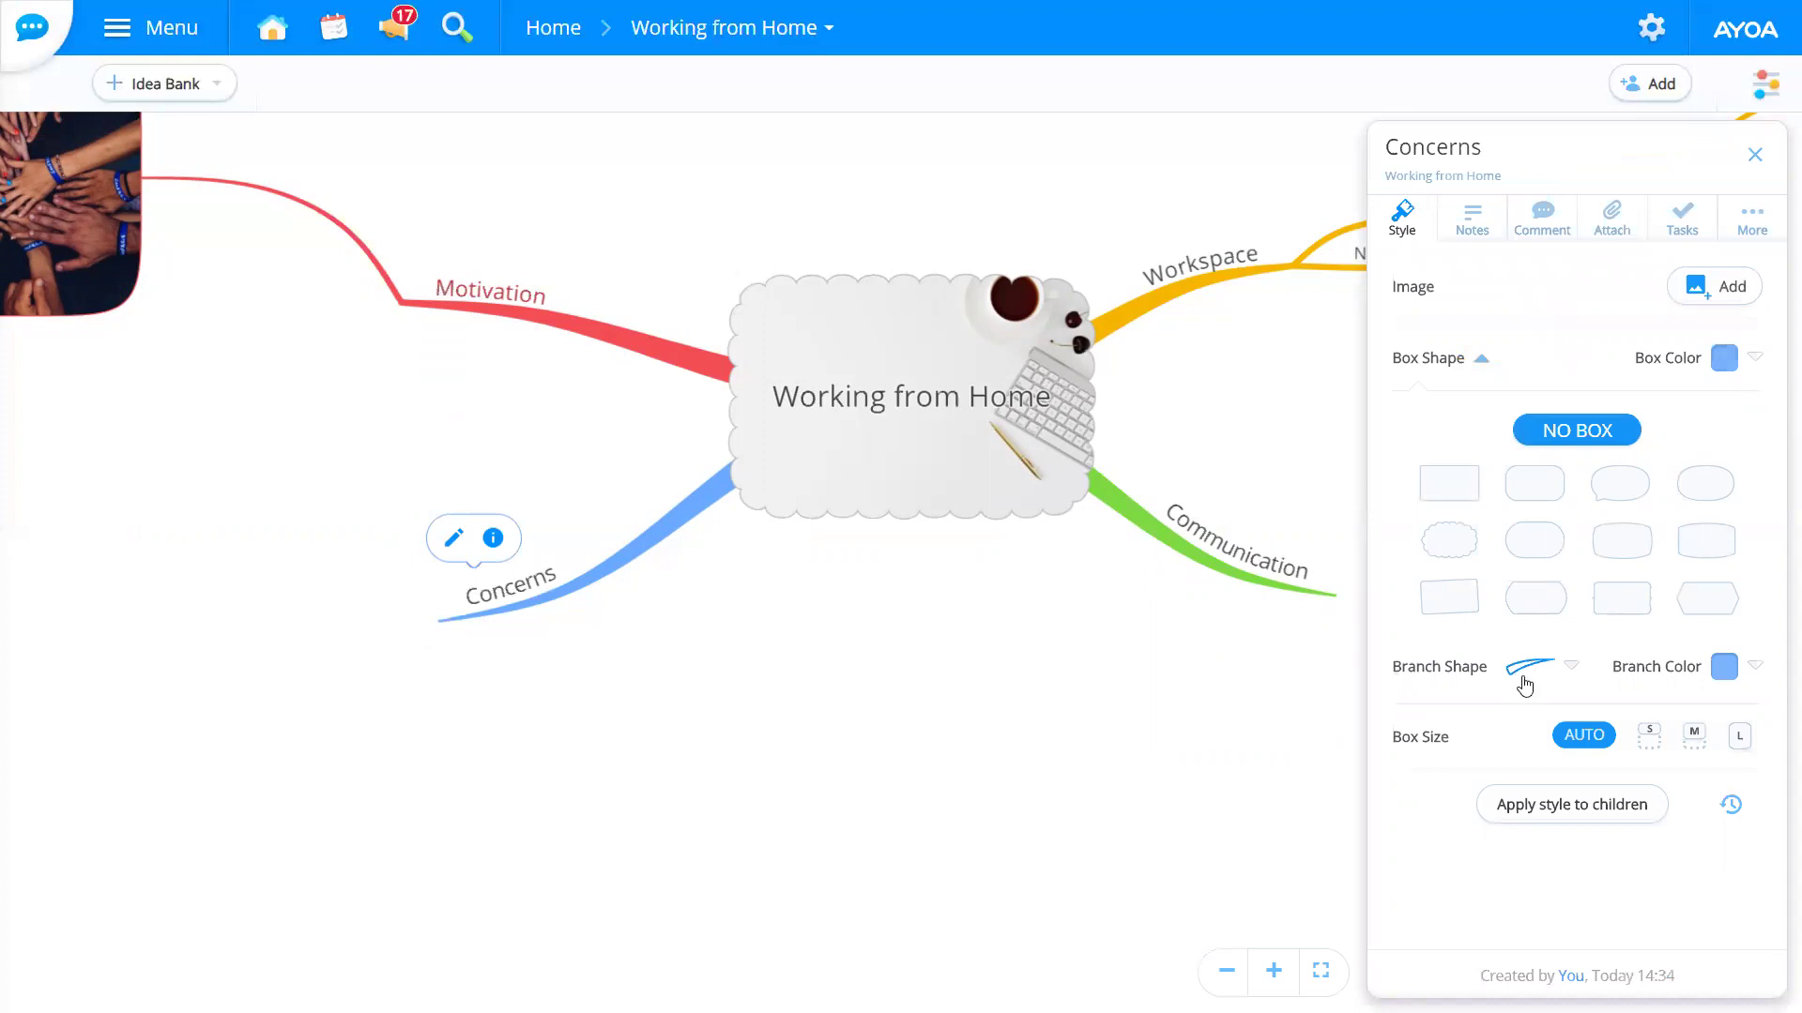
pyautogui.click(1574, 669)
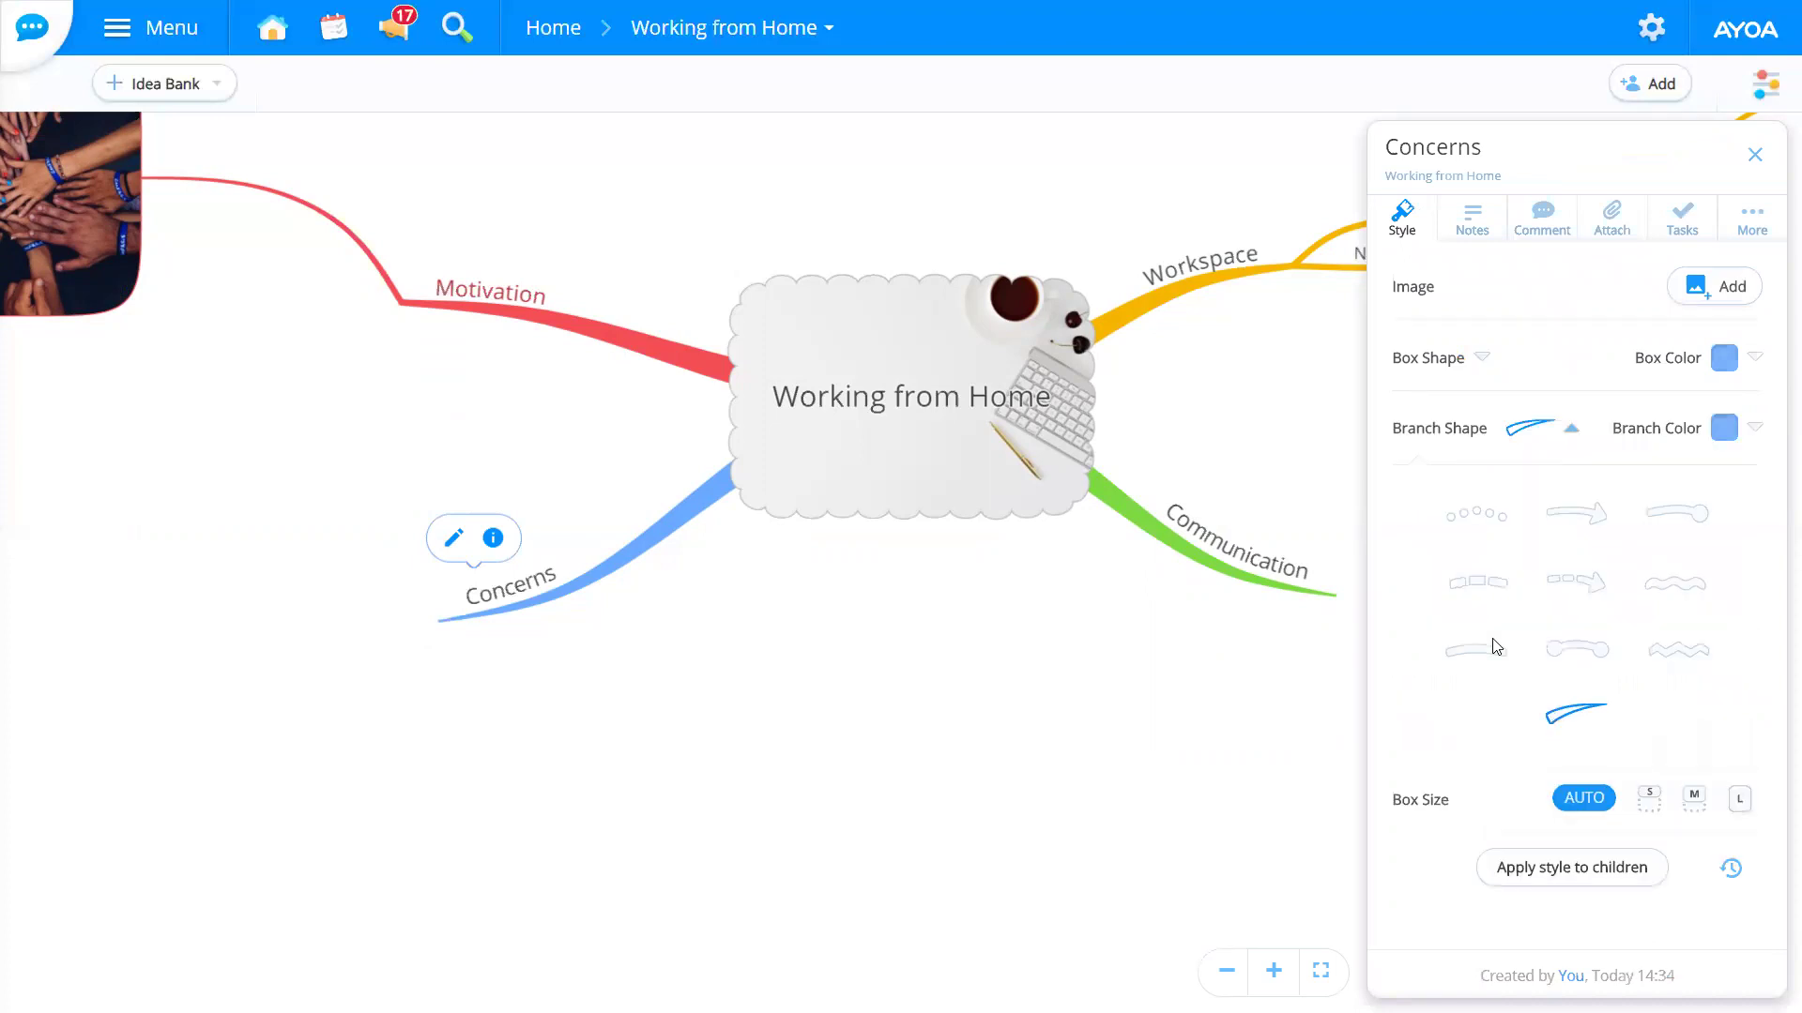
pyautogui.click(1573, 653)
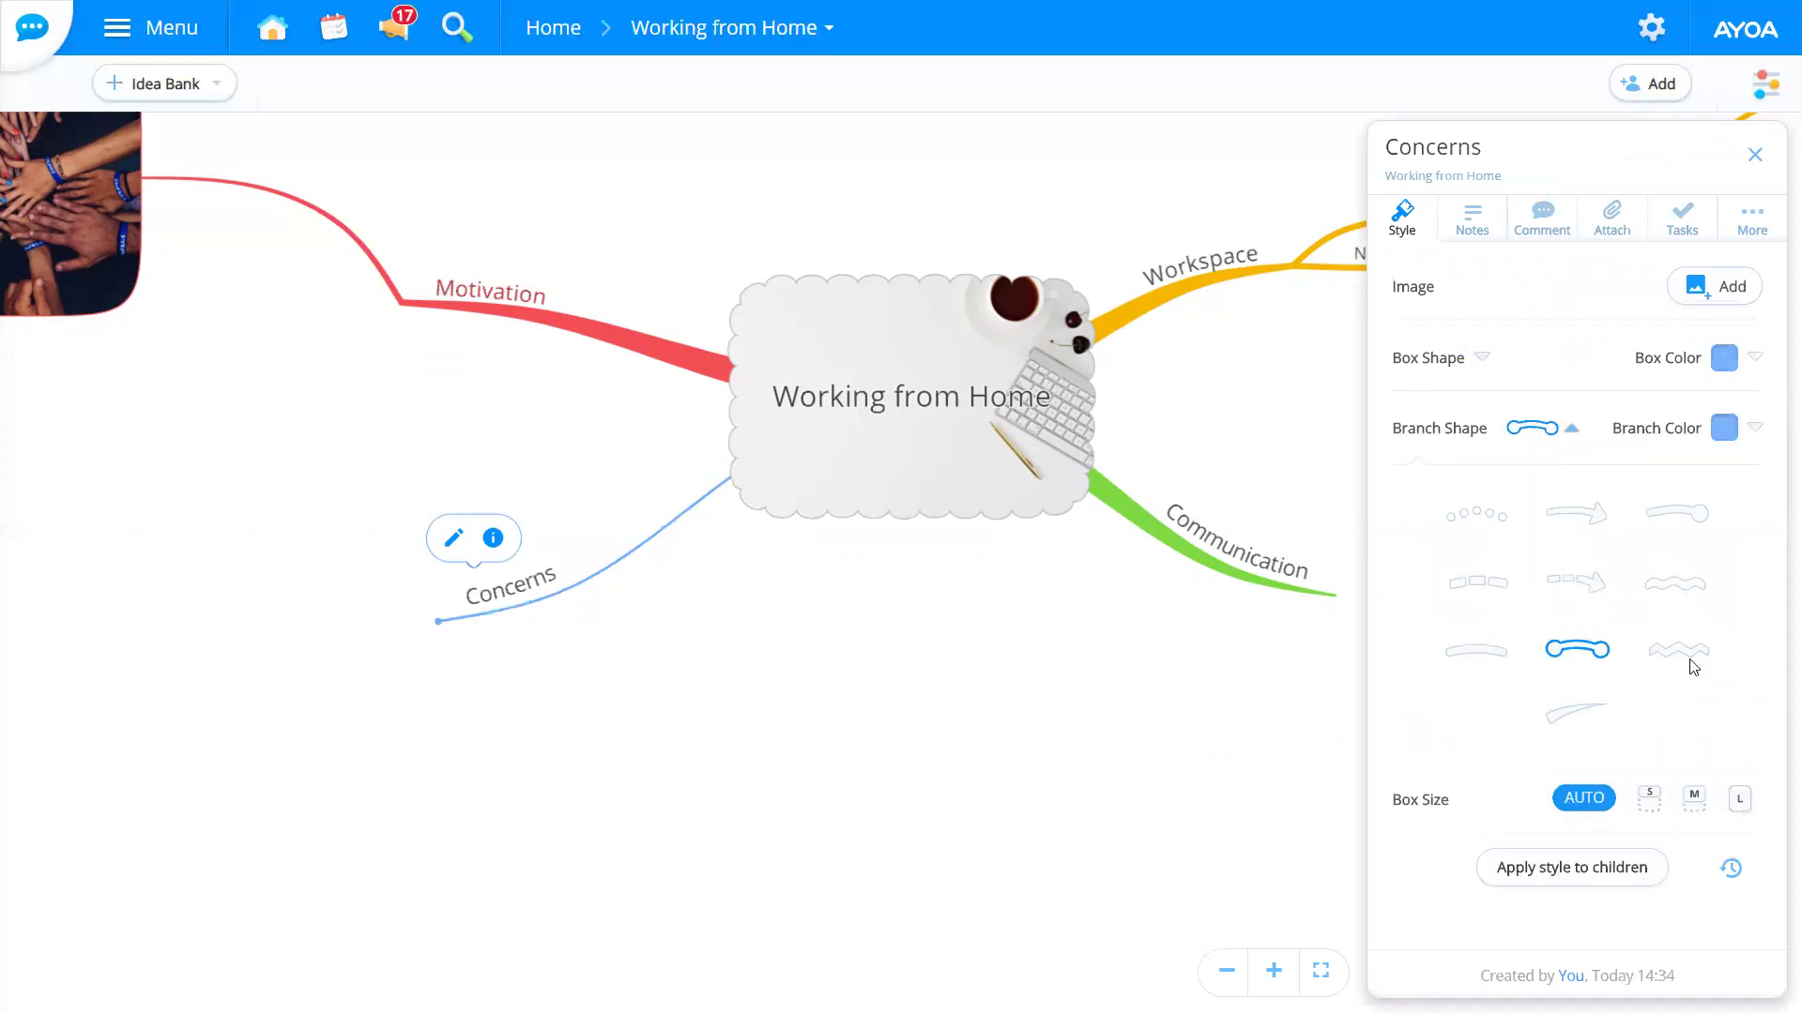
pyautogui.click(1686, 655)
pyautogui.click(1672, 583)
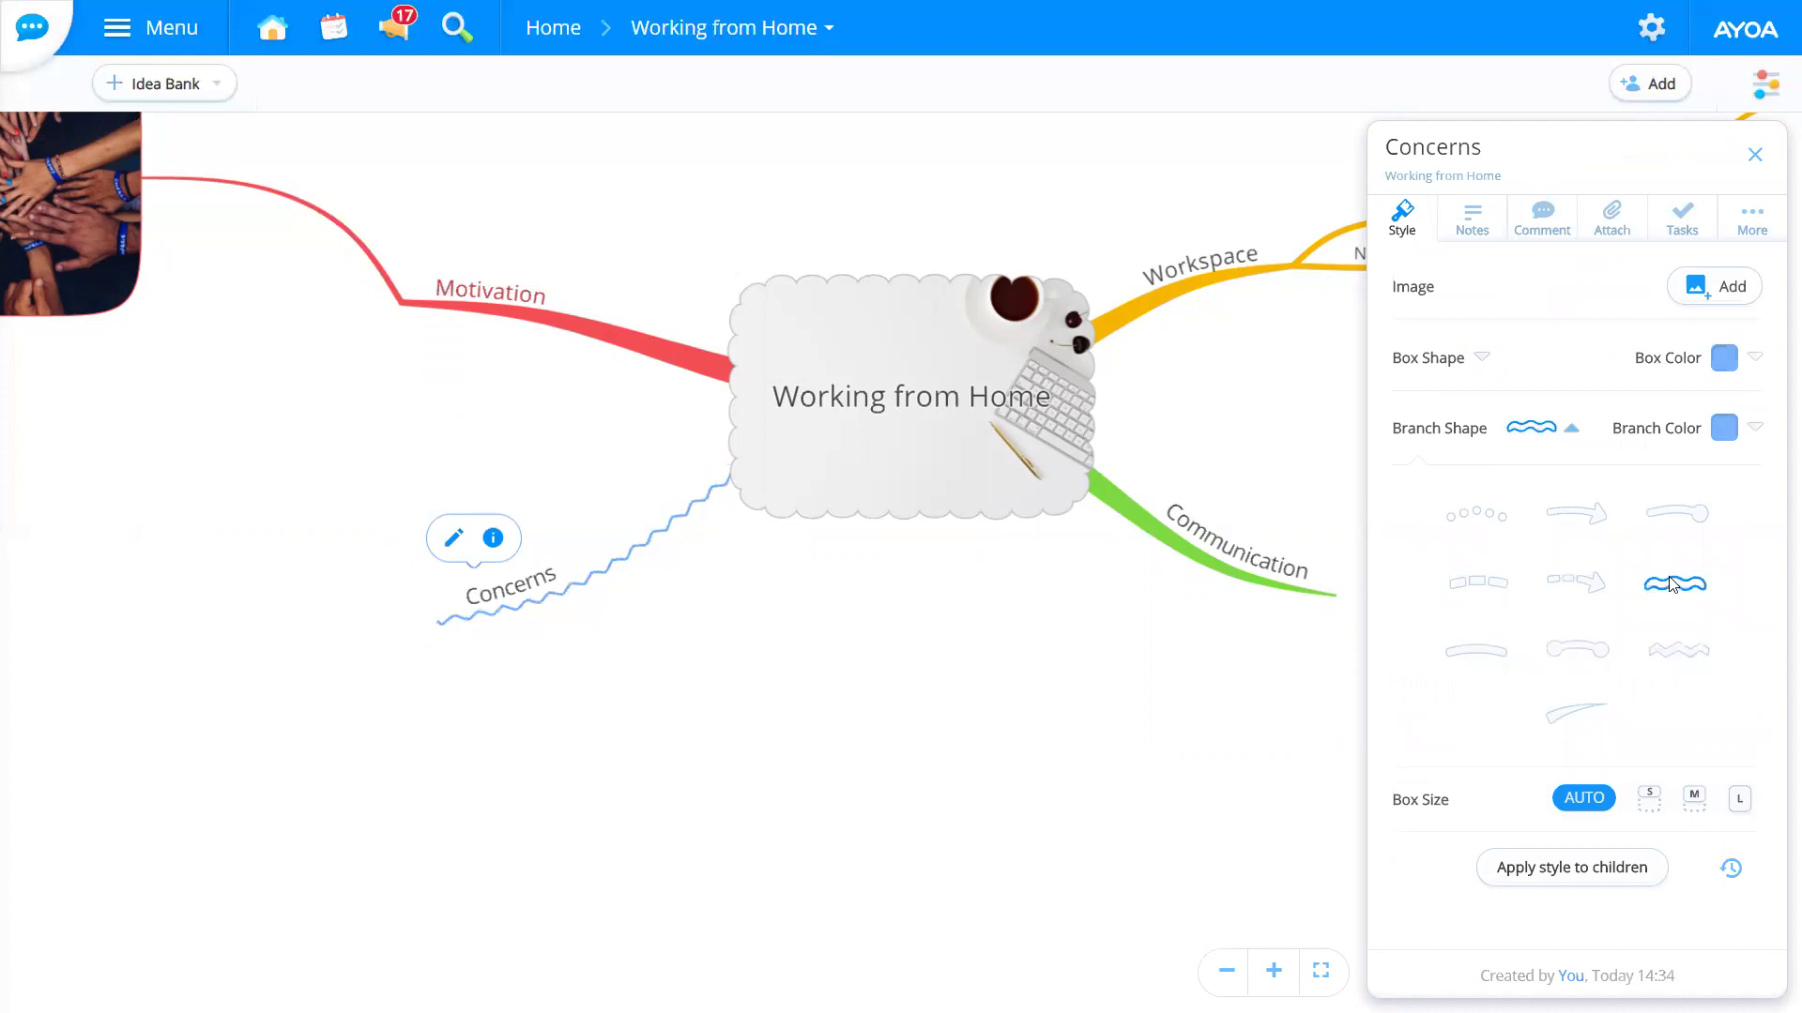
pyautogui.click(1584, 584)
pyautogui.click(1578, 516)
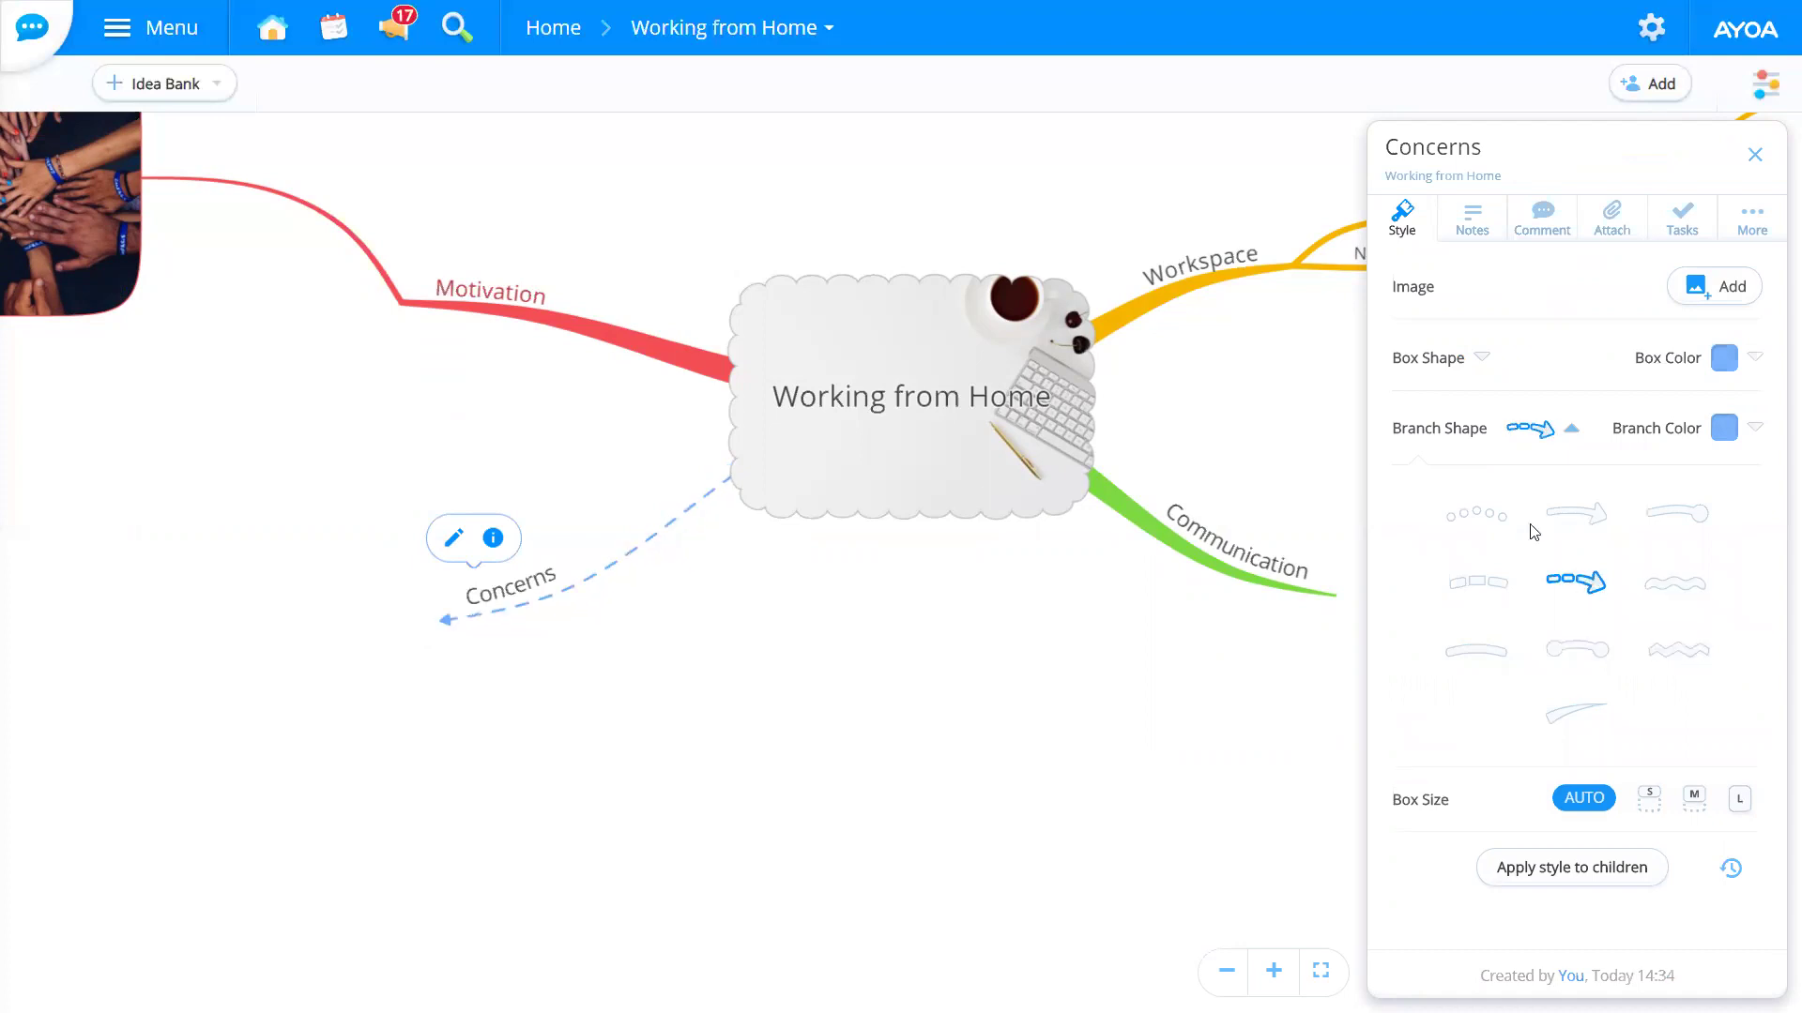
pyautogui.click(1696, 525)
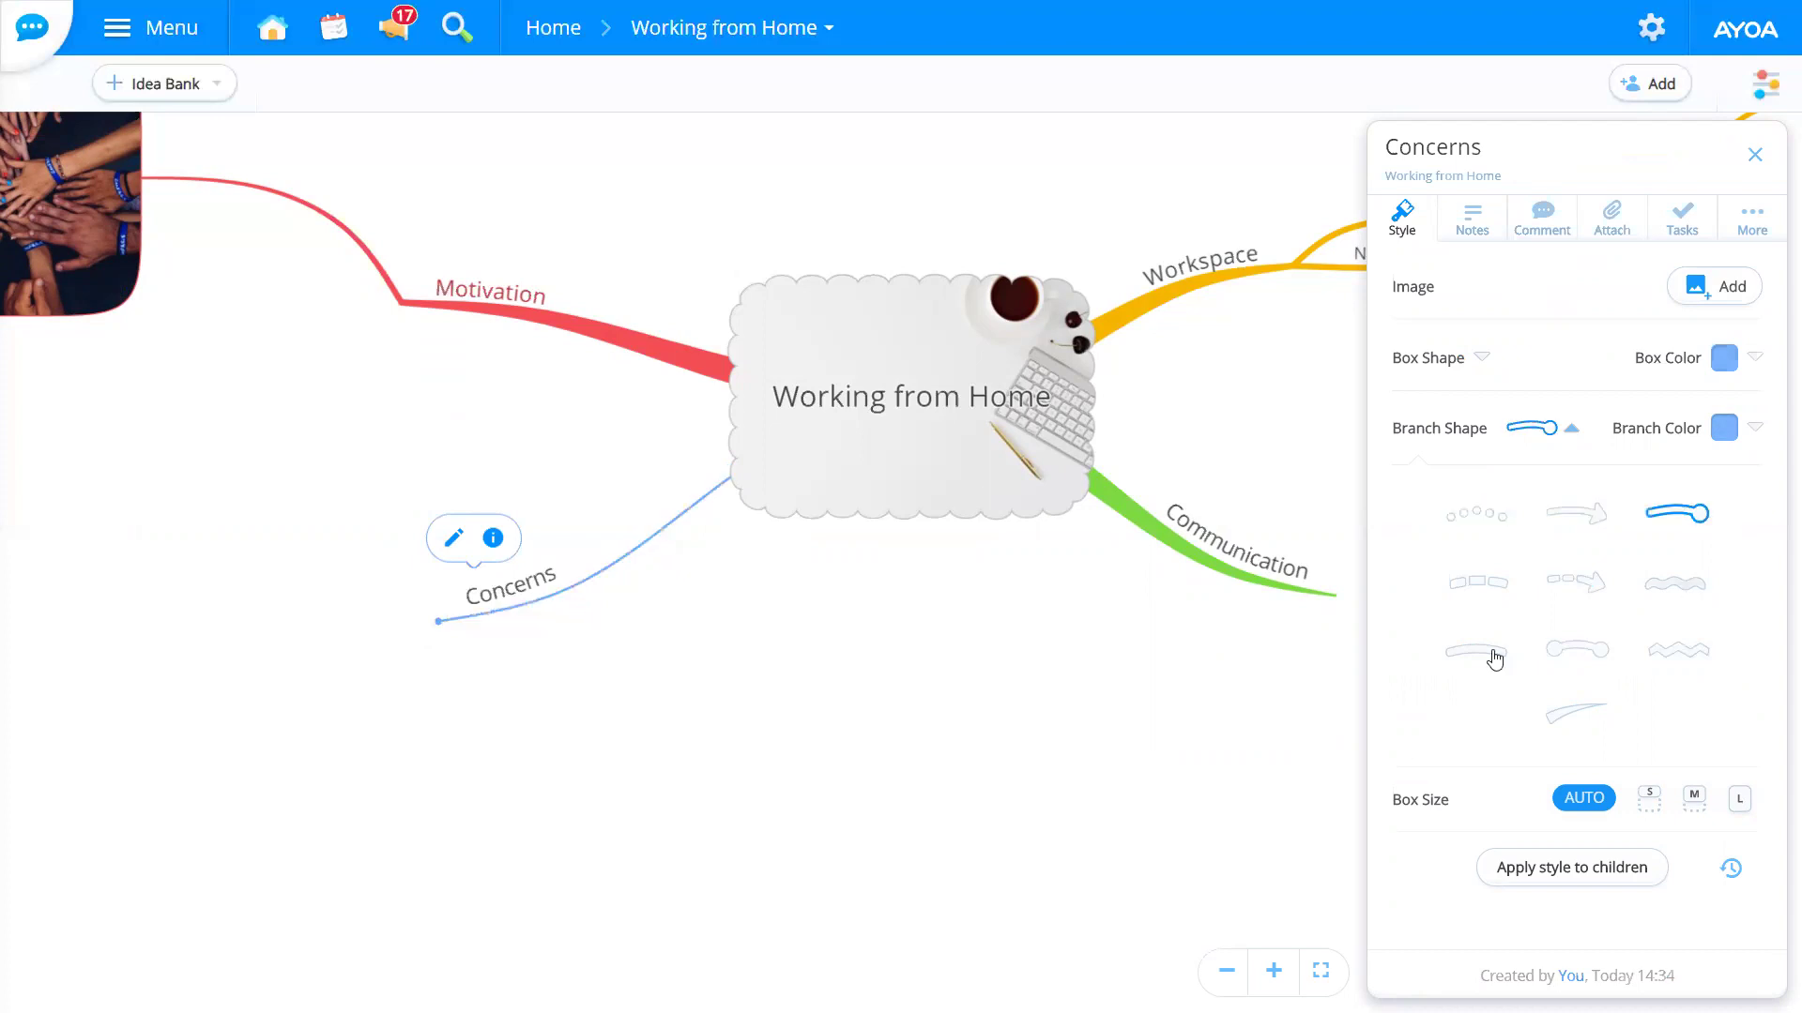
pyautogui.click(1490, 585)
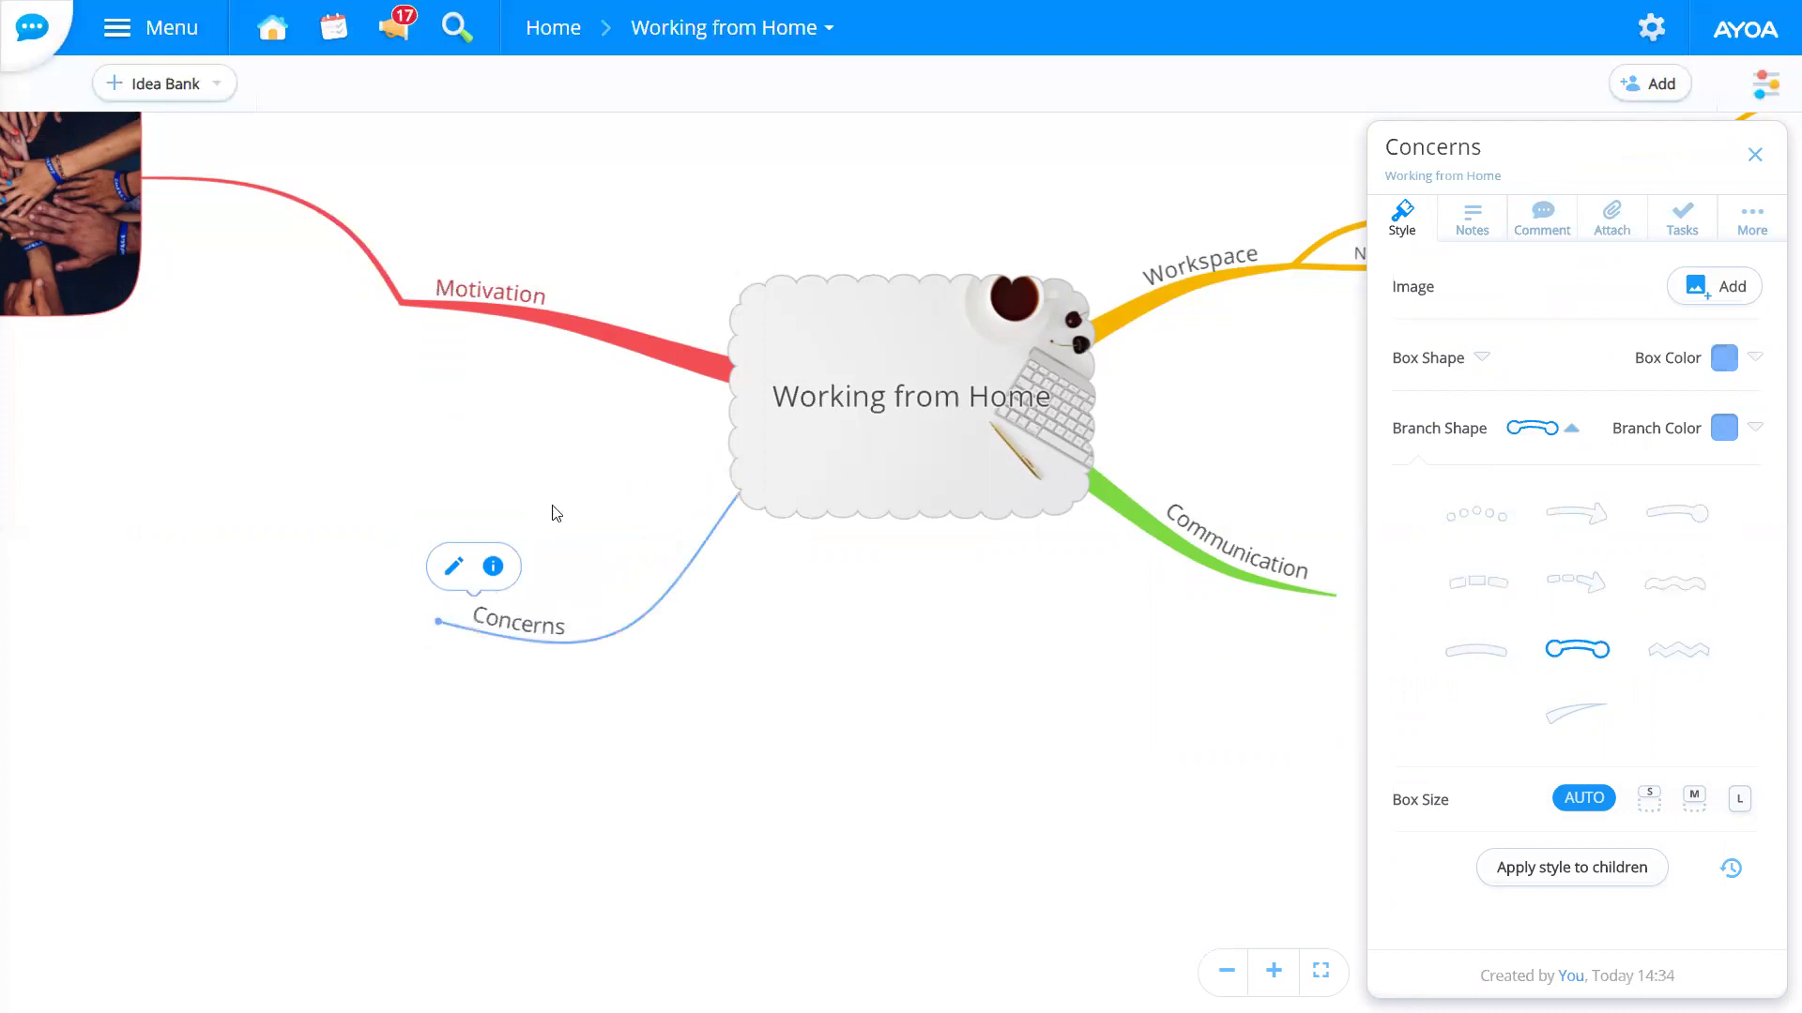
pyautogui.moveTo(570, 497); pyautogui.dragTo(608, 611)
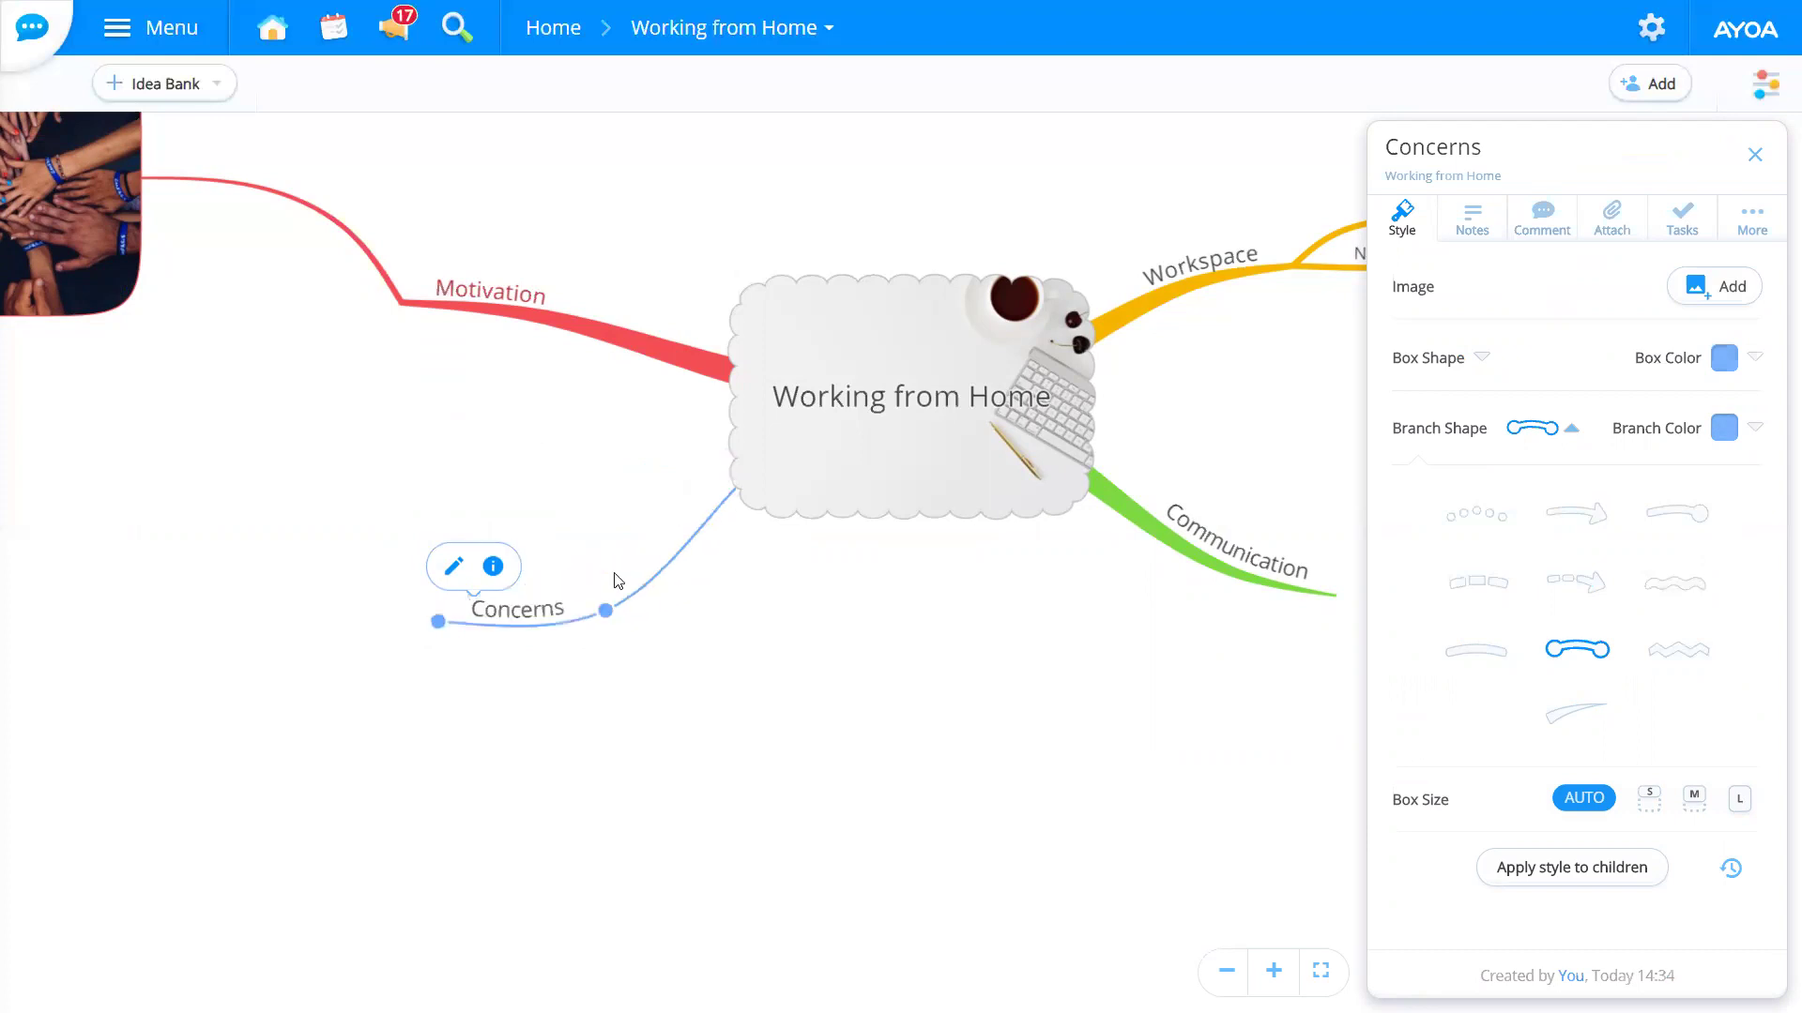
# Step: Set the Concerns branch color to the green gradient after trying pink and purple swatches
pyautogui.click(1724, 430)
pyautogui.click(1673, 606)
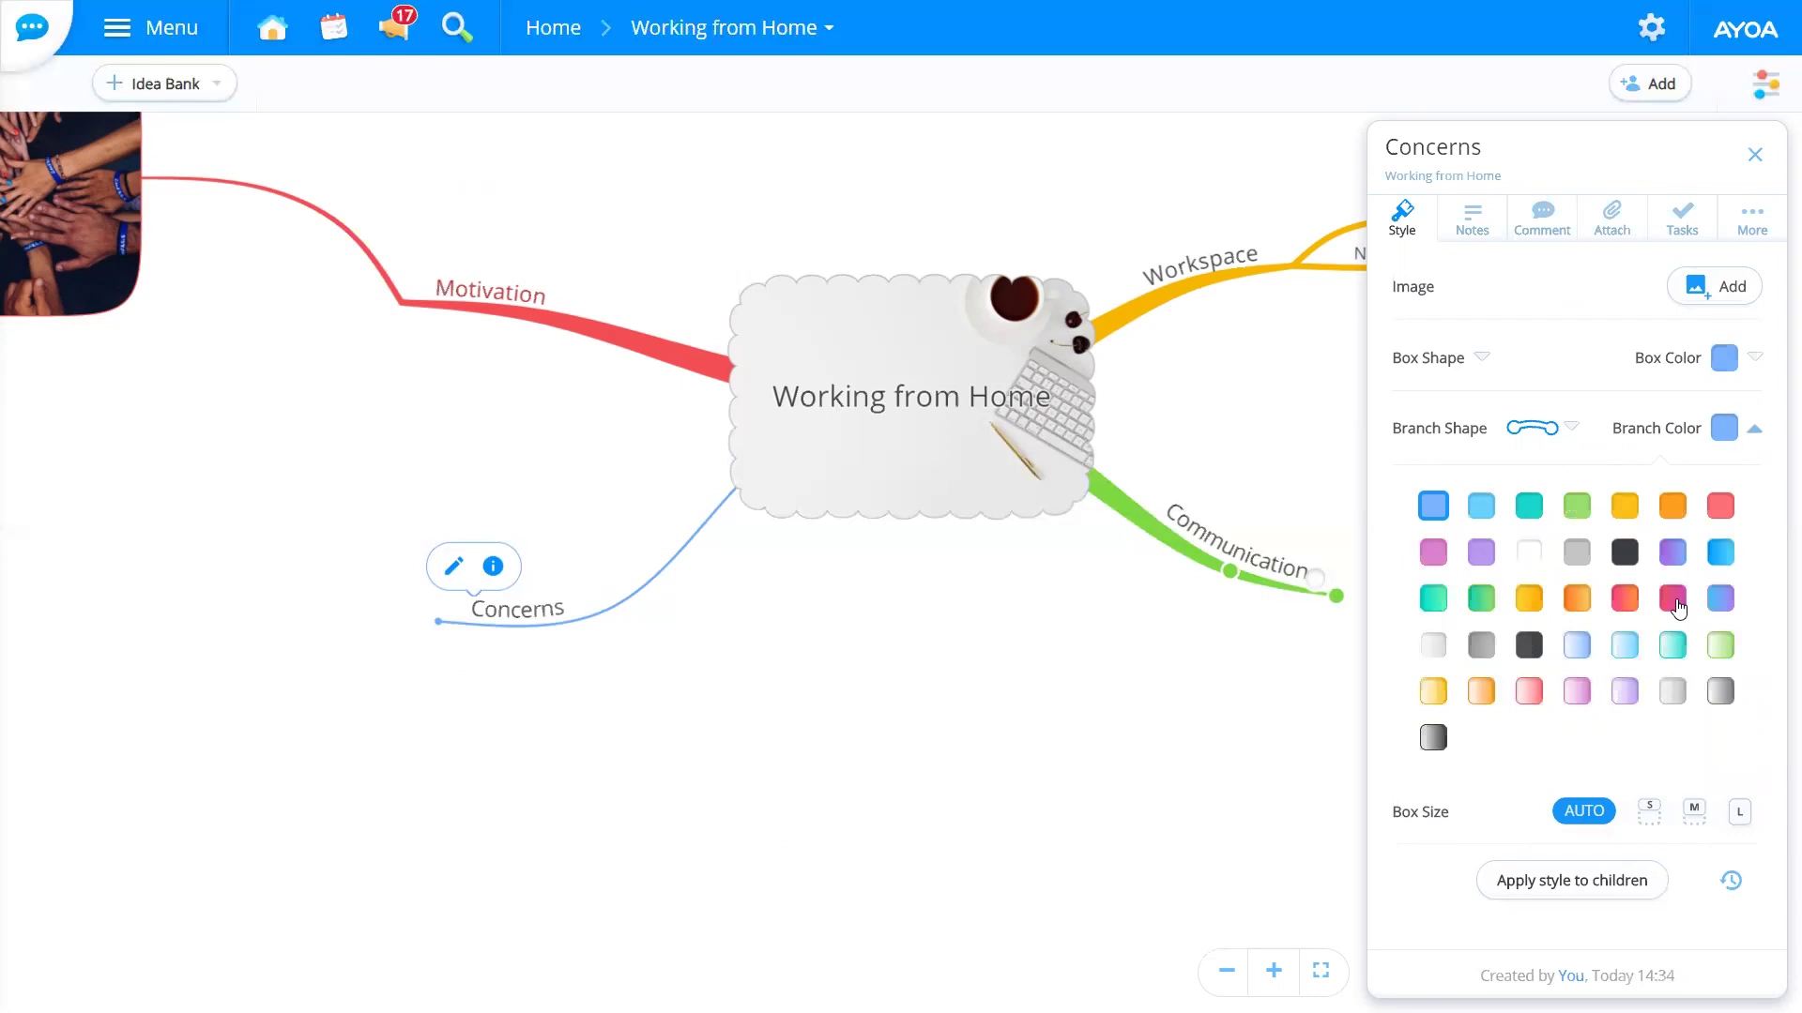
pyautogui.click(1581, 602)
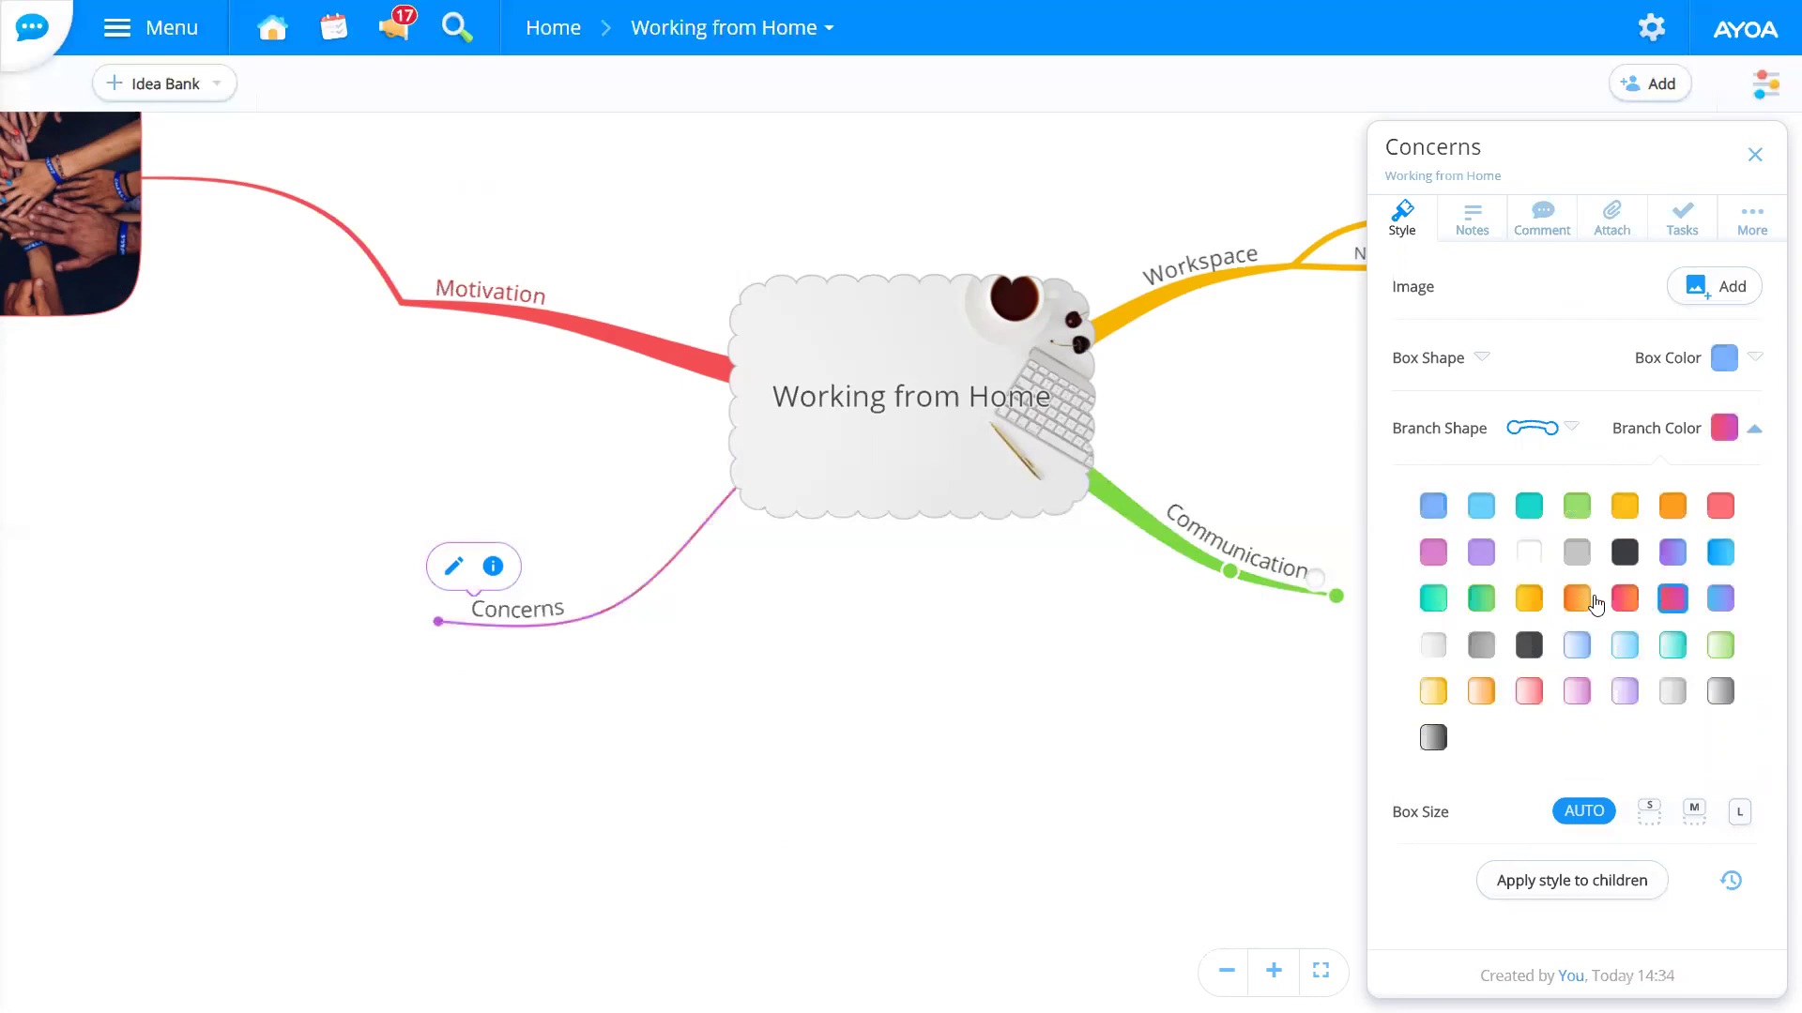
pyautogui.click(1470, 589)
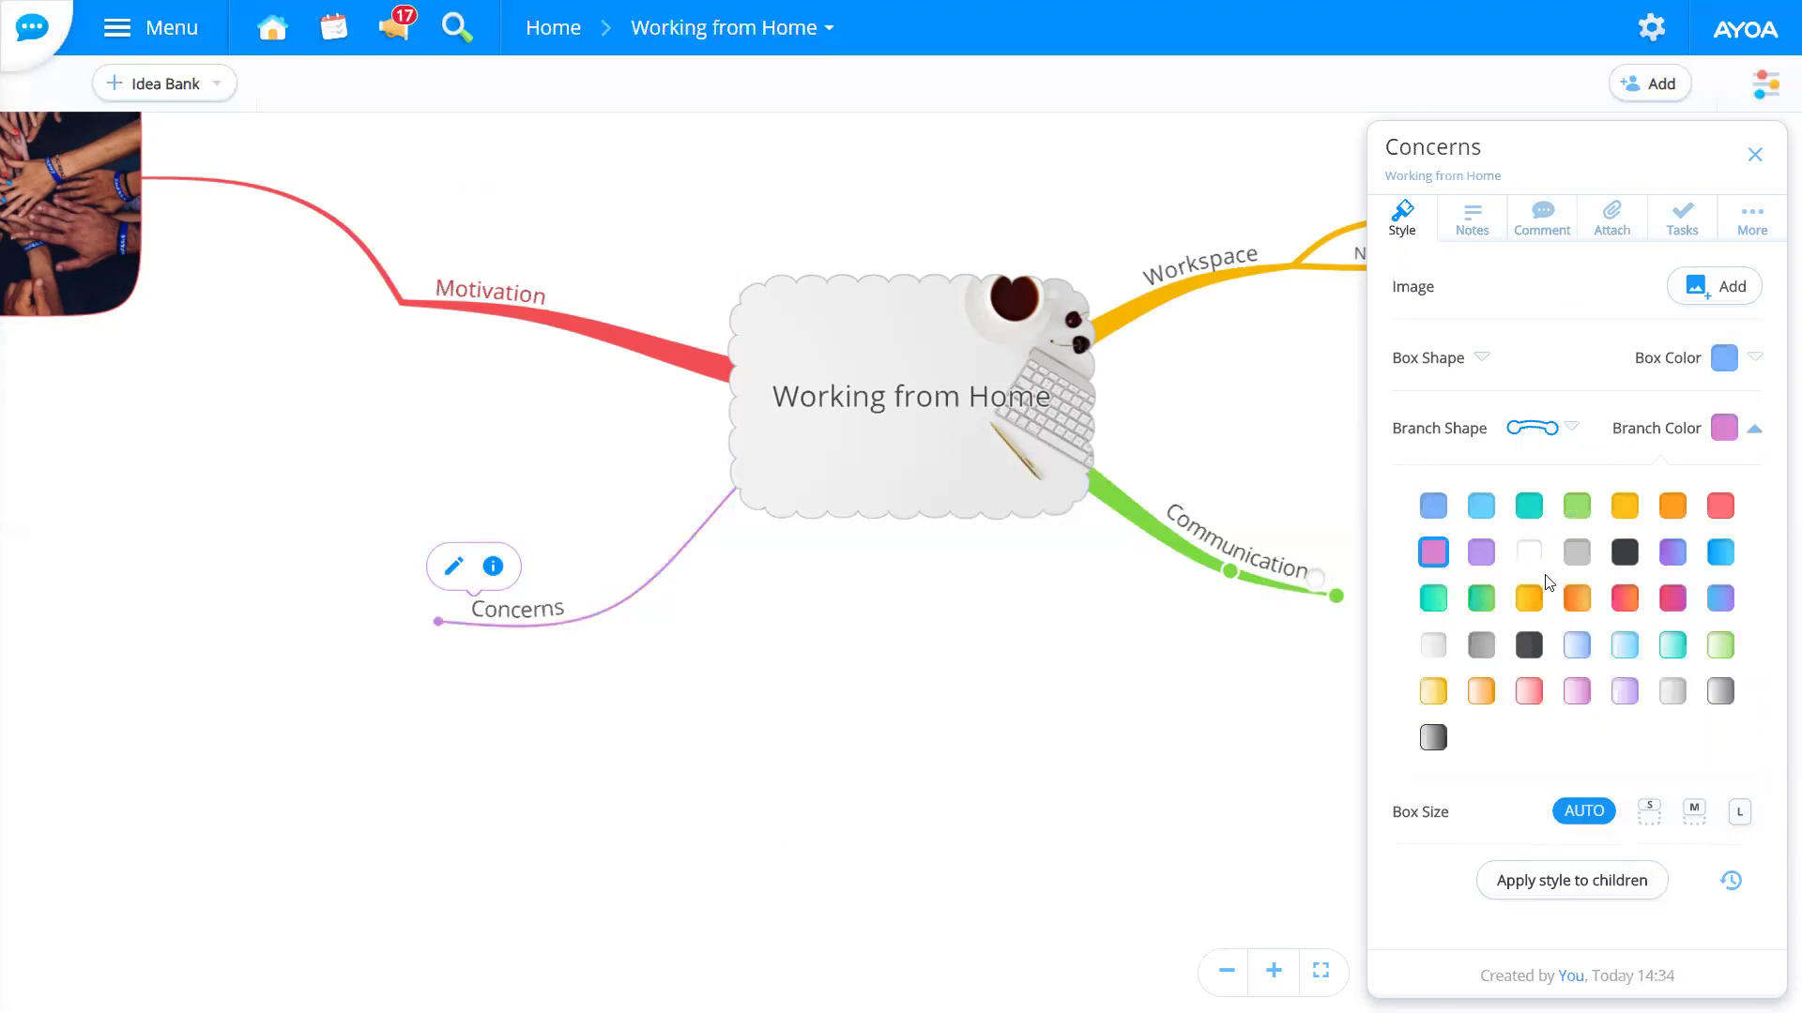
# Step: Put the Concerns label in a cloud-shaped box and fill it with the pink-purple gradient after trying blue and green gradients
pyautogui.click(1480, 358)
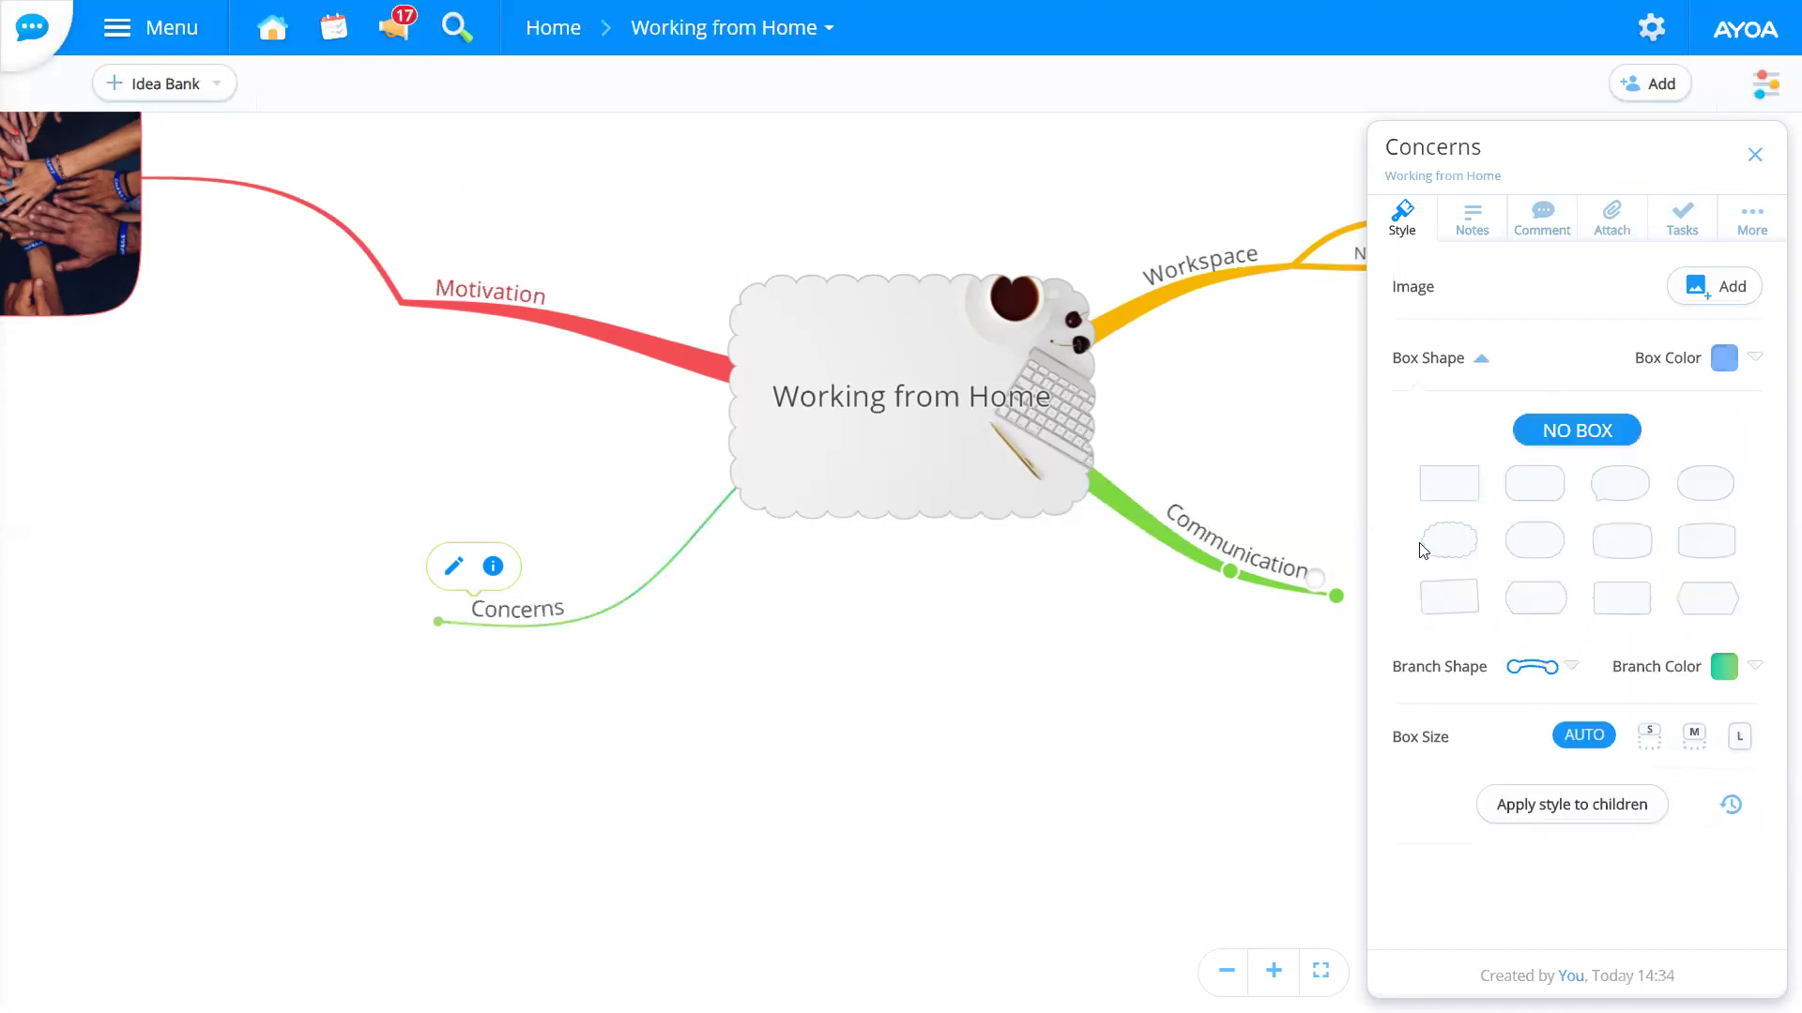
pyautogui.click(1446, 544)
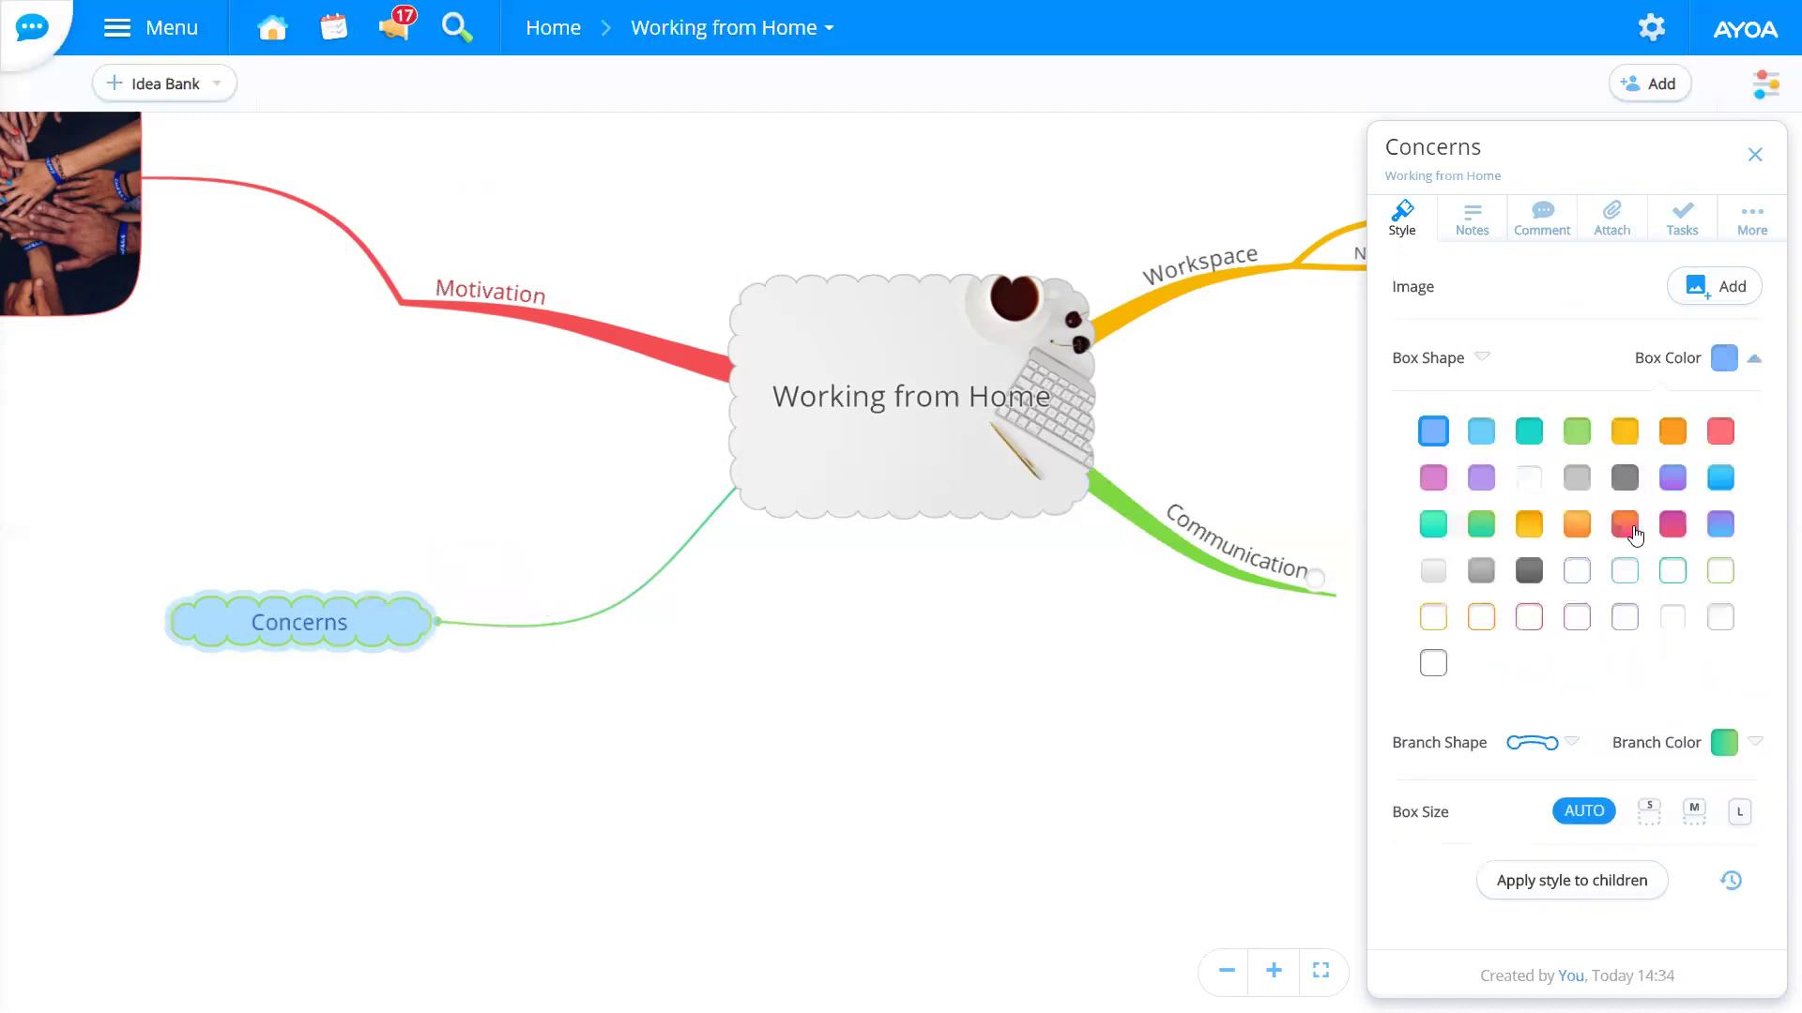
pyautogui.click(1625, 523)
pyautogui.click(1670, 527)
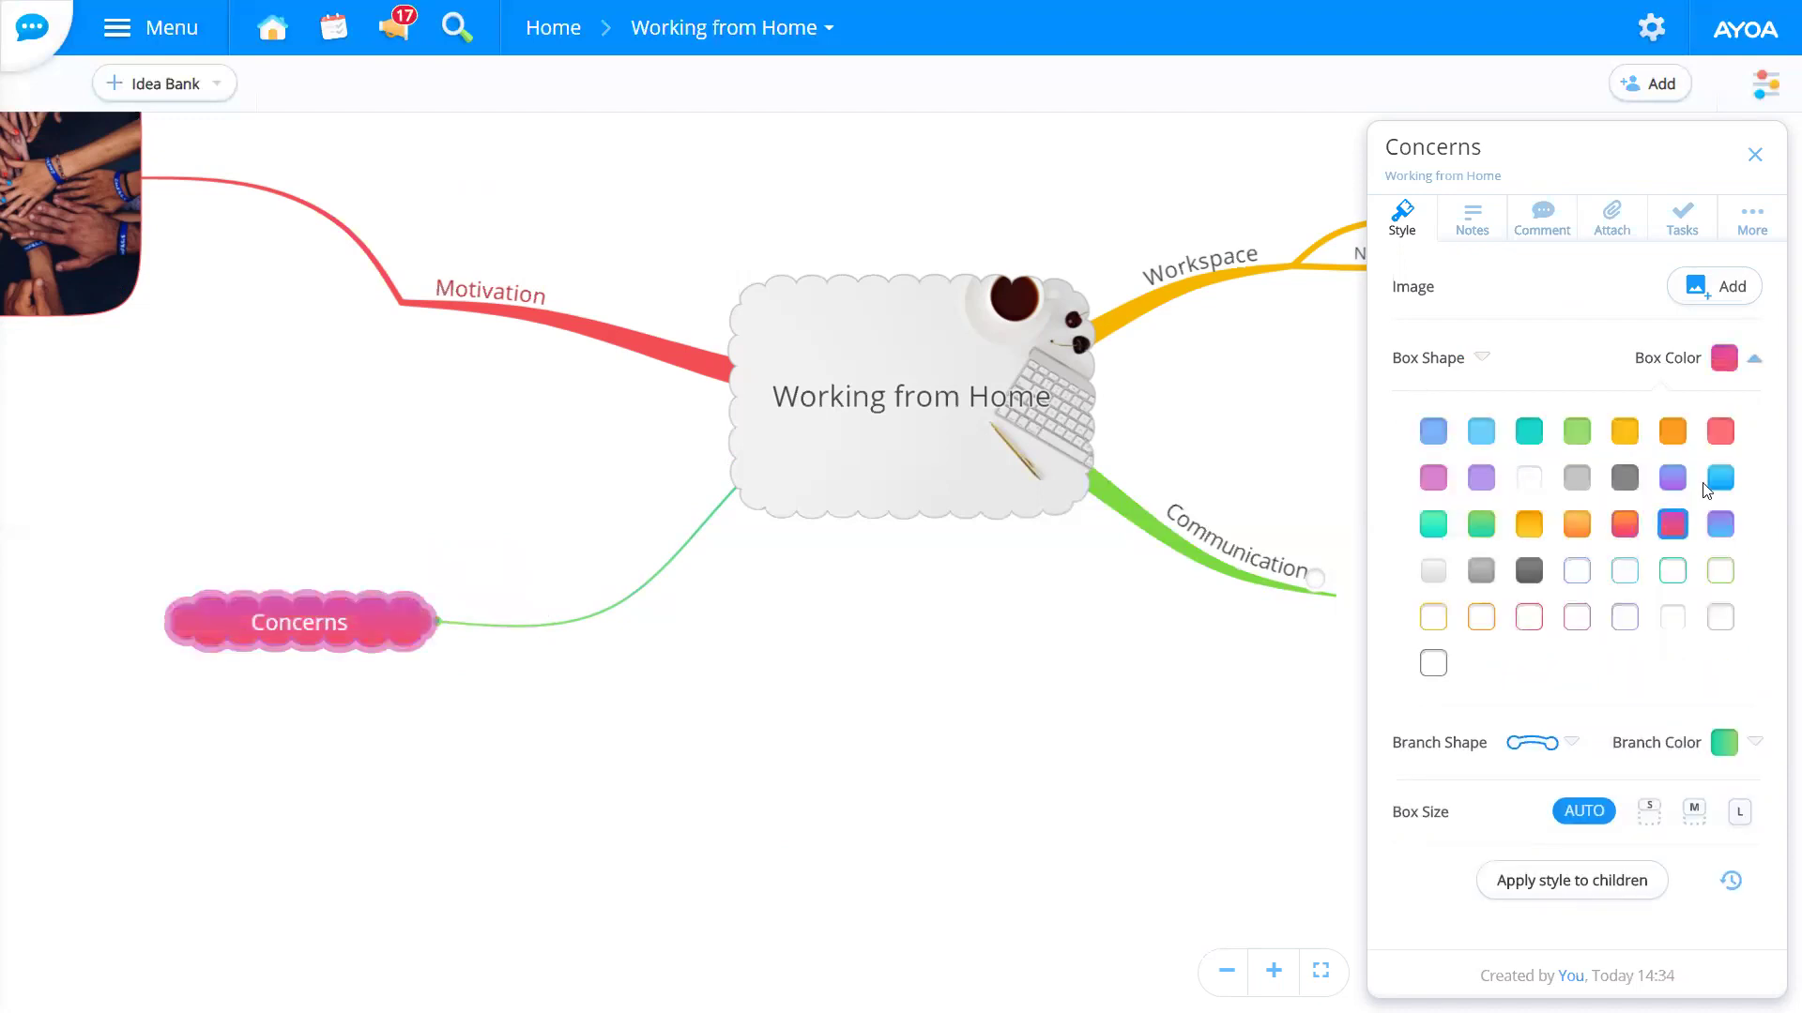
pyautogui.click(1722, 480)
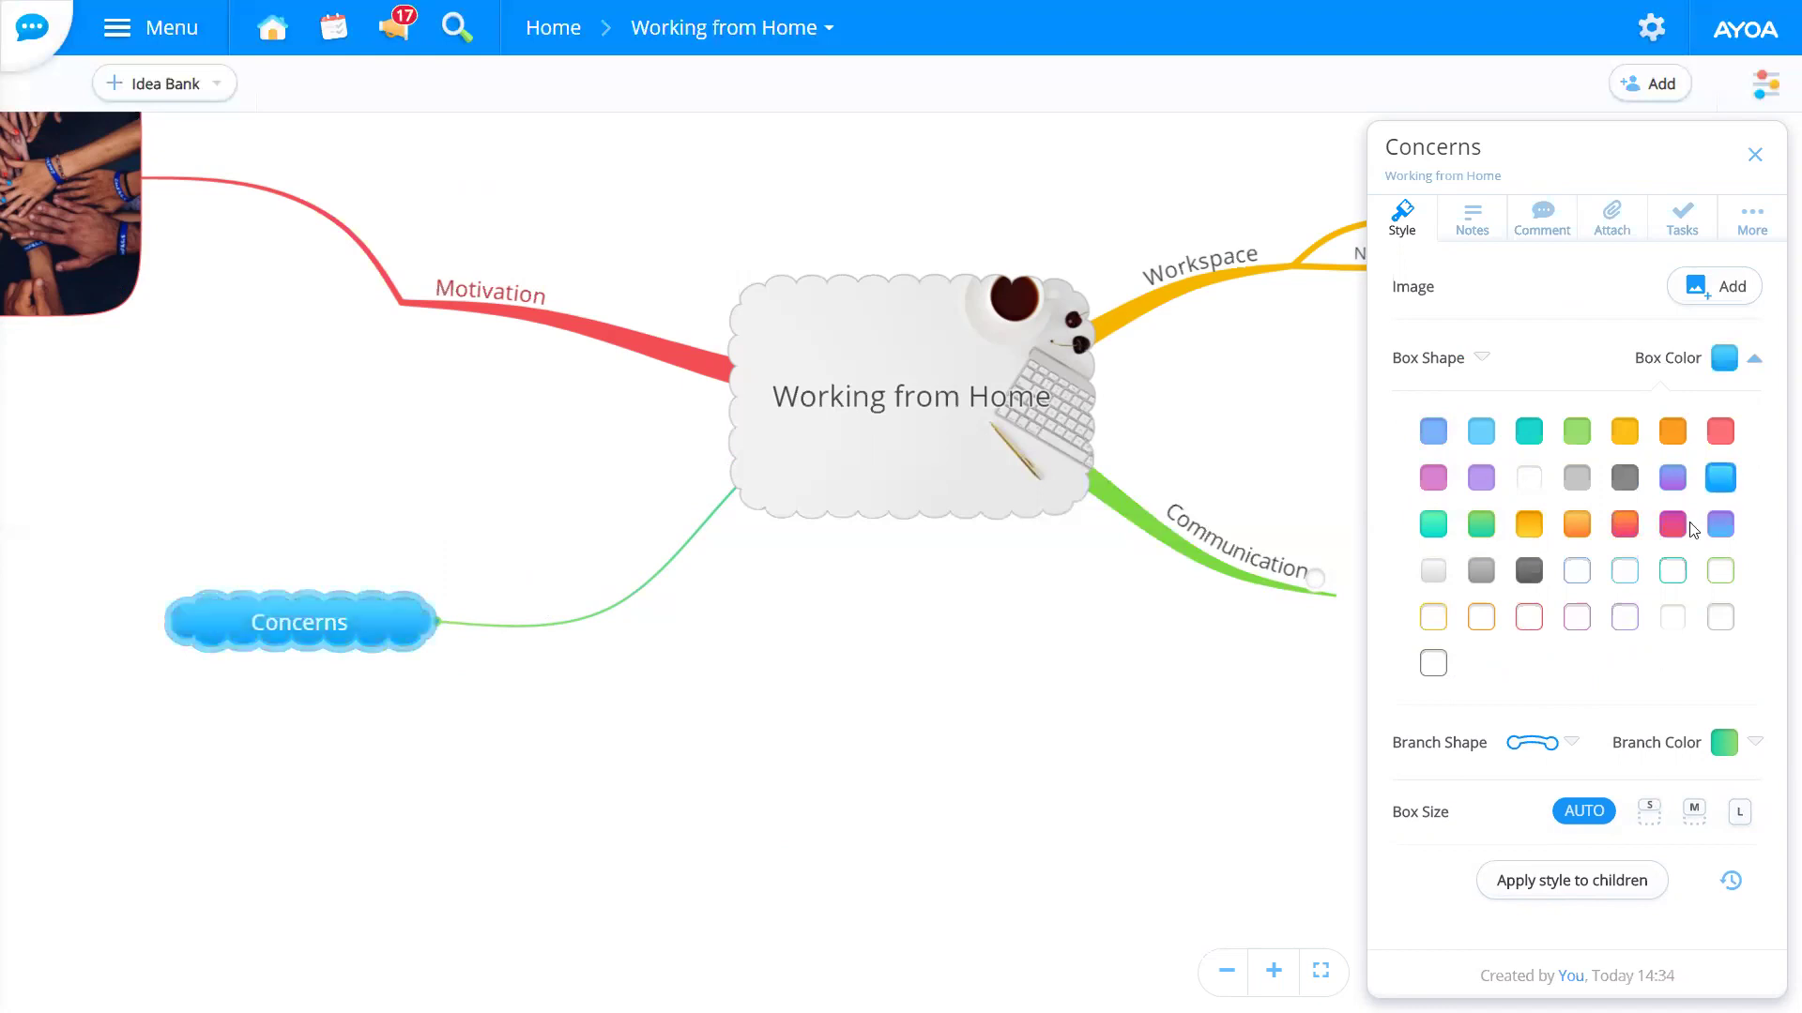
pyautogui.click(1482, 526)
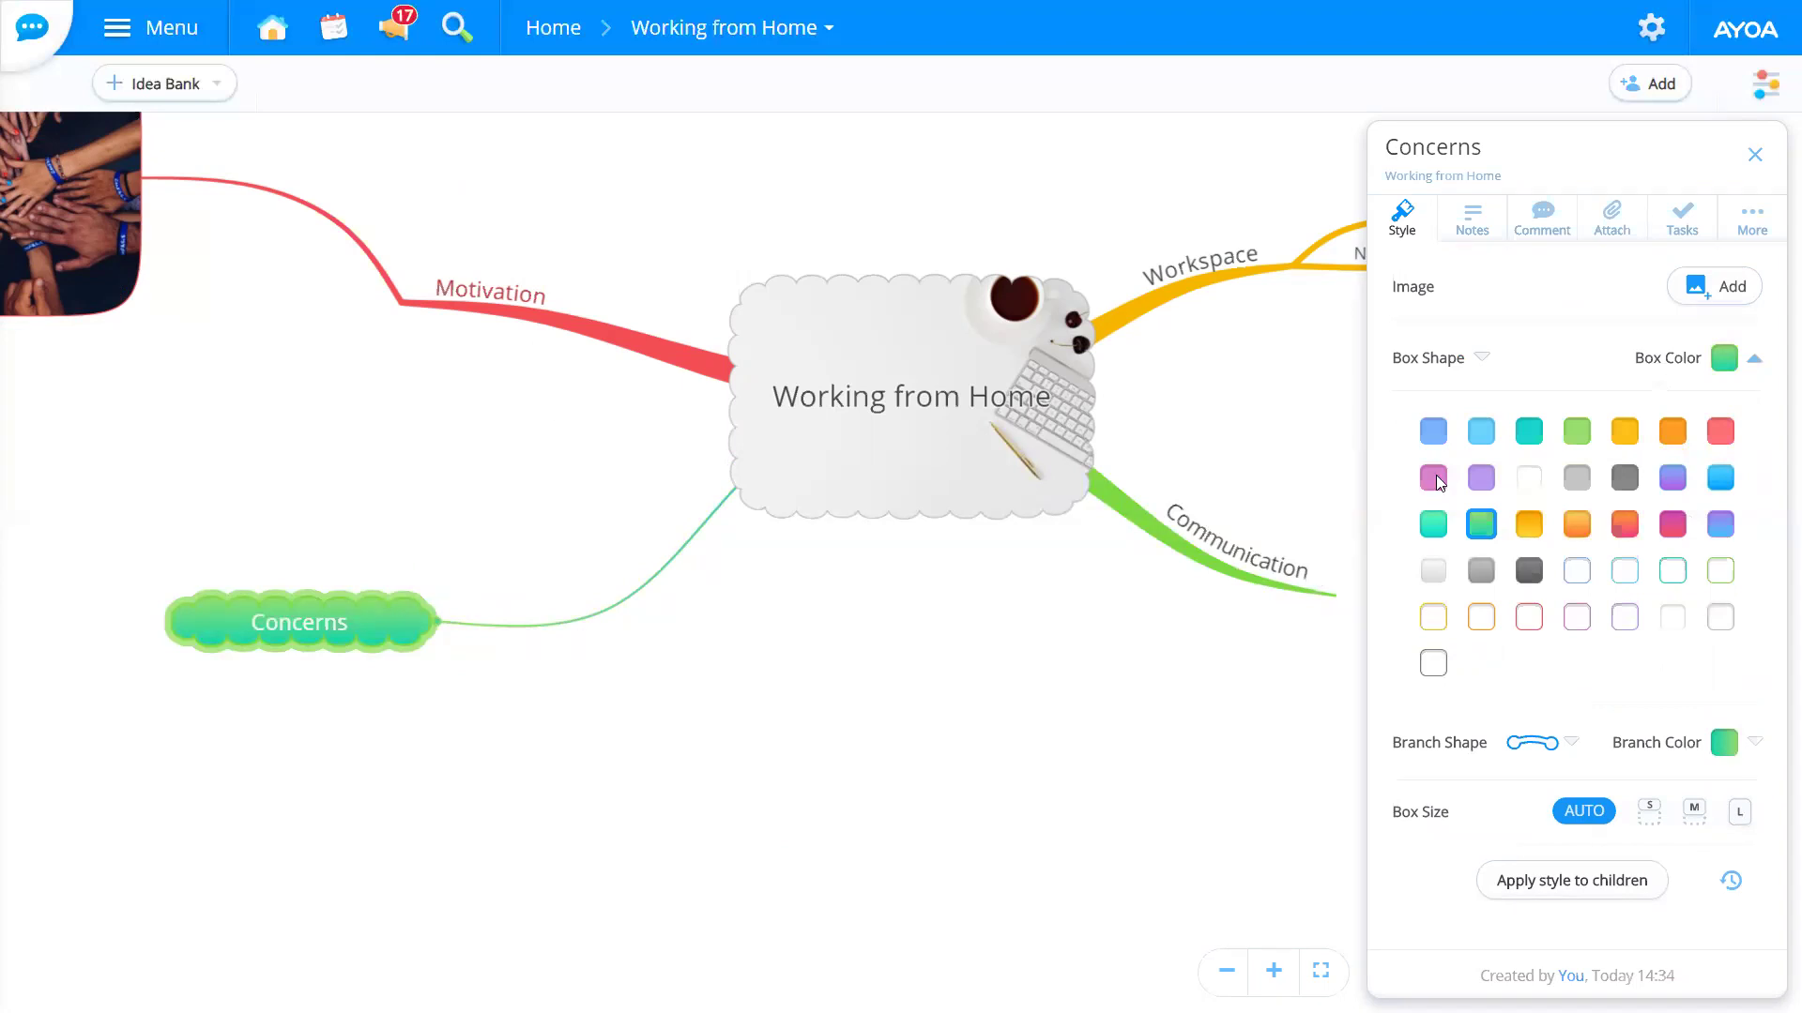
pyautogui.click(1678, 530)
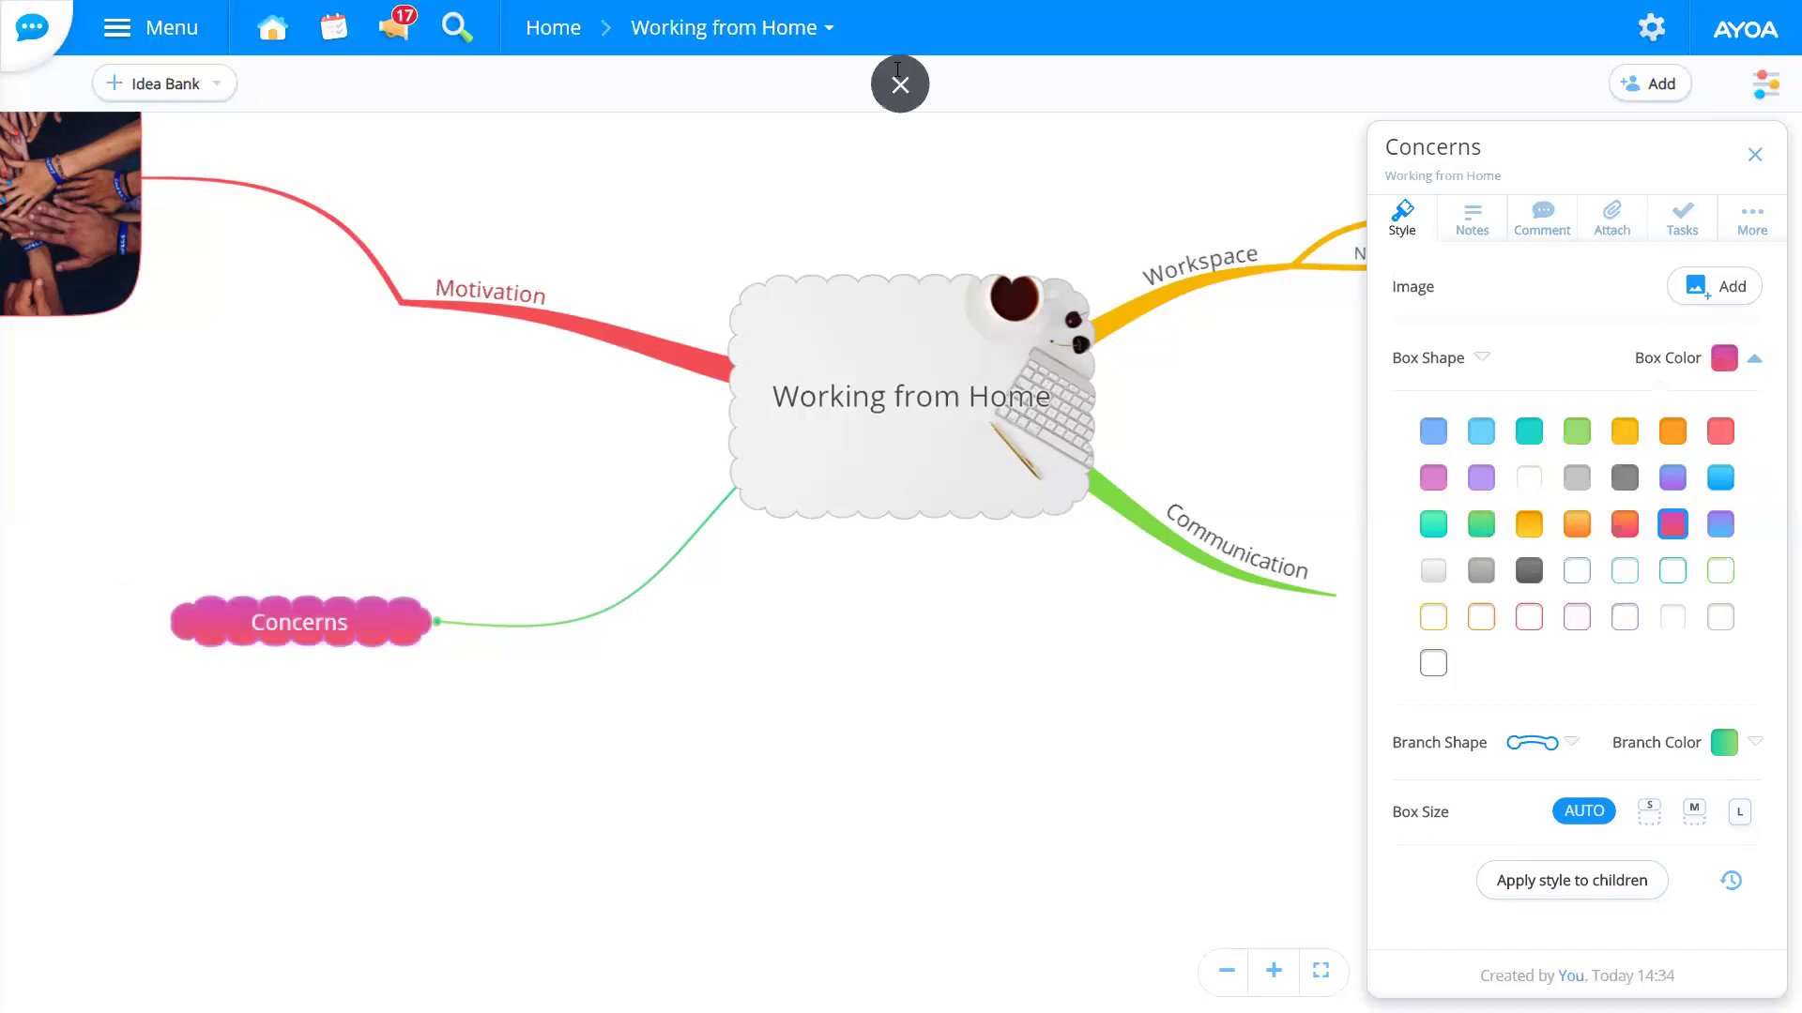
# Step: Leave full screen, switch to the Event Plan mind map and examine its Finishing touches and Presentation branches
pyautogui.press('Escape')
pyautogui.hotkey('ctrl', 'Tab')
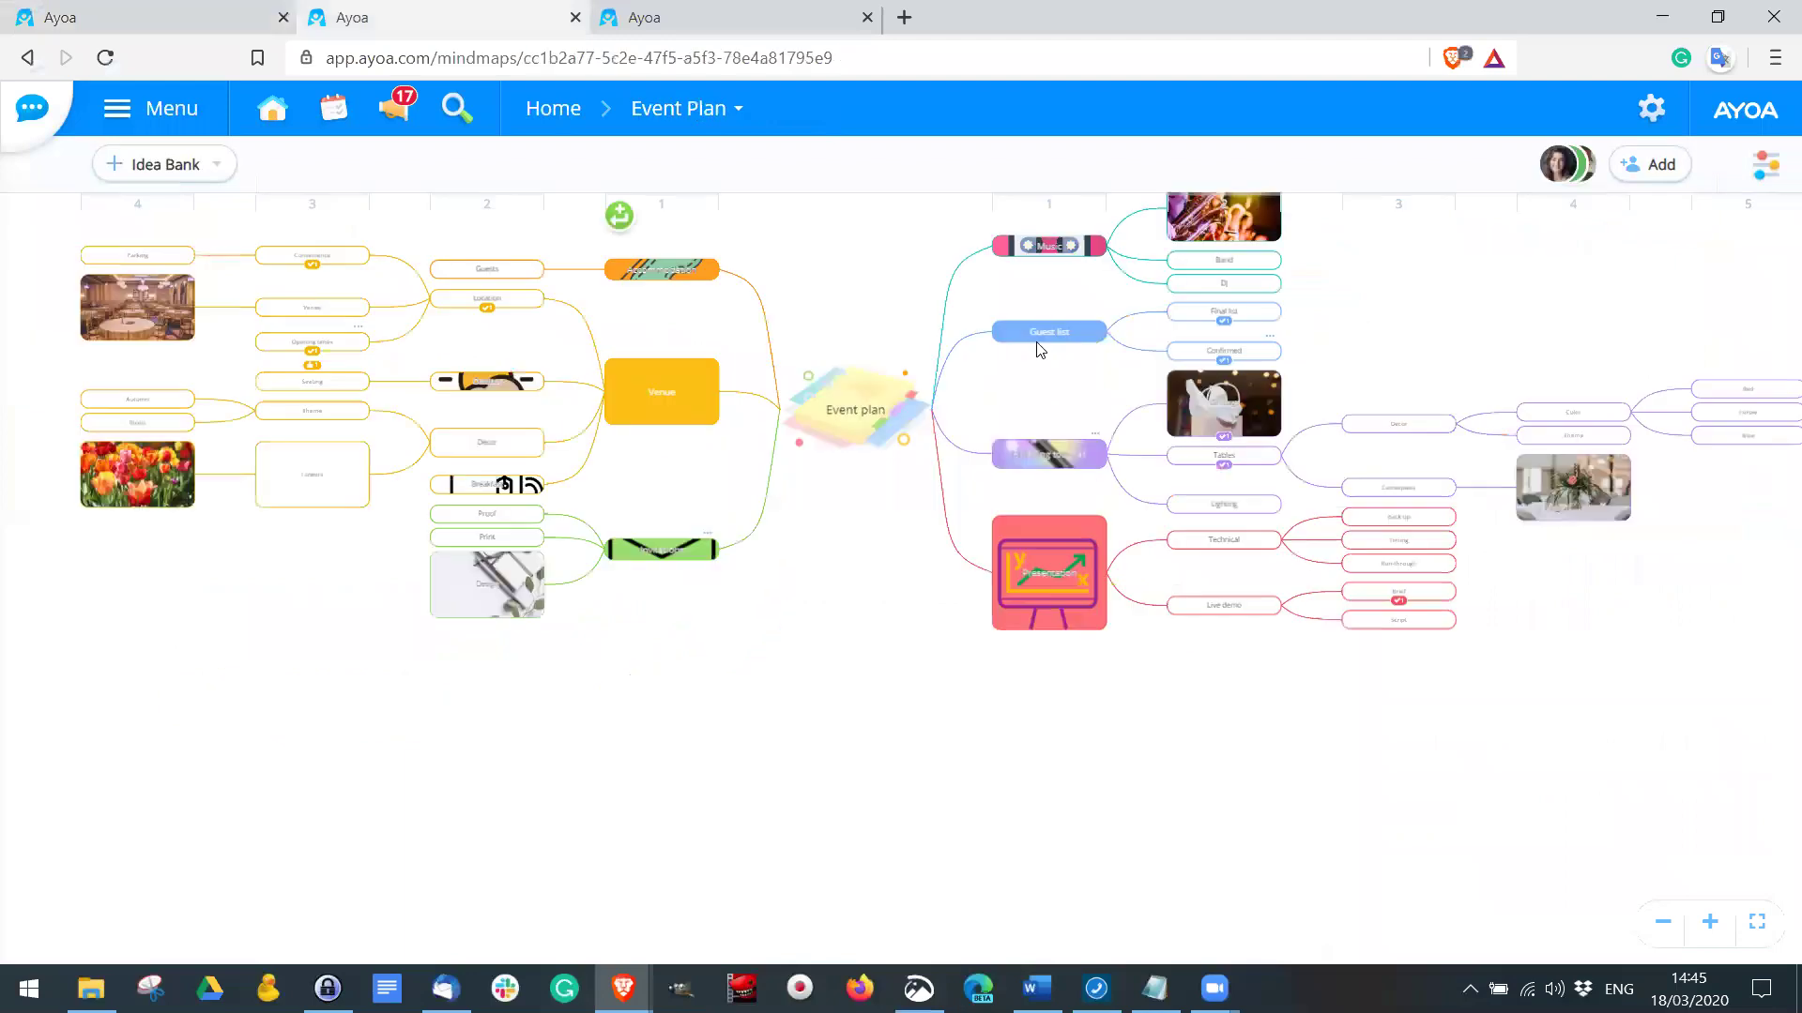
pyautogui.click(1033, 461)
pyautogui.scroll(3, 1035, 462)
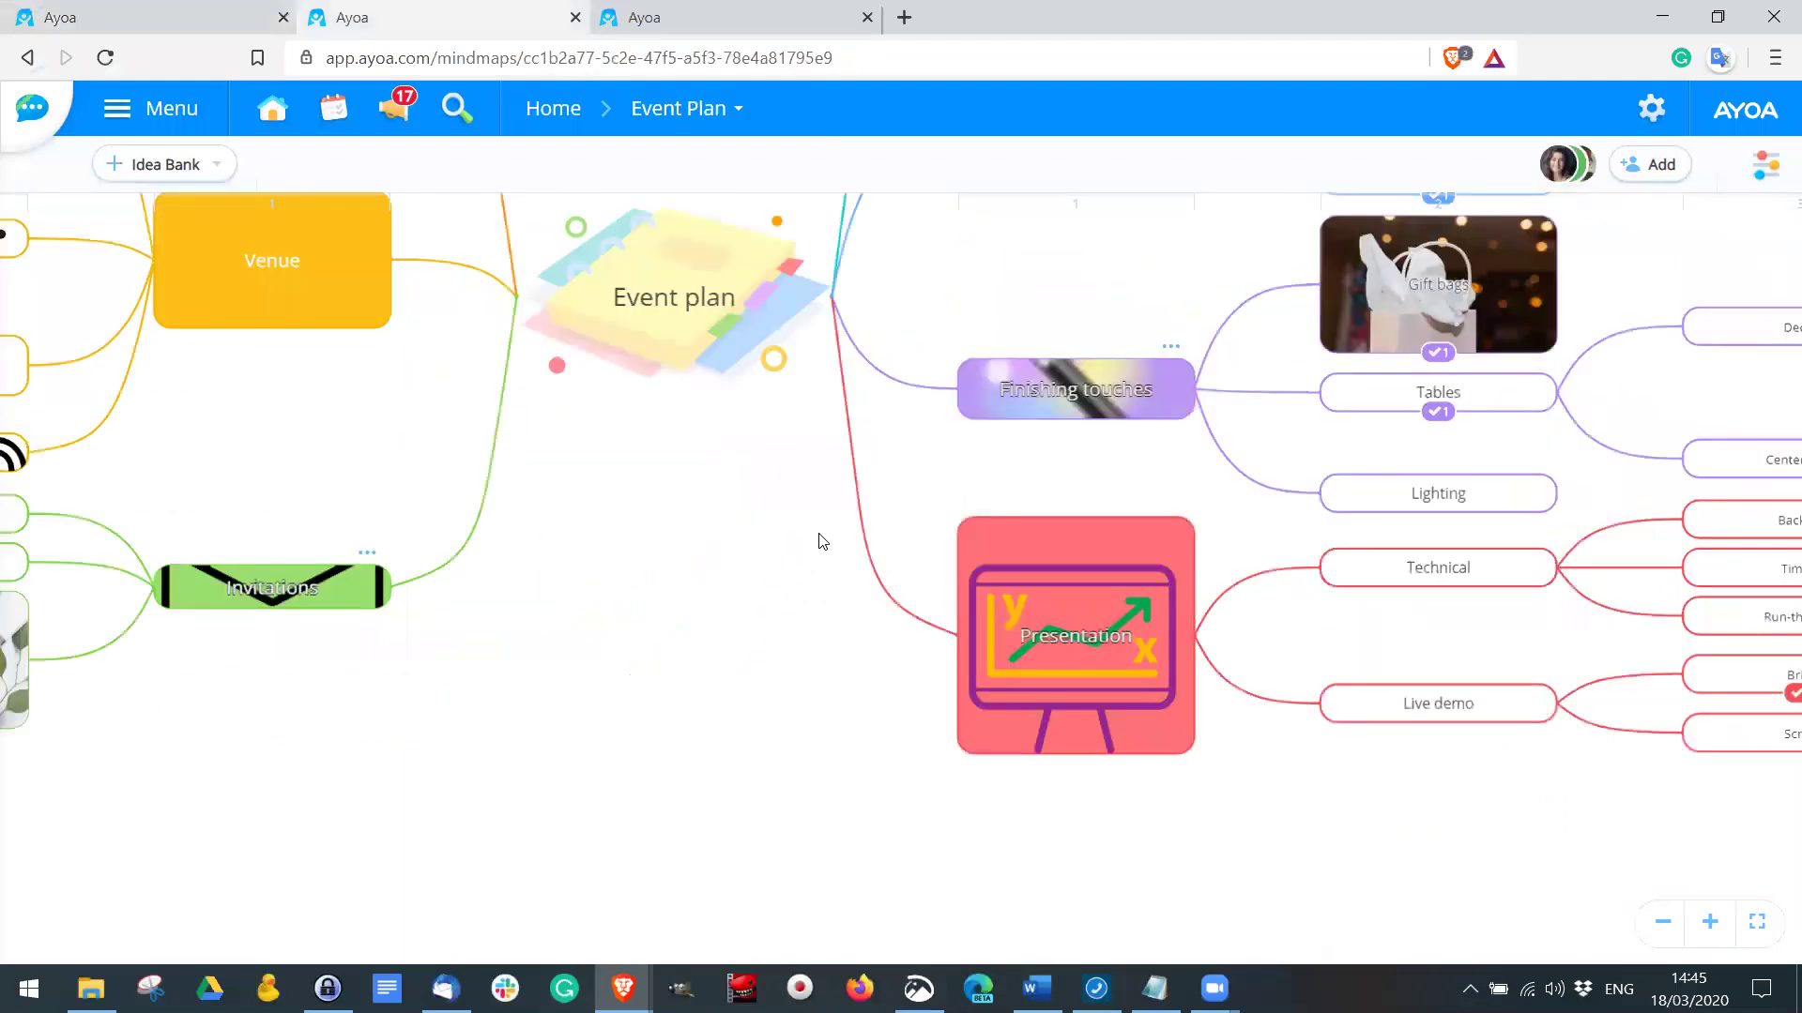
pyautogui.hscroll(5, 820, 535)
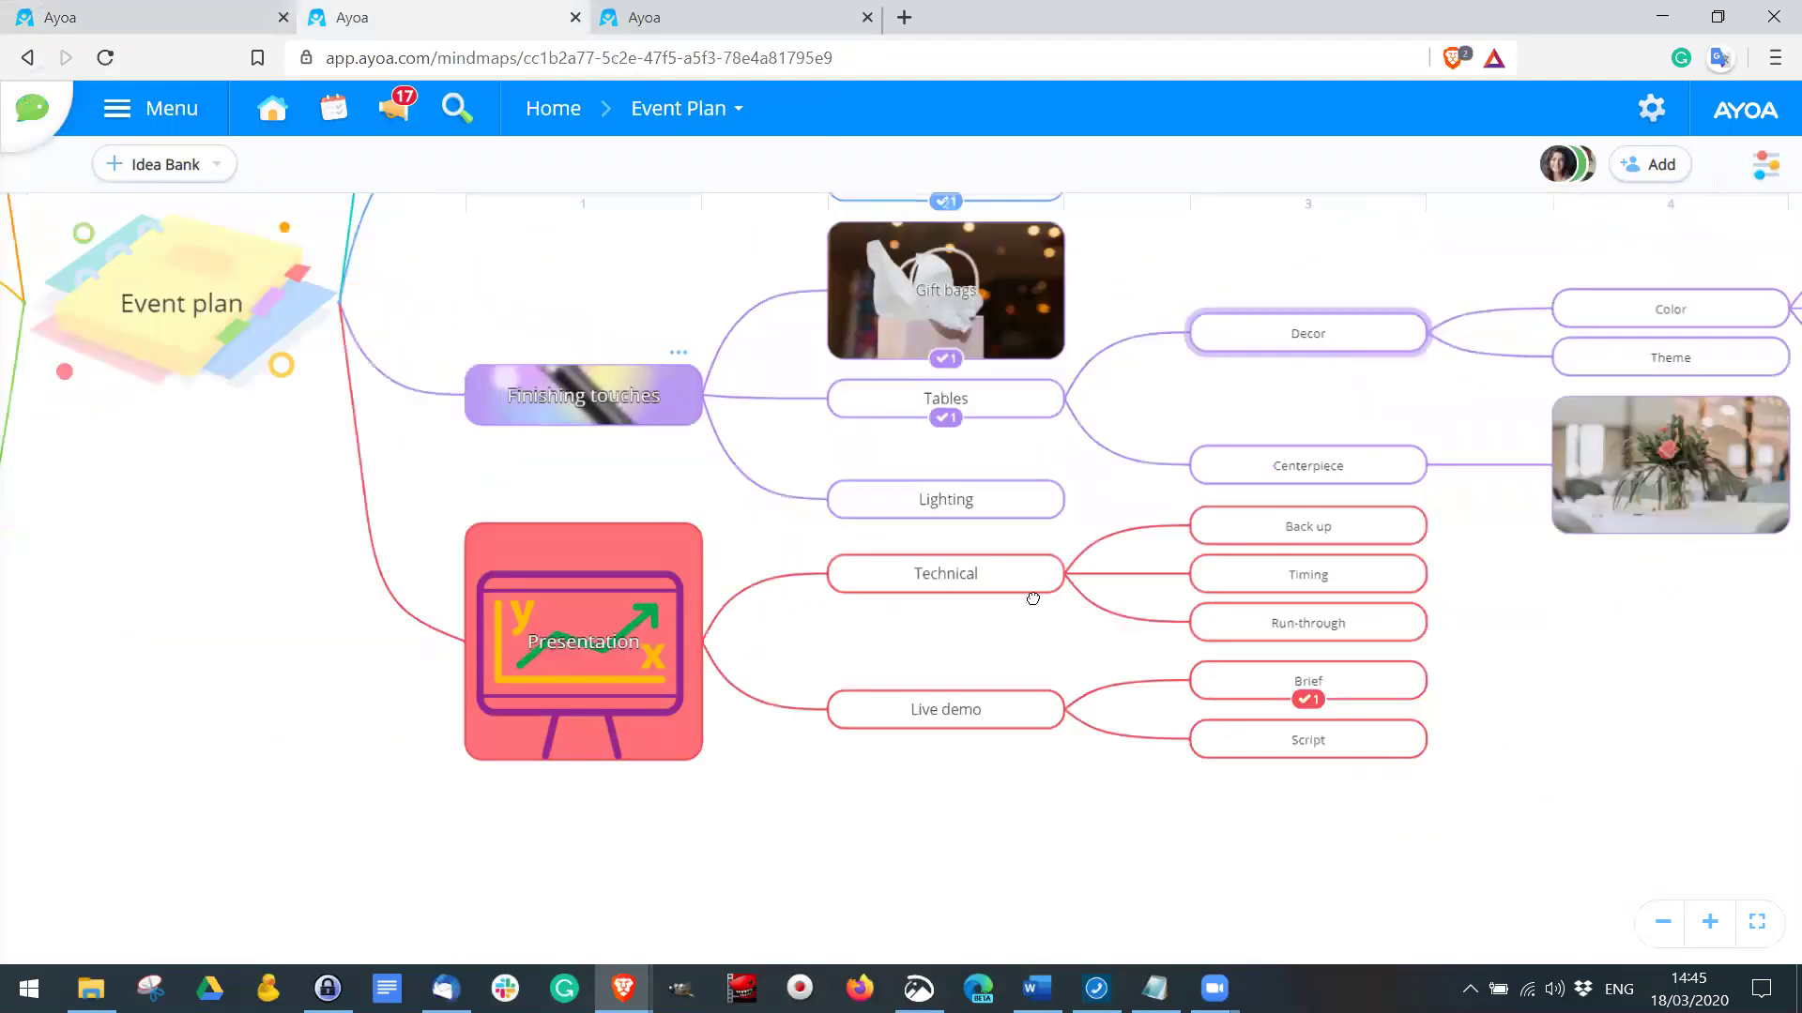
pyautogui.scroll(3, 938, 683)
pyautogui.hscroll(-3, 937, 683)
pyautogui.scroll(-4, 768, 551)
pyautogui.hscroll(1, 768, 552)
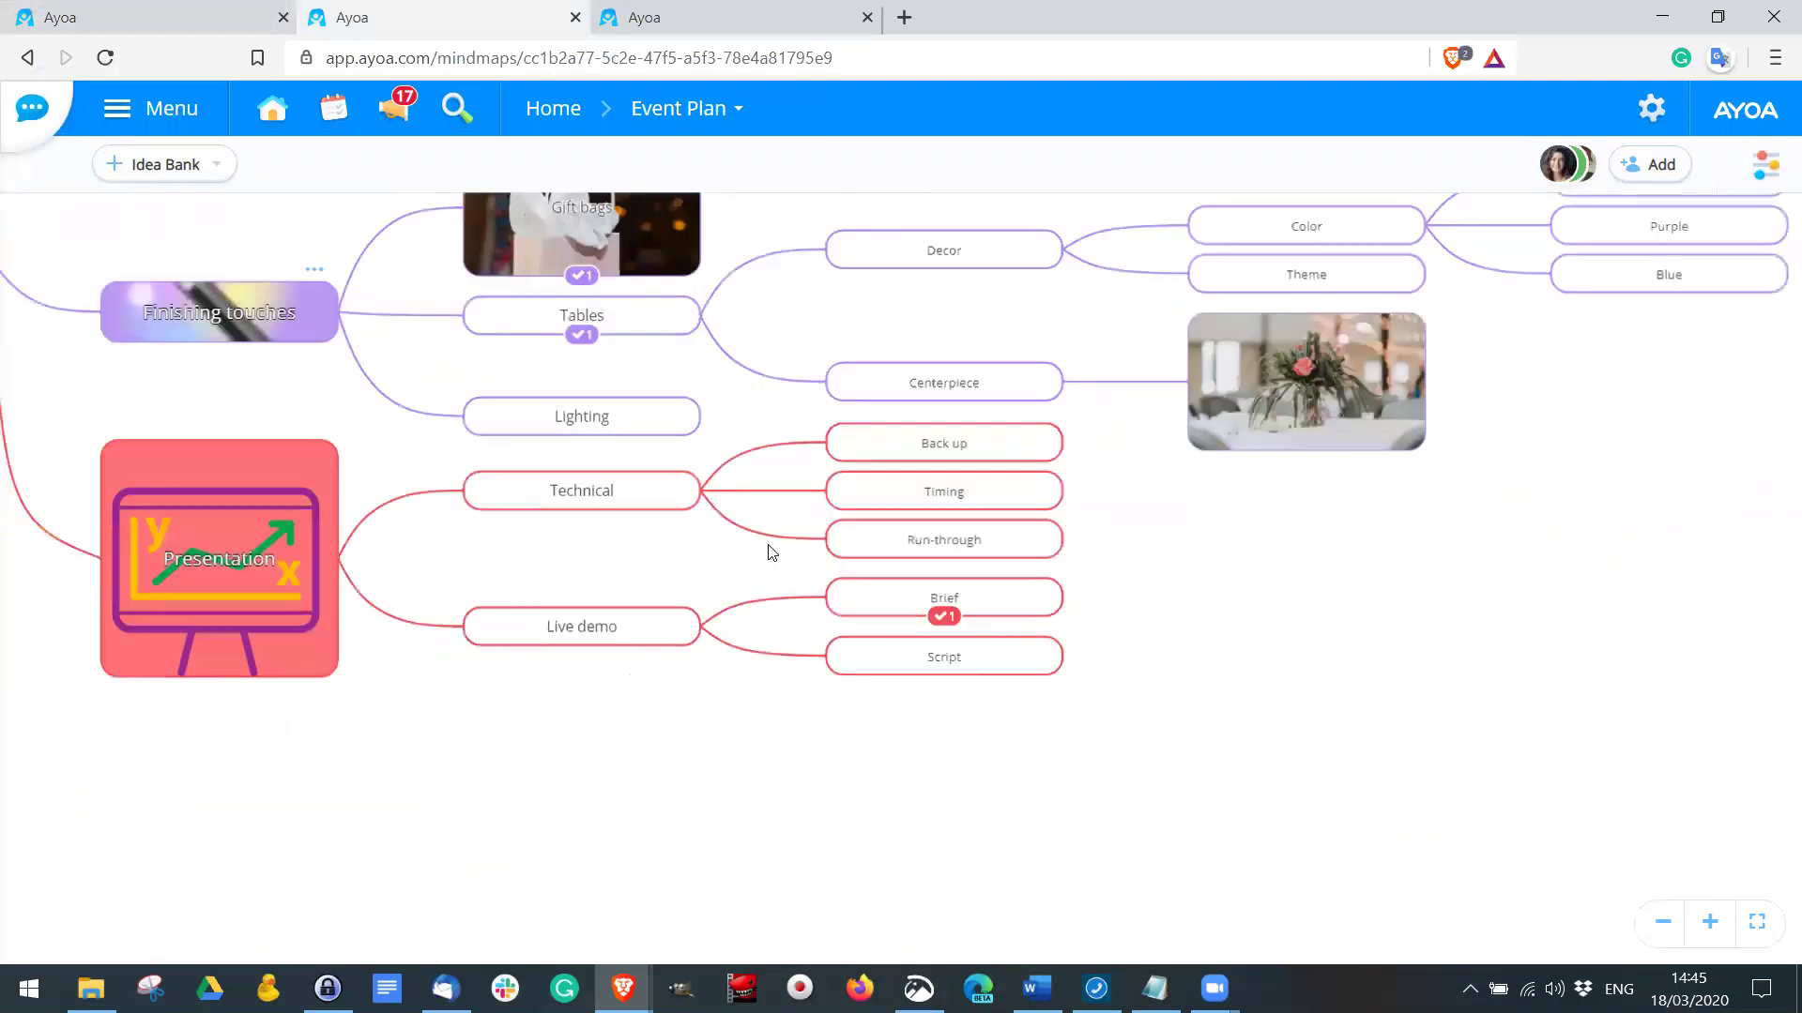
# Step: Set the box color of the Centerpiece branch under Tables to the yellow-orange gradient and close its settings
pyautogui.click(900, 383)
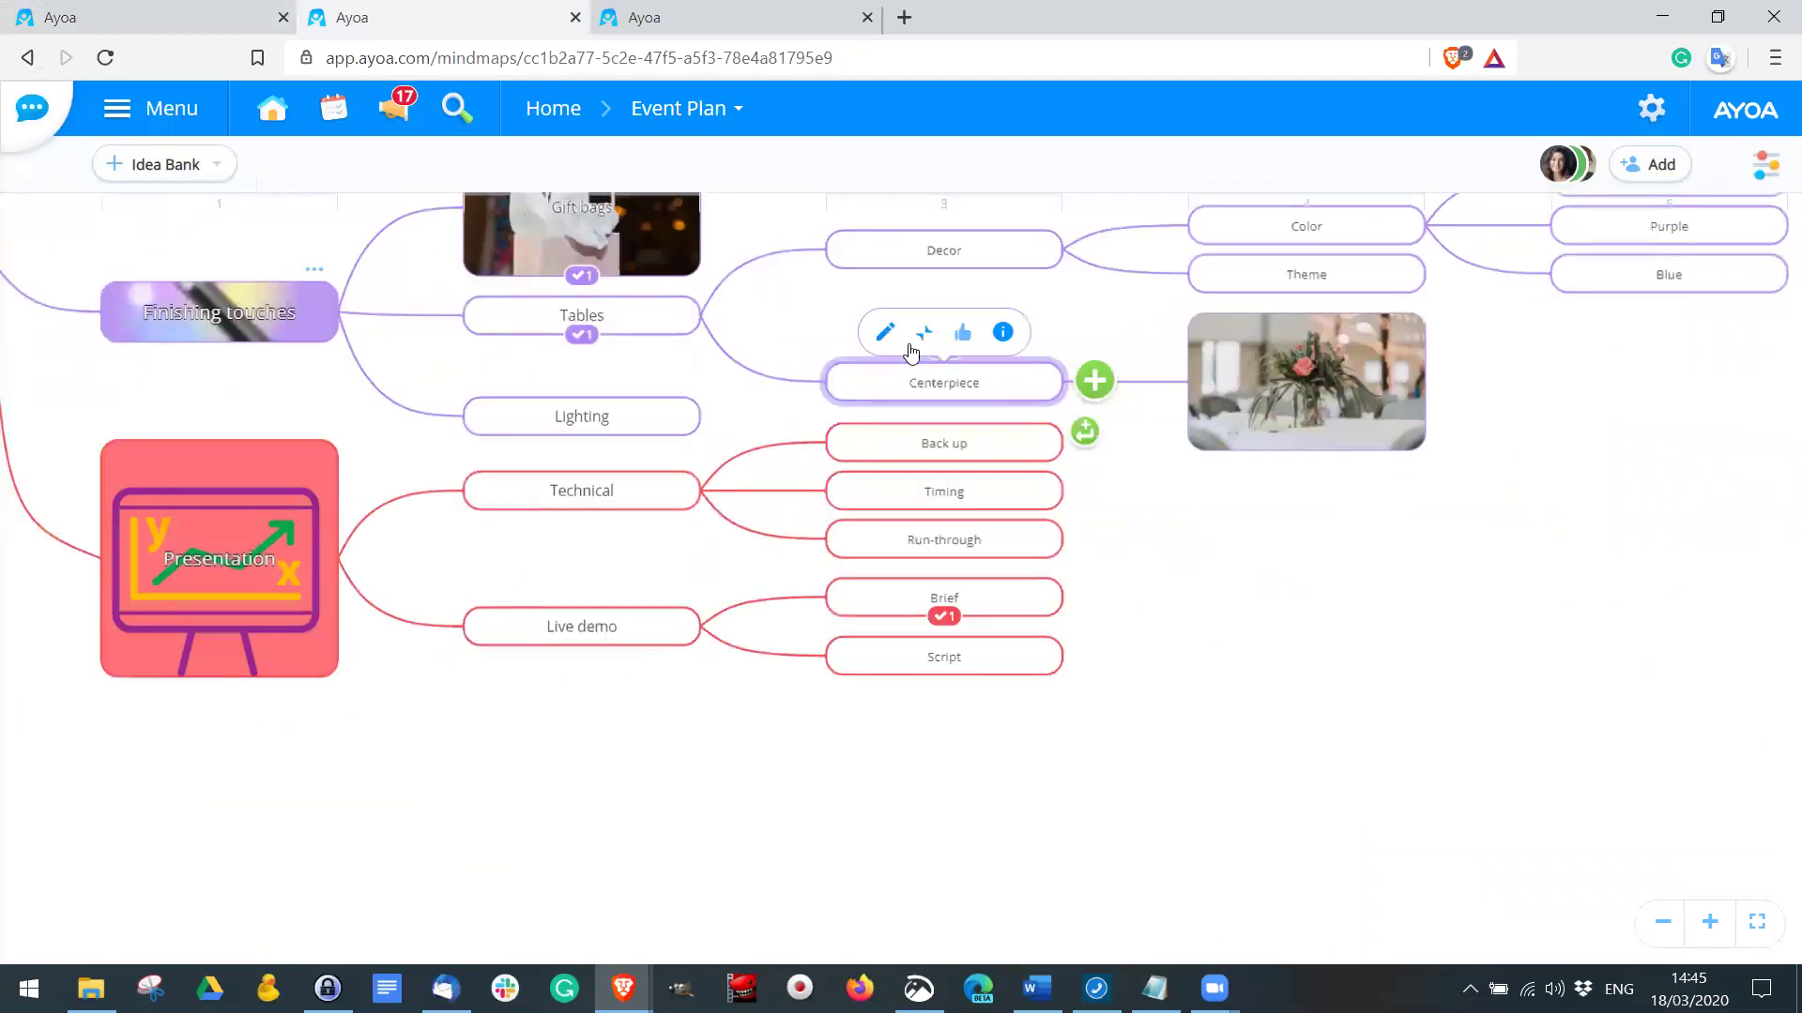
pyautogui.click(1004, 335)
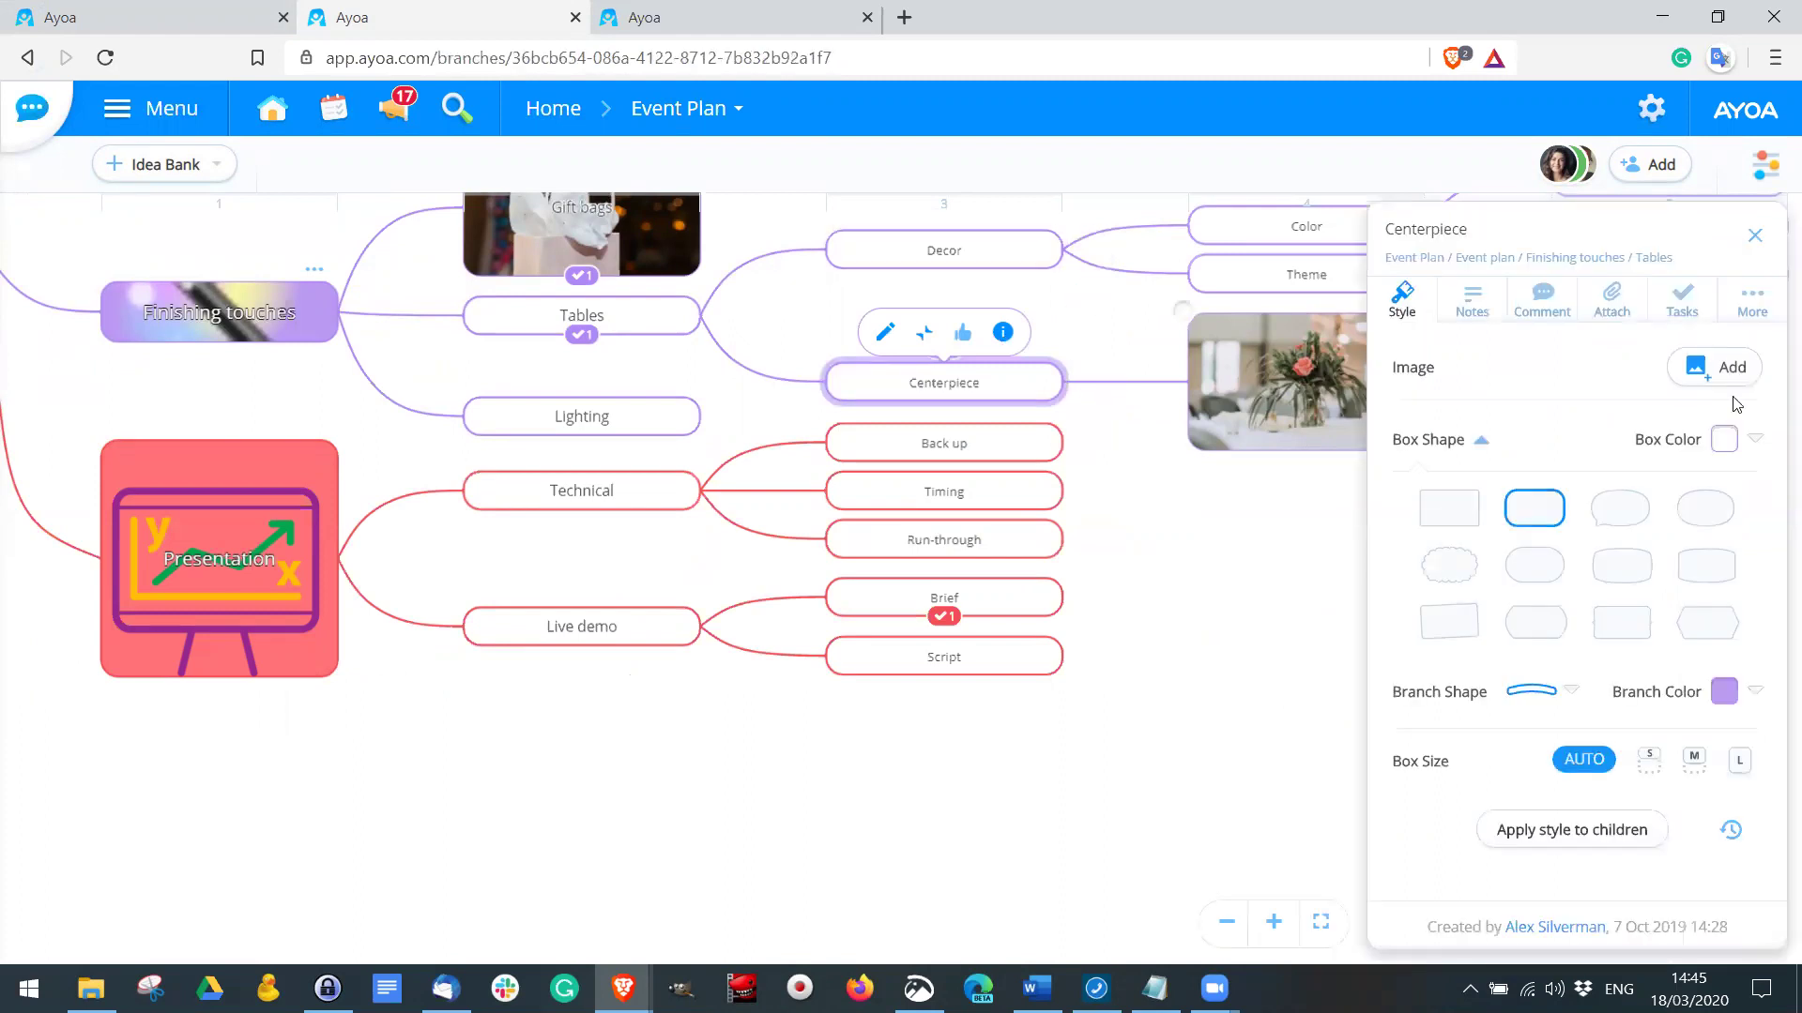
pyautogui.click(1755, 446)
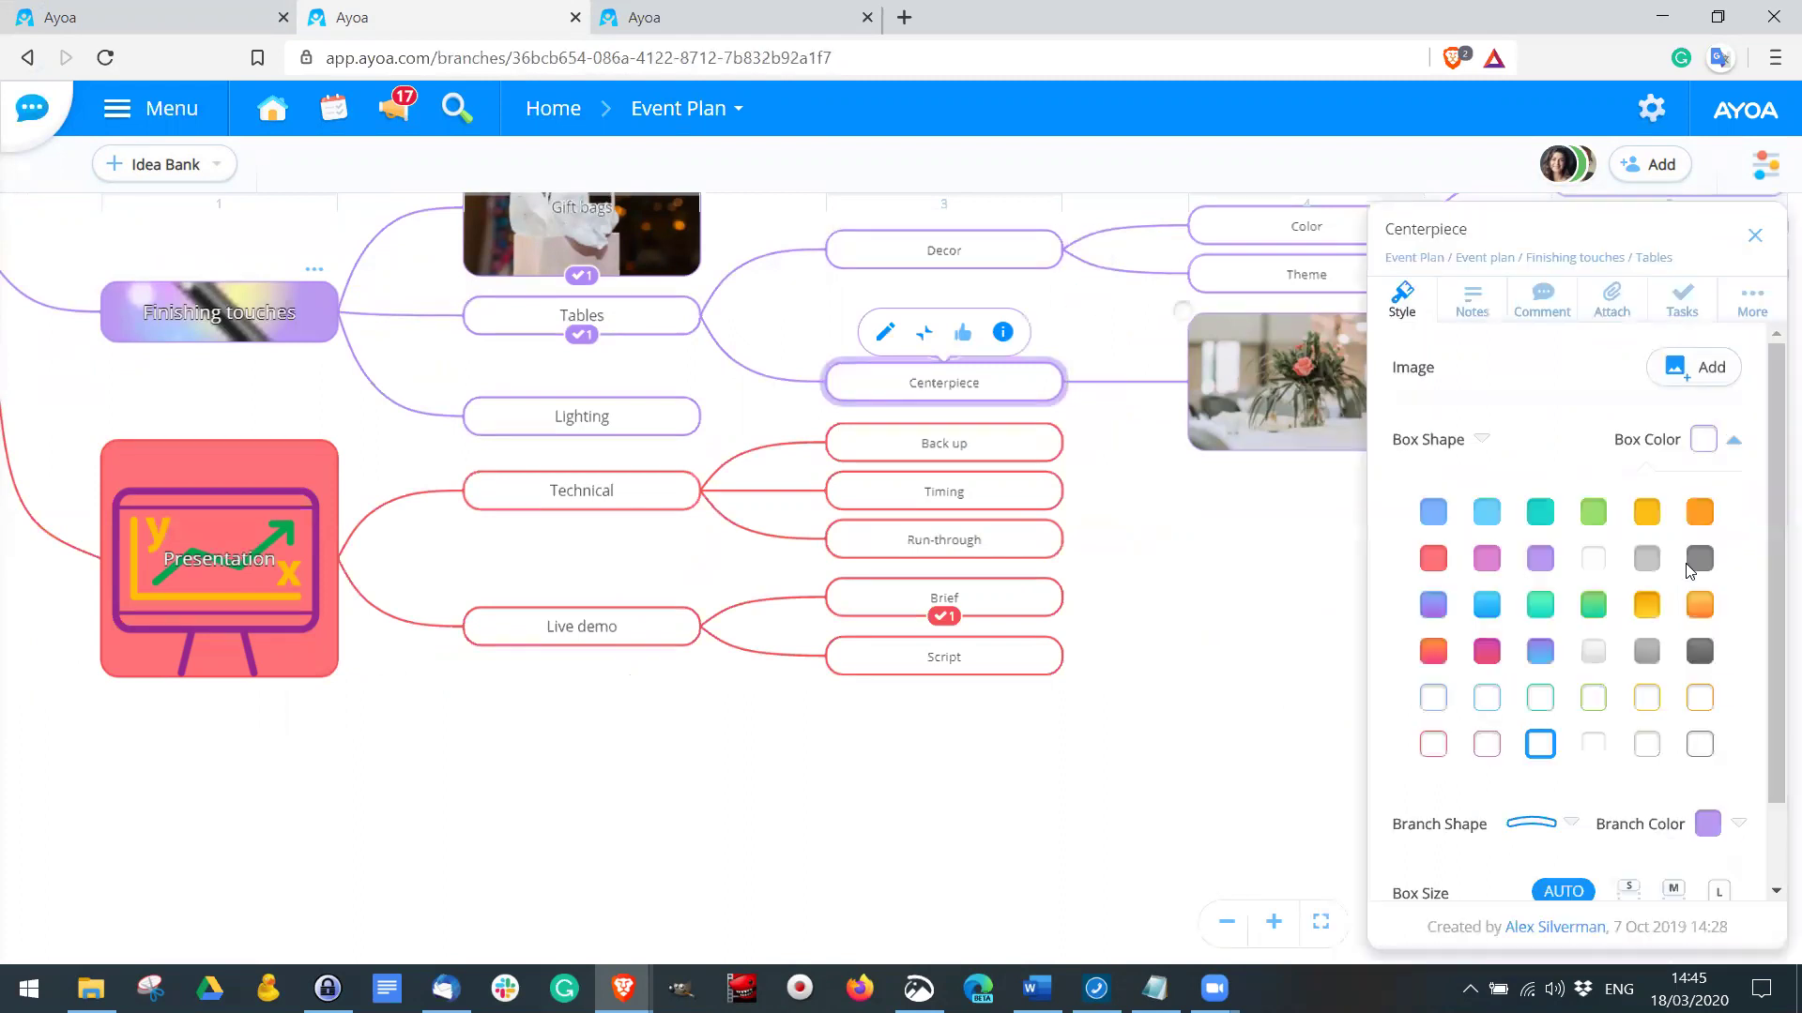
pyautogui.click(1646, 610)
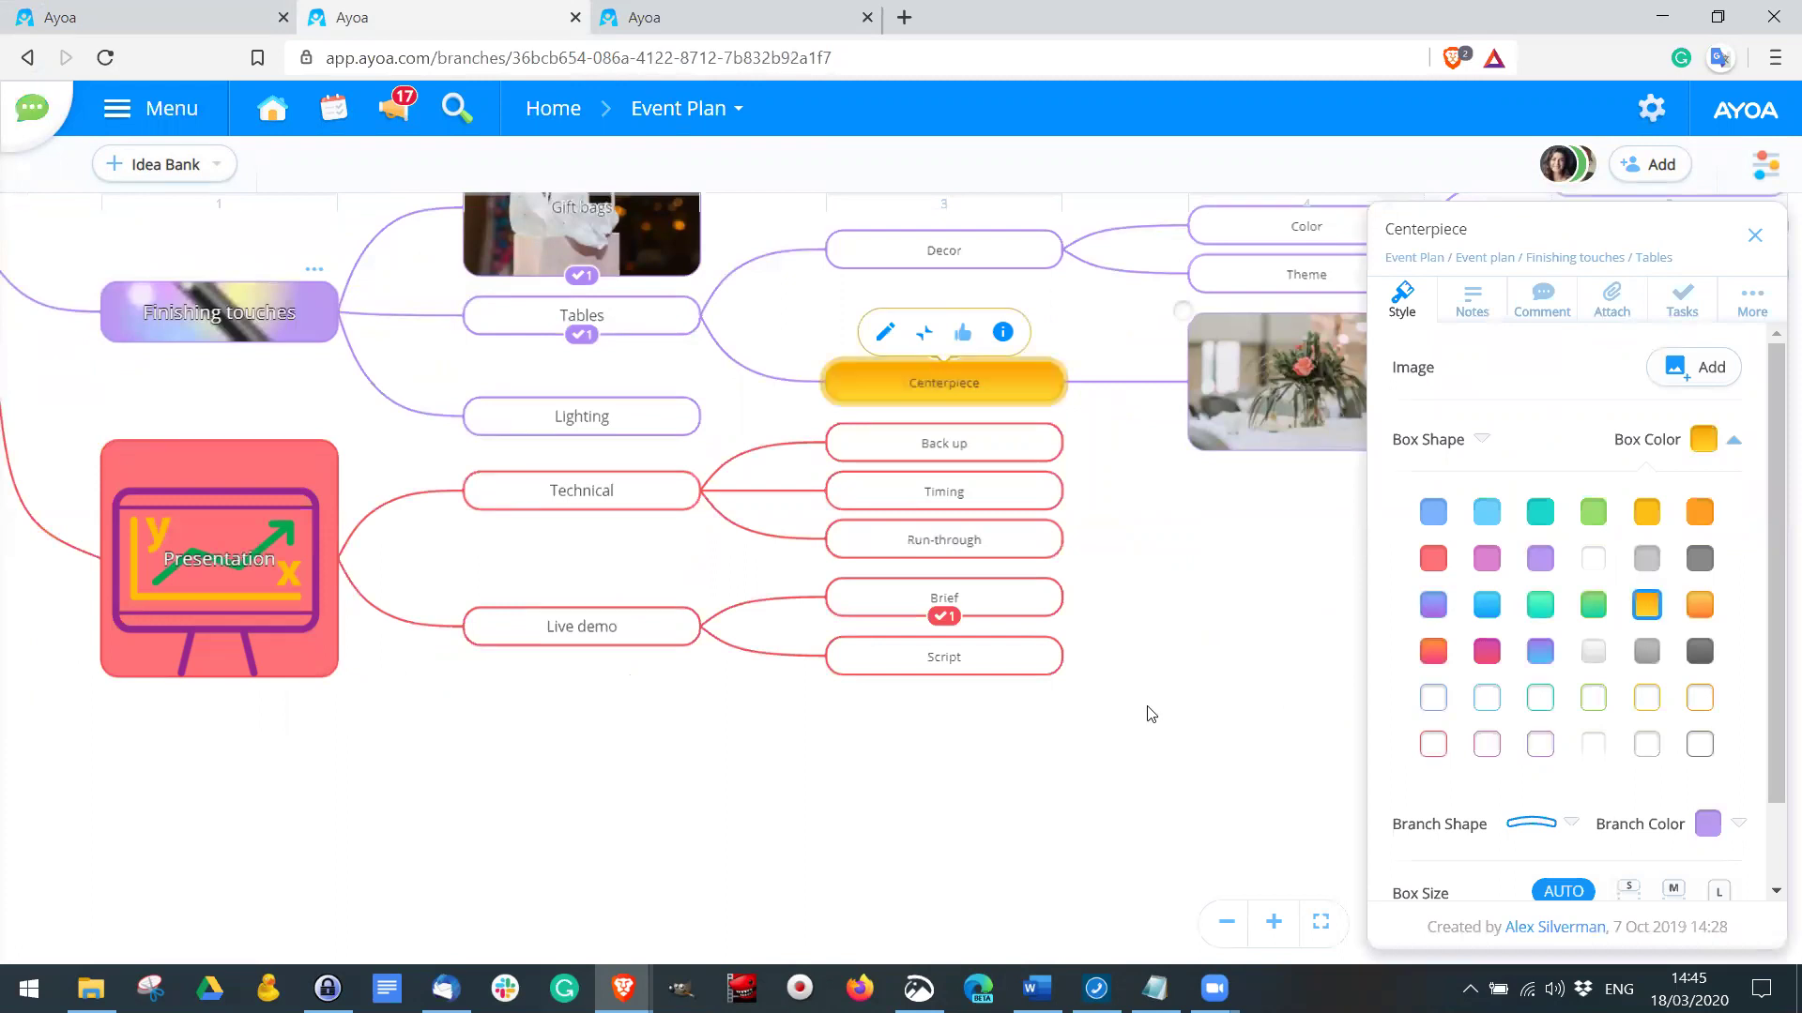
pyautogui.click(1176, 616)
# Step: View the whole Event Plan map and switch back to the Working from Home mind map
pyautogui.scroll(-3, 1177, 616)
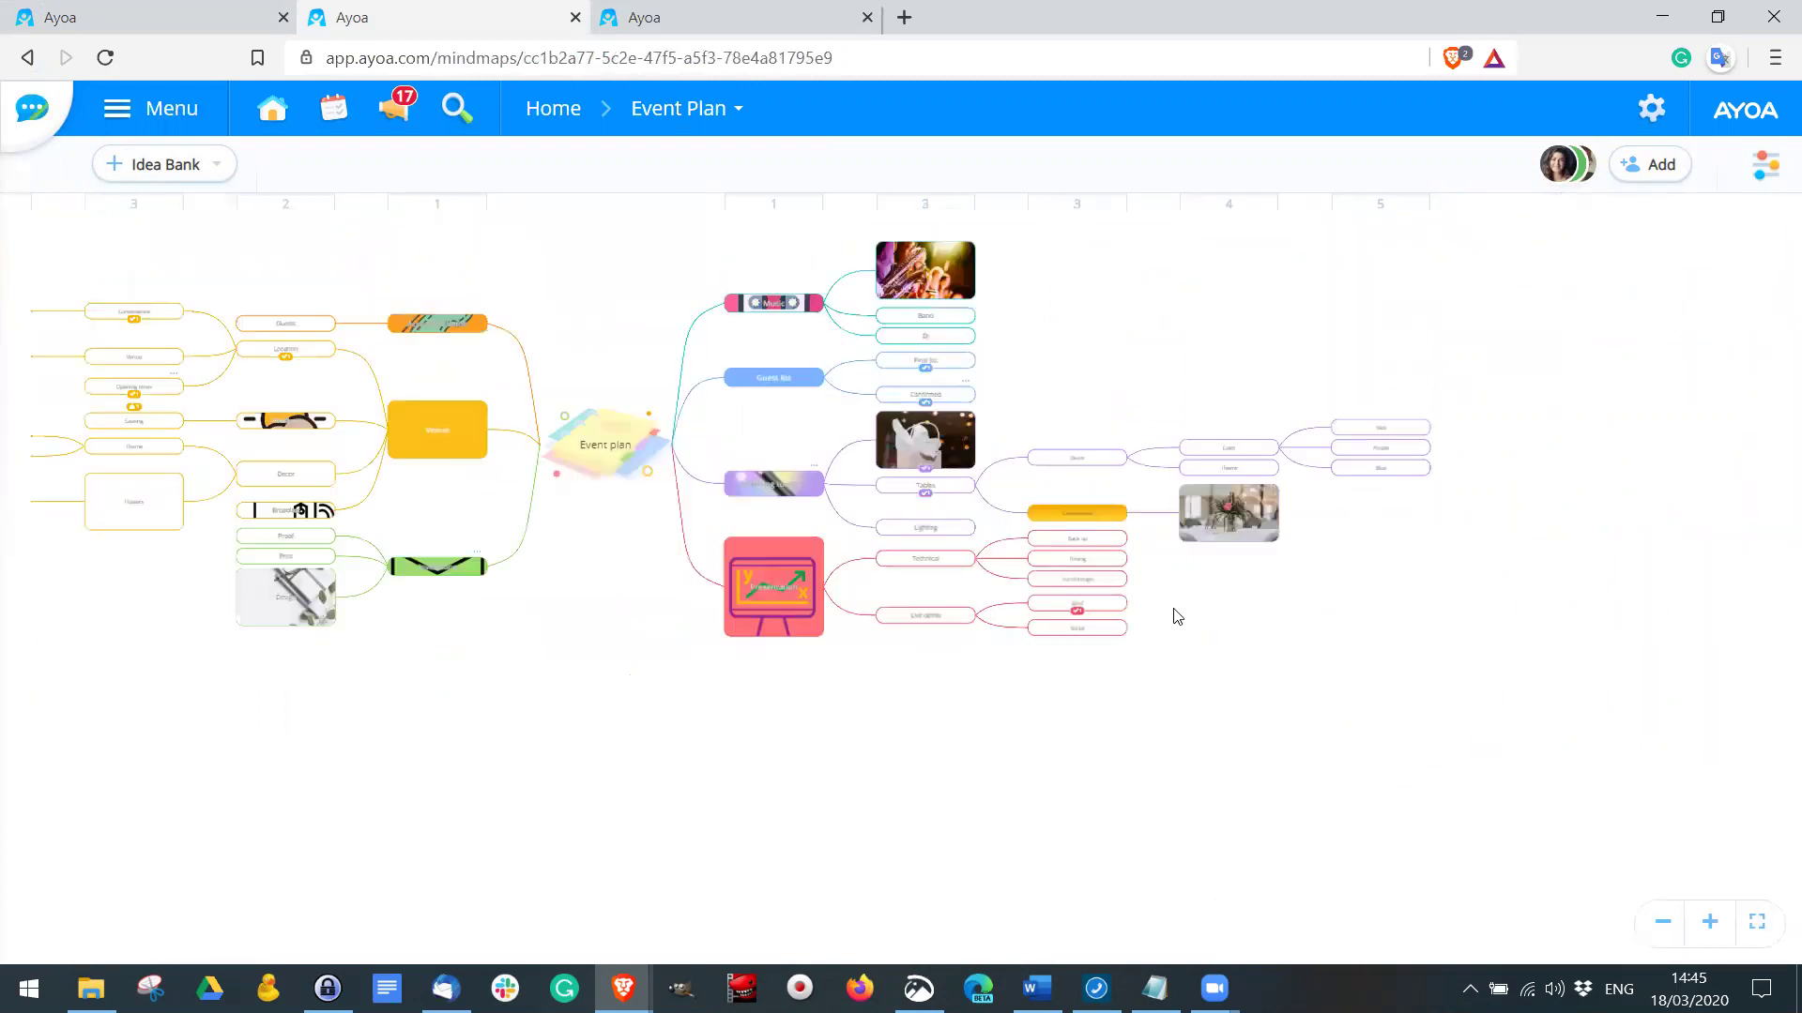
pyautogui.scroll(-2, 1073, 533)
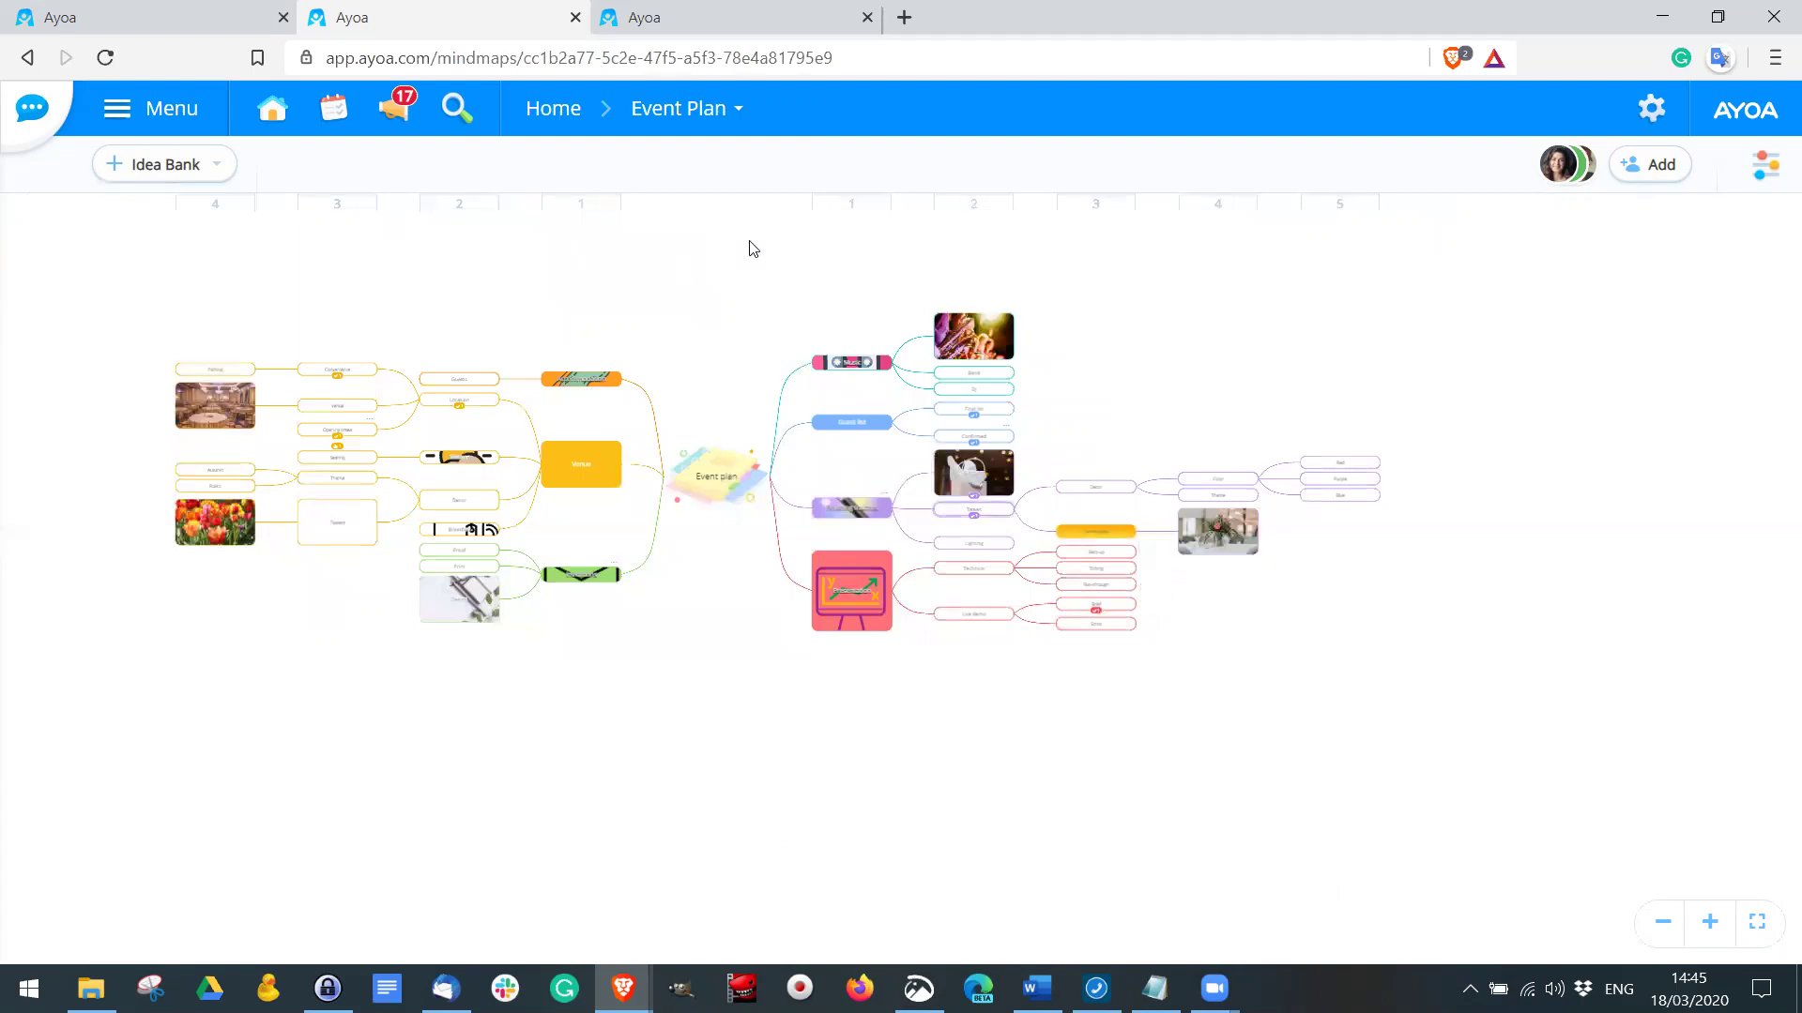
pyautogui.click(159, 19)
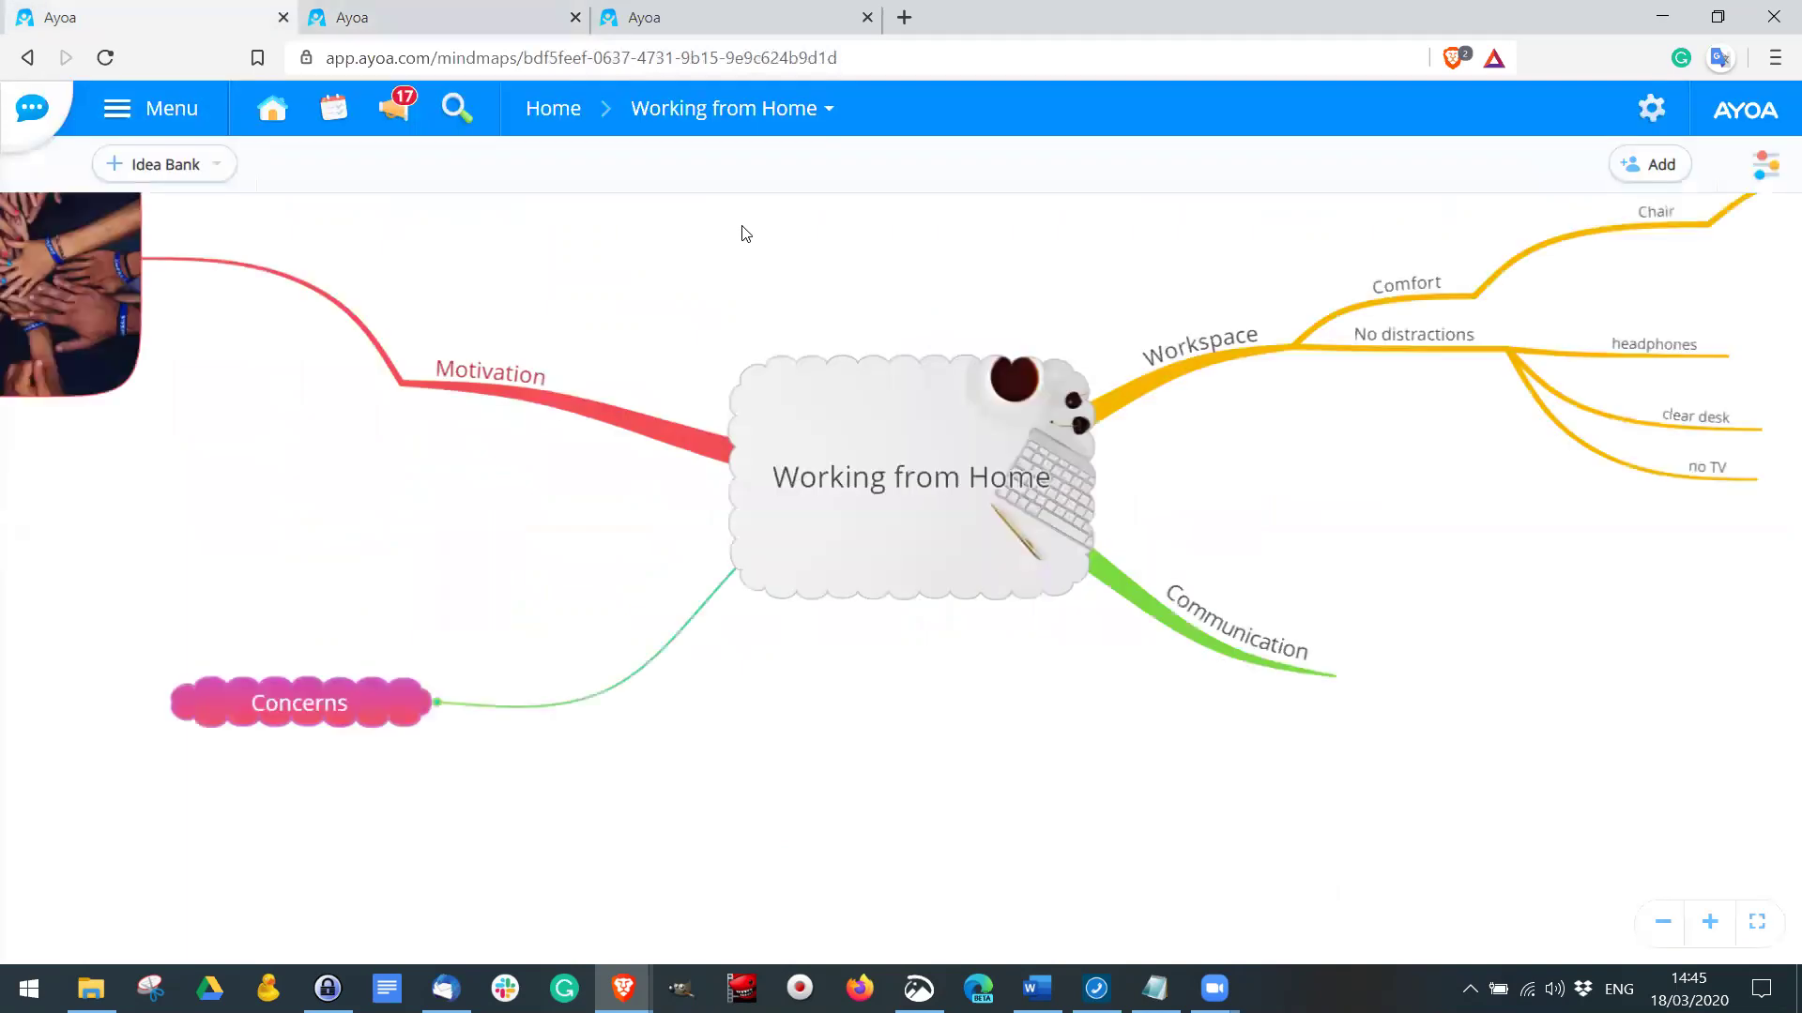
# Step: Return to full screen and add a child branch named "Being Lonely" to the Concerns branch
pyautogui.press('F11')
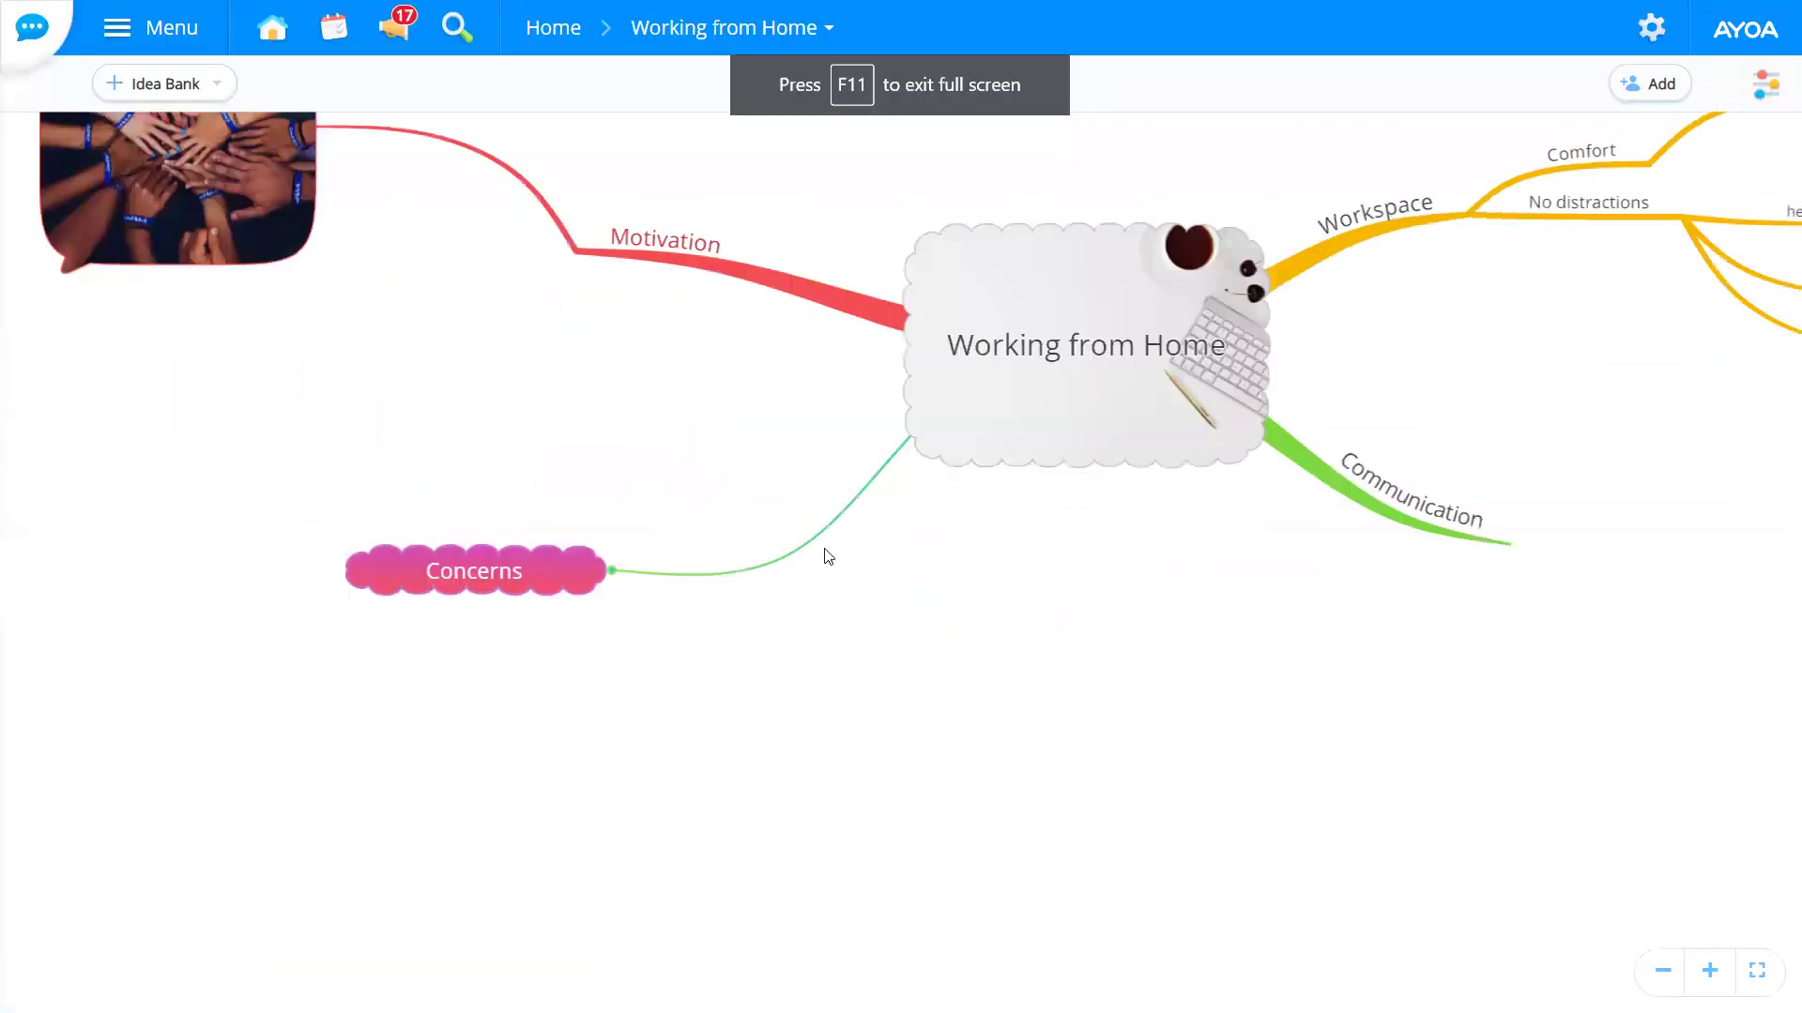
pyautogui.click(582, 575)
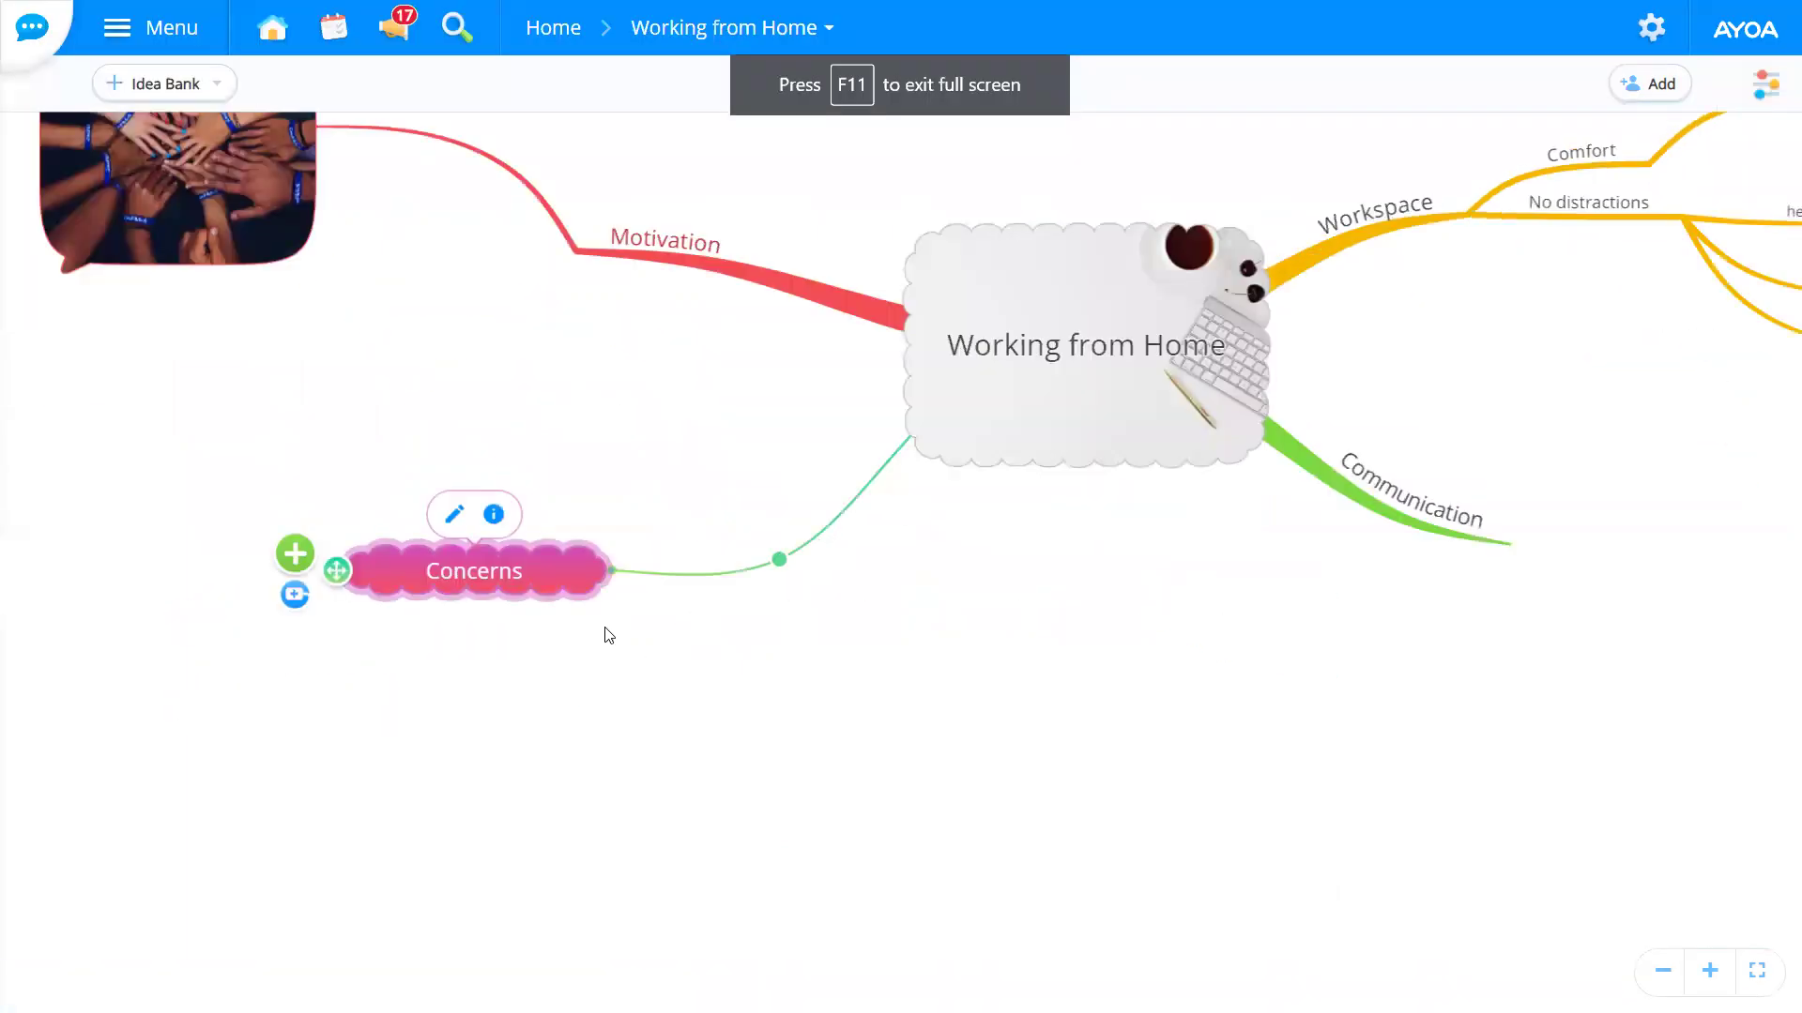
pyautogui.click(494, 514)
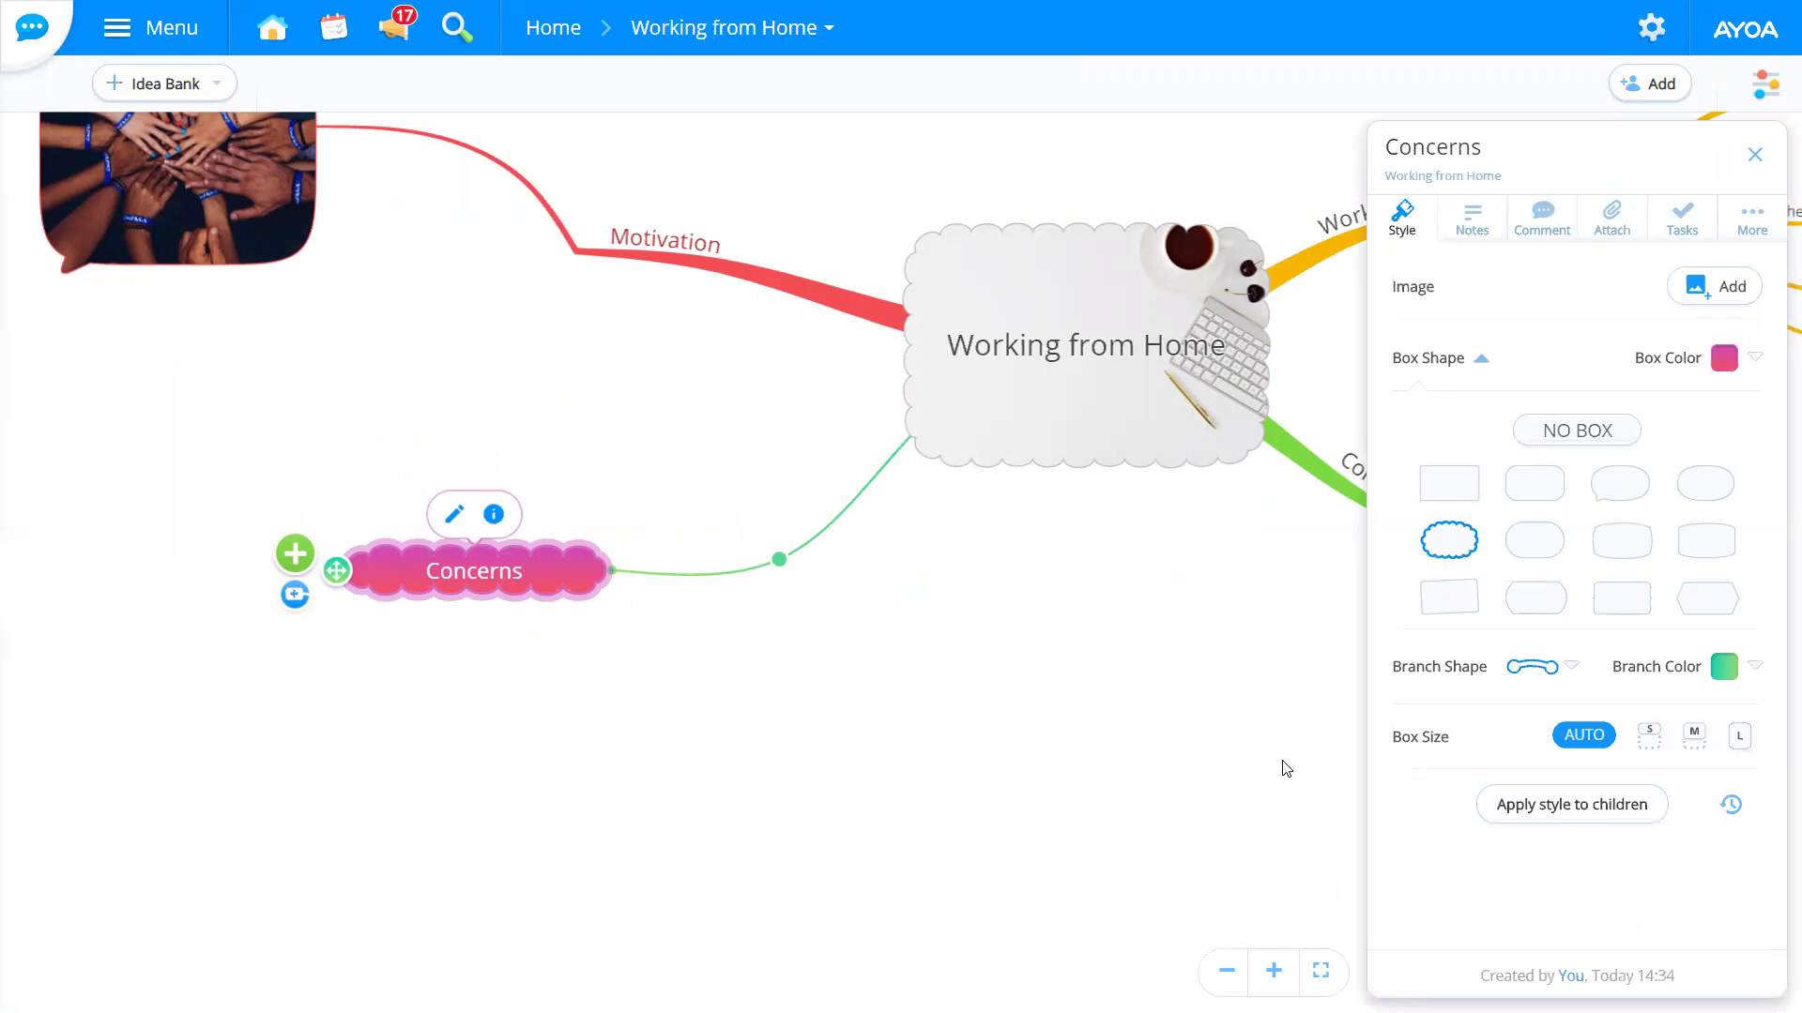
pyautogui.hscroll(-5, 904, 525)
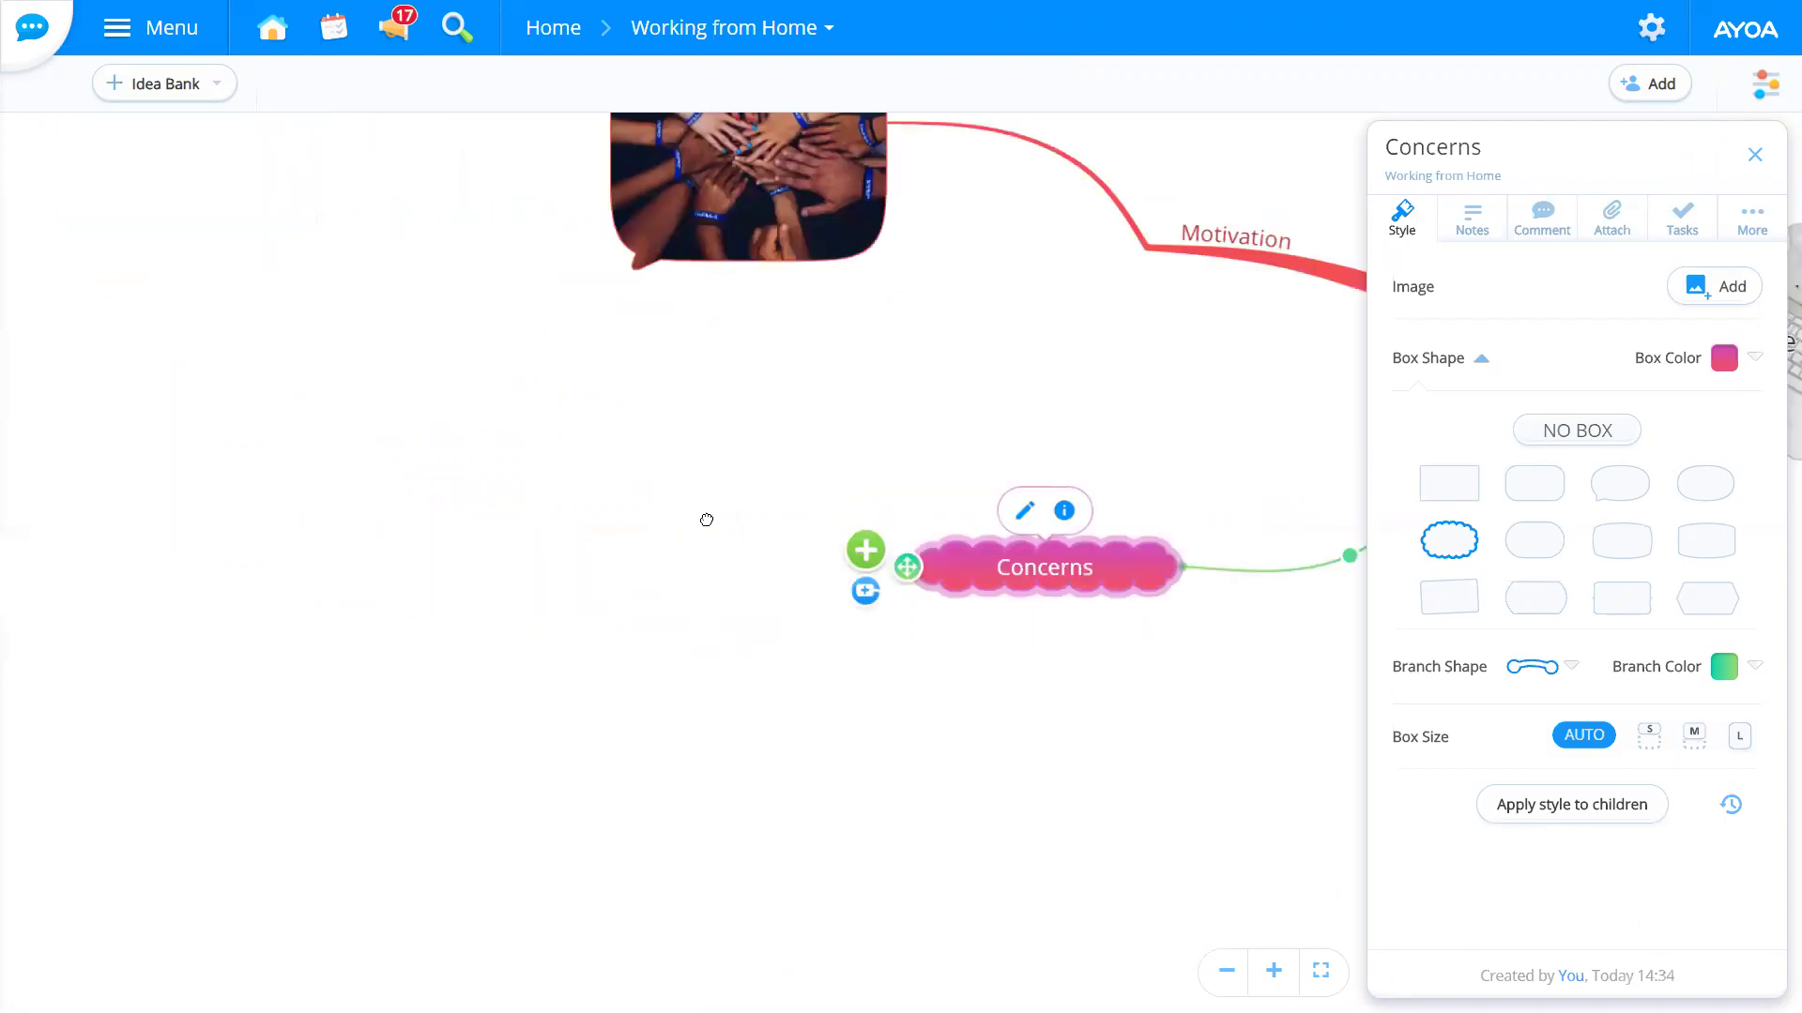
pyautogui.moveTo(865, 548); pyautogui.dragTo(586, 569)
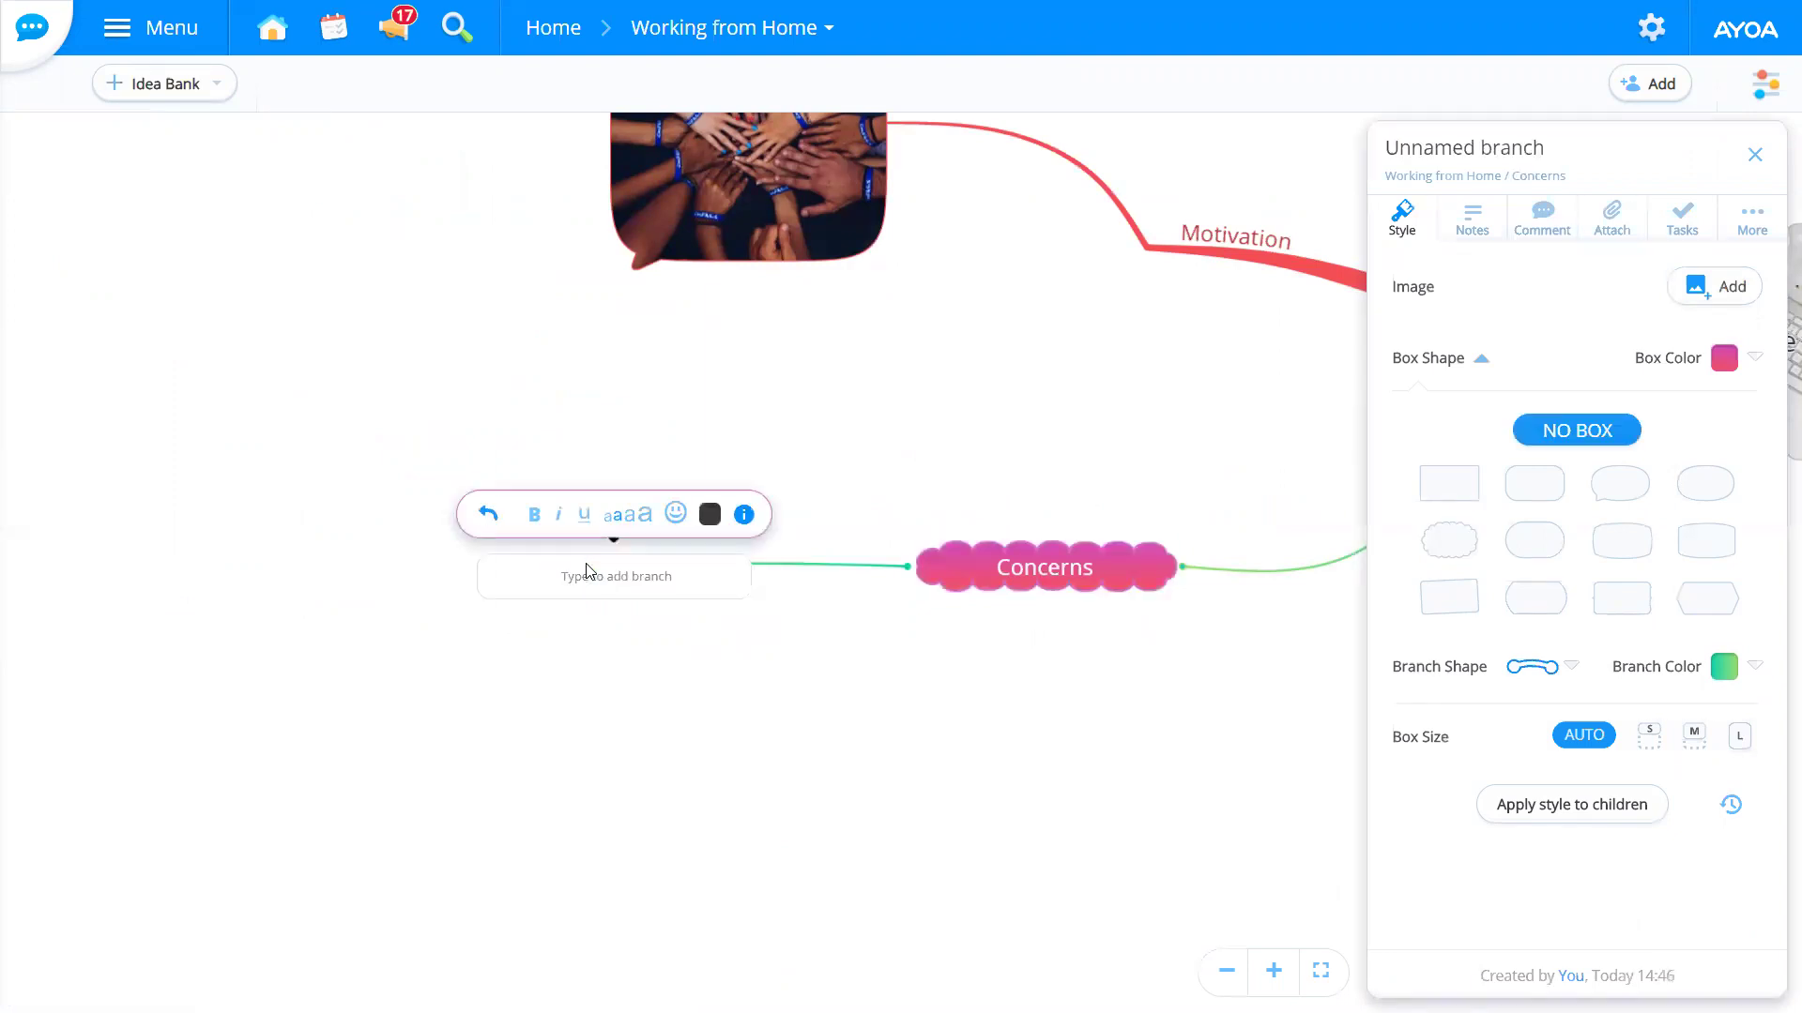
pyautogui.write('Being Lonely')
pyautogui.press('Return')
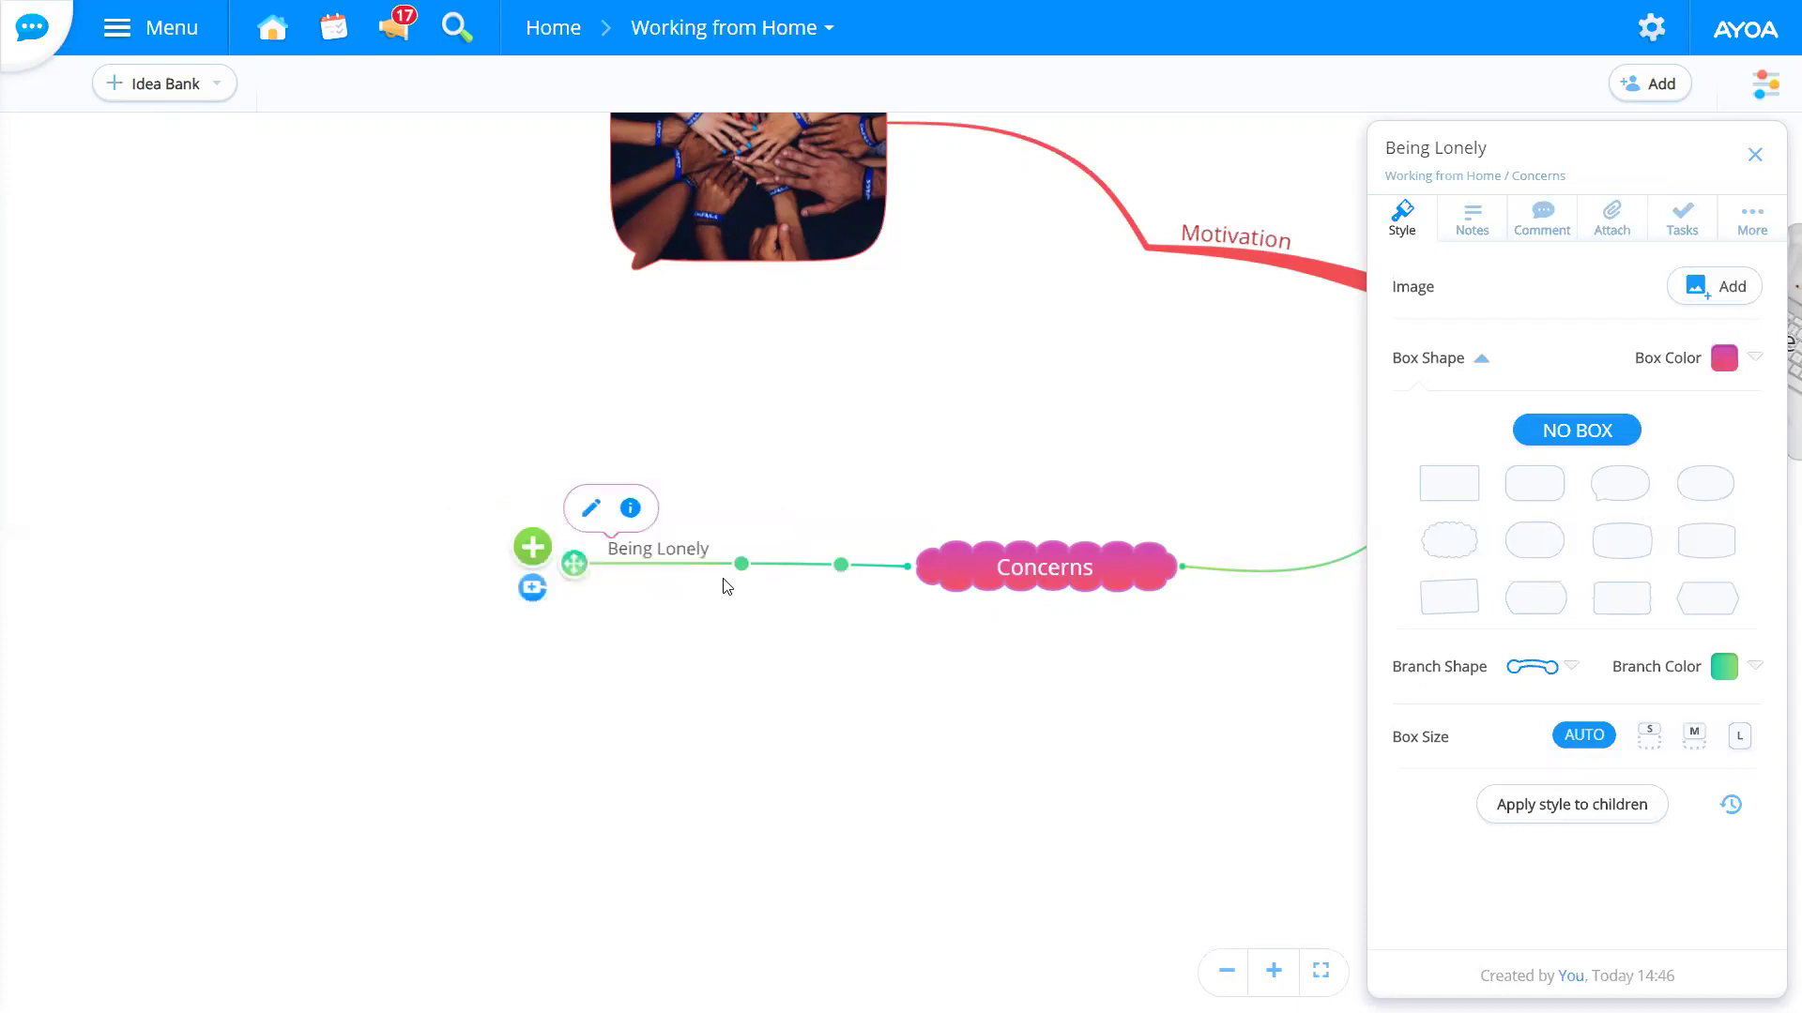
# Step: View the empty notes of the Communication branch and close its settings
pyautogui.moveTo(1046, 740); pyautogui.dragTo(787, 743)
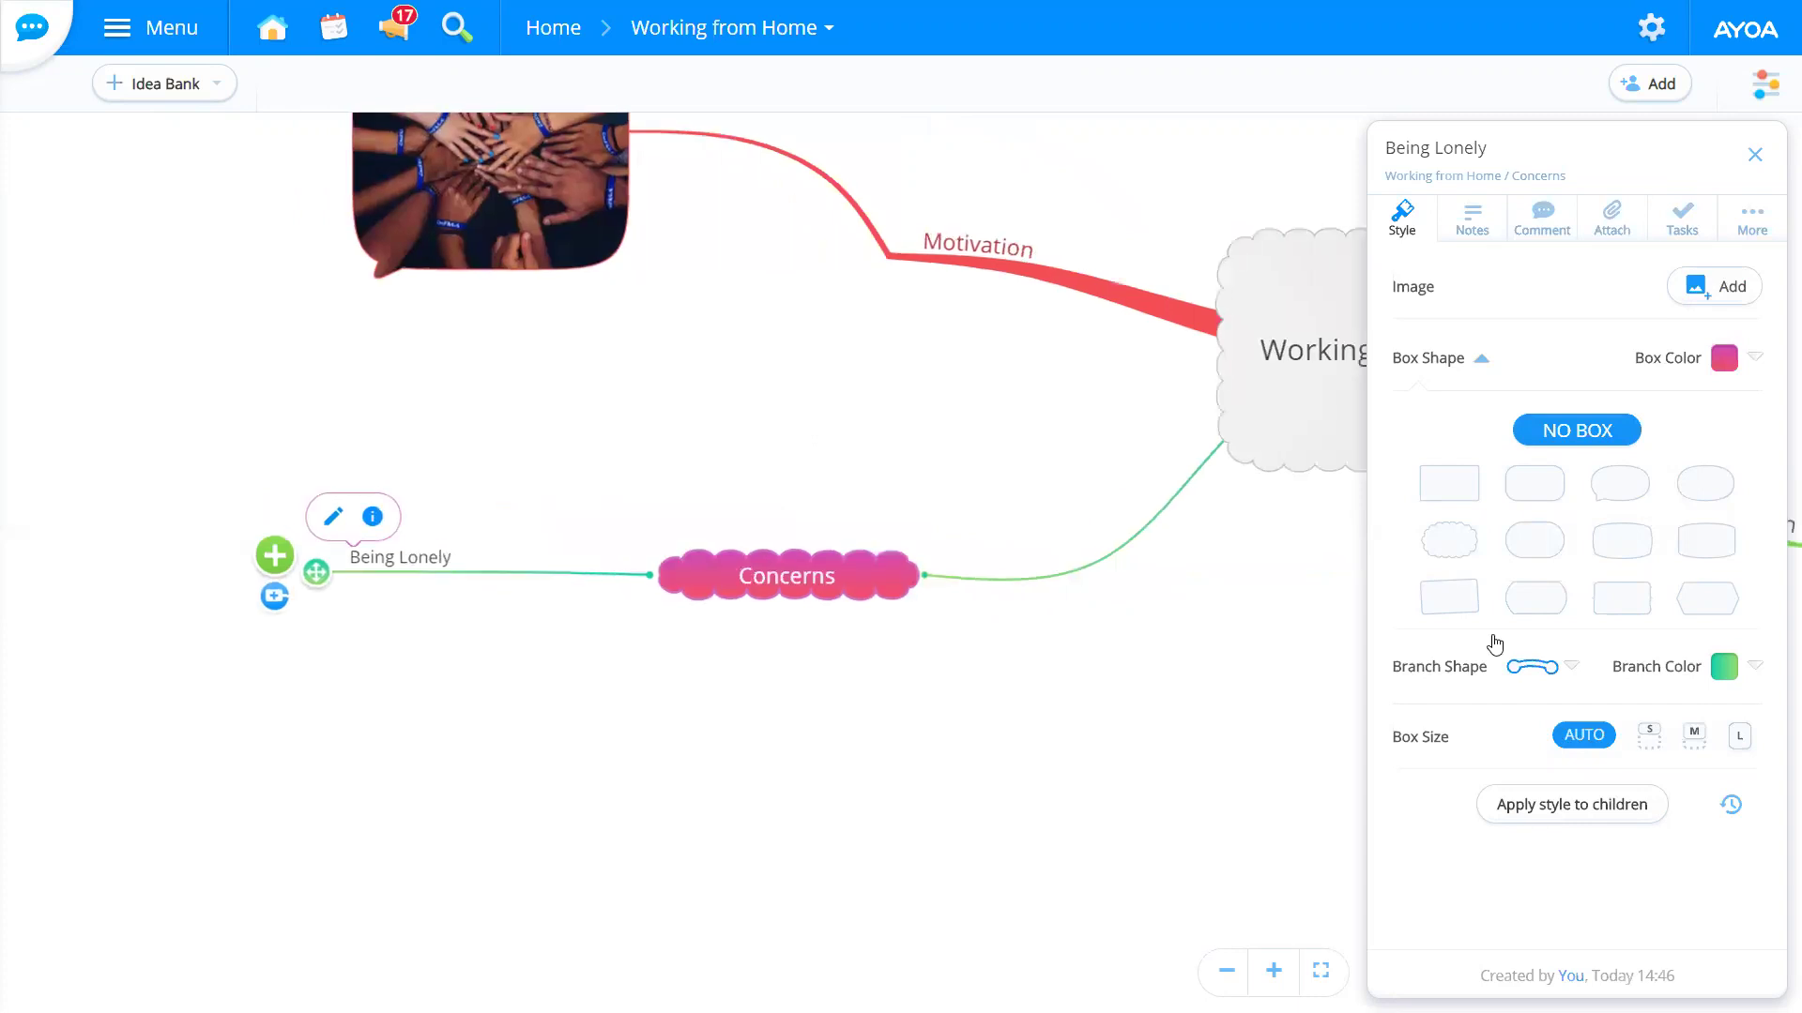
pyautogui.click(977, 732)
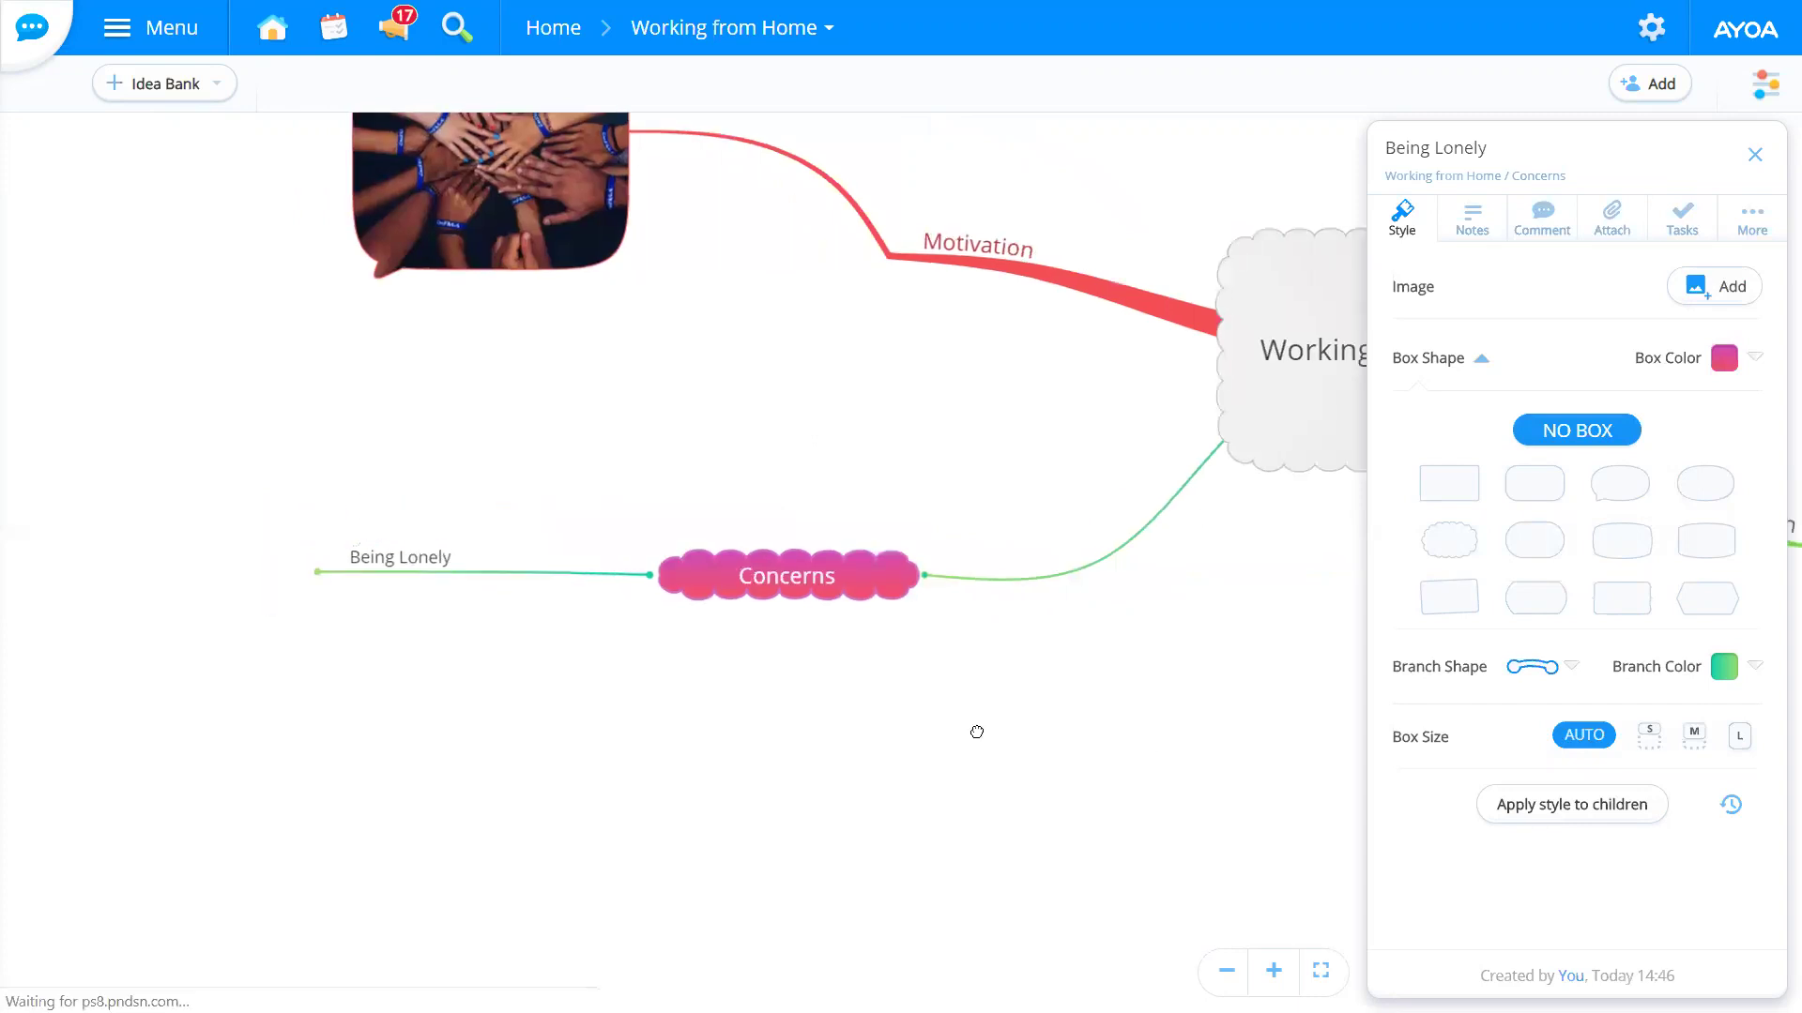
pyautogui.click(1034, 726)
pyautogui.moveTo(1069, 689); pyautogui.dragTo(826, 703)
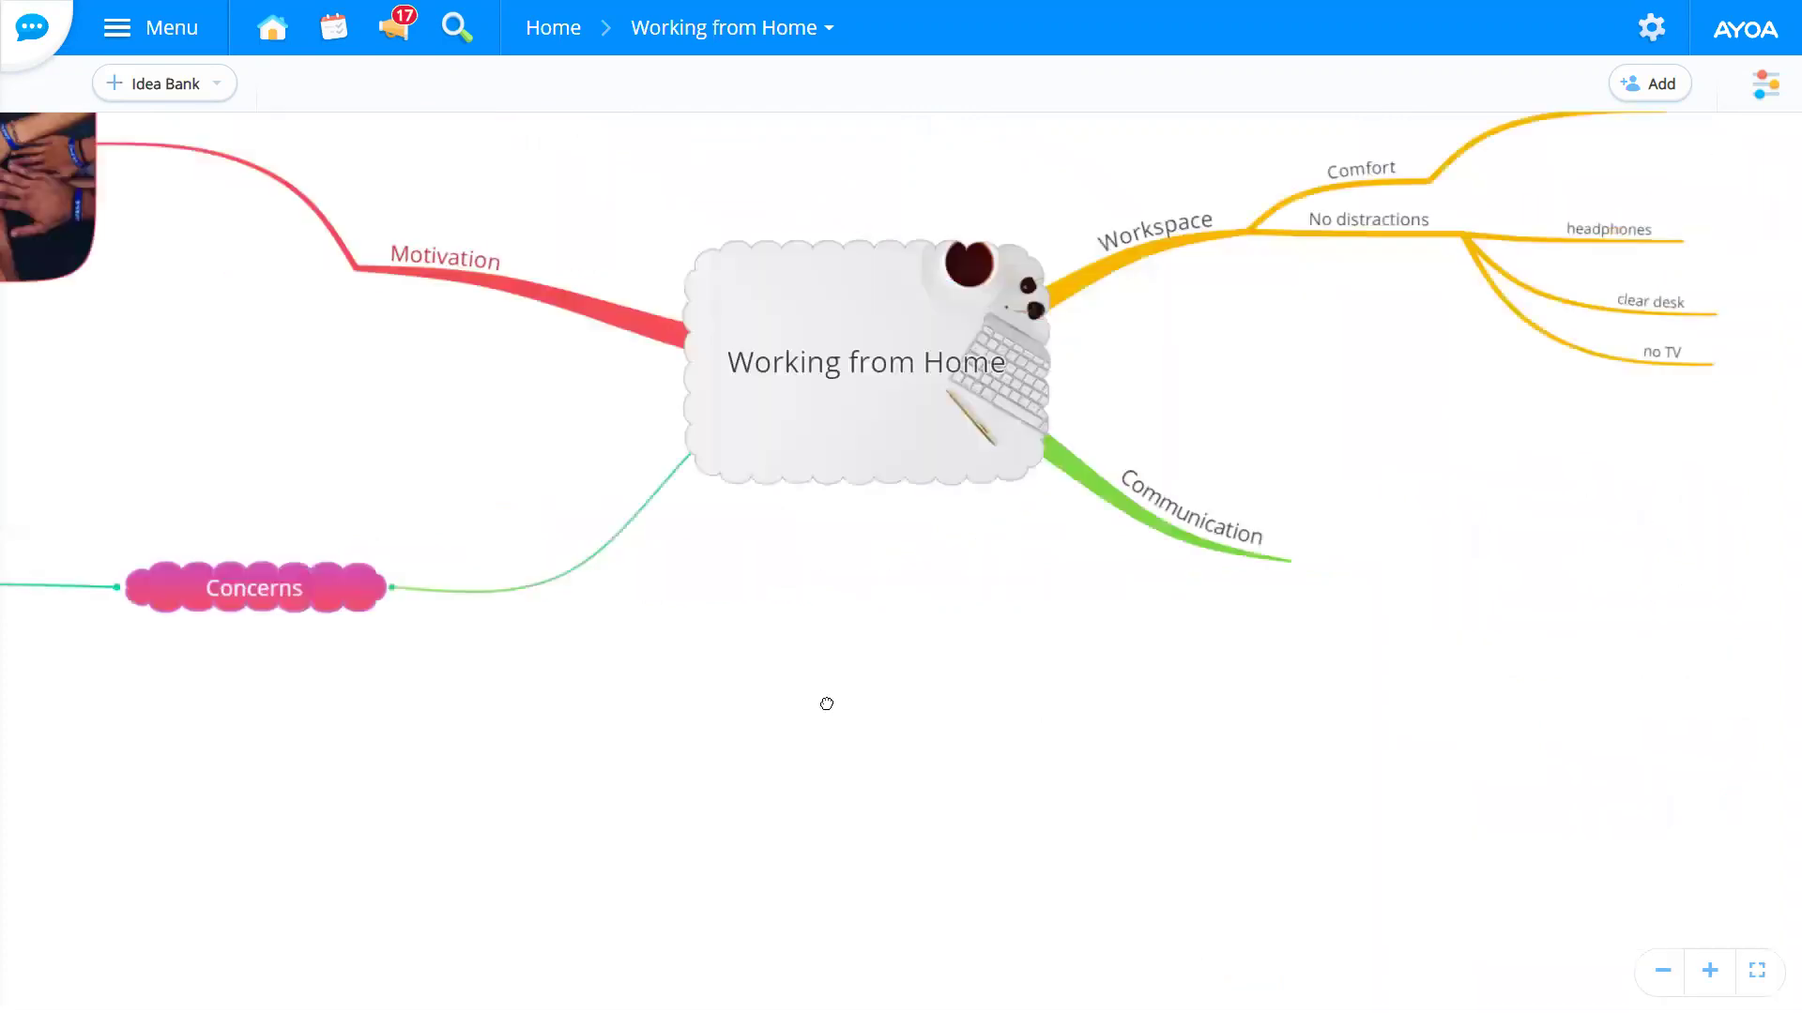
pyautogui.moveTo(1159, 558)
pyautogui.click(1220, 477)
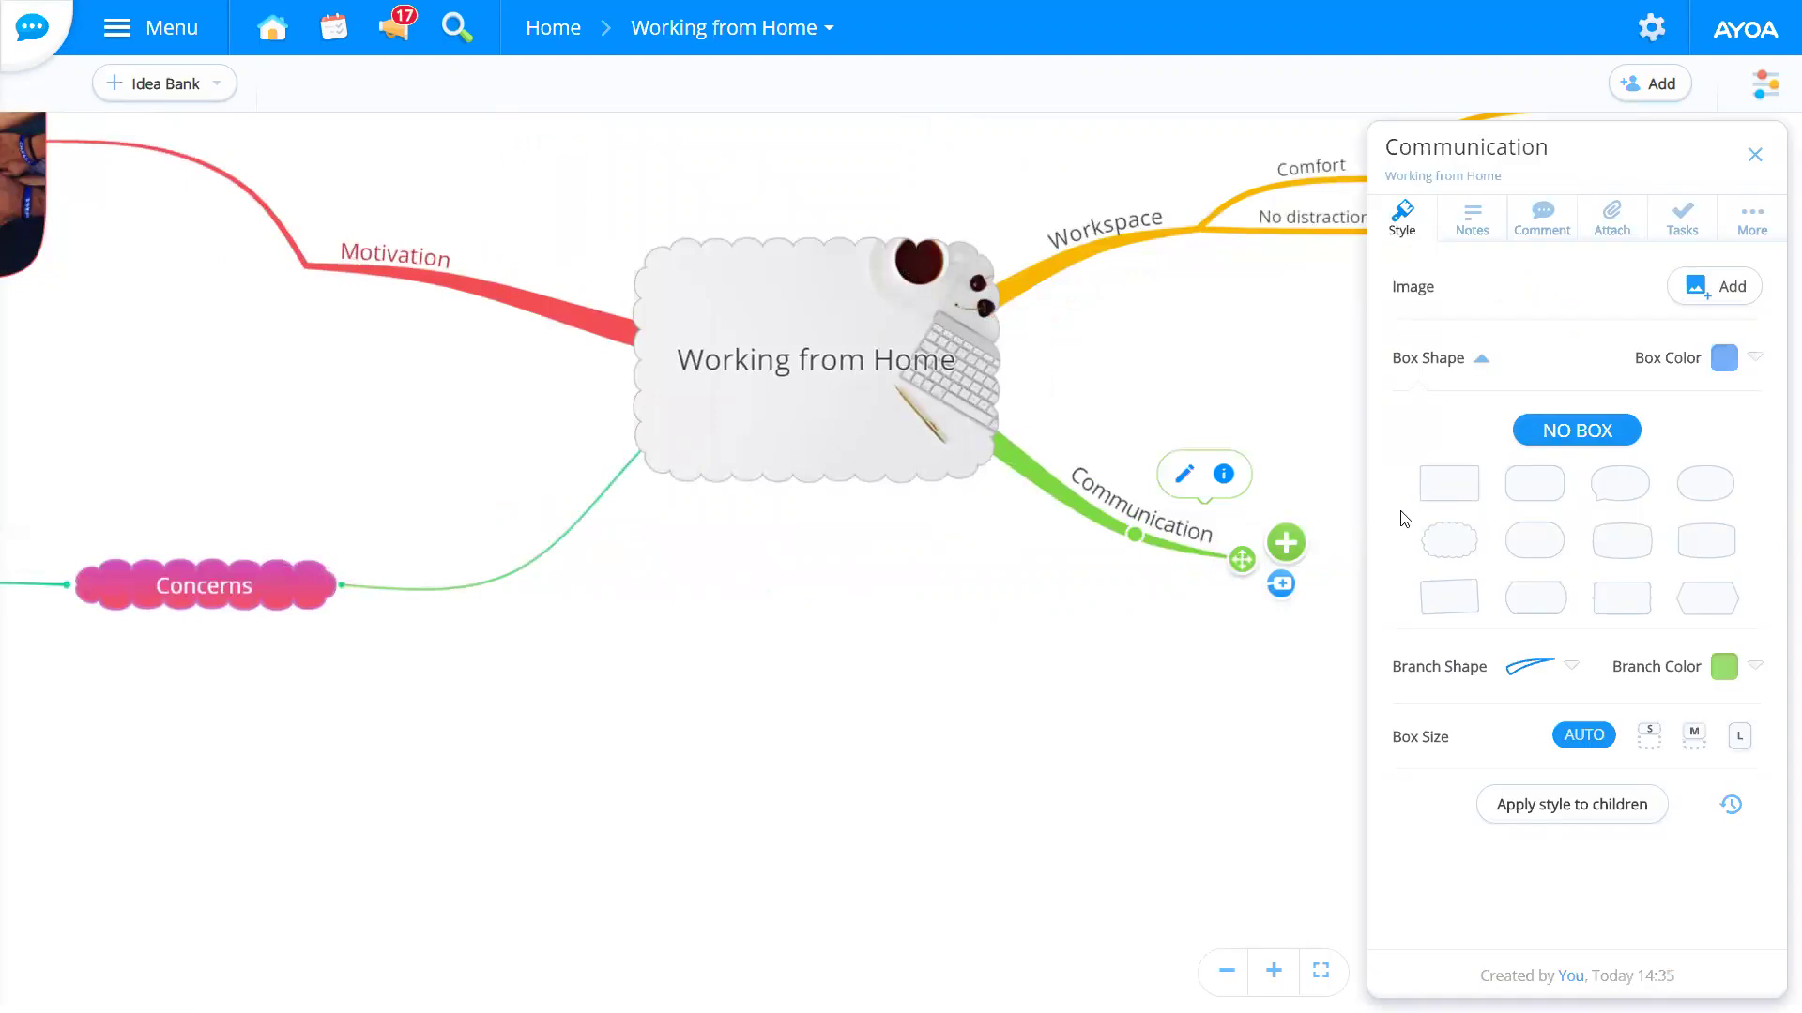
pyautogui.click(1471, 221)
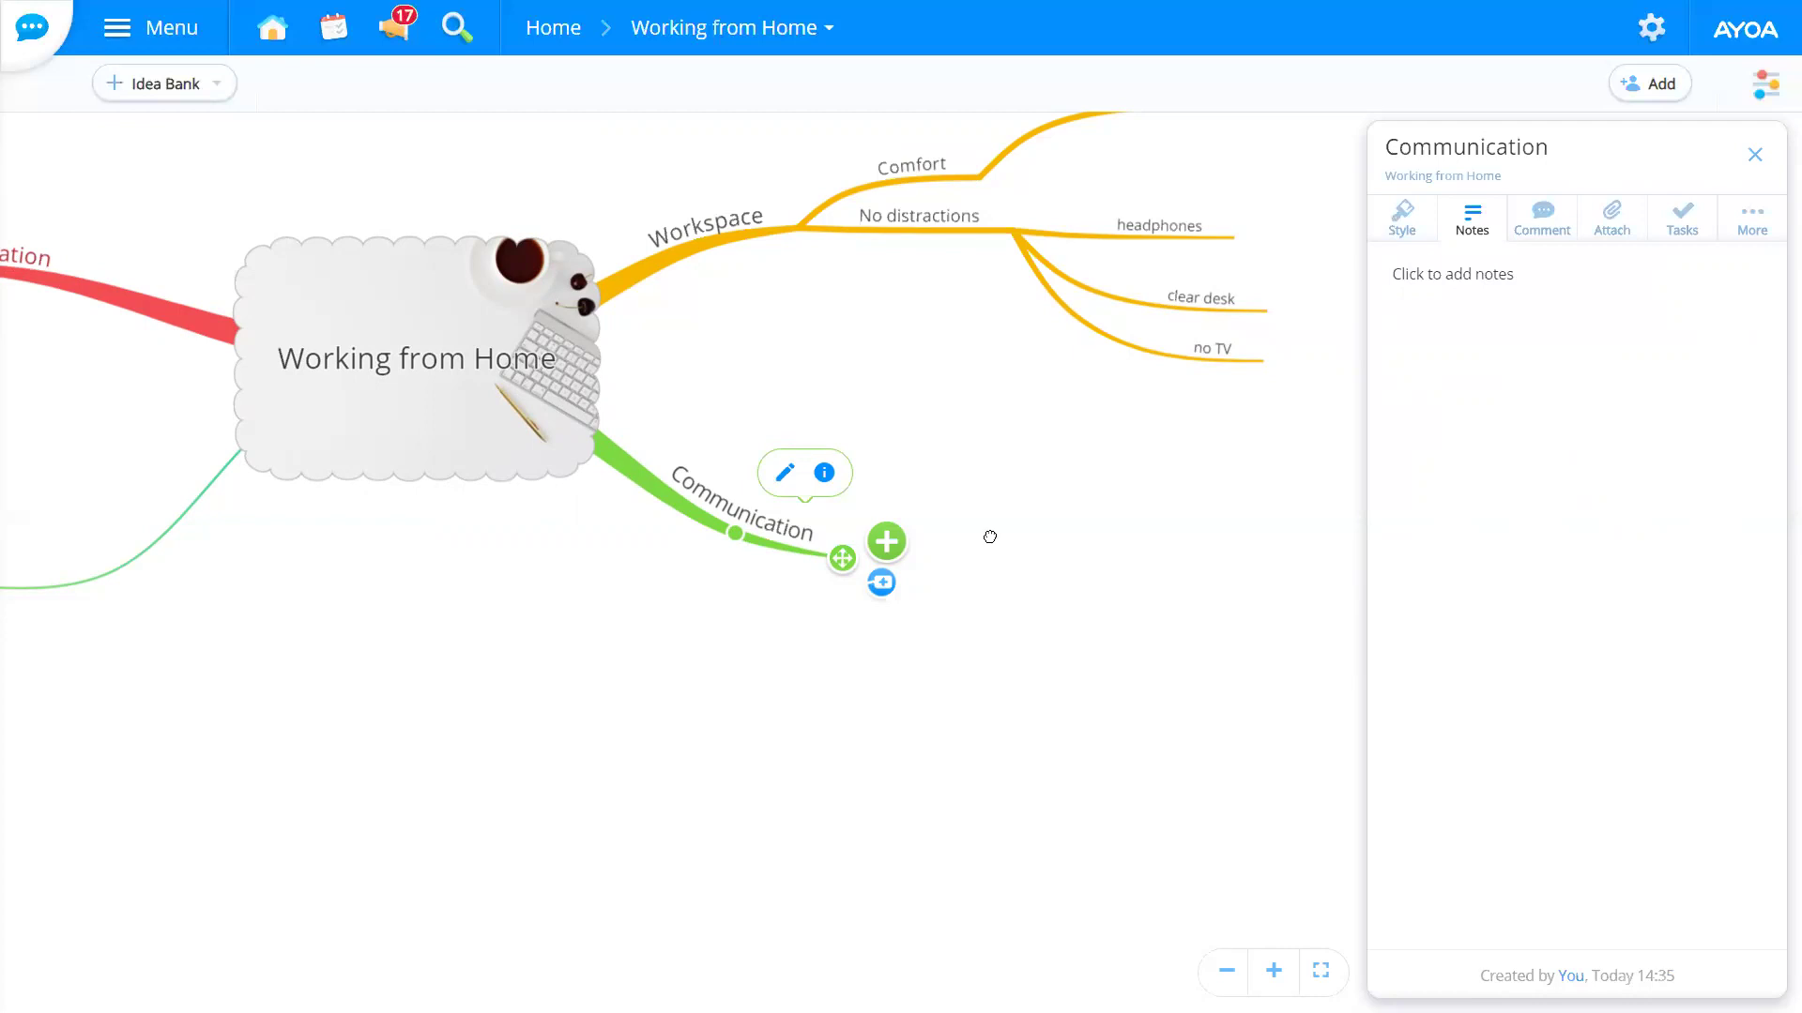
pyautogui.hscroll(5, 797, 519)
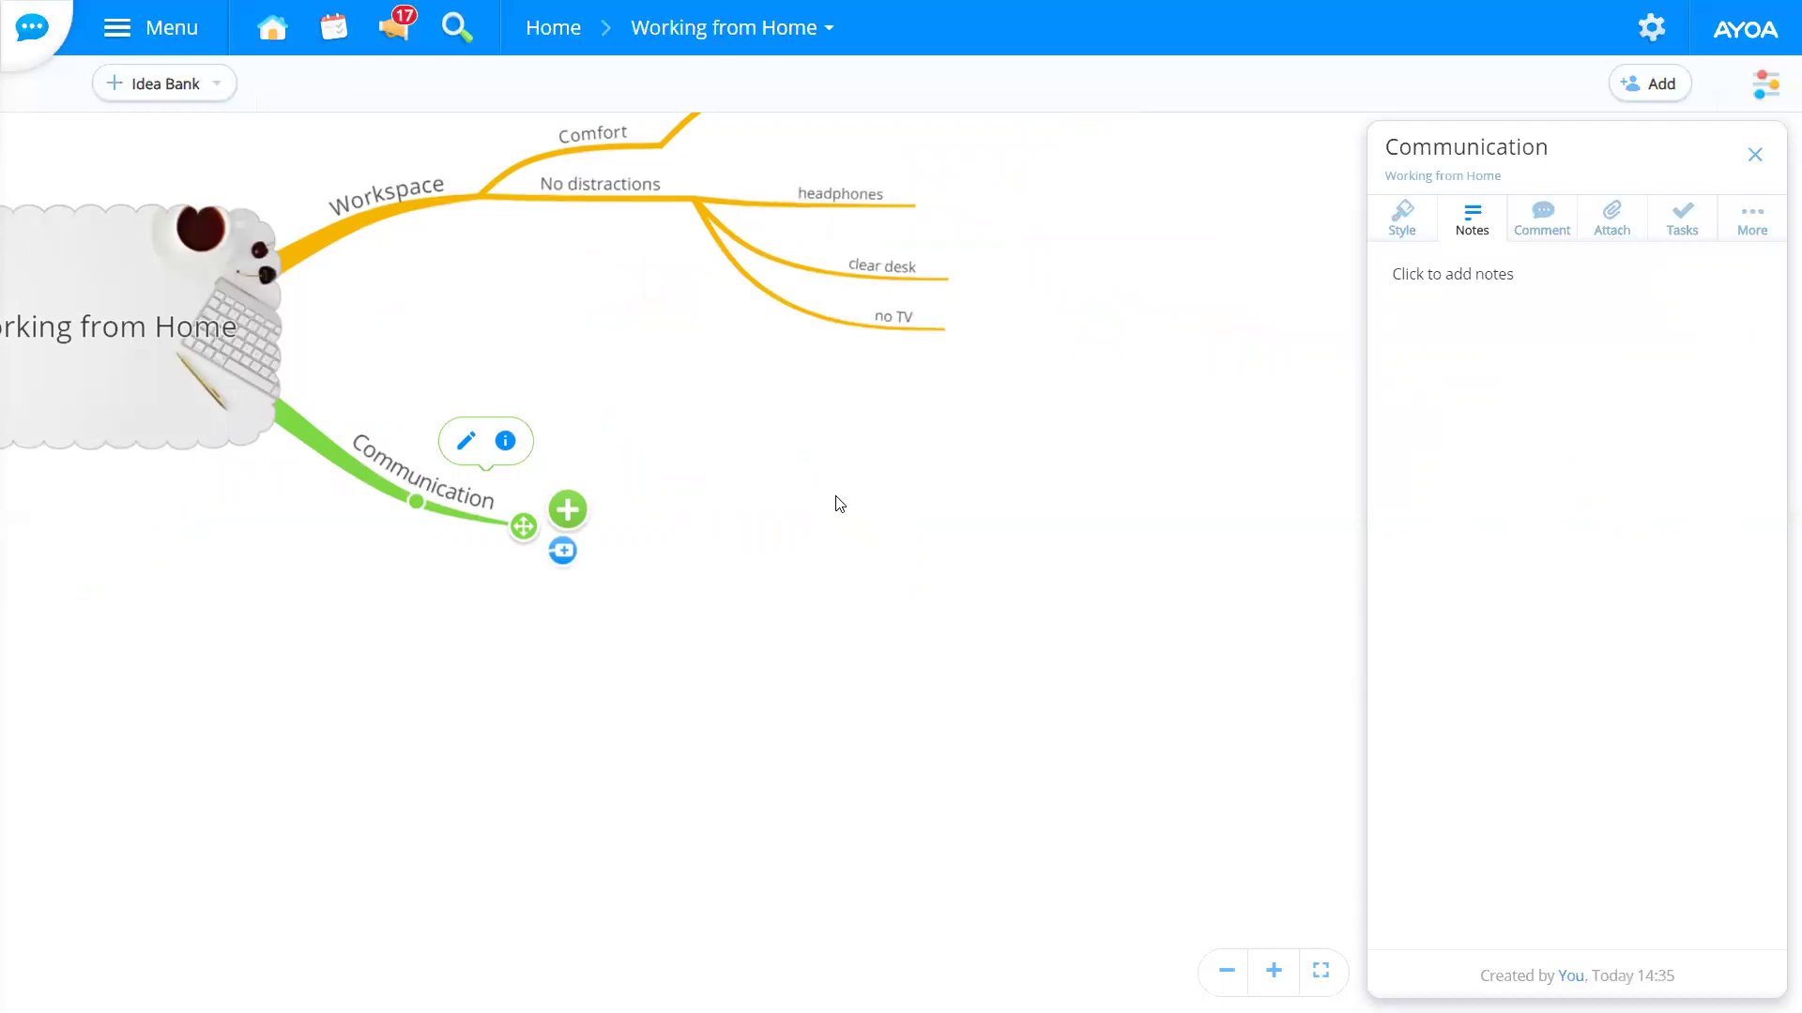
pyautogui.click(395, 549)
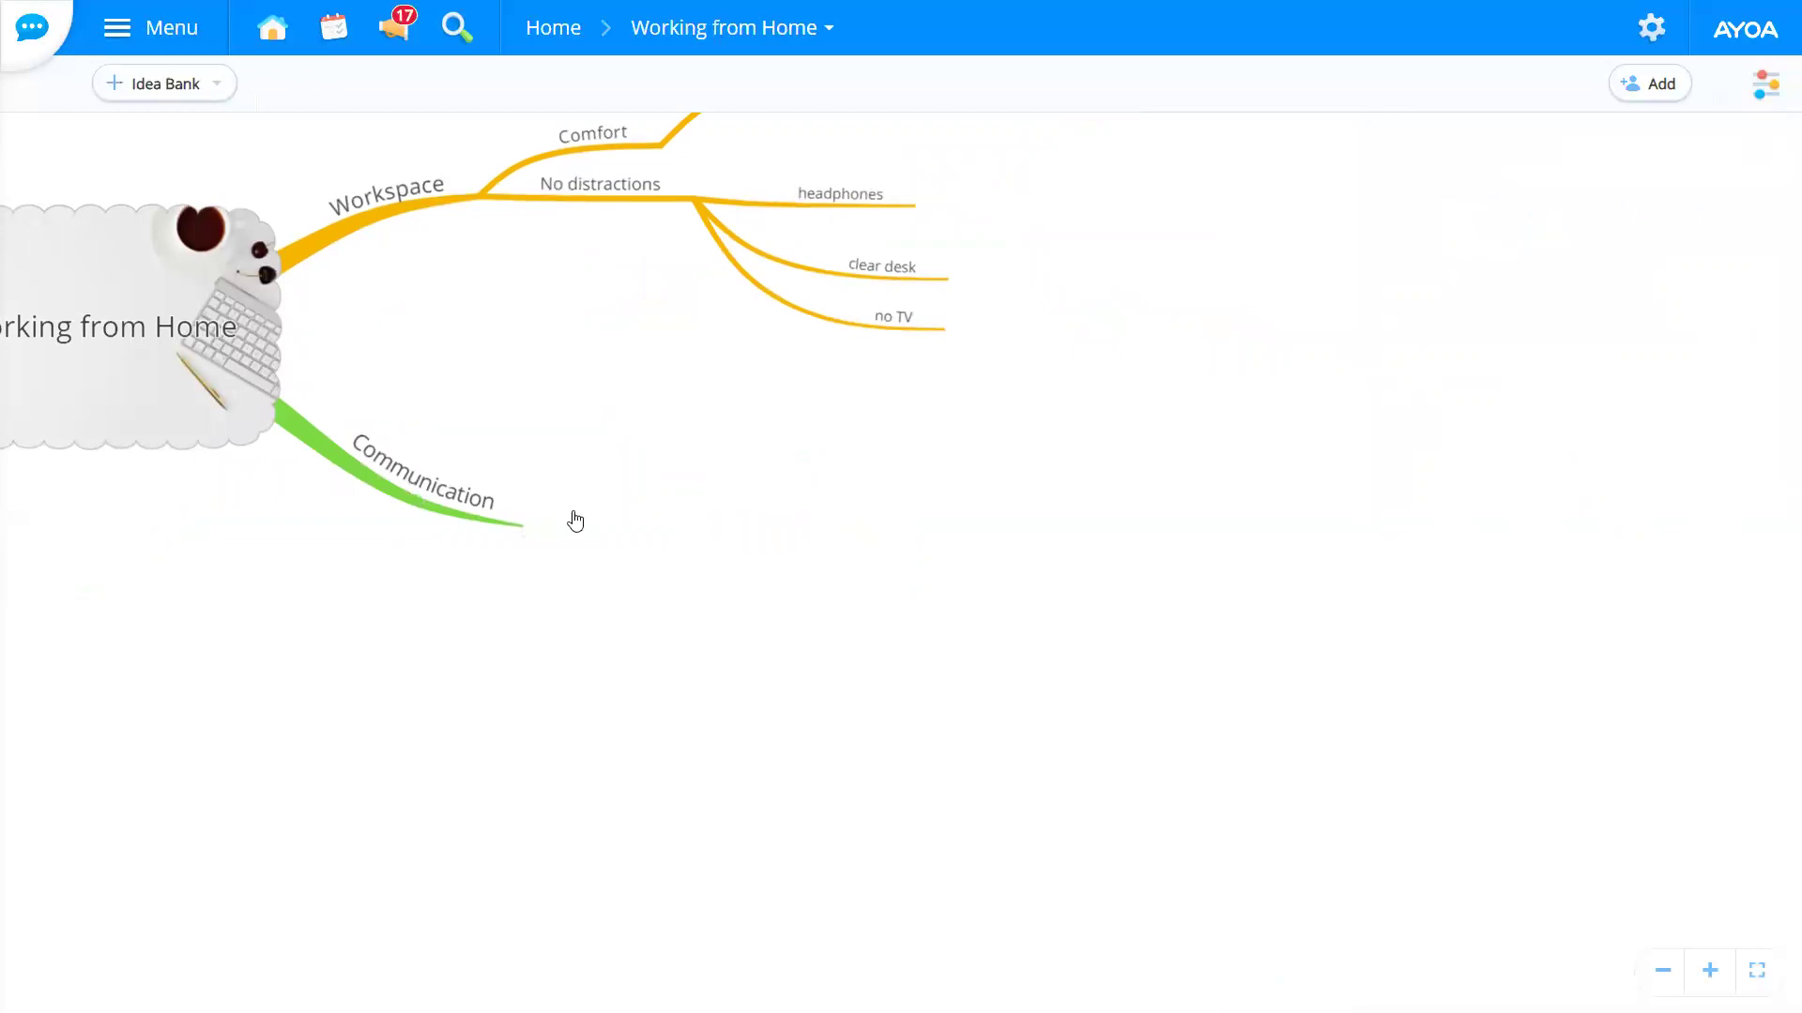
# Step: Add a child branch to Communication reading "I'm worried about not being able to communicate with all of my team"
pyautogui.moveTo(552, 516)
pyautogui.moveTo(567, 516); pyautogui.dragTo(869, 559)
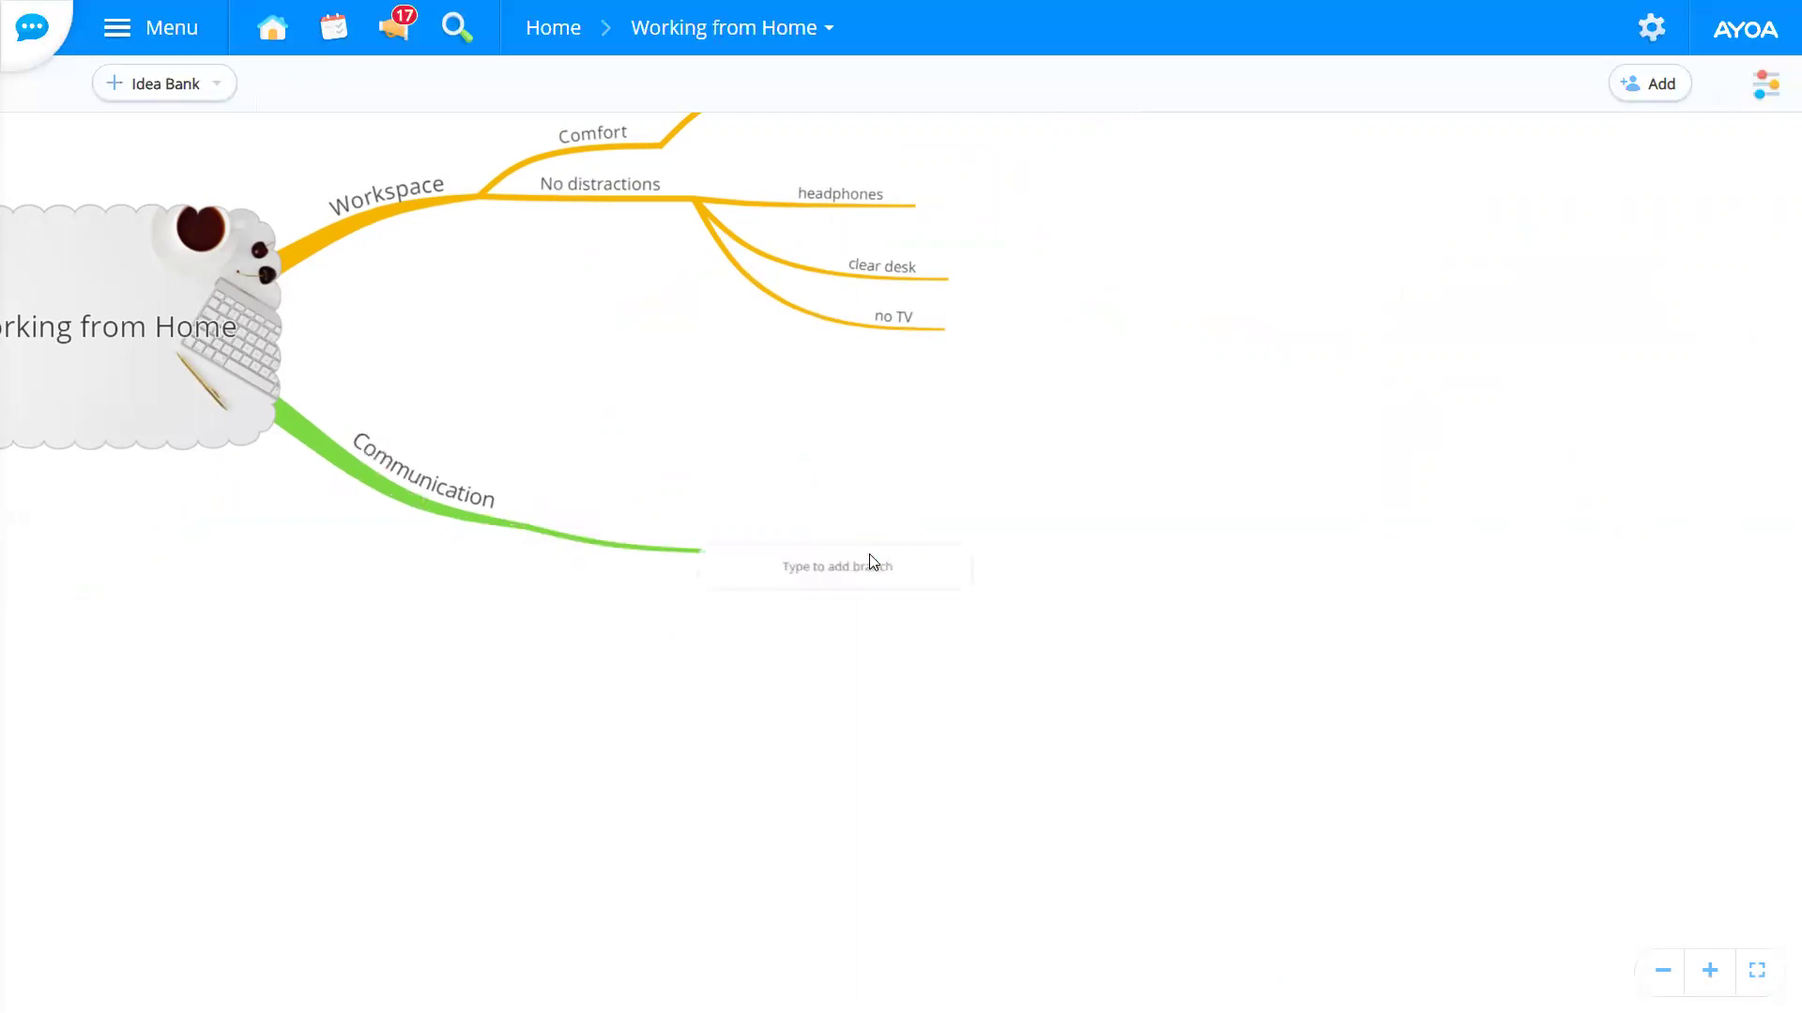
pyautogui.click(870, 561)
pyautogui.write("I'm worr")
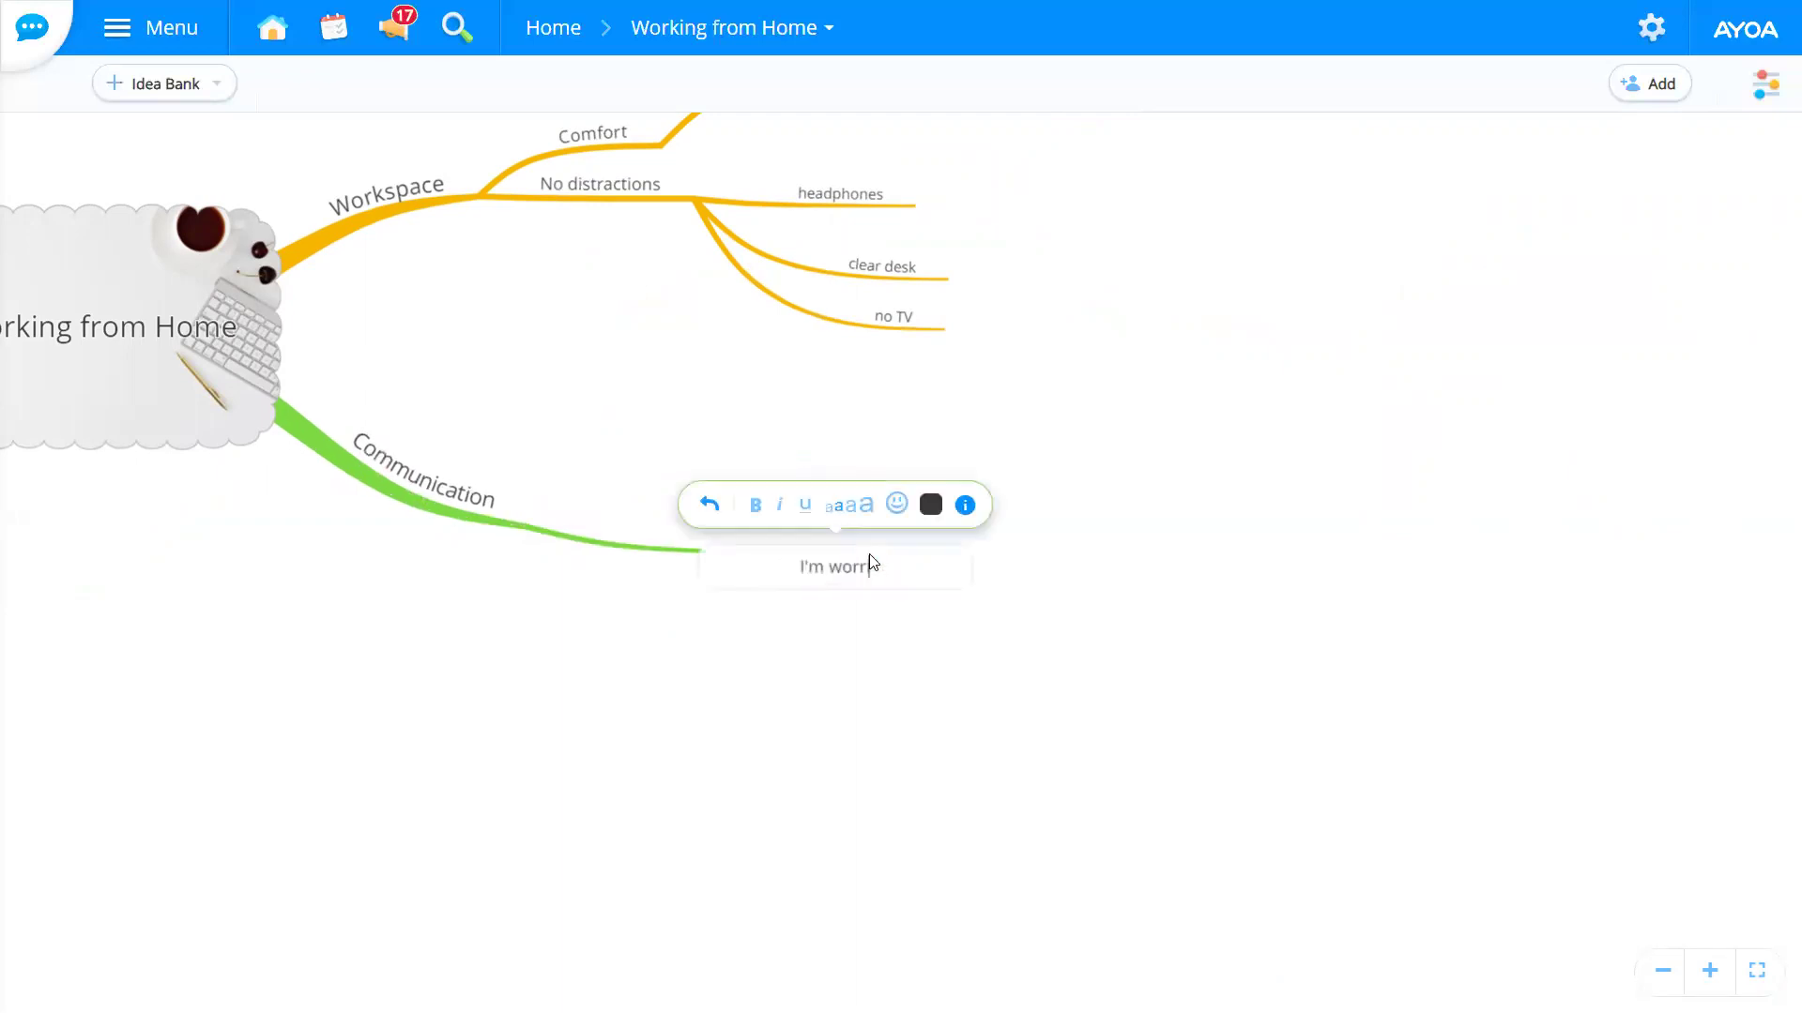
pyautogui.write('ied about not beinh t')
pyautogui.press('BackSpace')
pyautogui.press('BackSpace')
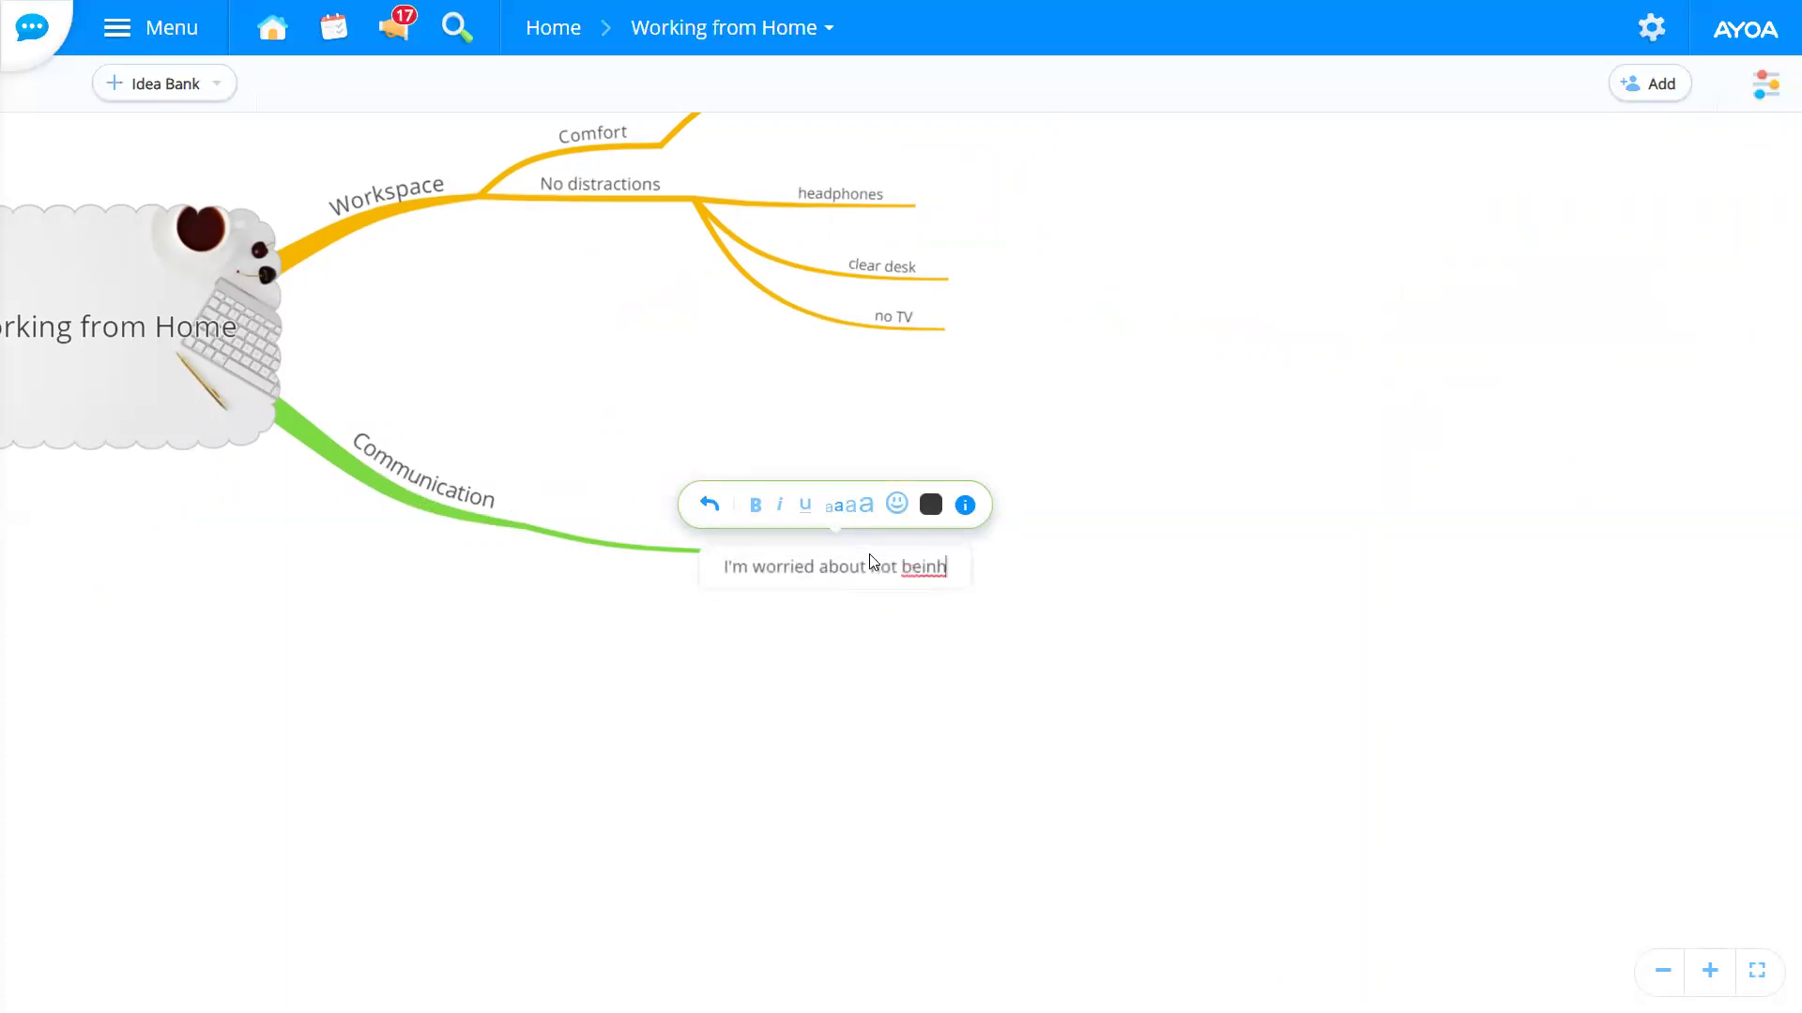
pyautogui.press('BackSpace')
pyautogui.write('g able to com')
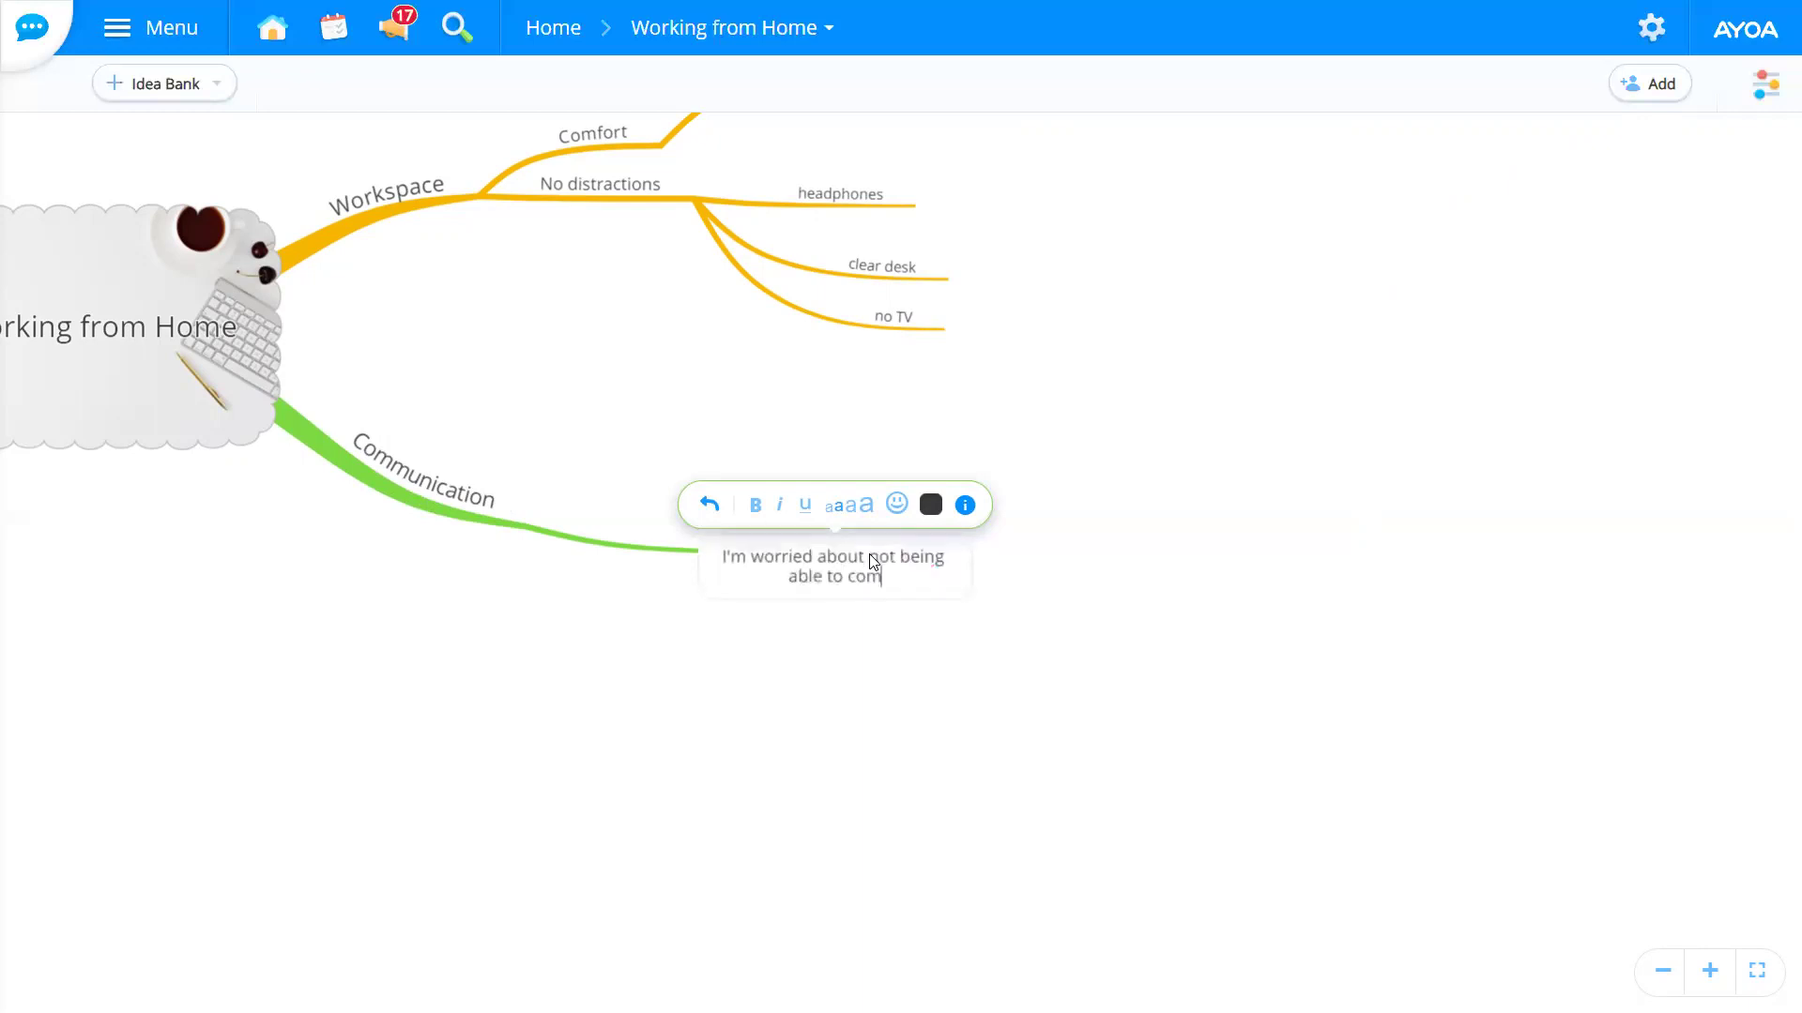
pyautogui.write('municate with all of my team')
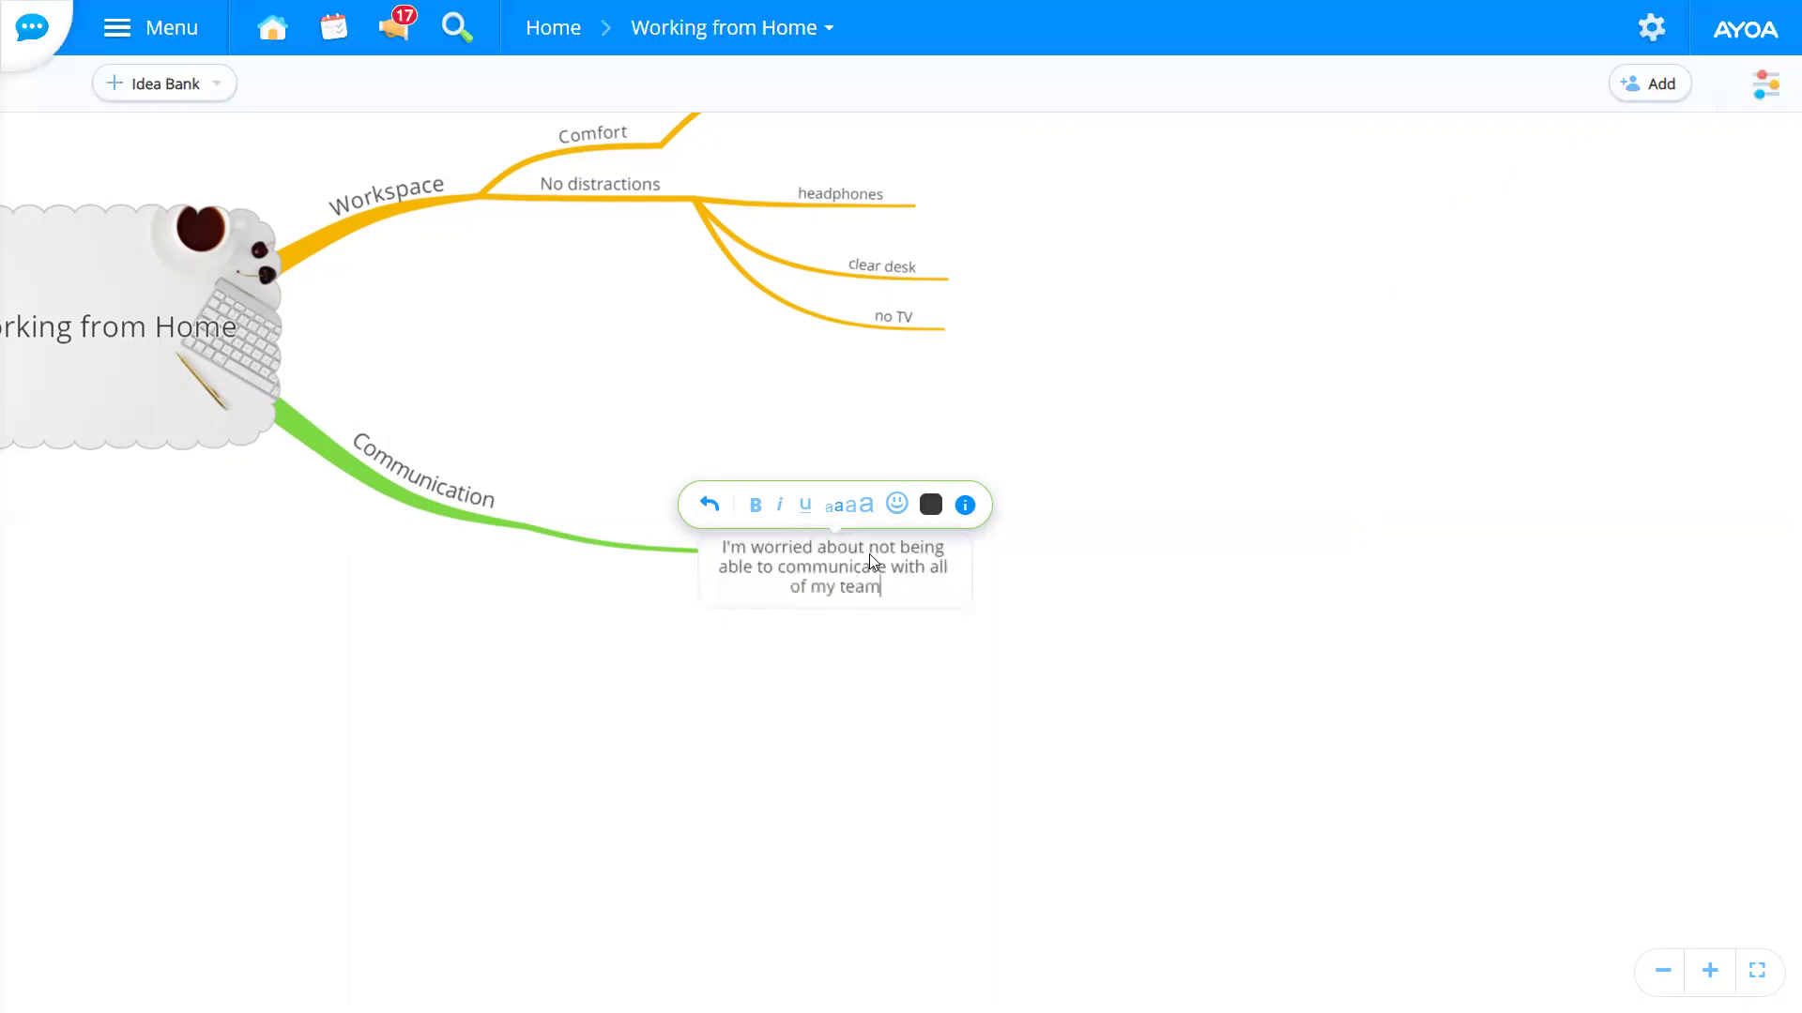
pyautogui.press('Return')
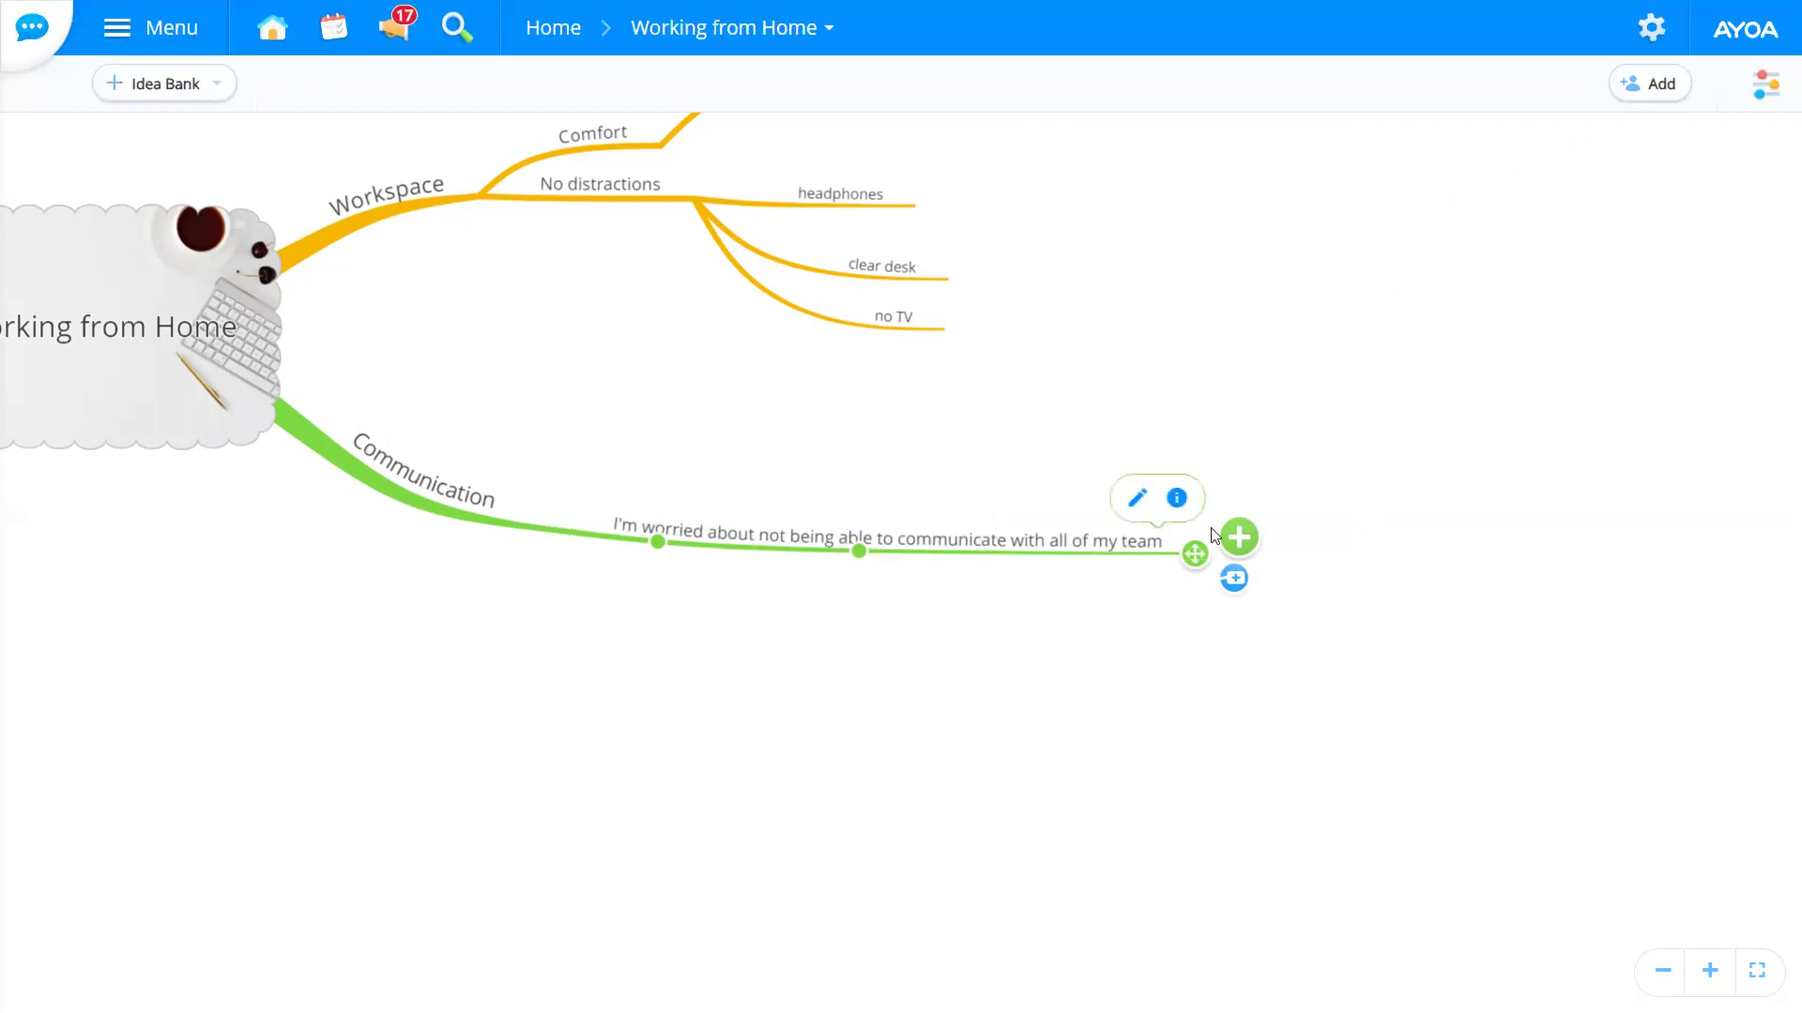
# Step: Put the Communication child branch in a plain rectangular box and save the note "Communication is really important" on it
pyautogui.click(1177, 500)
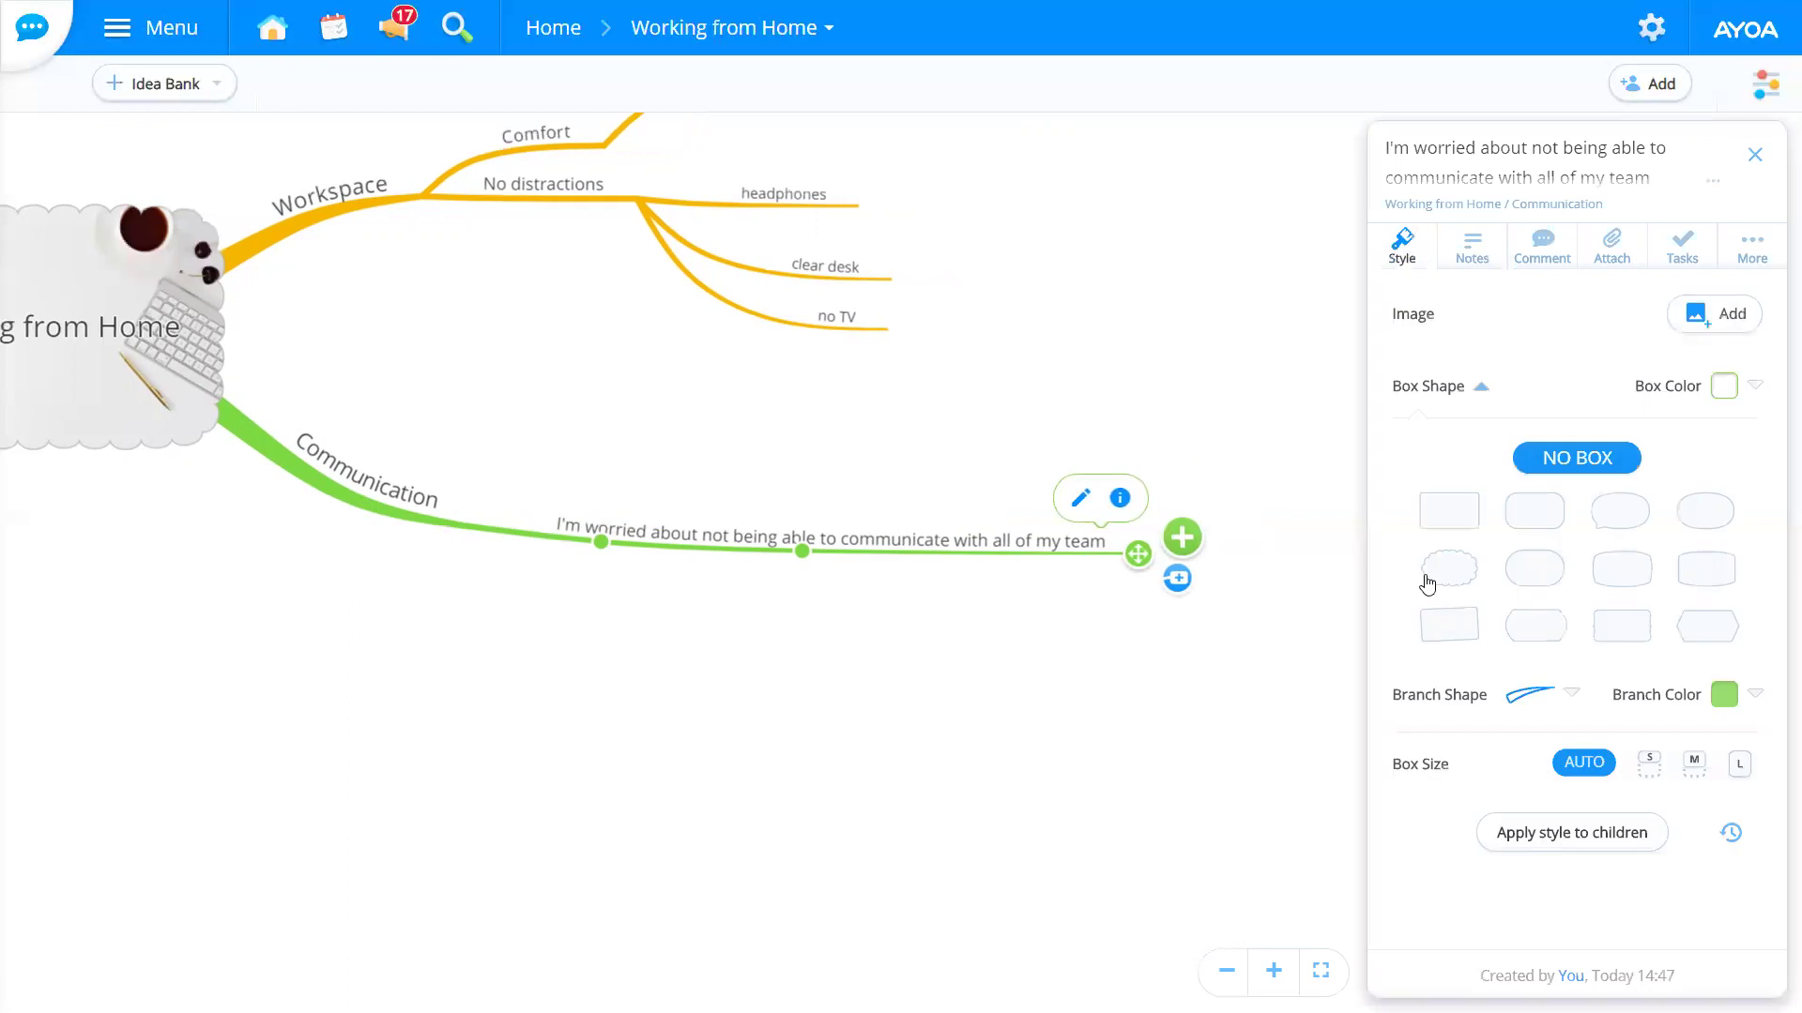
pyautogui.click(1471, 523)
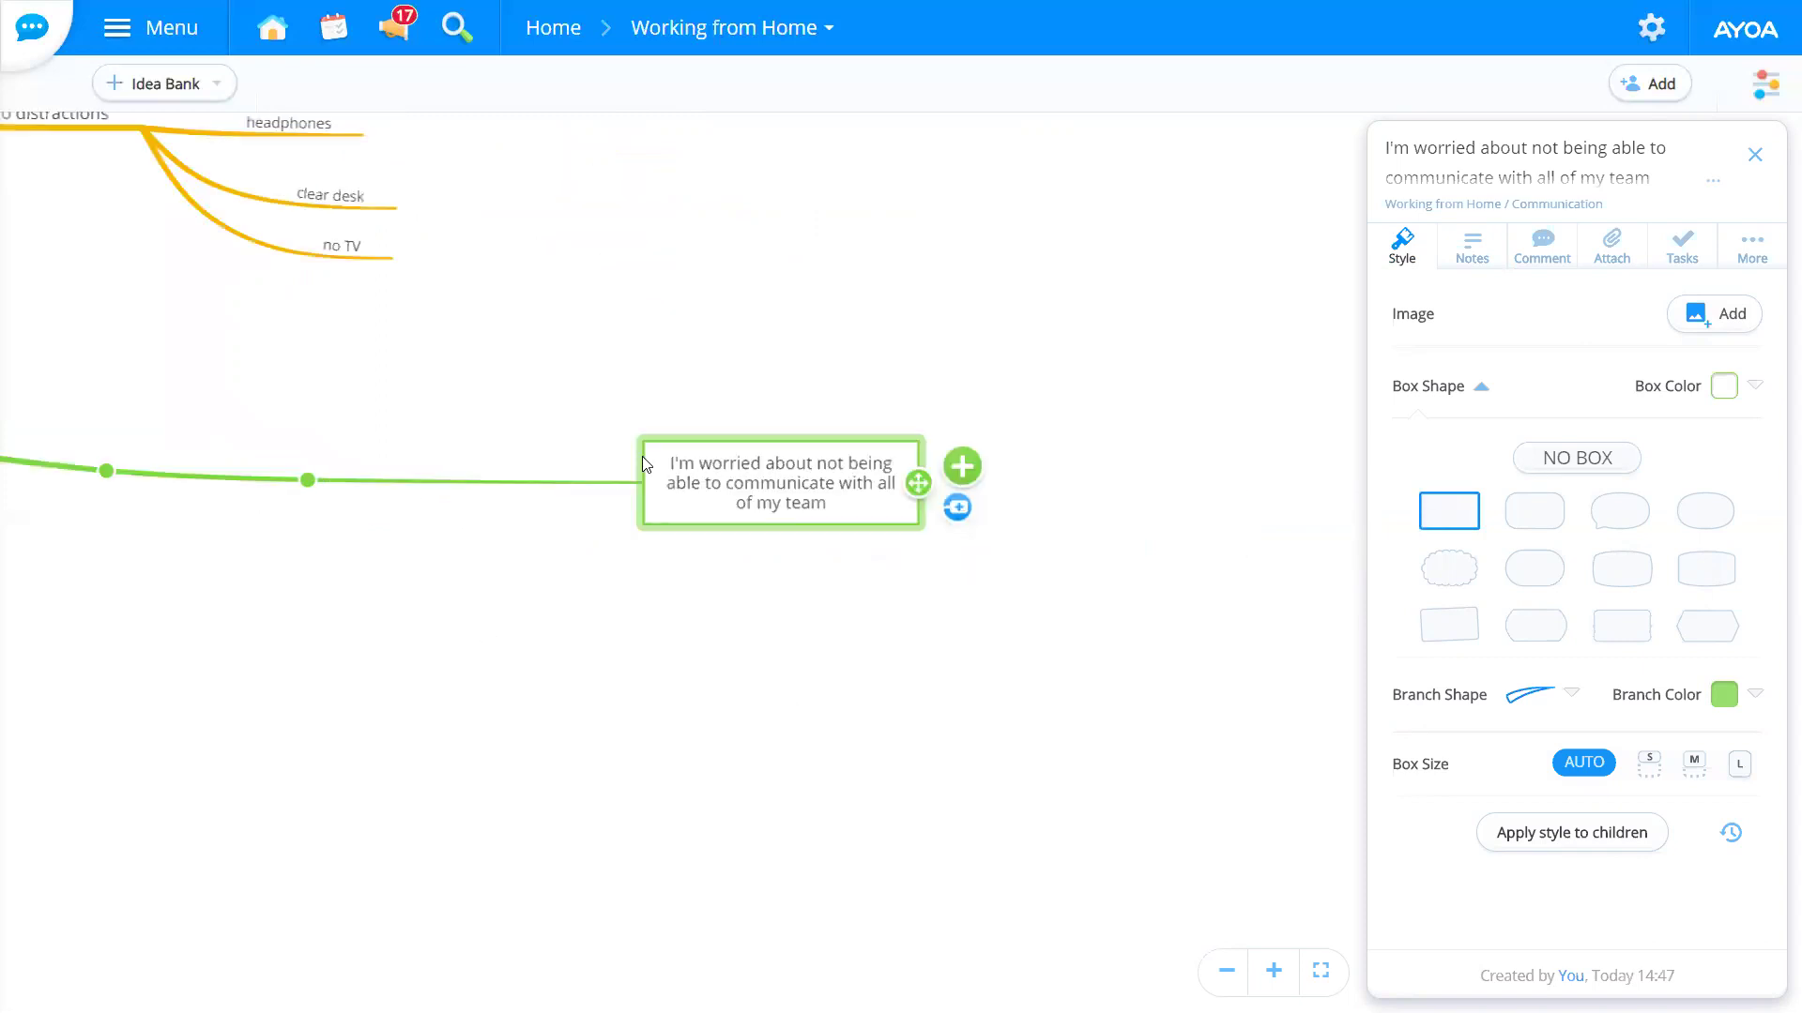
pyautogui.click(1471, 258)
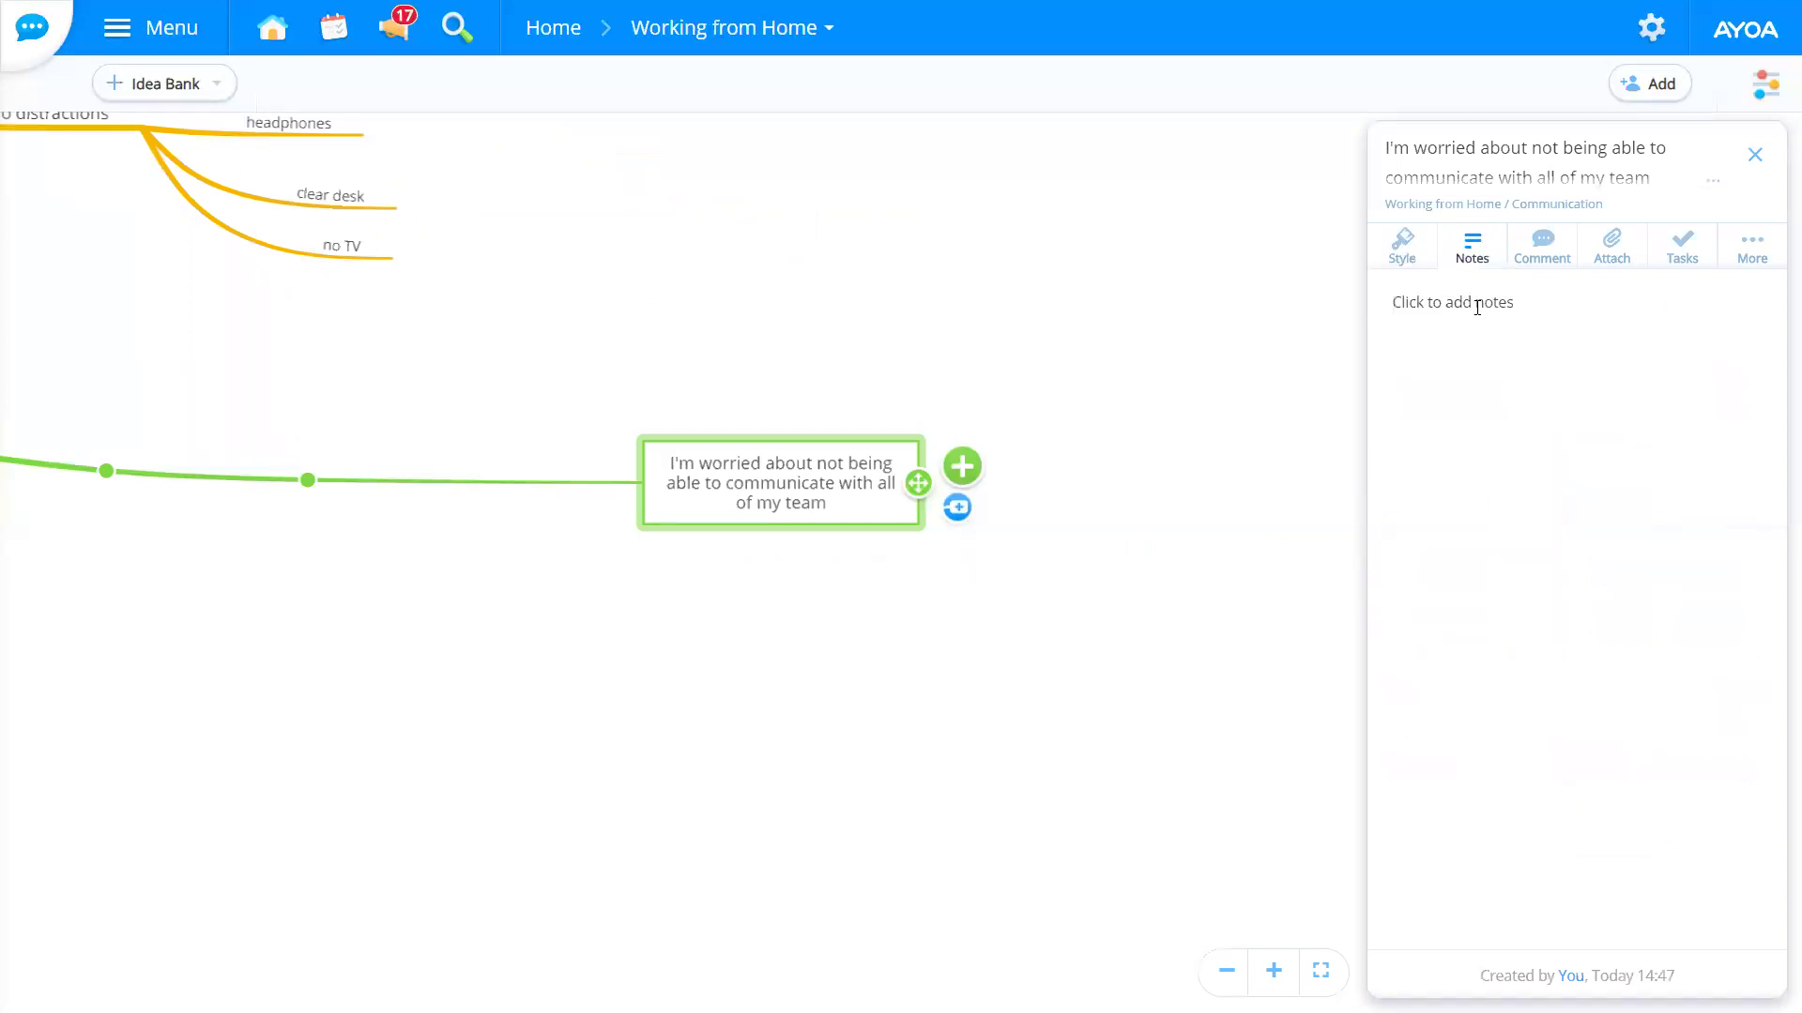
pyautogui.click(1426, 321)
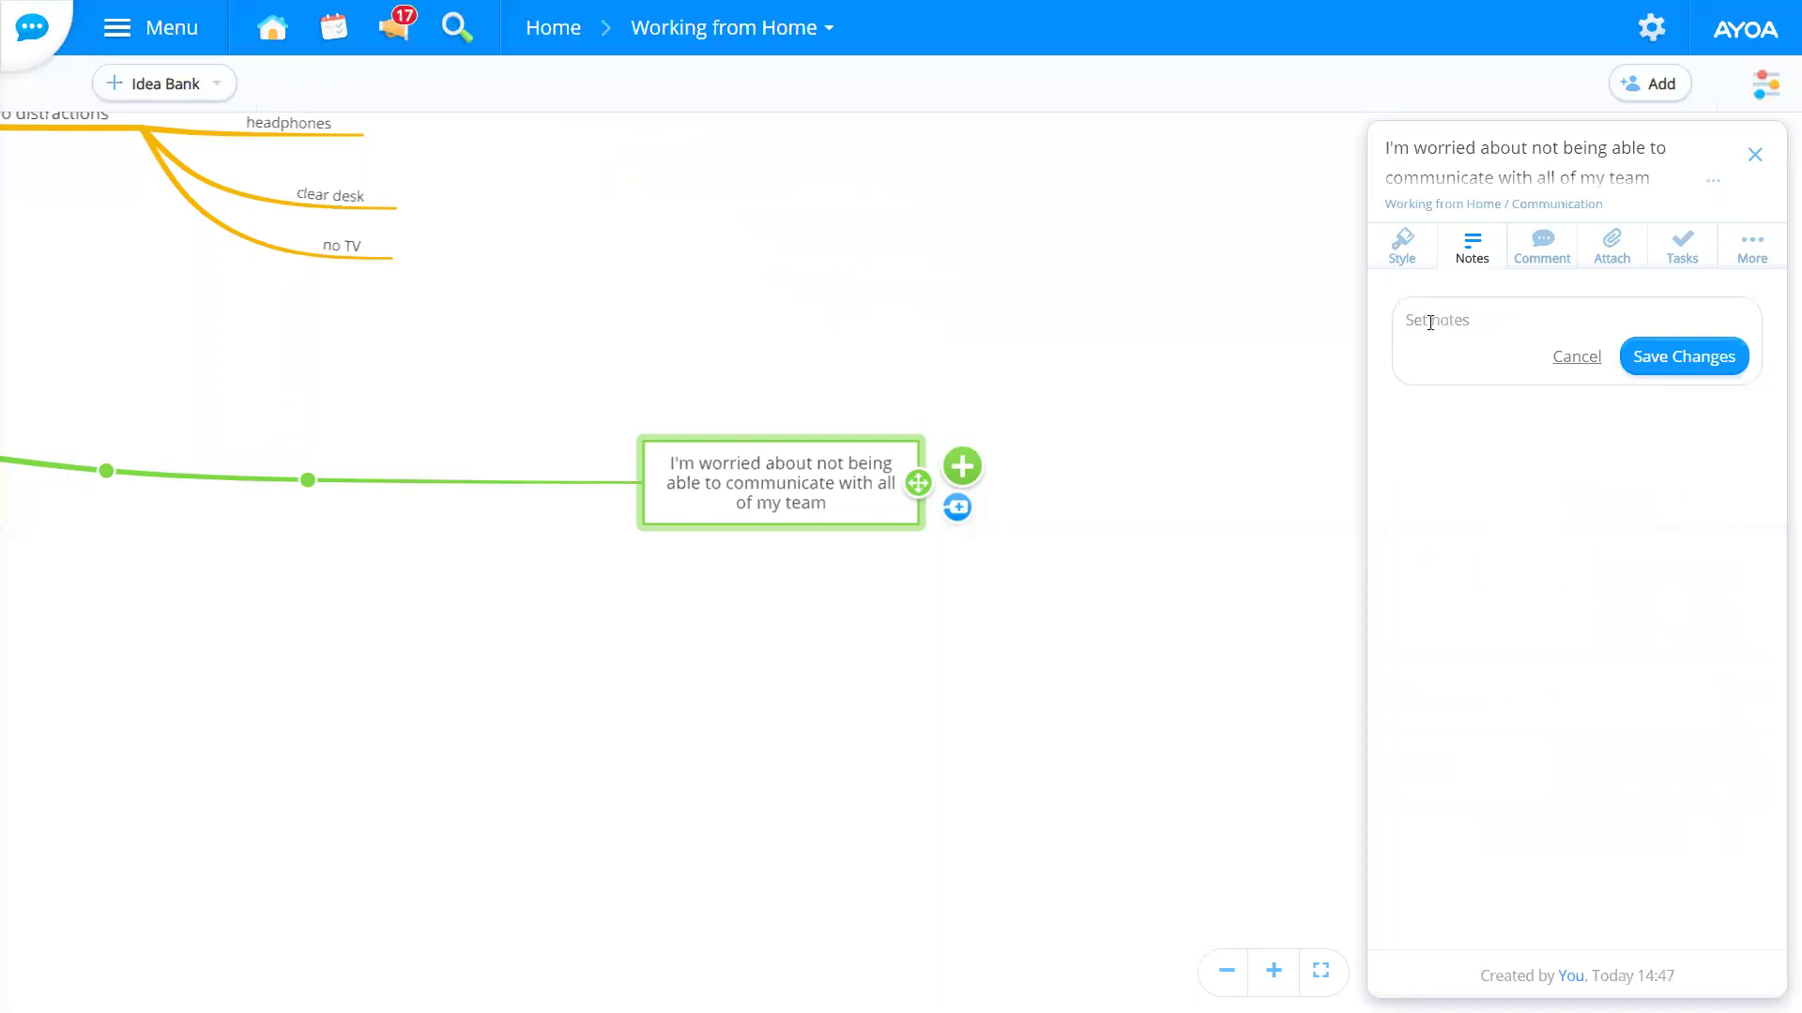
pyautogui.write('Communication is reallu important')
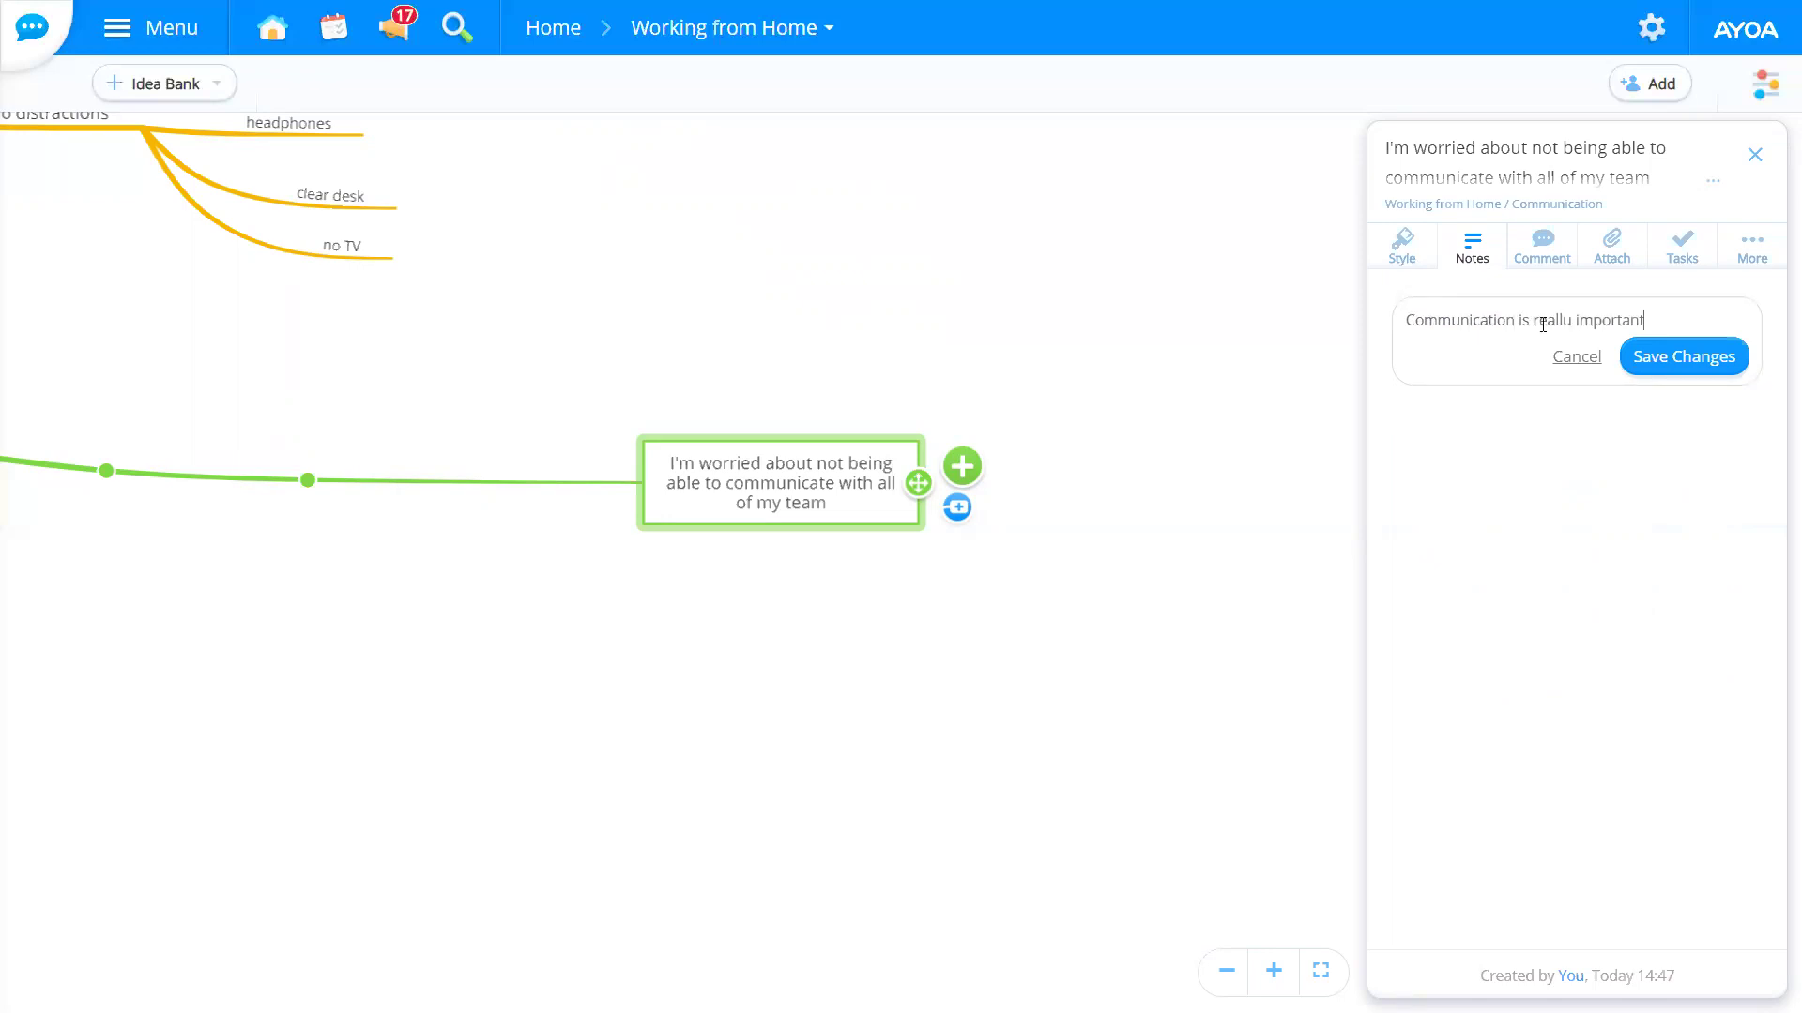
pyautogui.click(1571, 323)
pyautogui.press('BackSpace')
pyautogui.write('y')
pyautogui.click(1700, 354)
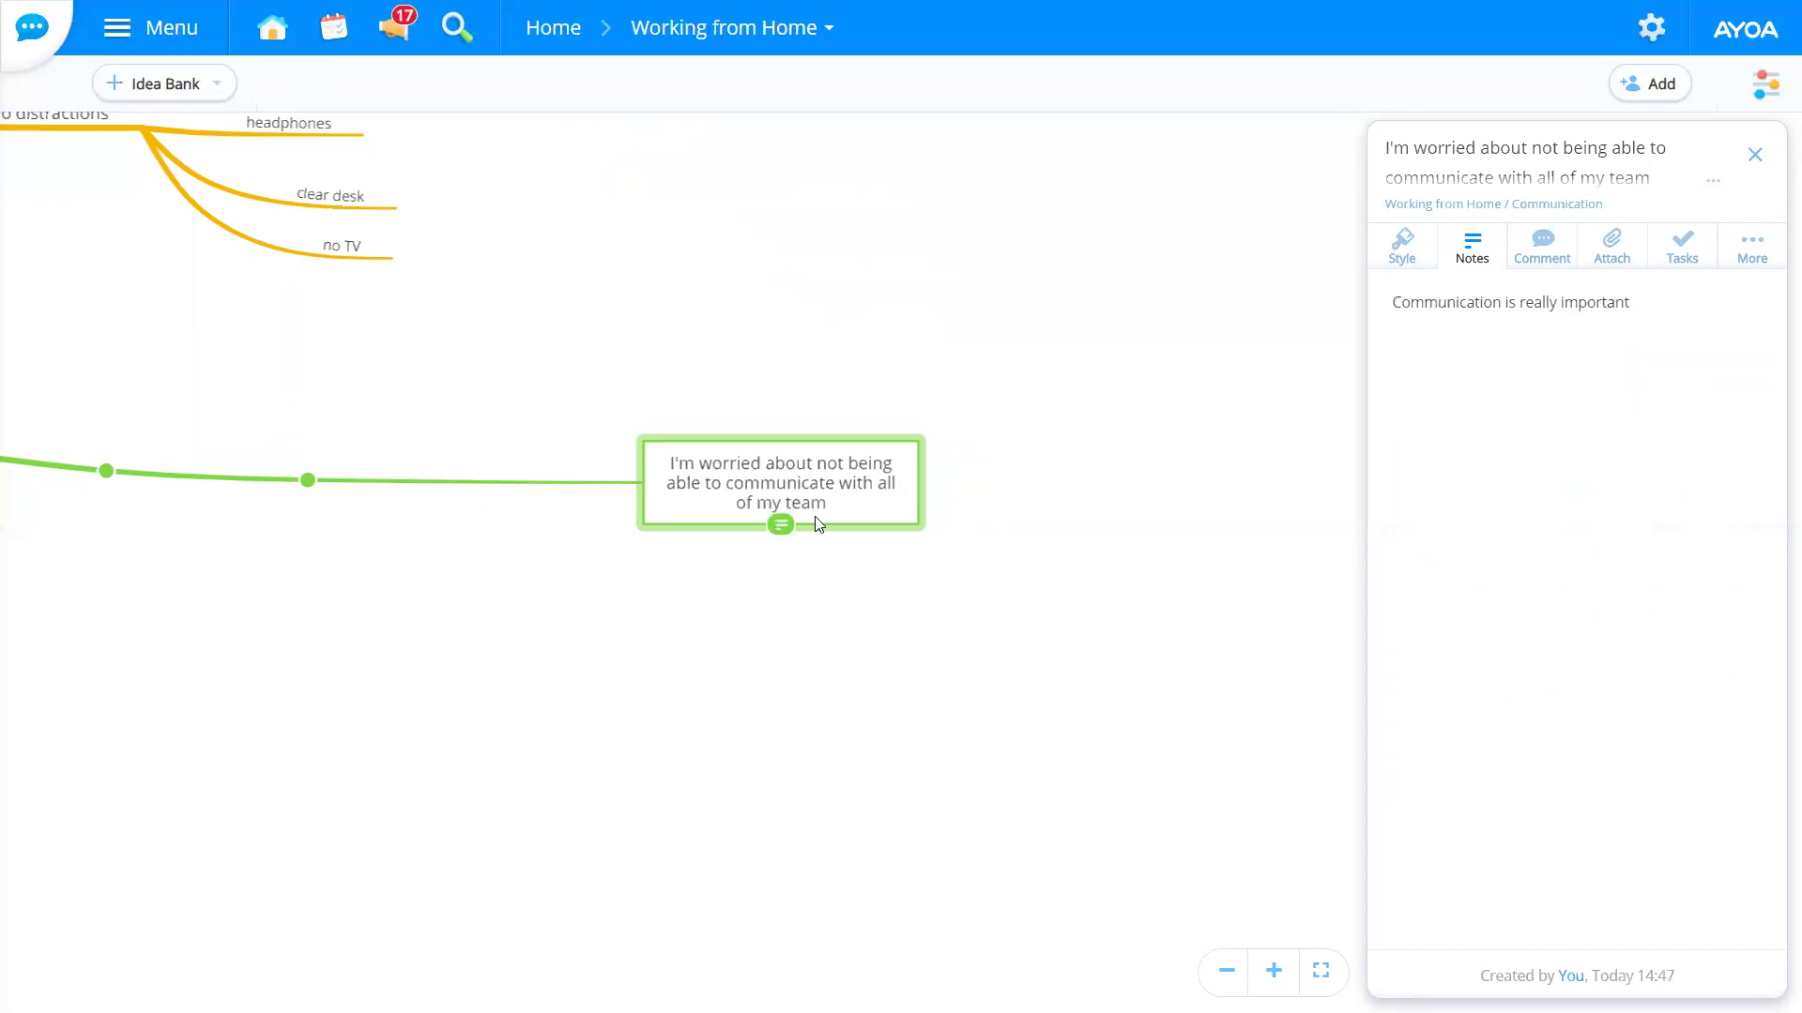
pyautogui.moveTo(780, 531)
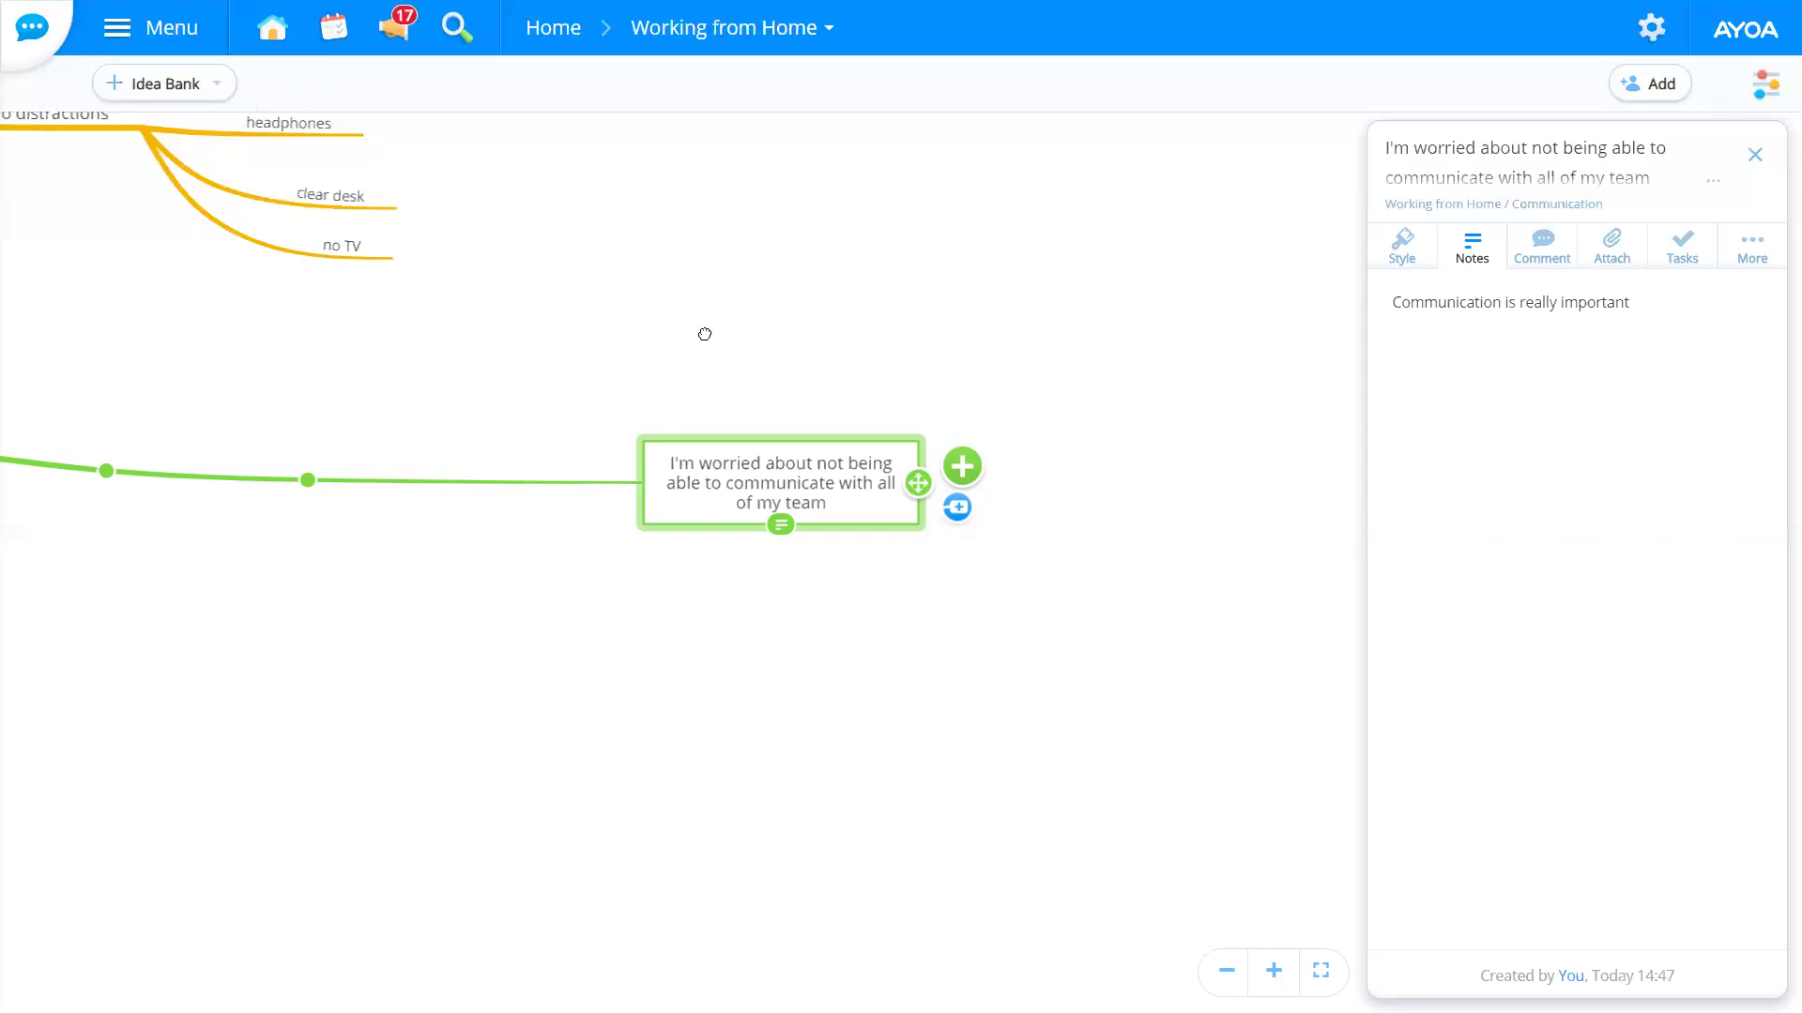
# Step: Look over the whole Working from Home mind map and close the settings of the boxed child branch
pyautogui.scroll(-2, 487, 686)
pyautogui.moveTo(176, 476); pyautogui.dragTo(797, 588)
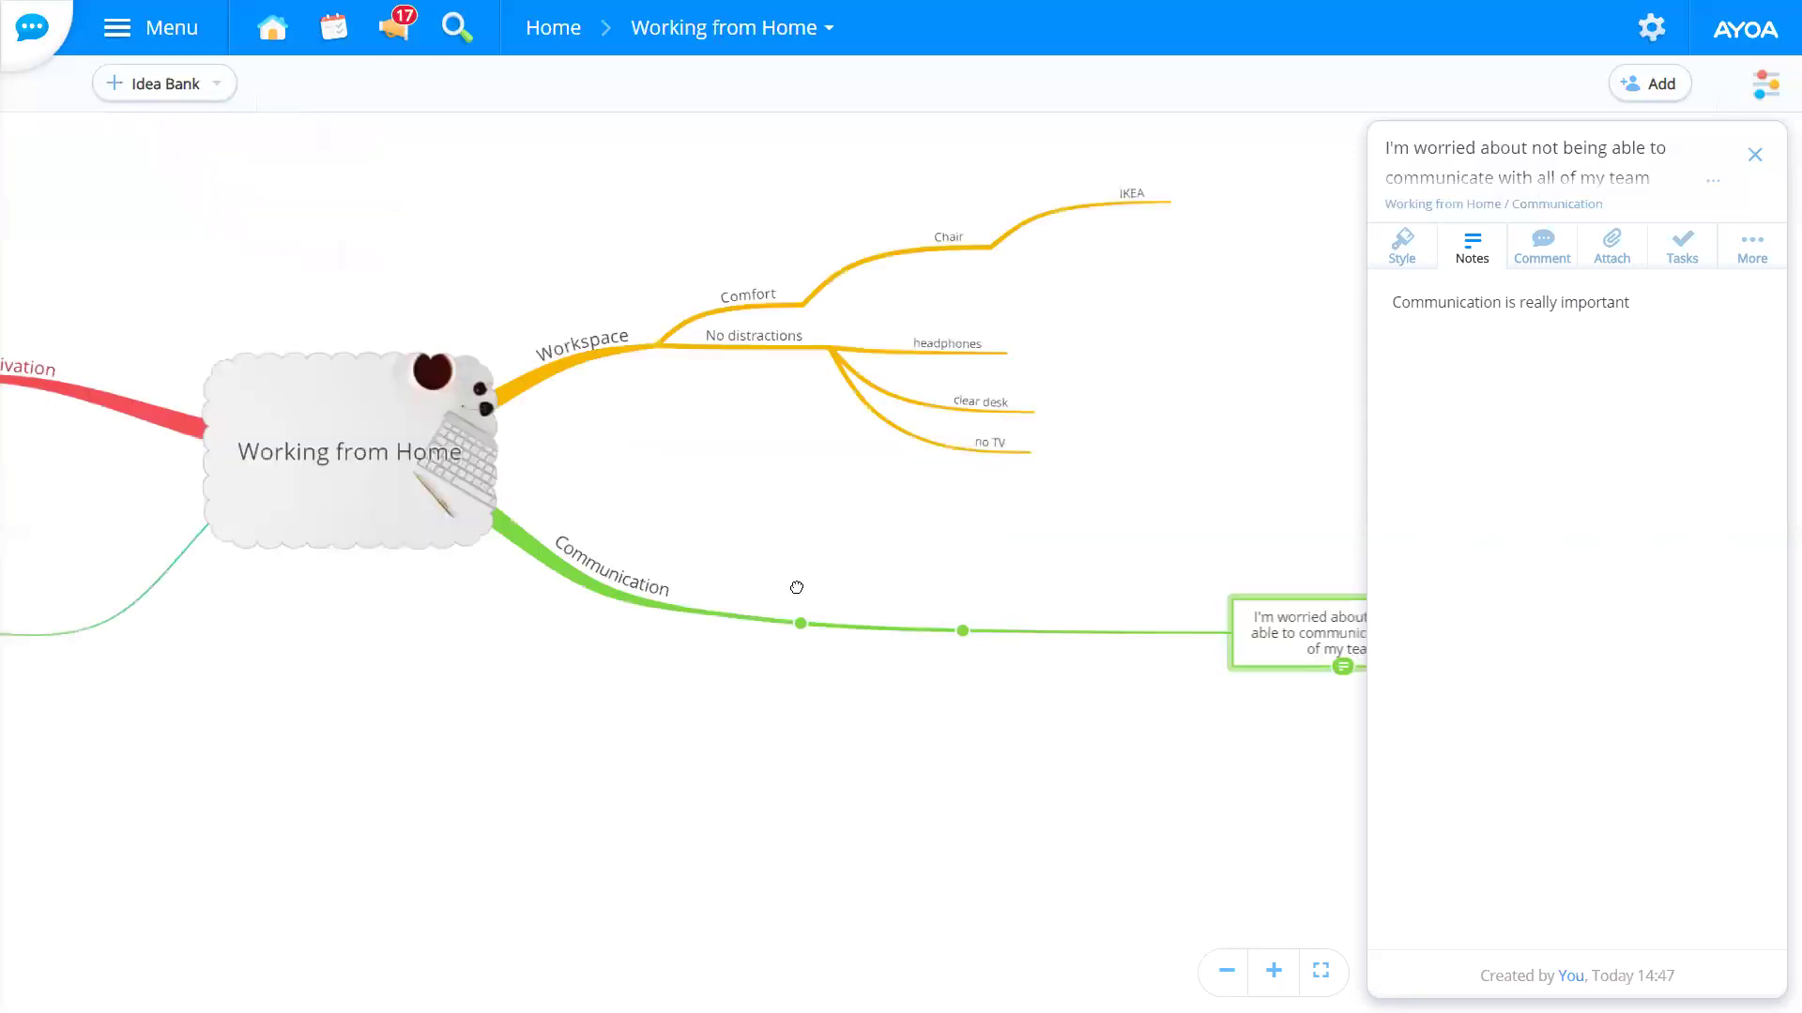
pyautogui.scroll(-3, 596, 730)
pyautogui.moveTo(598, 730); pyautogui.dragTo(912, 600)
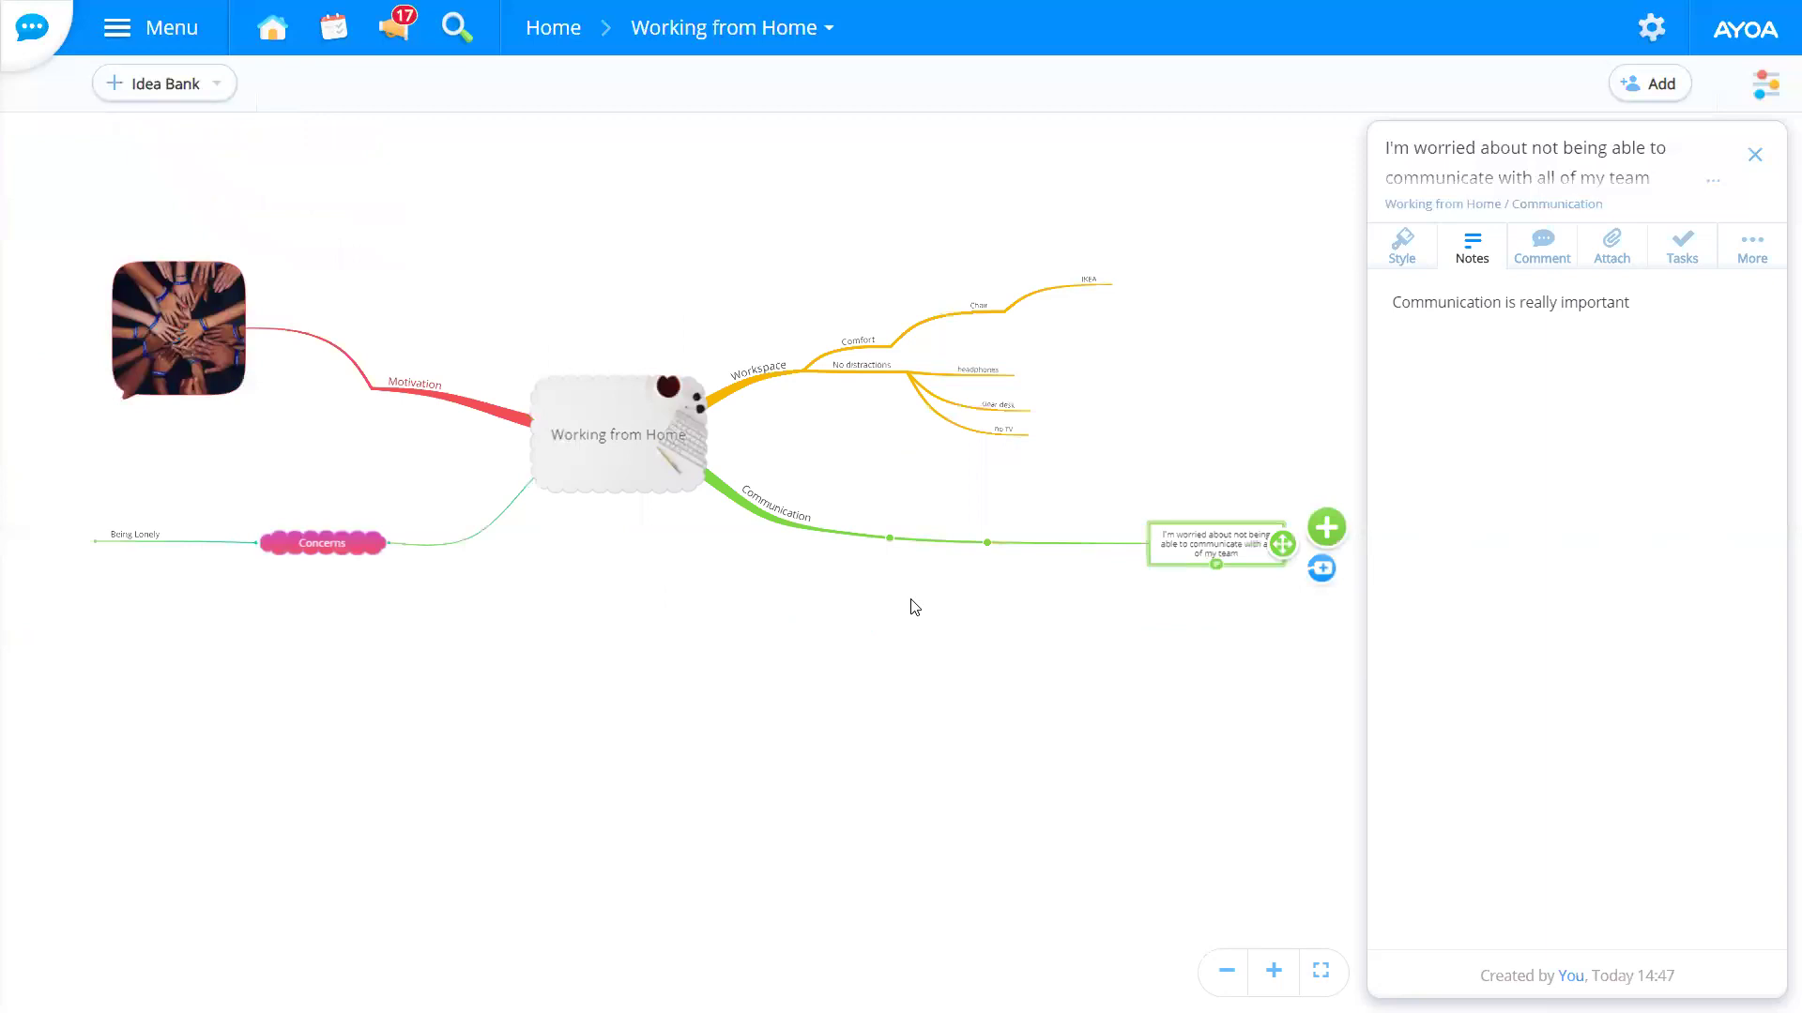
pyautogui.scroll(2, 917, 607)
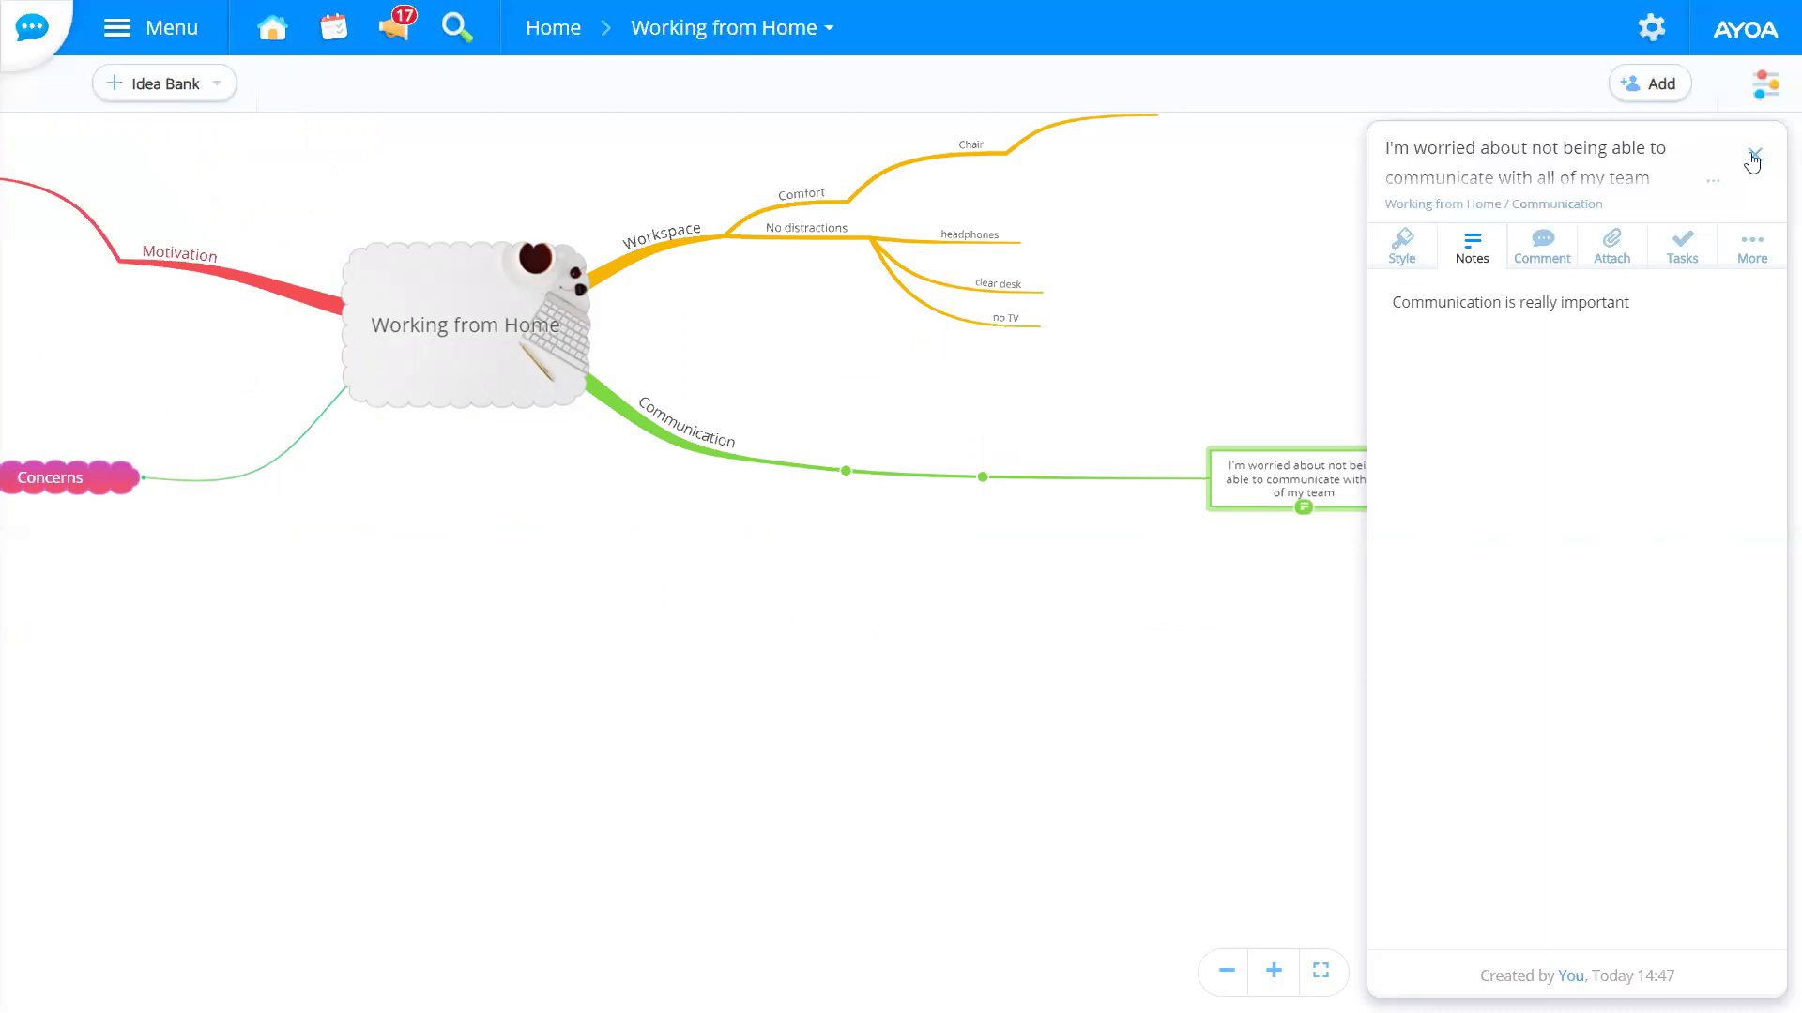
pyautogui.moveTo(1271, 344); pyautogui.dragTo(1345, 507)
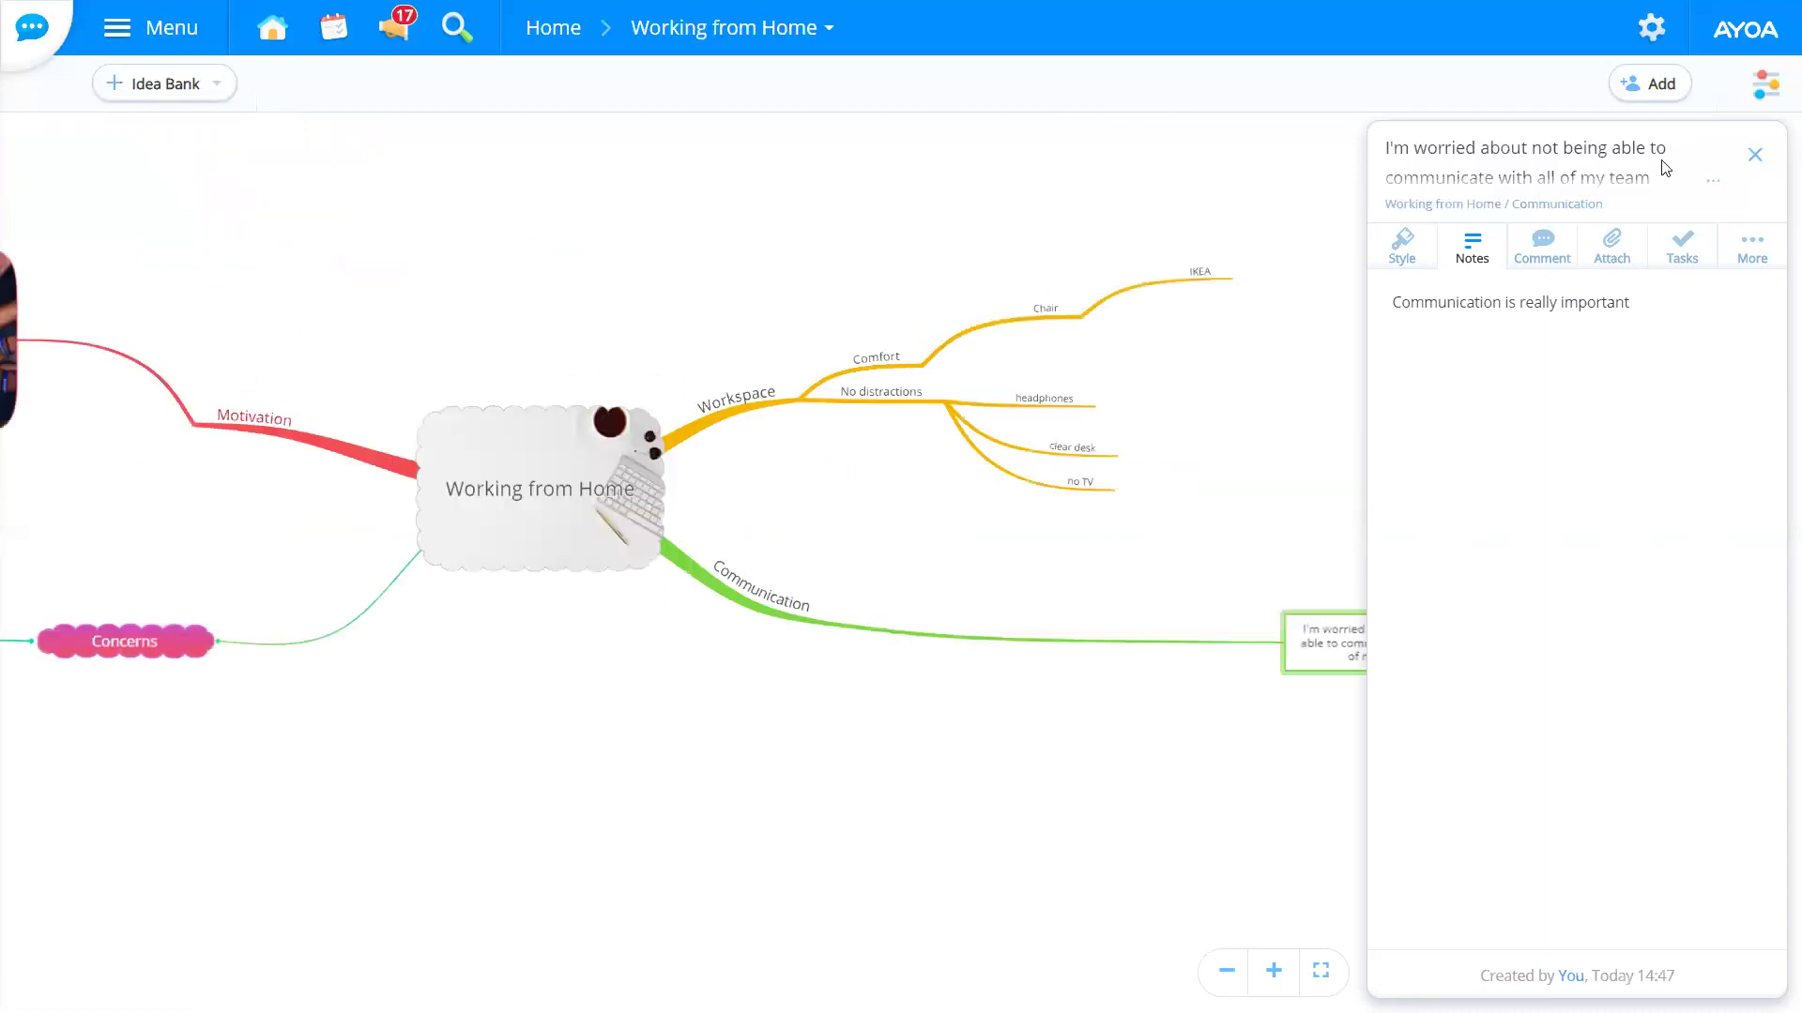
pyautogui.click(969, 328)
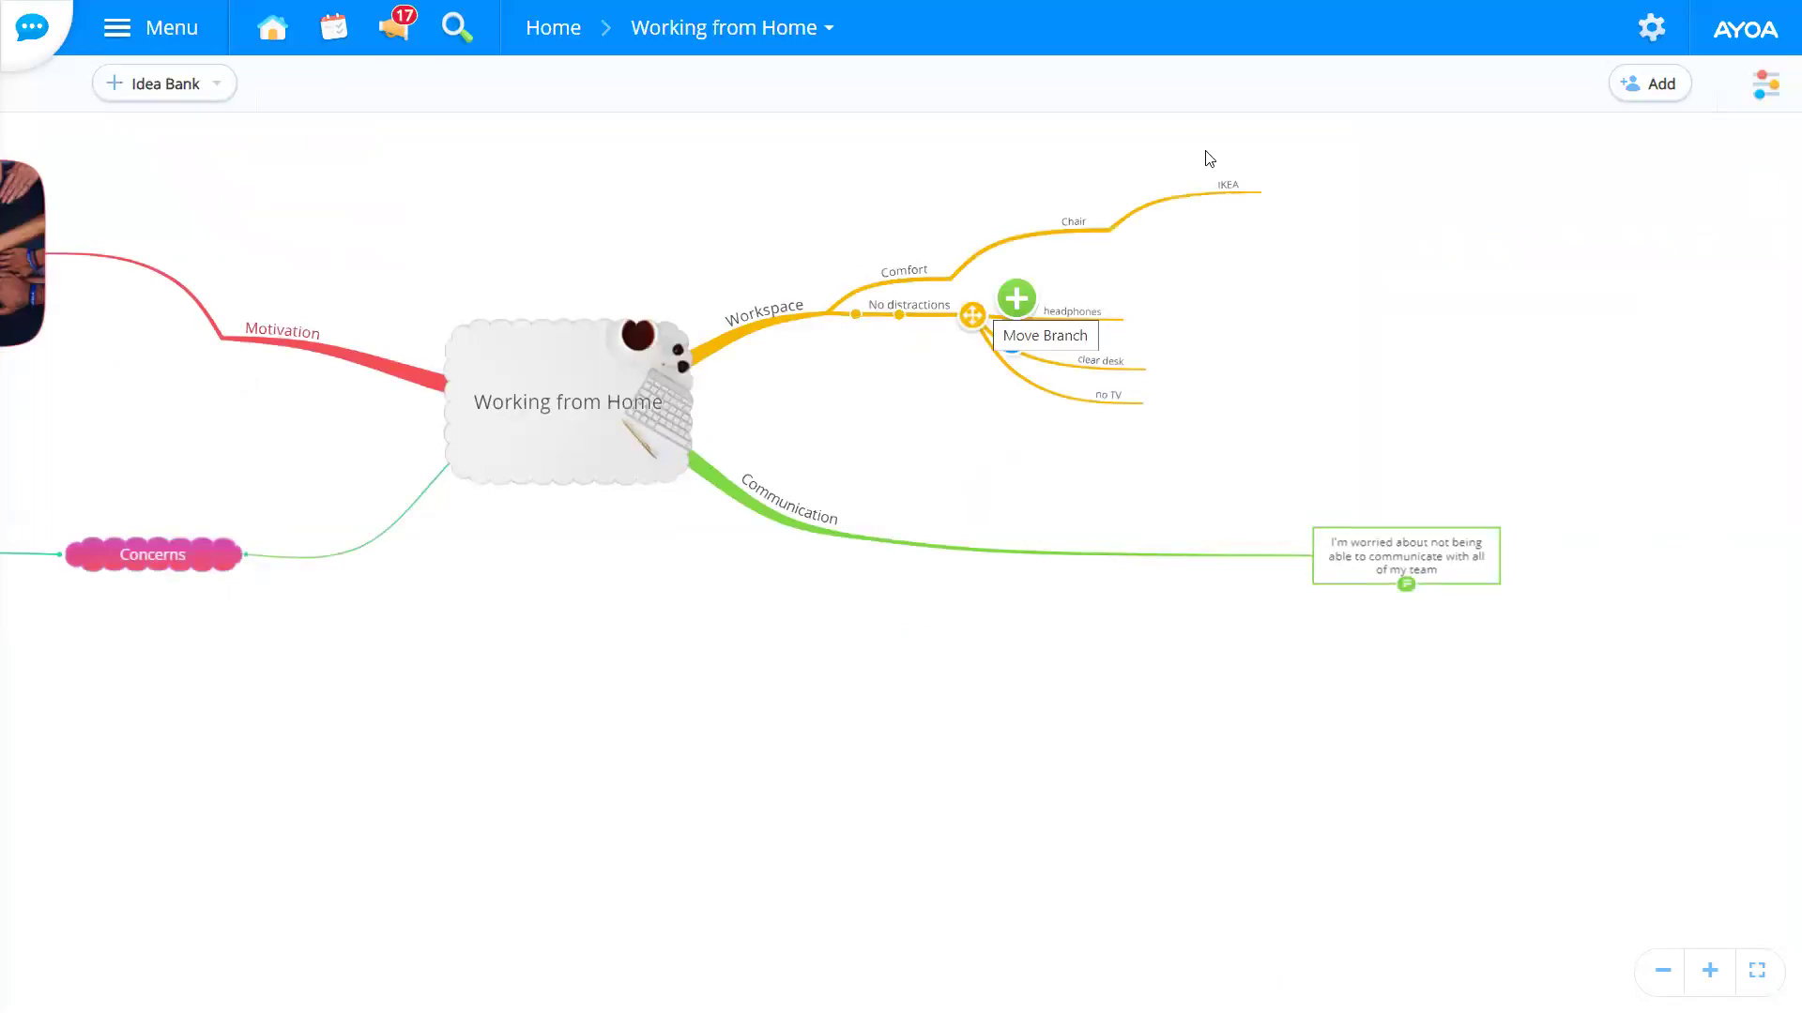
# Step: Share the mind map with two people from the contacts, keeping the Default role for both
pyautogui.click(1644, 92)
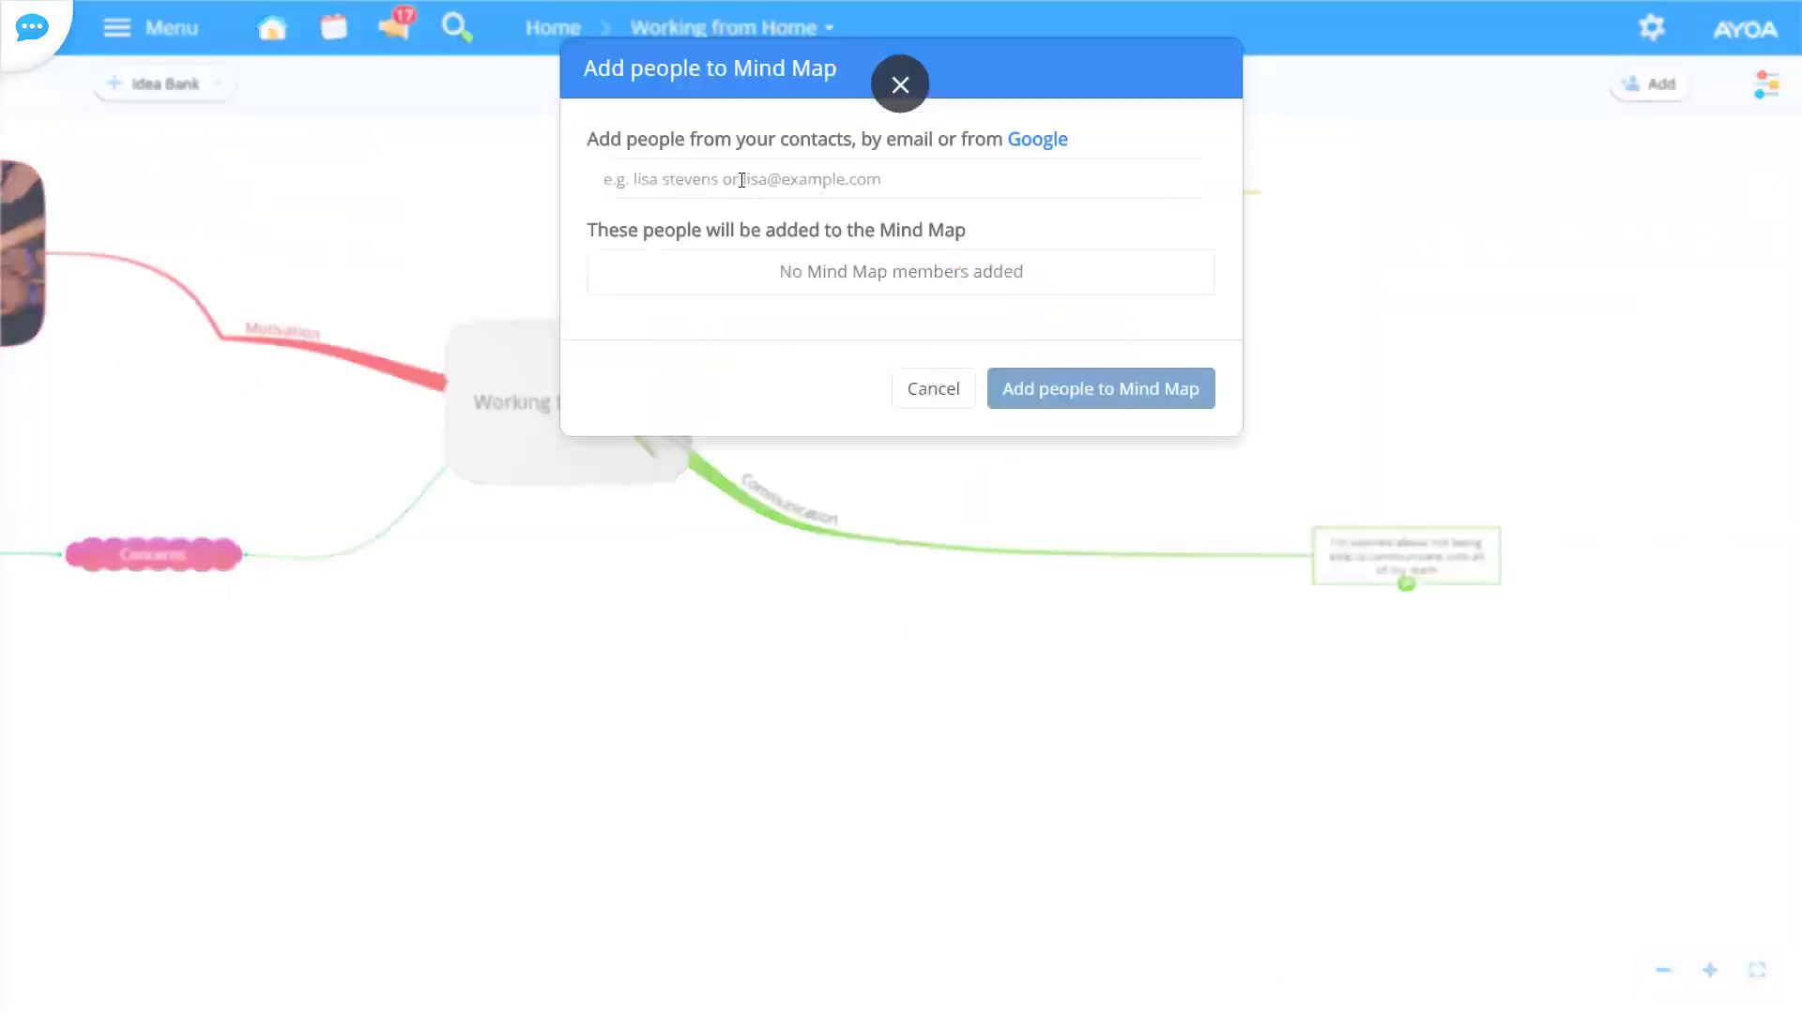
pyautogui.click(777, 178)
pyautogui.click(709, 292)
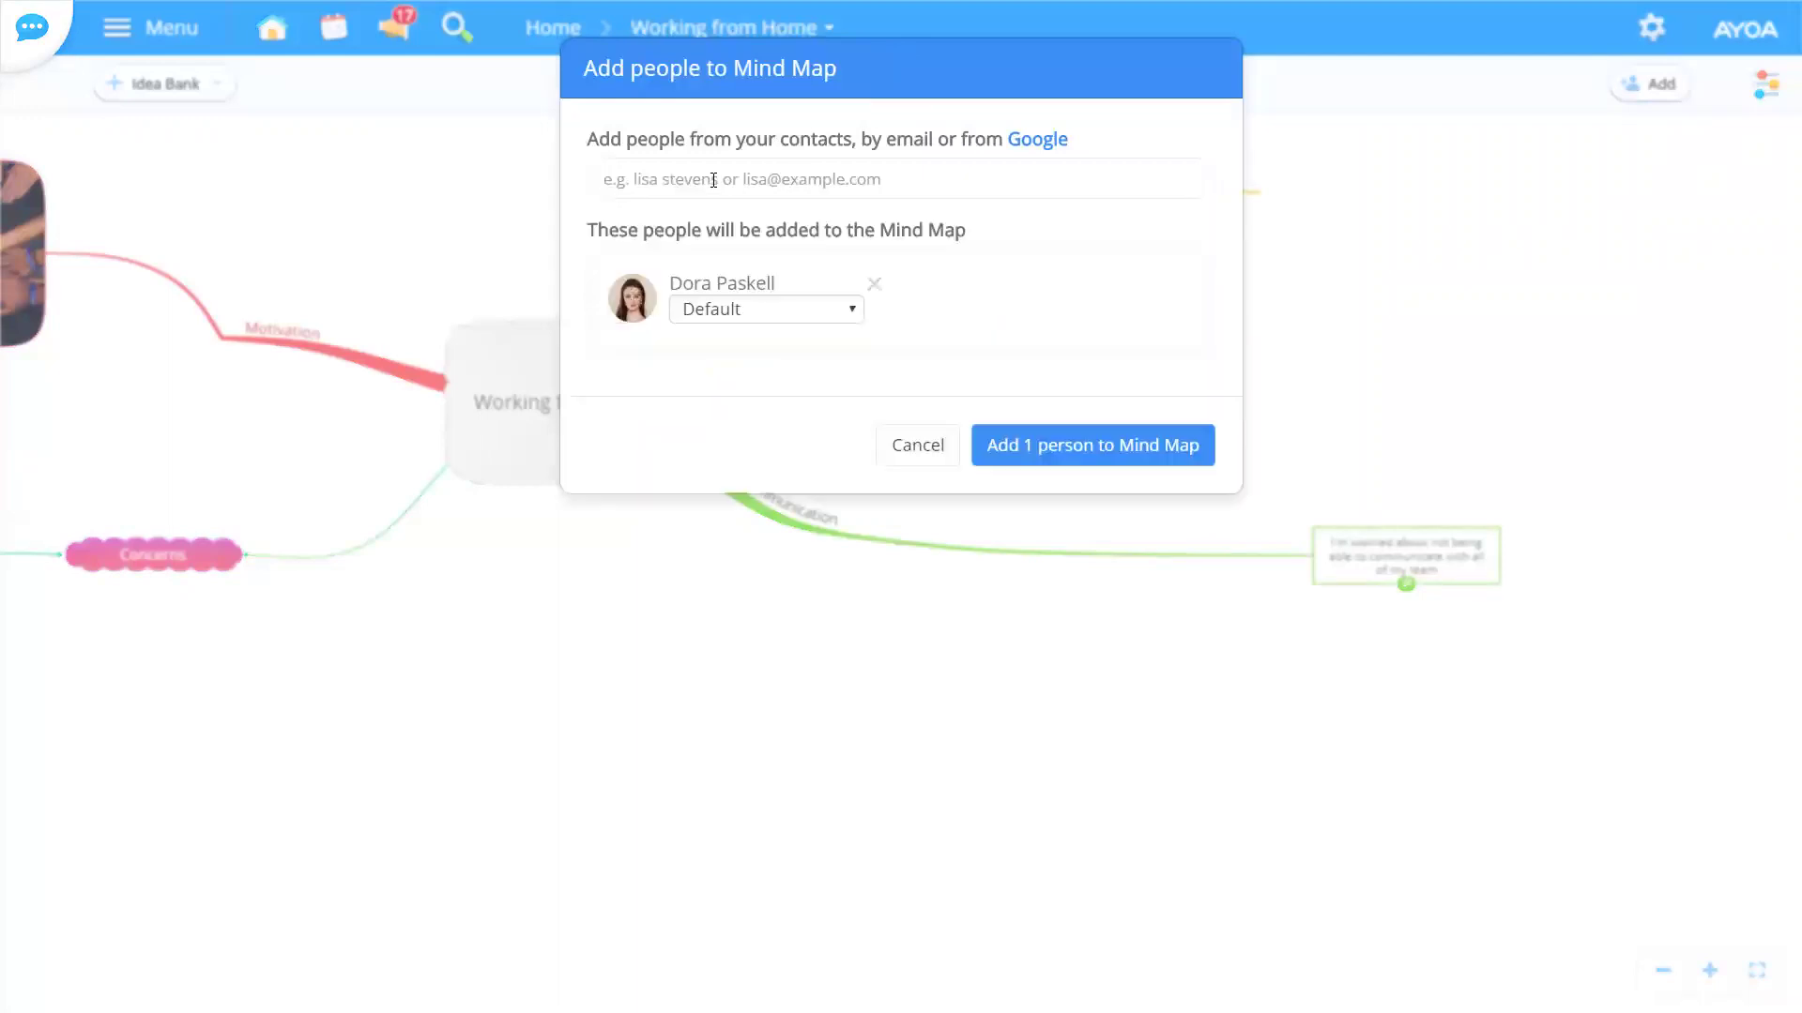
pyautogui.click(684, 188)
pyautogui.click(806, 281)
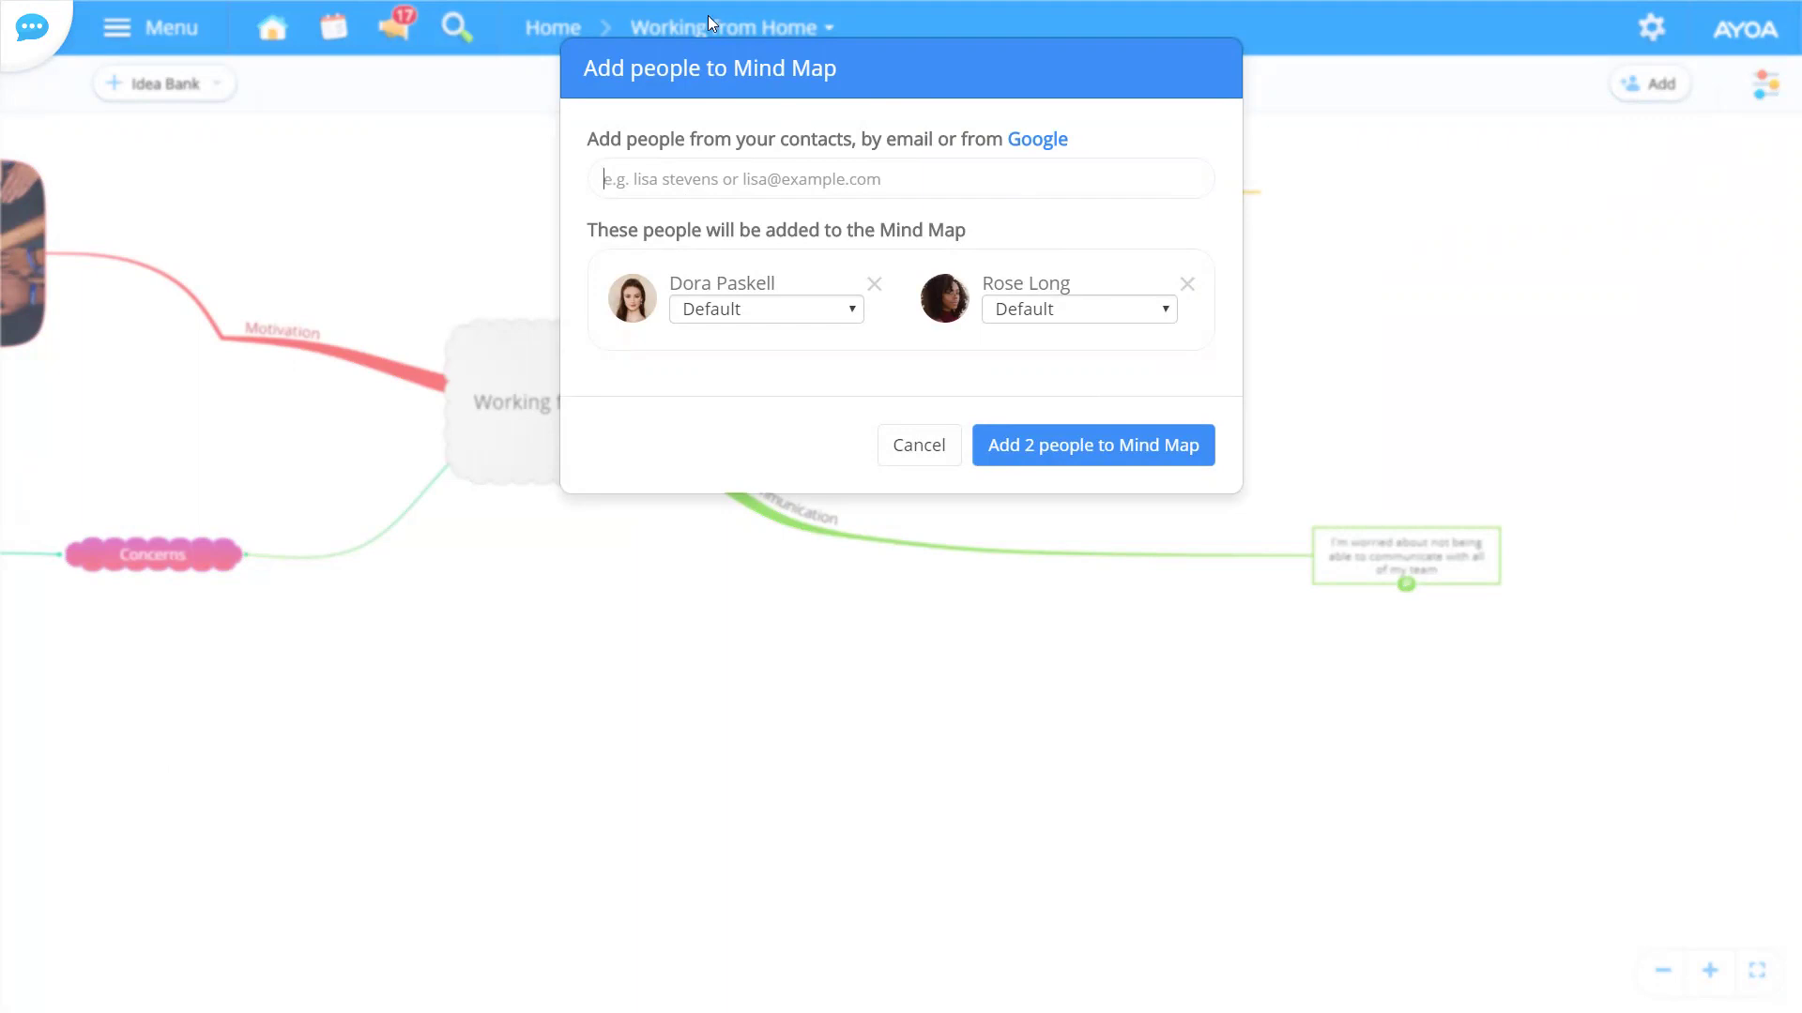
pyautogui.click(1089, 455)
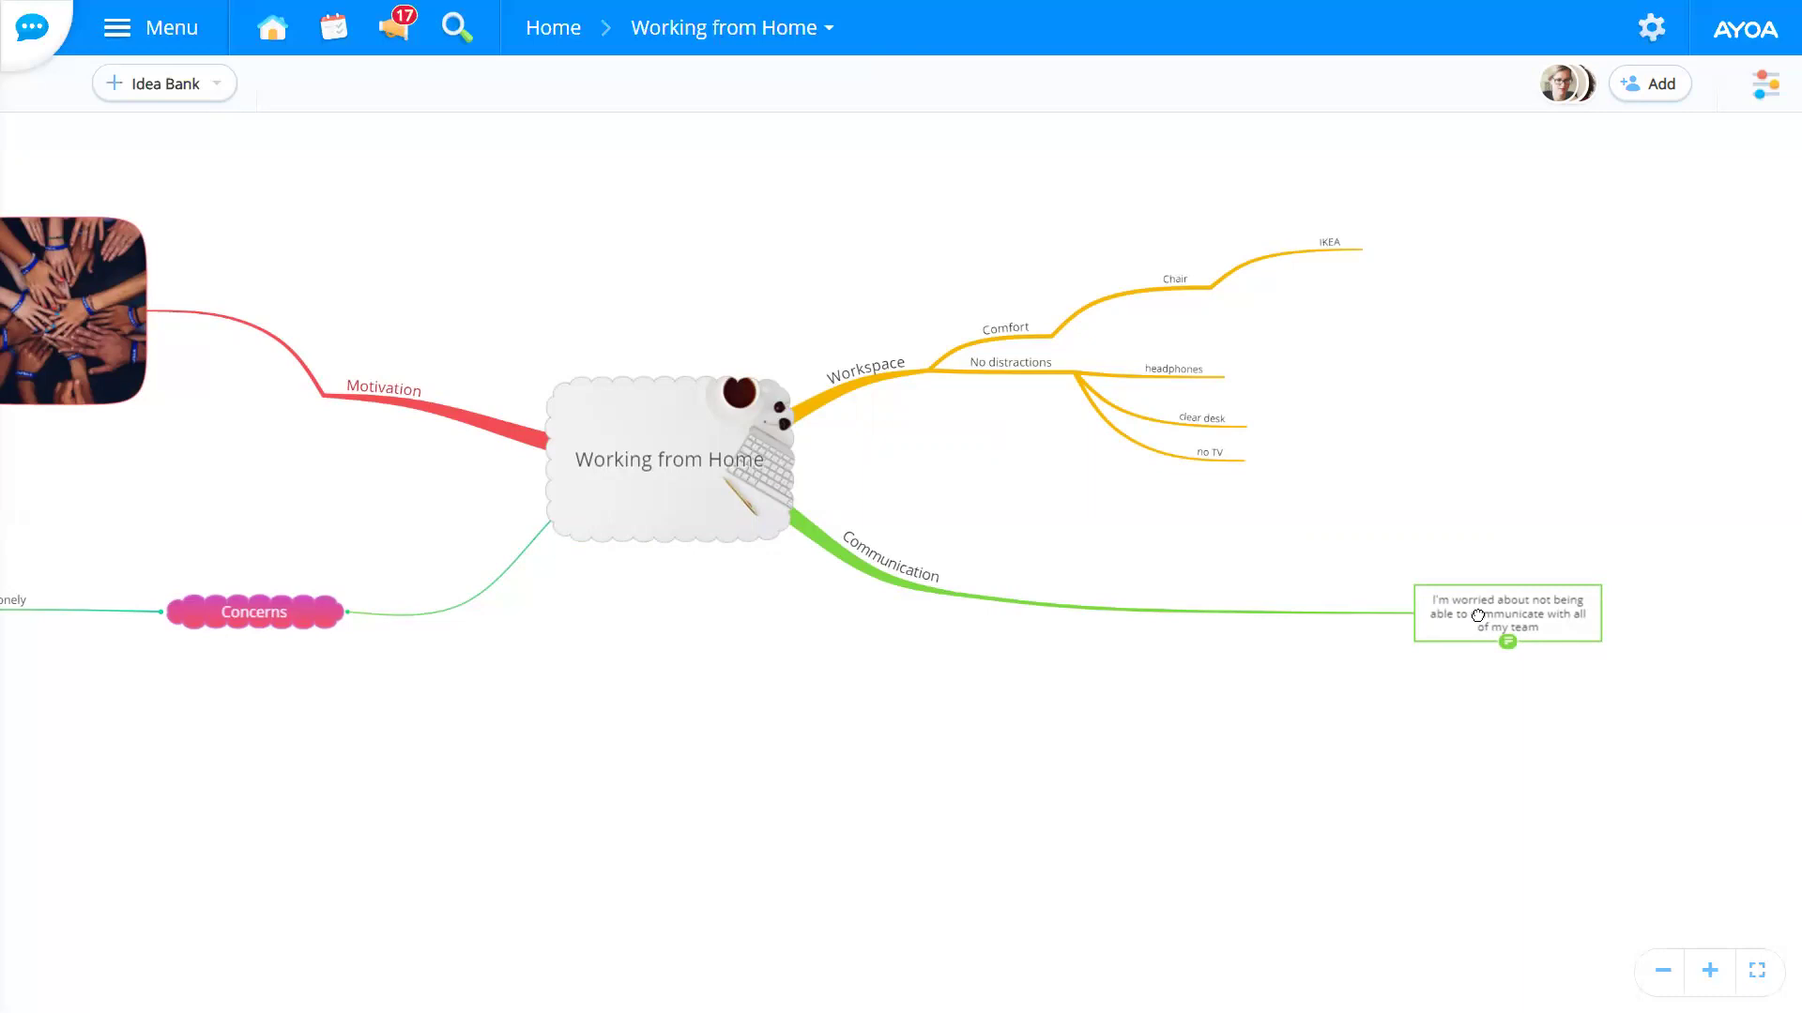
# Step: Store the idea "Remote Happy Hour" in the Idea Bank, view its member filter options and close the Idea Bank
pyautogui.scroll(-2, 1188, 563)
pyautogui.moveTo(1033, 155); pyautogui.dragTo(1316, 178)
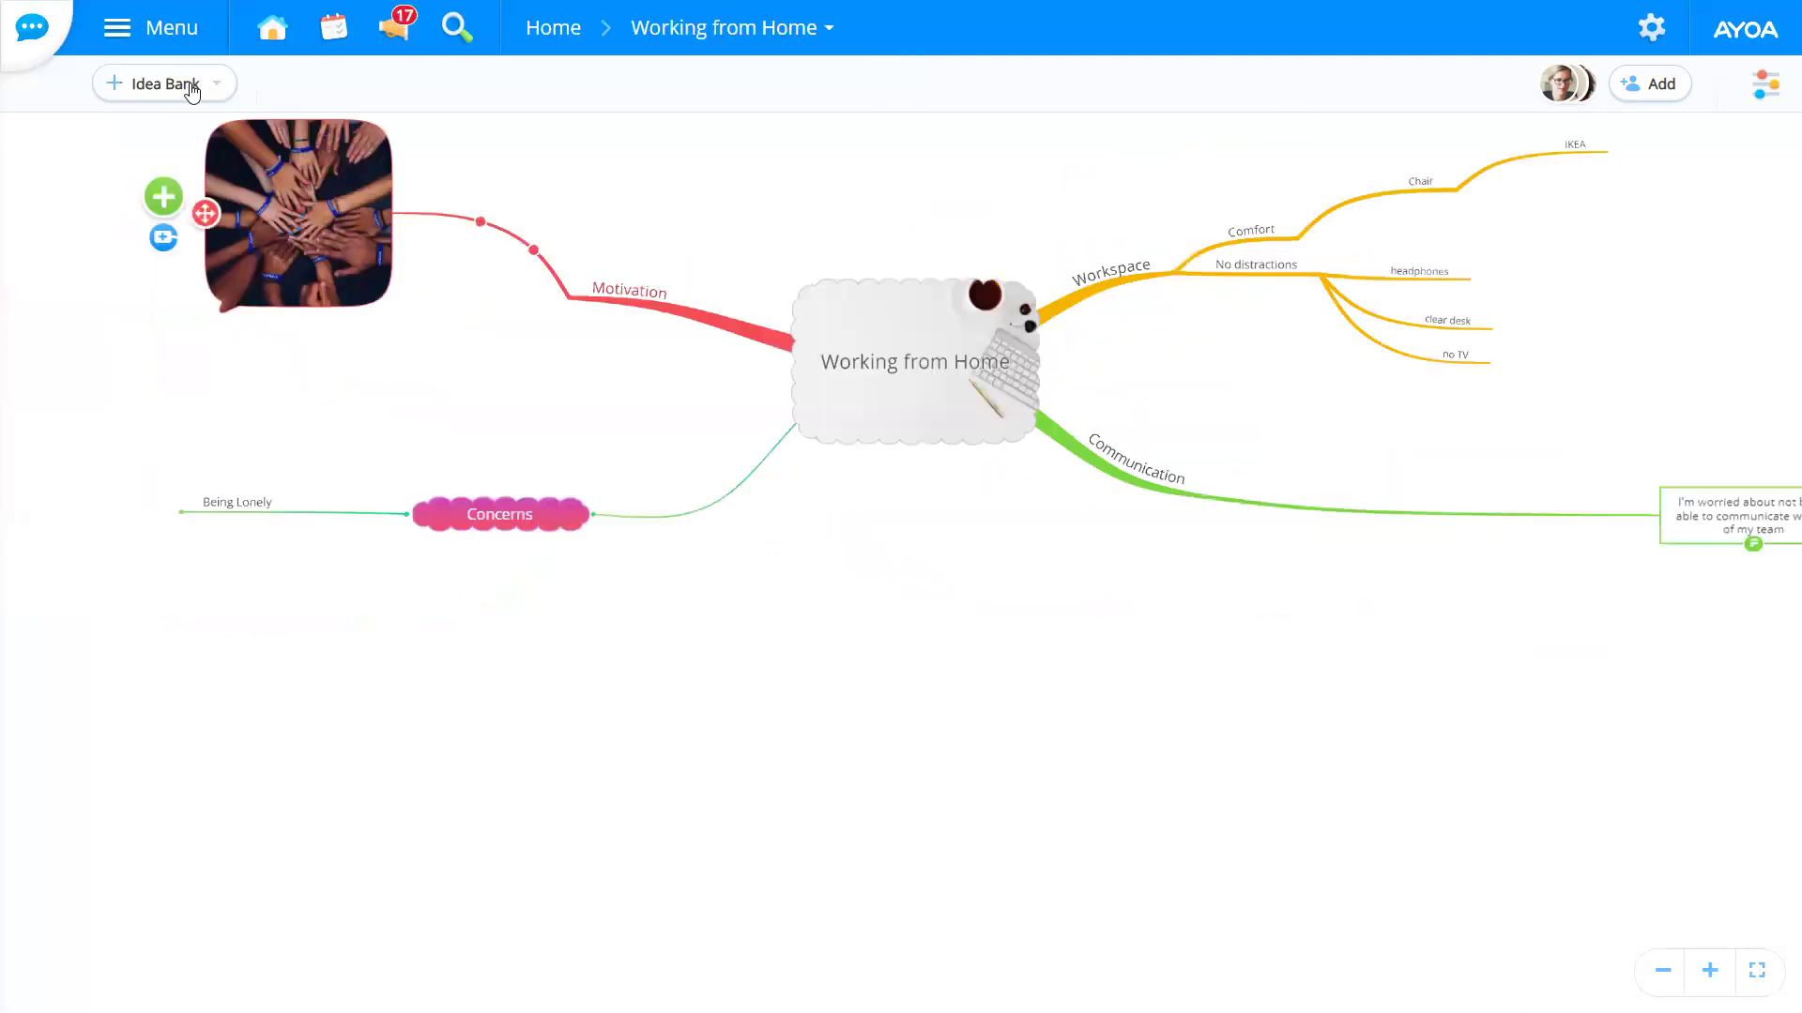
pyautogui.click(191, 90)
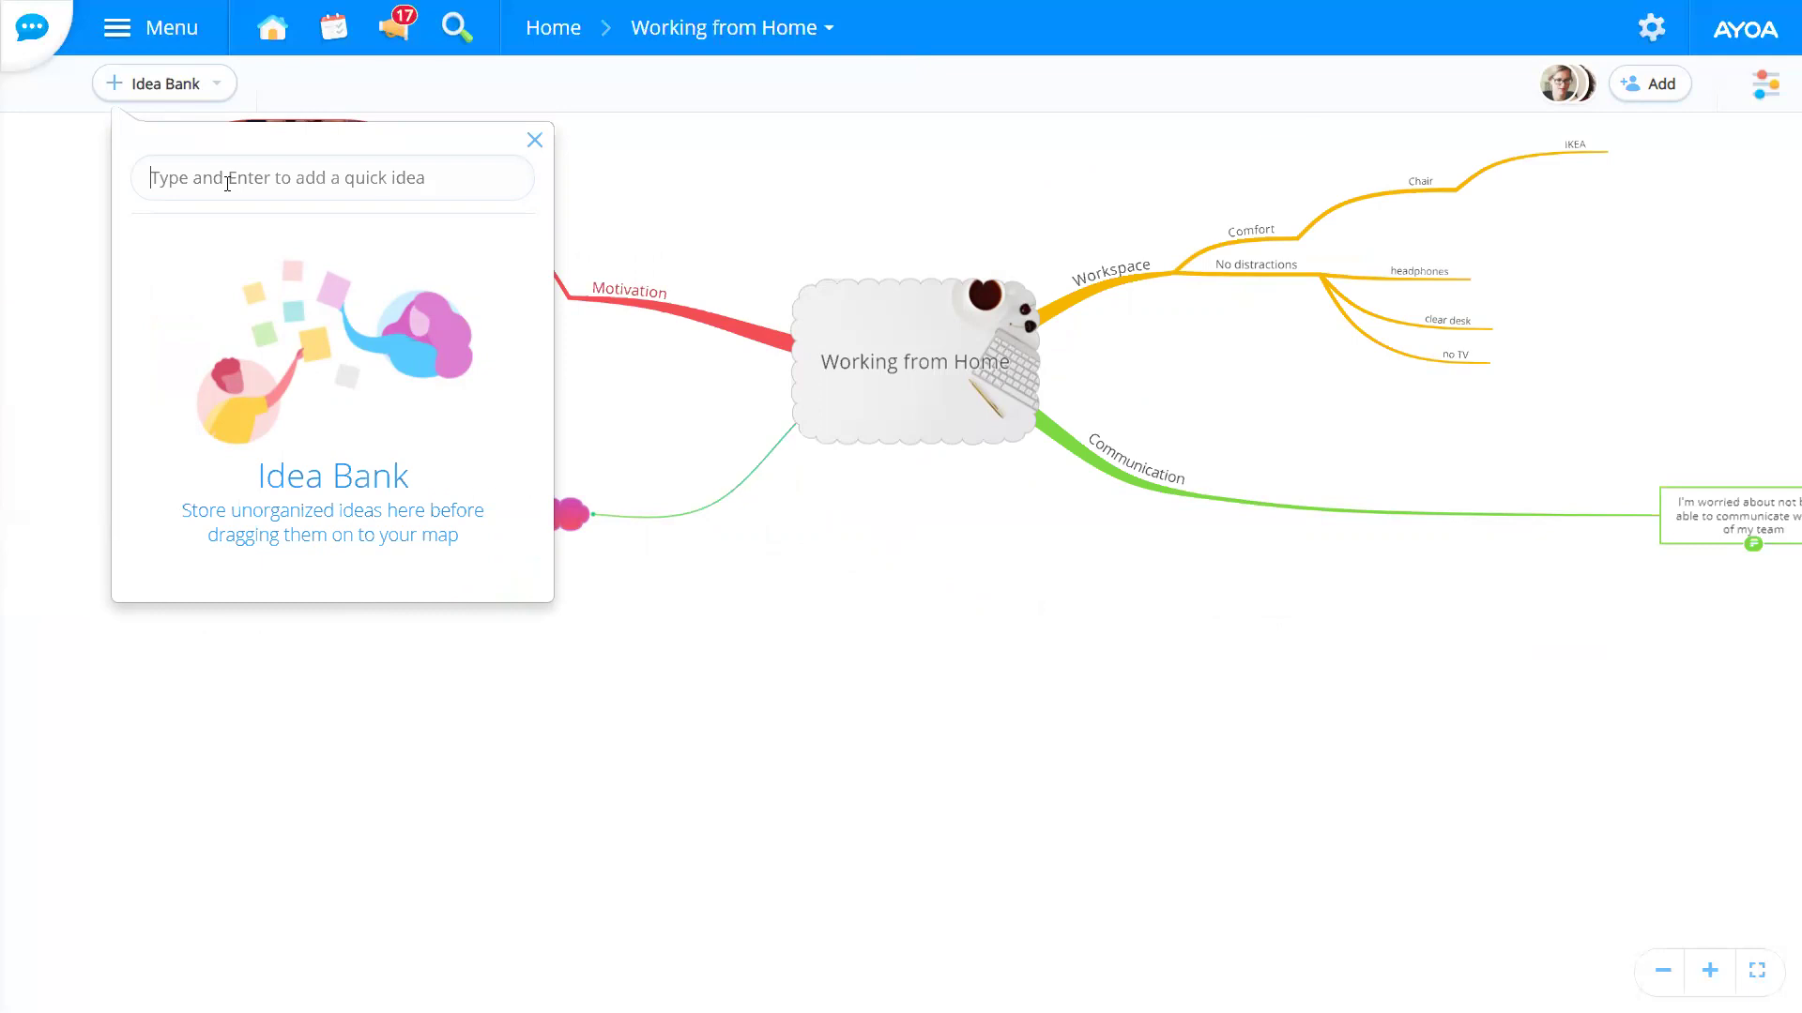
pyautogui.write('T')
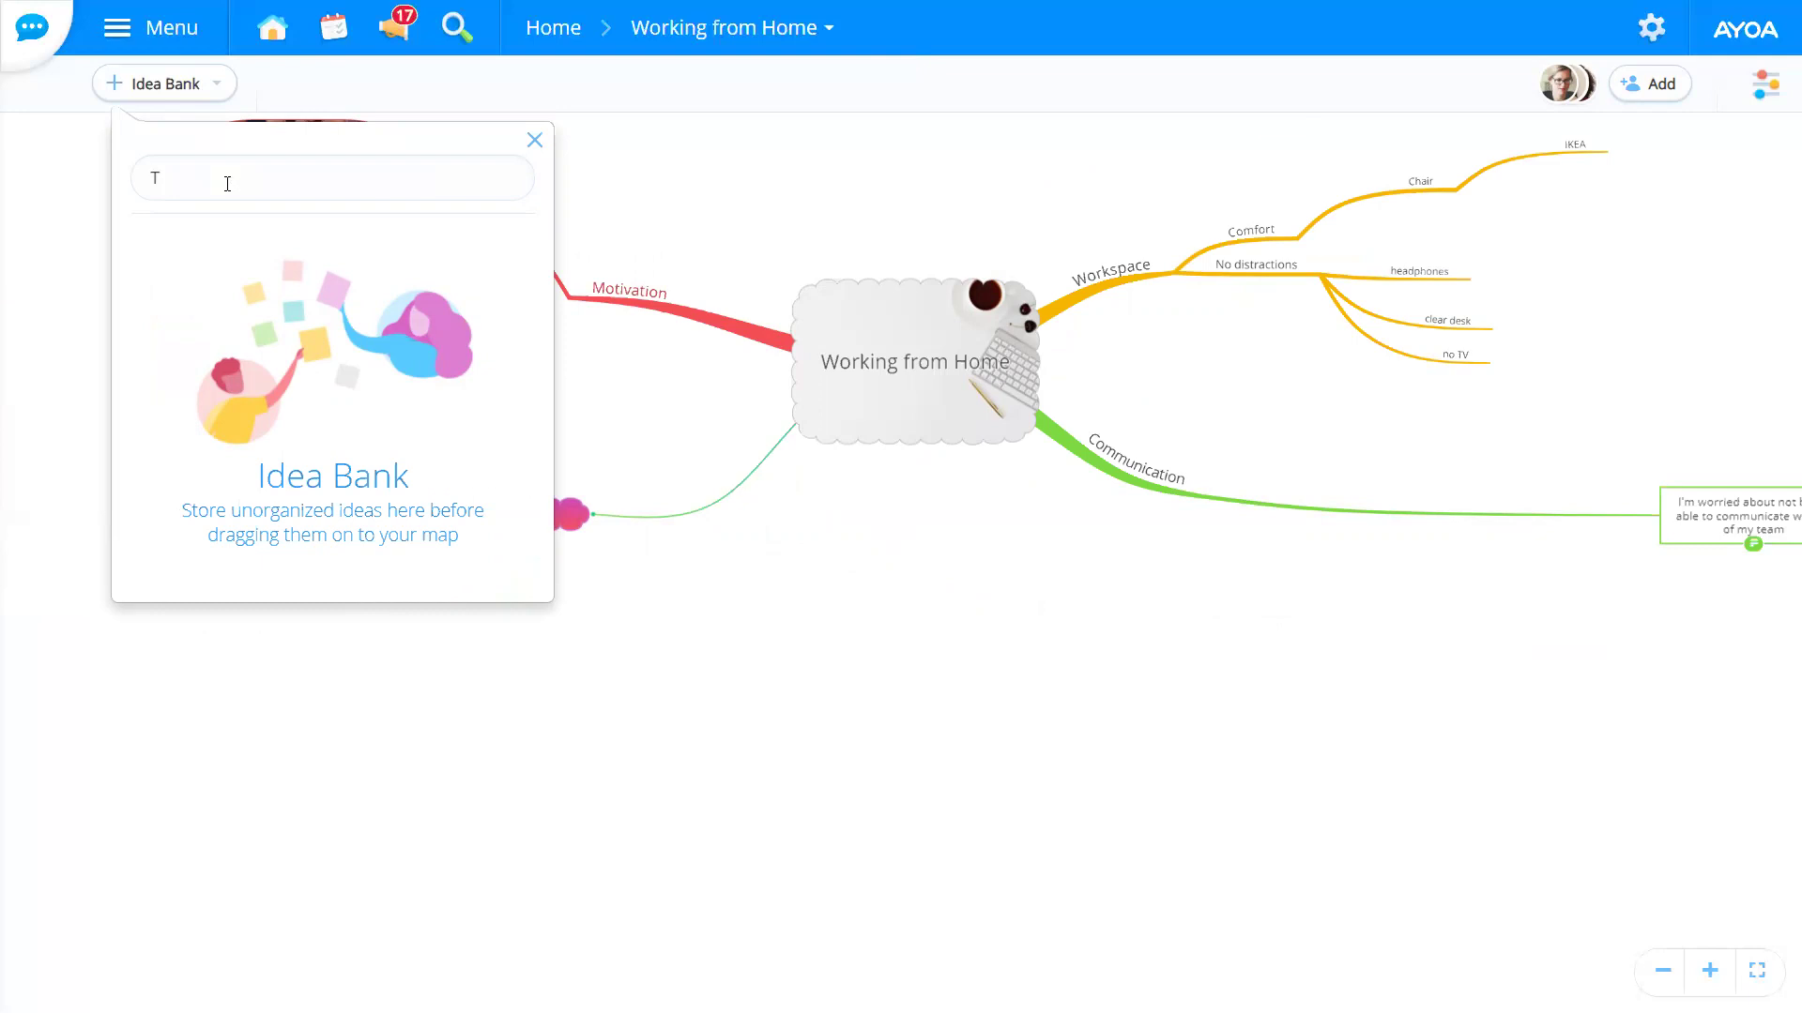
pyautogui.press('BackSpace')
pyautogui.write('Remote Happy H')
pyautogui.press('Return')
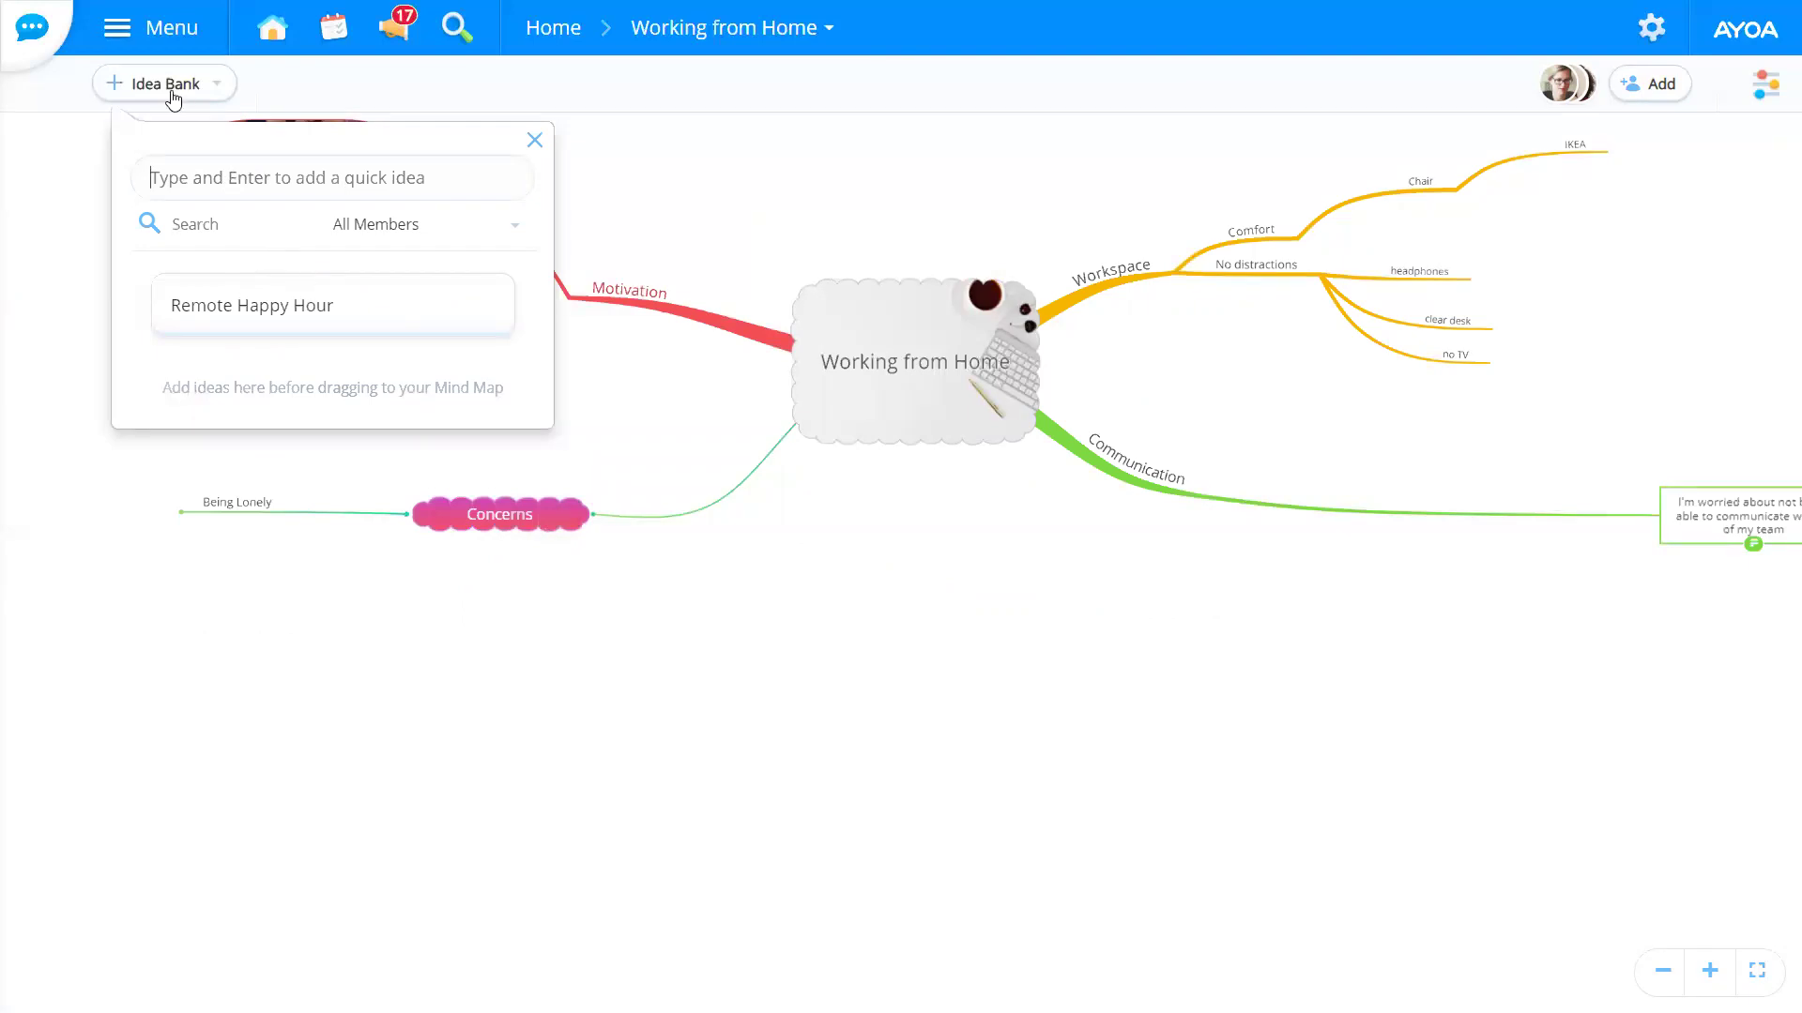
pyautogui.click(414, 236)
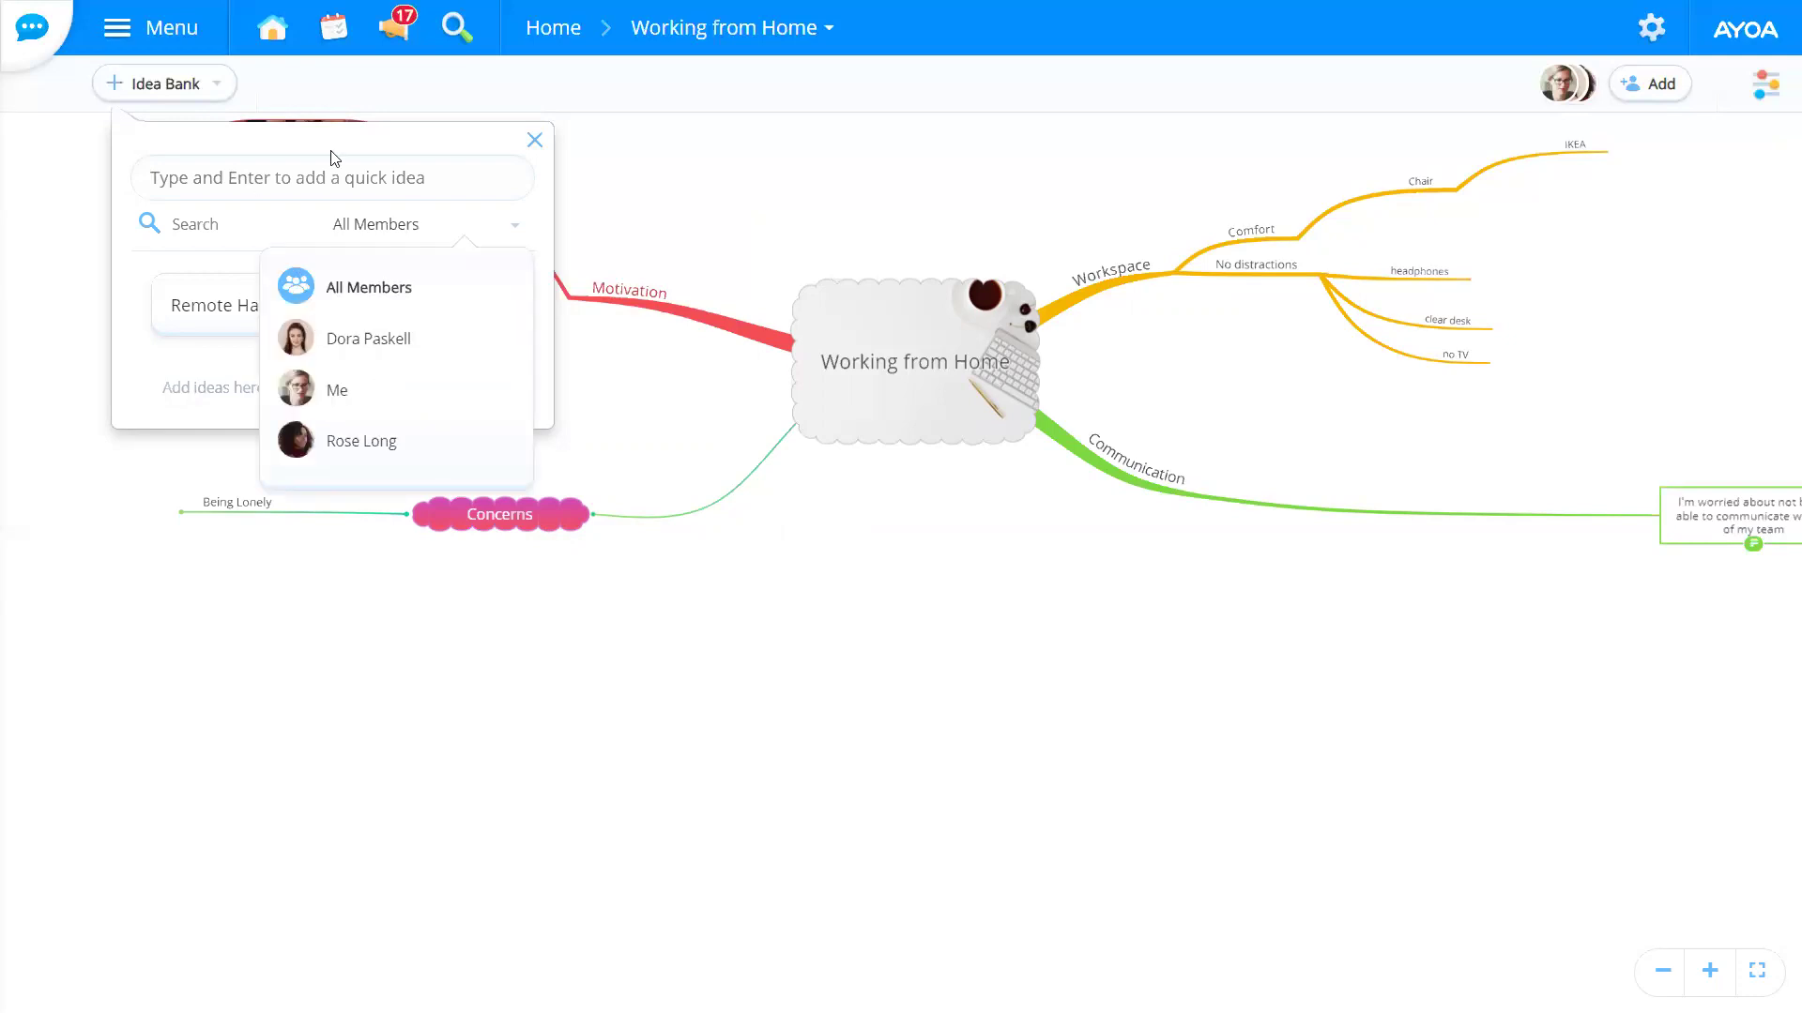
pyautogui.click(150, 83)
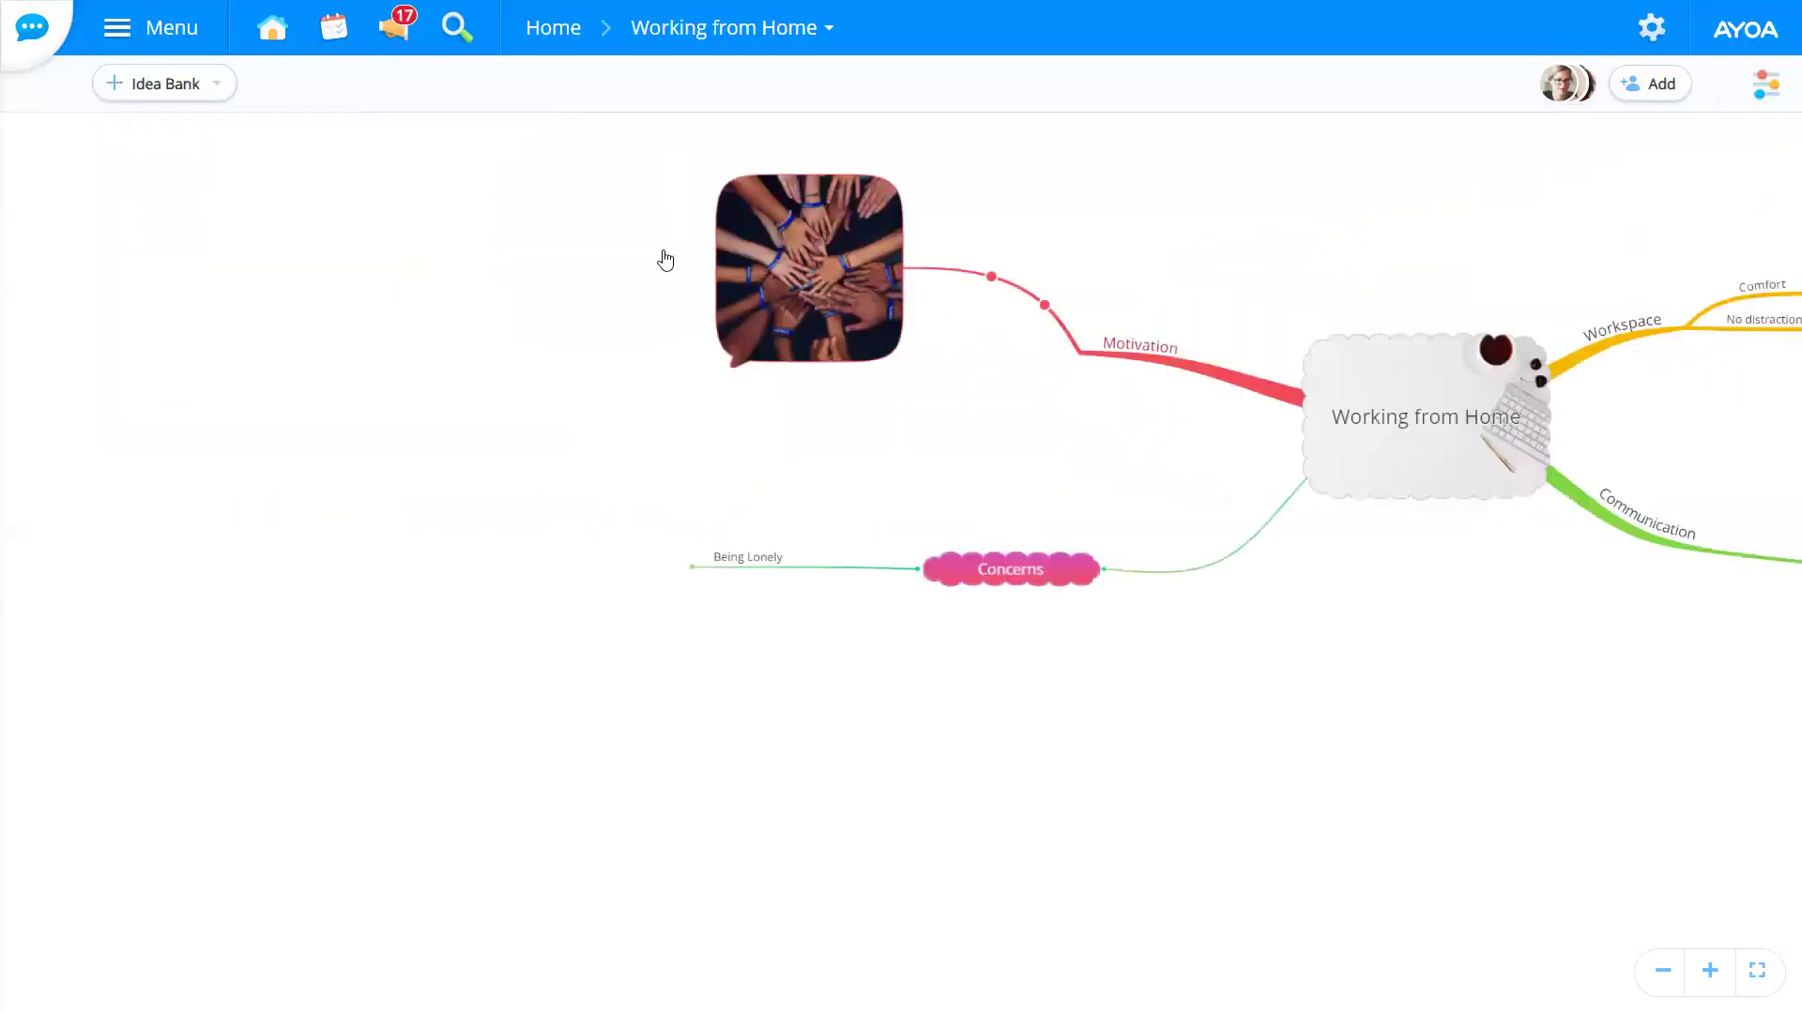
# Step: Add a child branch "Team Bonding" to the hands image and attach the Idea Bank entry "Remote Happy Hour" to it
pyautogui.click(462, 309)
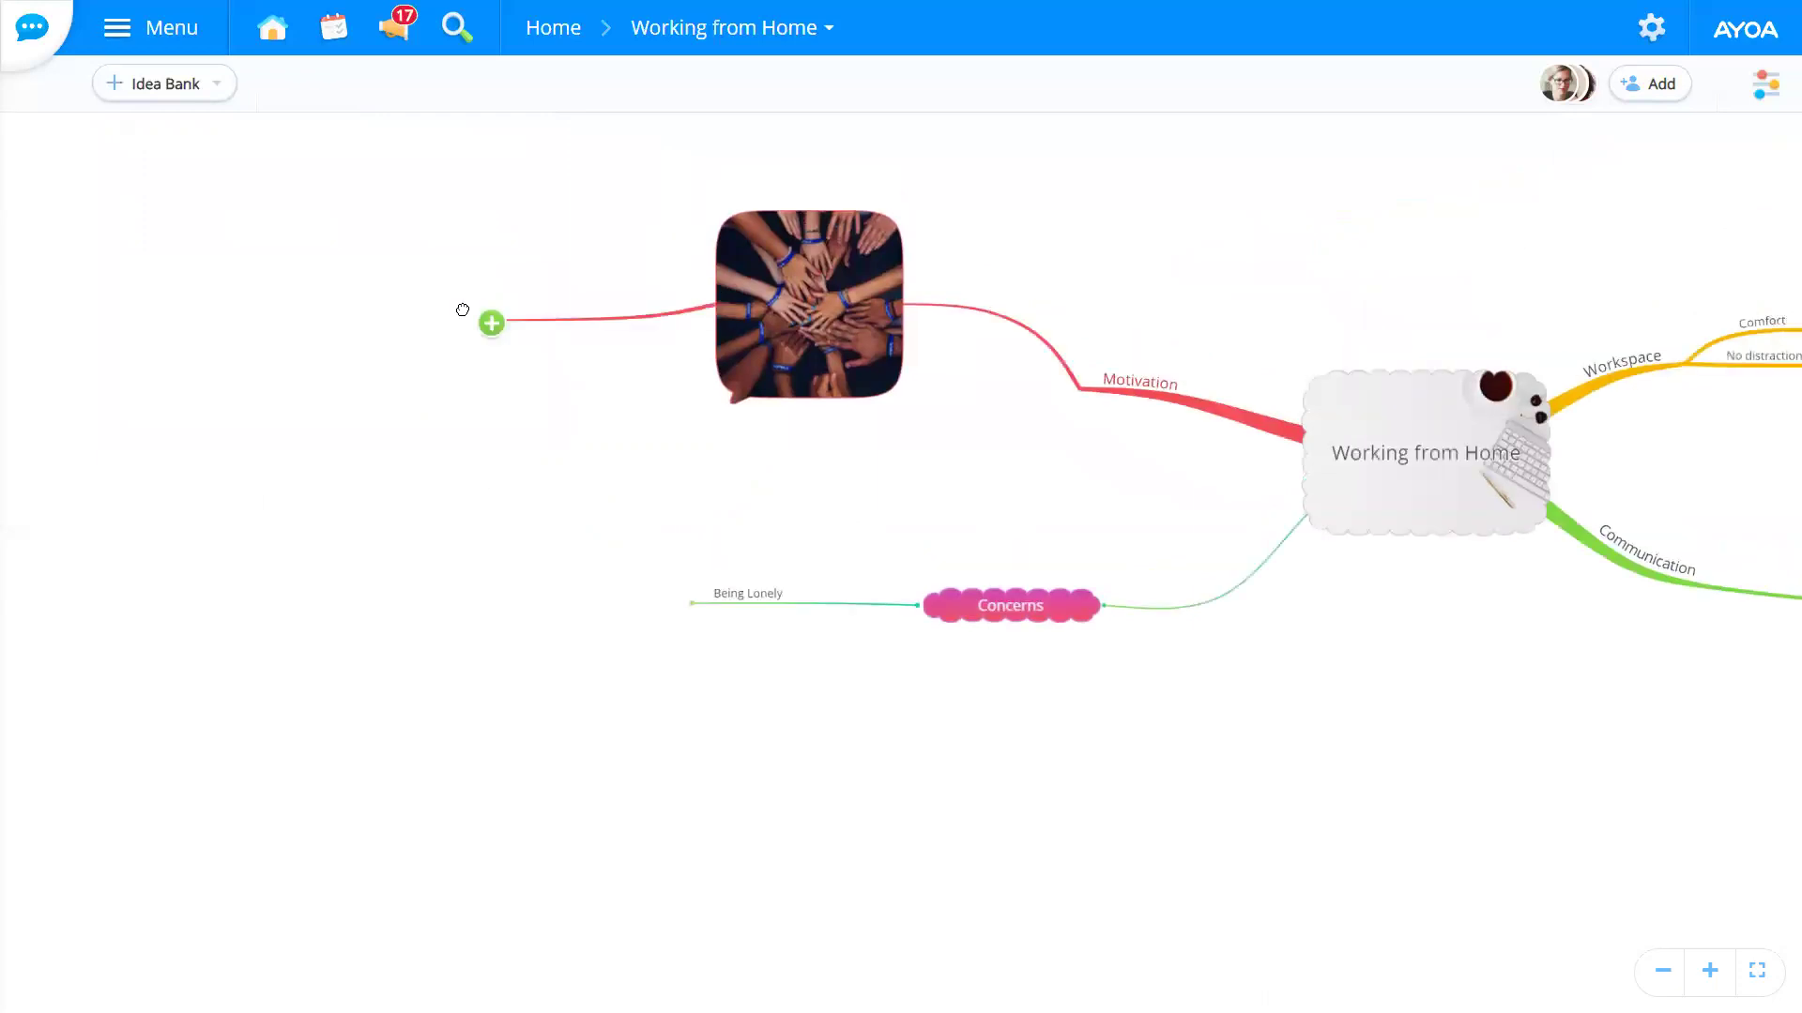
pyautogui.write('T')
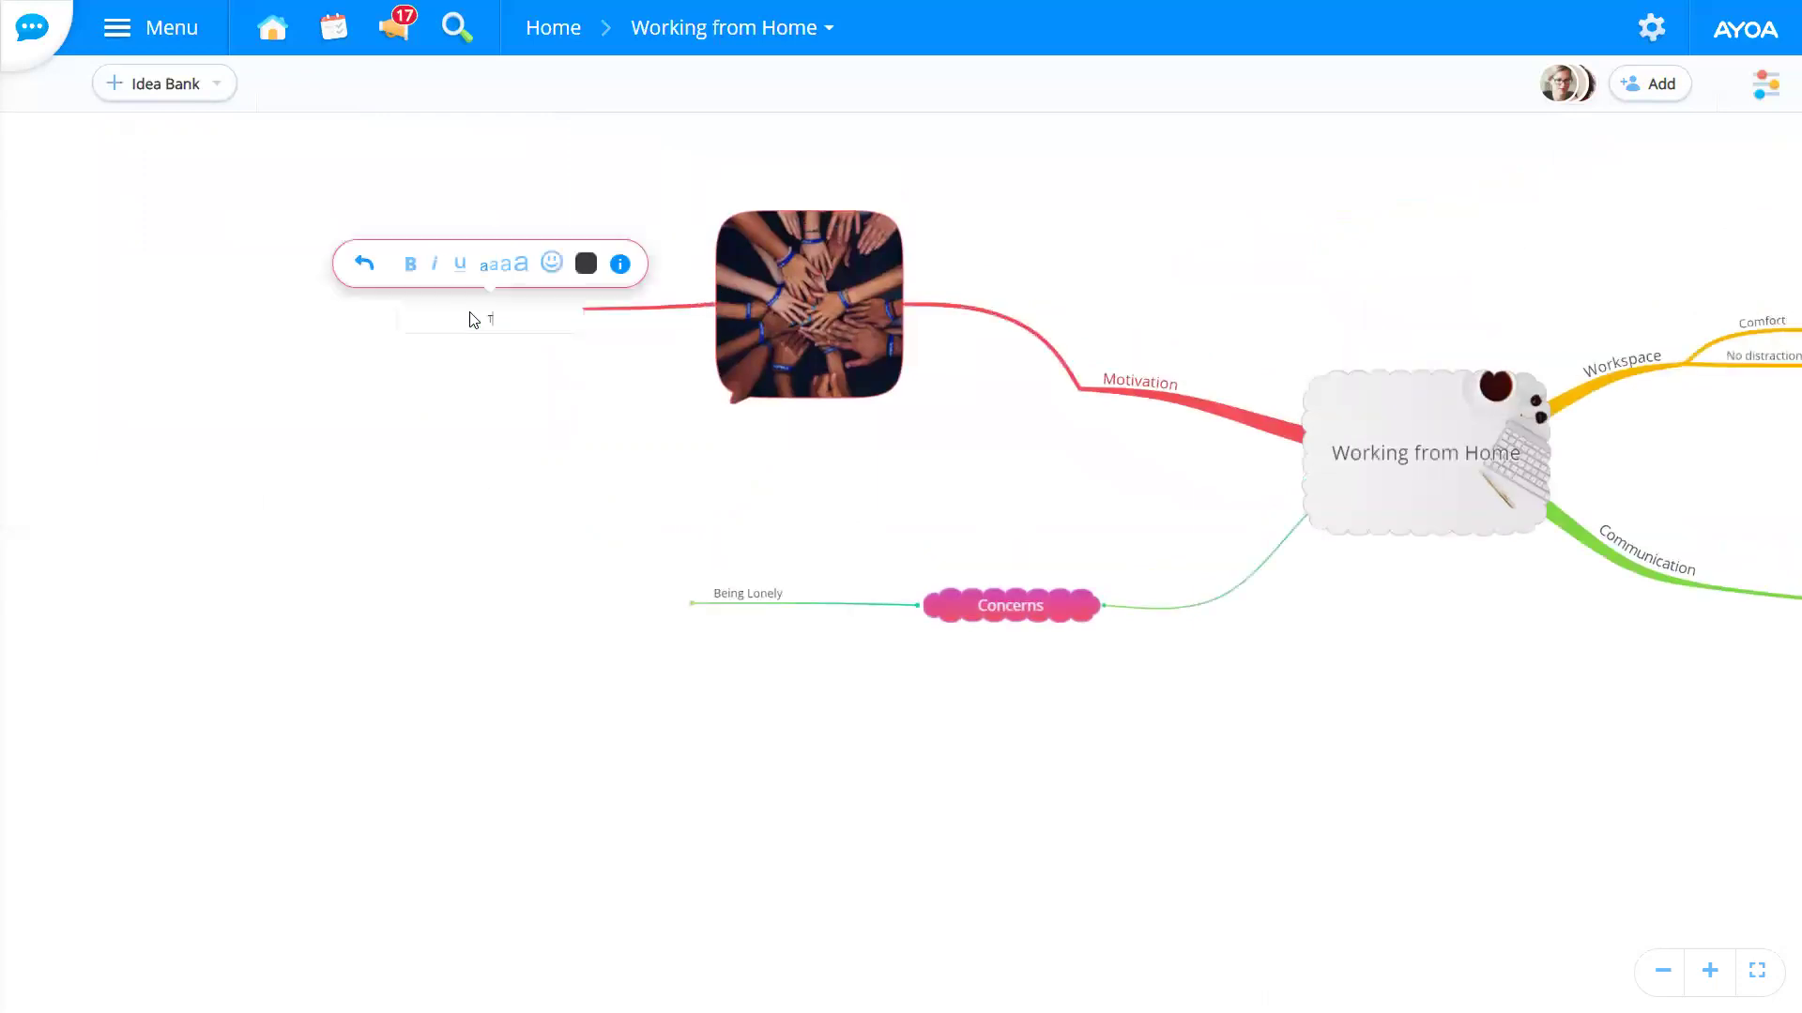
pyautogui.write('eam Bonding')
pyautogui.press('Return')
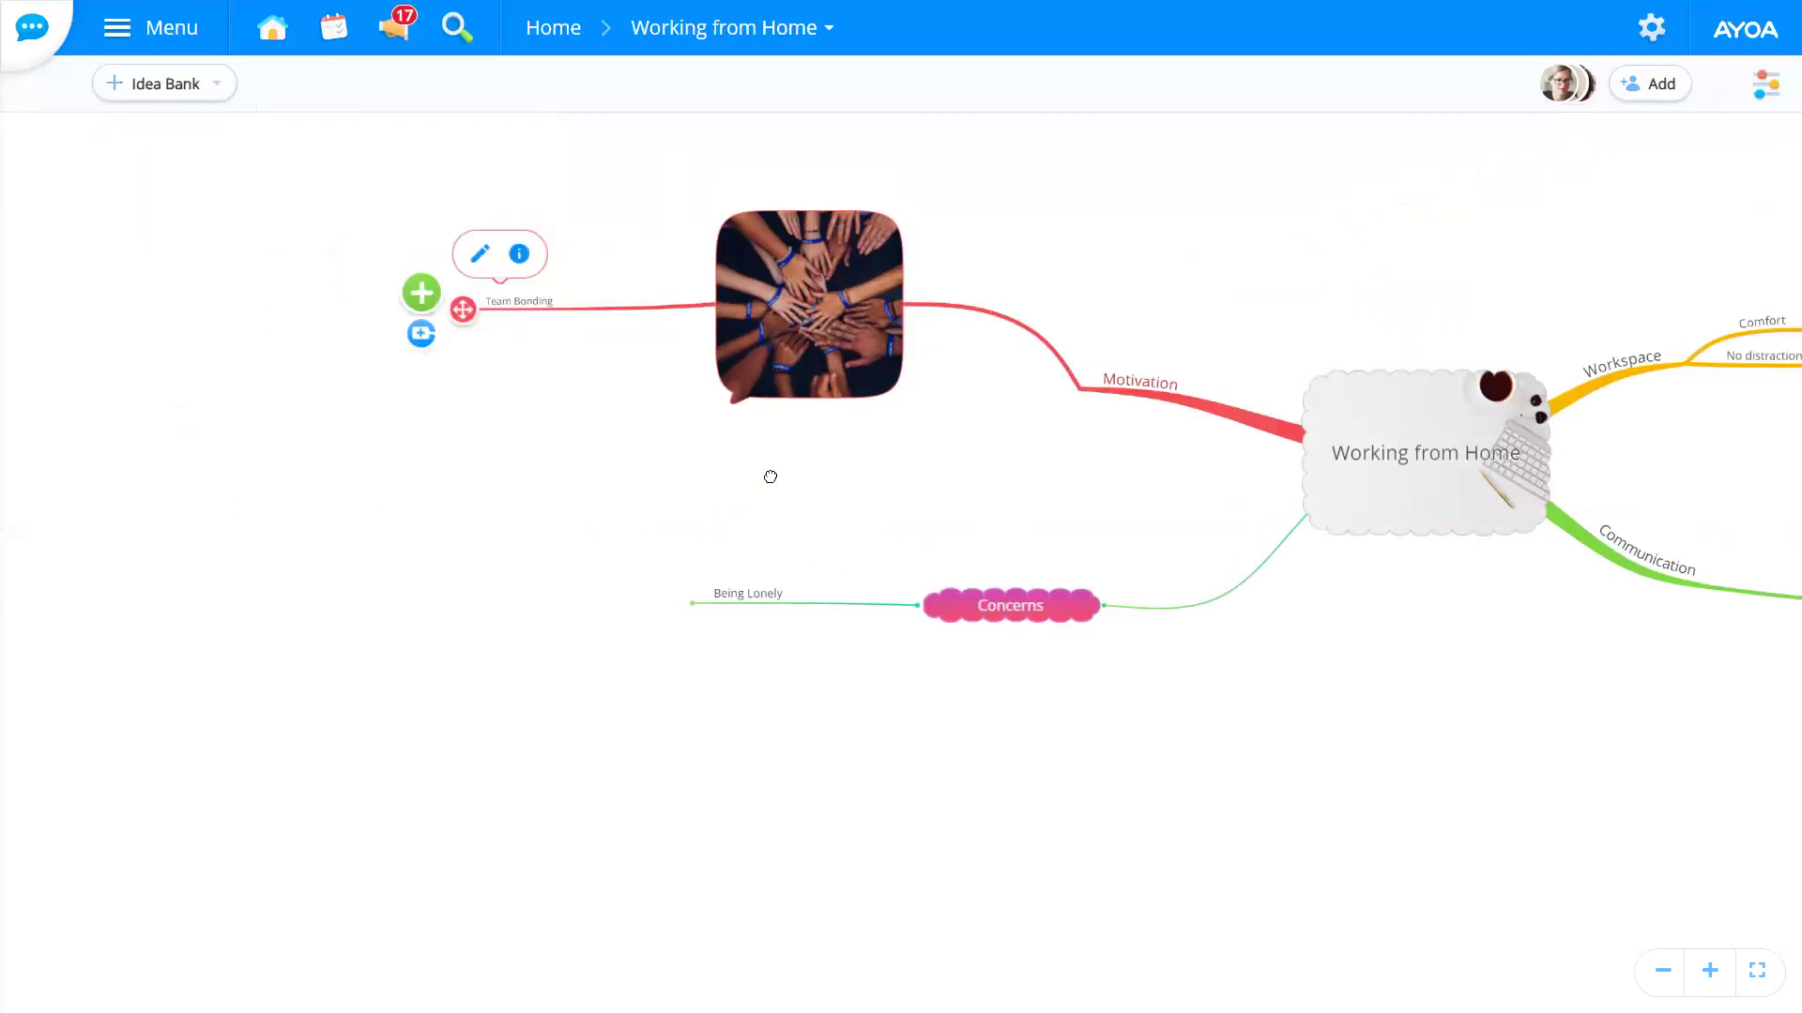
pyautogui.click(167, 87)
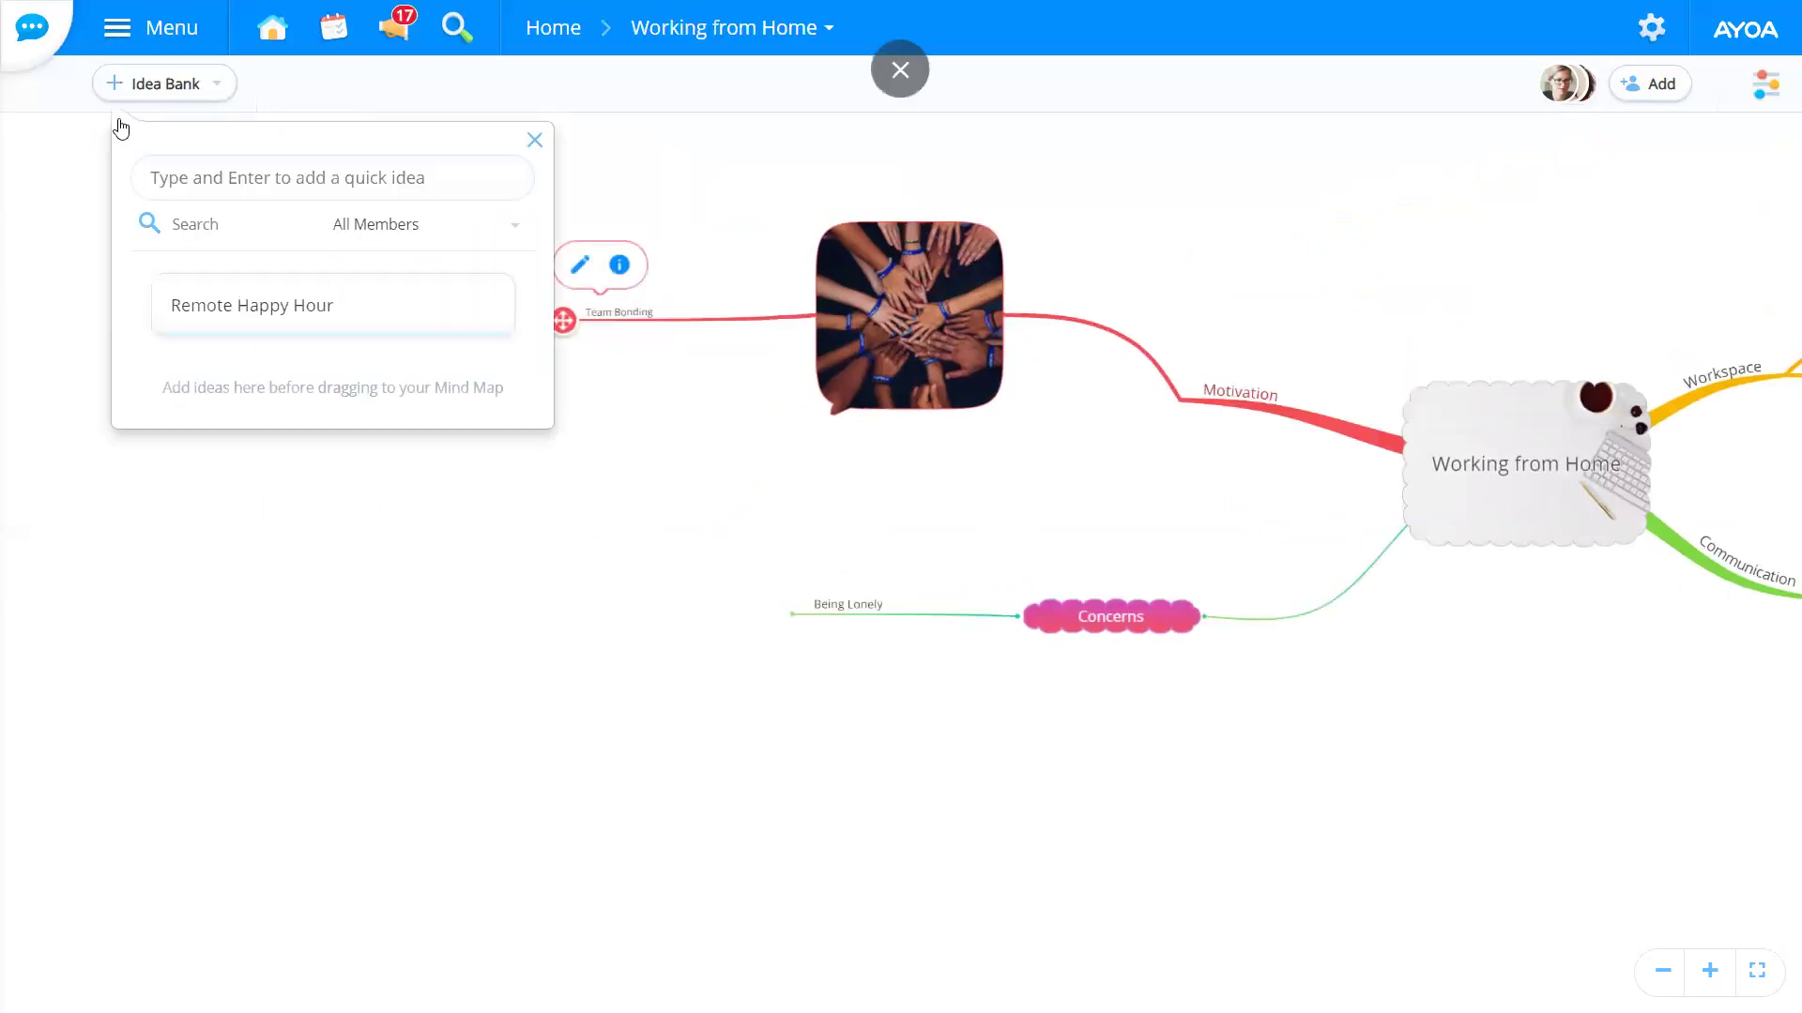
pyautogui.moveTo(339, 309); pyautogui.dragTo(622, 320)
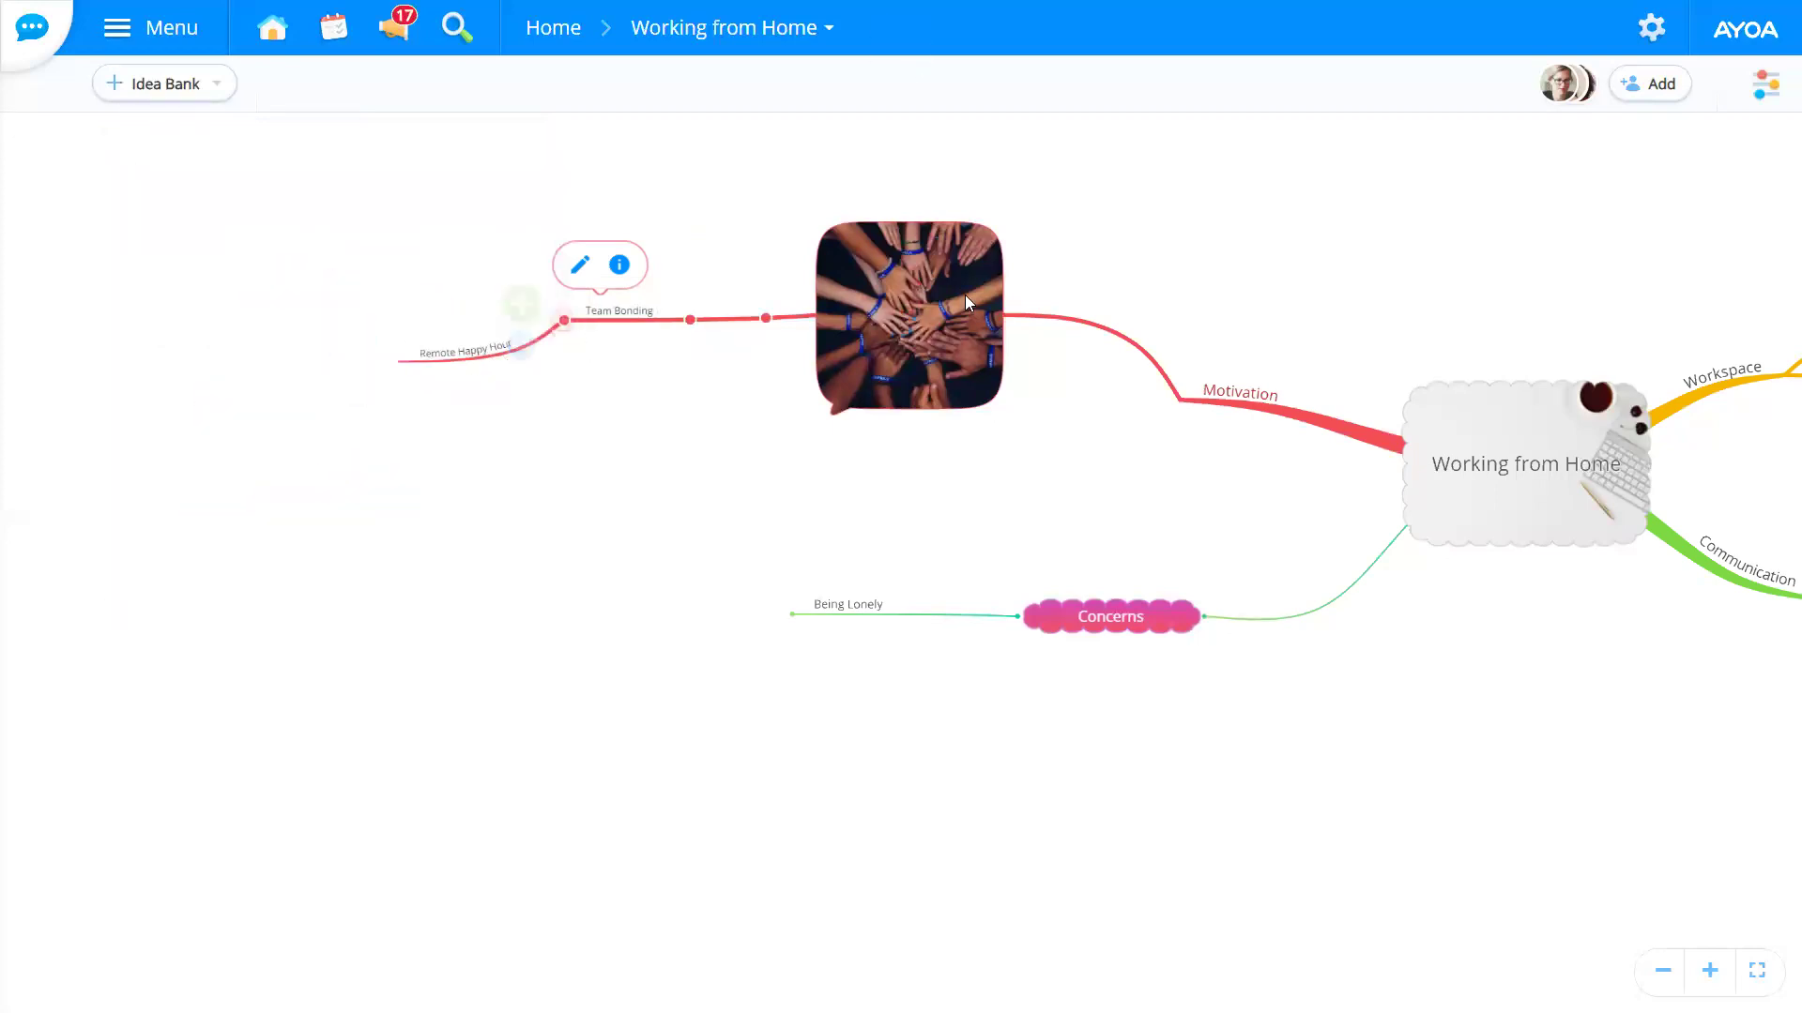
# Step: View the notes of the Chair branch under Comfort and close its details
pyautogui.moveTo(1117, 465); pyautogui.dragTo(615, 327)
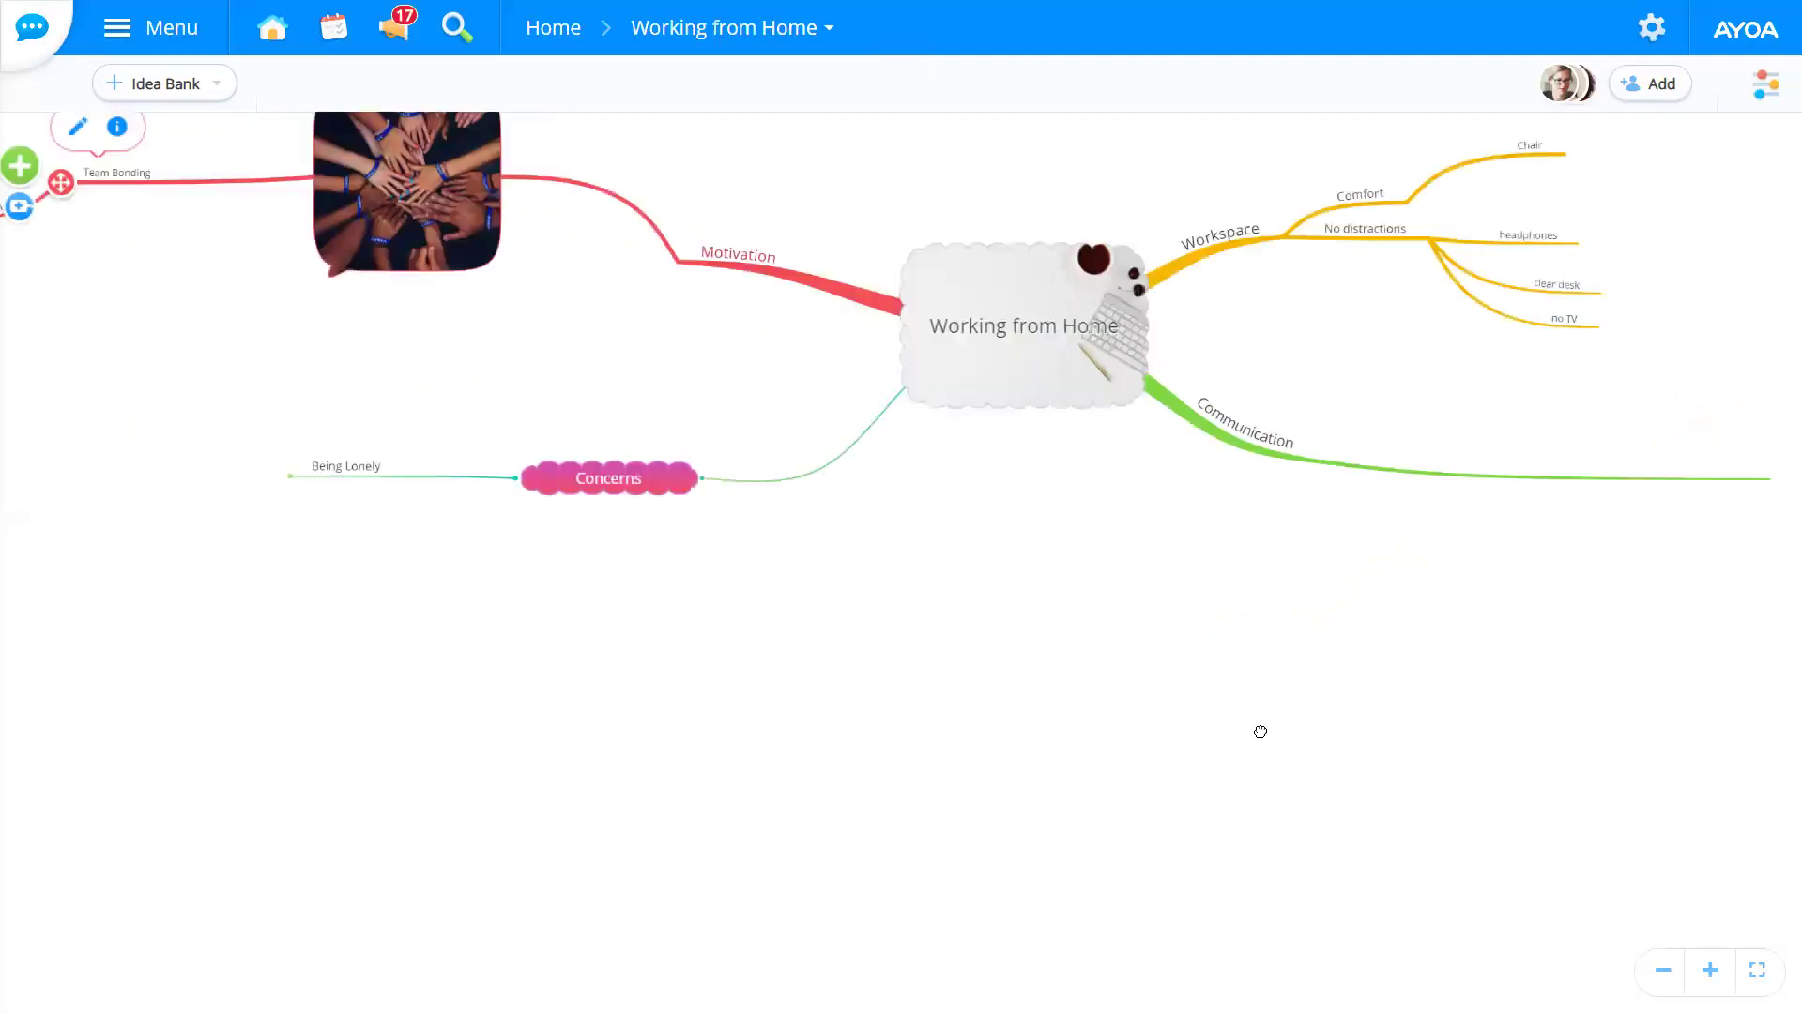
pyautogui.scroll(-1, 1333, 704)
pyautogui.scroll(-1, 1029, 676)
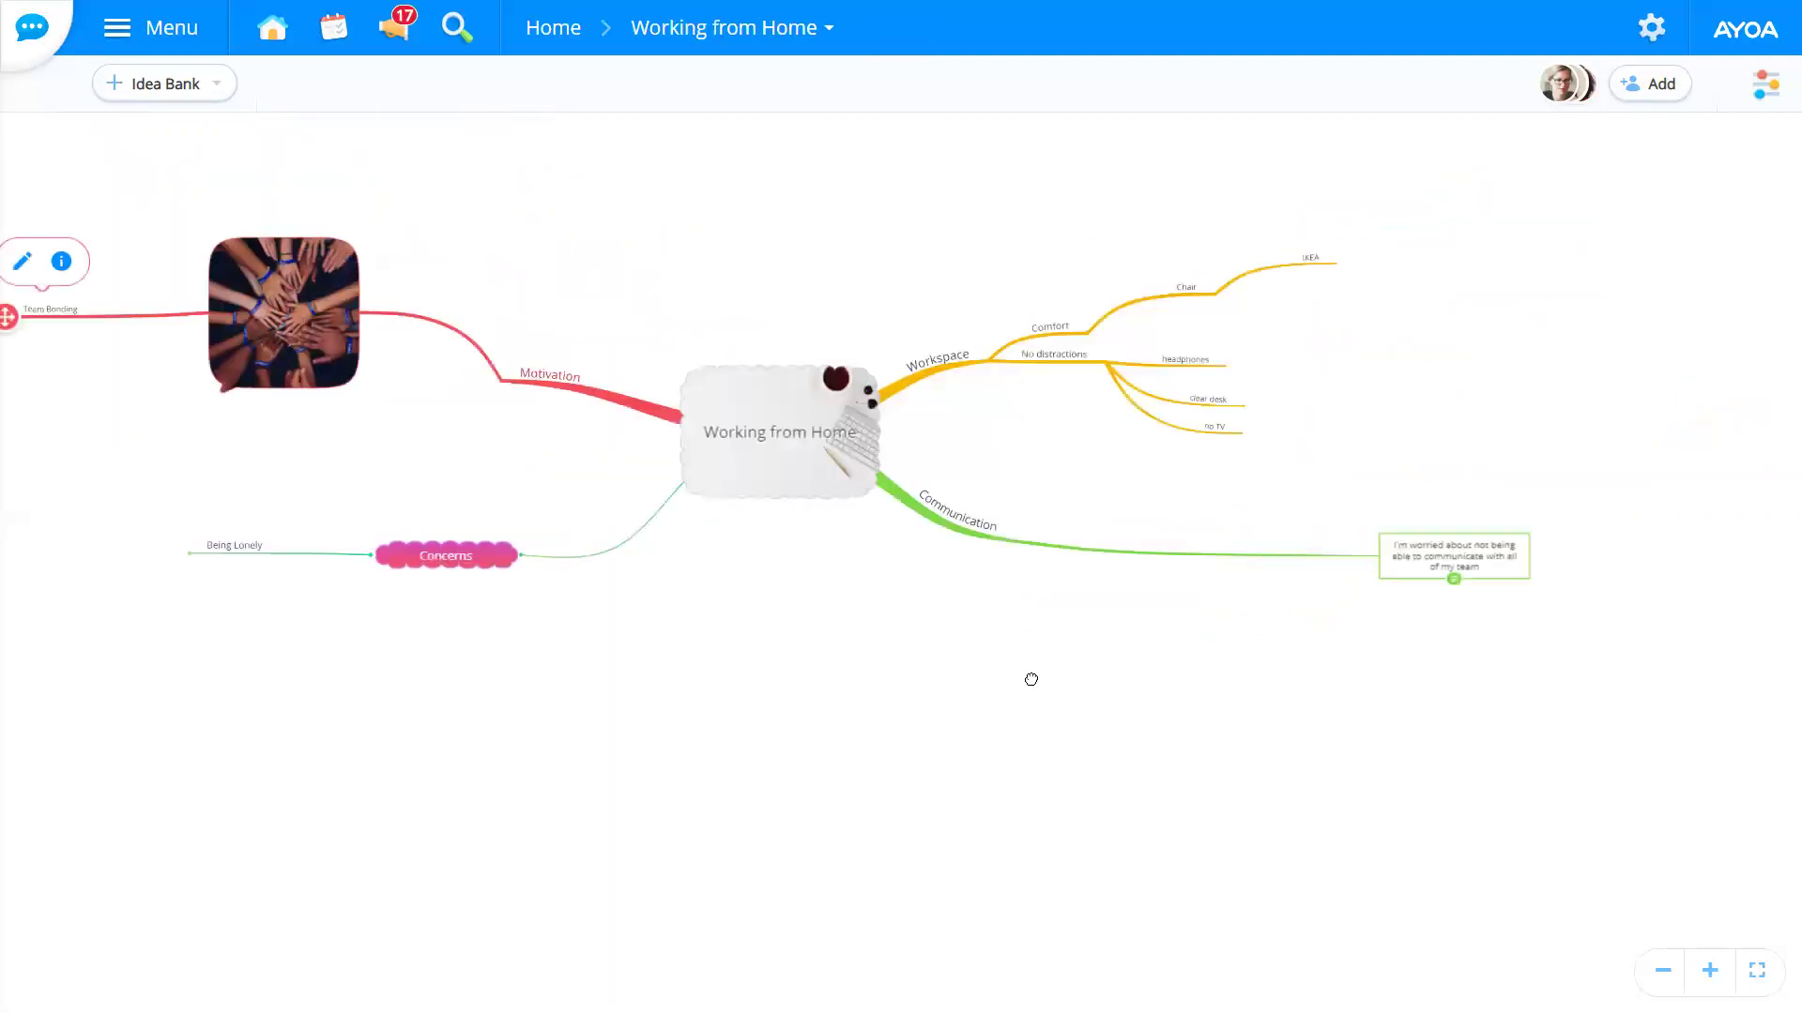
pyautogui.moveTo(1076, 661); pyautogui.dragTo(1166, 631)
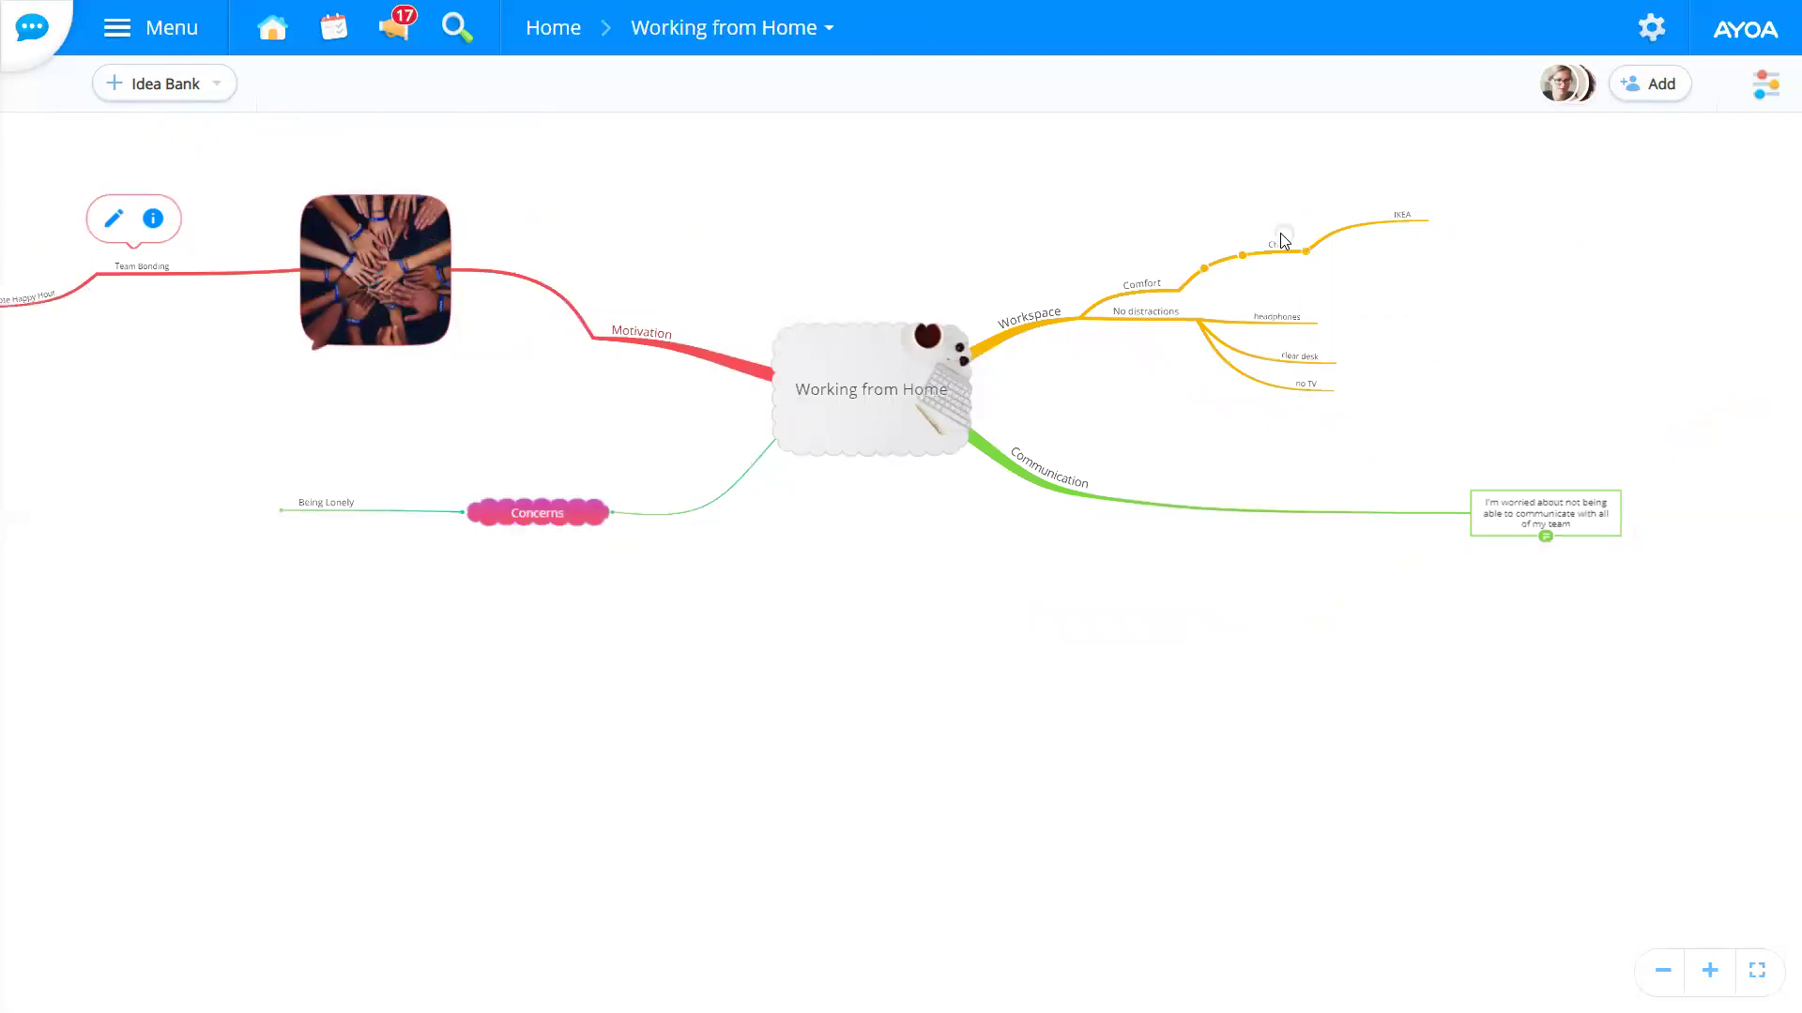
pyautogui.click(1230, 255)
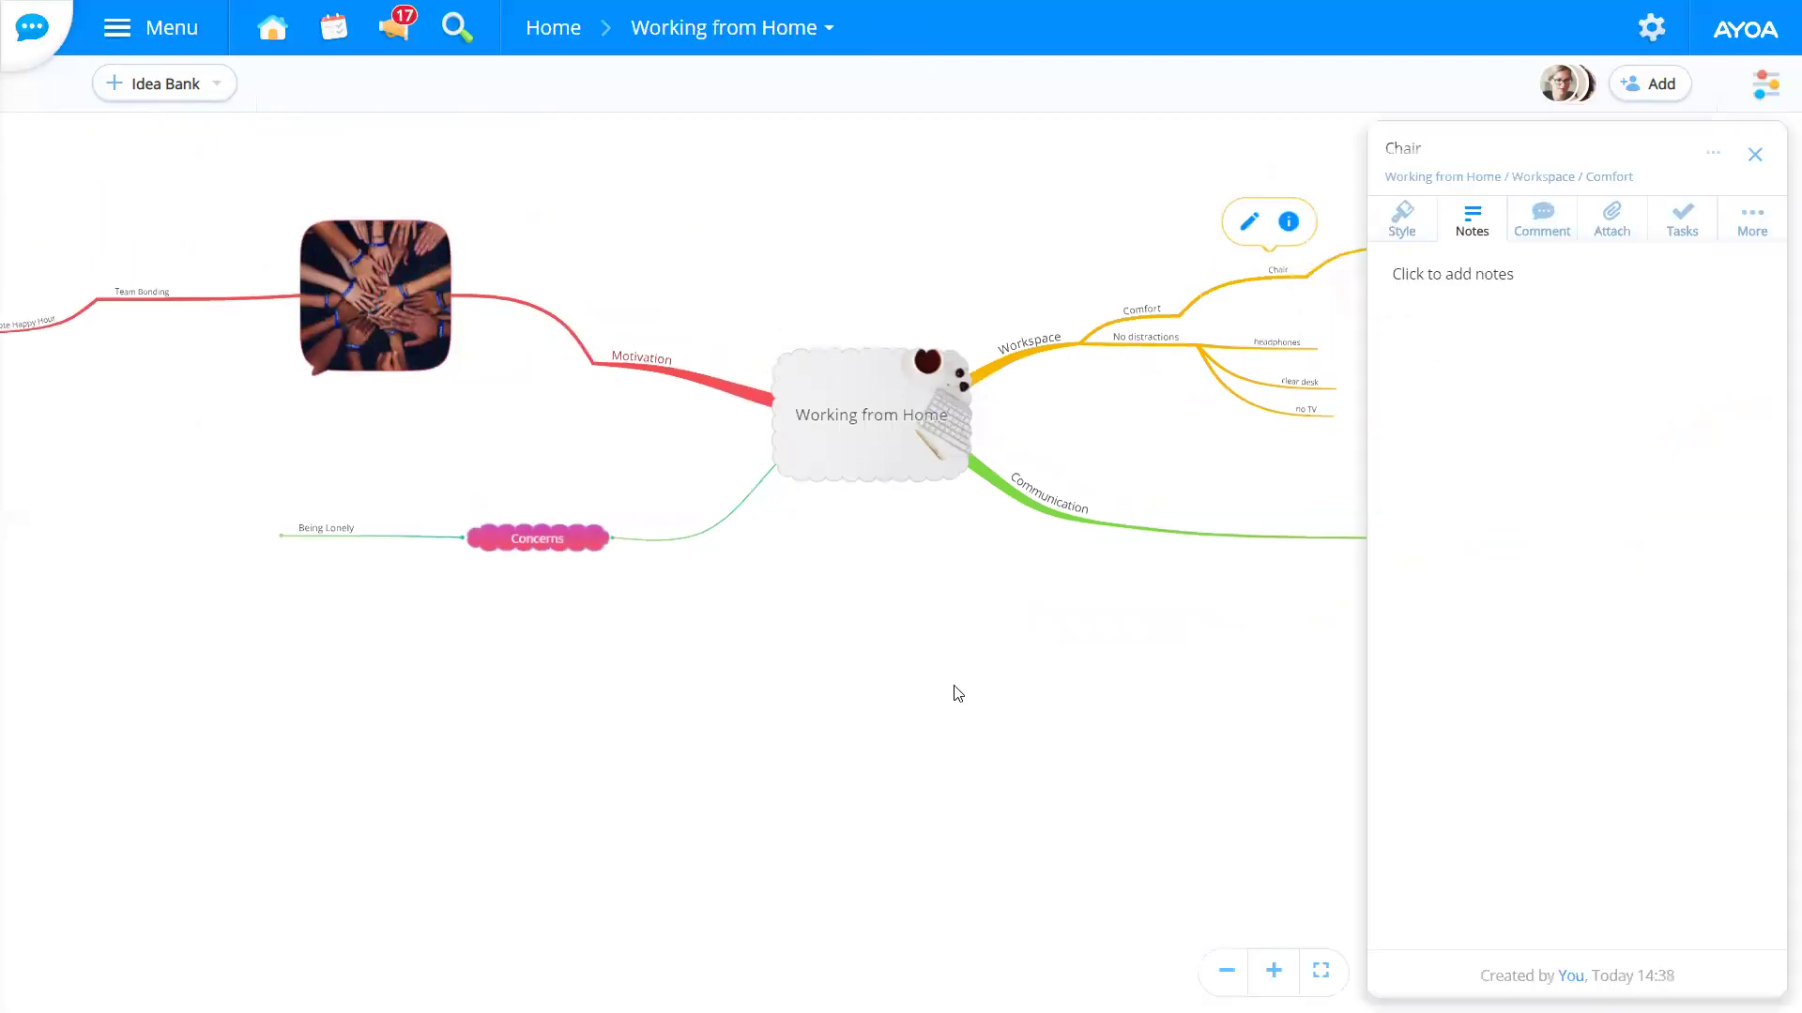
pyautogui.scroll(3, 992, 474)
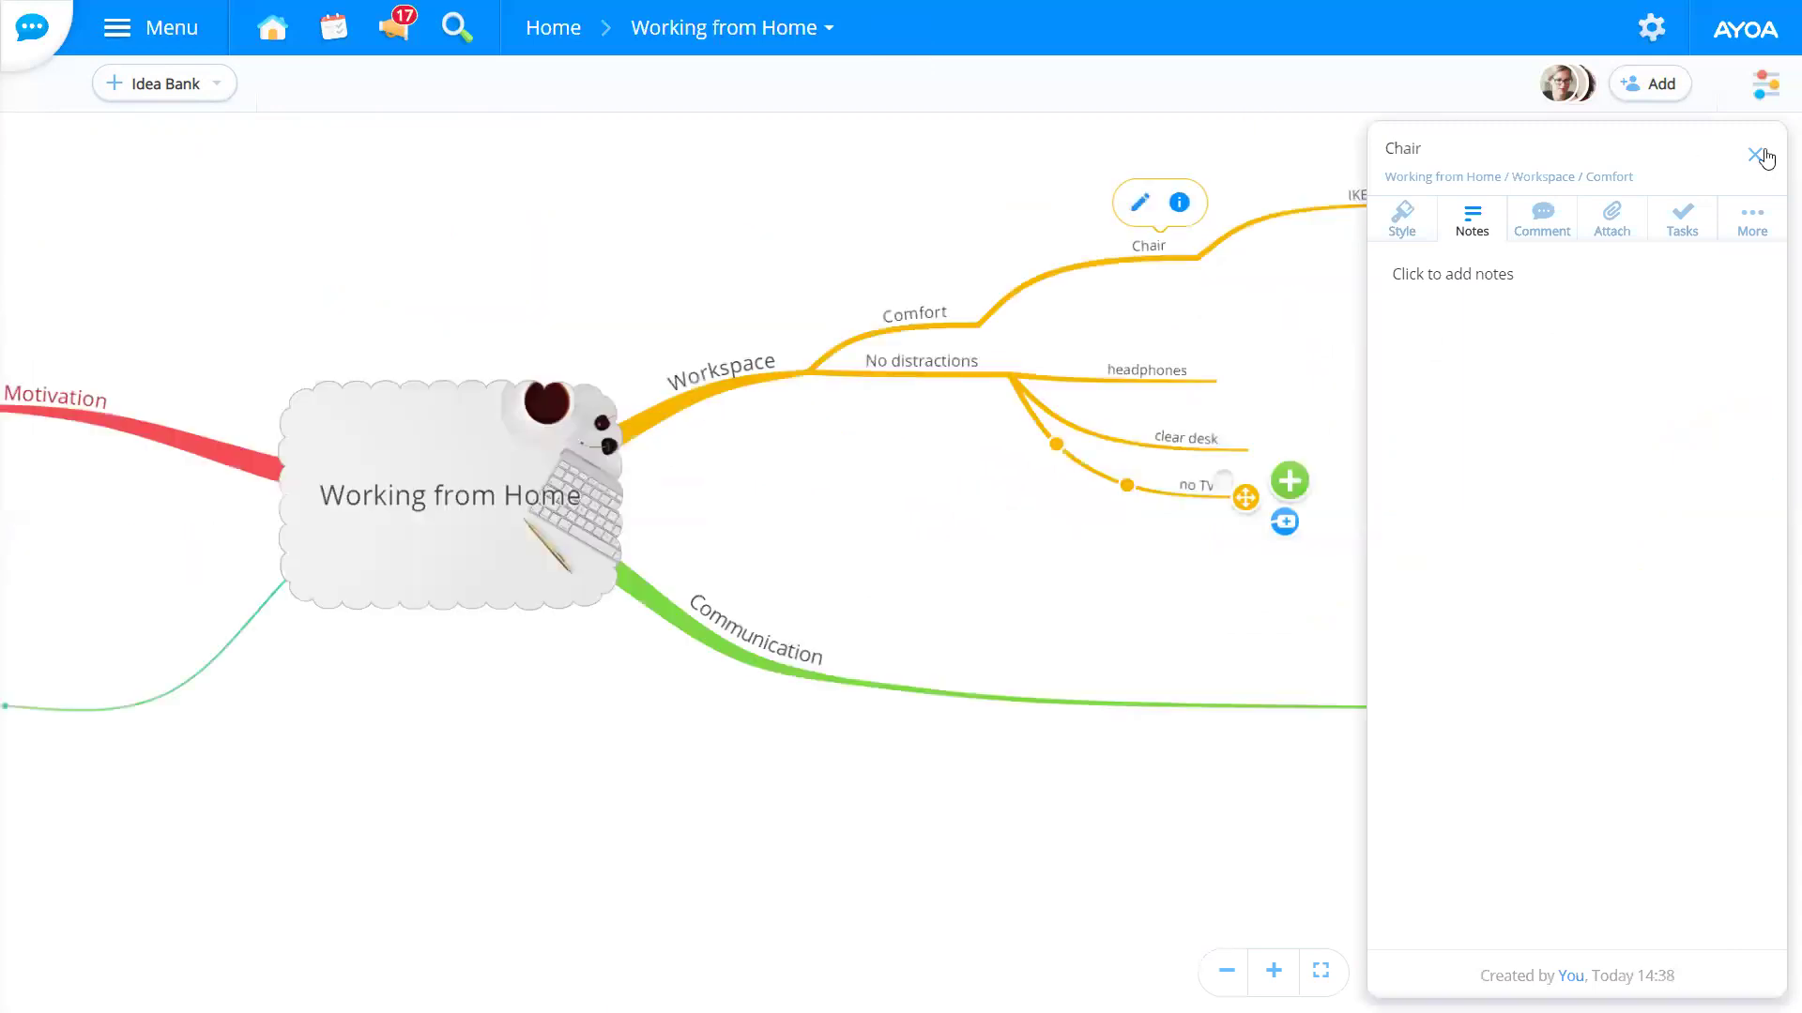
pyautogui.click(863, 531)
# Step: Make the Workspace branch text italic and underlined, trying a larger text size before restoring the original one
pyautogui.scroll(1, 784, 282)
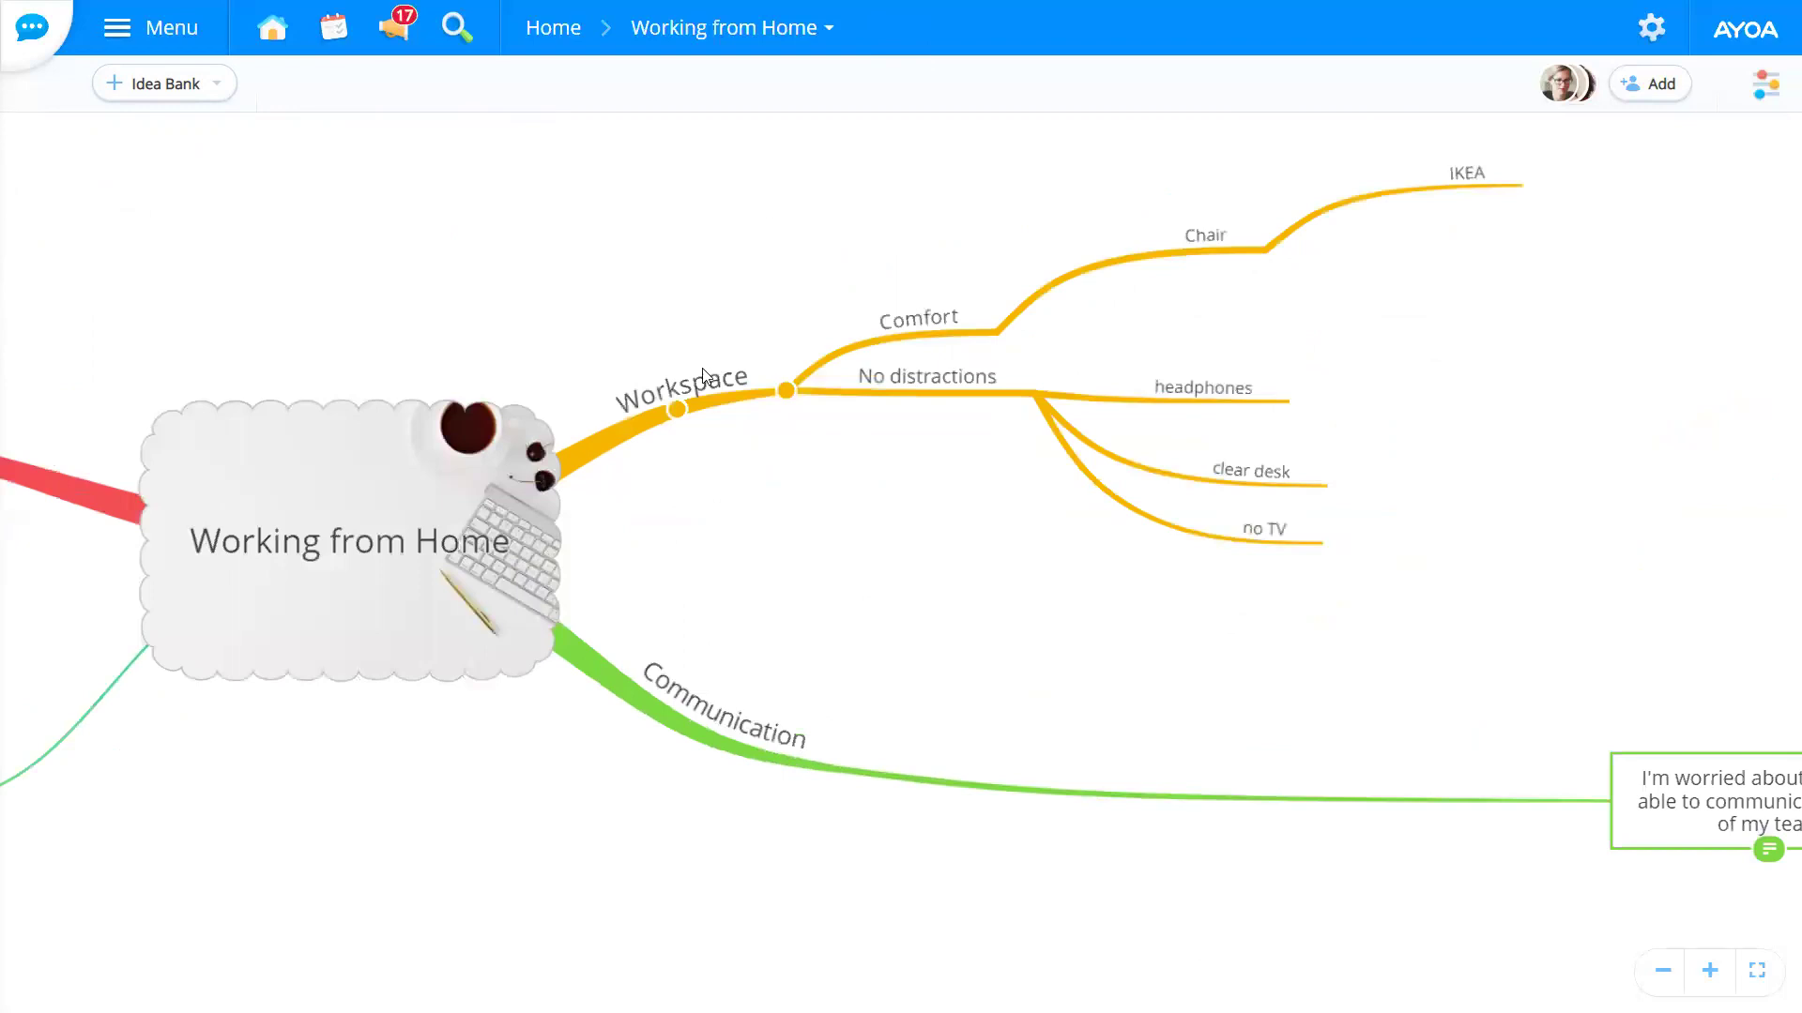
pyautogui.doubleClick(709, 385)
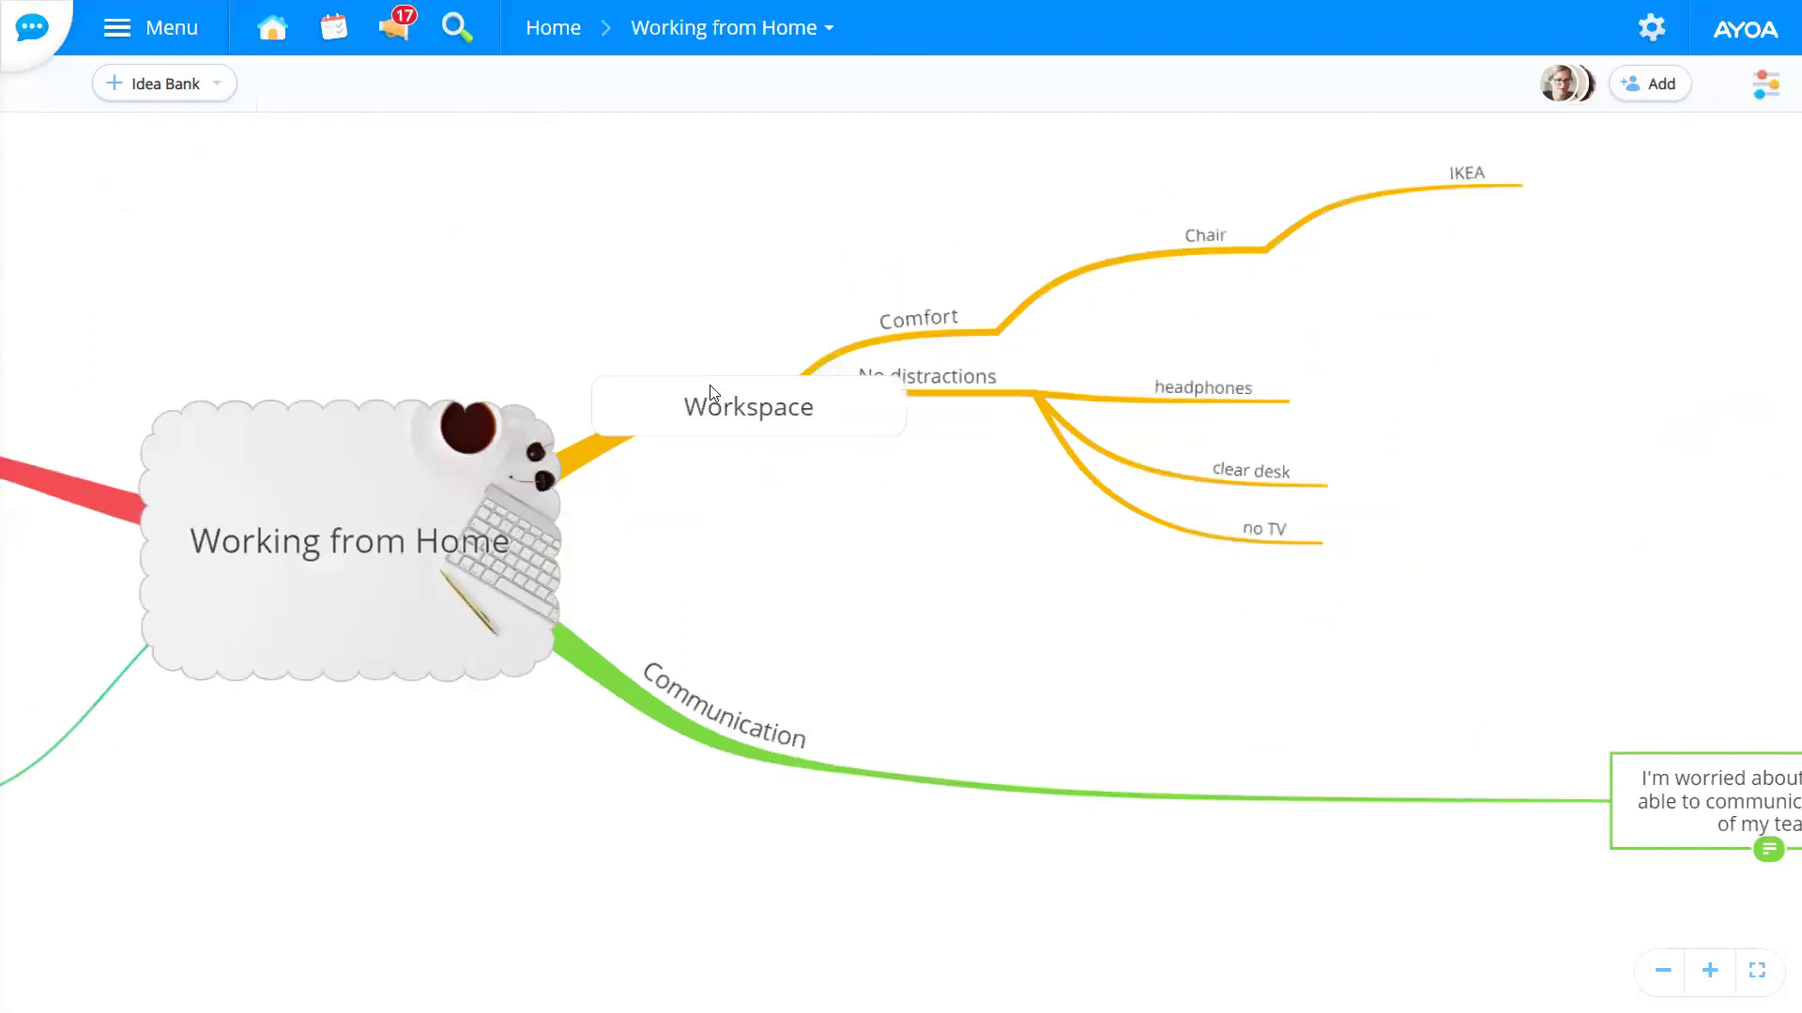
pyautogui.click(811, 512)
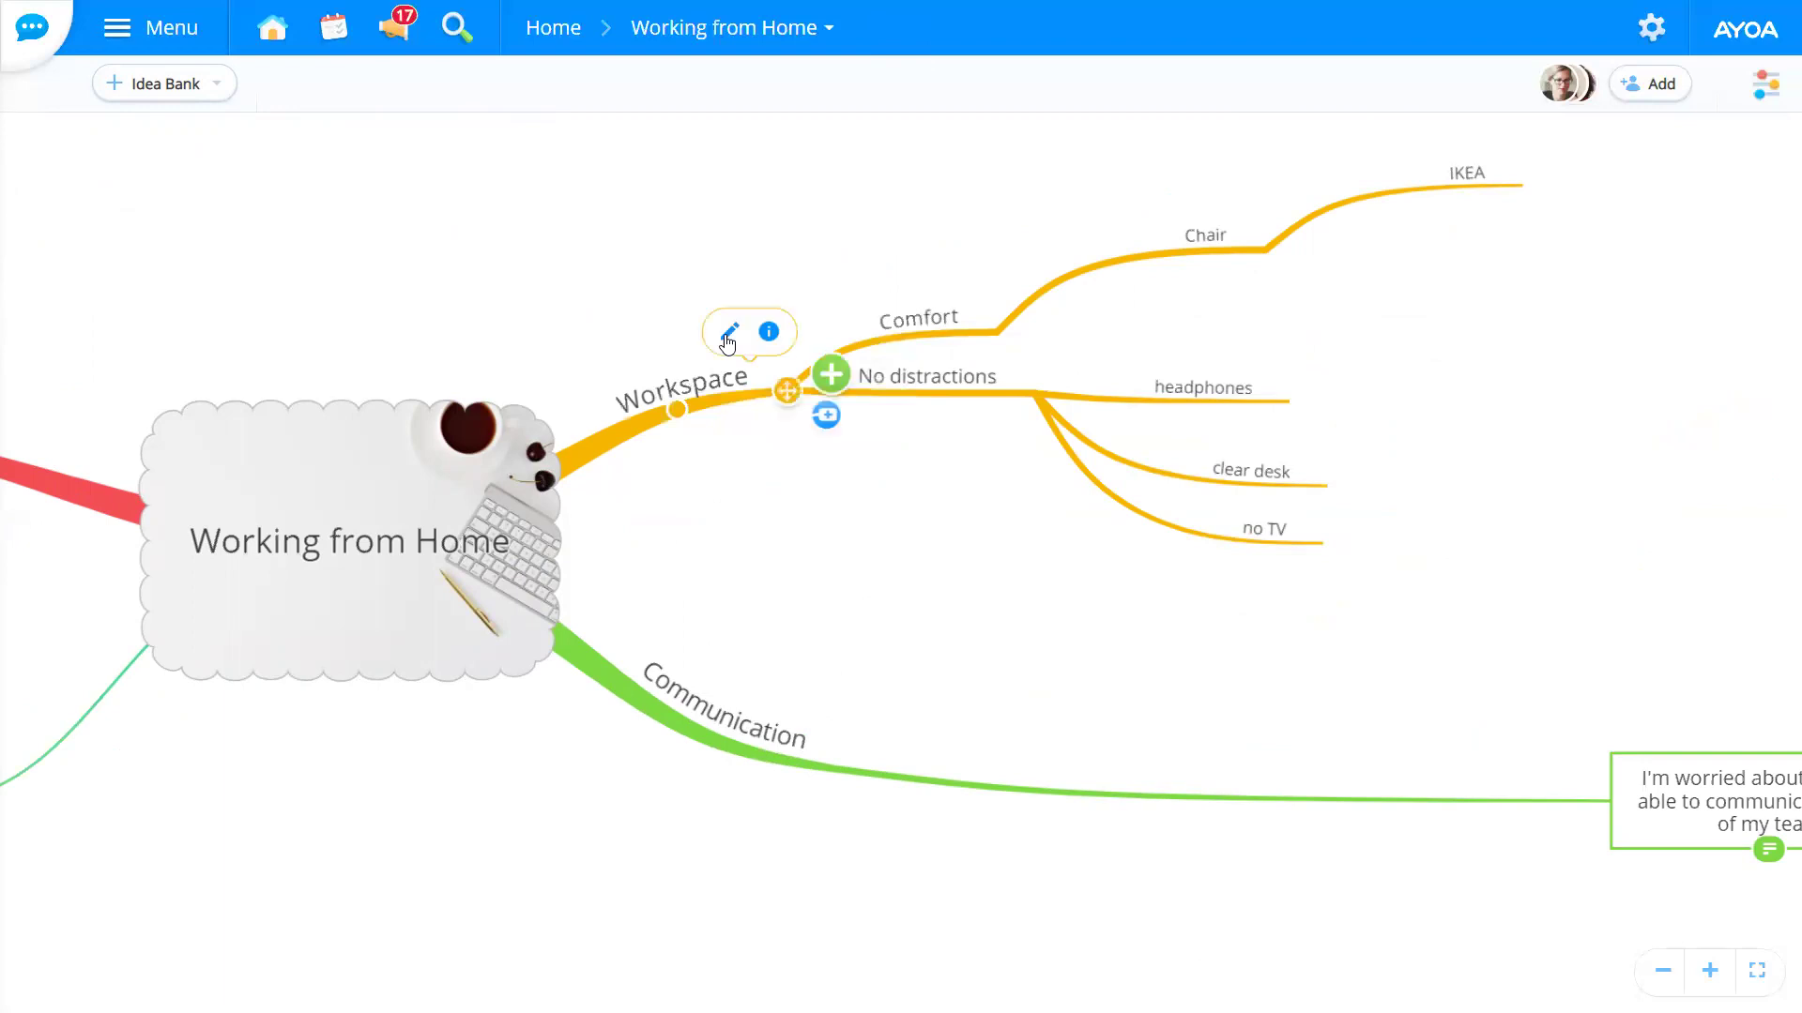
pyautogui.click(729, 333)
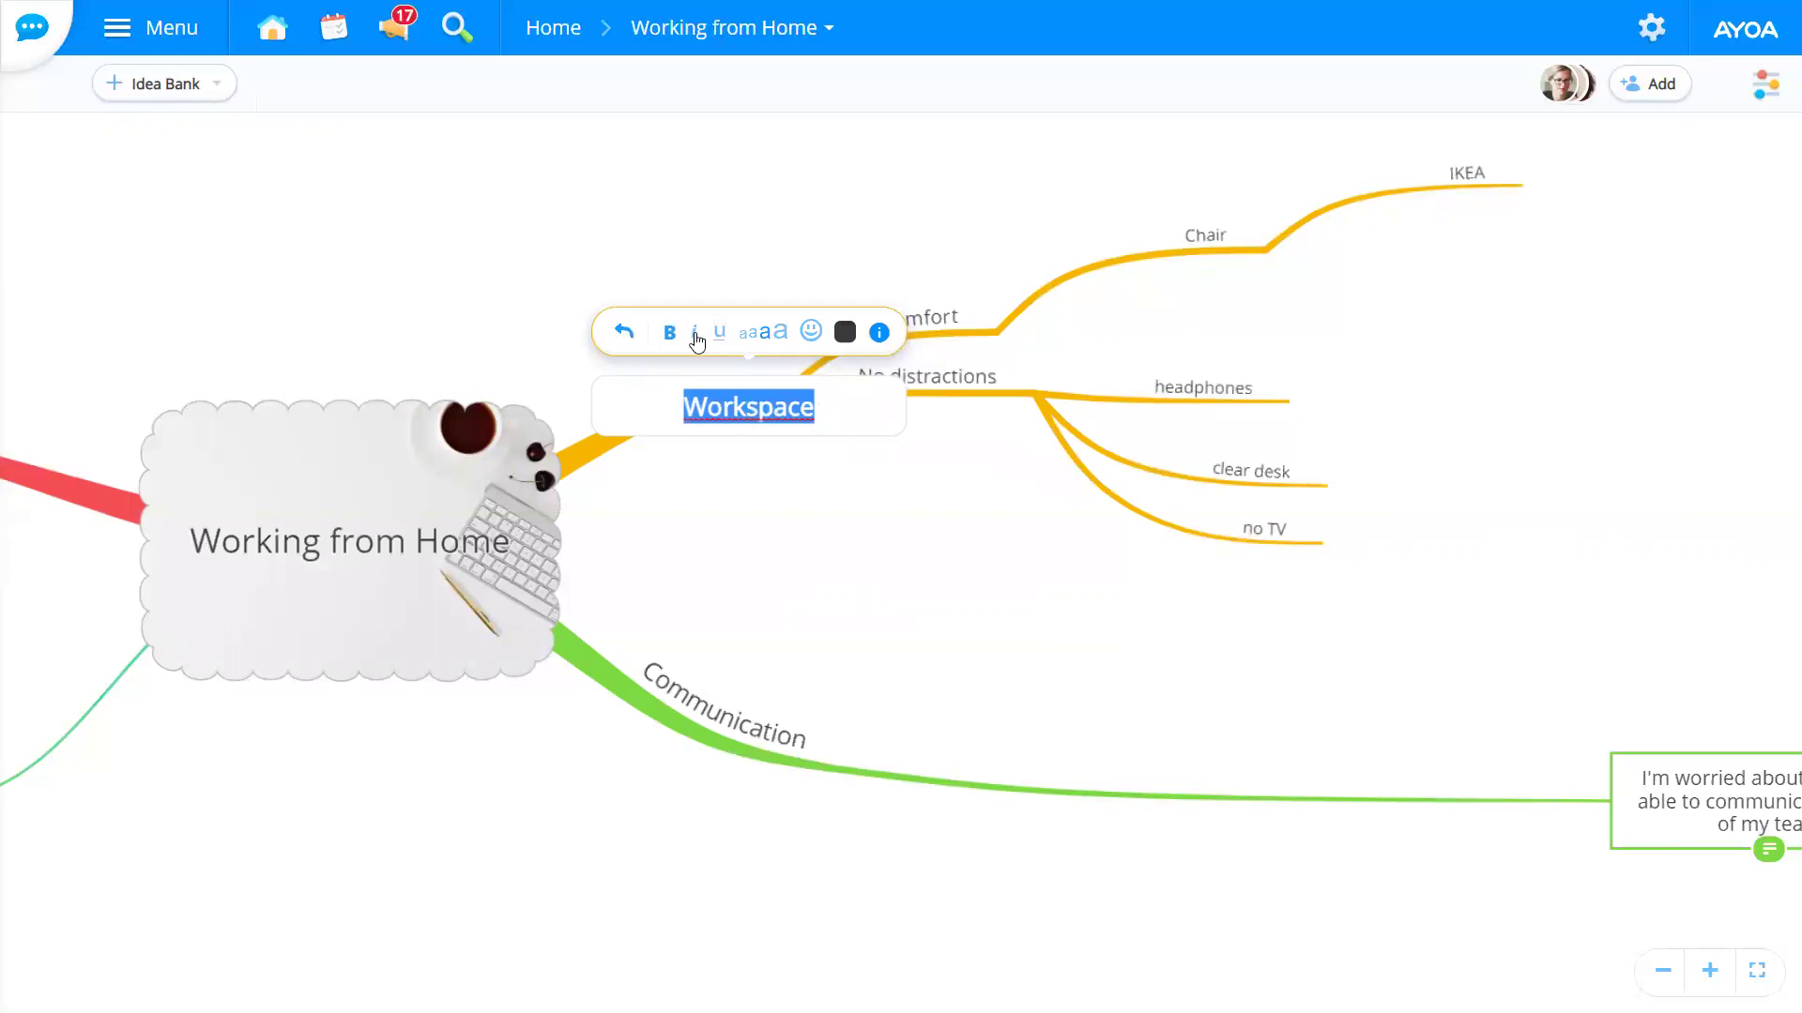
pyautogui.click(691, 341)
pyautogui.click(691, 341)
pyautogui.click(671, 340)
pyautogui.click(720, 339)
pyautogui.click(696, 337)
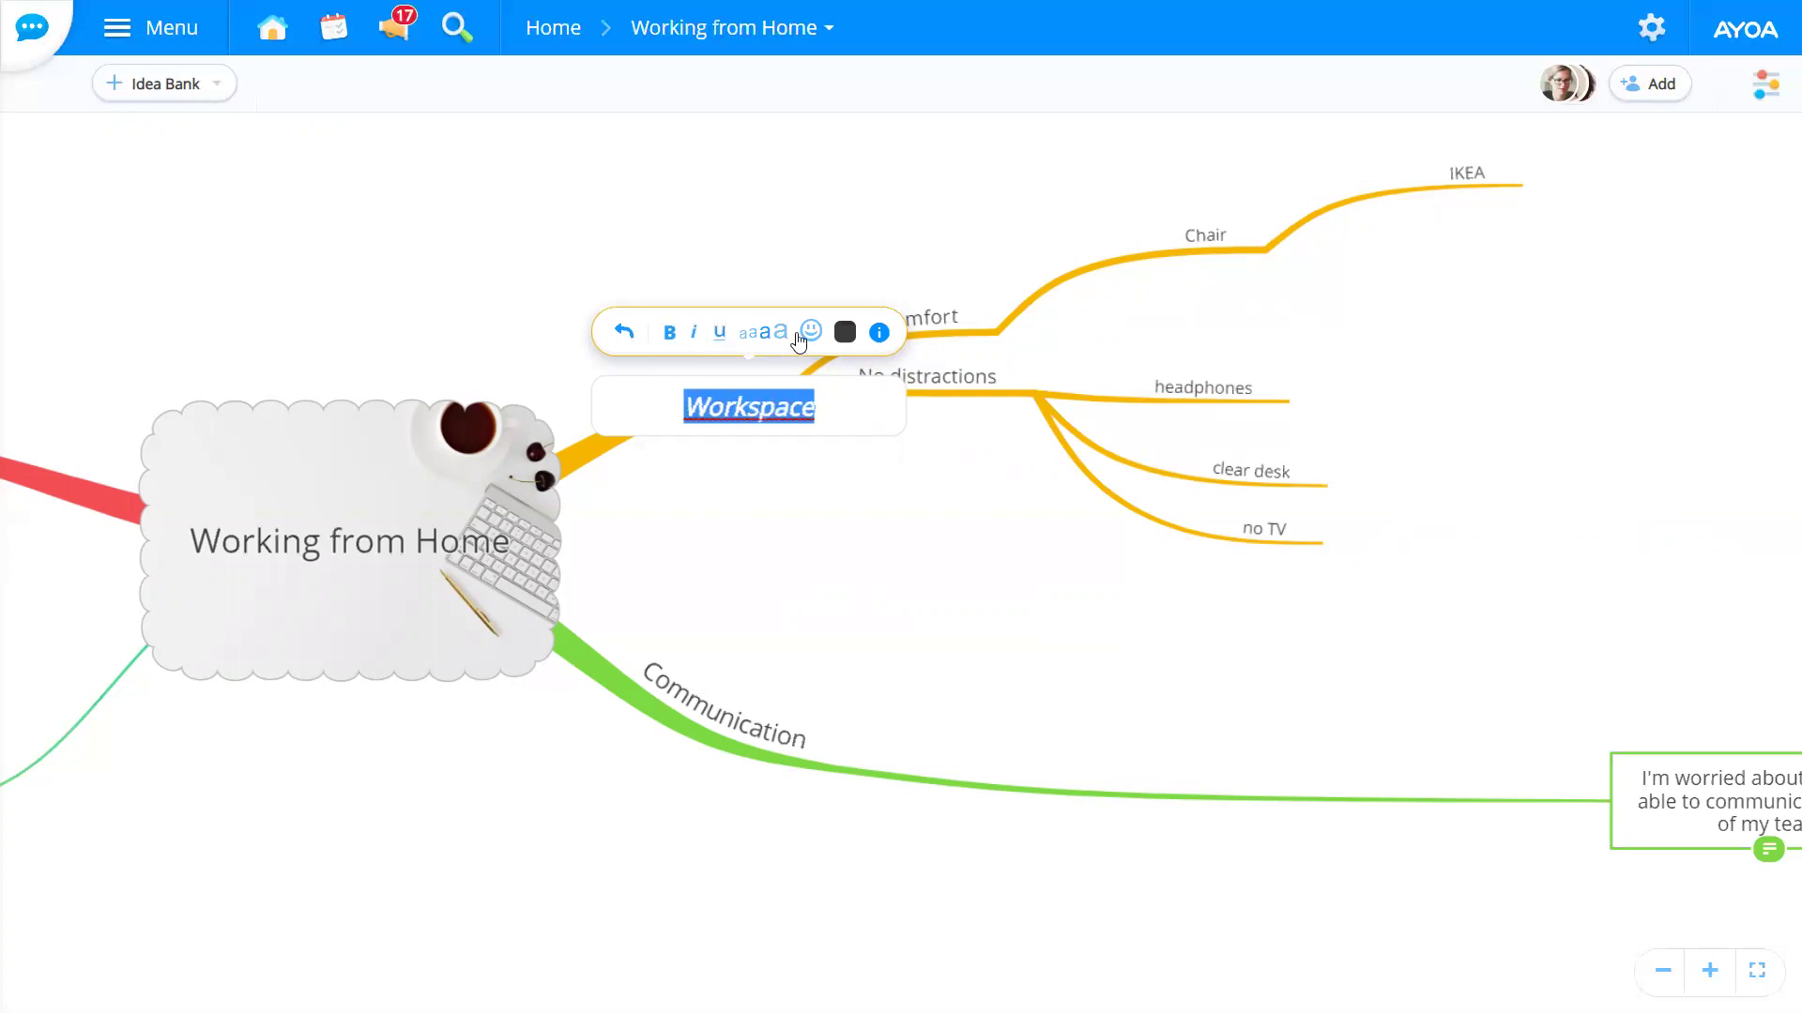
pyautogui.click(768, 339)
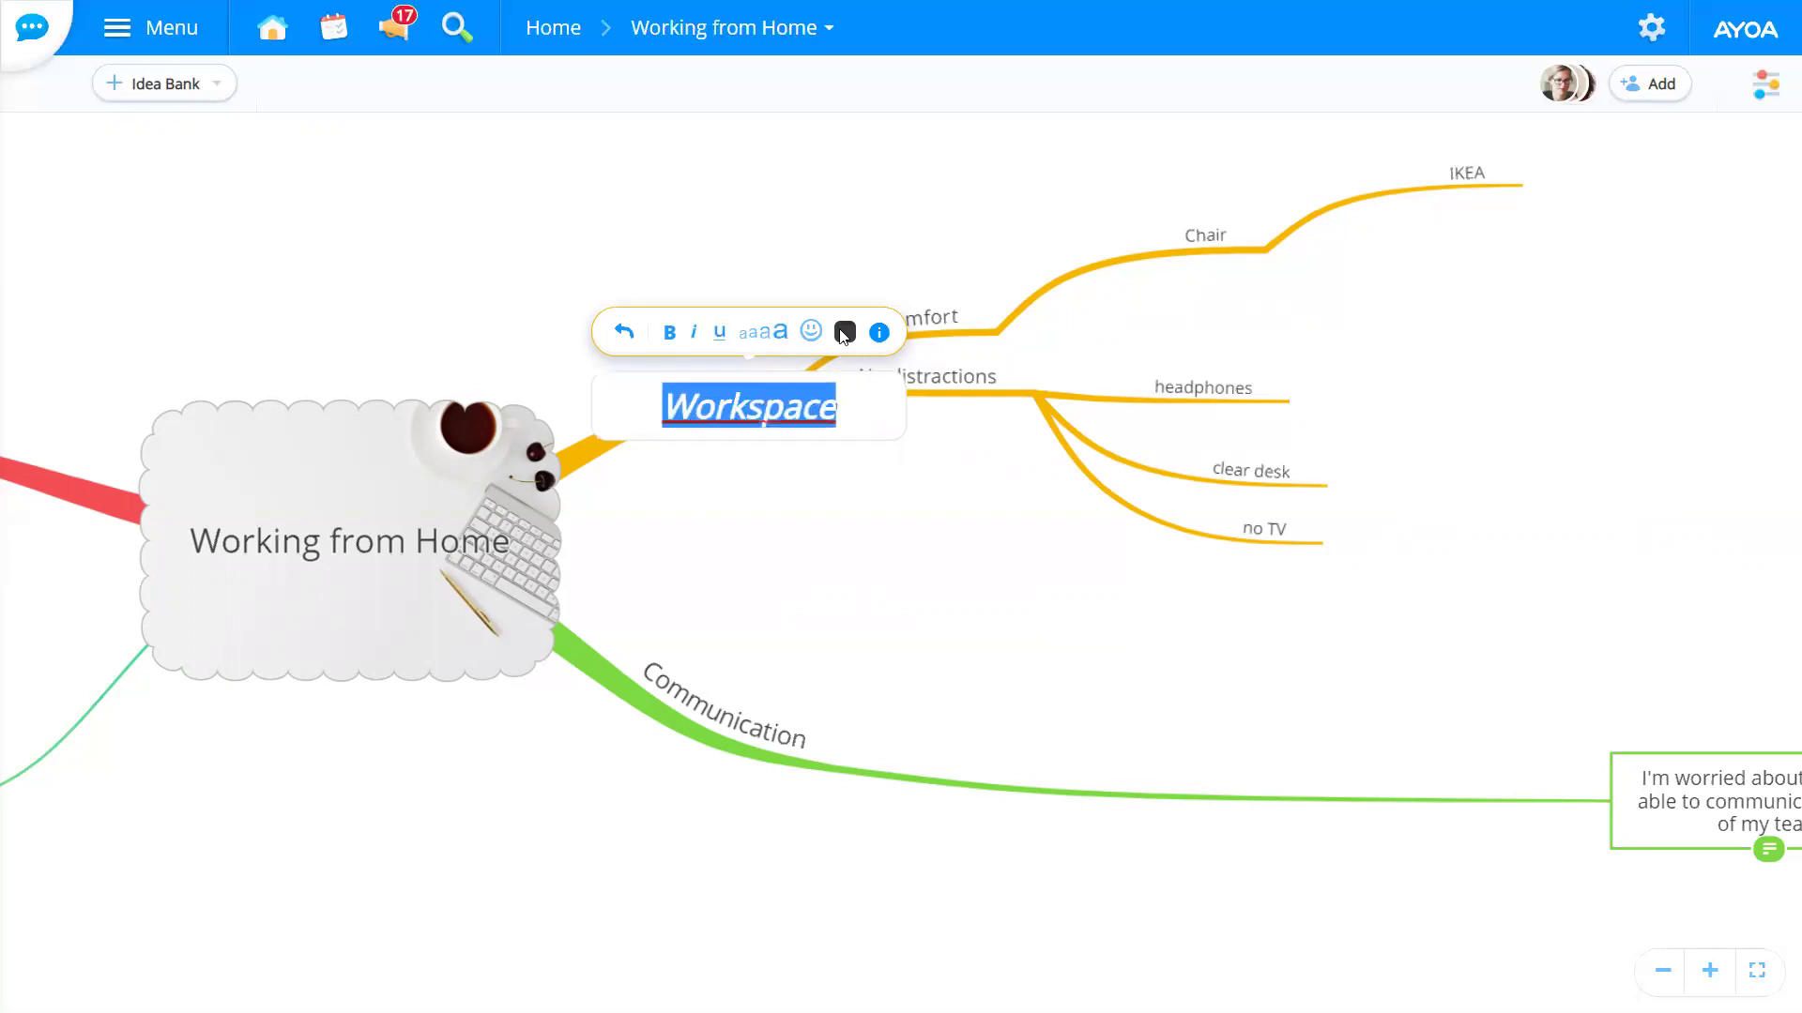
pyautogui.click(766, 334)
# Step: Colour the Workspace branch text purple and add a thumbs-up emoji after it
pyautogui.click(844, 331)
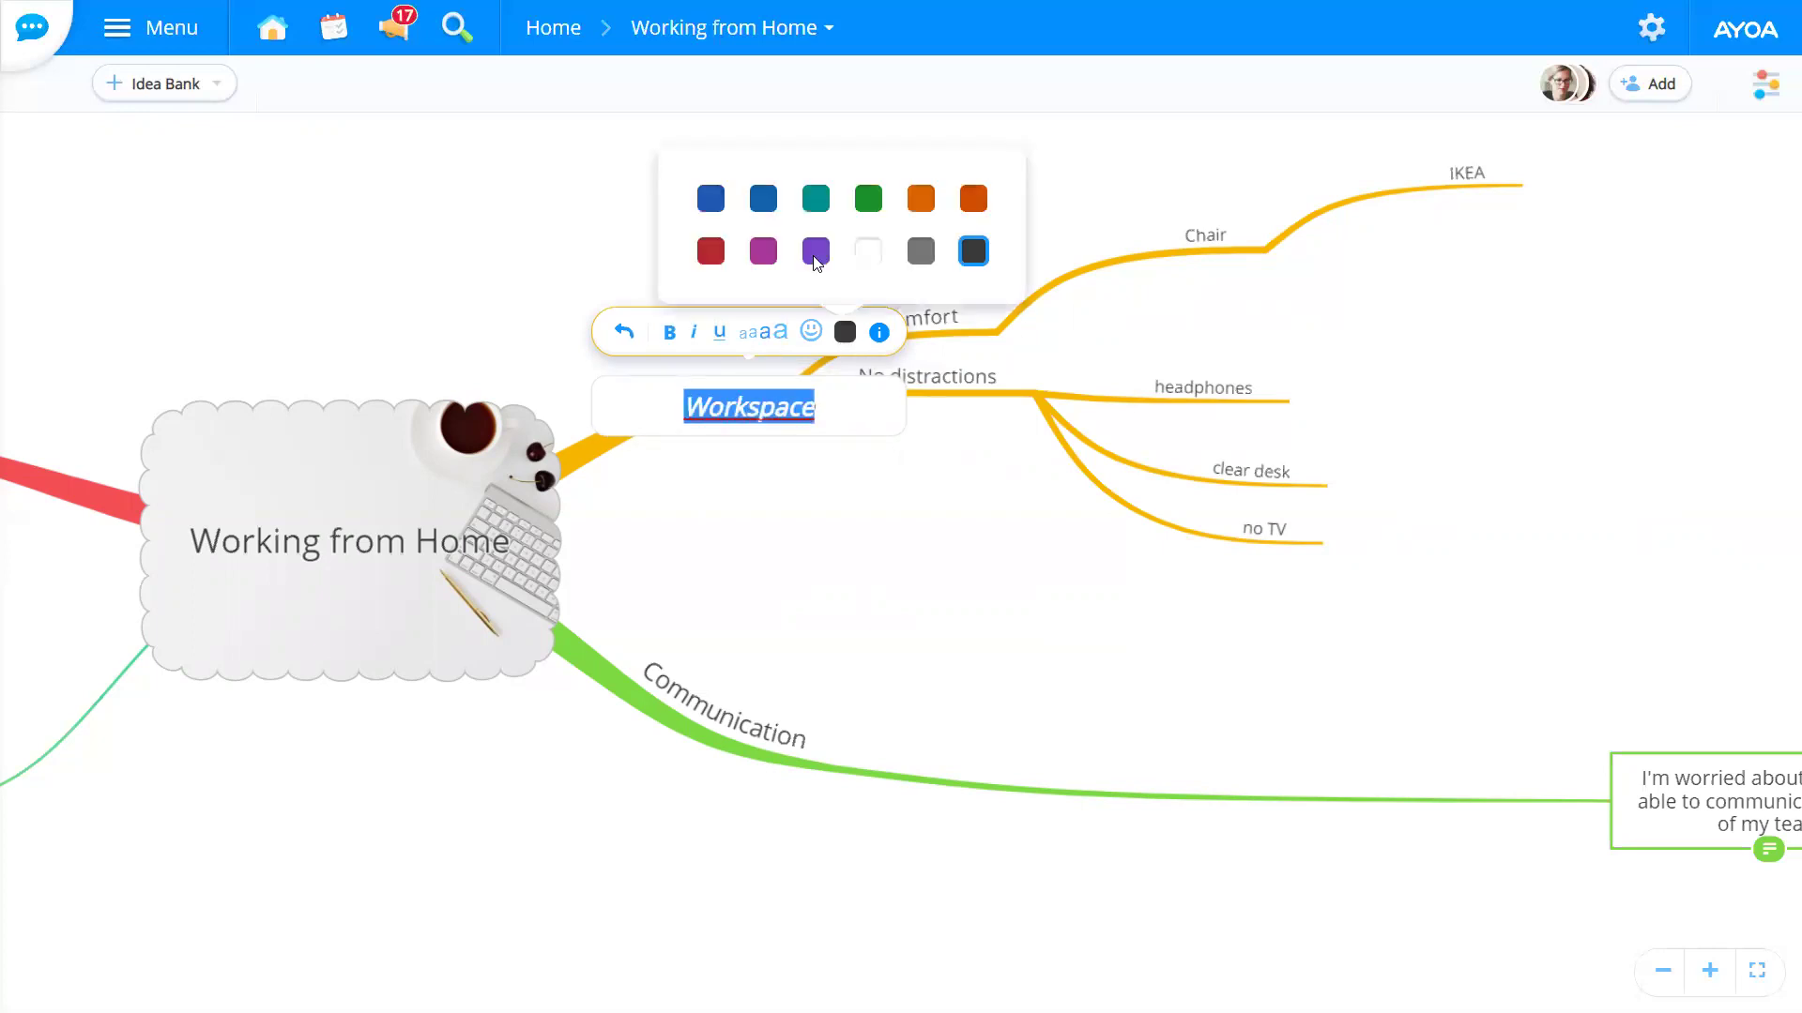
pyautogui.click(816, 252)
pyautogui.click(839, 410)
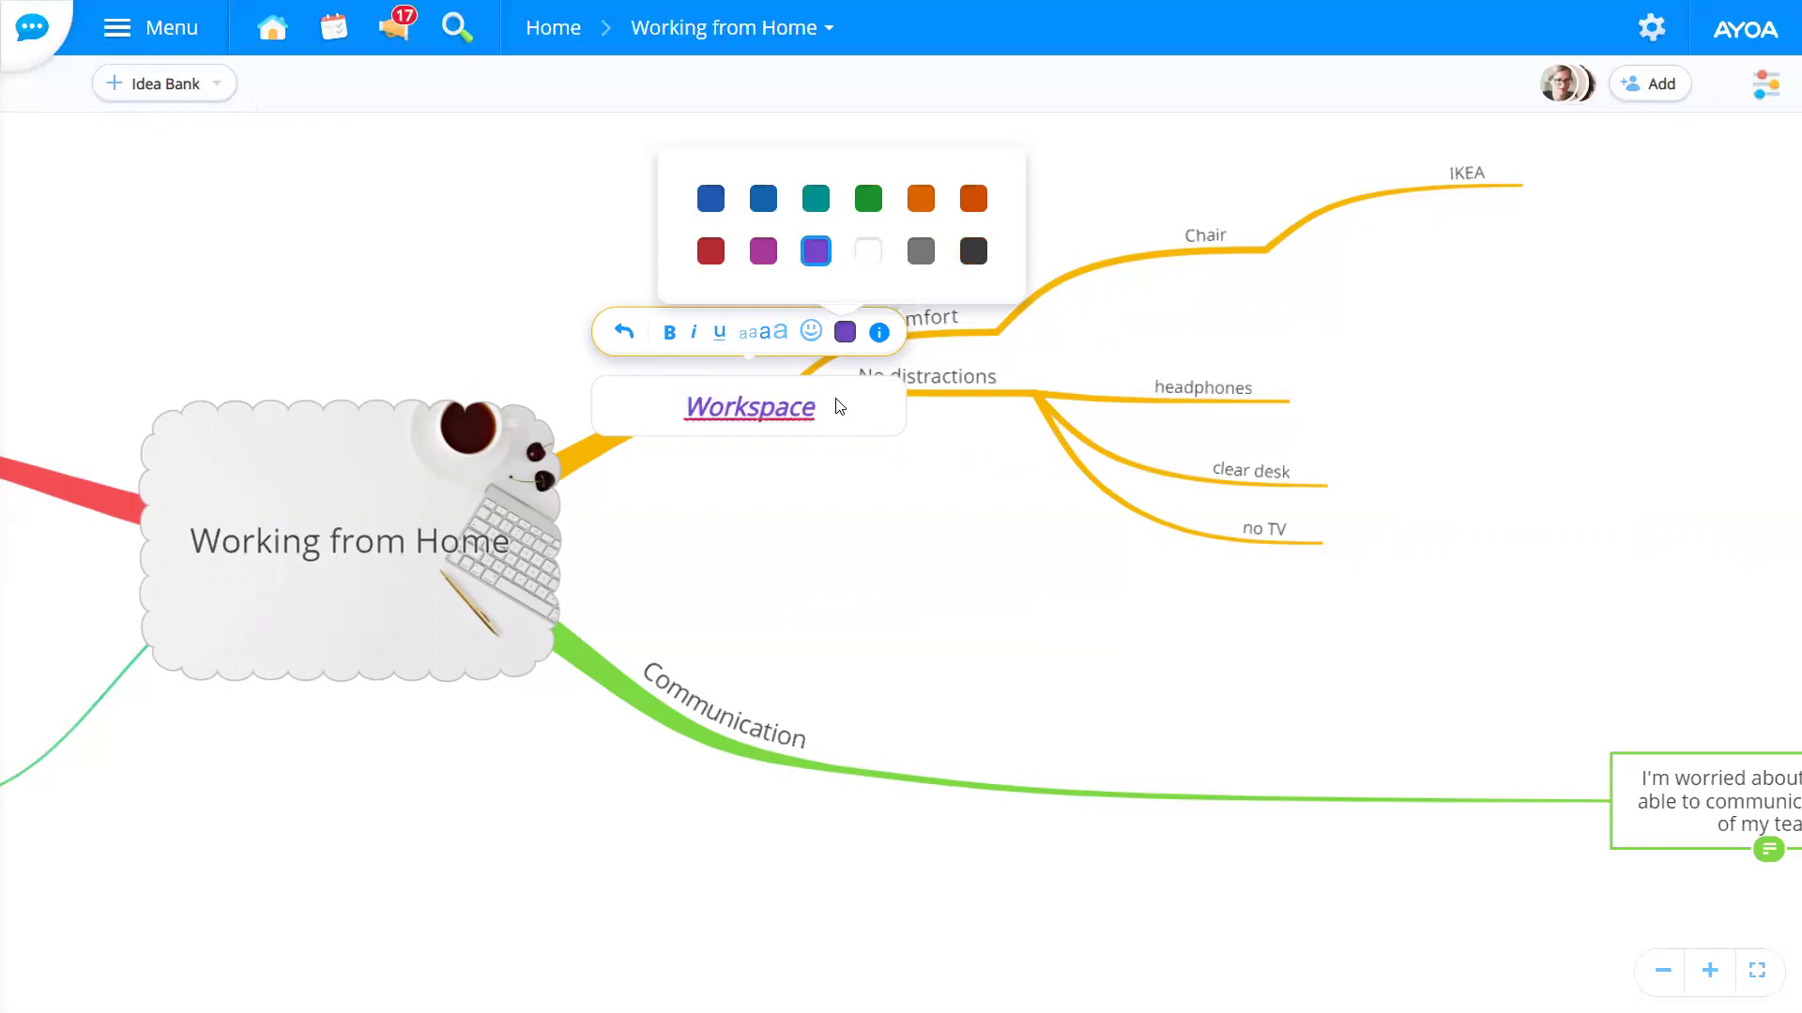
pyautogui.click(811, 333)
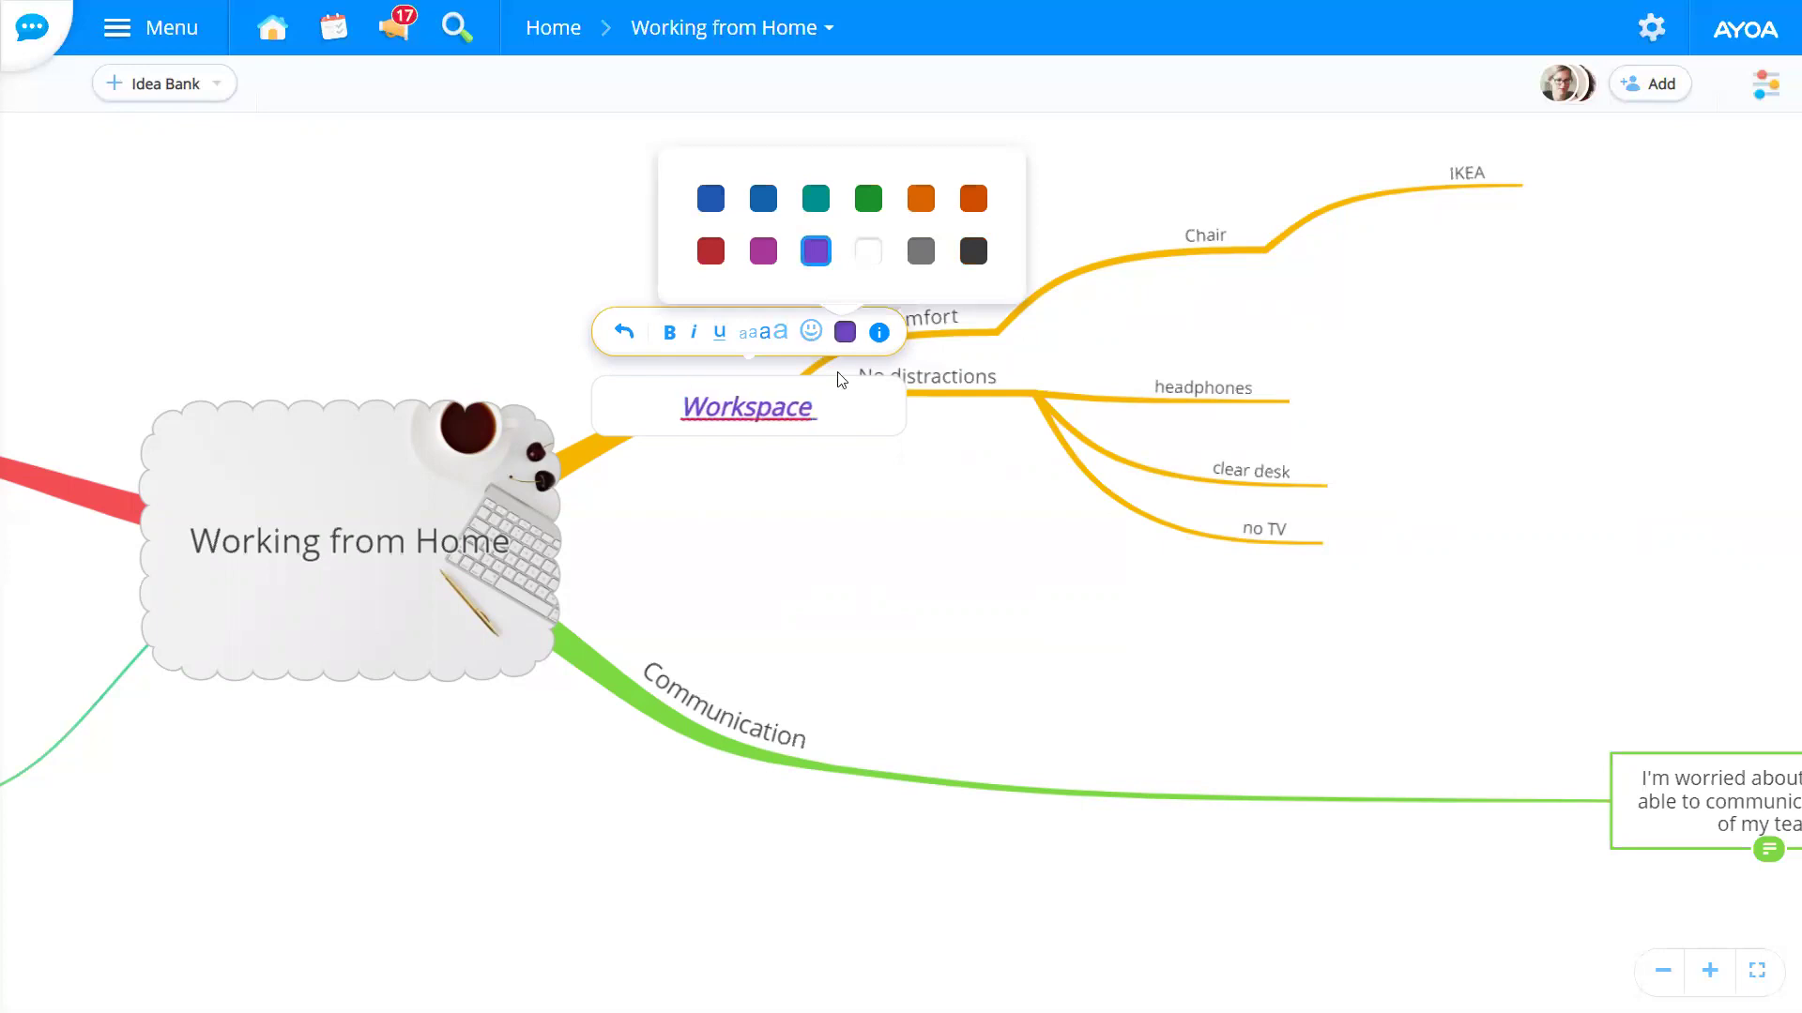
pyautogui.click(495, 541)
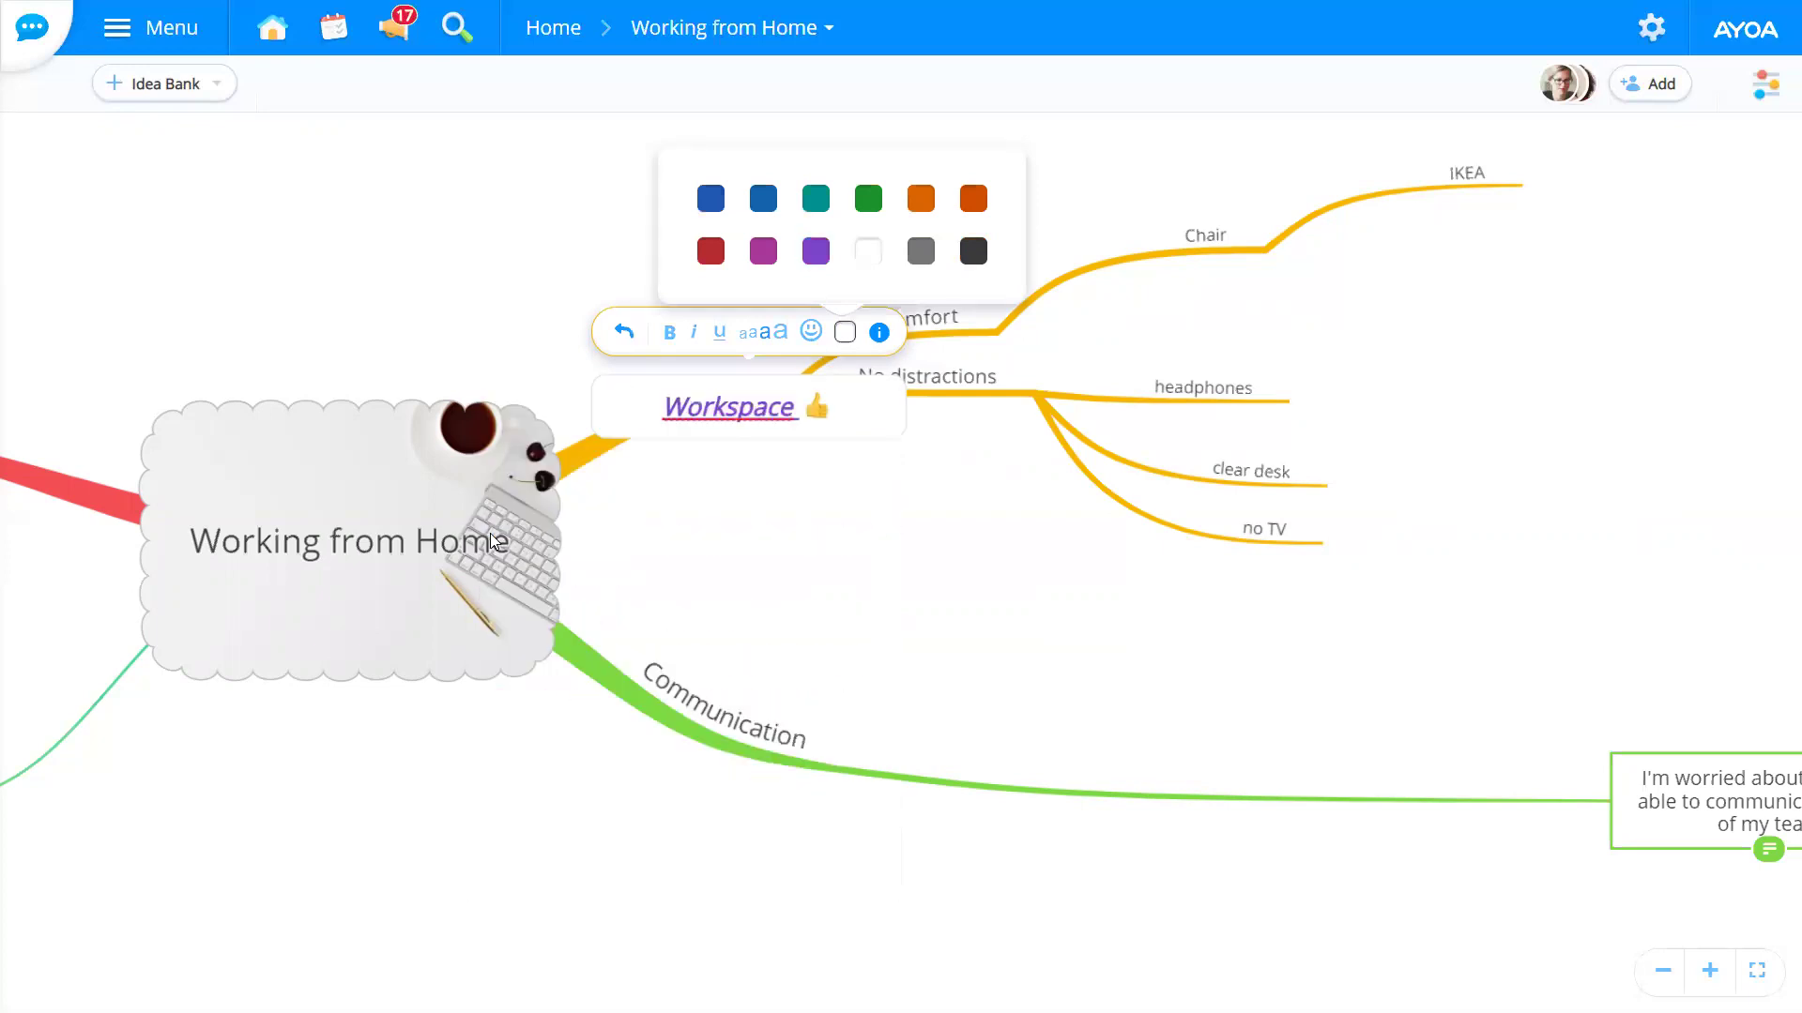
pyautogui.click(873, 526)
# Step: Switch the Working from Home mind map to the Speed Map view
pyautogui.moveTo(1008, 511)
pyautogui.mouseDown()
pyautogui.moveTo(1507, 490)
pyautogui.moveTo(909, 533)
pyautogui.moveTo(1585, 513)
pyautogui.moveTo(1270, 538)
pyautogui.moveTo(977, 510)
pyautogui.mouseUp()
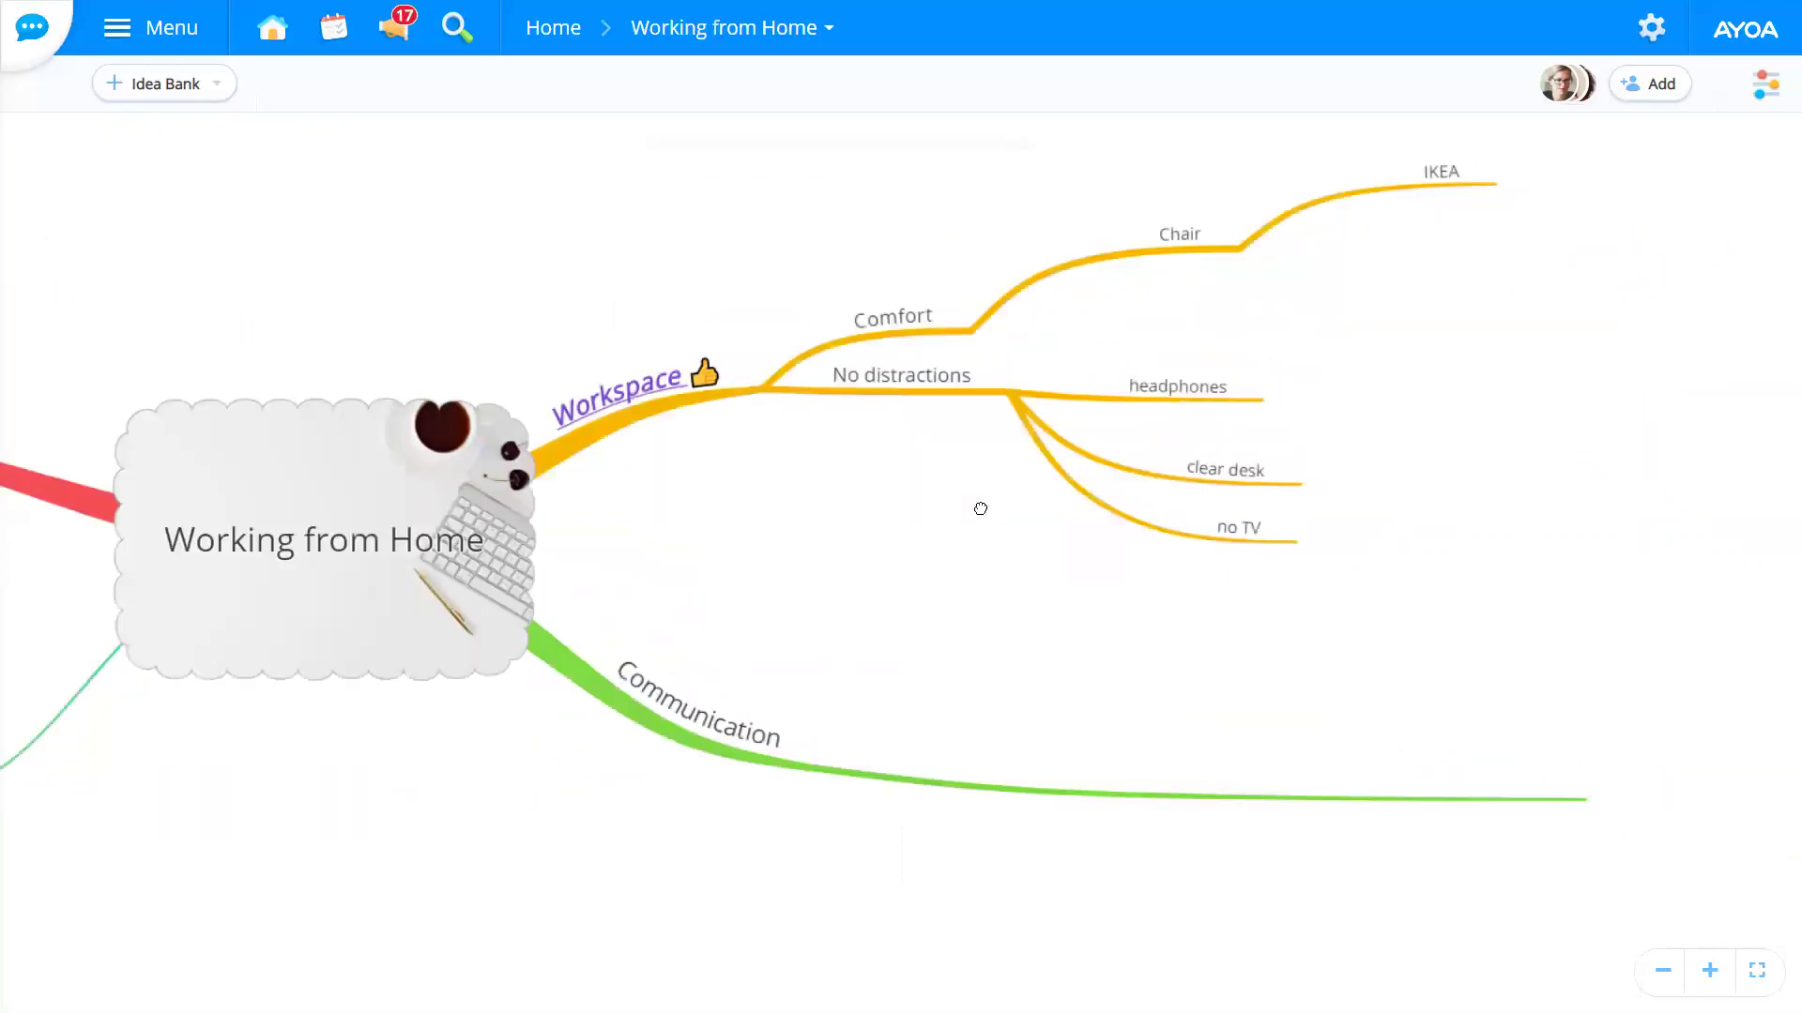
pyautogui.scroll(-3, 1117, 667)
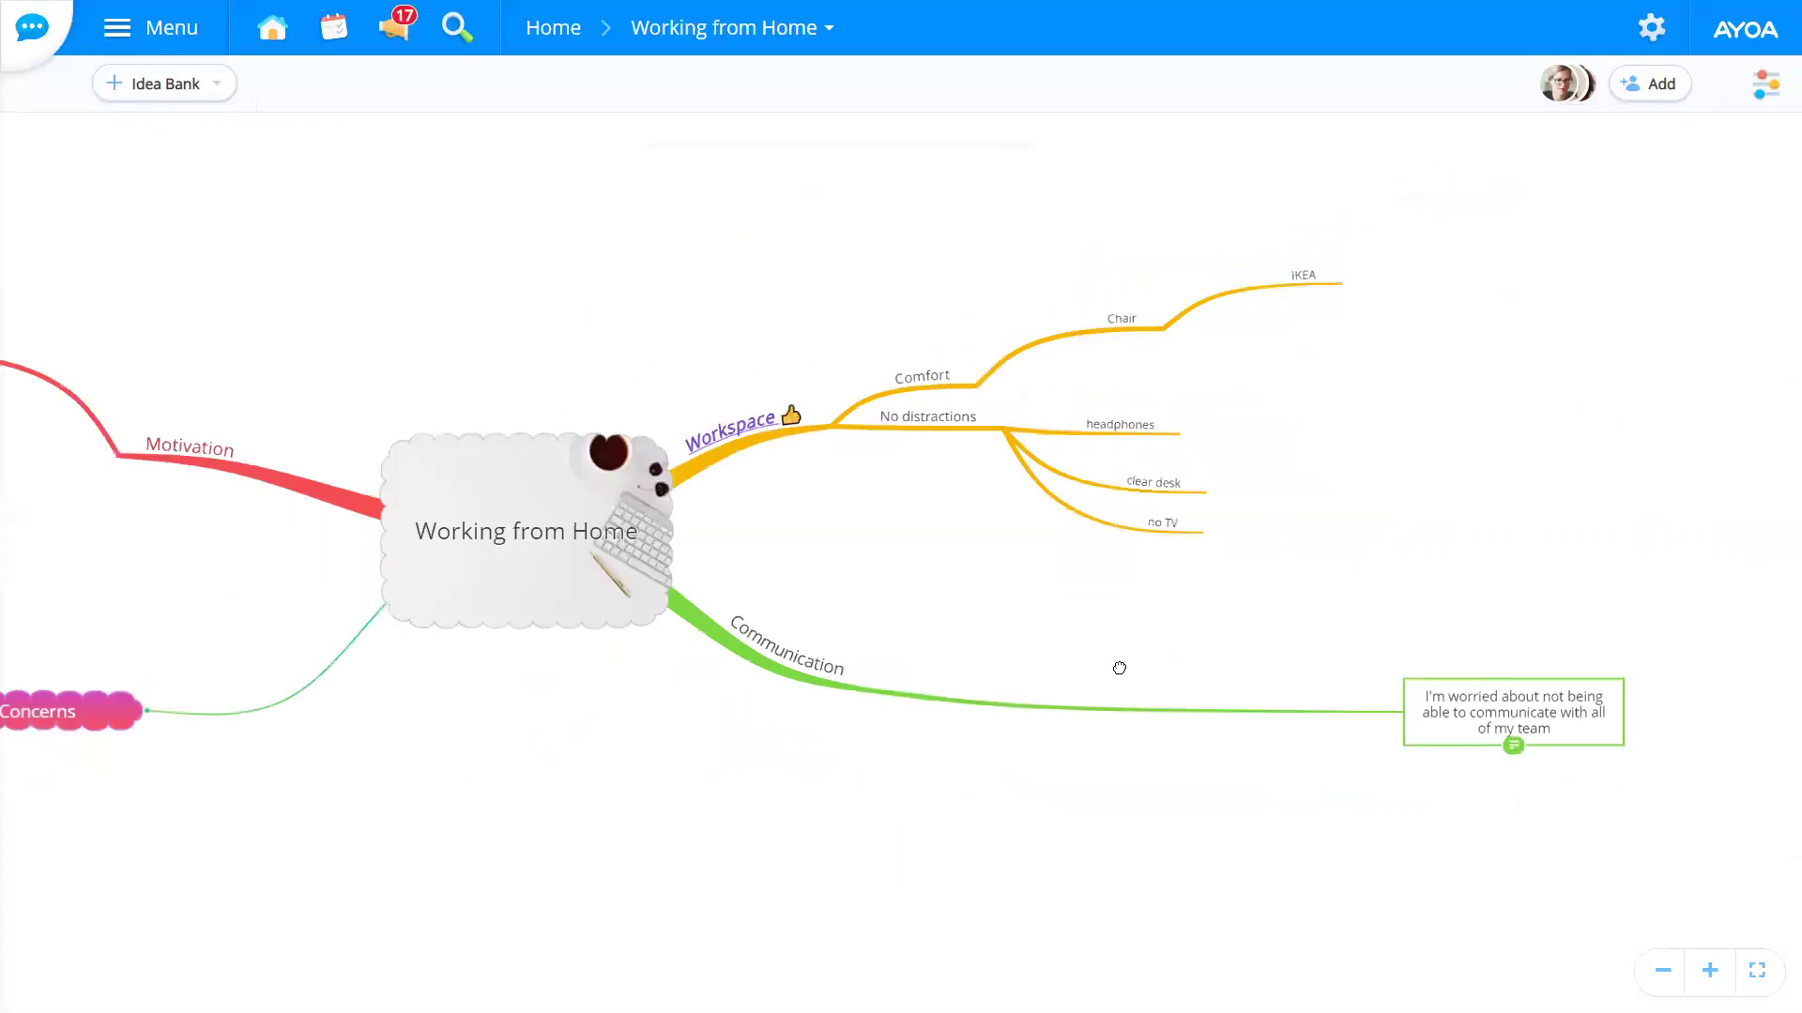
pyautogui.moveTo(828, 747); pyautogui.dragTo(1139, 684)
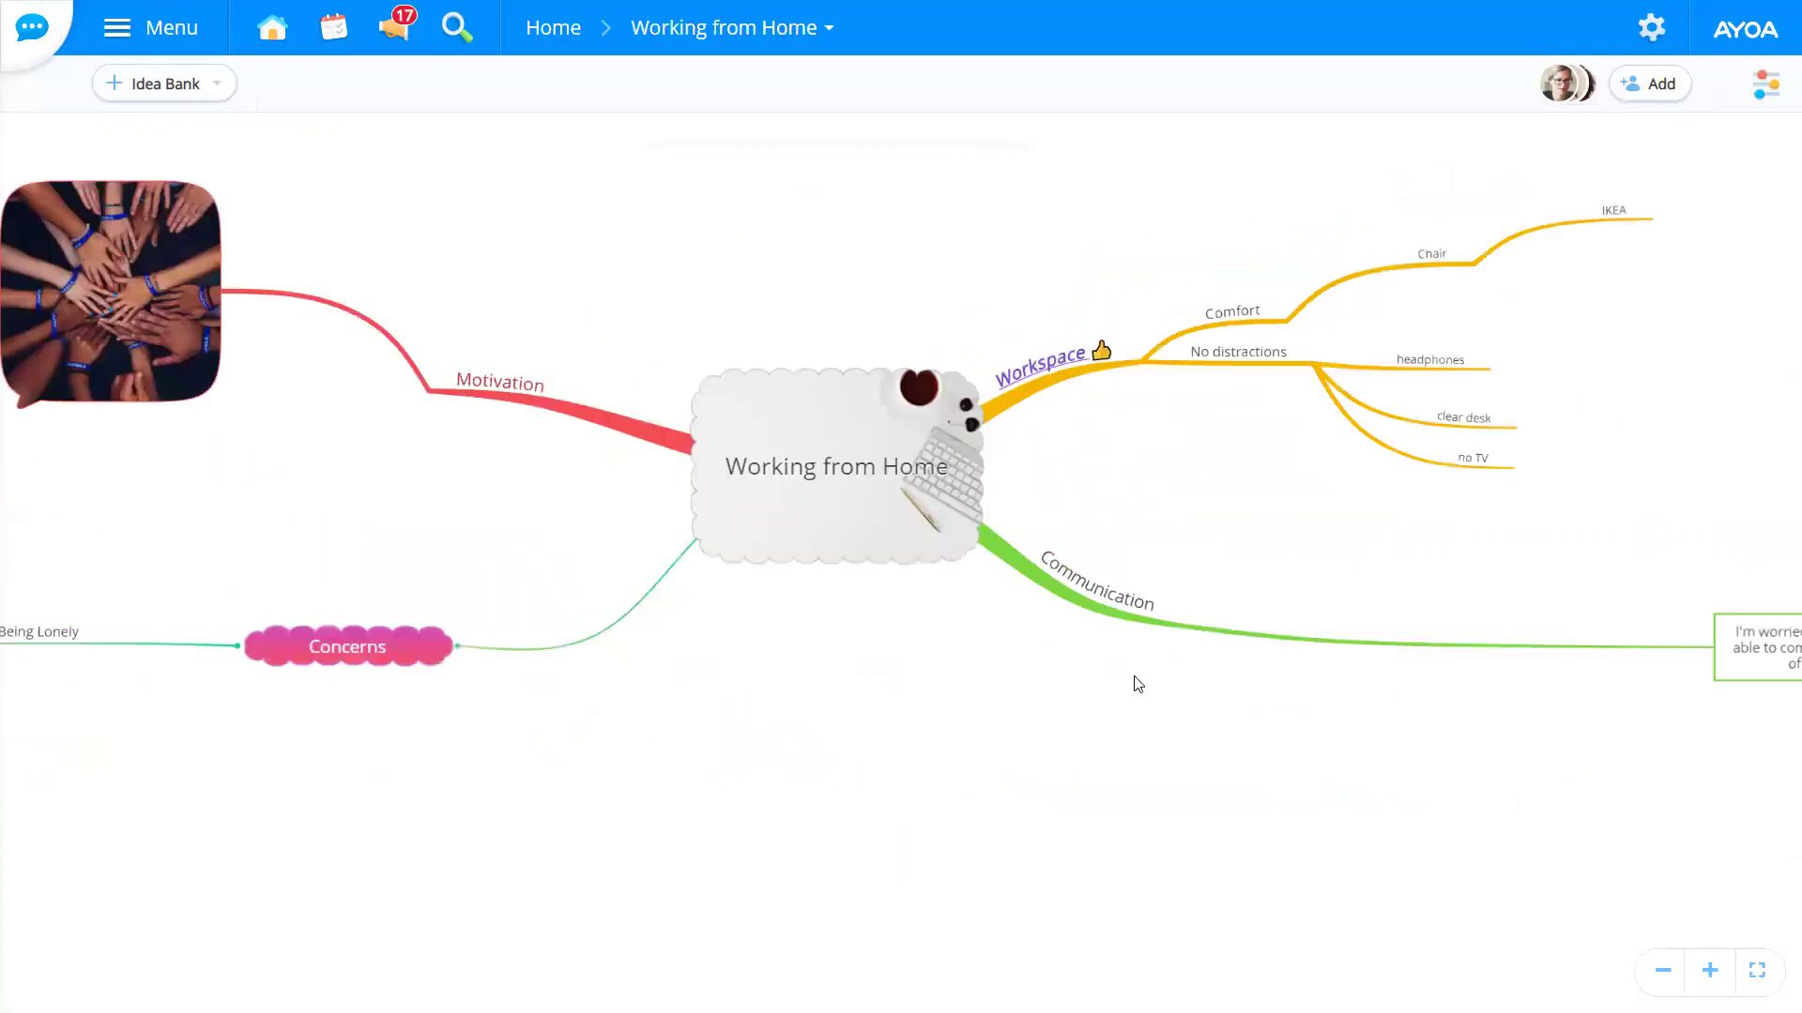
pyautogui.click(1768, 85)
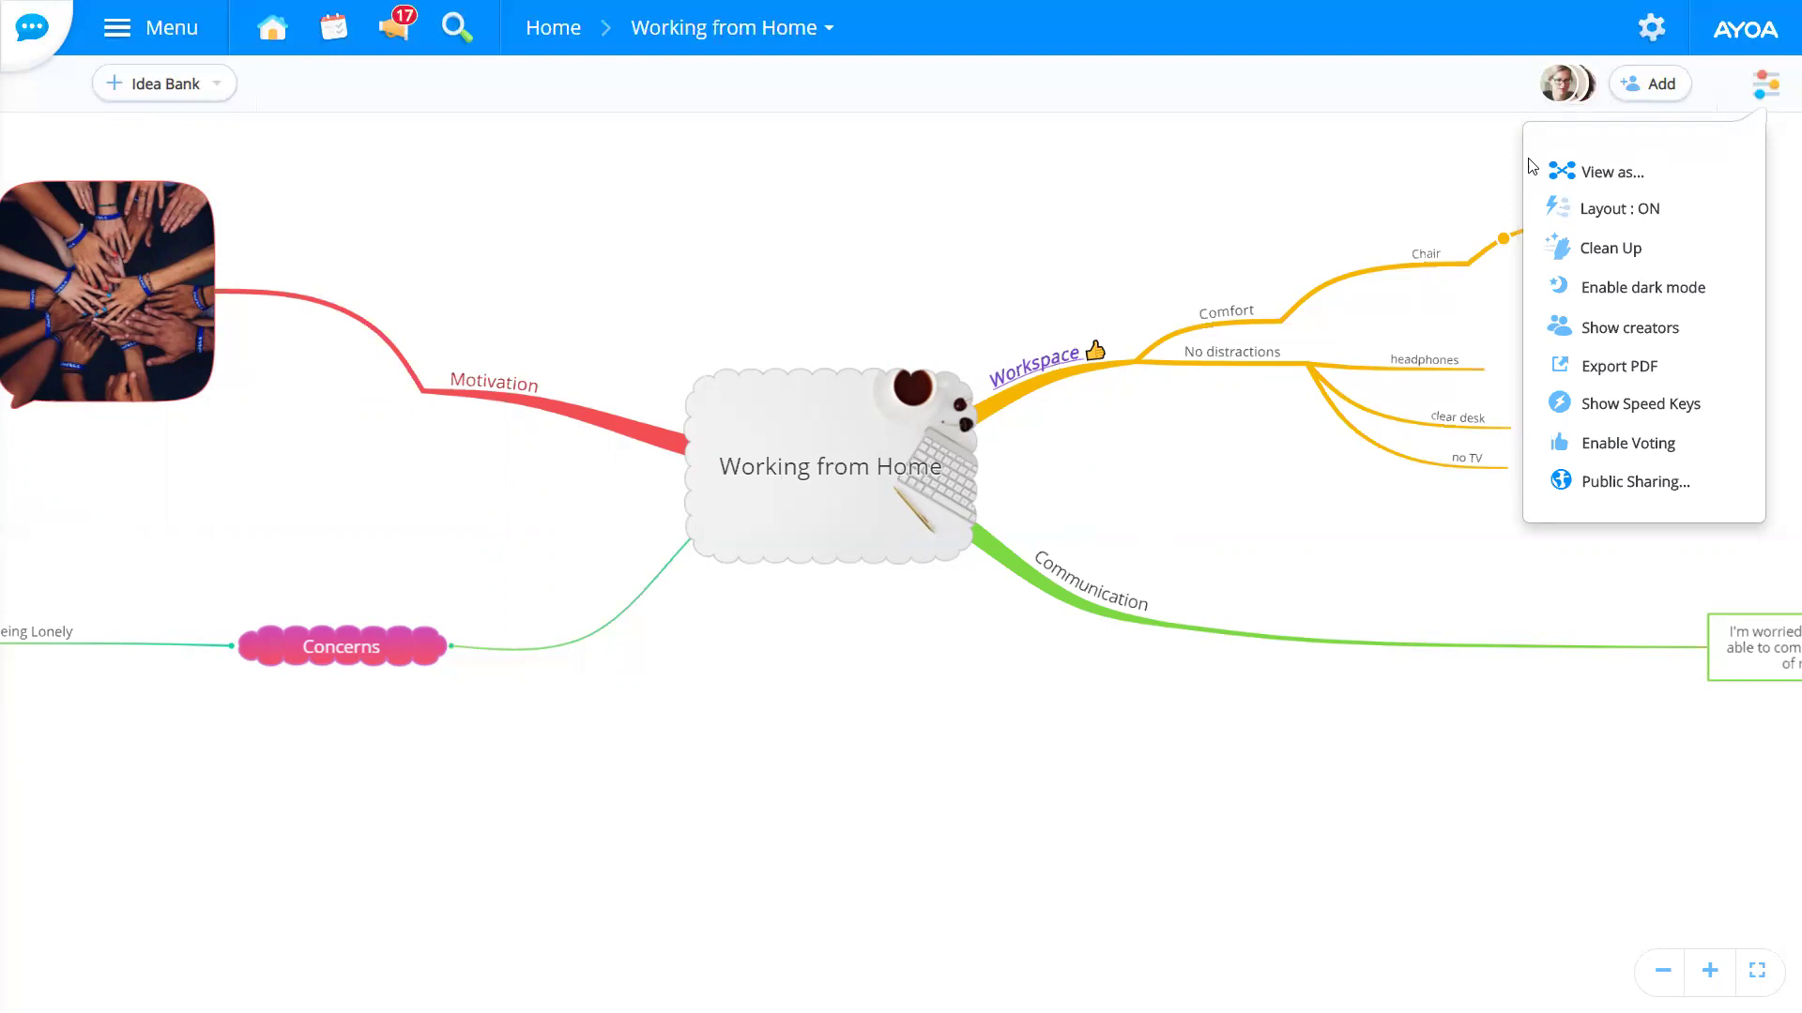
pyautogui.click(1607, 175)
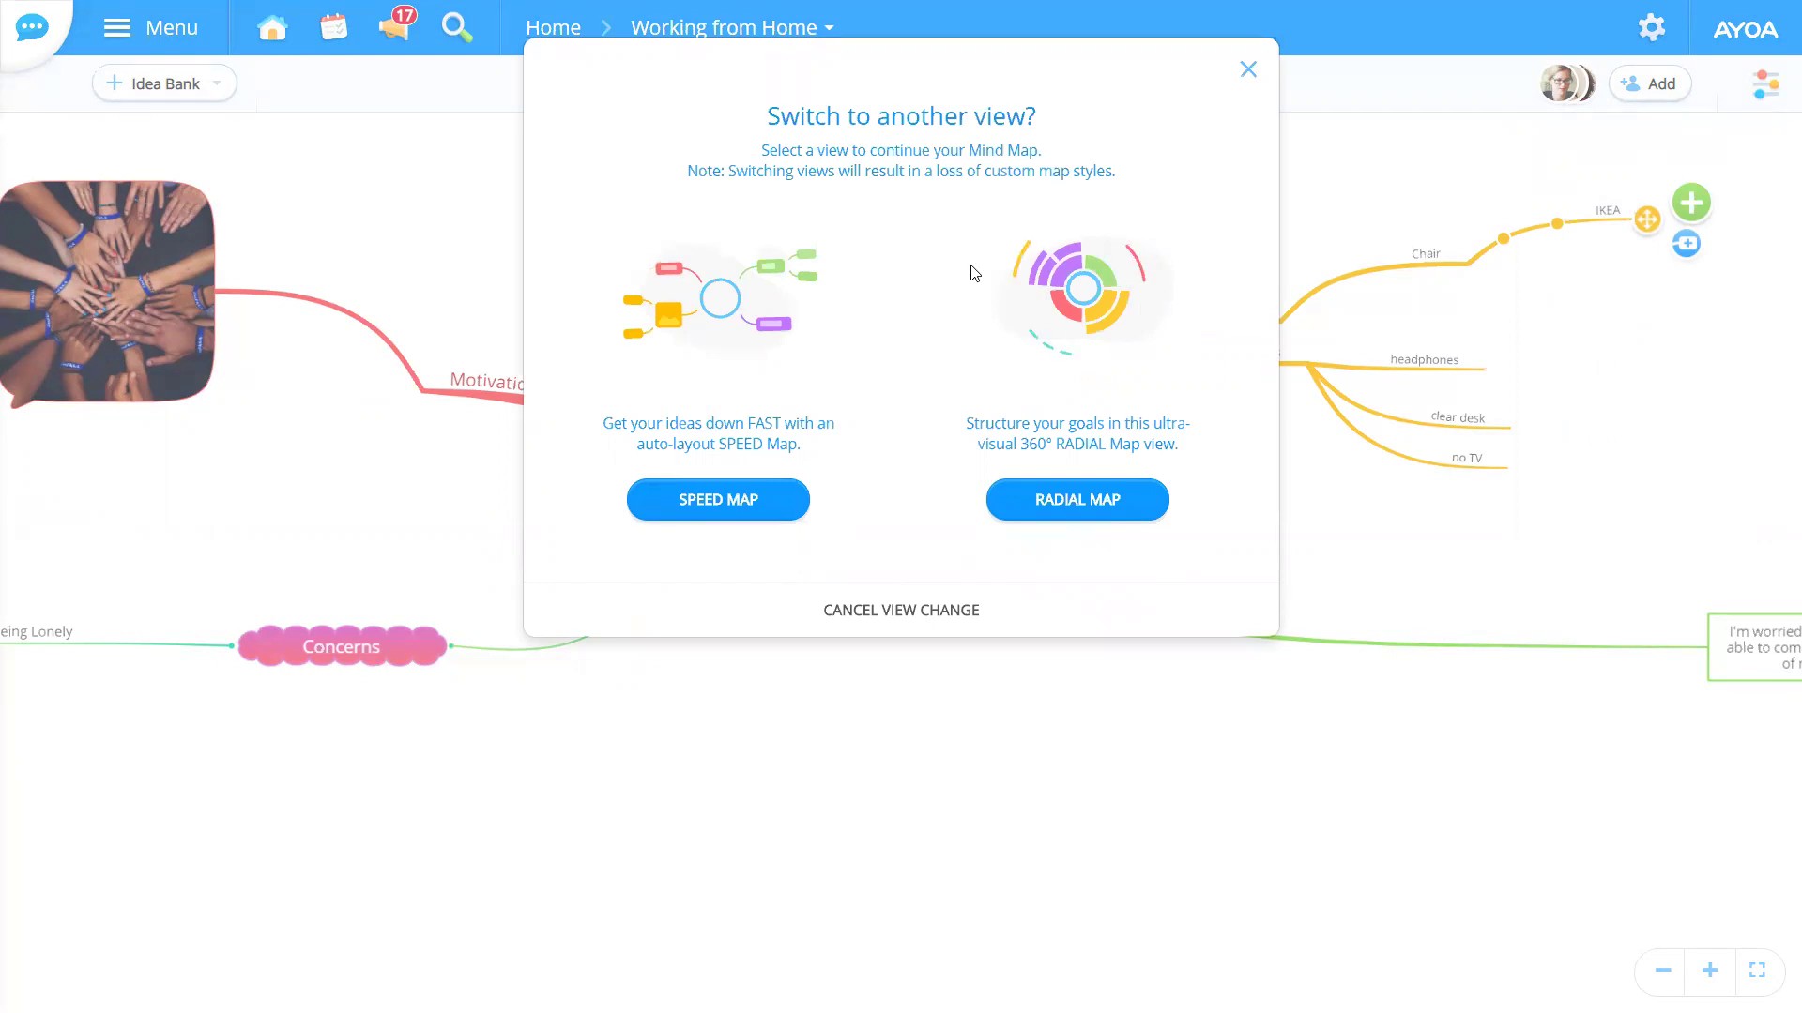
pyautogui.click(724, 505)
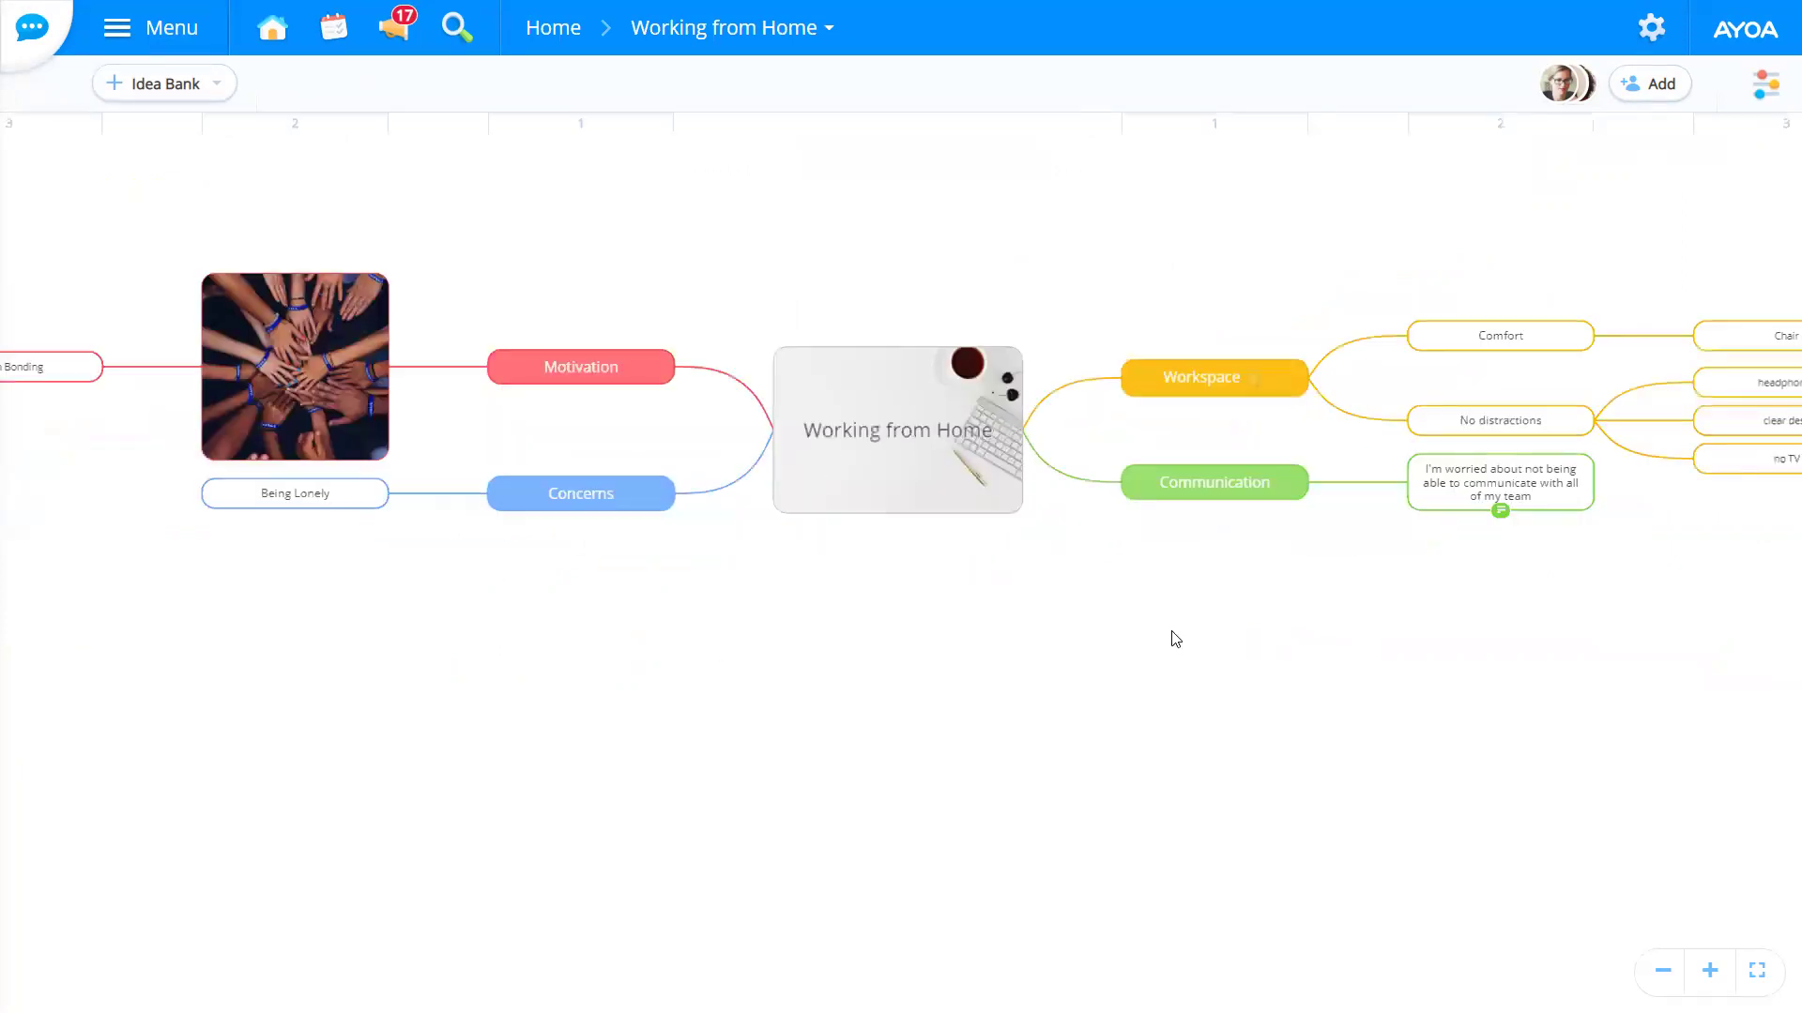
# Step: Add a child branch reading "Ayoa chat" to the Communication box about not being able to communicate with the team
pyautogui.moveTo(872, 696); pyautogui.dragTo(551, 728)
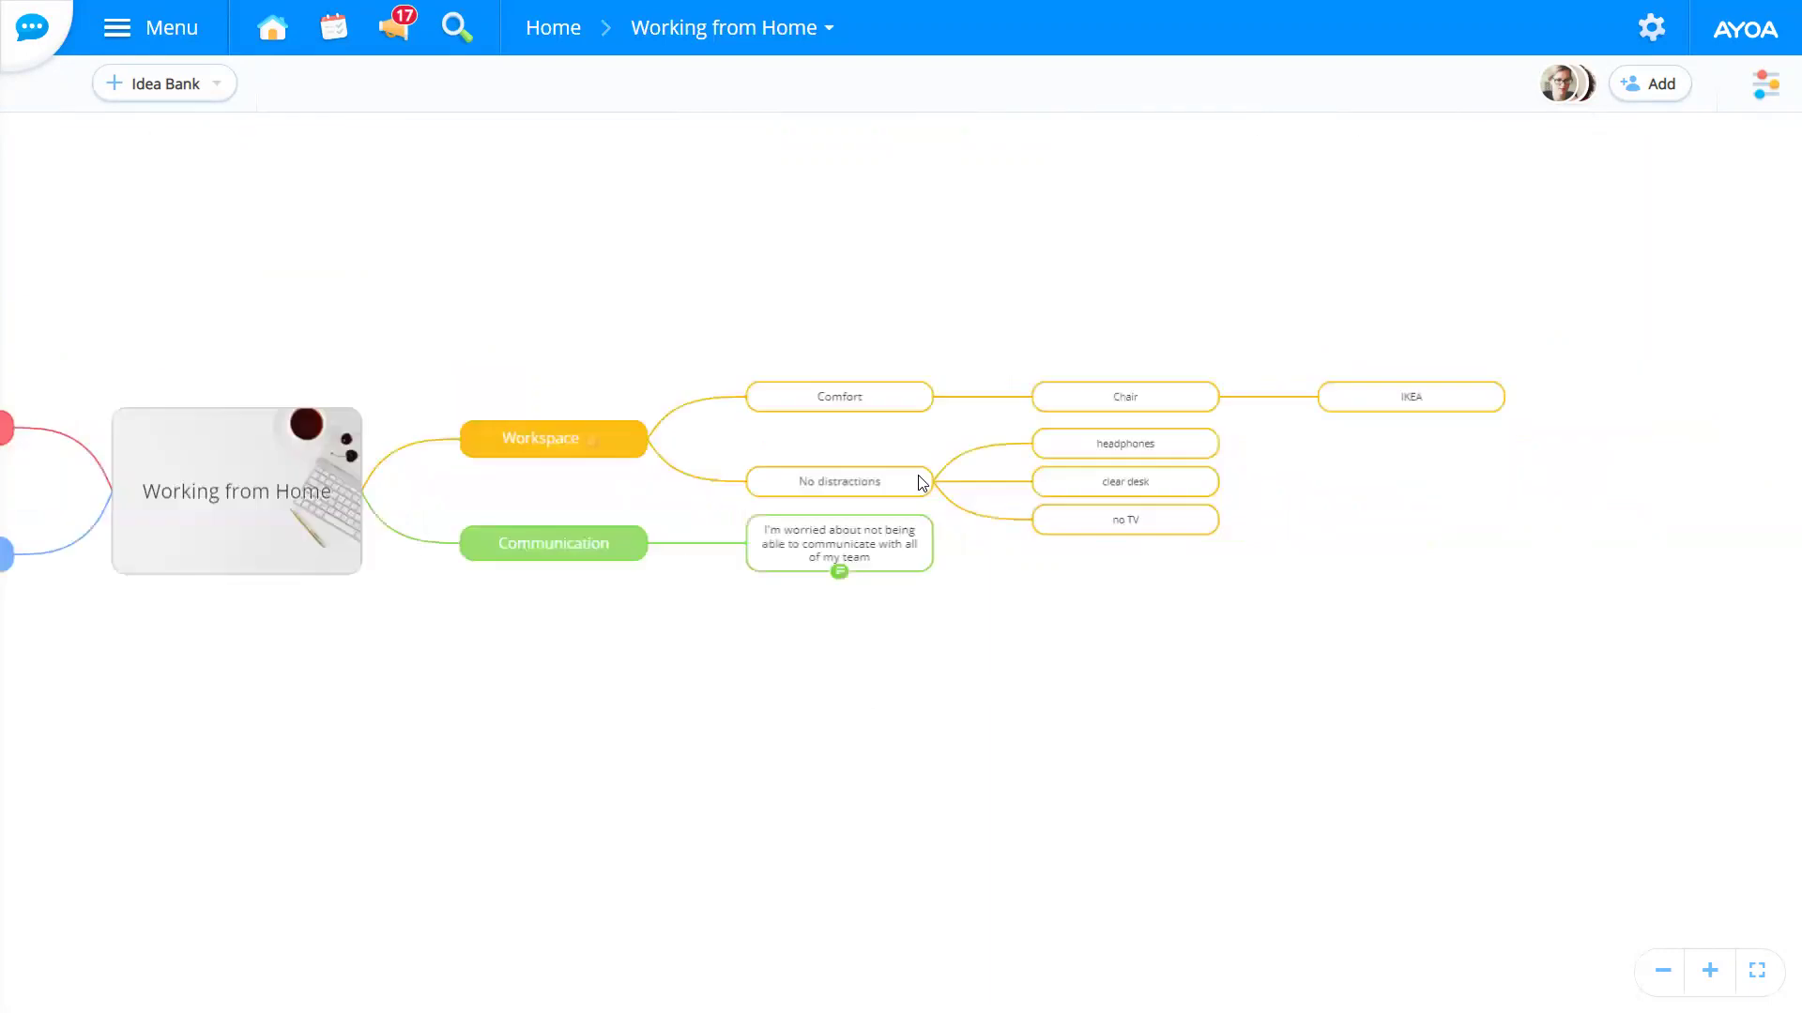
pyautogui.moveTo(1163, 578); pyautogui.dragTo(1133, 558)
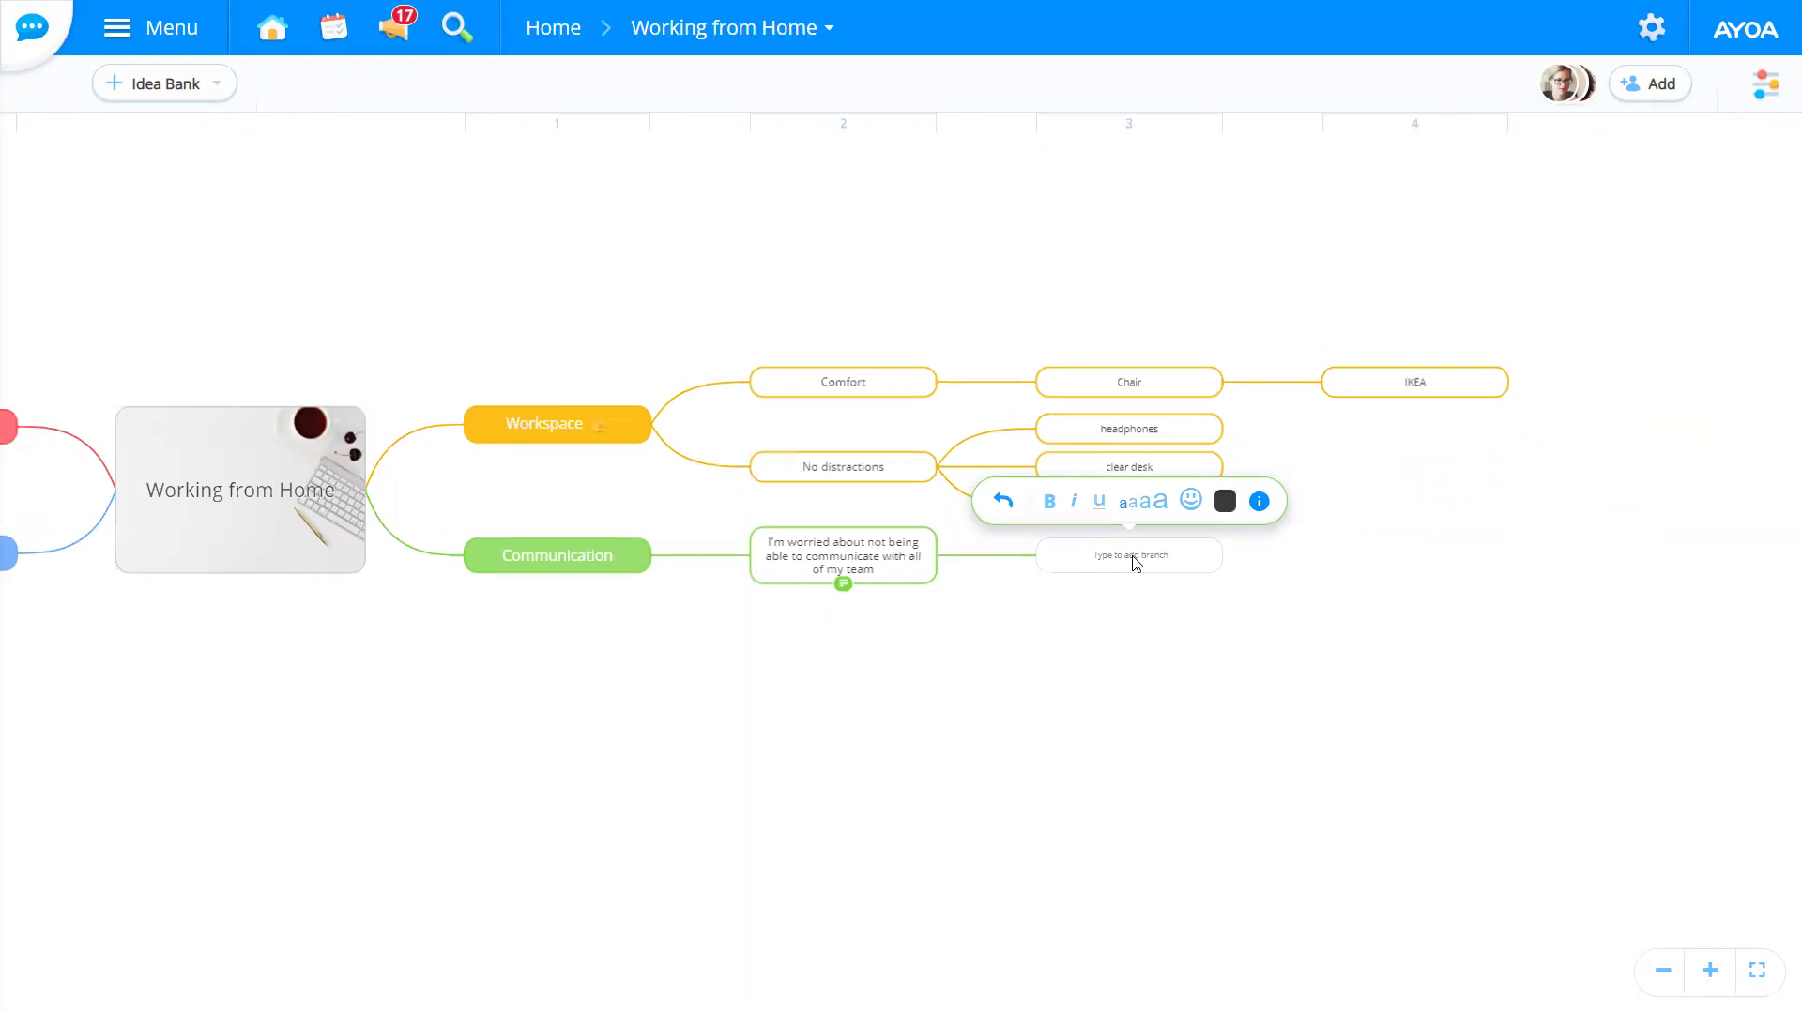
pyautogui.write('Ayoa d')
pyautogui.write('hat')
pyautogui.press('Return')
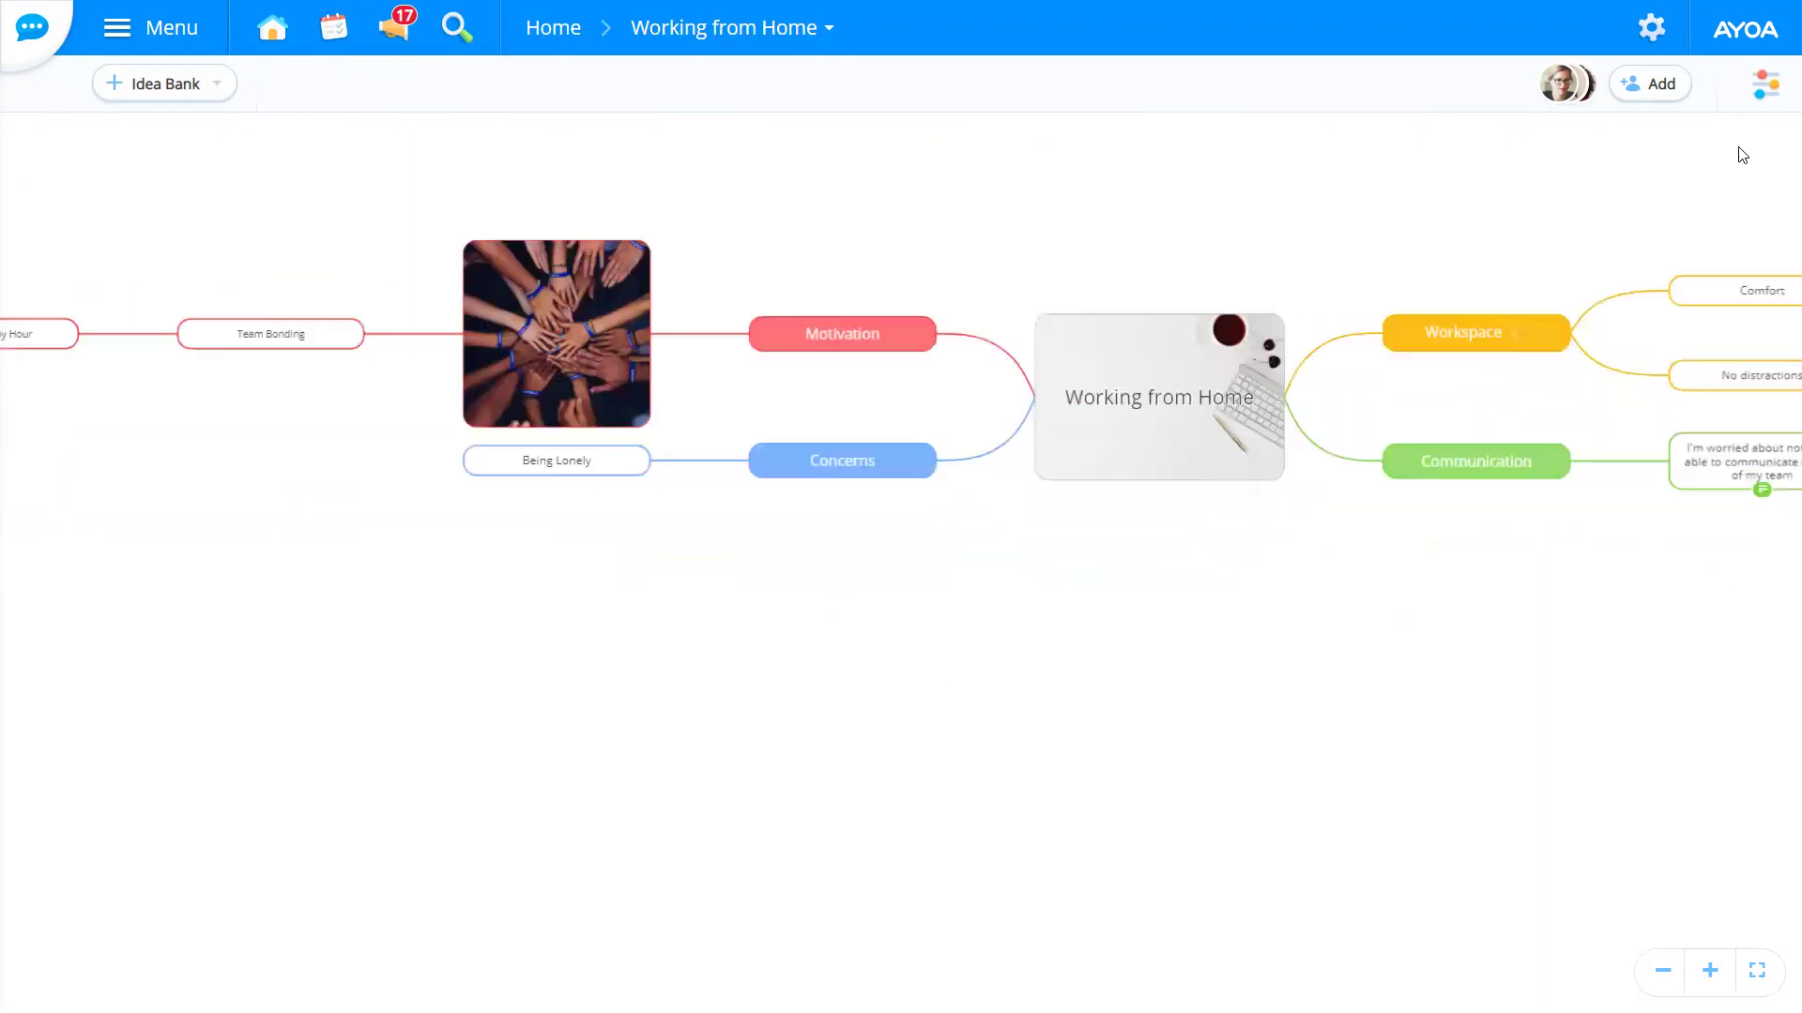
# Step: Display the list of speed keys for the Working from Home map
pyautogui.click(1765, 85)
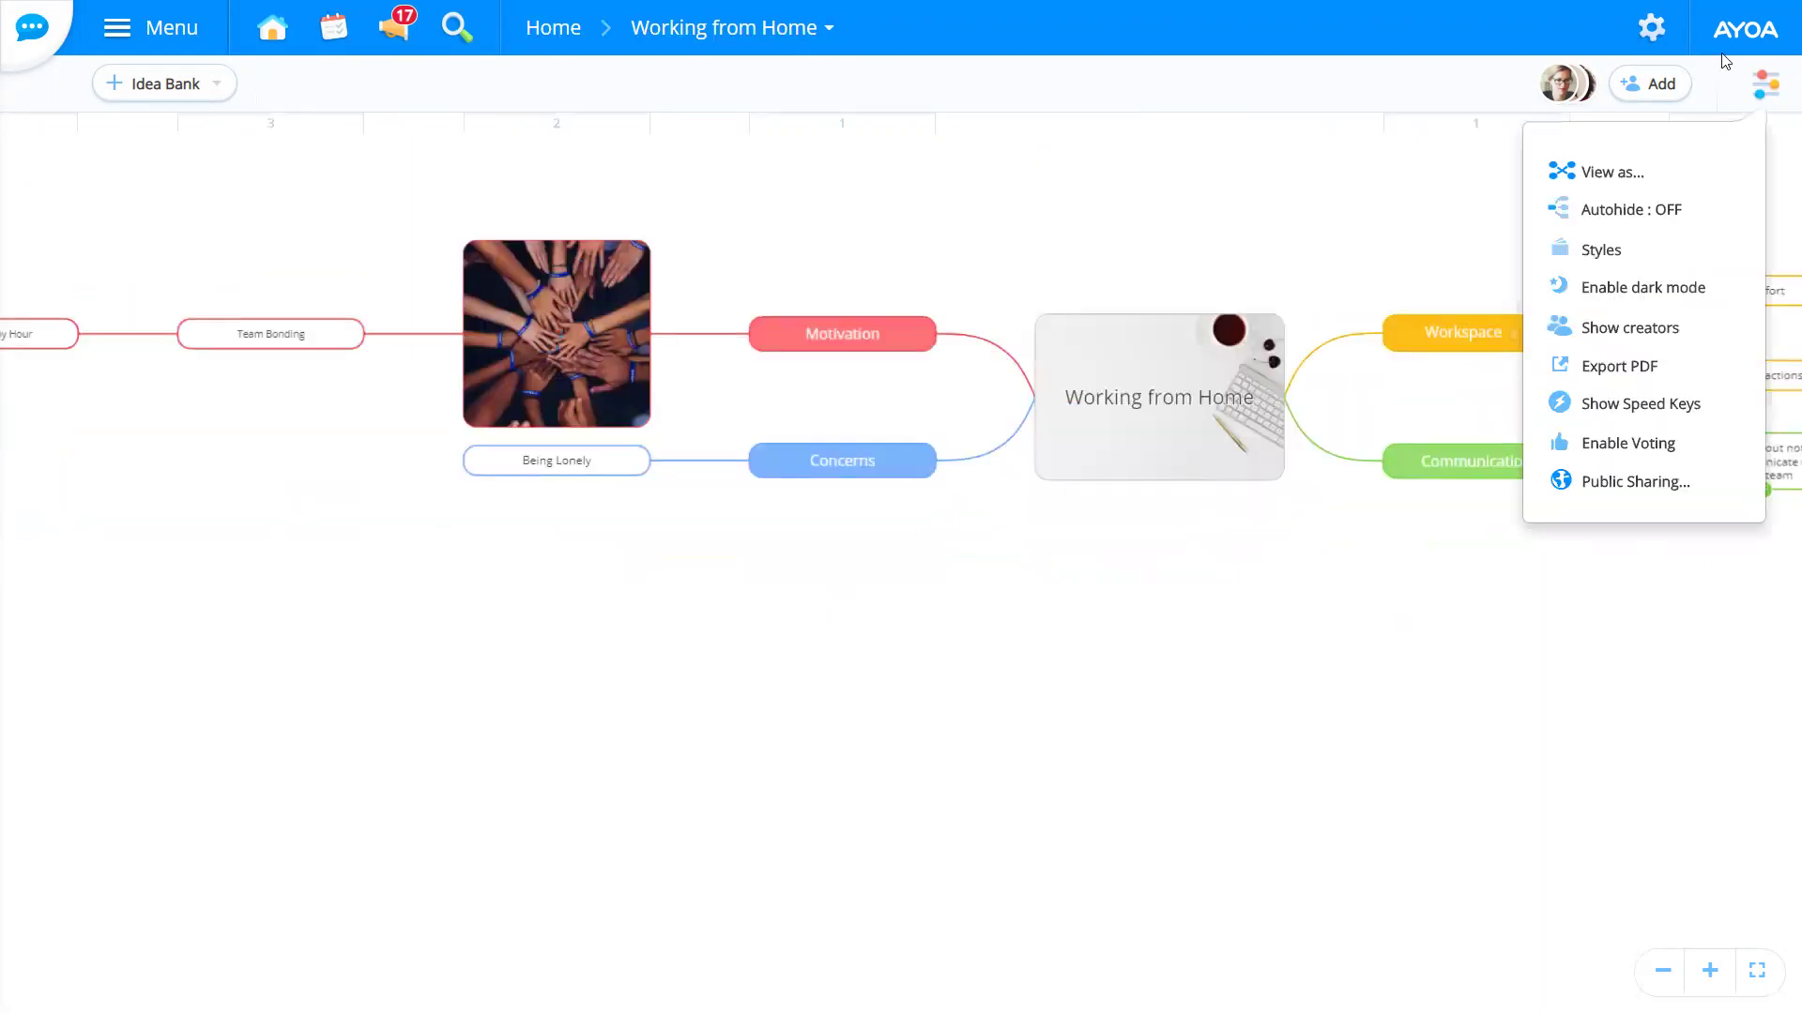
pyautogui.click(1765, 87)
pyautogui.click(1765, 87)
pyautogui.click(1665, 415)
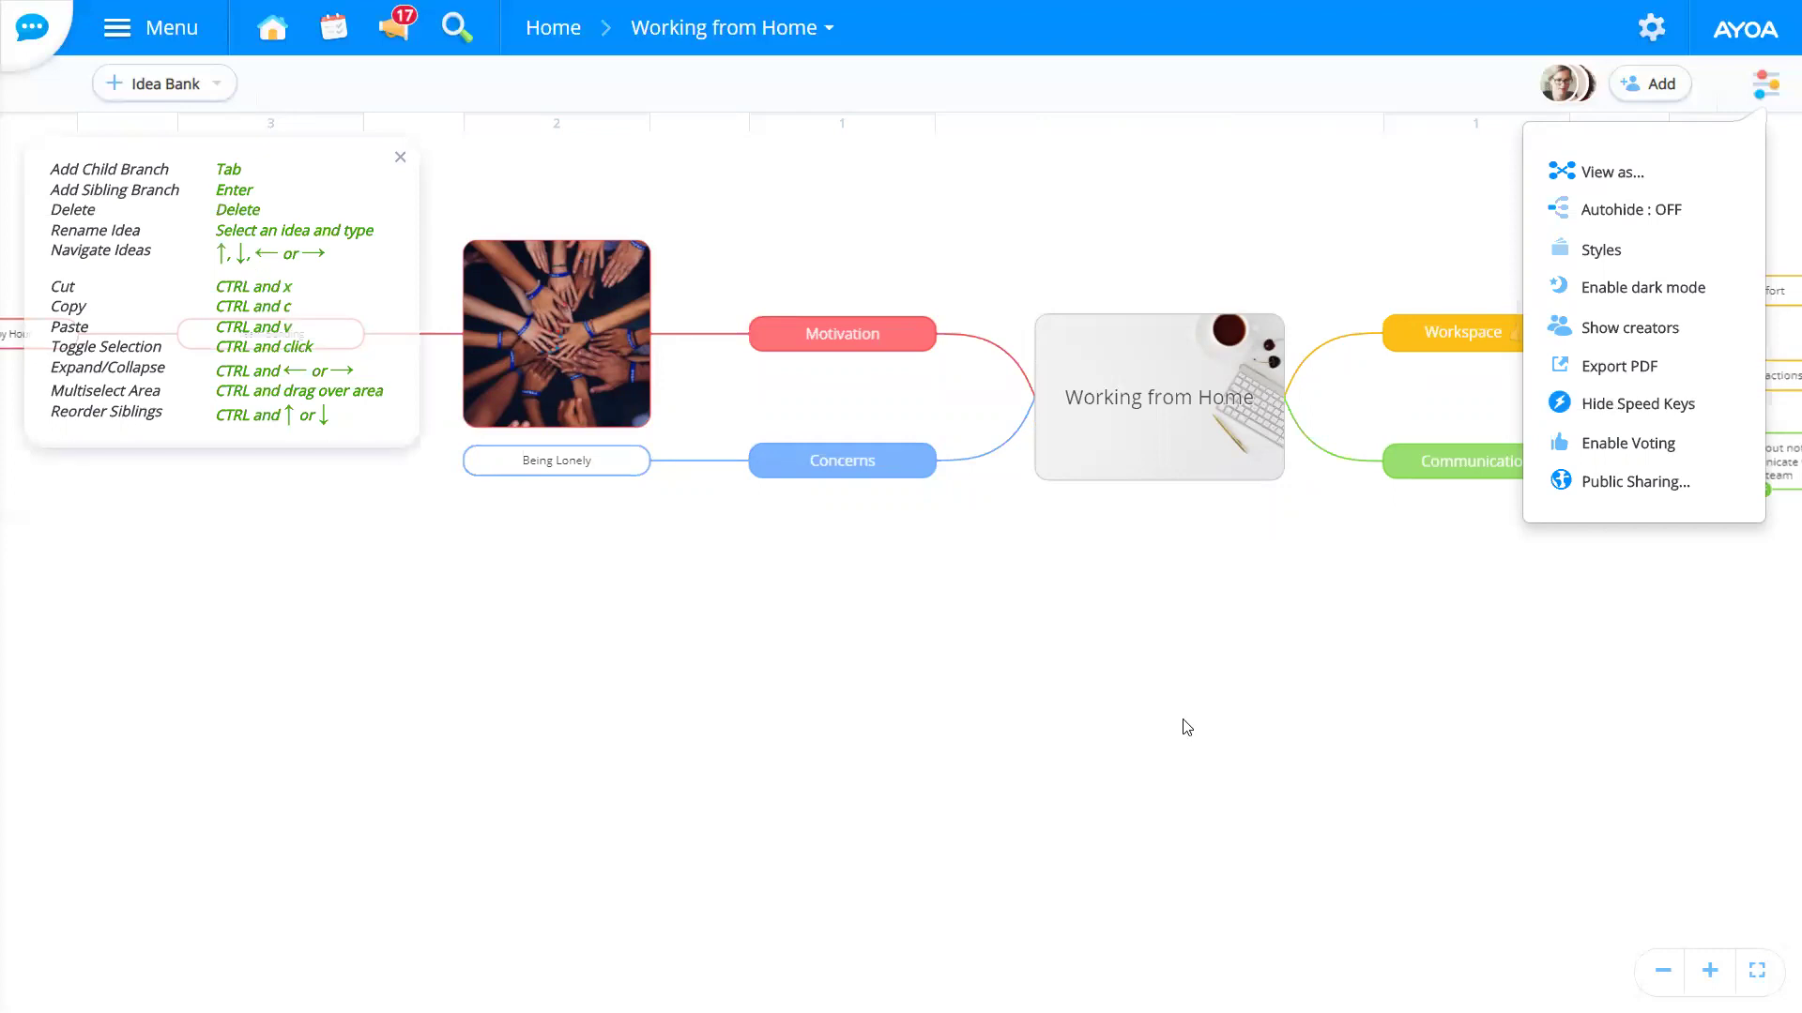
pyautogui.click(873, 585)
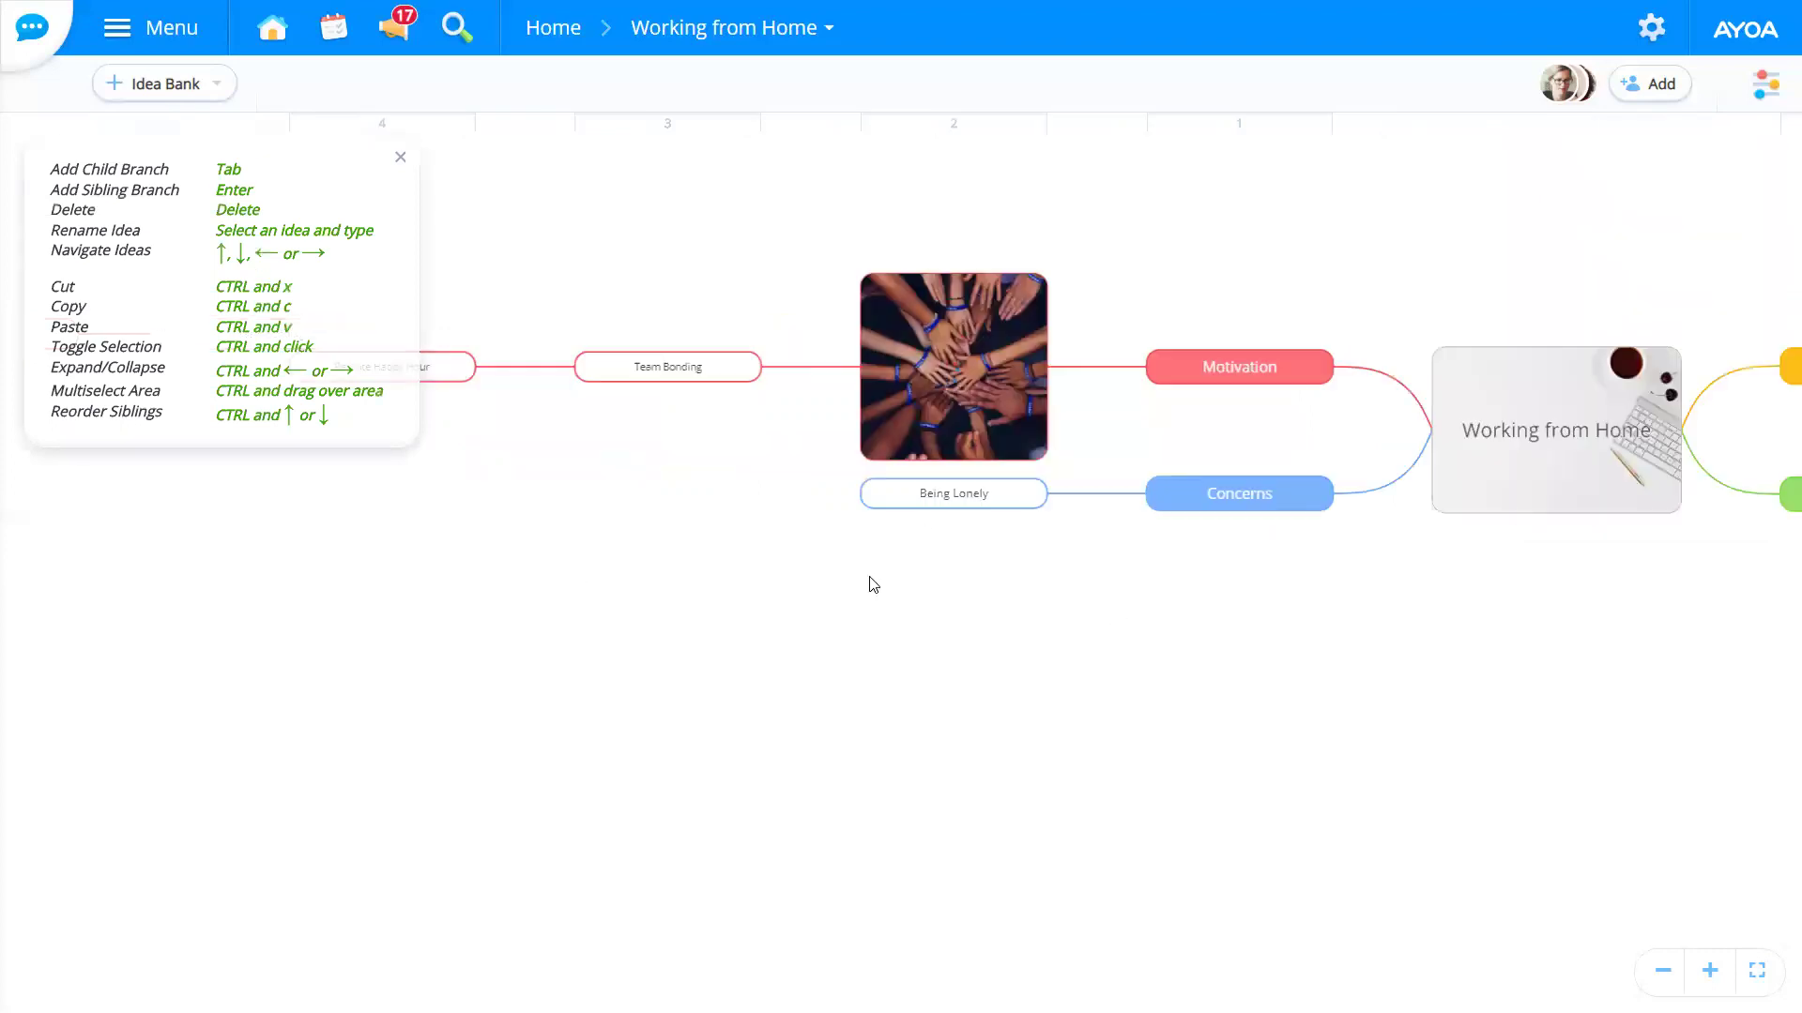
# Step: Add a child branch reading "Talk to team" to the Being Lonely branch under Concerns
pyautogui.click(882, 497)
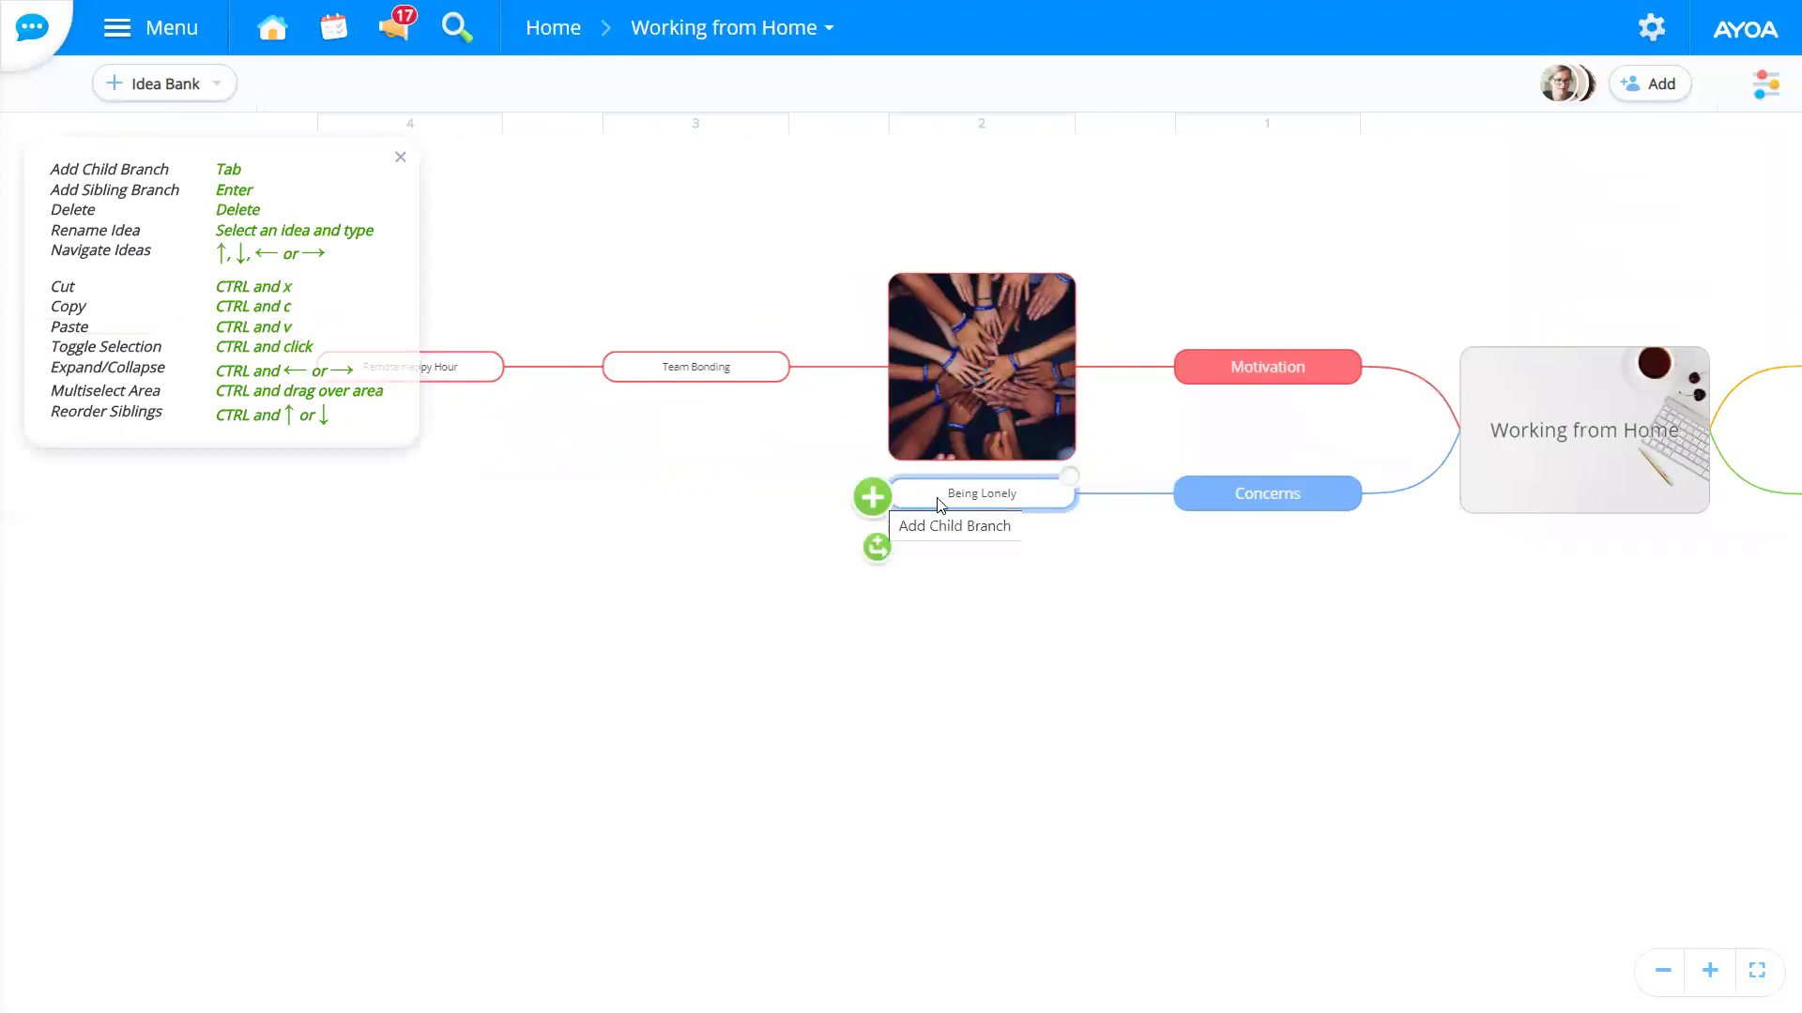
pyautogui.moveTo(941, 498)
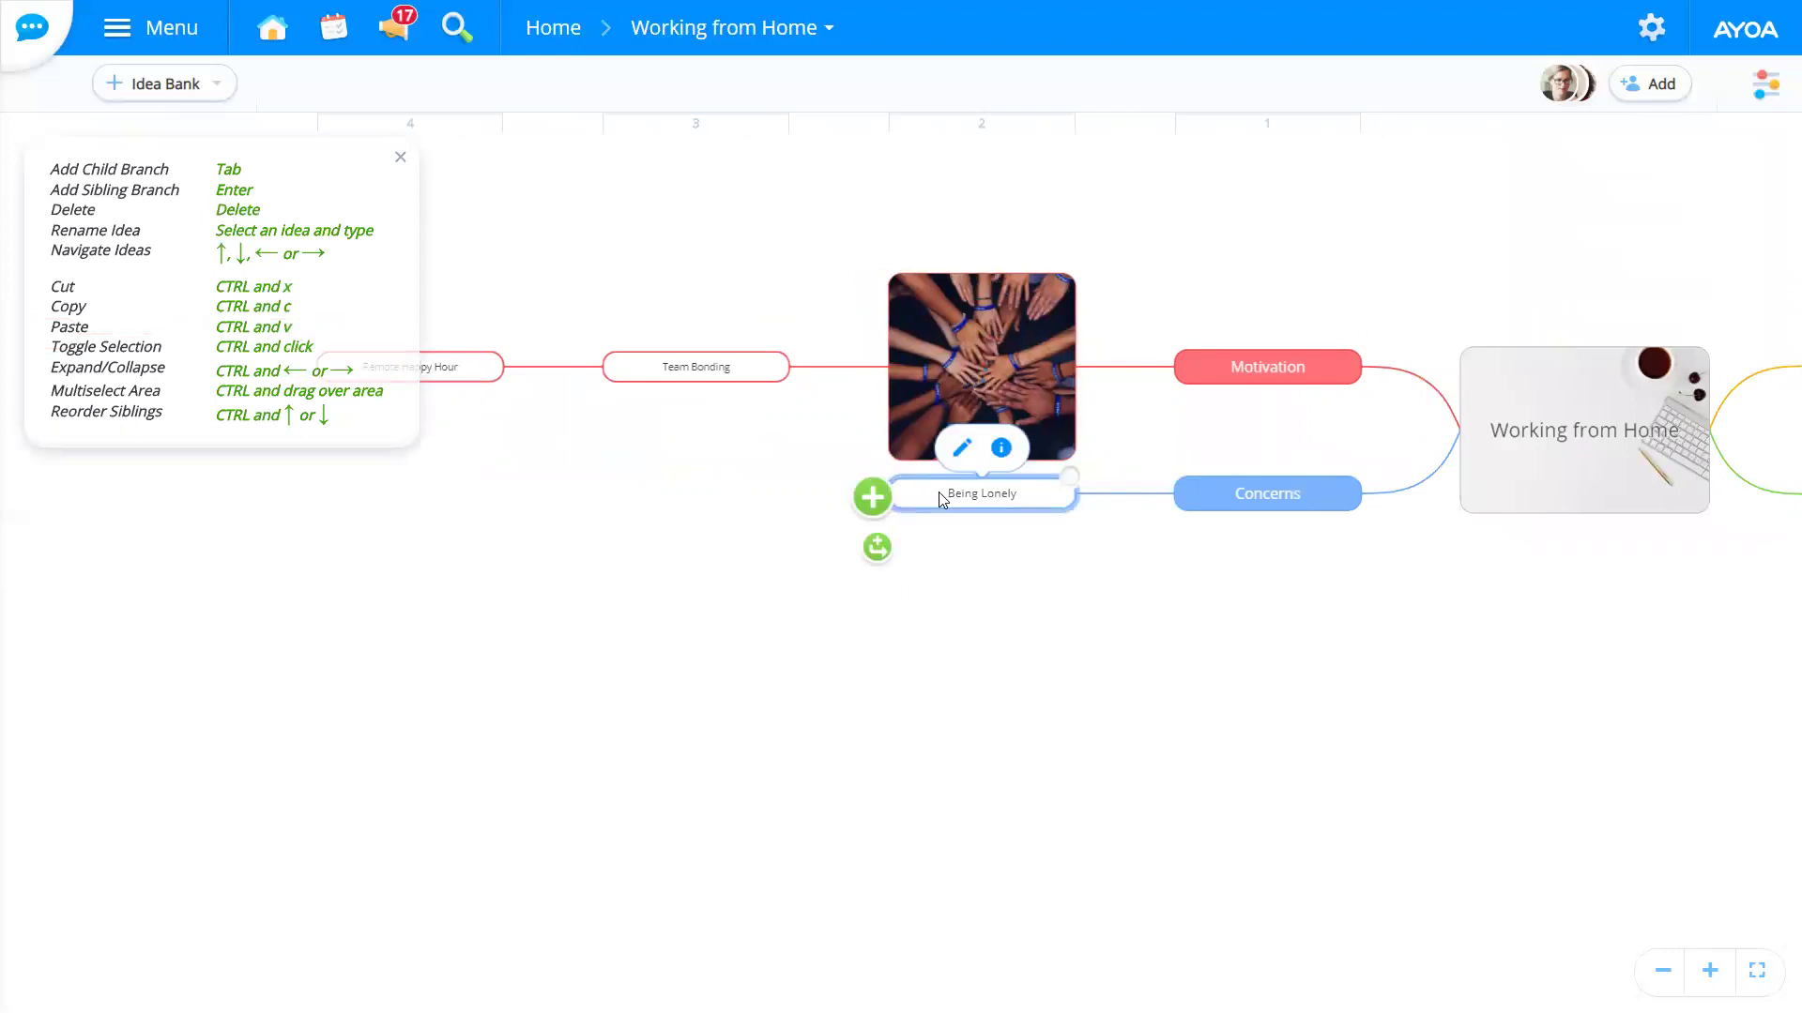
pyautogui.click(873, 498)
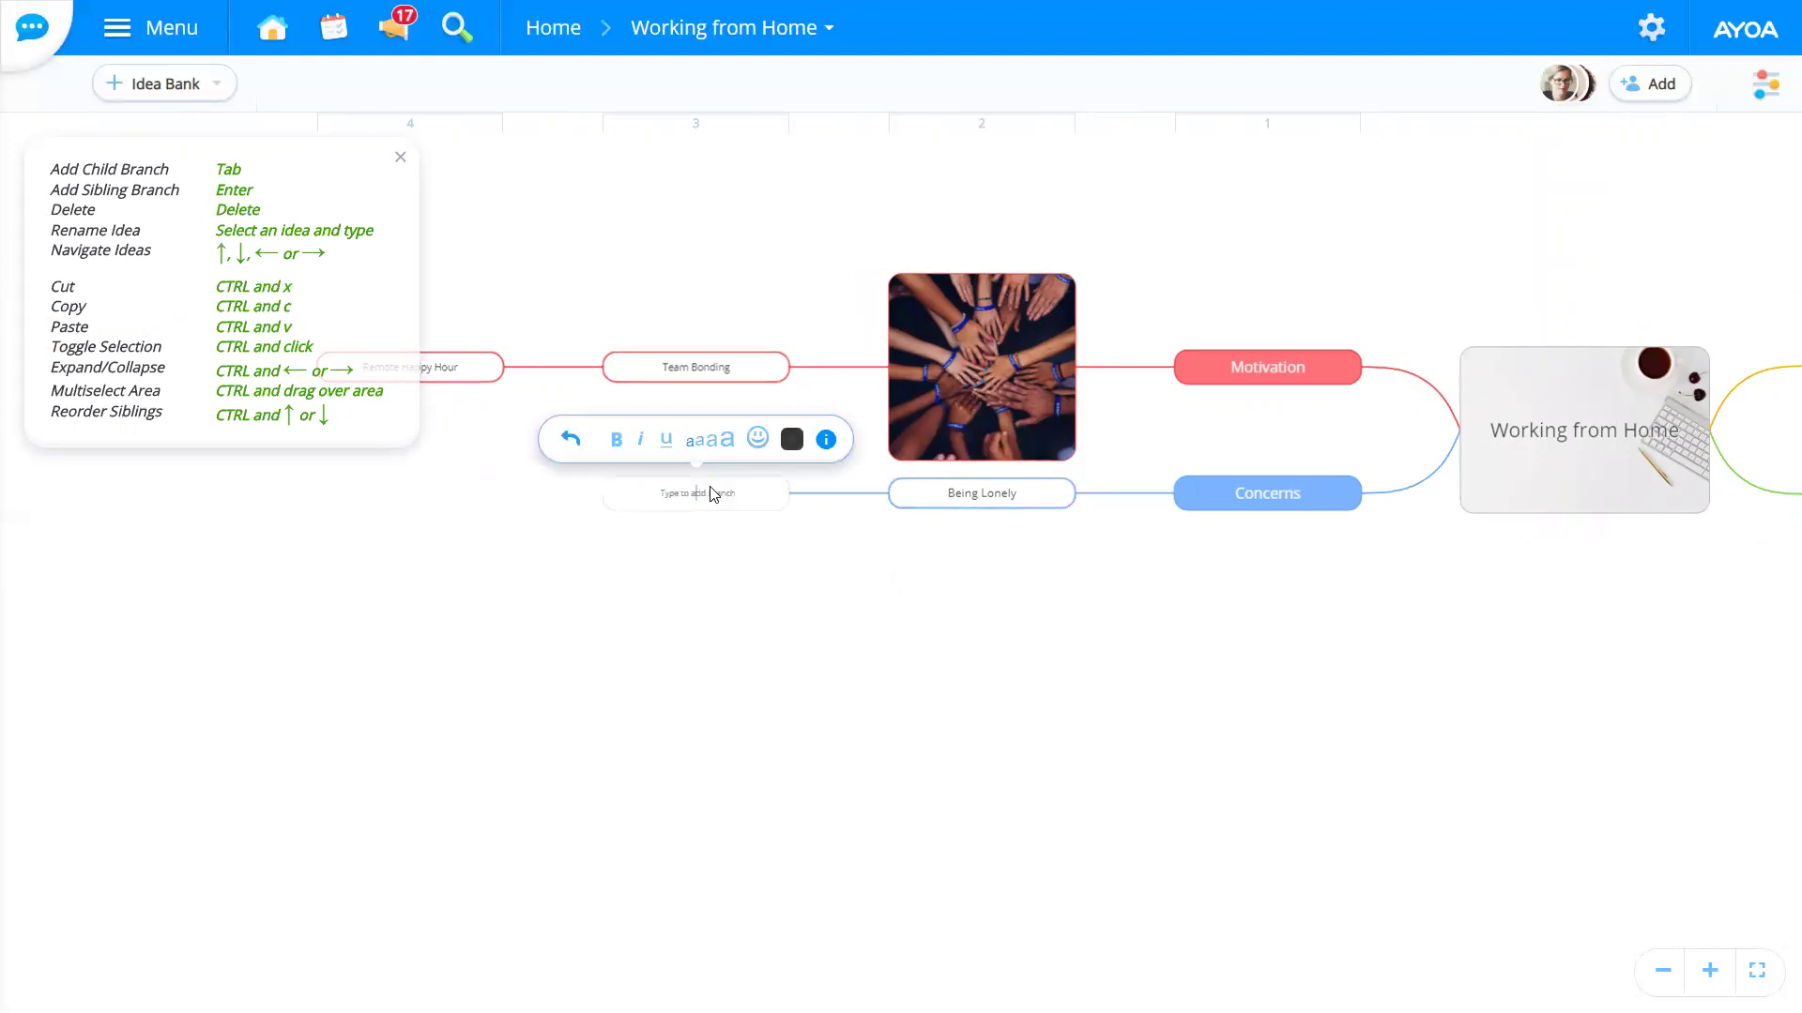
pyautogui.write('Talk to team')
pyautogui.press('Return')
pyautogui.click(778, 626)
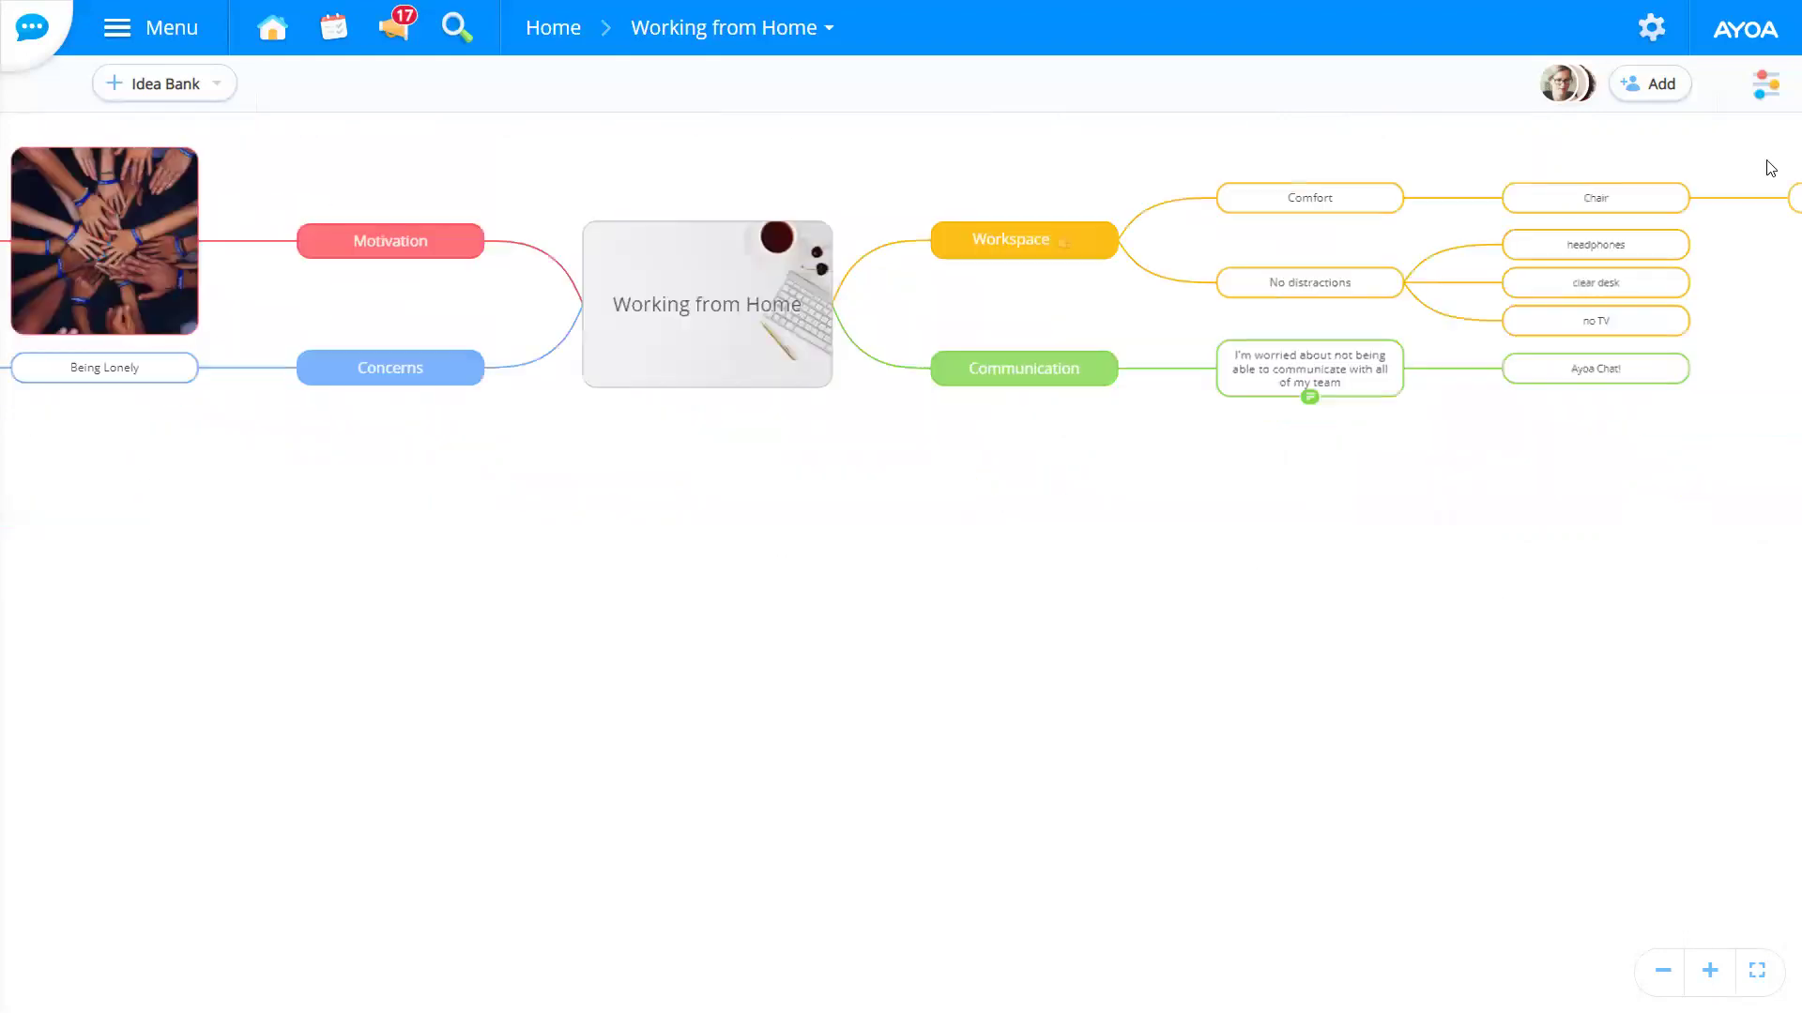
# Step: Switch the Working from Home mind map to the circular radial view
pyautogui.click(1764, 92)
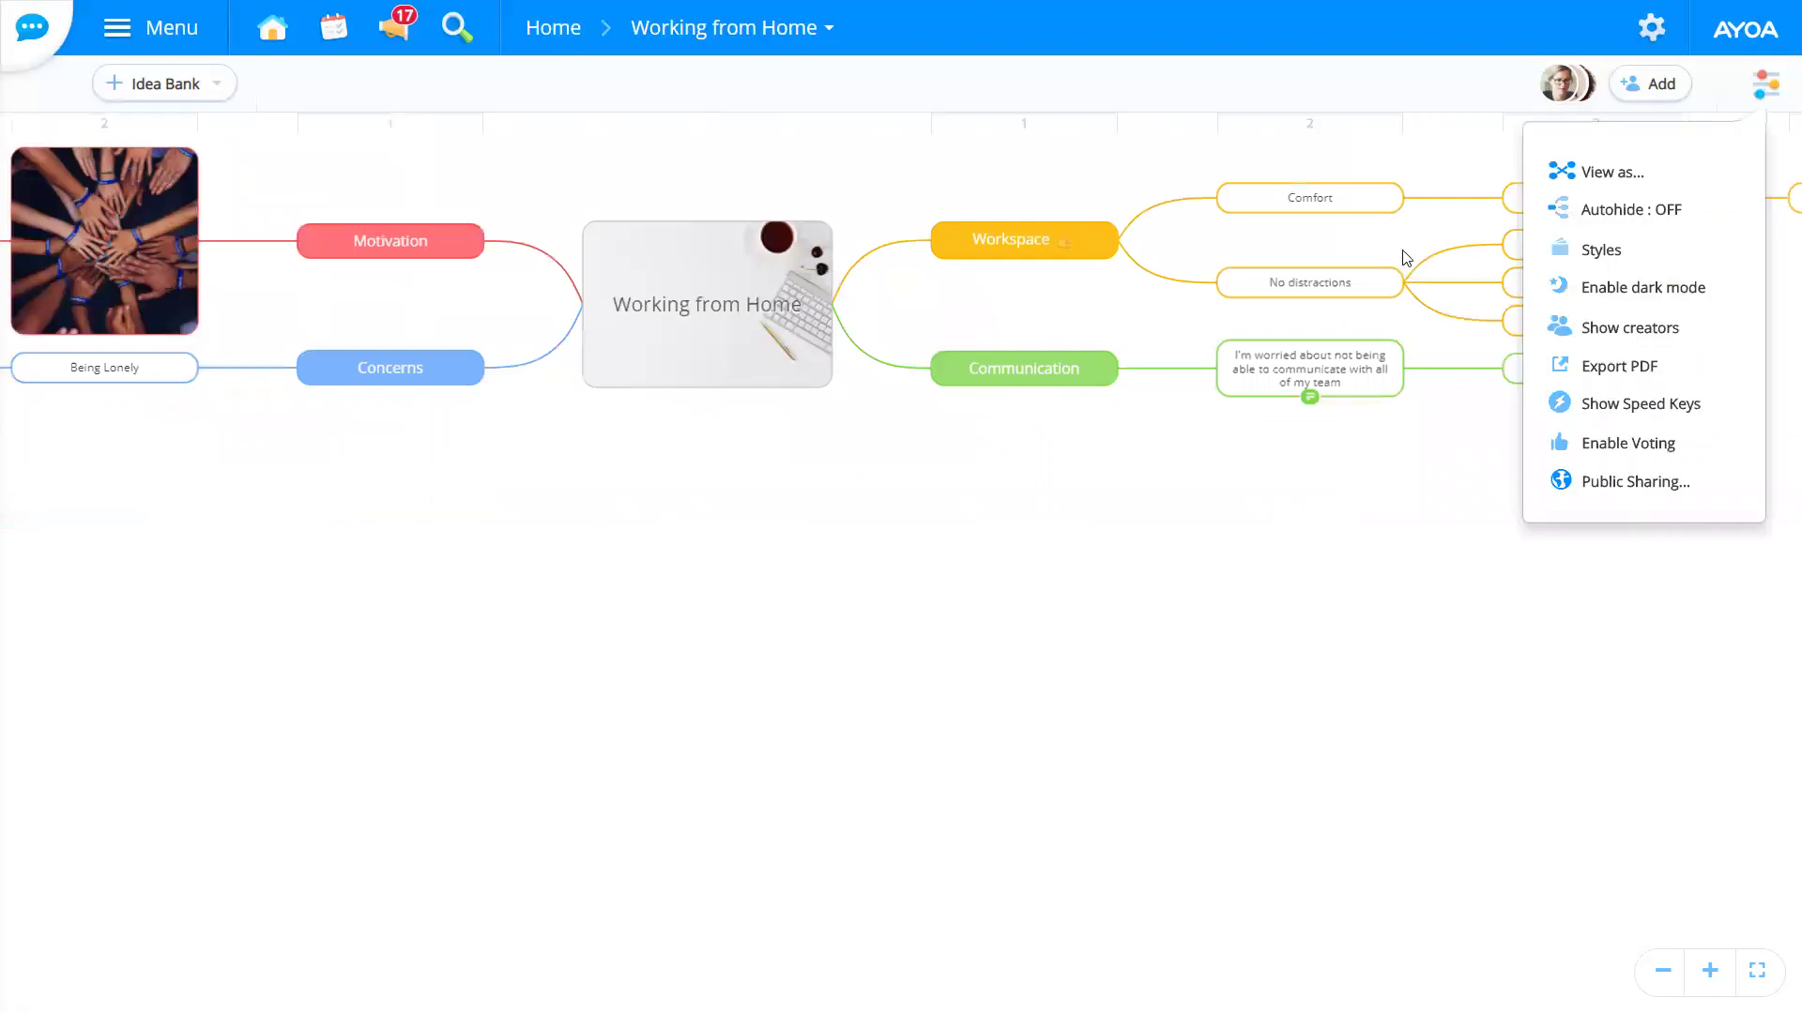
pyautogui.click(1601, 174)
pyautogui.click(1106, 502)
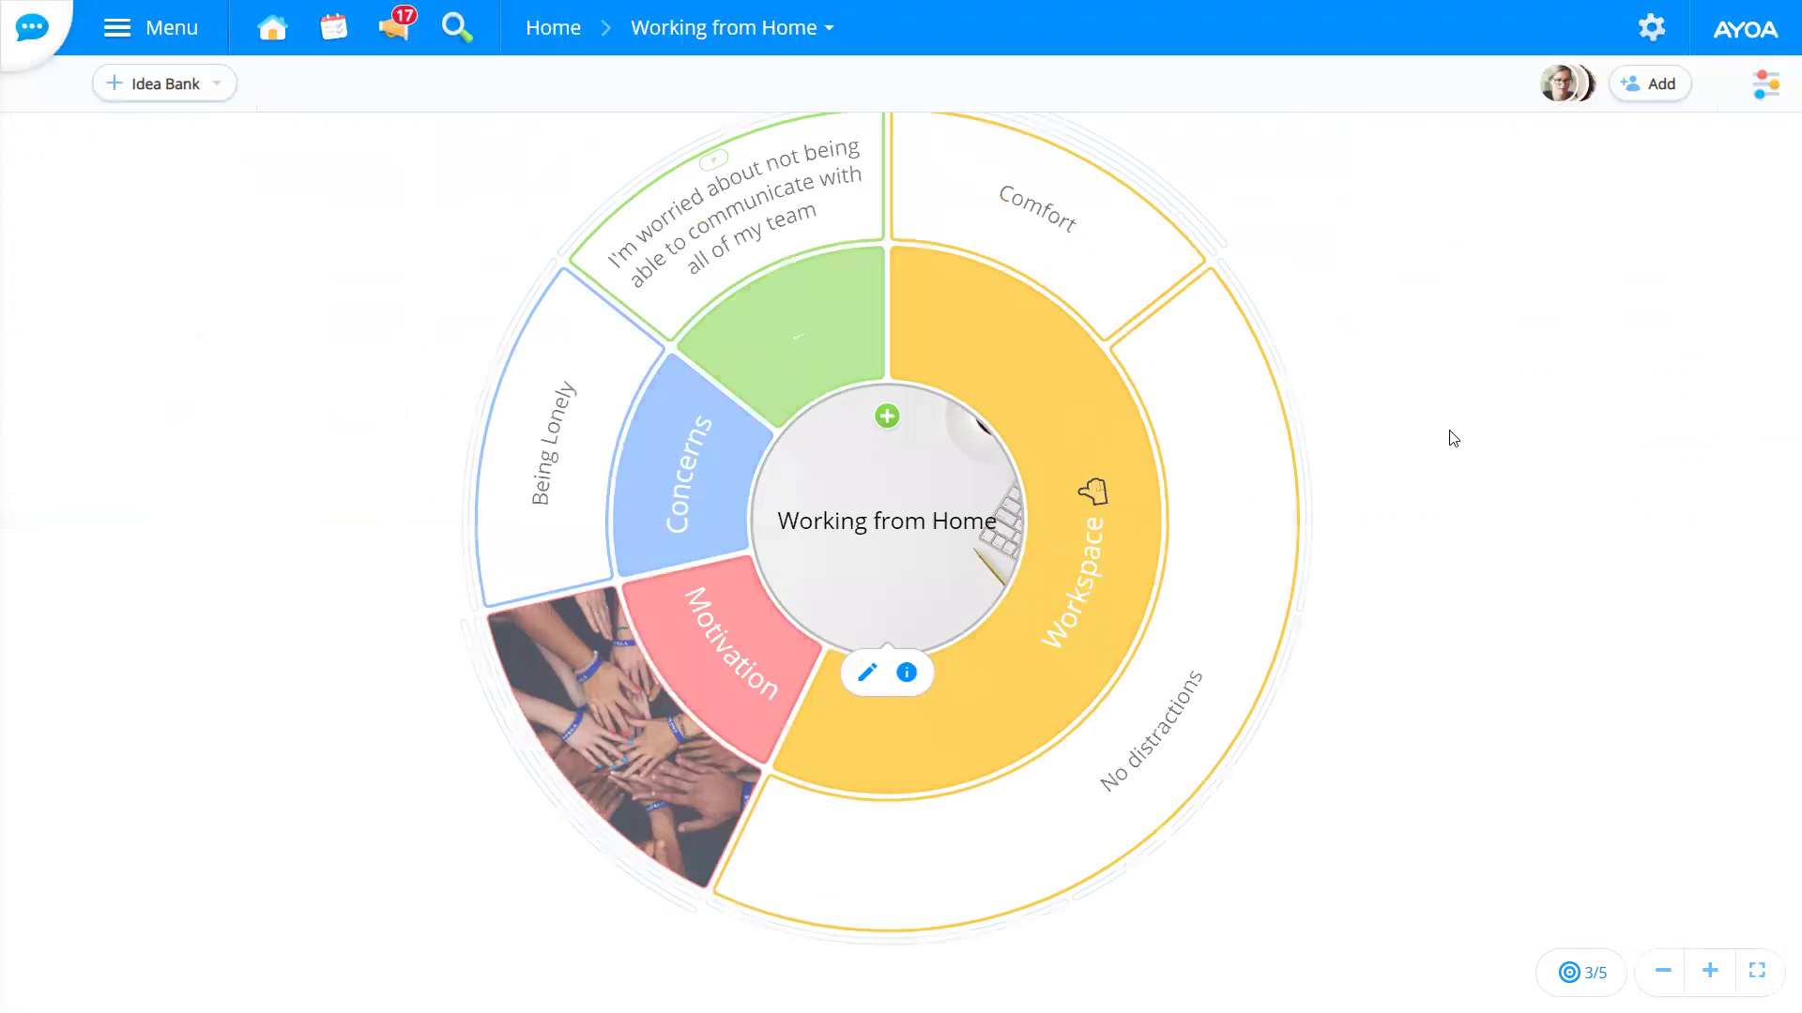
# Step: Switch the Working from Home mind map to the Organic Map view
pyautogui.click(1765, 90)
pyautogui.click(1624, 177)
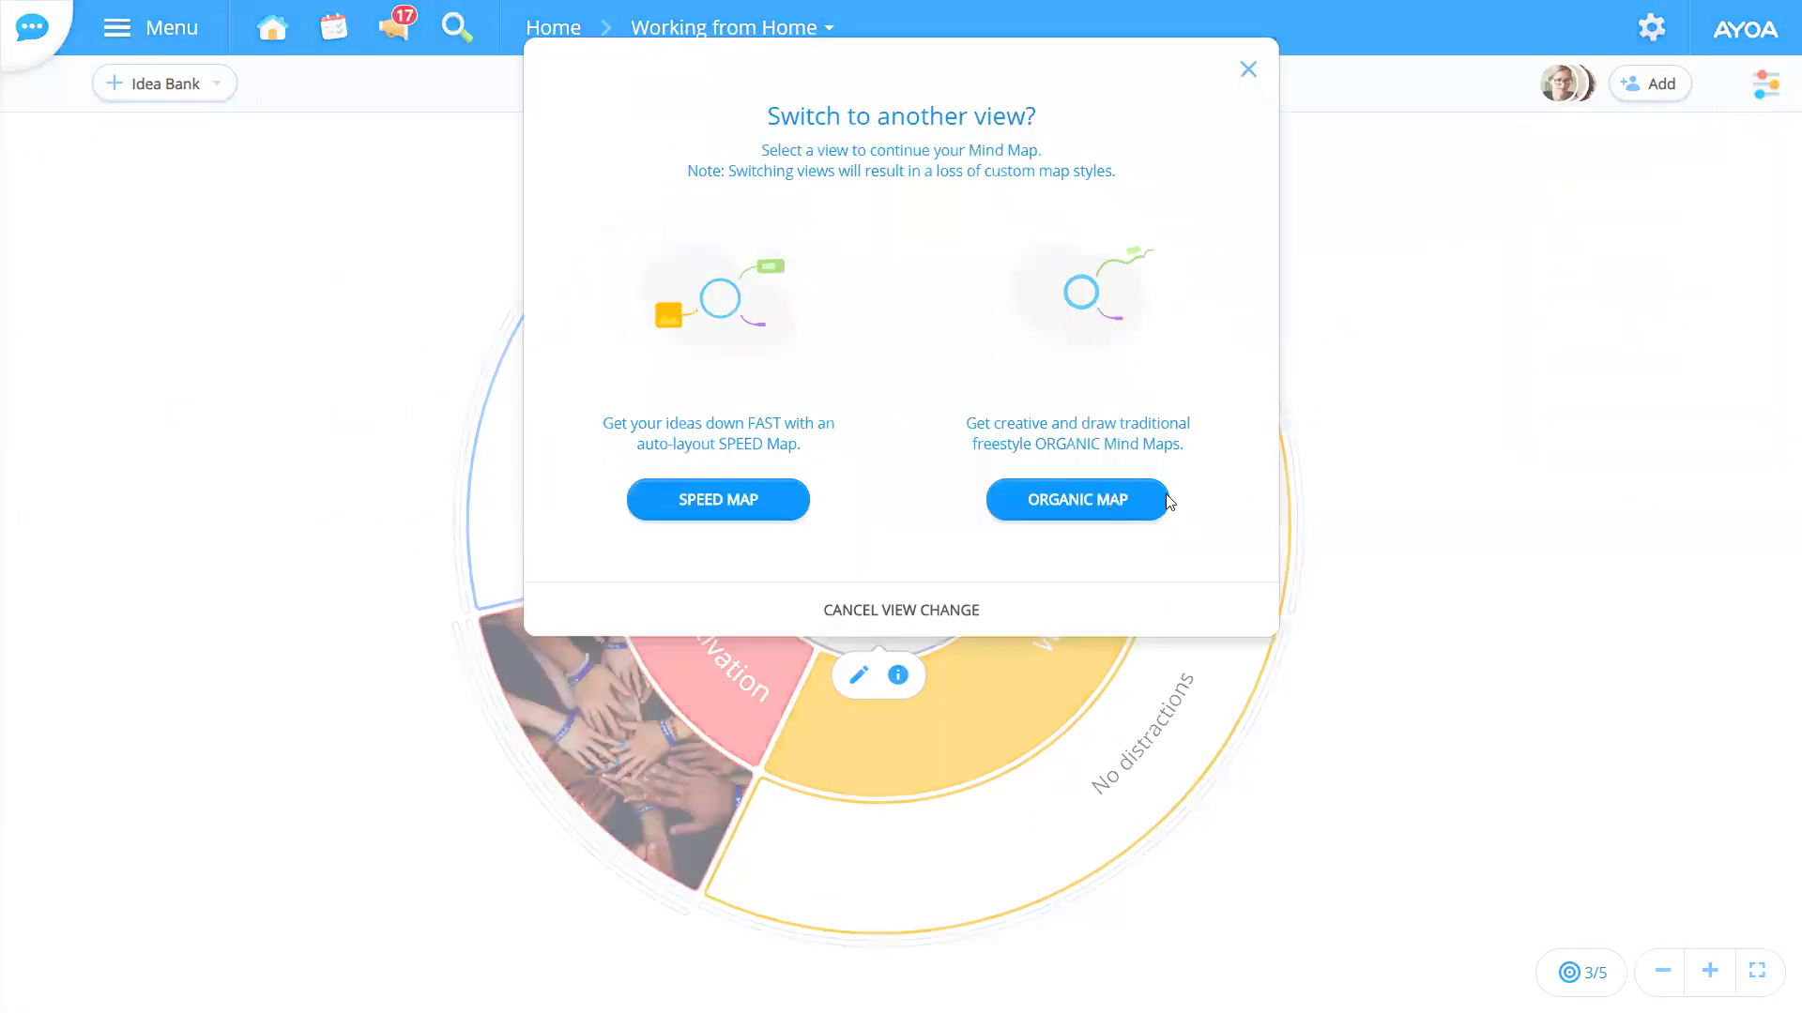
pyautogui.click(1109, 499)
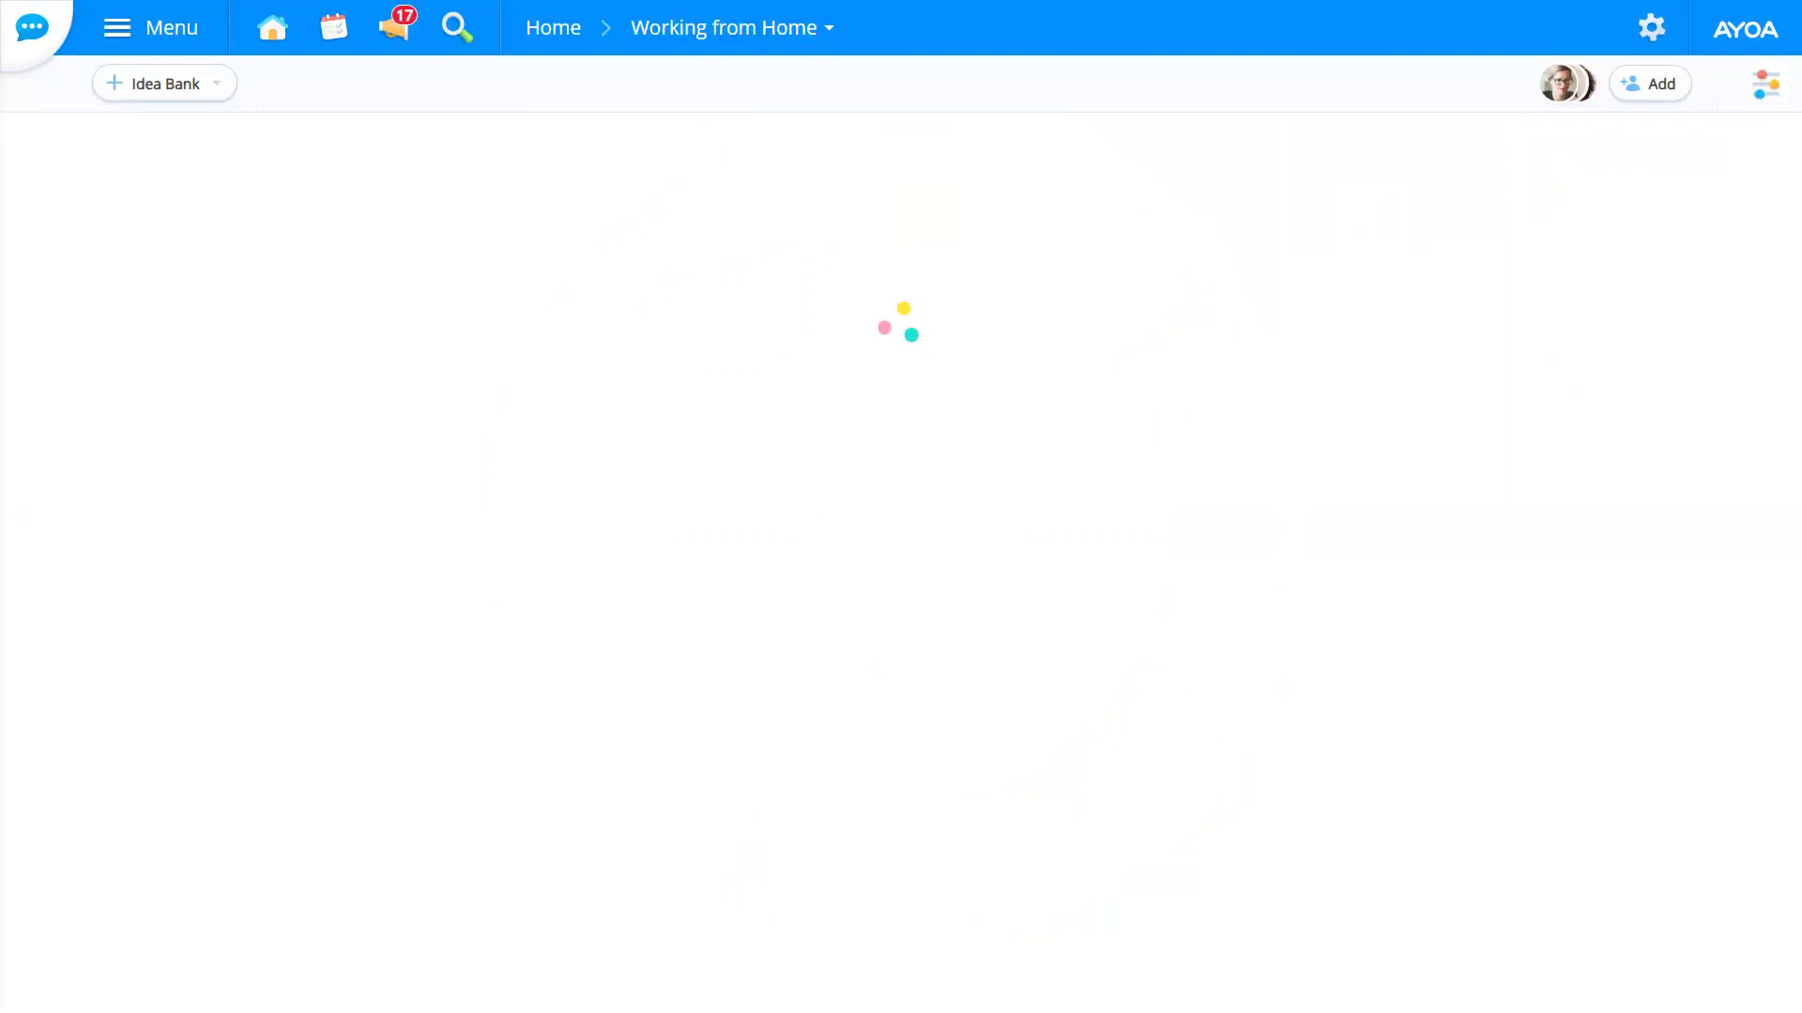
pyautogui.click(1764, 85)
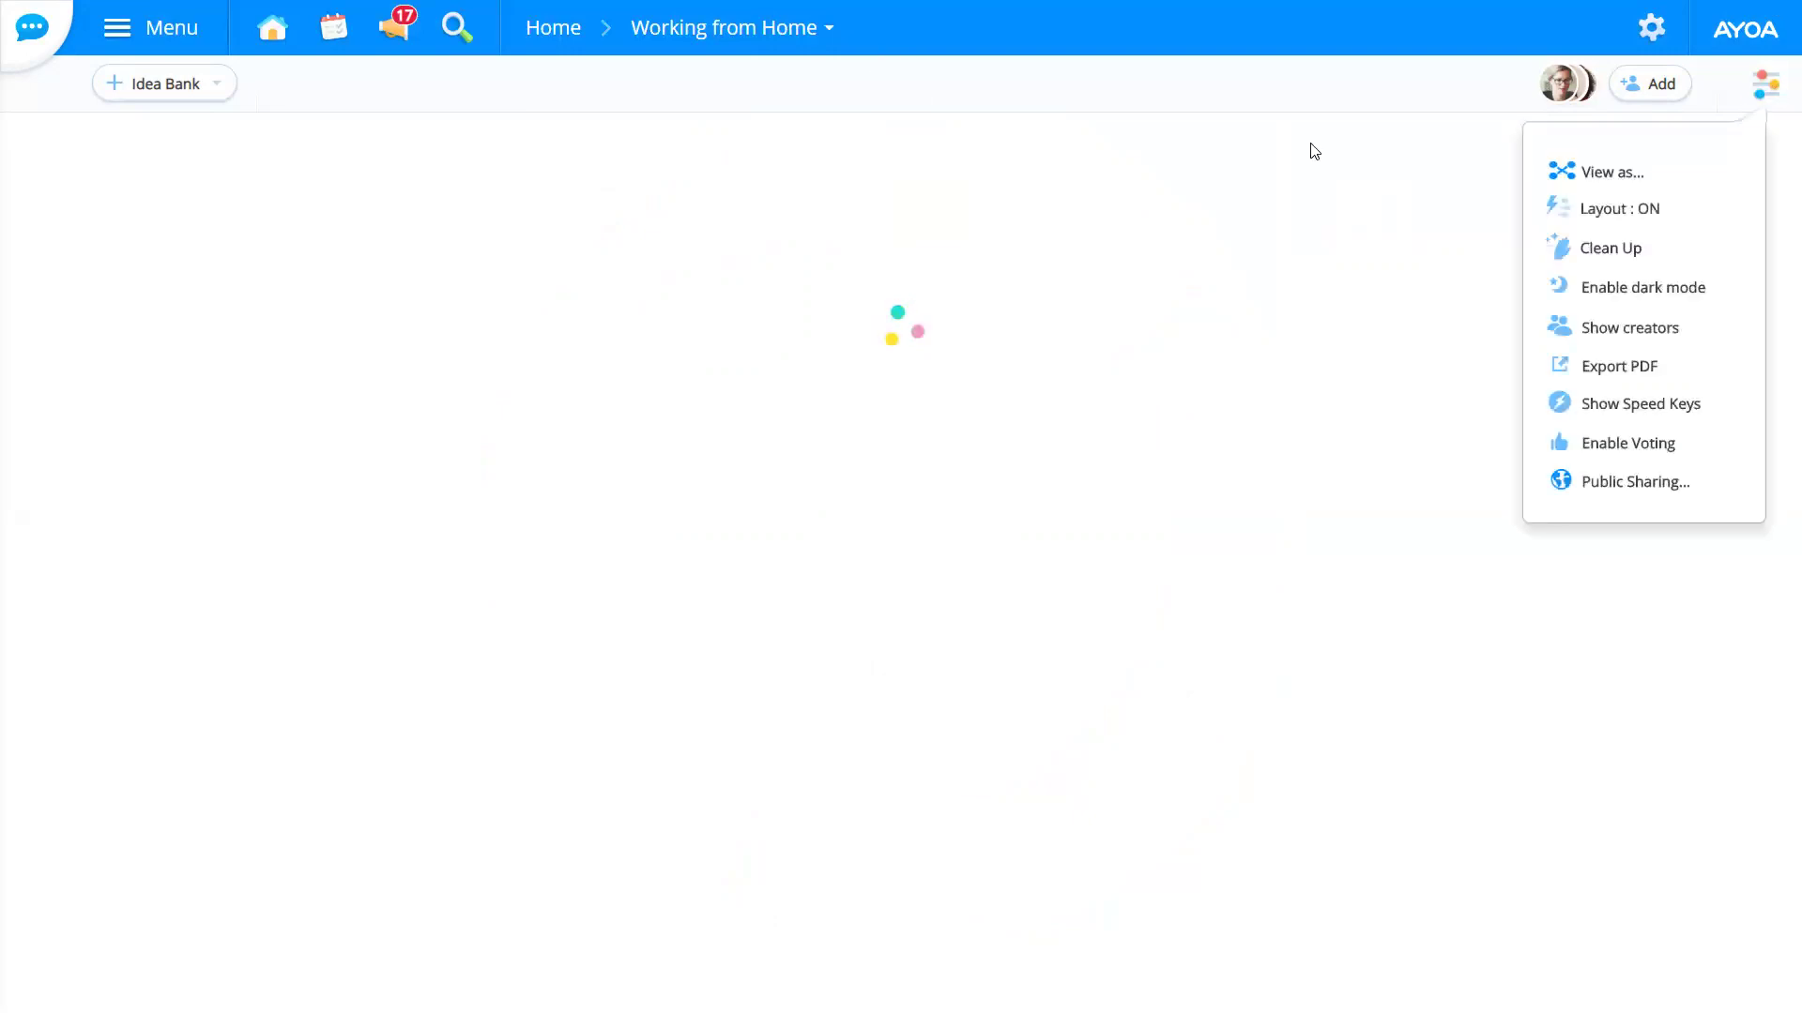
pyautogui.click(1586, 32)
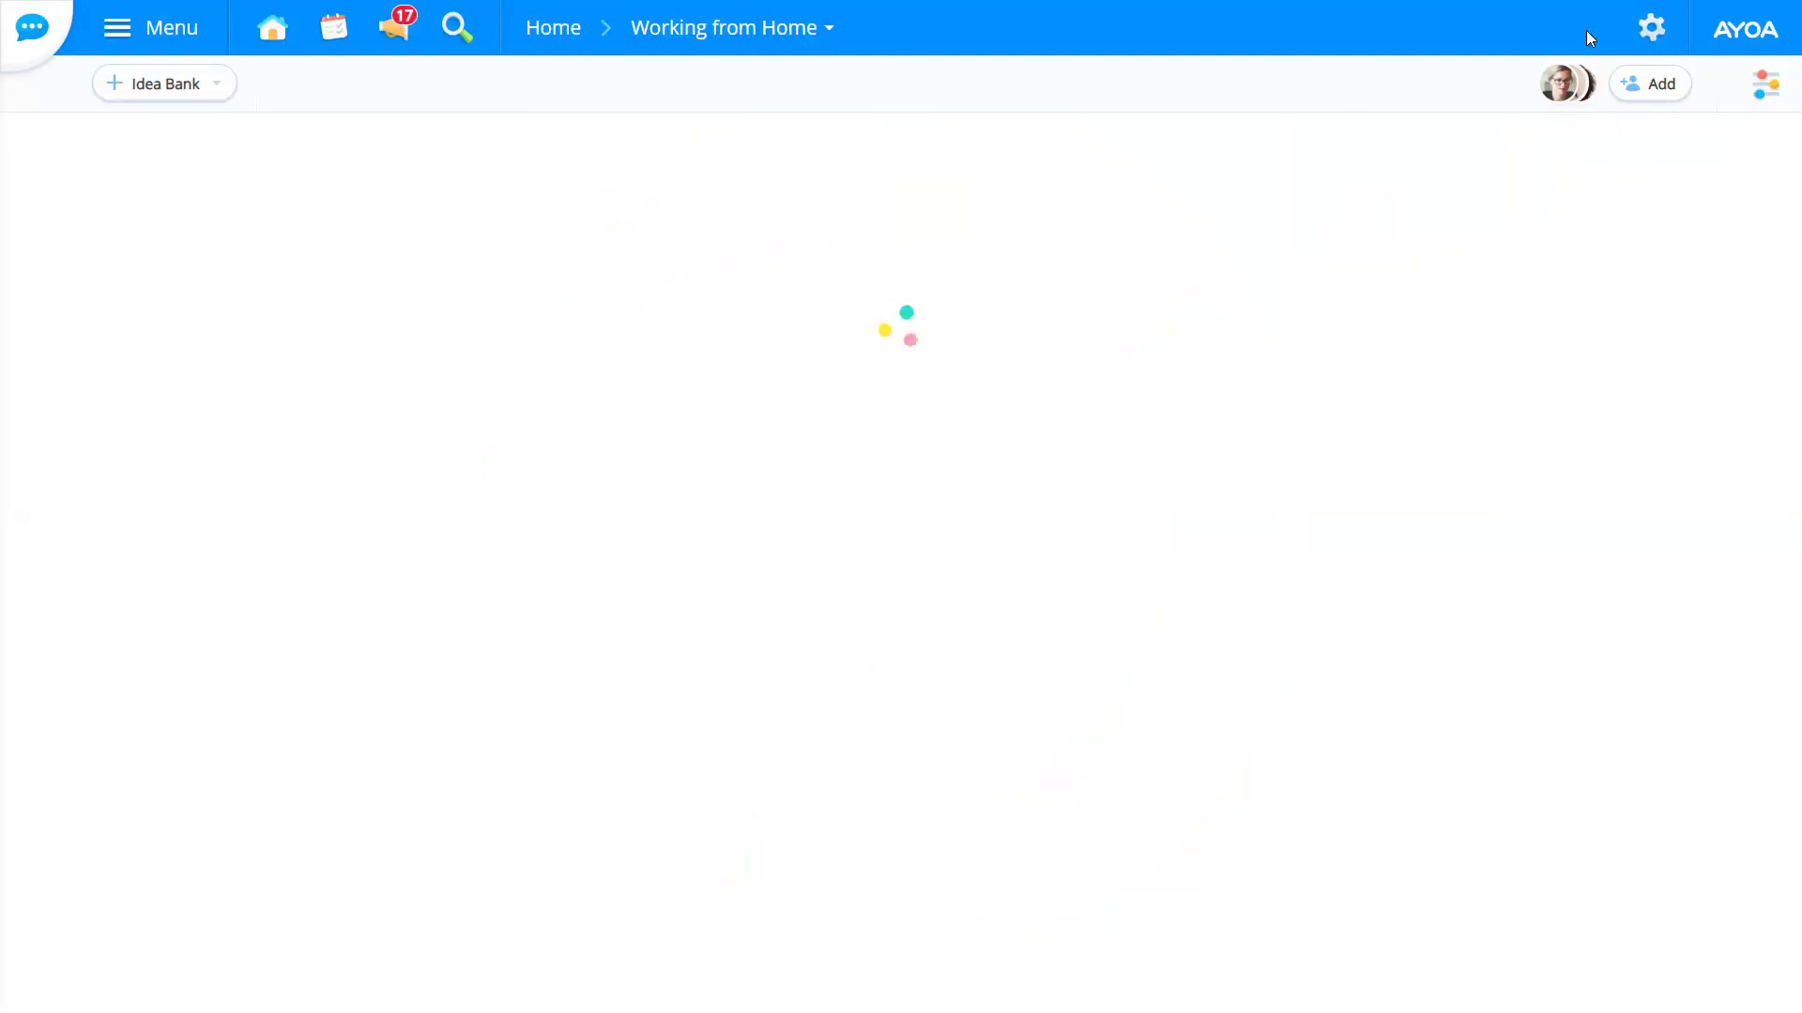
pyautogui.click(1761, 87)
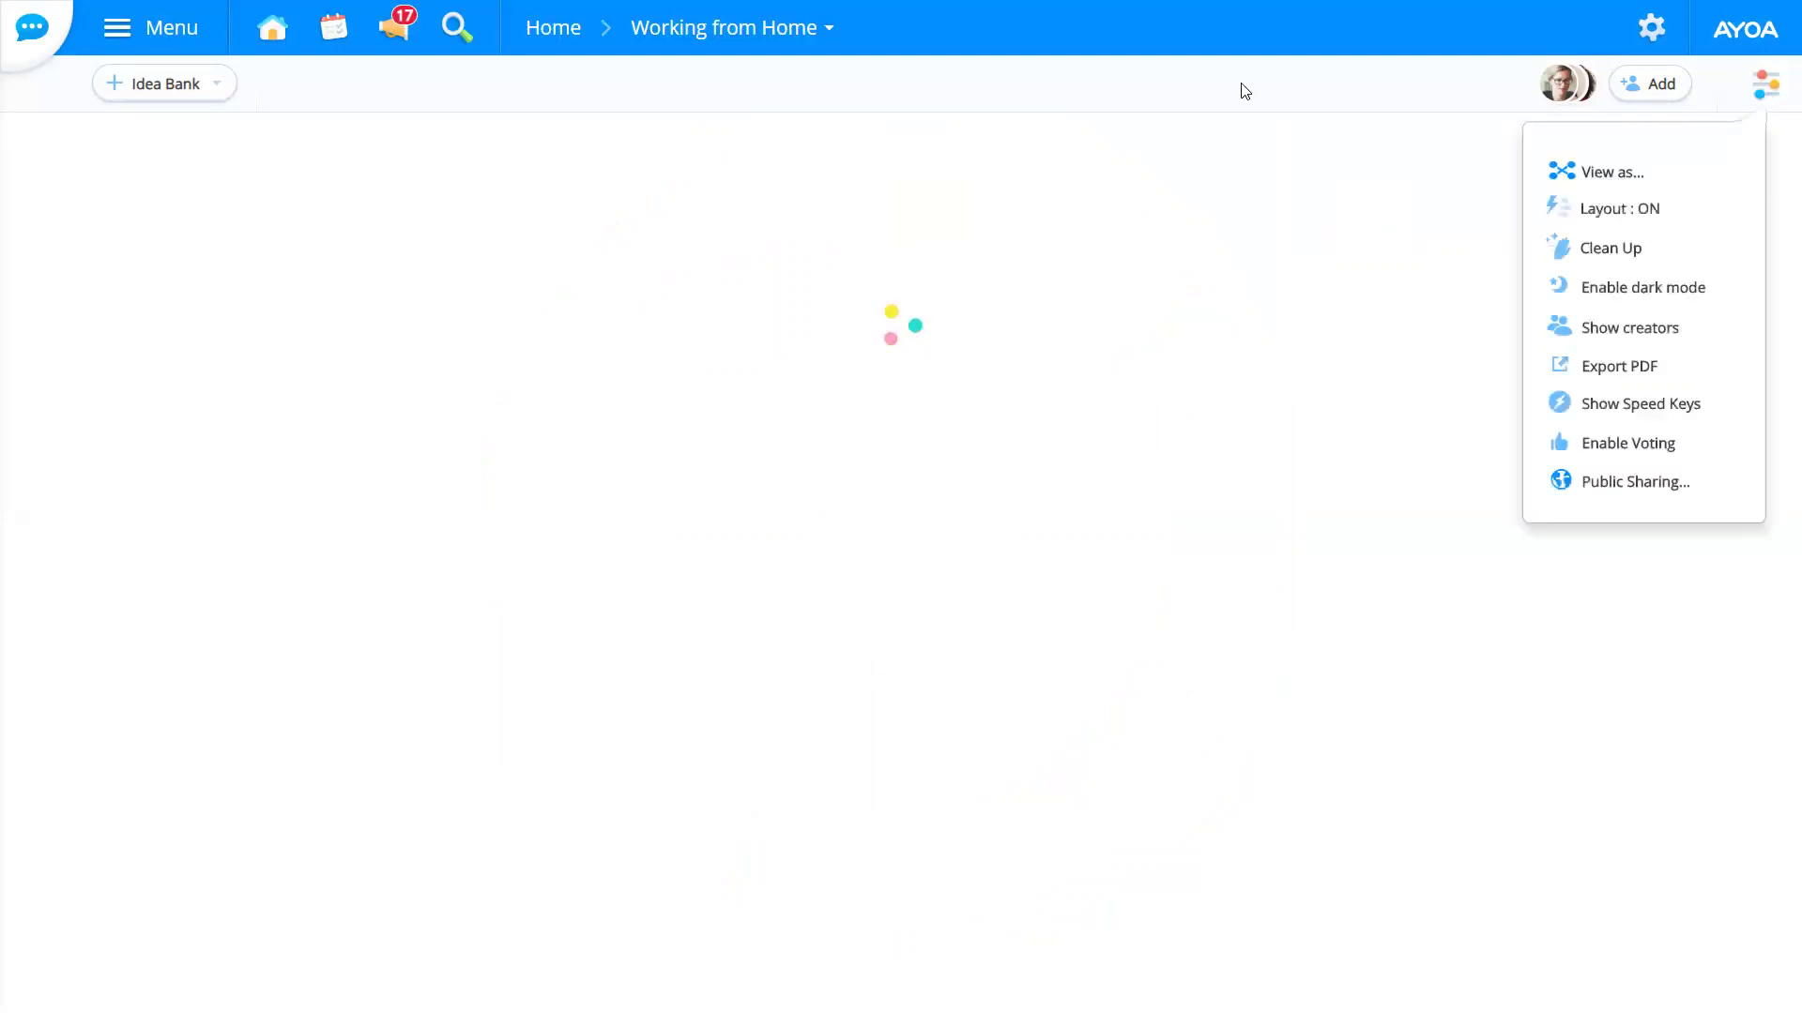
pyautogui.click(1492, 81)
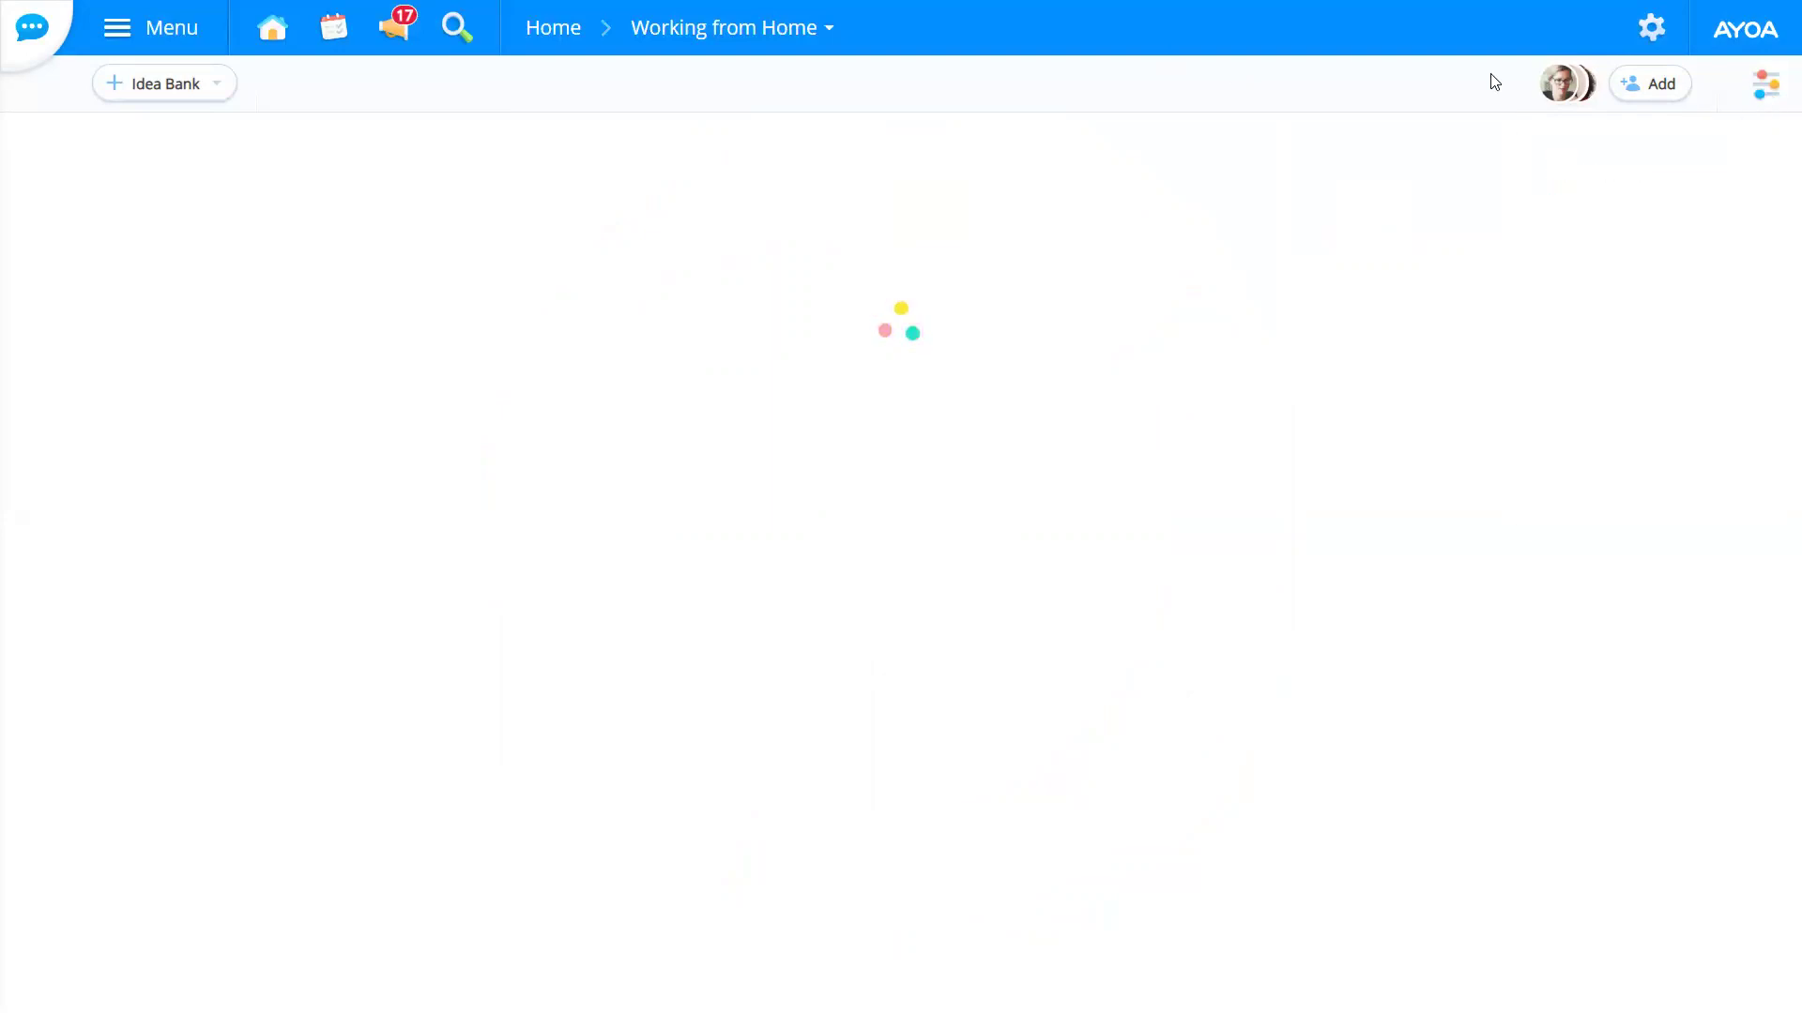
# Step: Export the Working from Home mind map as a PDF image
pyautogui.click(1764, 85)
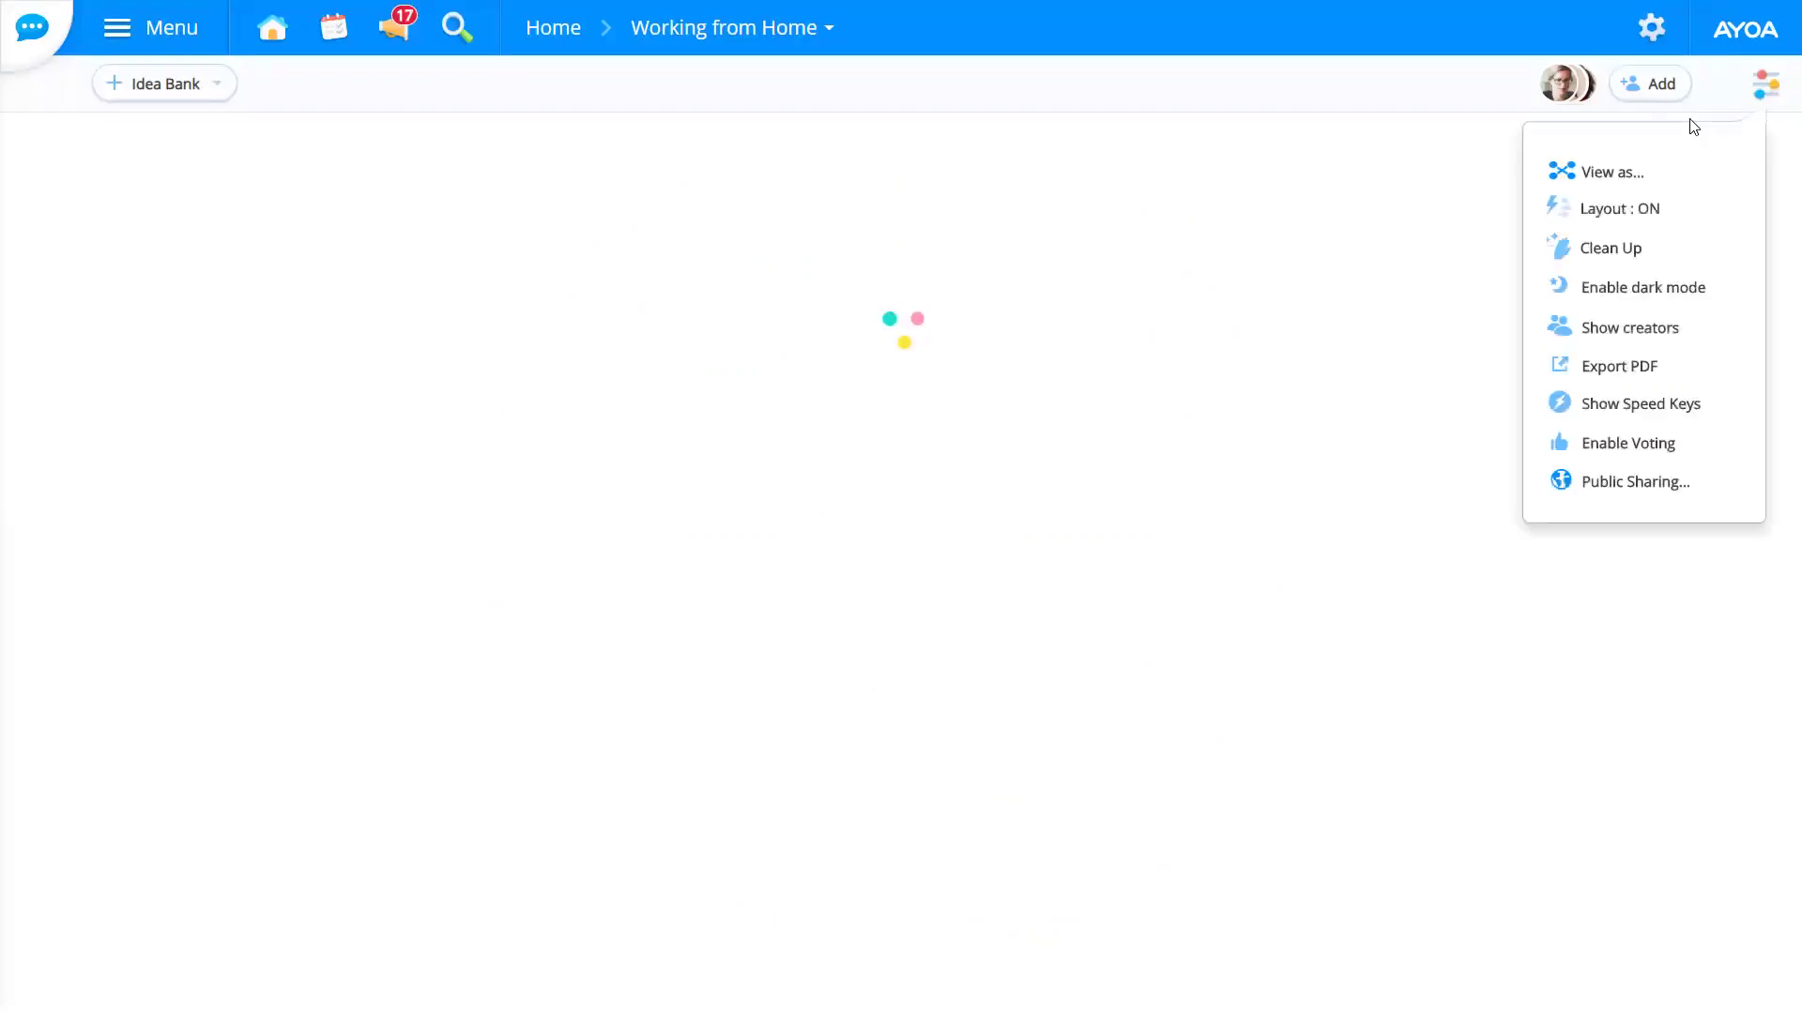
pyautogui.click(1612, 368)
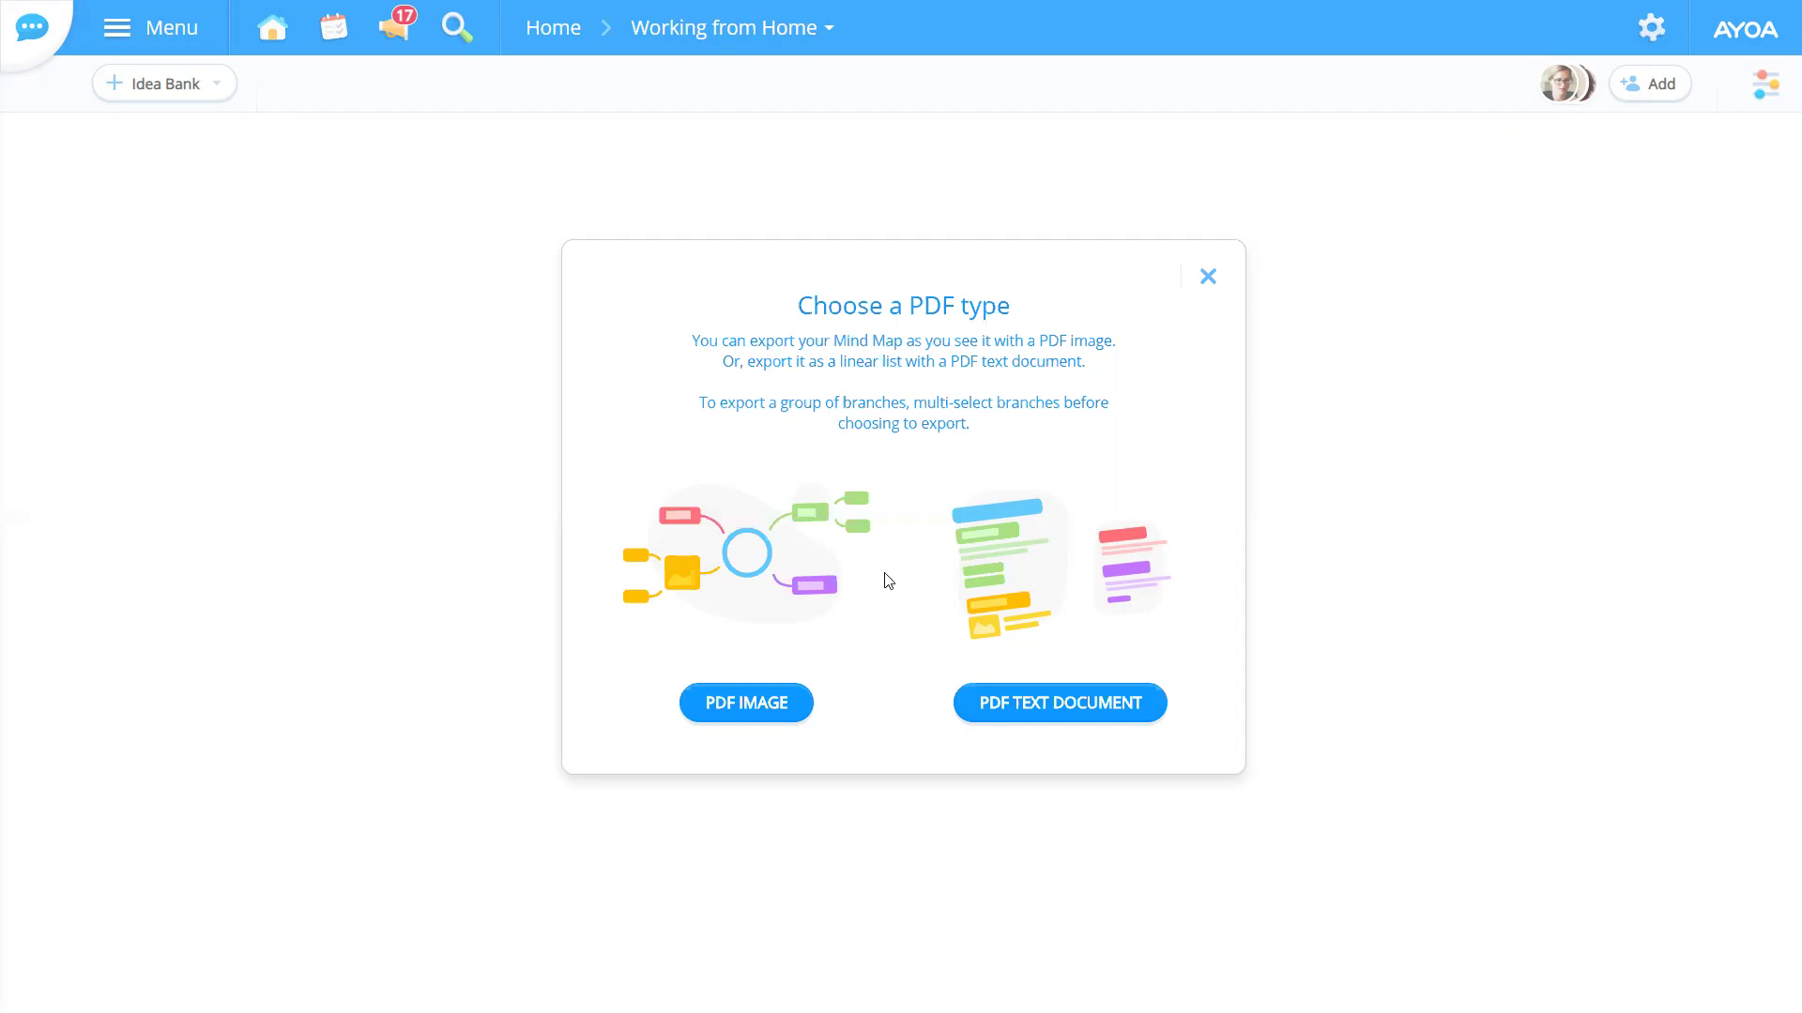
pyautogui.click(775, 704)
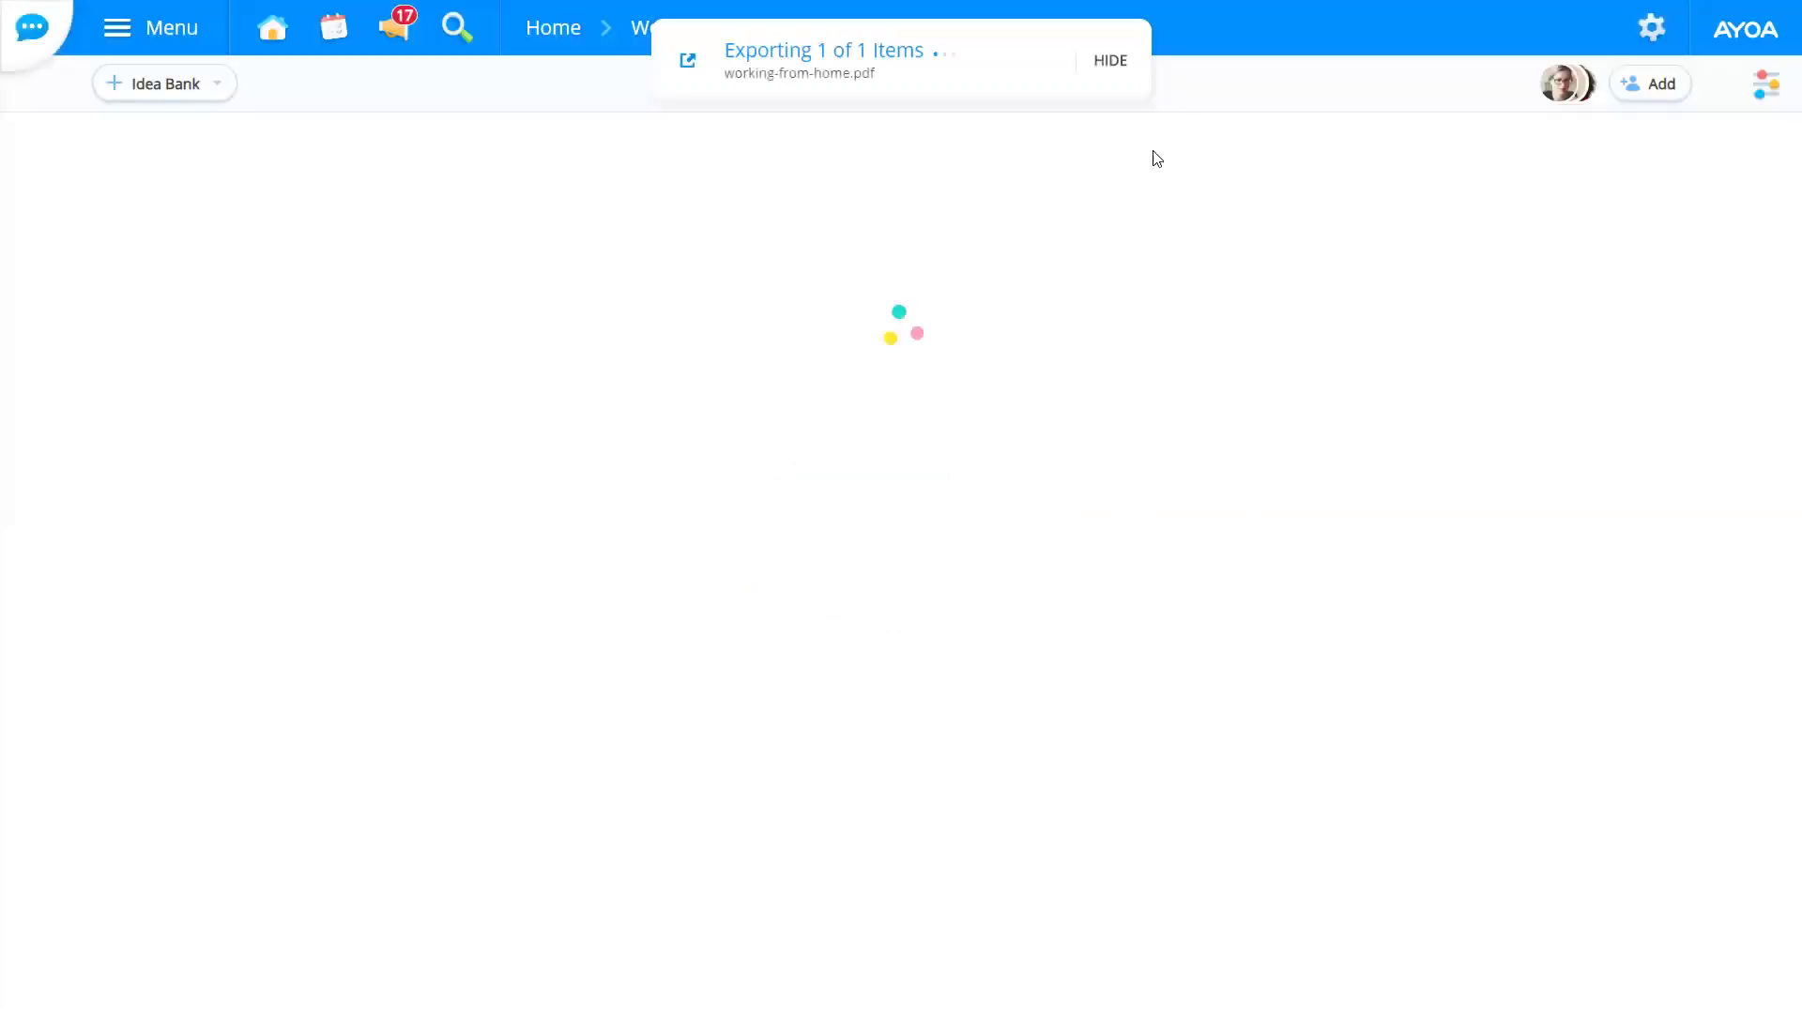
# Step: Exit full screen and reload the page so the Working from Home map loads
pyautogui.click(906, 84)
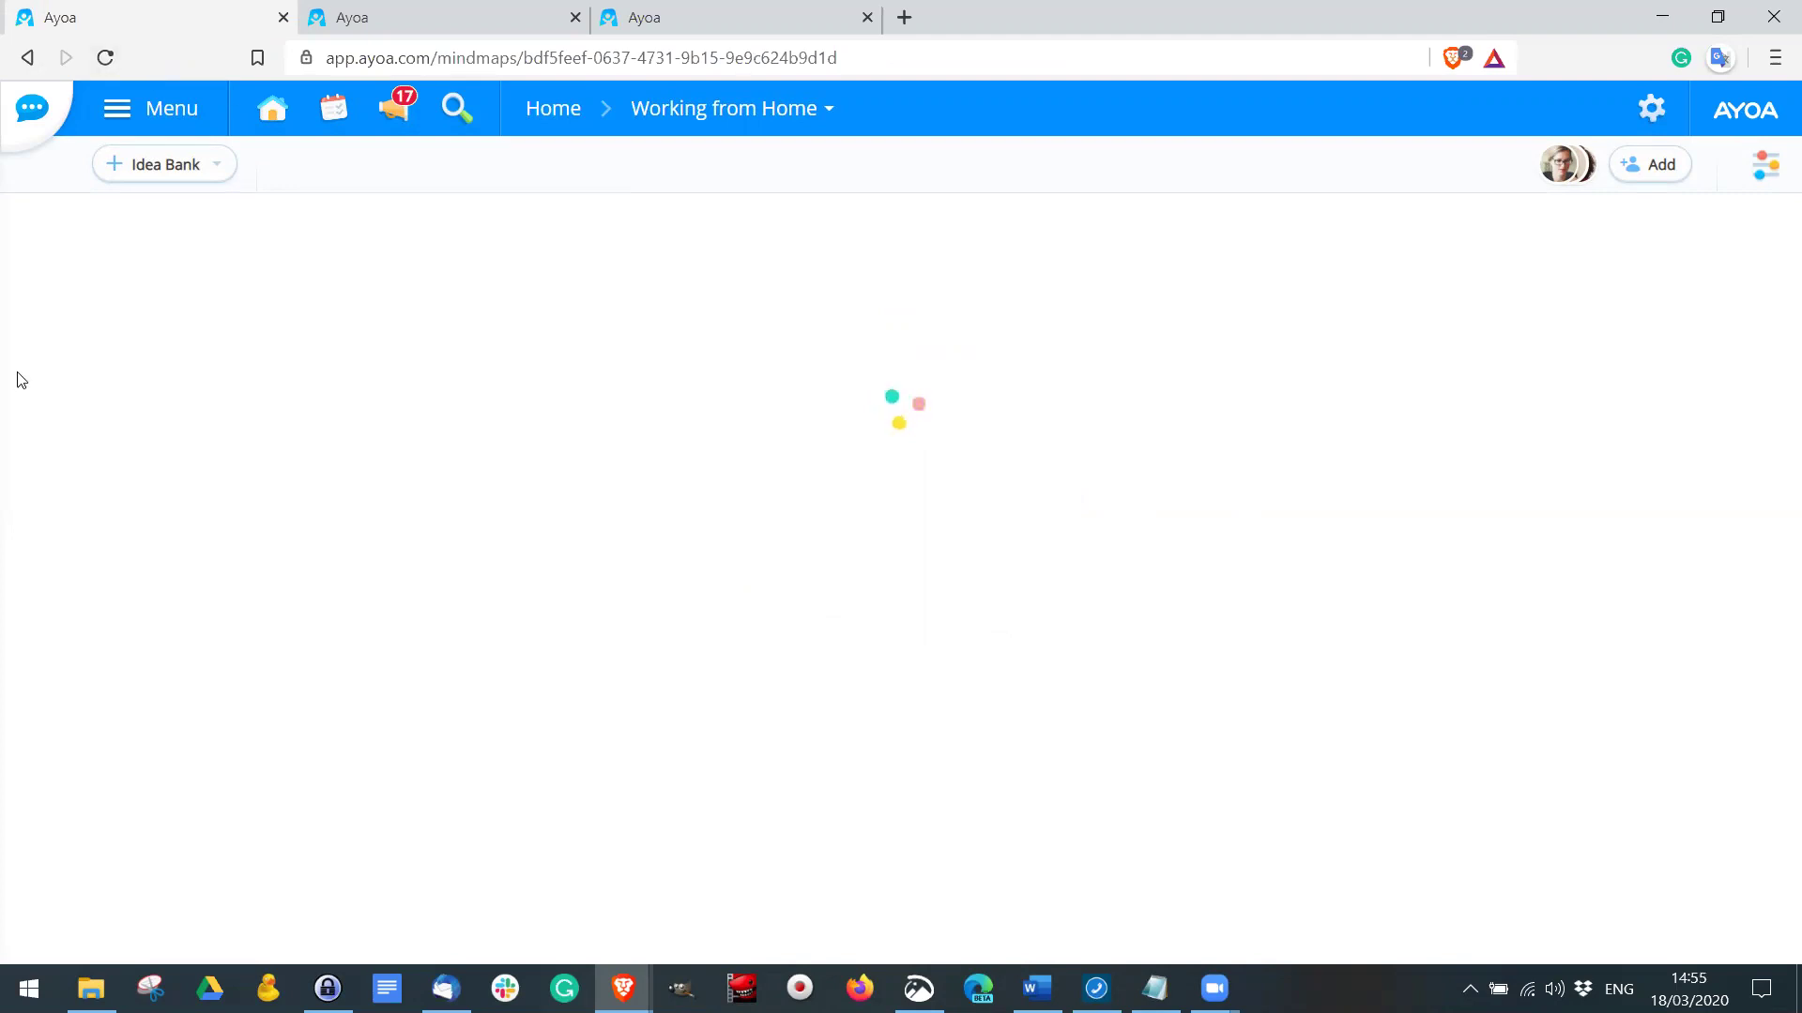
pyautogui.click(106, 57)
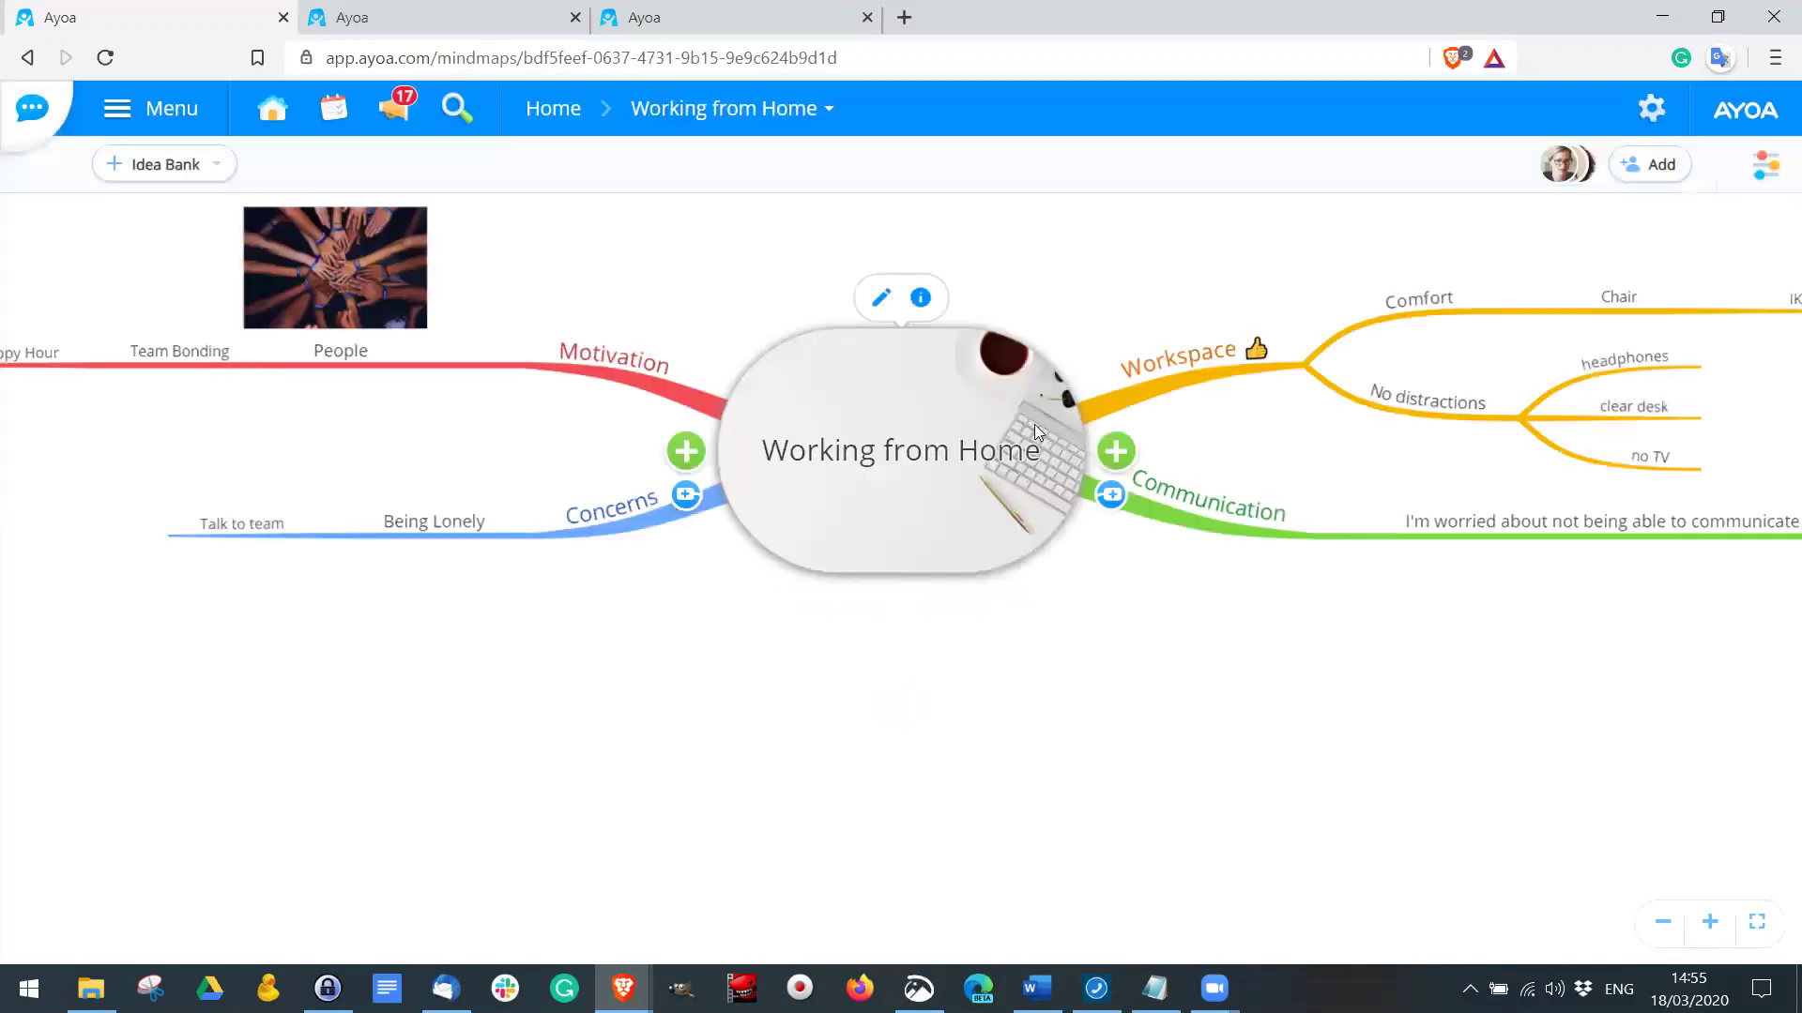
# Step: Enable public sharing for the Working from Home mind map
pyautogui.click(1764, 167)
pyautogui.click(1628, 568)
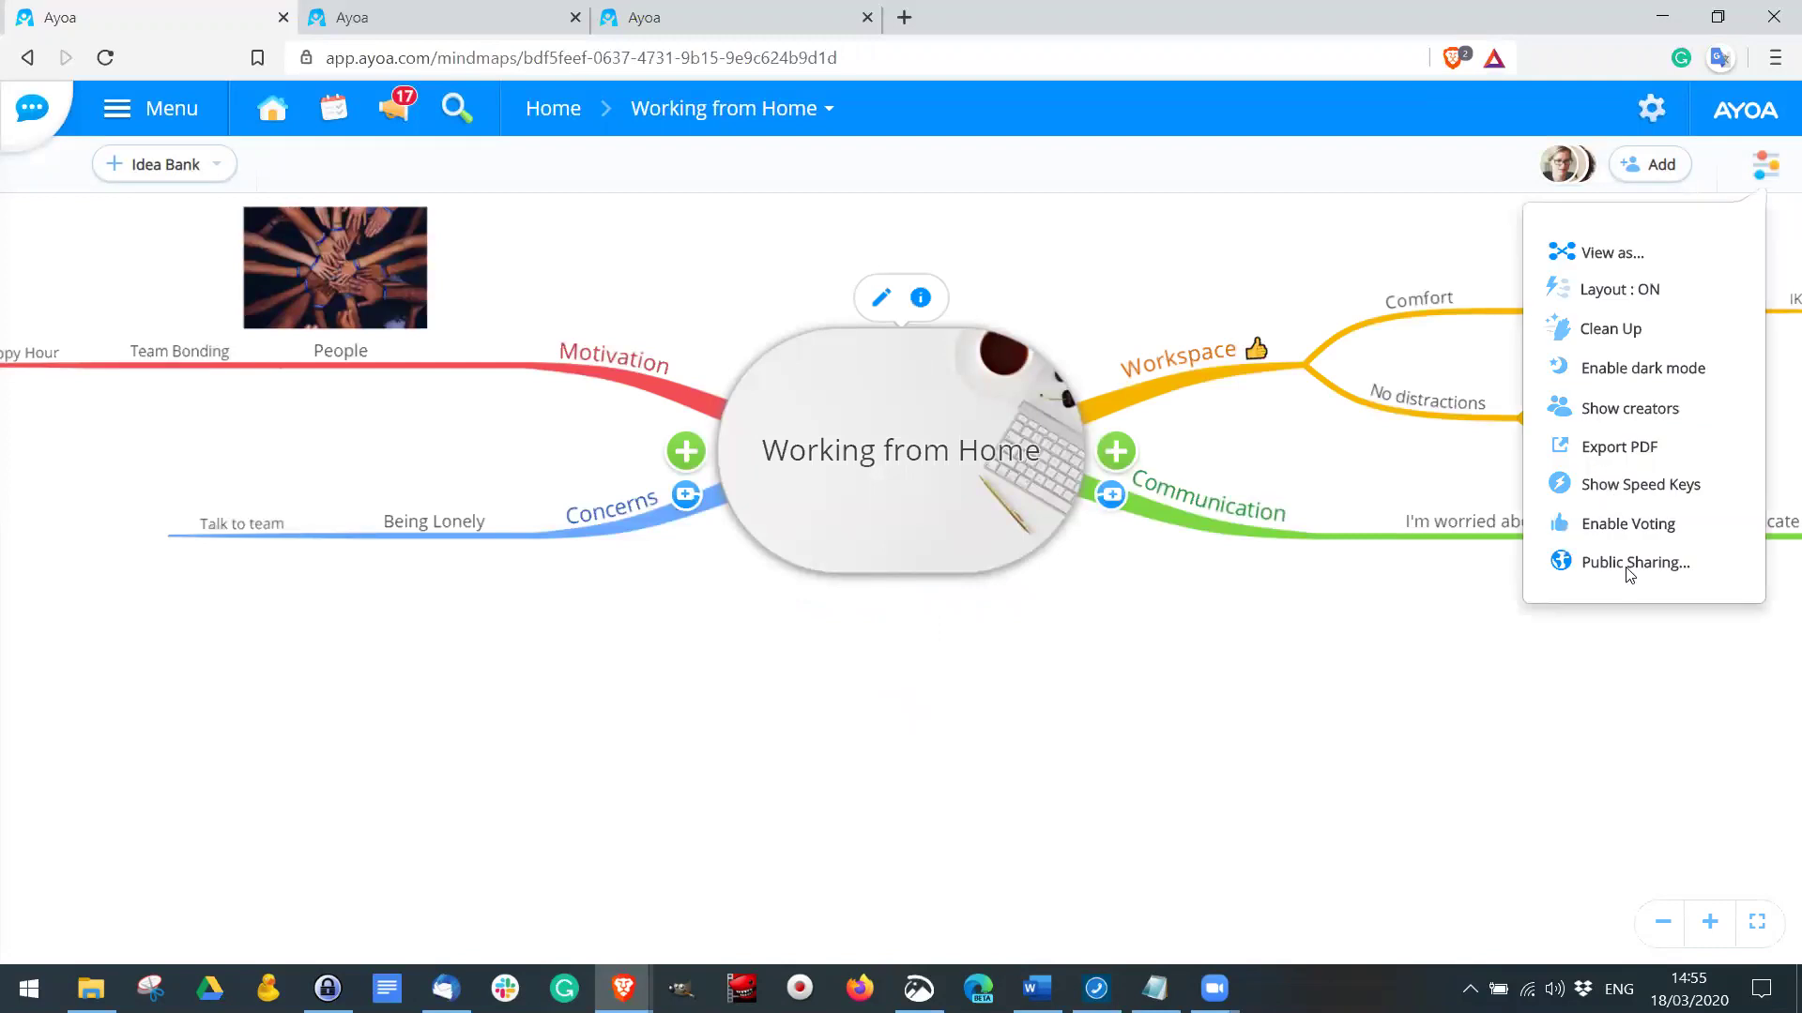
pyautogui.click(808, 226)
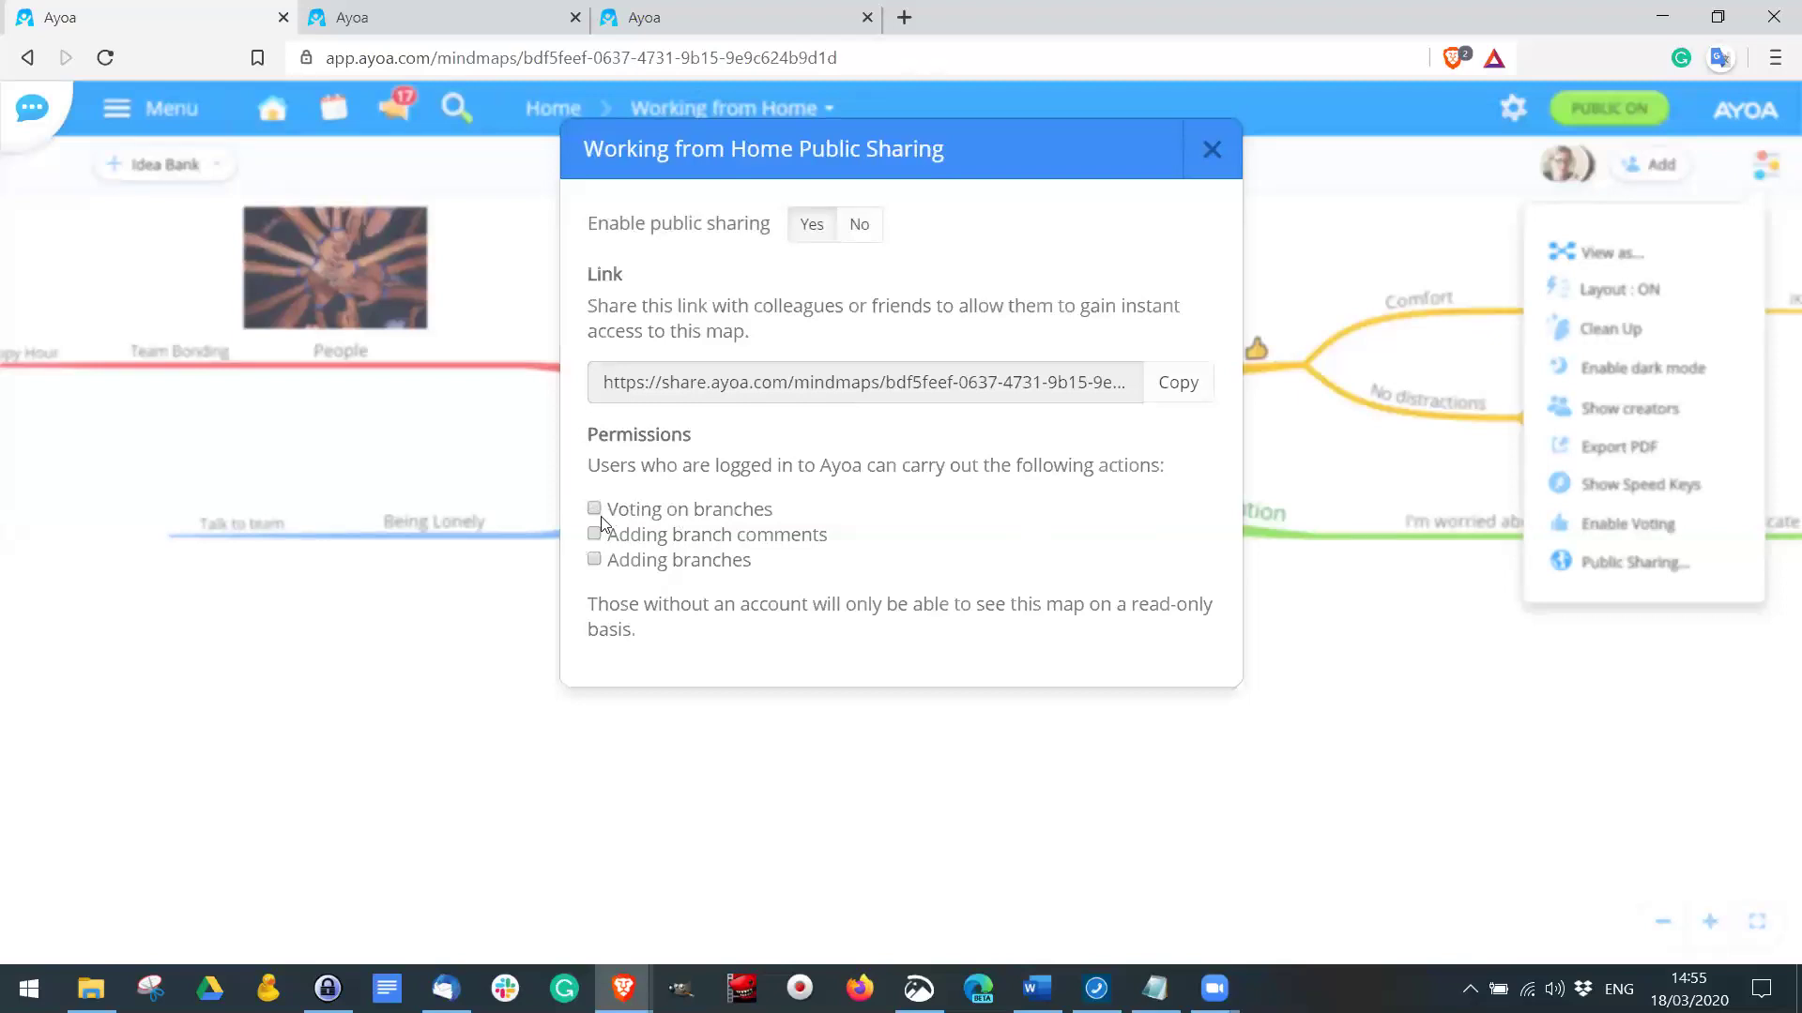
# Step: Set the shared map's permissions for voting on branches, adding branch comments and adding branches, and close the sharing settings
pyautogui.click(595, 560)
pyautogui.click(594, 535)
pyautogui.click(595, 510)
pyautogui.click(595, 509)
pyautogui.click(595, 535)
pyautogui.click(595, 560)
pyautogui.click(594, 560)
pyautogui.click(594, 535)
pyautogui.click(1211, 151)
pyautogui.click(1384, 585)
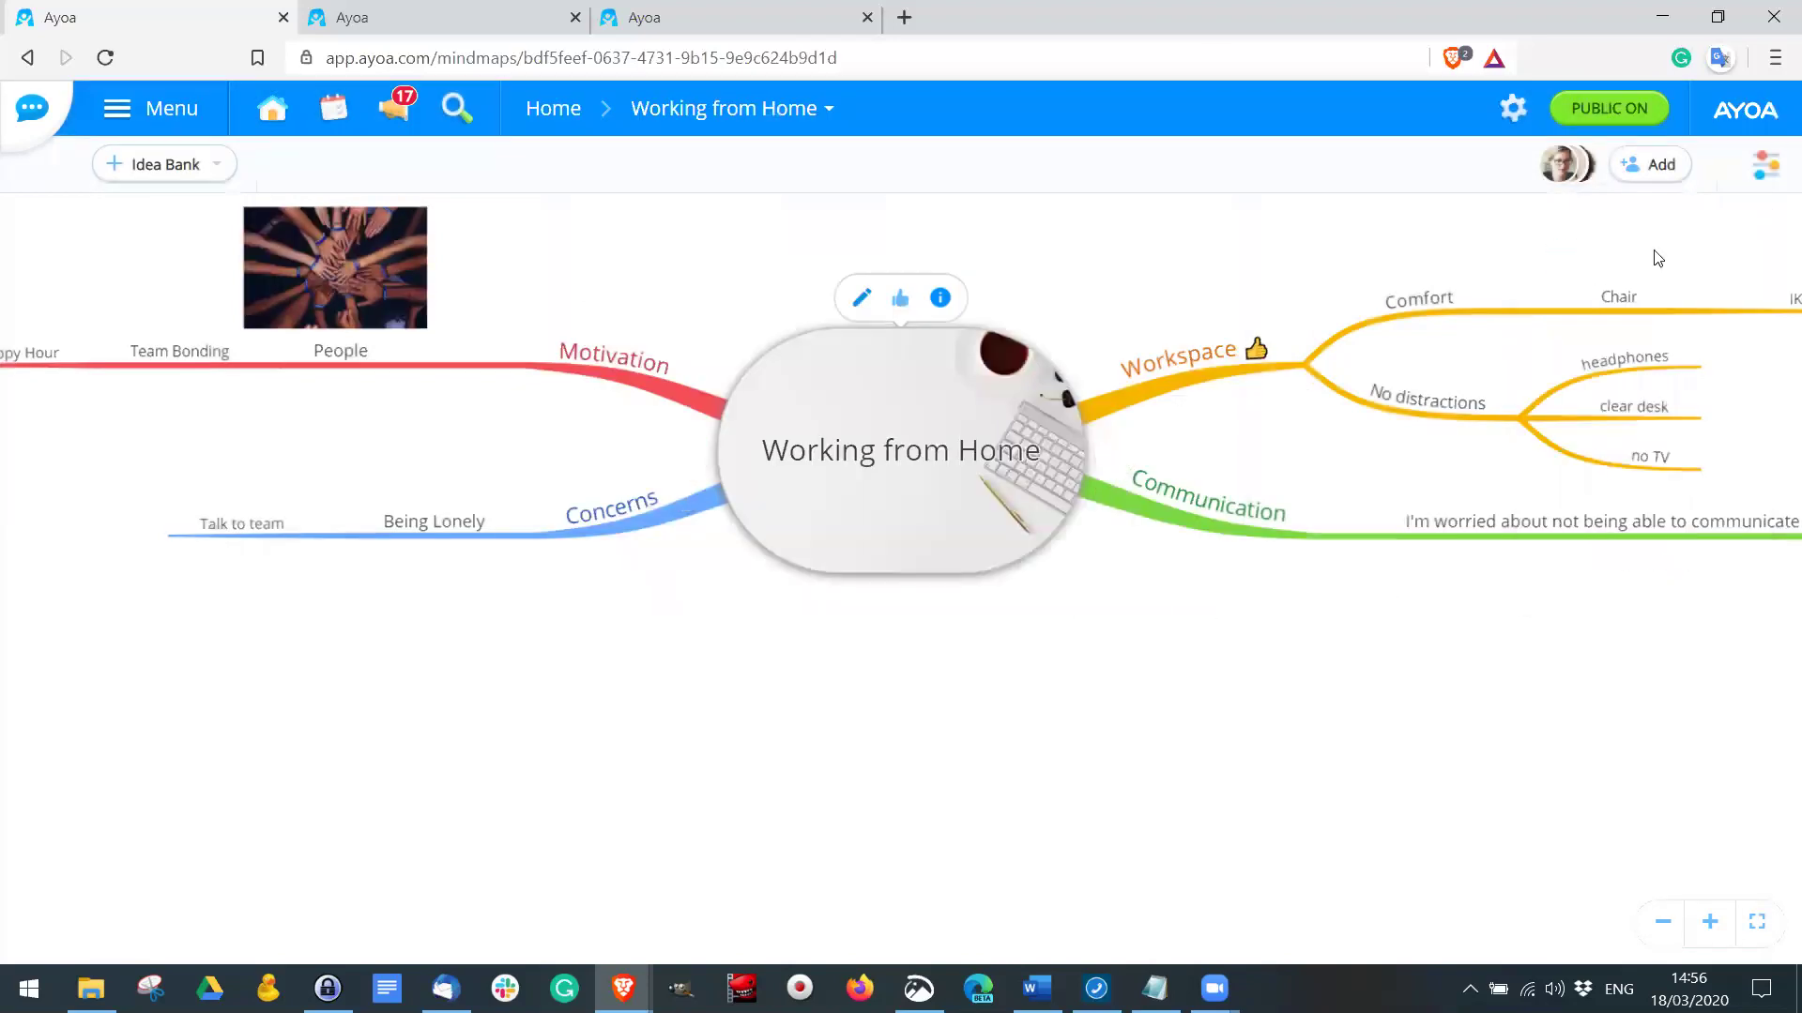
# Step: Enable dark mode for the Working from Home mind map and return to full screen
pyautogui.click(1756, 166)
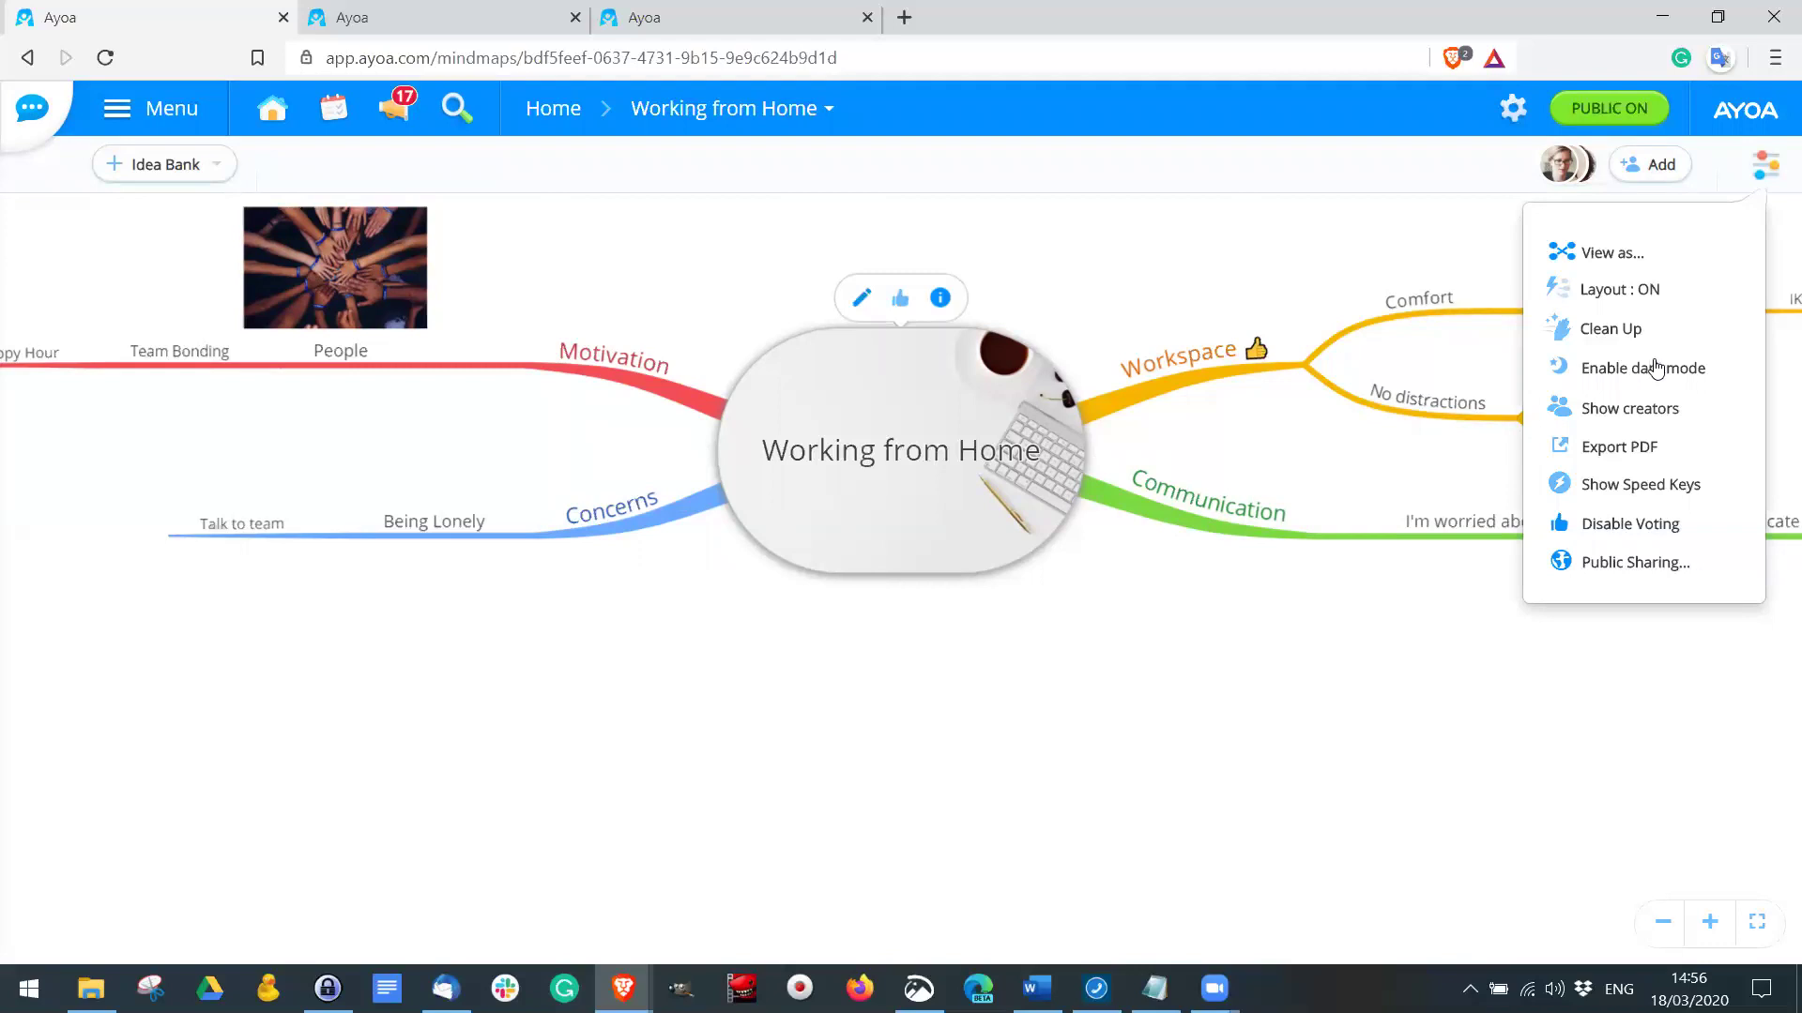
pyautogui.click(1614, 378)
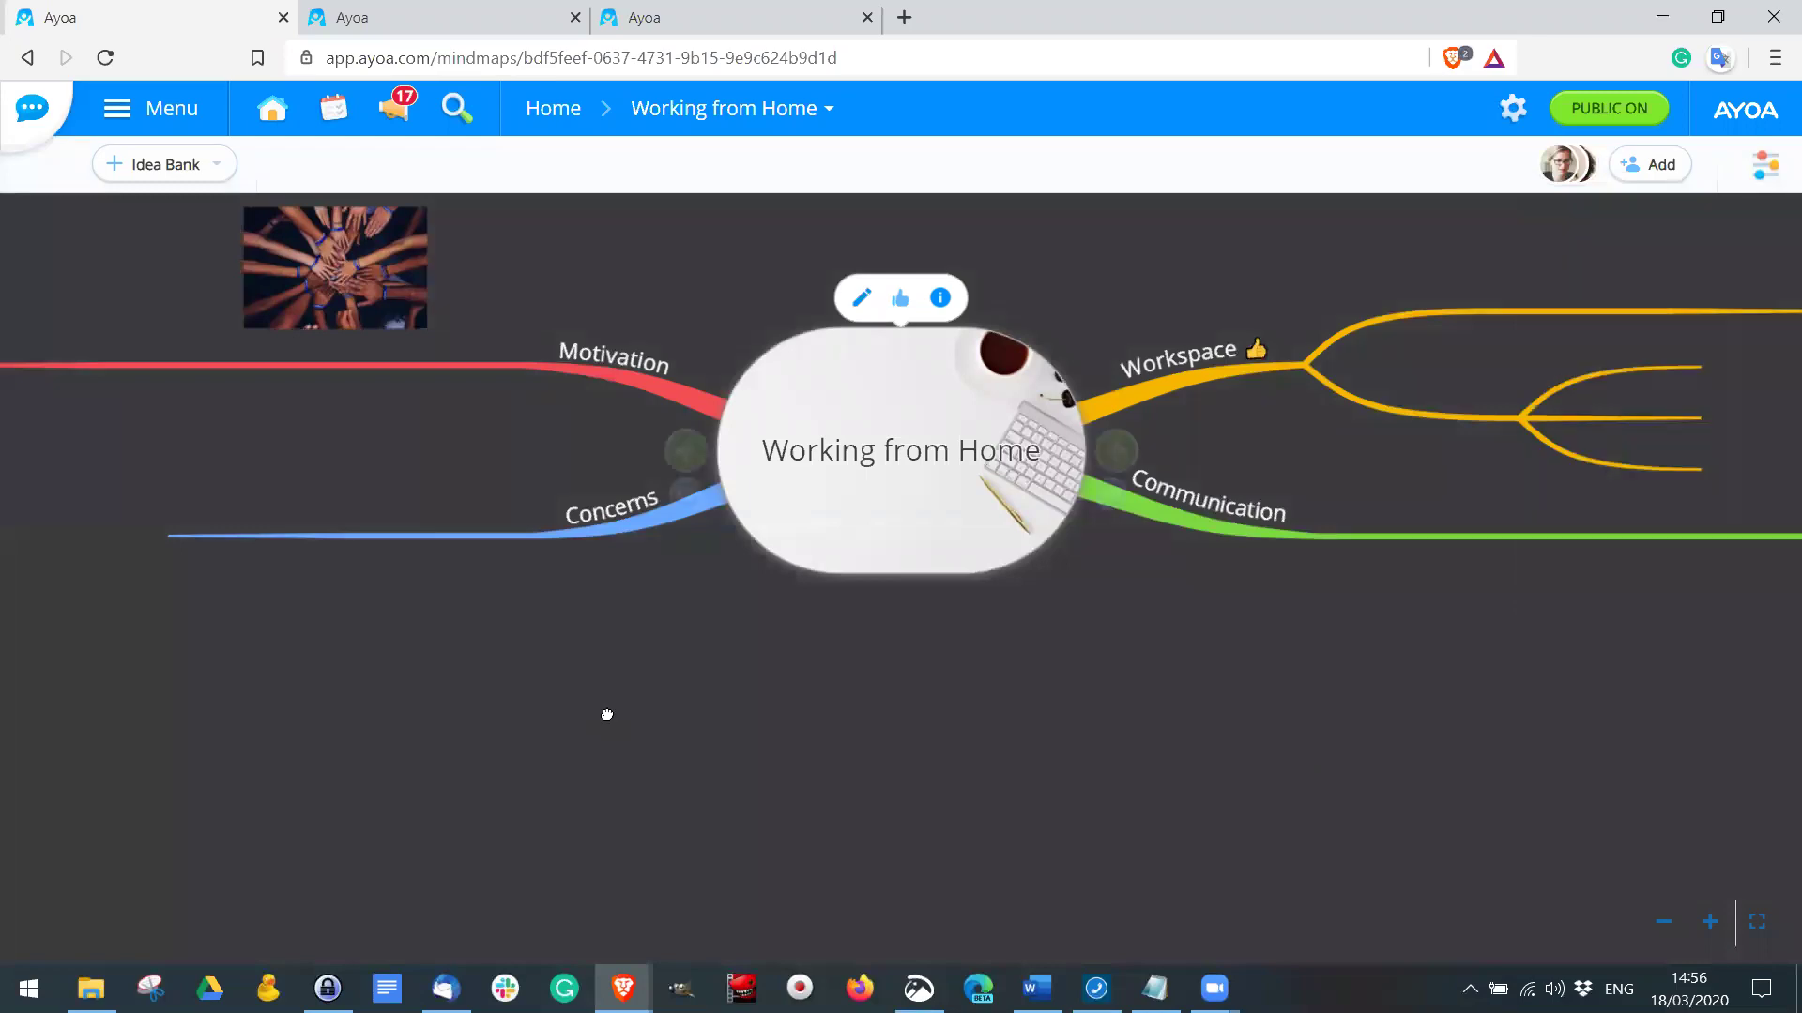
pyautogui.moveTo(604, 711); pyautogui.dragTo(829, 723)
pyautogui.press('F11')
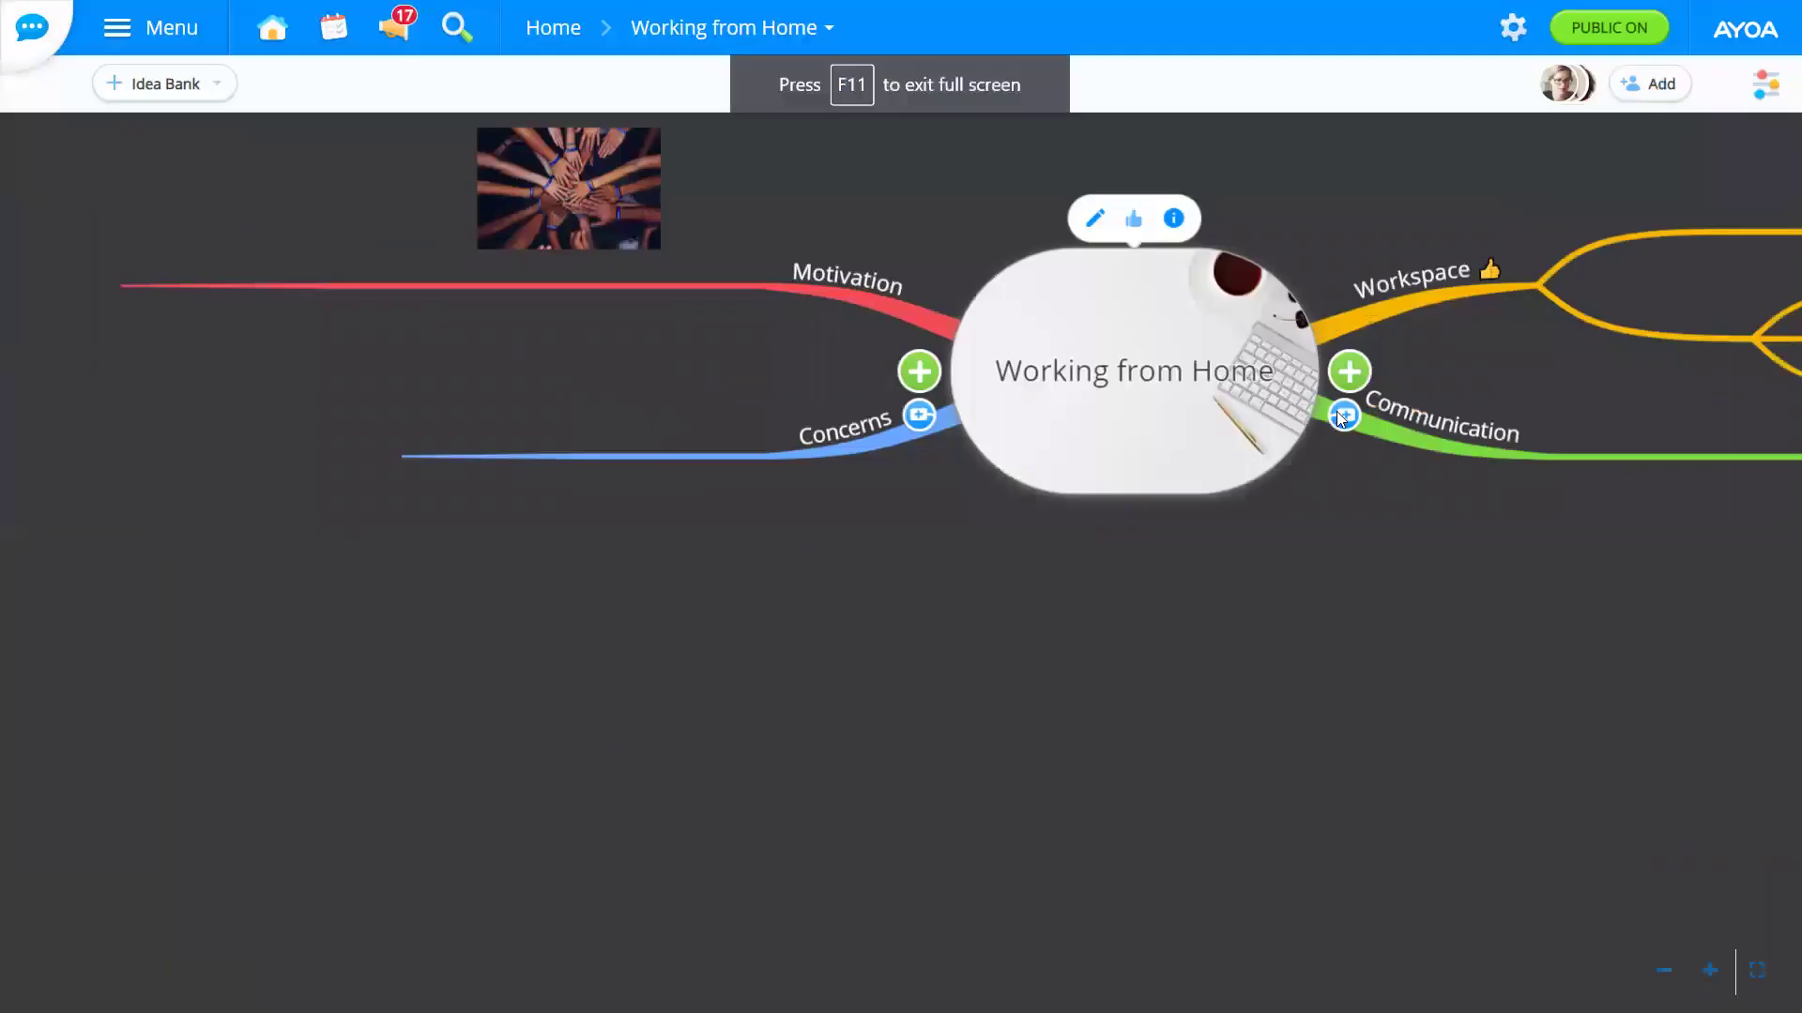
# Step: Examine the Working from Home map's branches on both sides in dark mode
pyautogui.click(1766, 85)
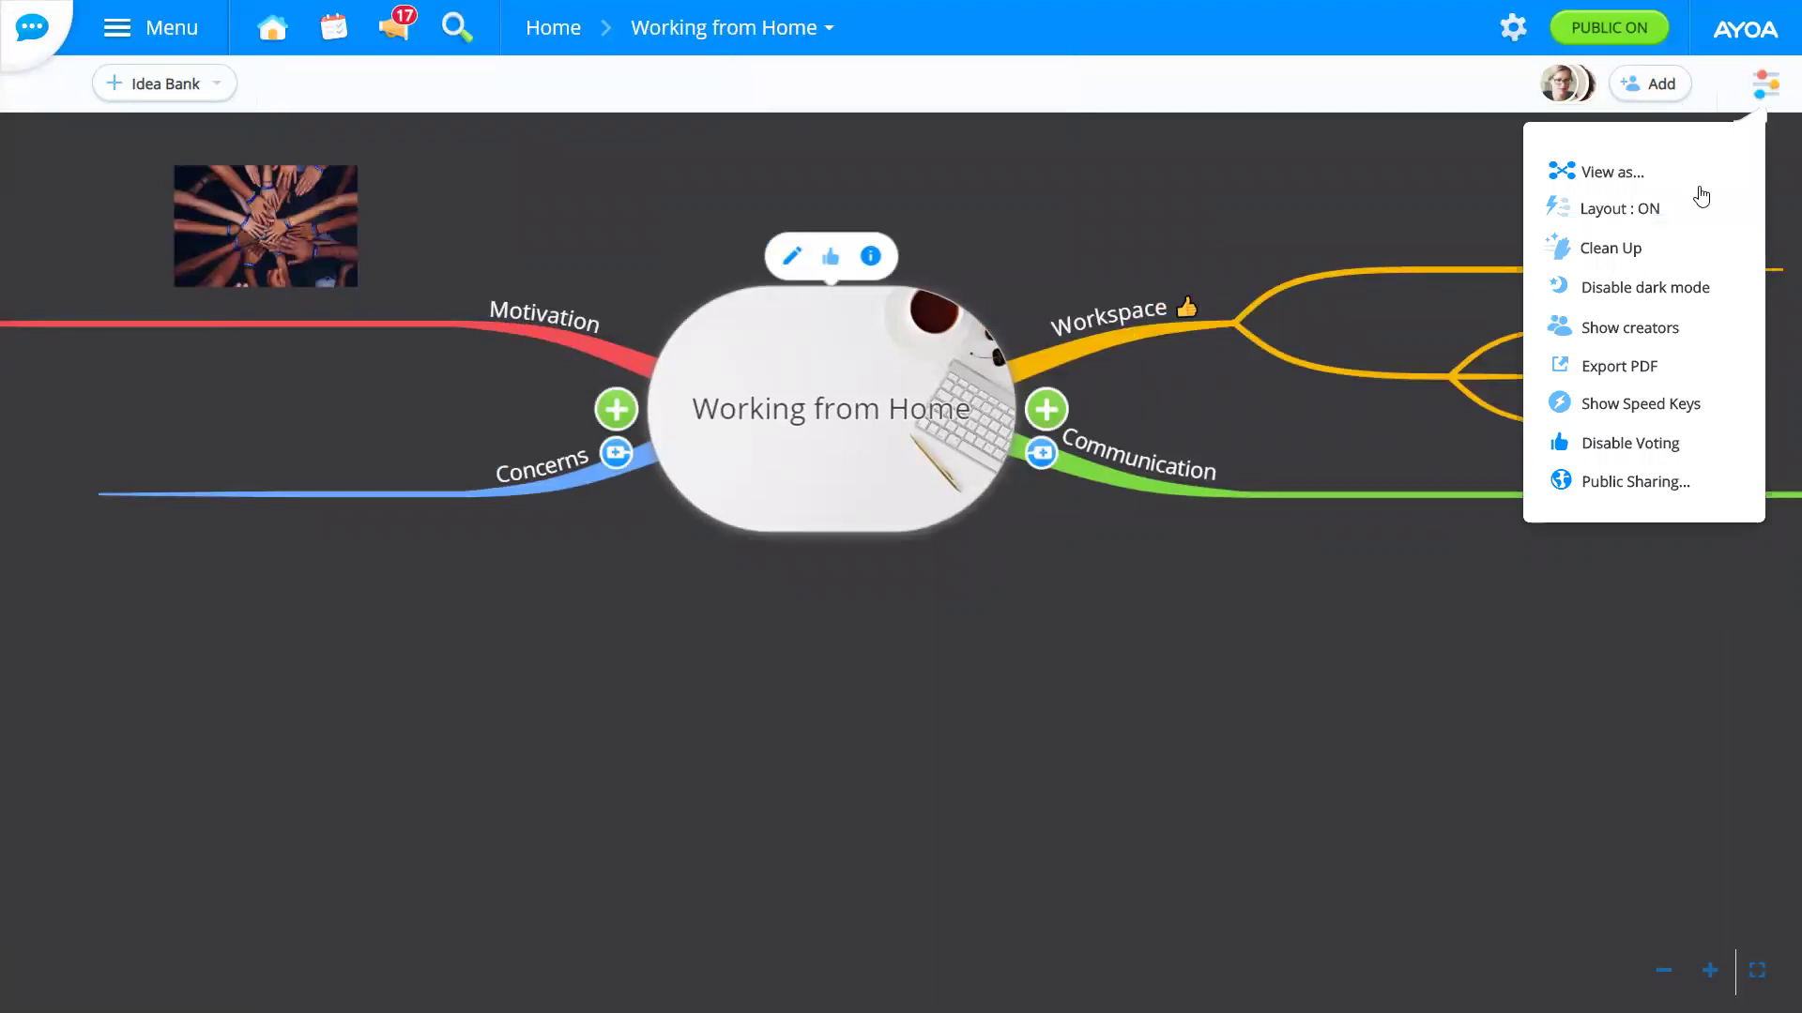
pyautogui.click(1769, 84)
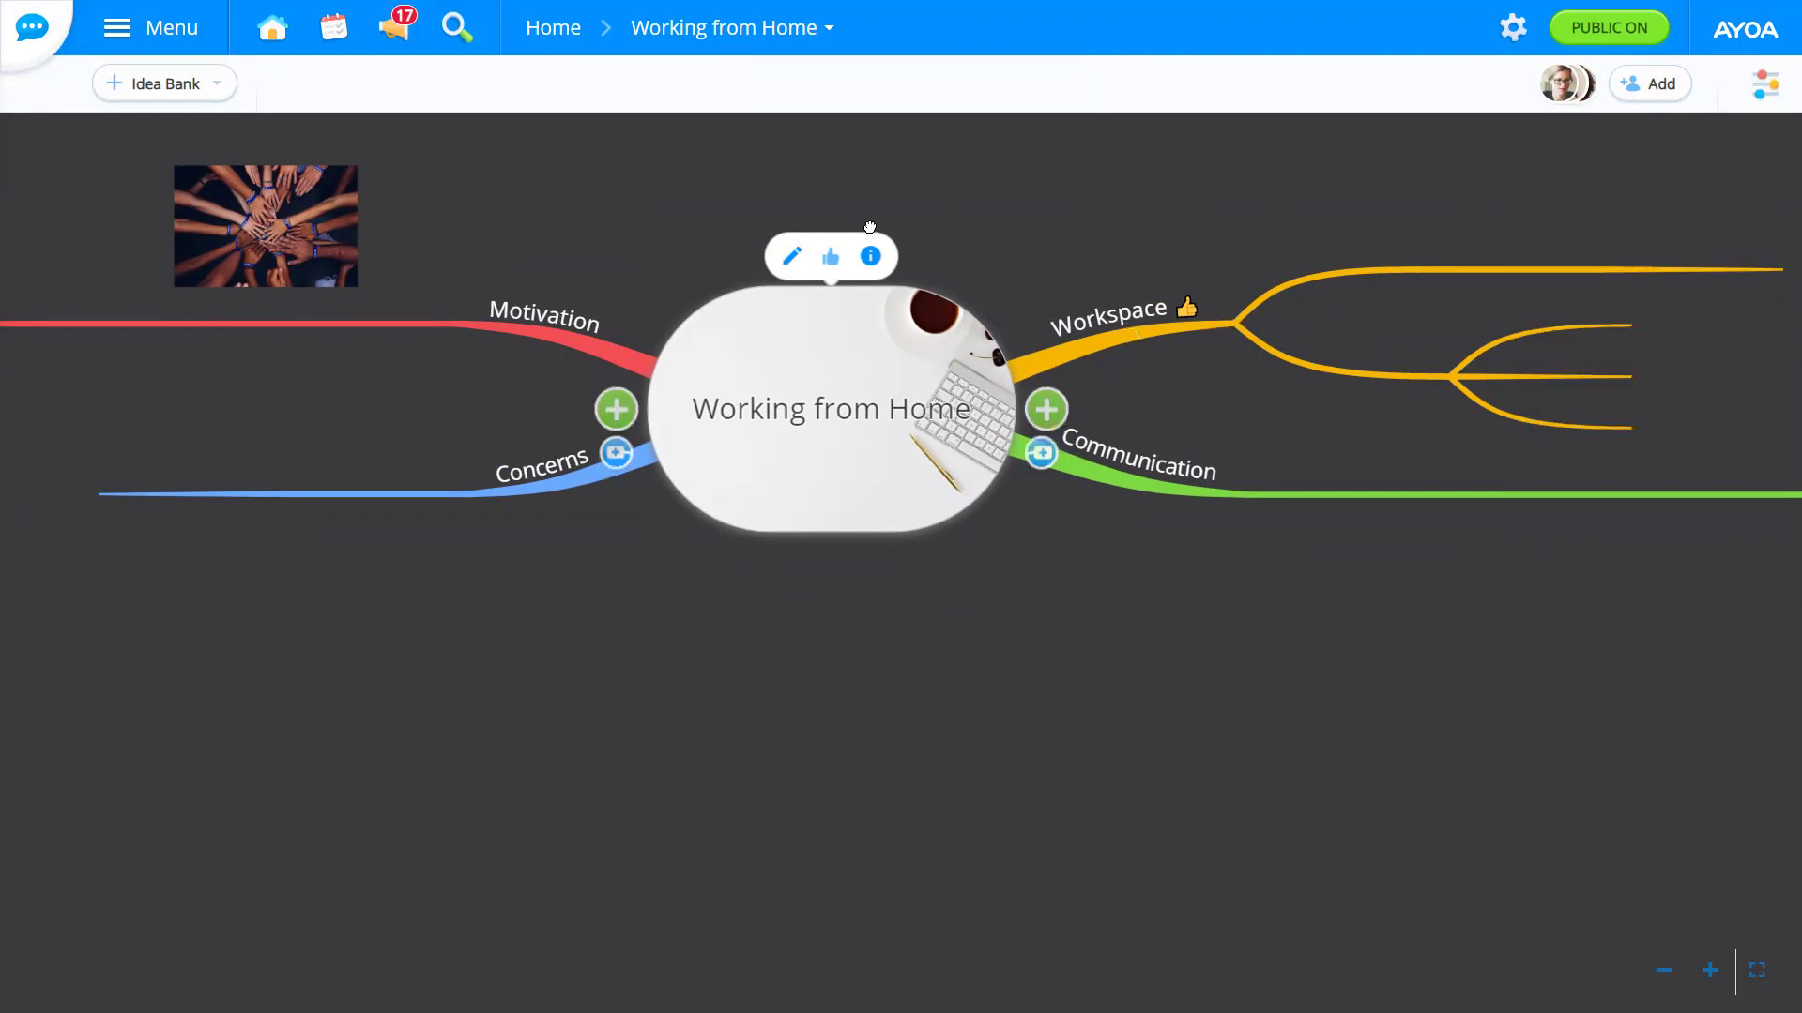
pyautogui.click(1297, 283)
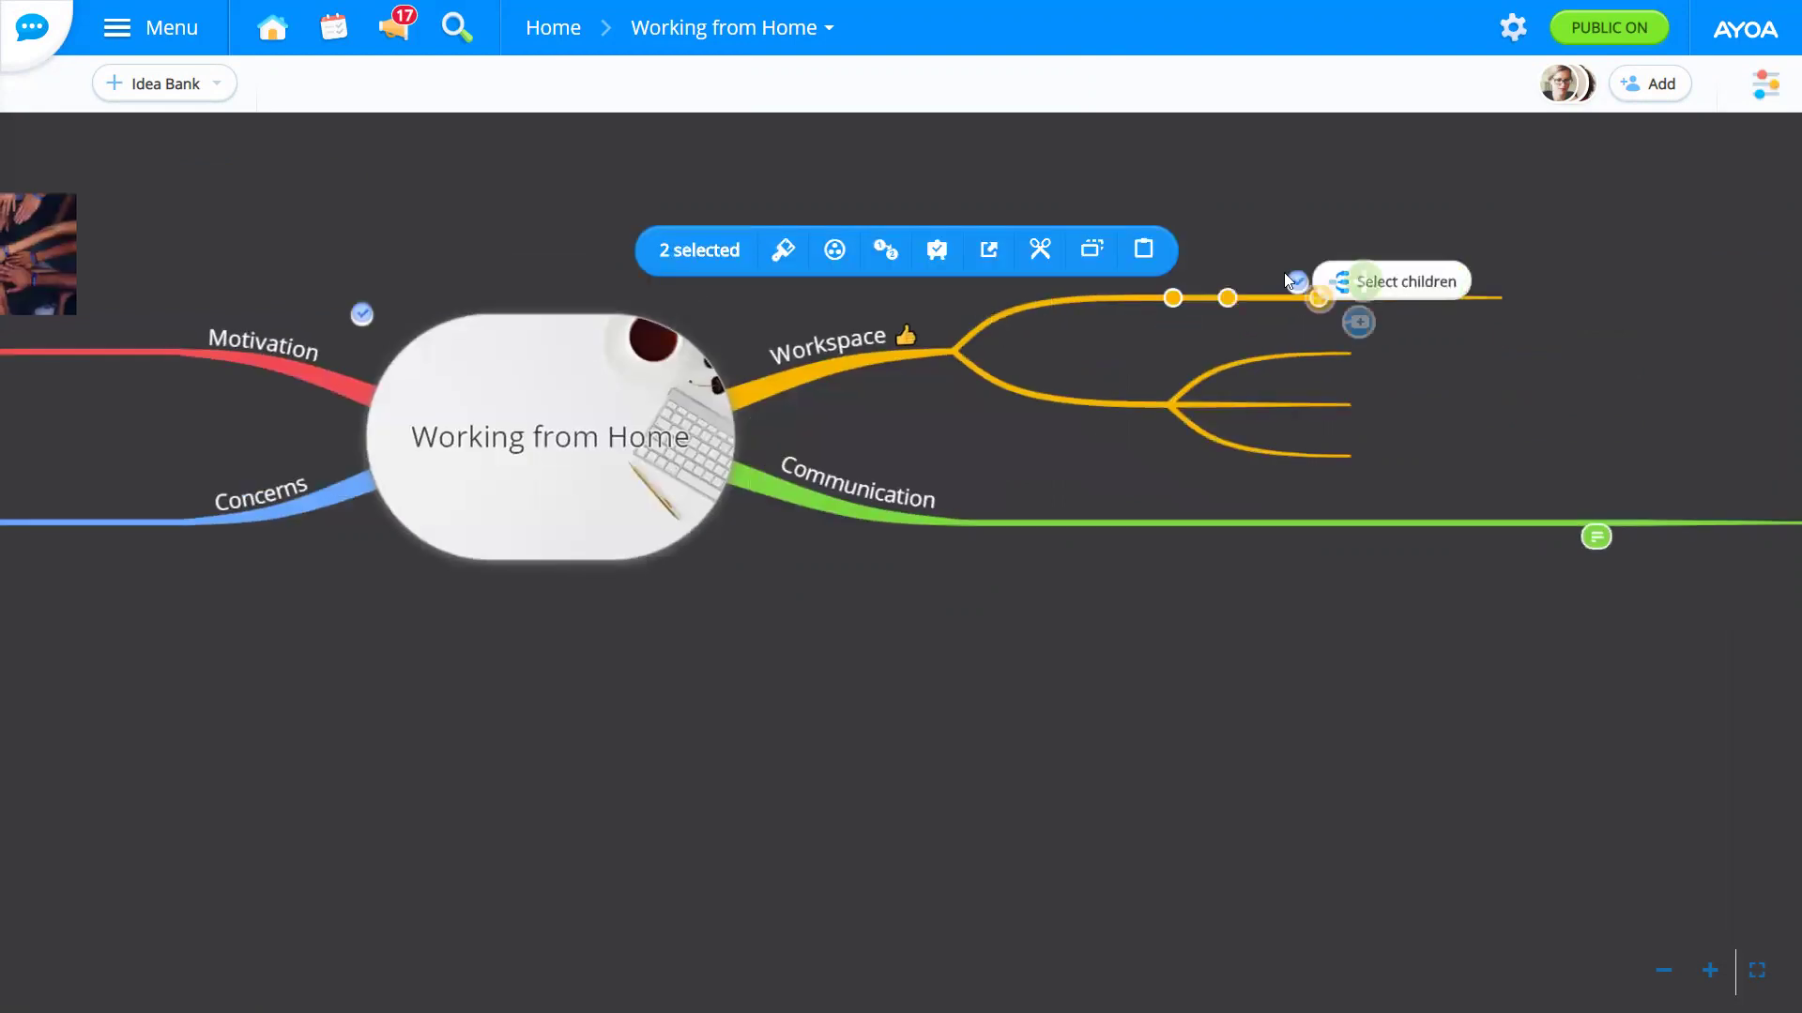
pyautogui.click(1298, 201)
pyautogui.moveTo(705, 741); pyautogui.dragTo(993, 691)
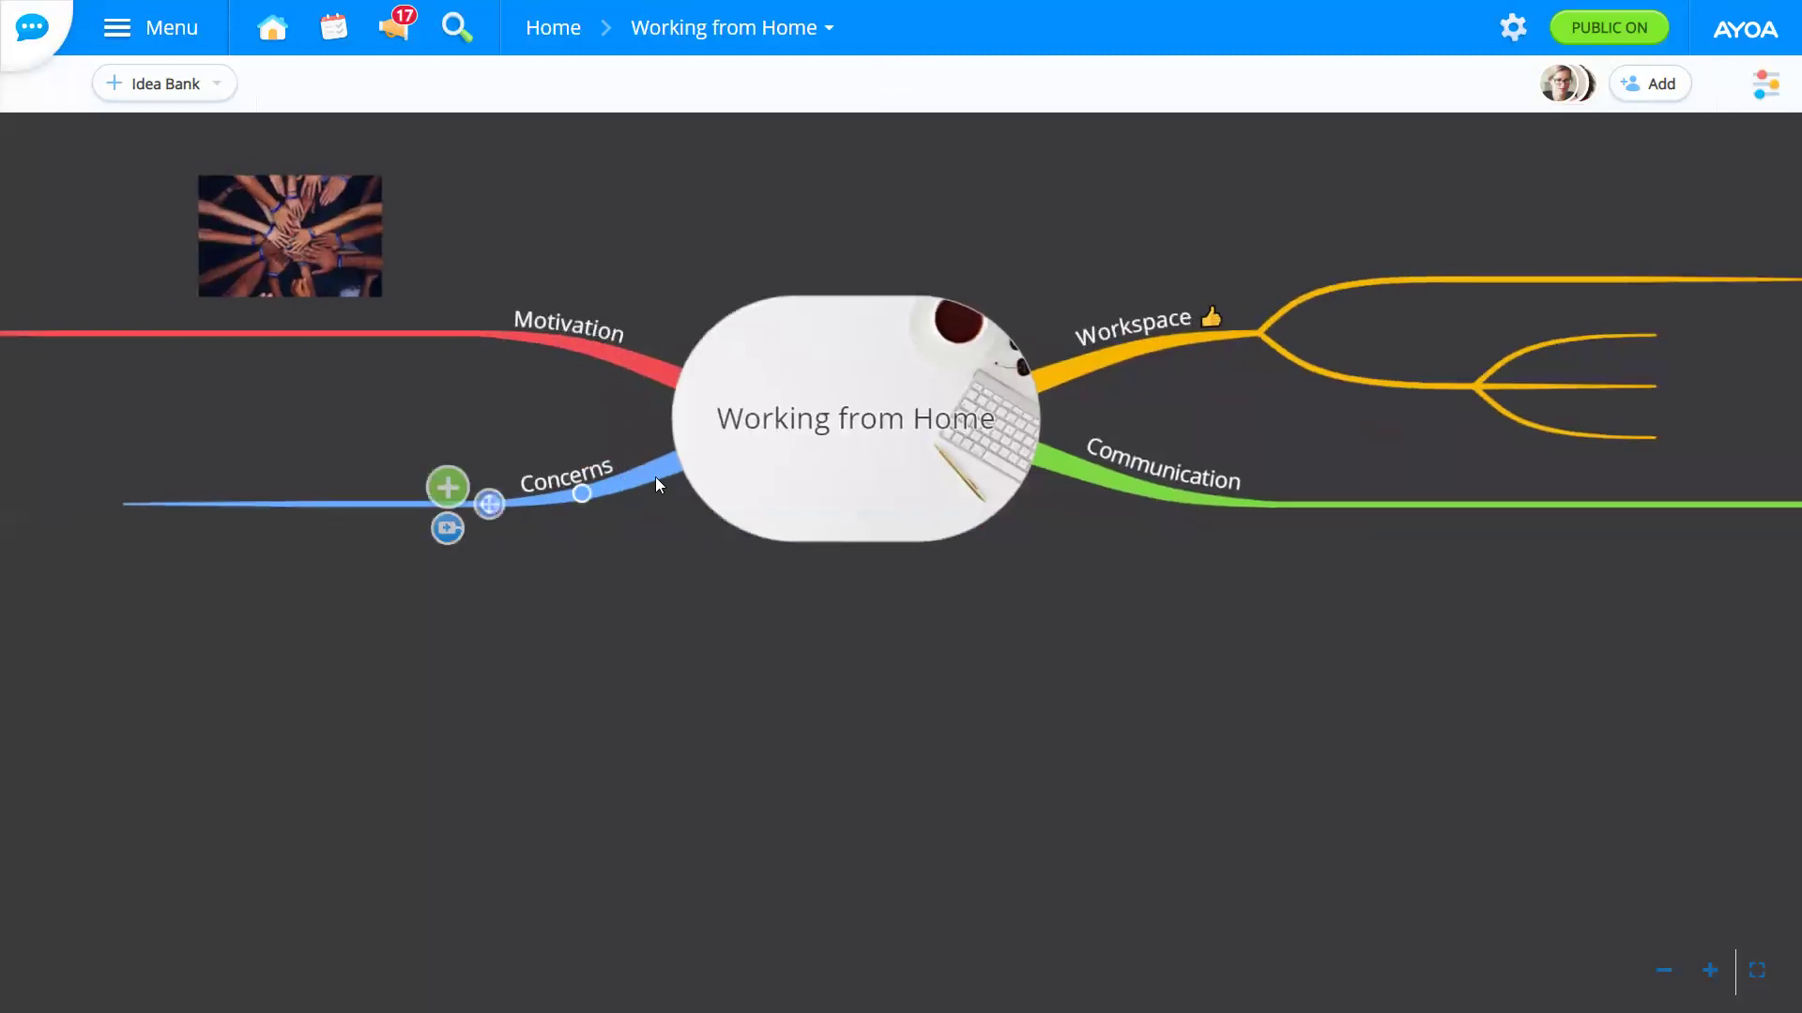
pyautogui.moveTo(363, 502)
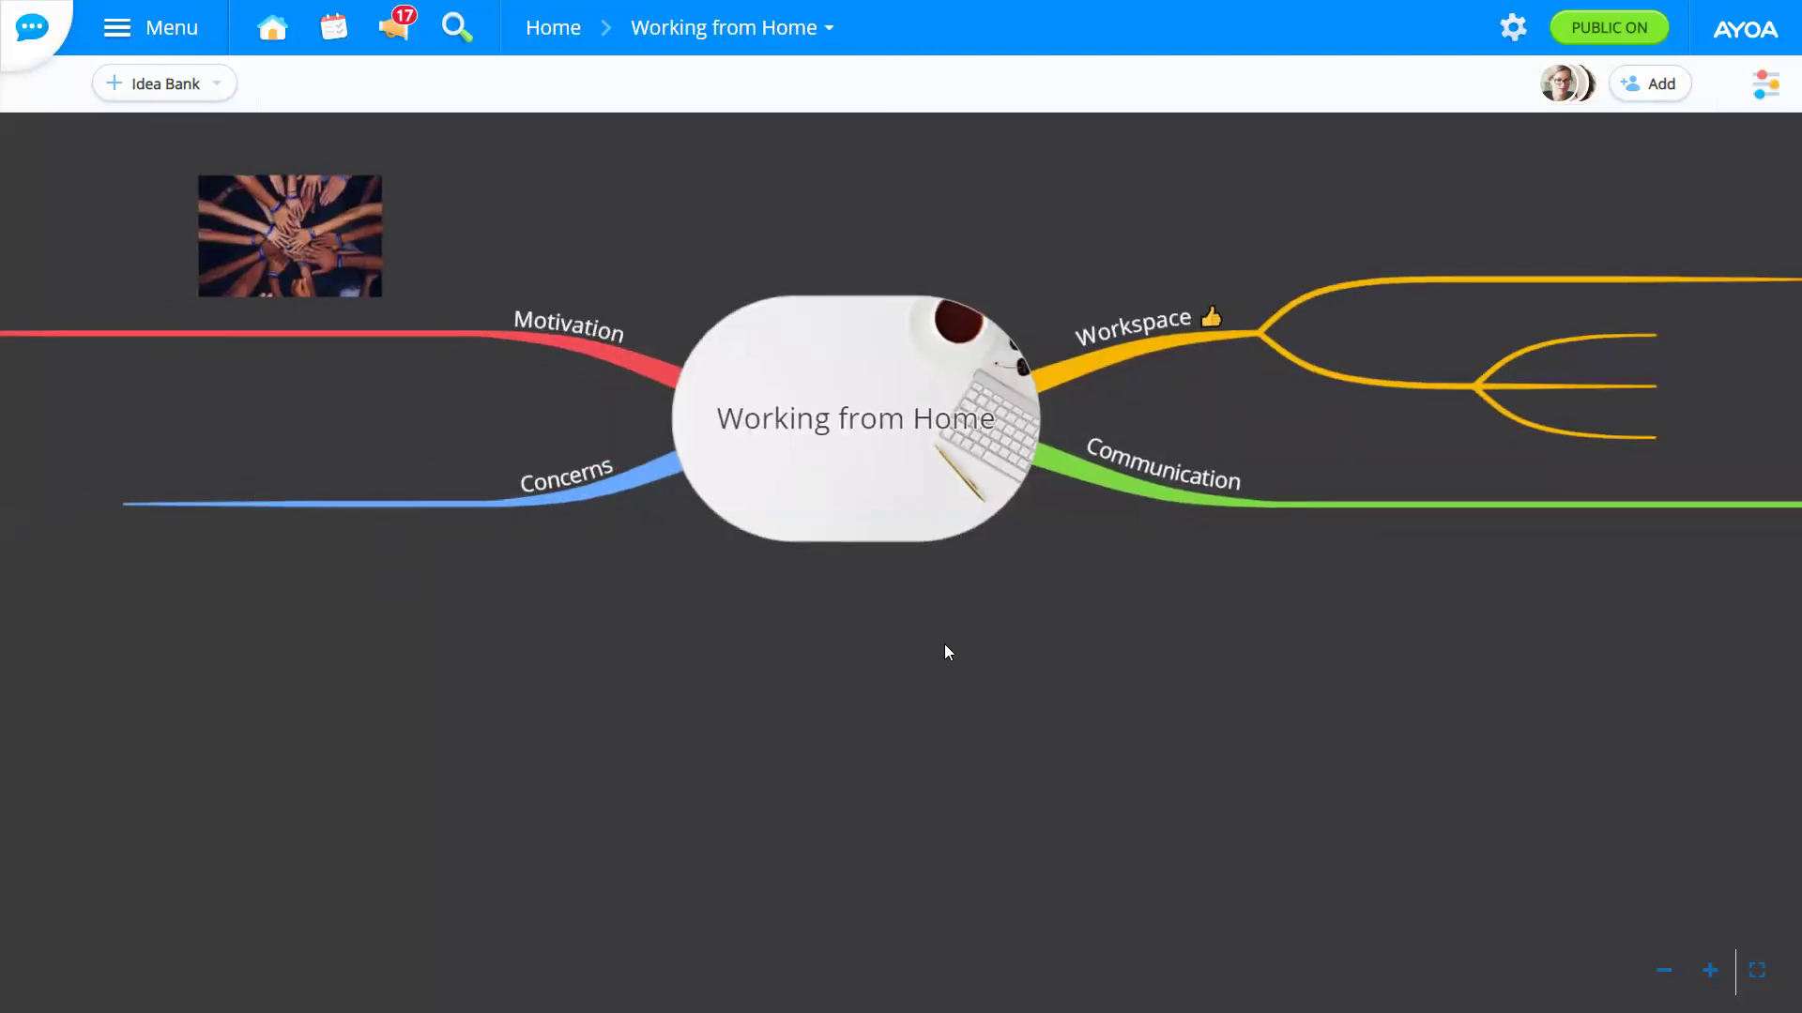
pyautogui.moveTo(949, 651); pyautogui.dragTo(141, 635)
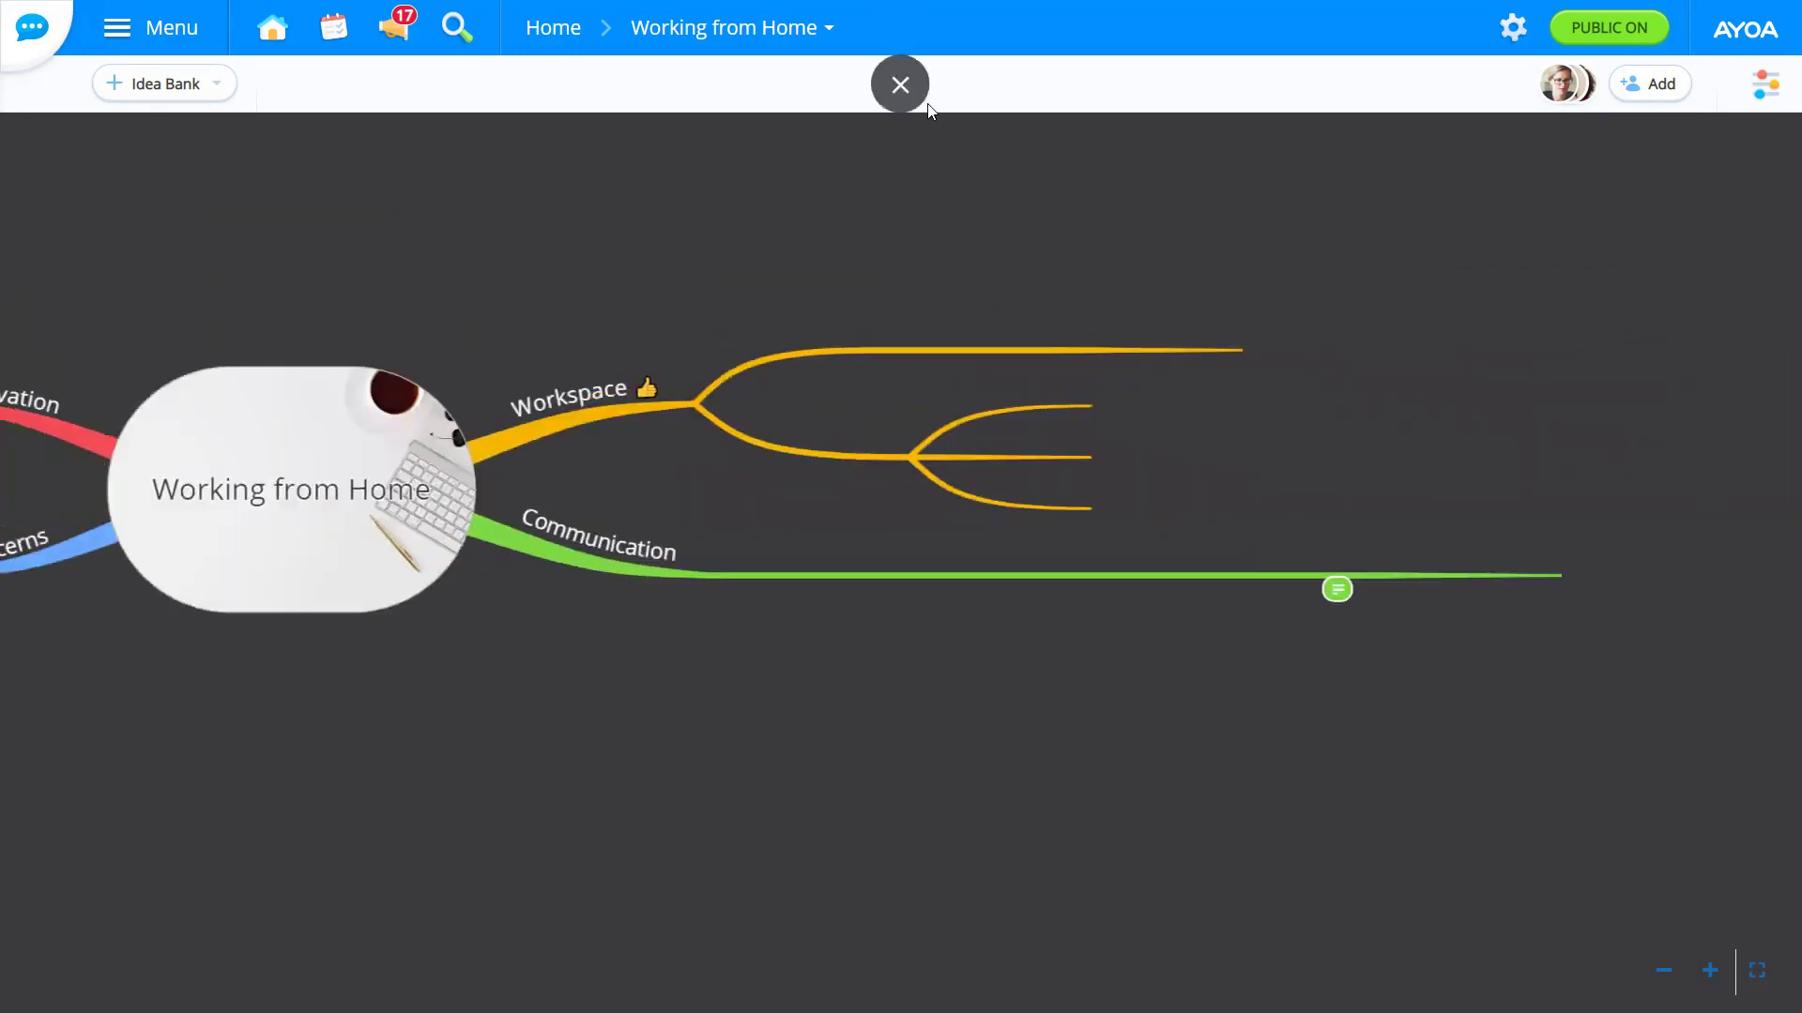
# Step: Exit full screen and switch to the already open Event Plan mind map to view its branches up close
pyautogui.click(906, 84)
pyautogui.click(460, 24)
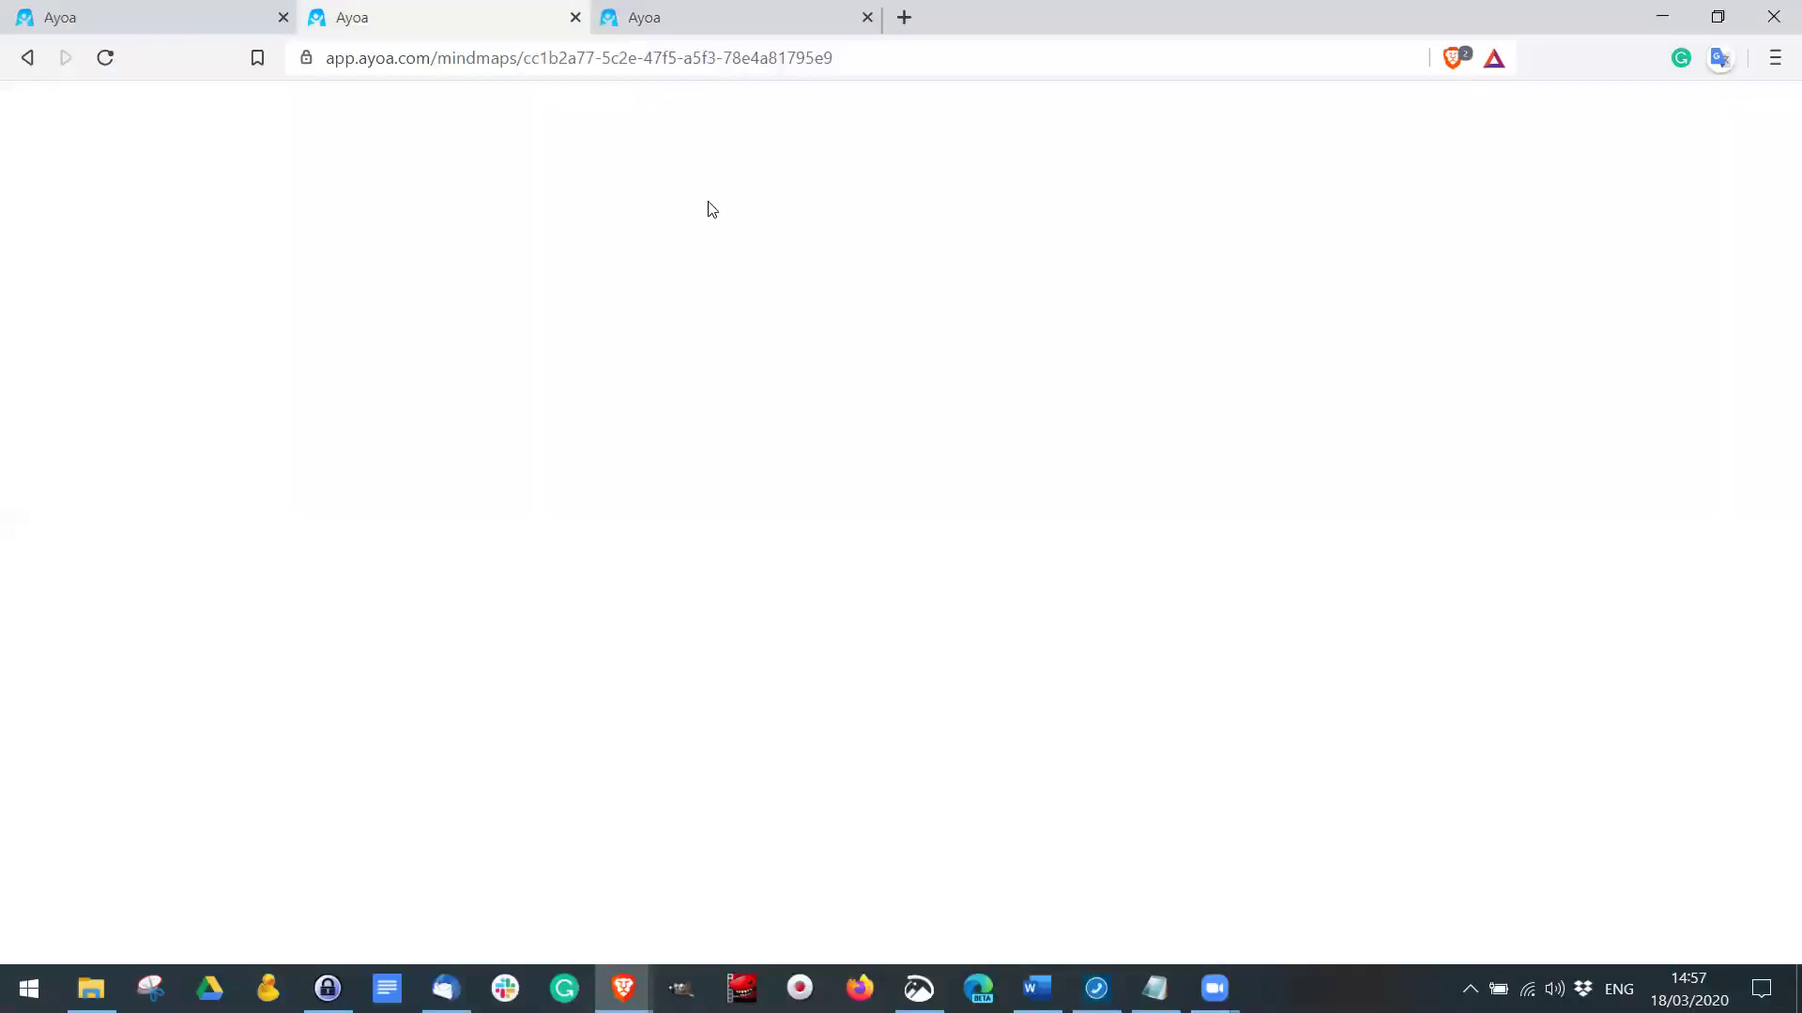
pyautogui.click(1116, 134)
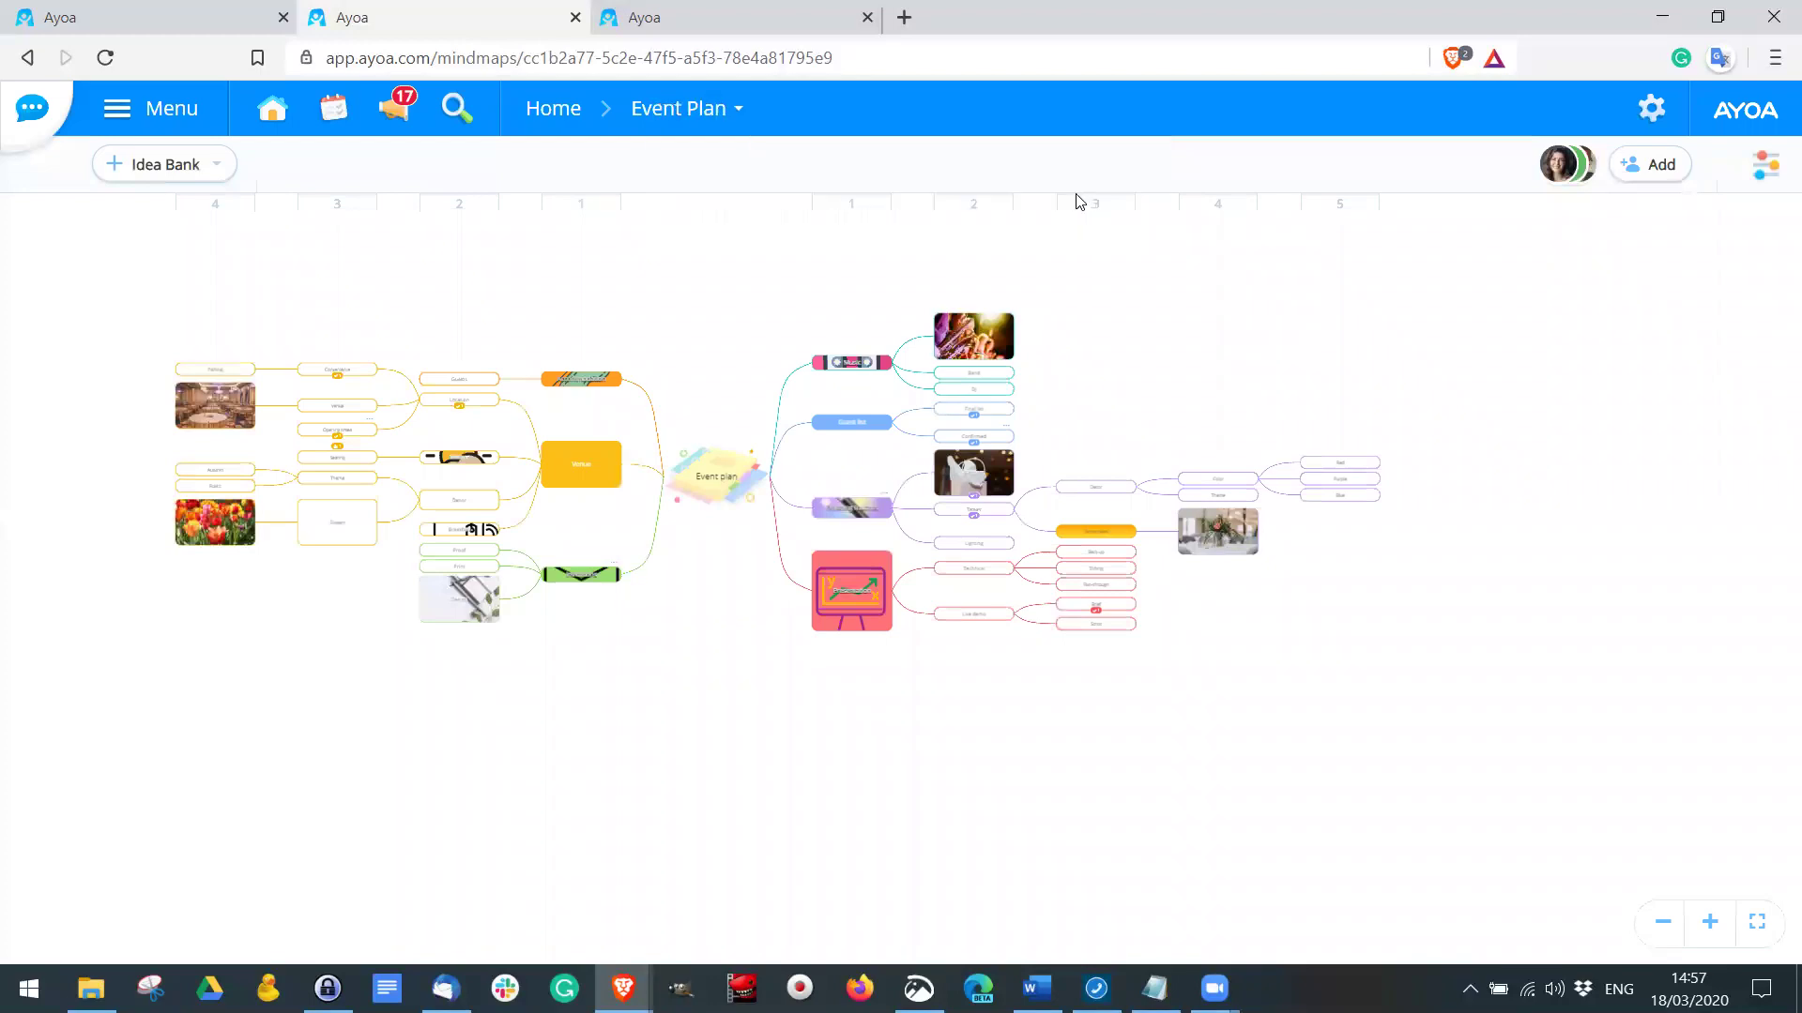
pyautogui.scroll(3, 944, 589)
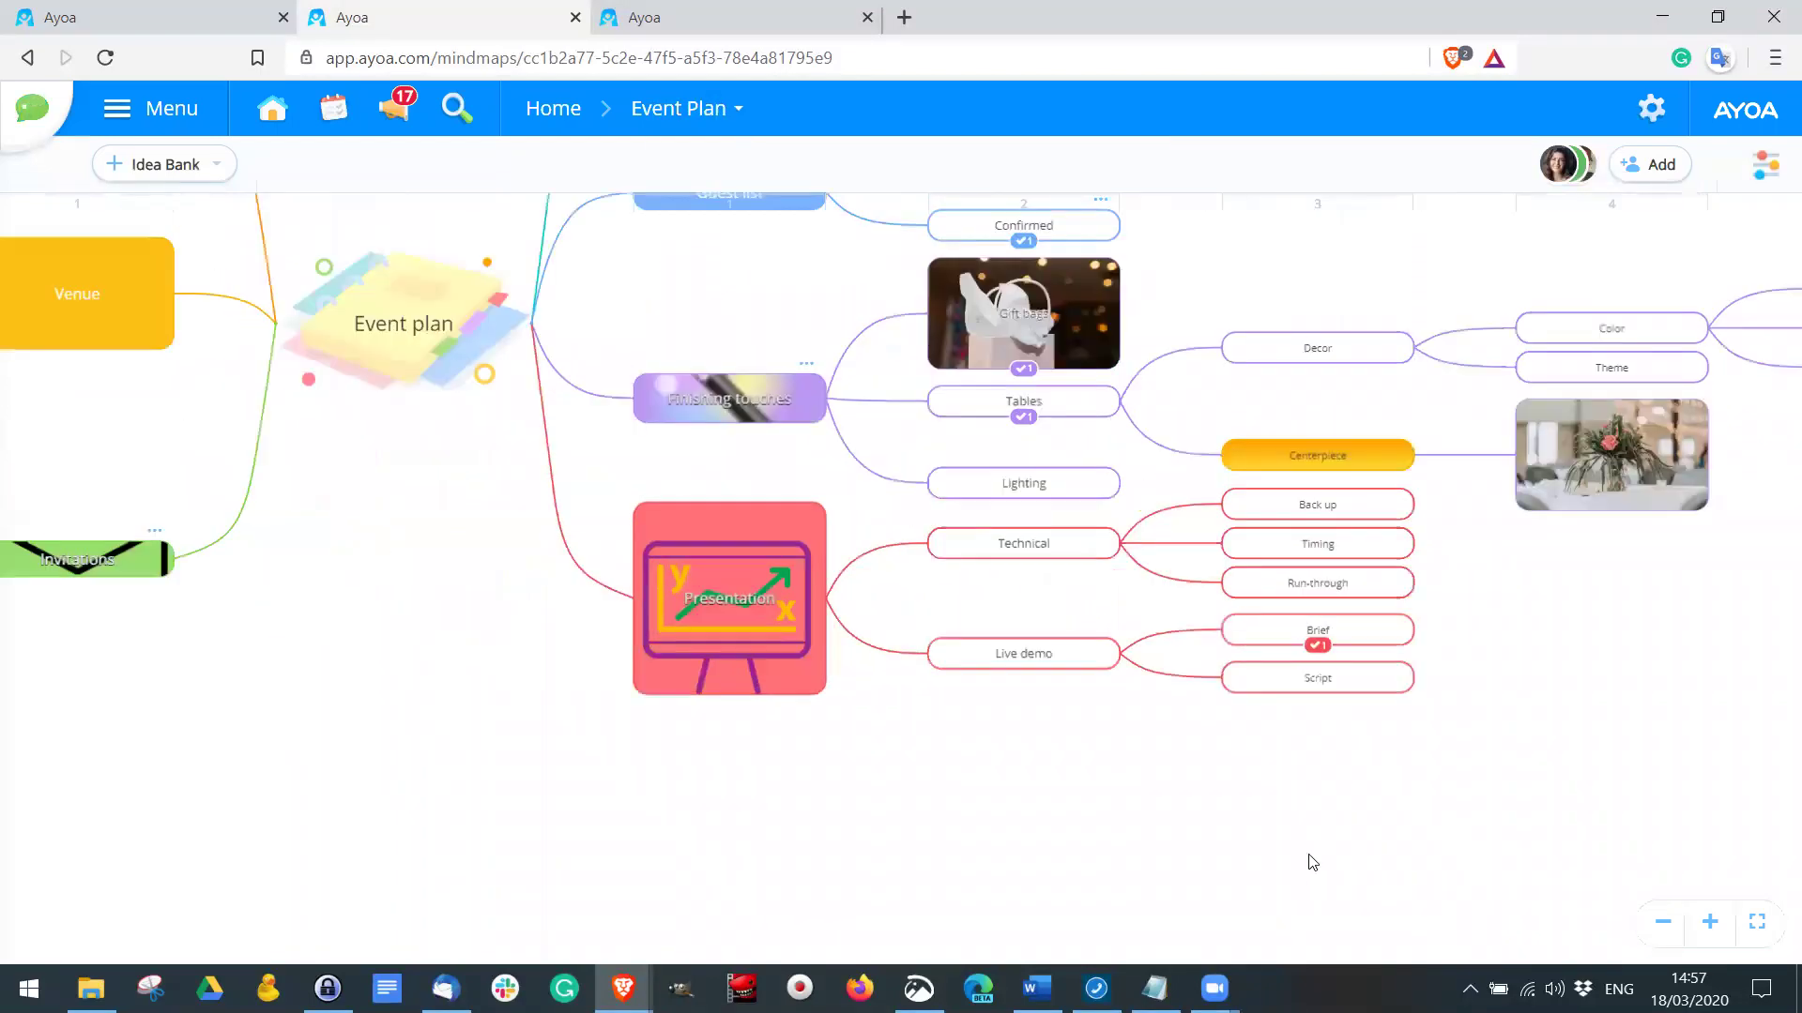
# Step: Group the Live demo branch with its Brief and Script child branches into one category on the Event Plan map
pyautogui.hscroll(5, 623, 760)
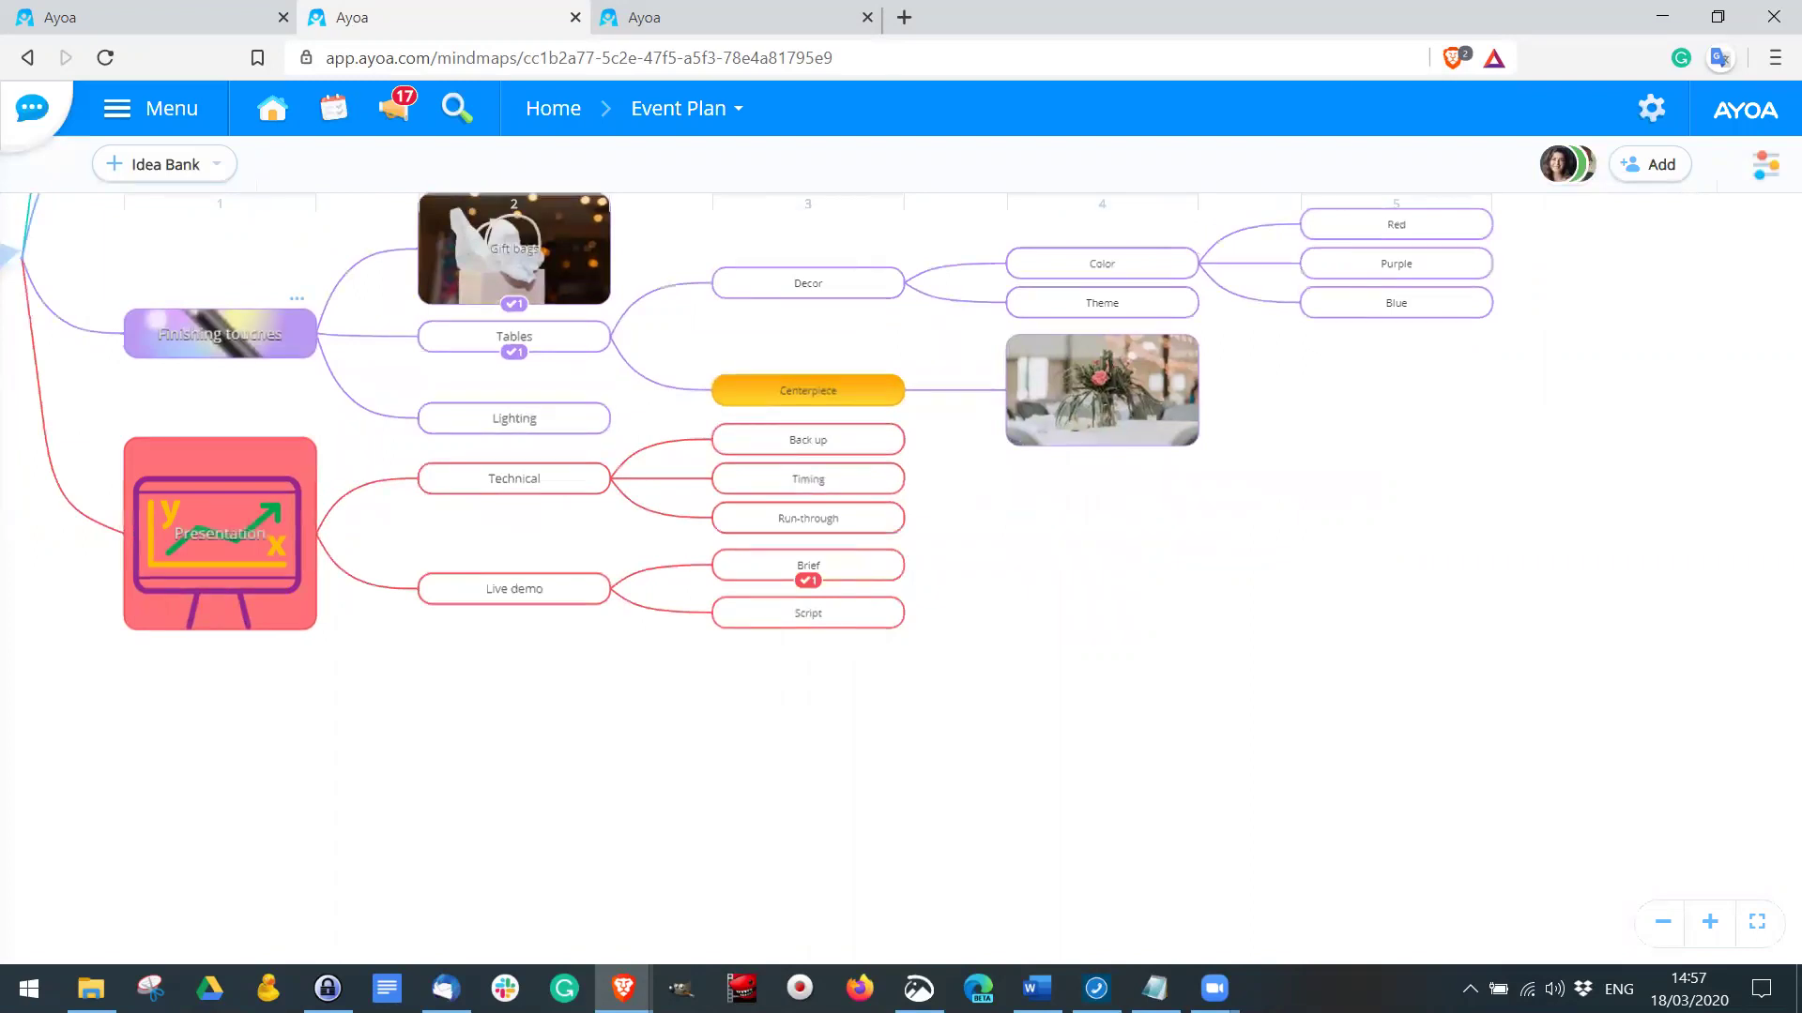
pyautogui.hscroll(-3, 726, 574)
pyautogui.click(724, 573)
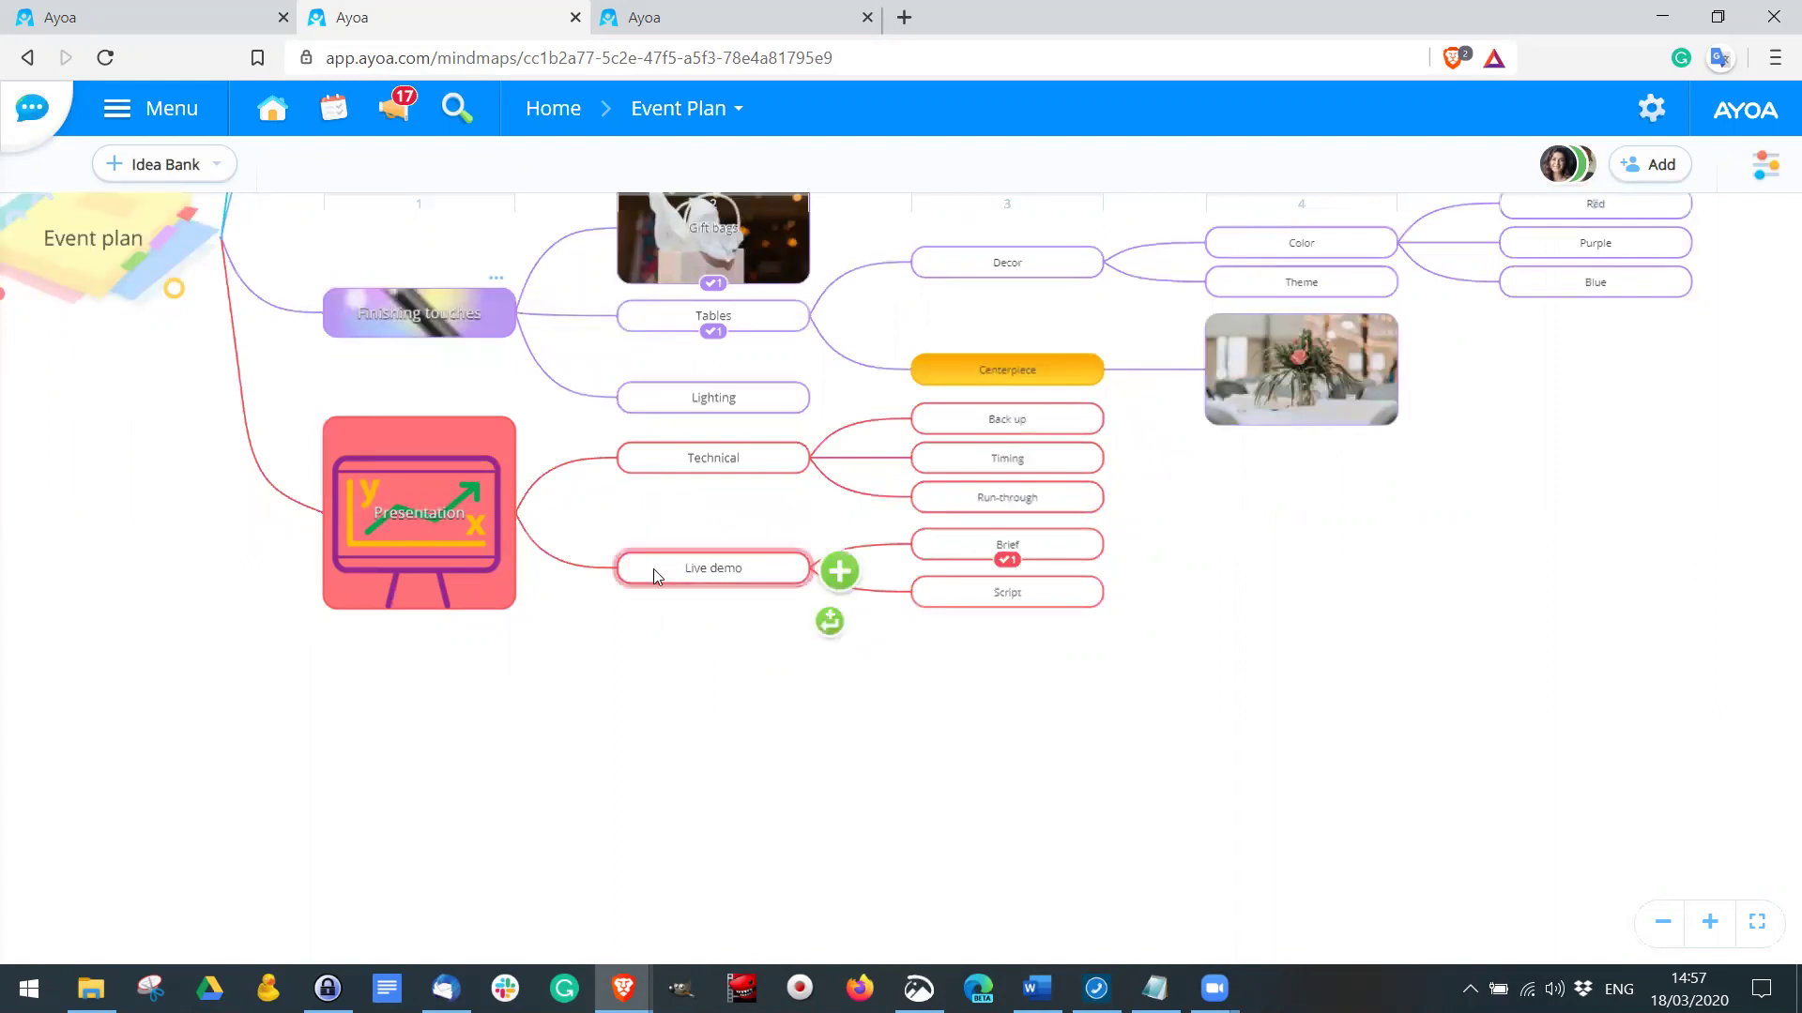
pyautogui.click(711, 568)
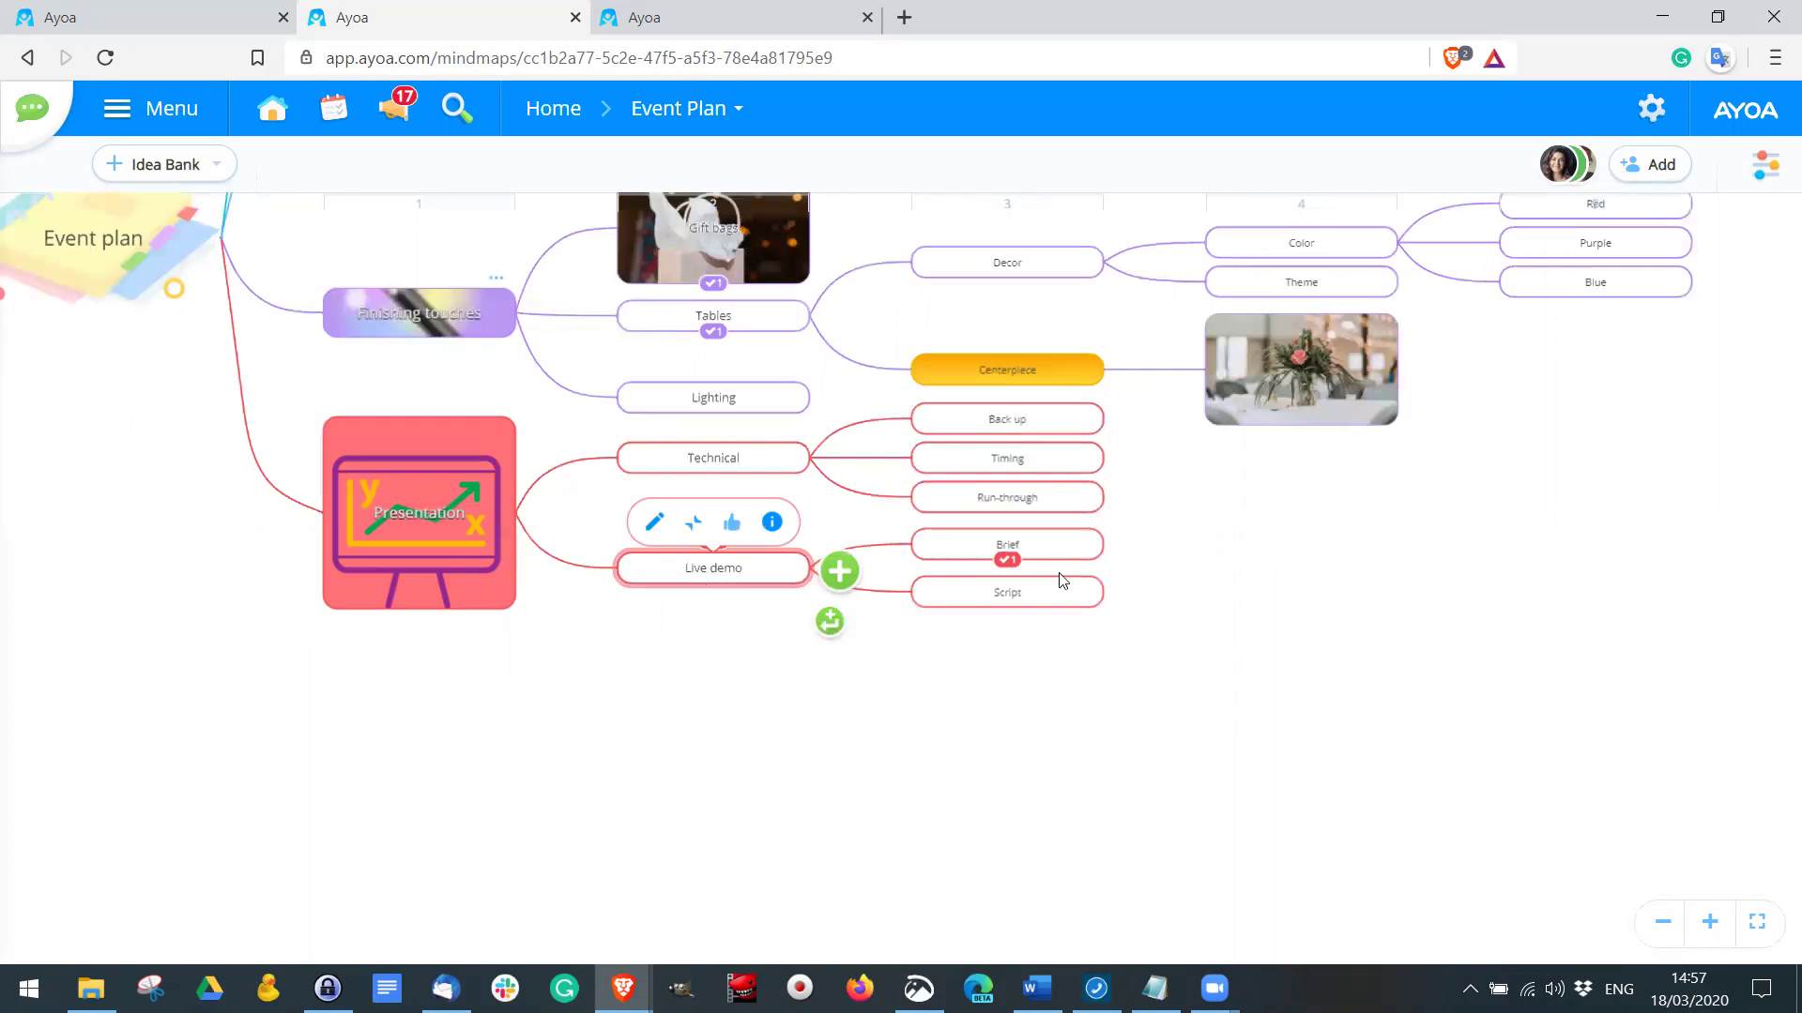
pyautogui.click(911, 544)
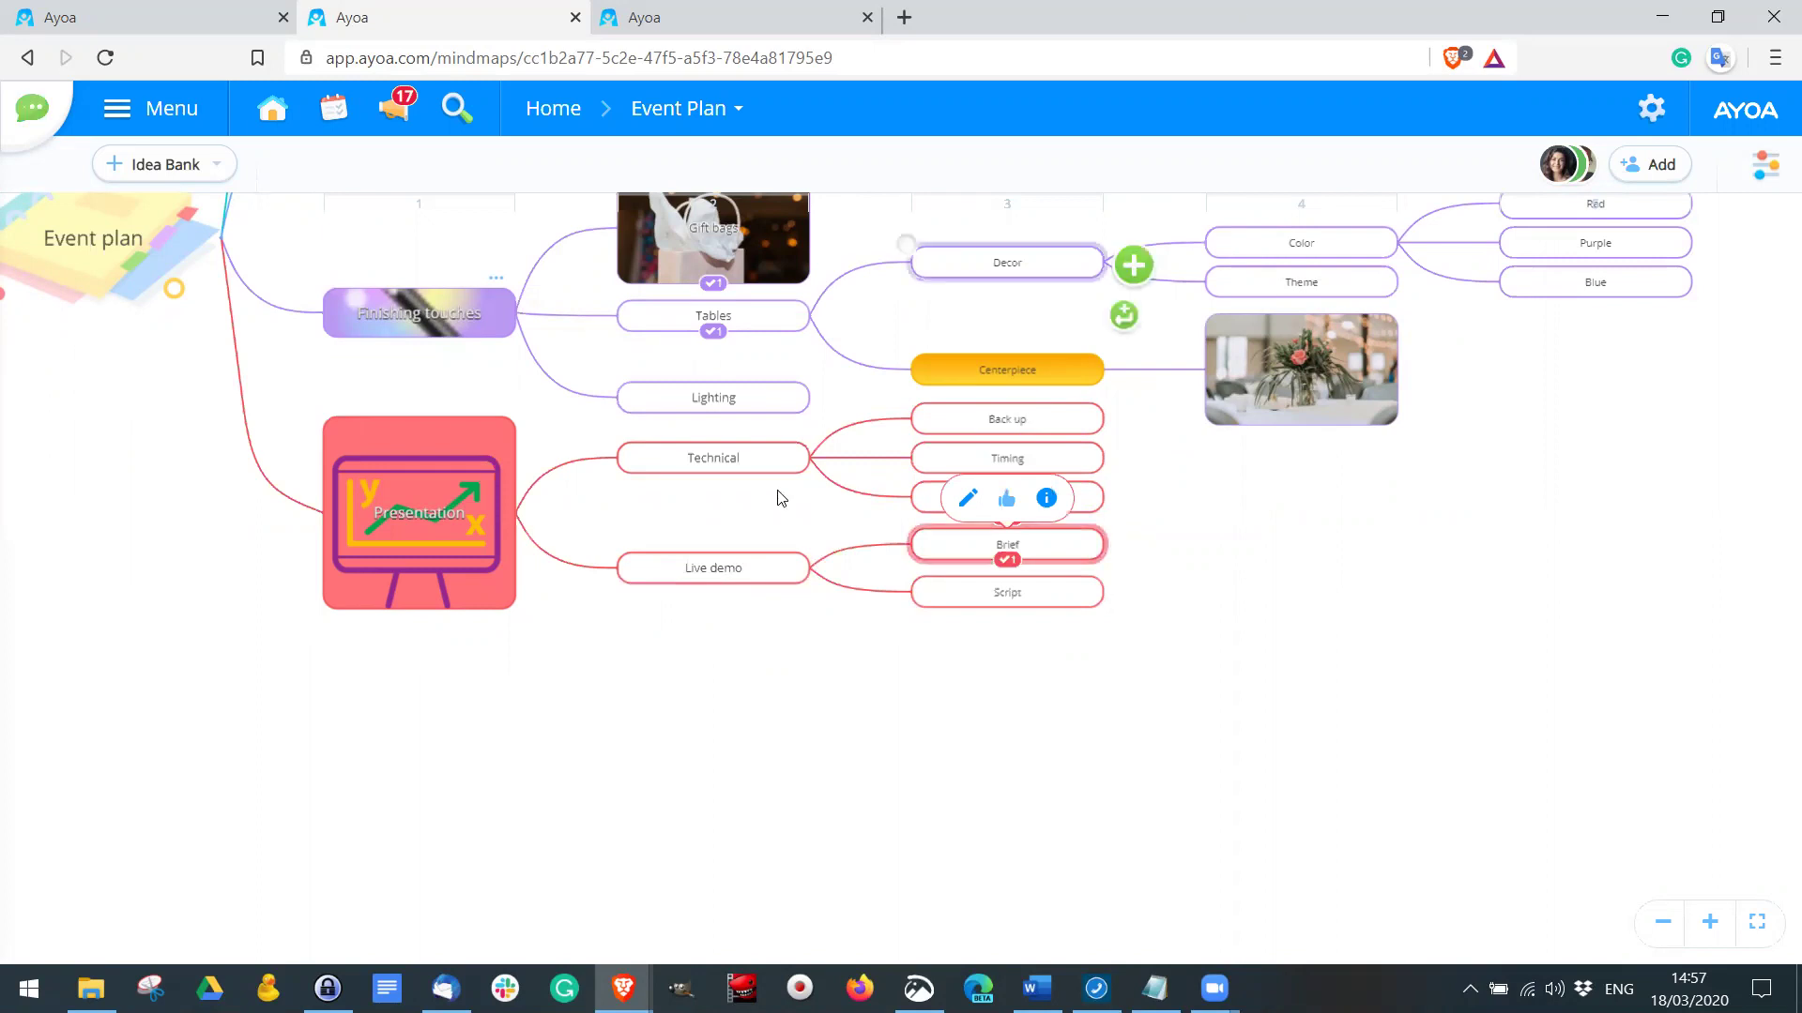
pyautogui.press('F11')
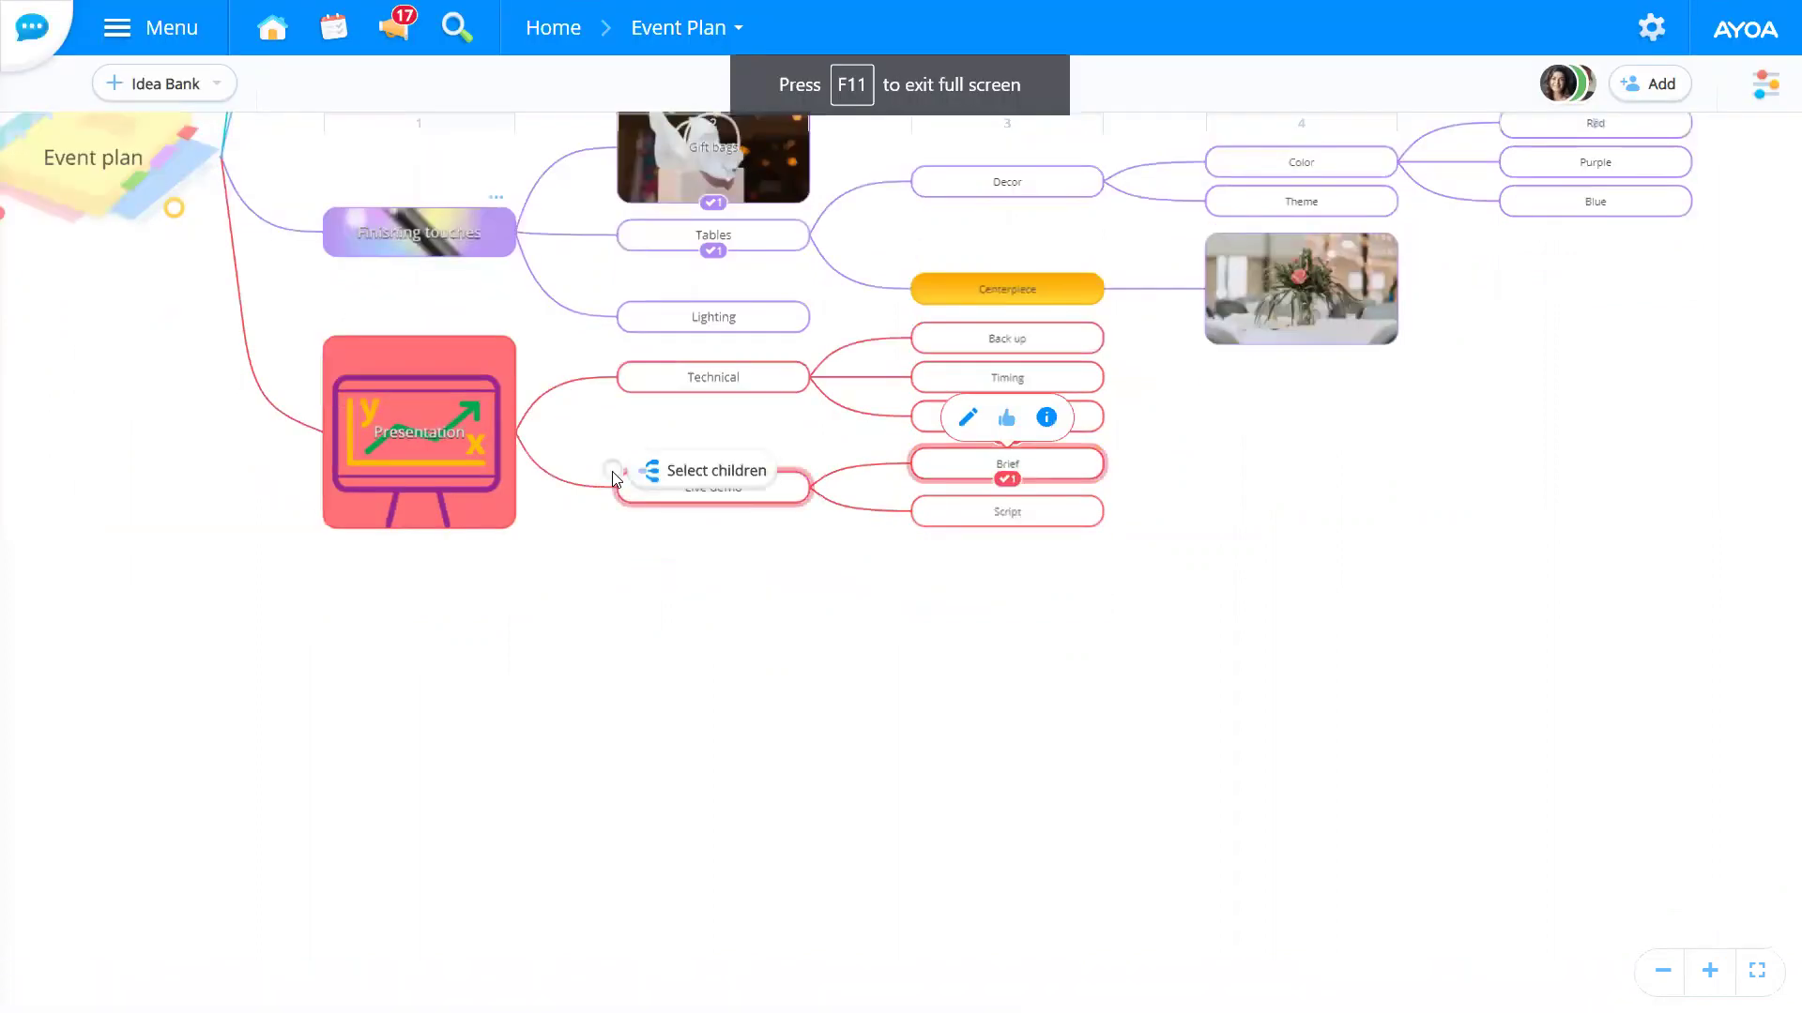
pyautogui.click(611, 469)
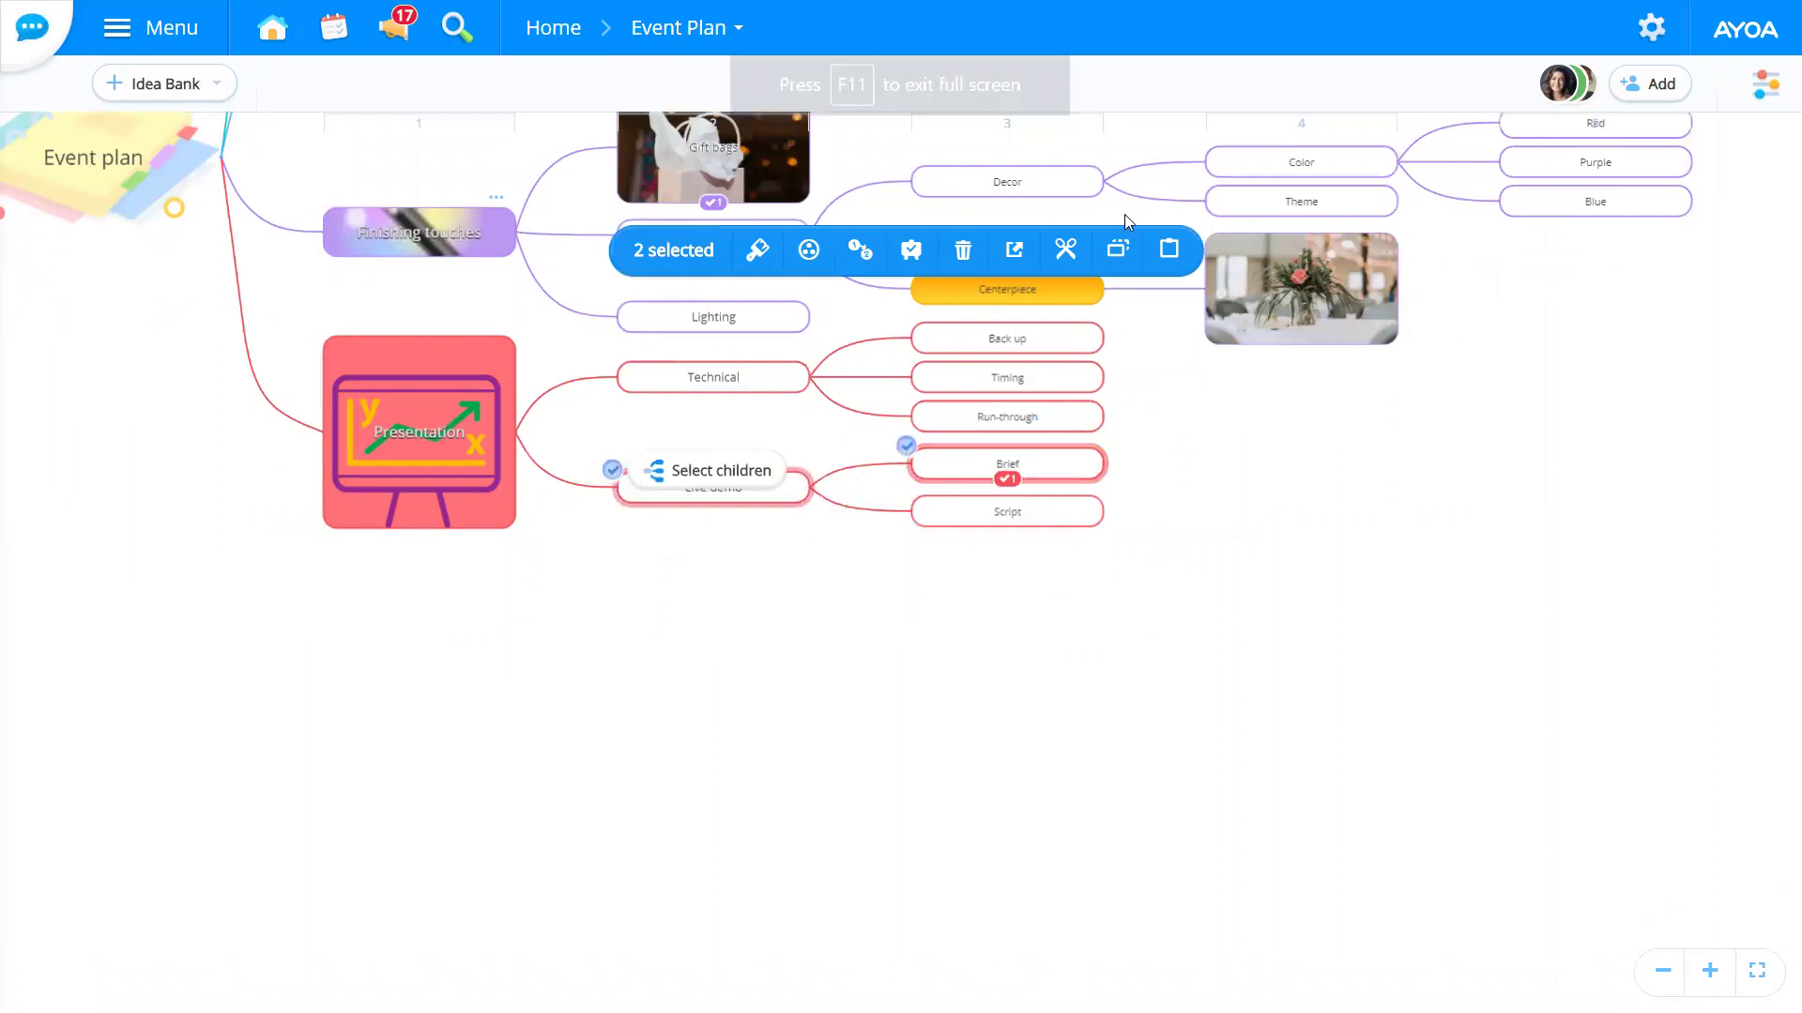
pyautogui.click(906, 493)
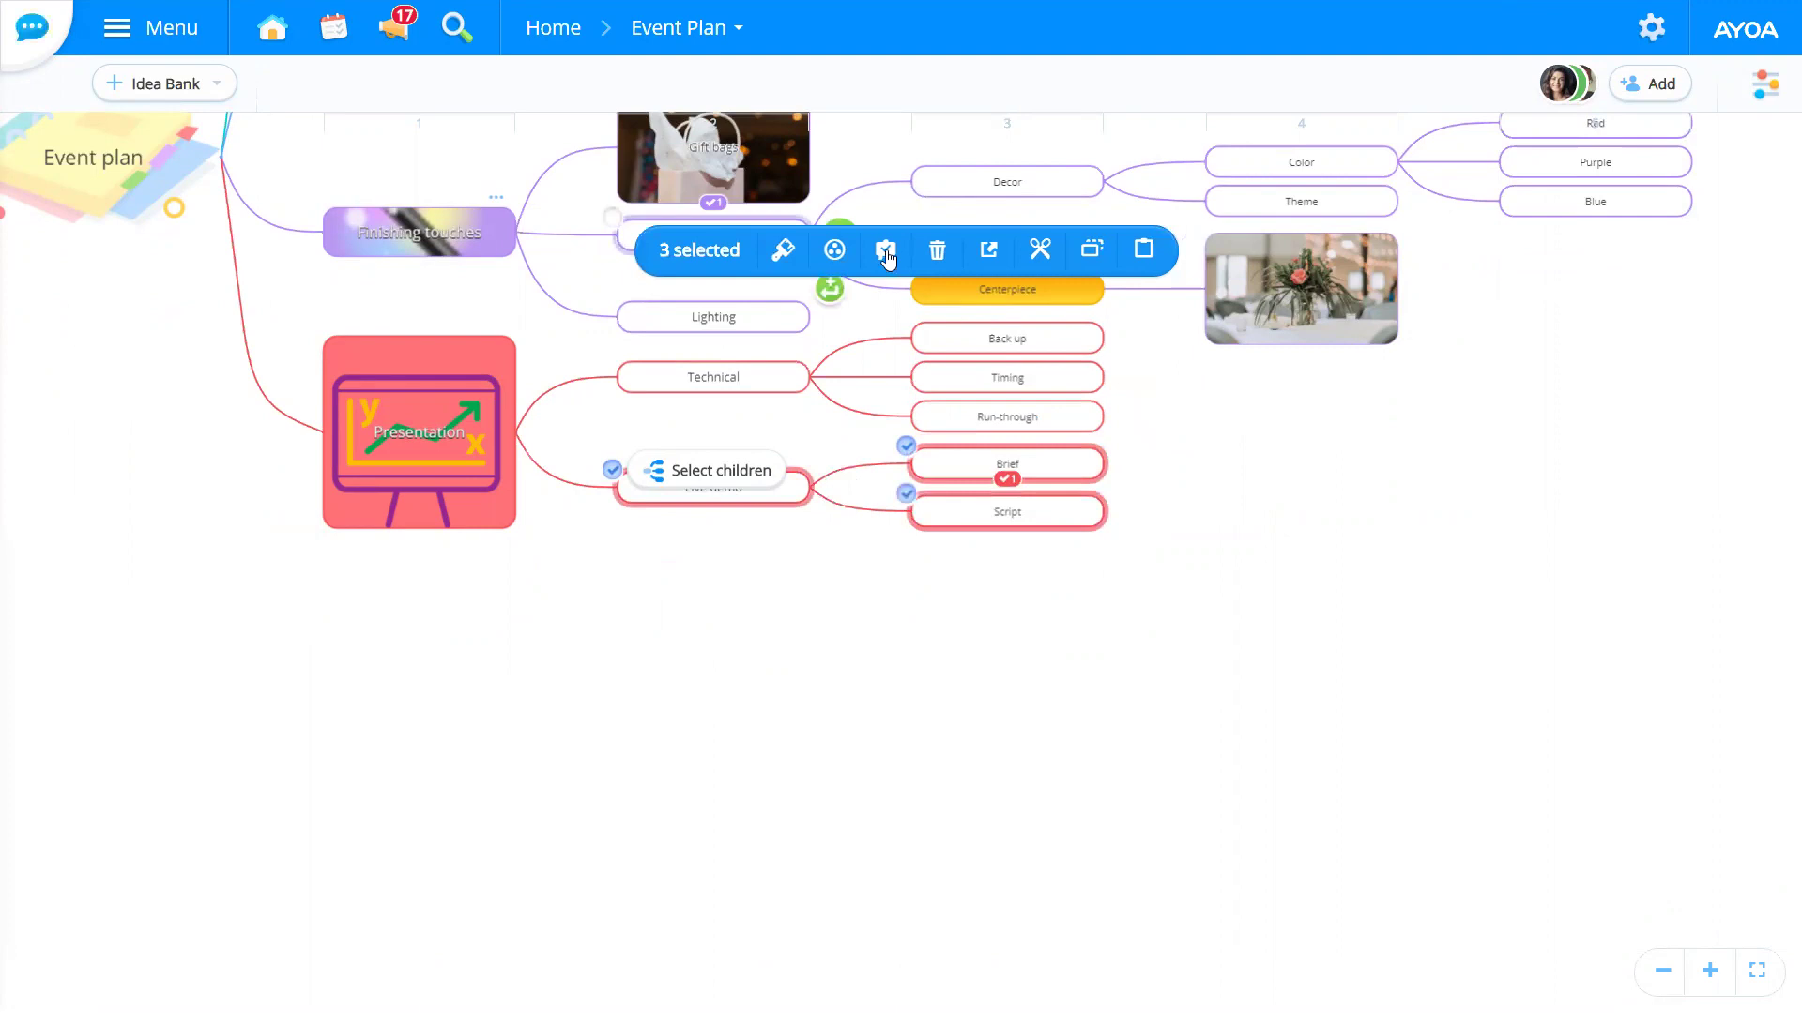
pyautogui.click(835, 252)
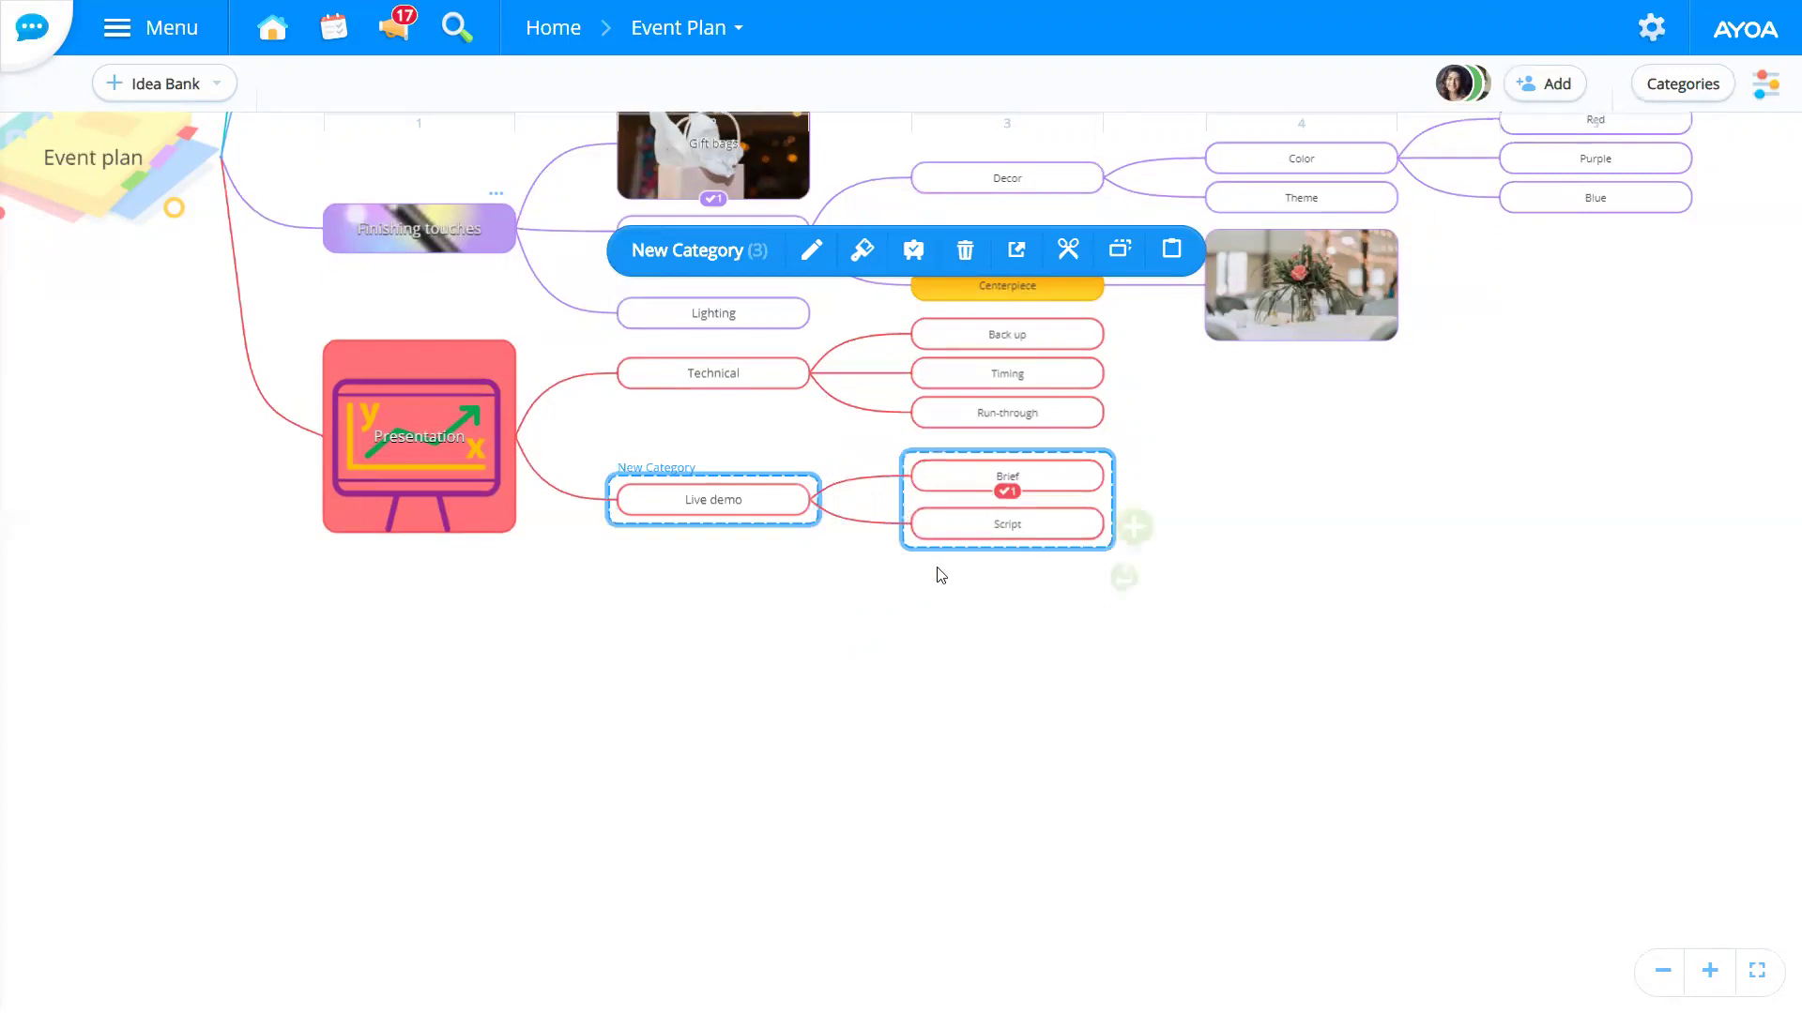
# Step: Style the Live demo category with a solid outline and a yellow fill
pyautogui.click(865, 258)
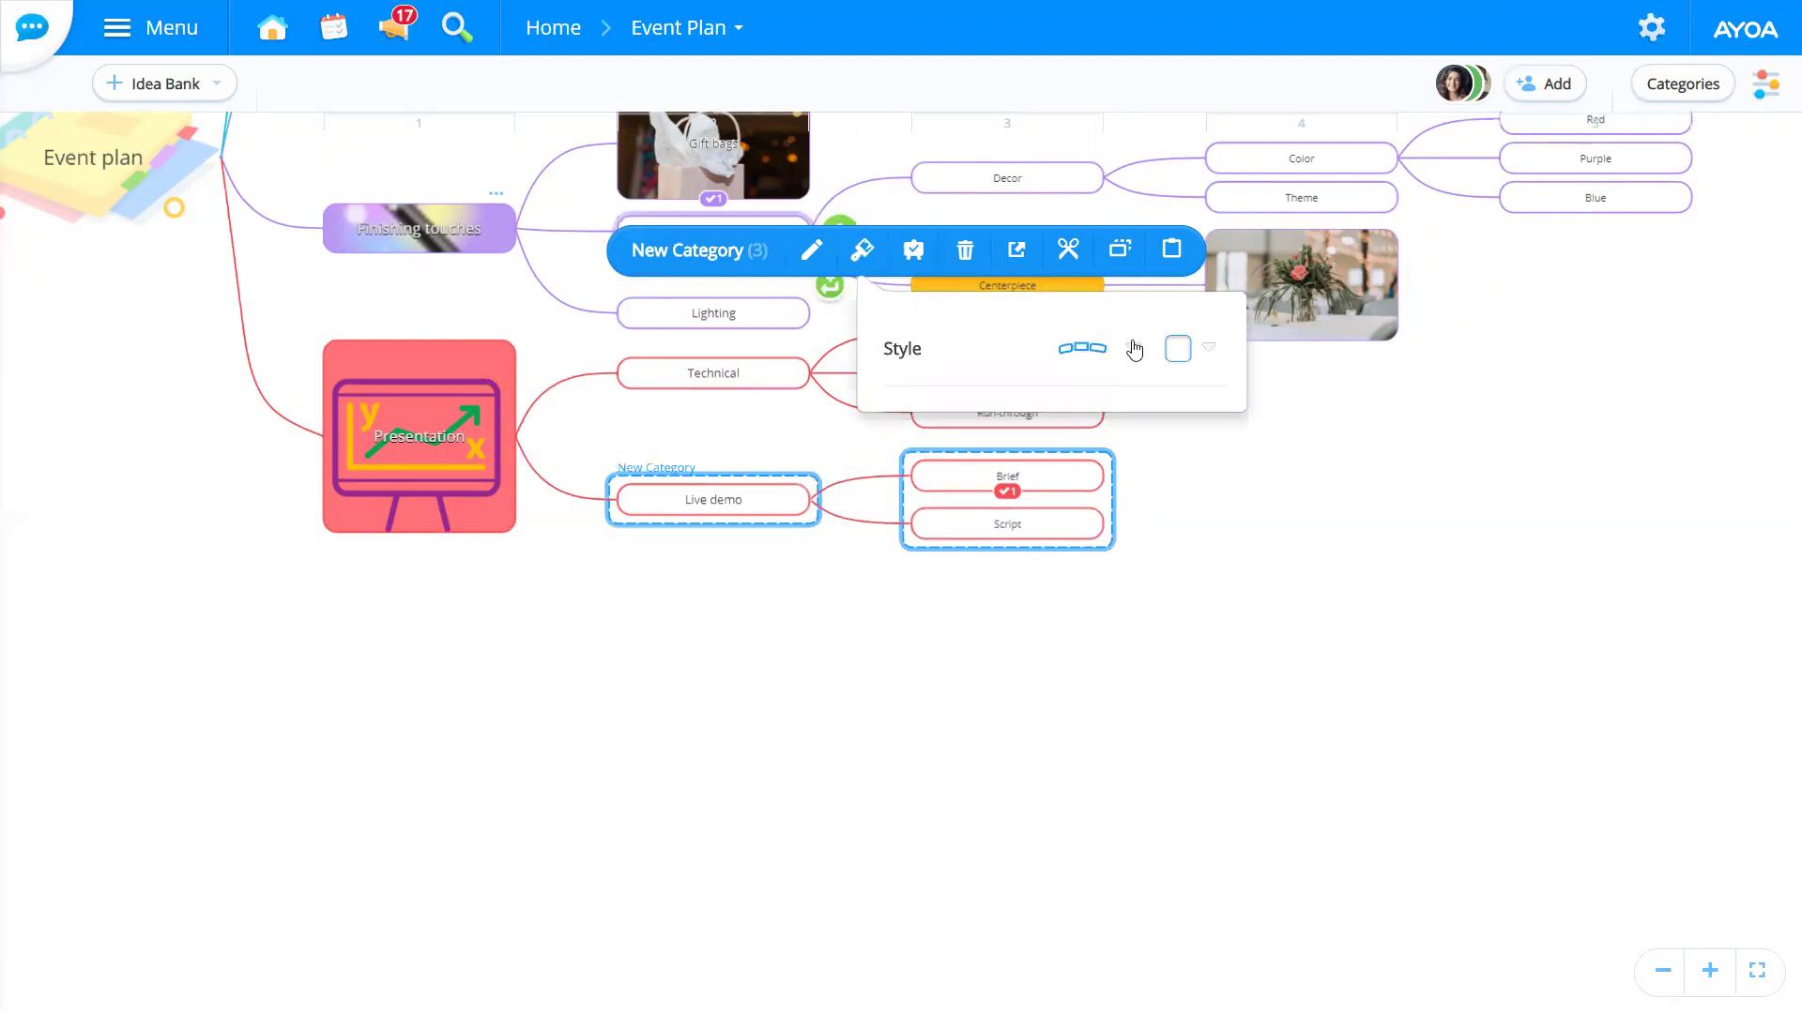
pyautogui.click(1132, 348)
pyautogui.click(1132, 432)
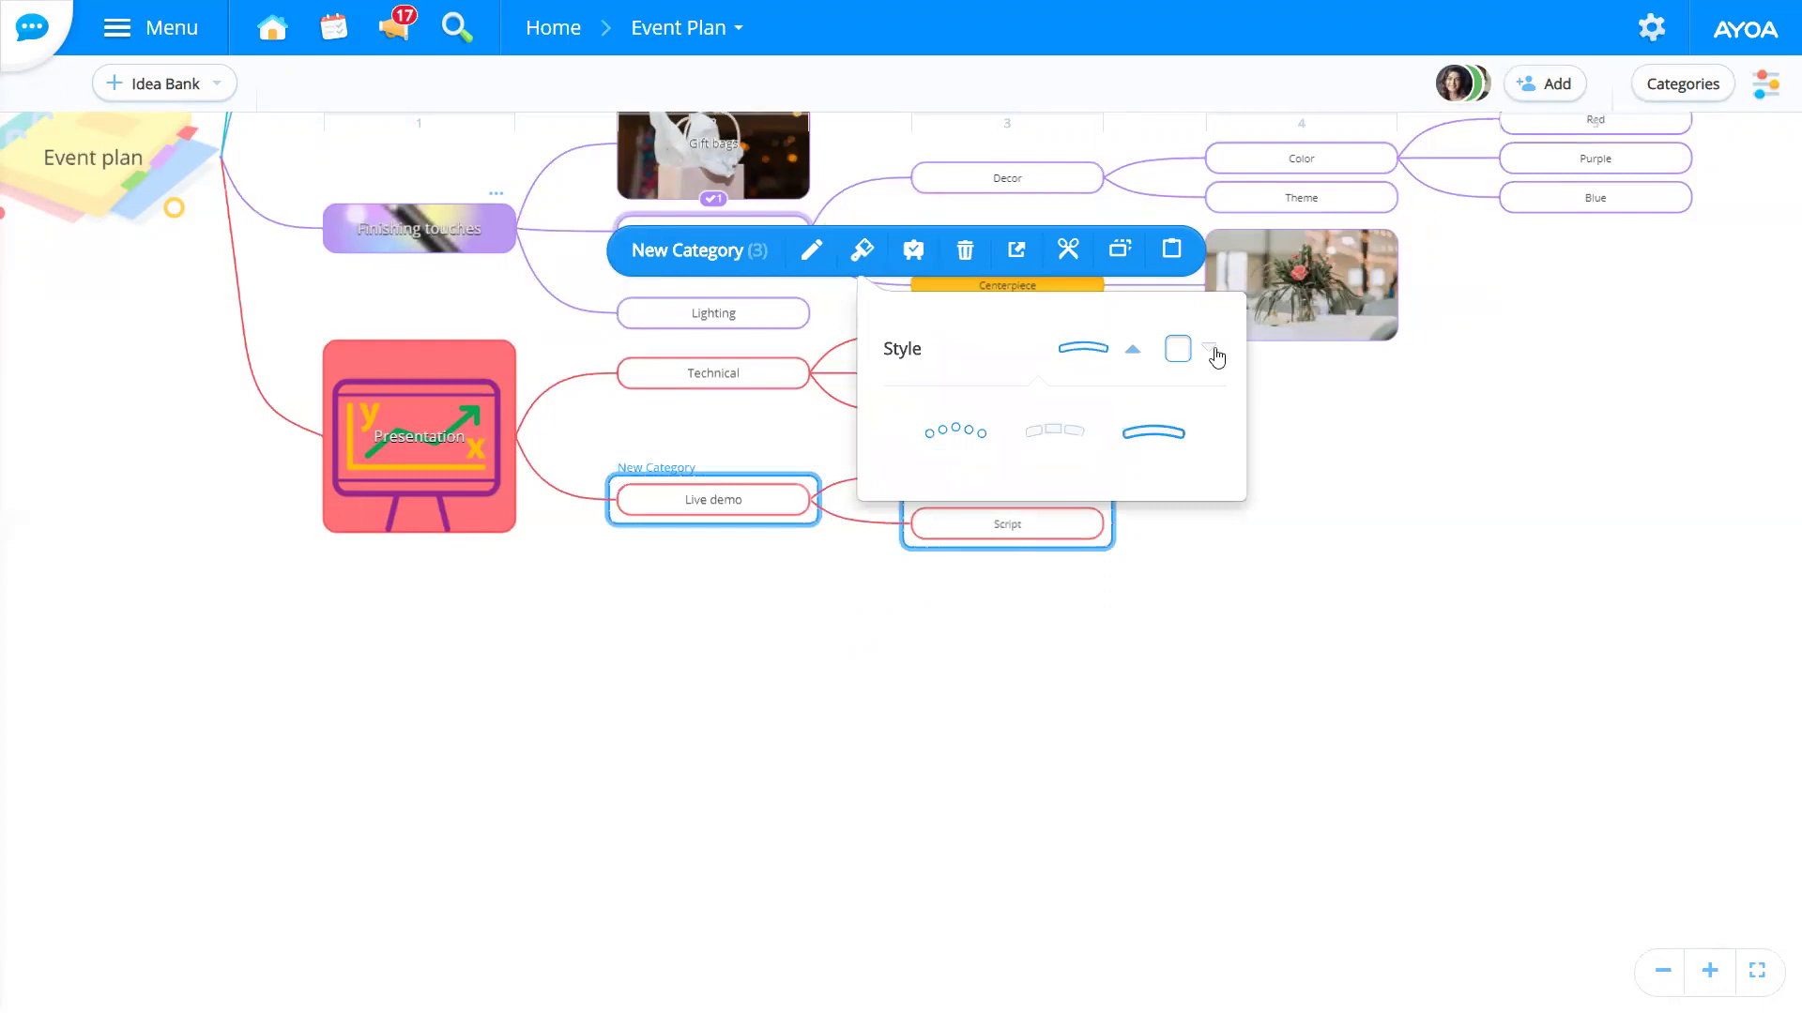
pyautogui.click(1209, 348)
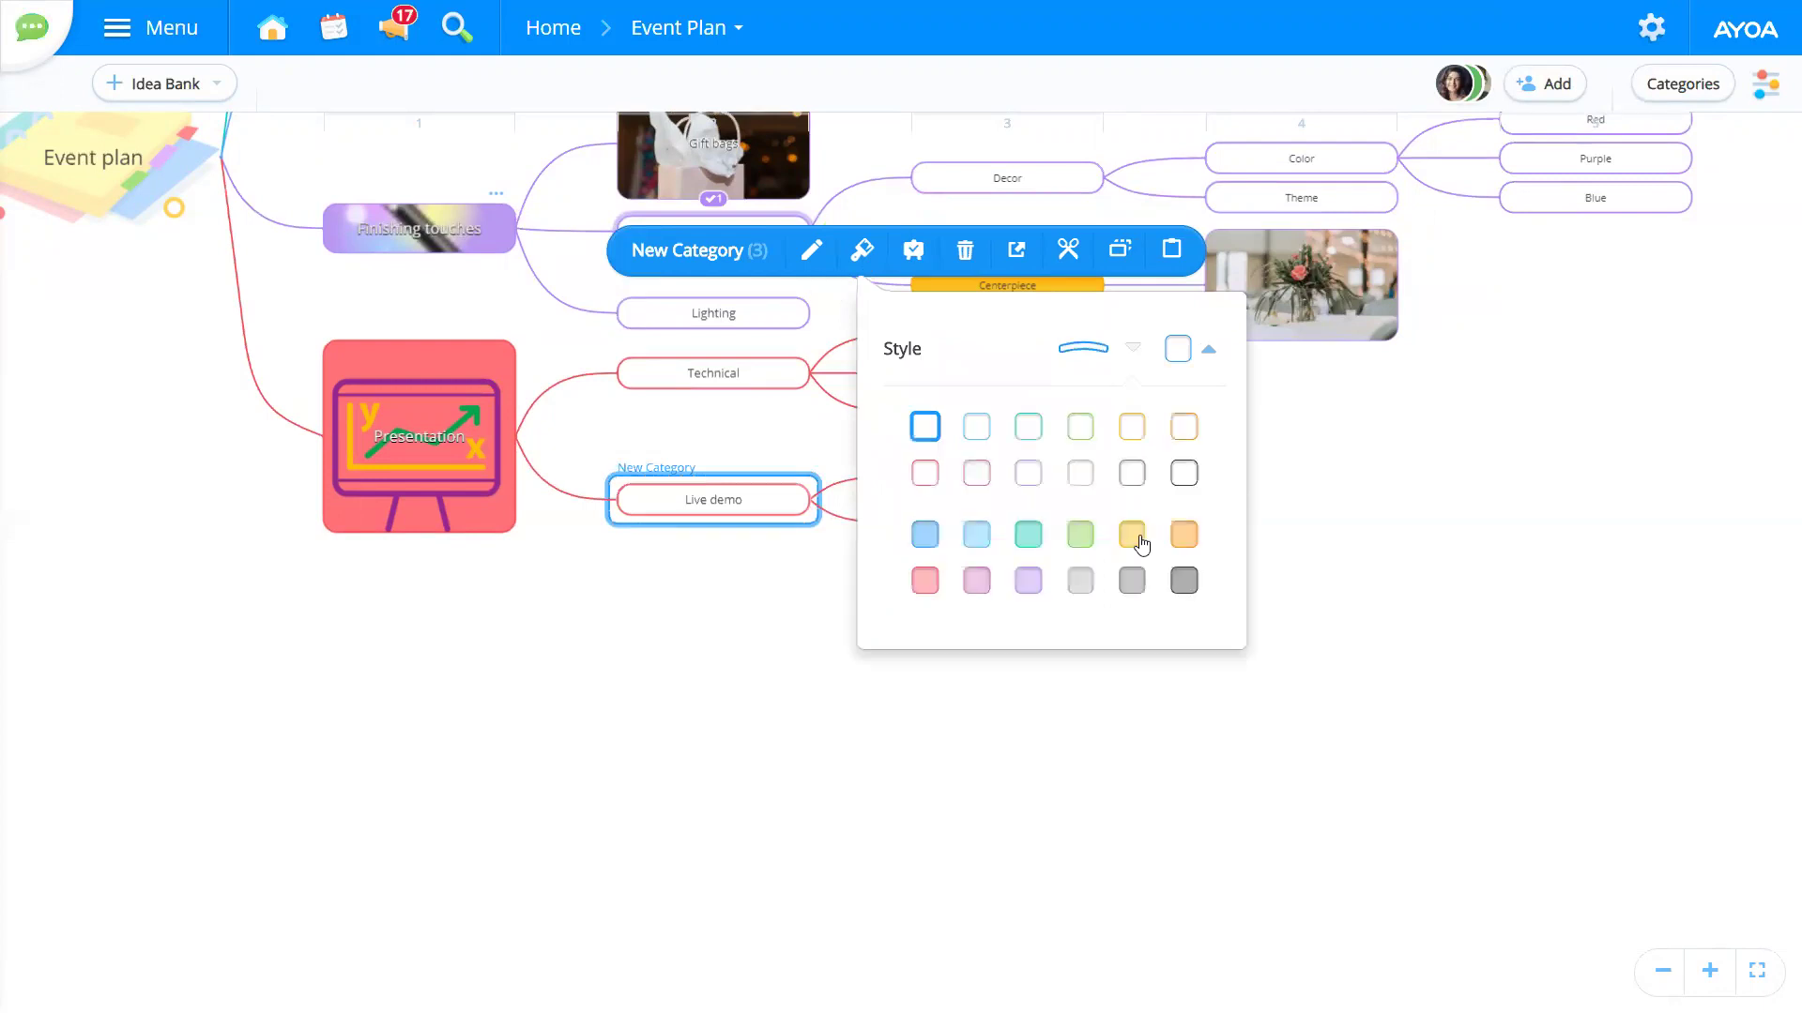
pyautogui.click(1131, 534)
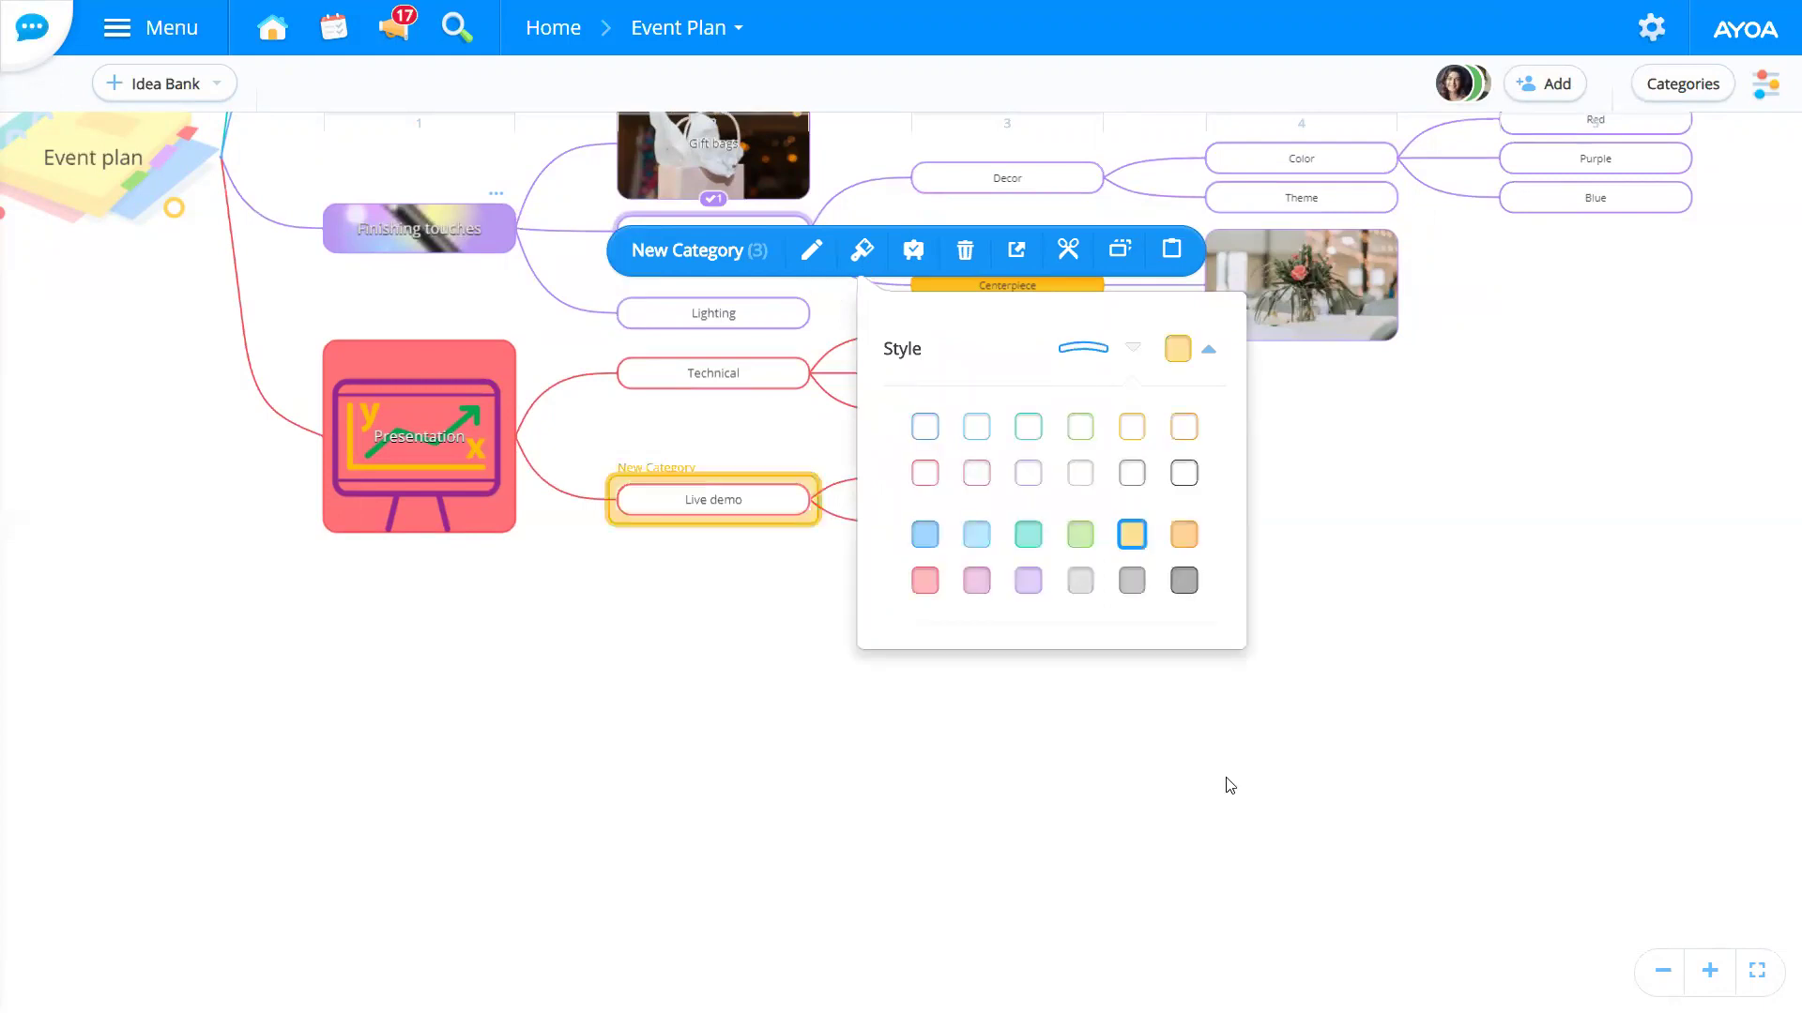
pyautogui.click(1293, 741)
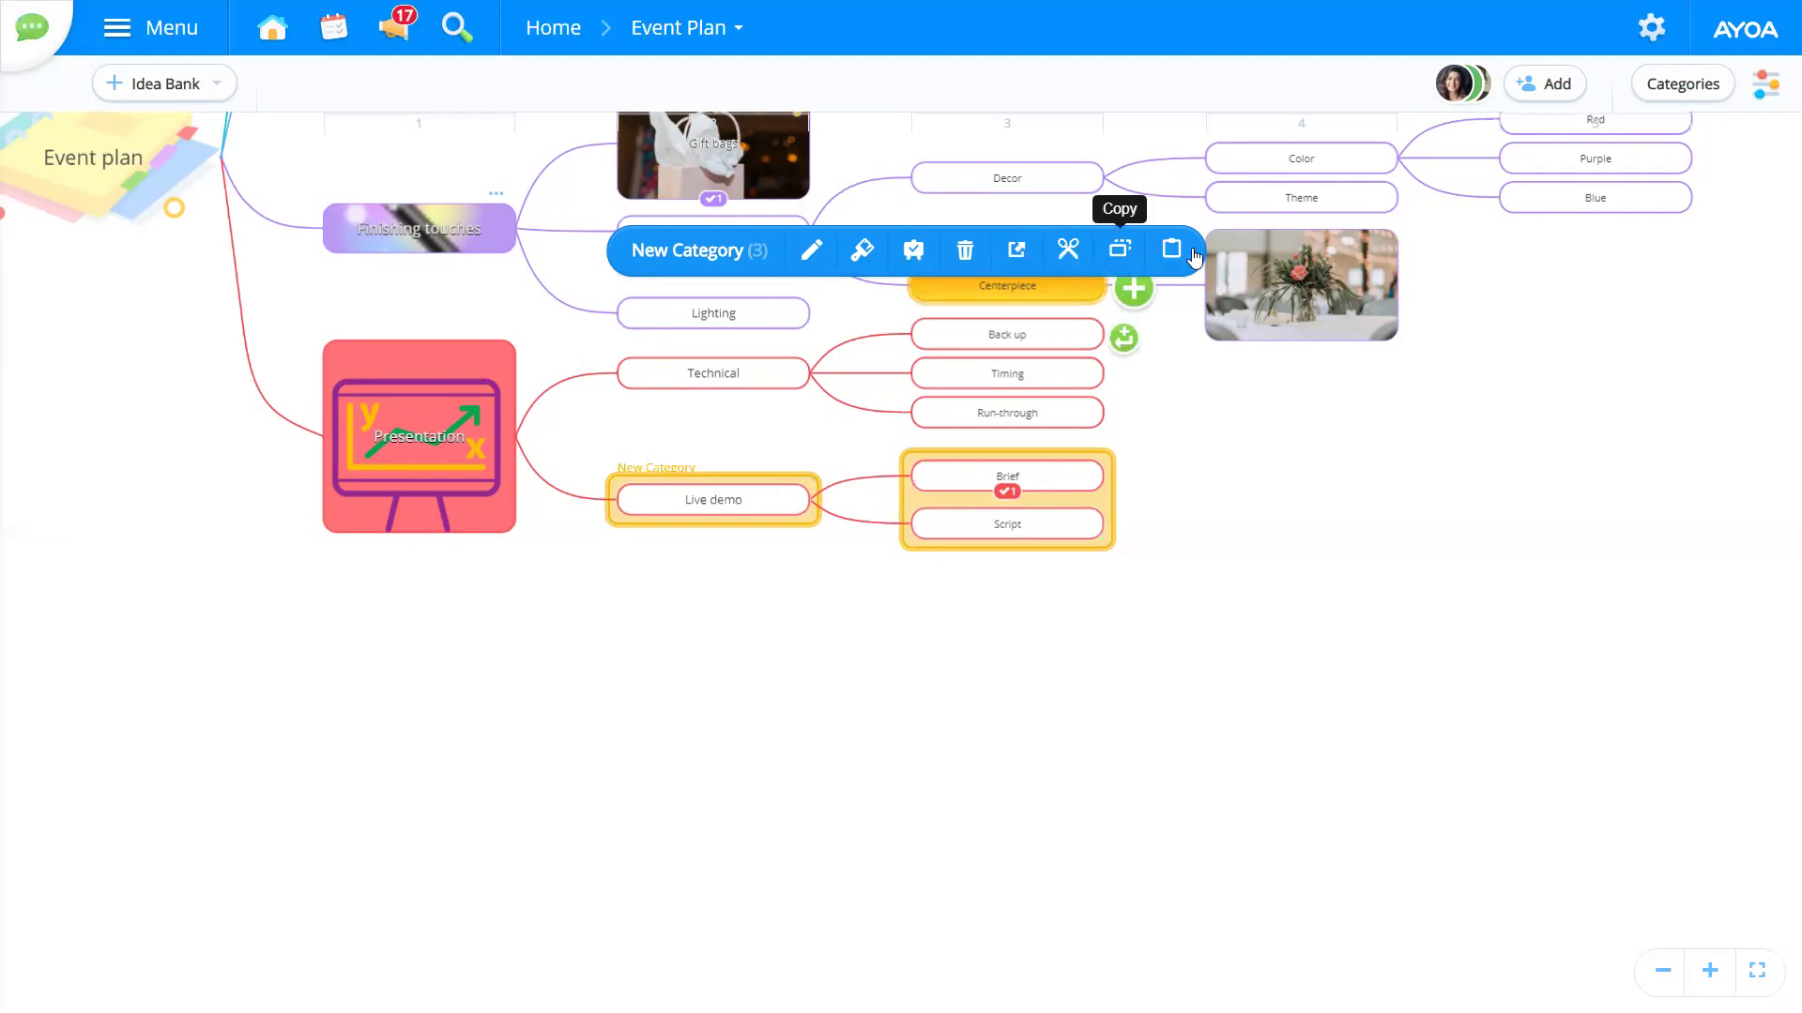
# Step: Switch back to the Working from Home mind map and turn off its dark mode
pyautogui.click(916, 791)
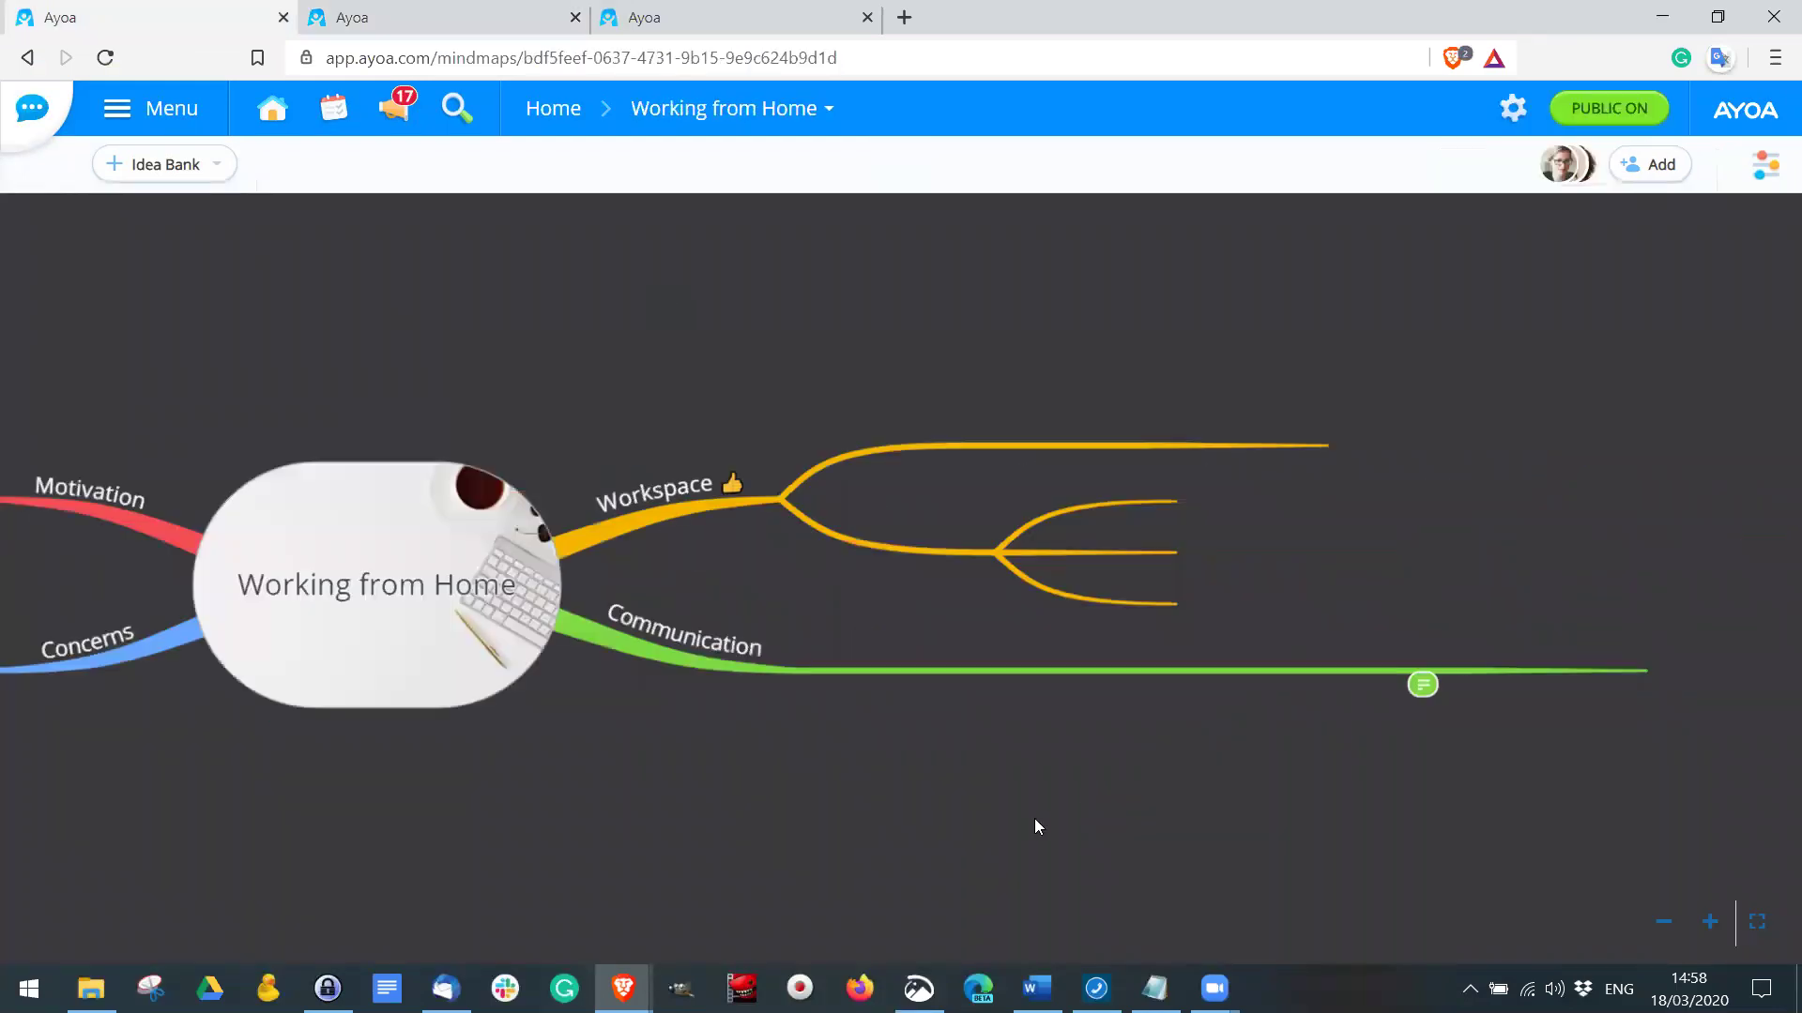
pyautogui.click(889, 561)
pyautogui.click(1021, 509)
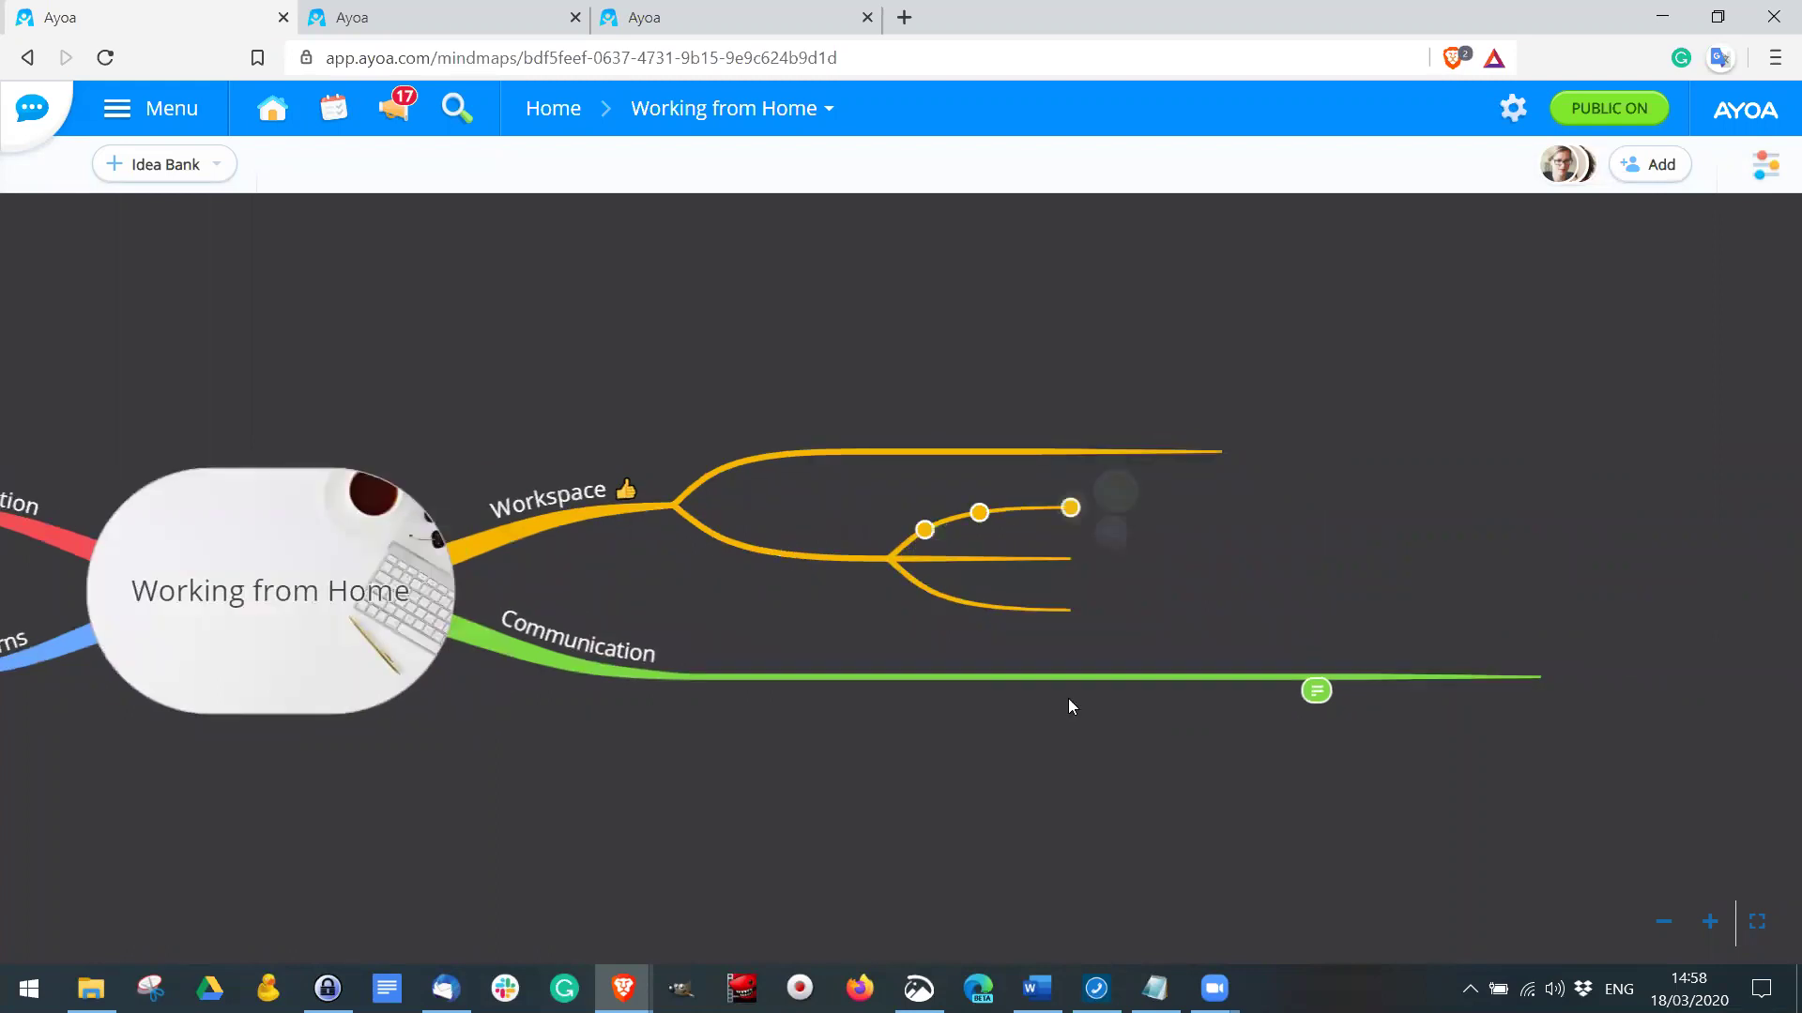
pyautogui.click(1068, 698)
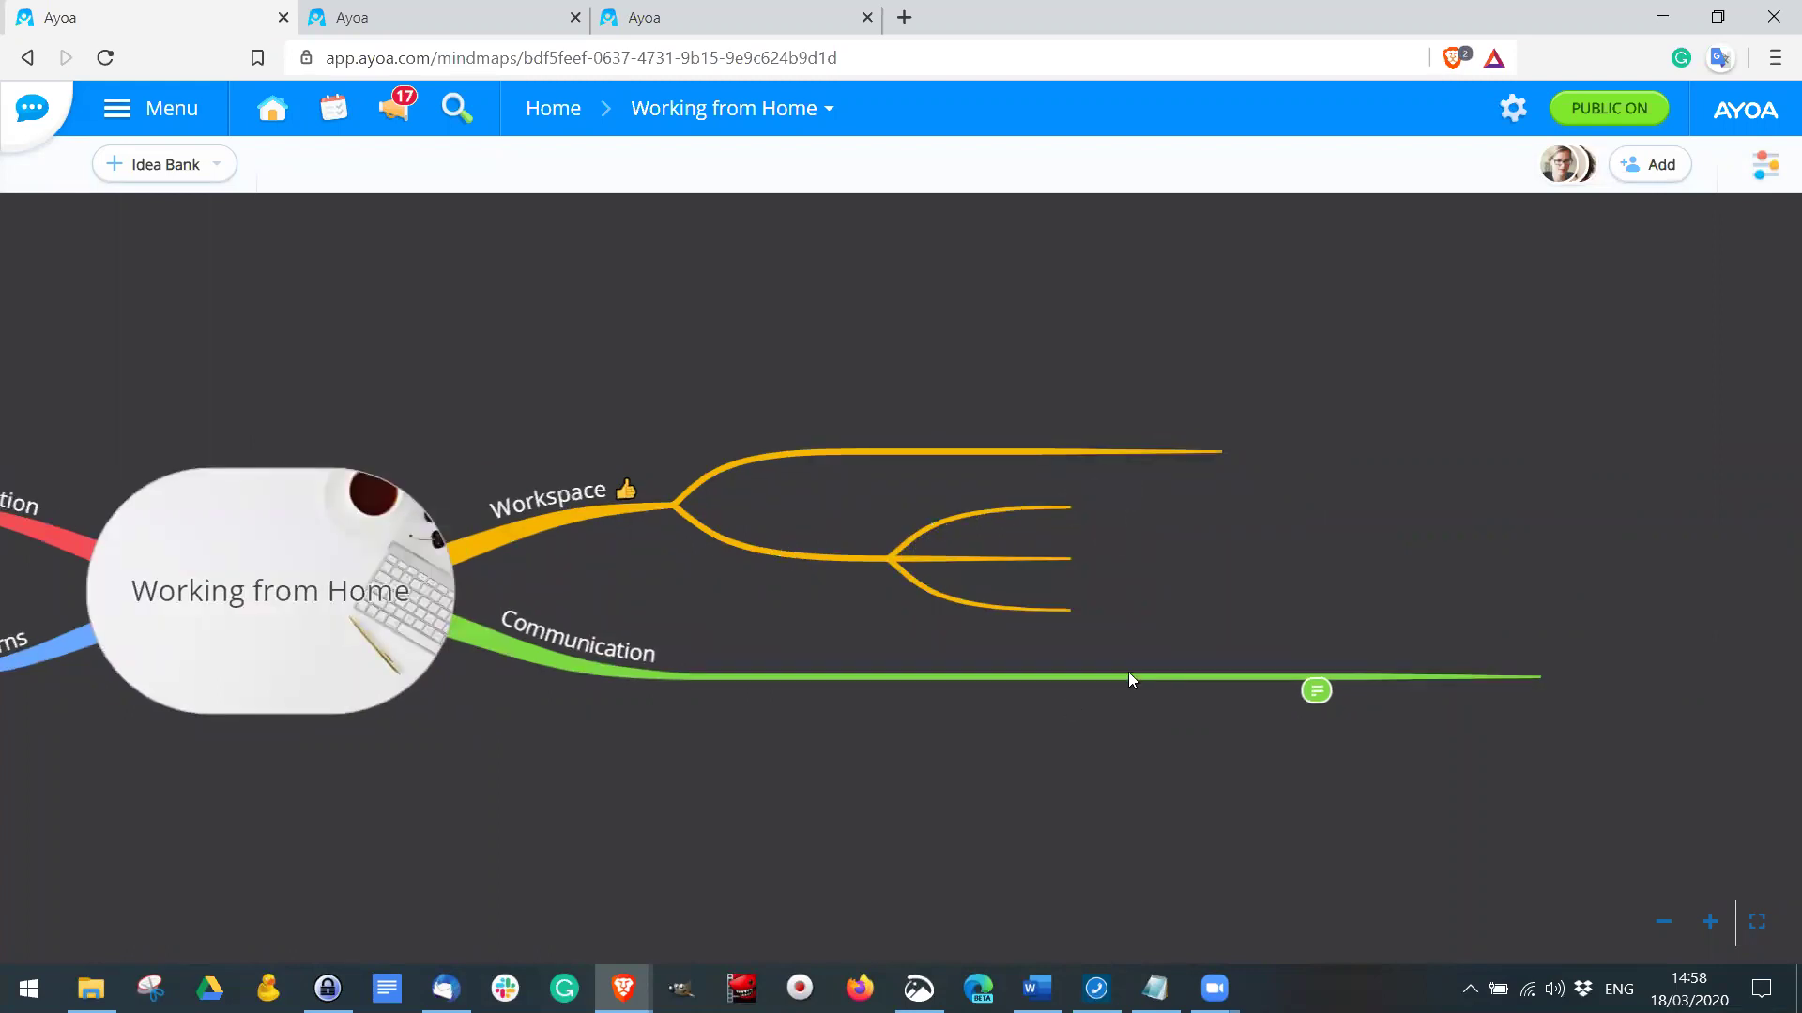
pyautogui.click(1741, 175)
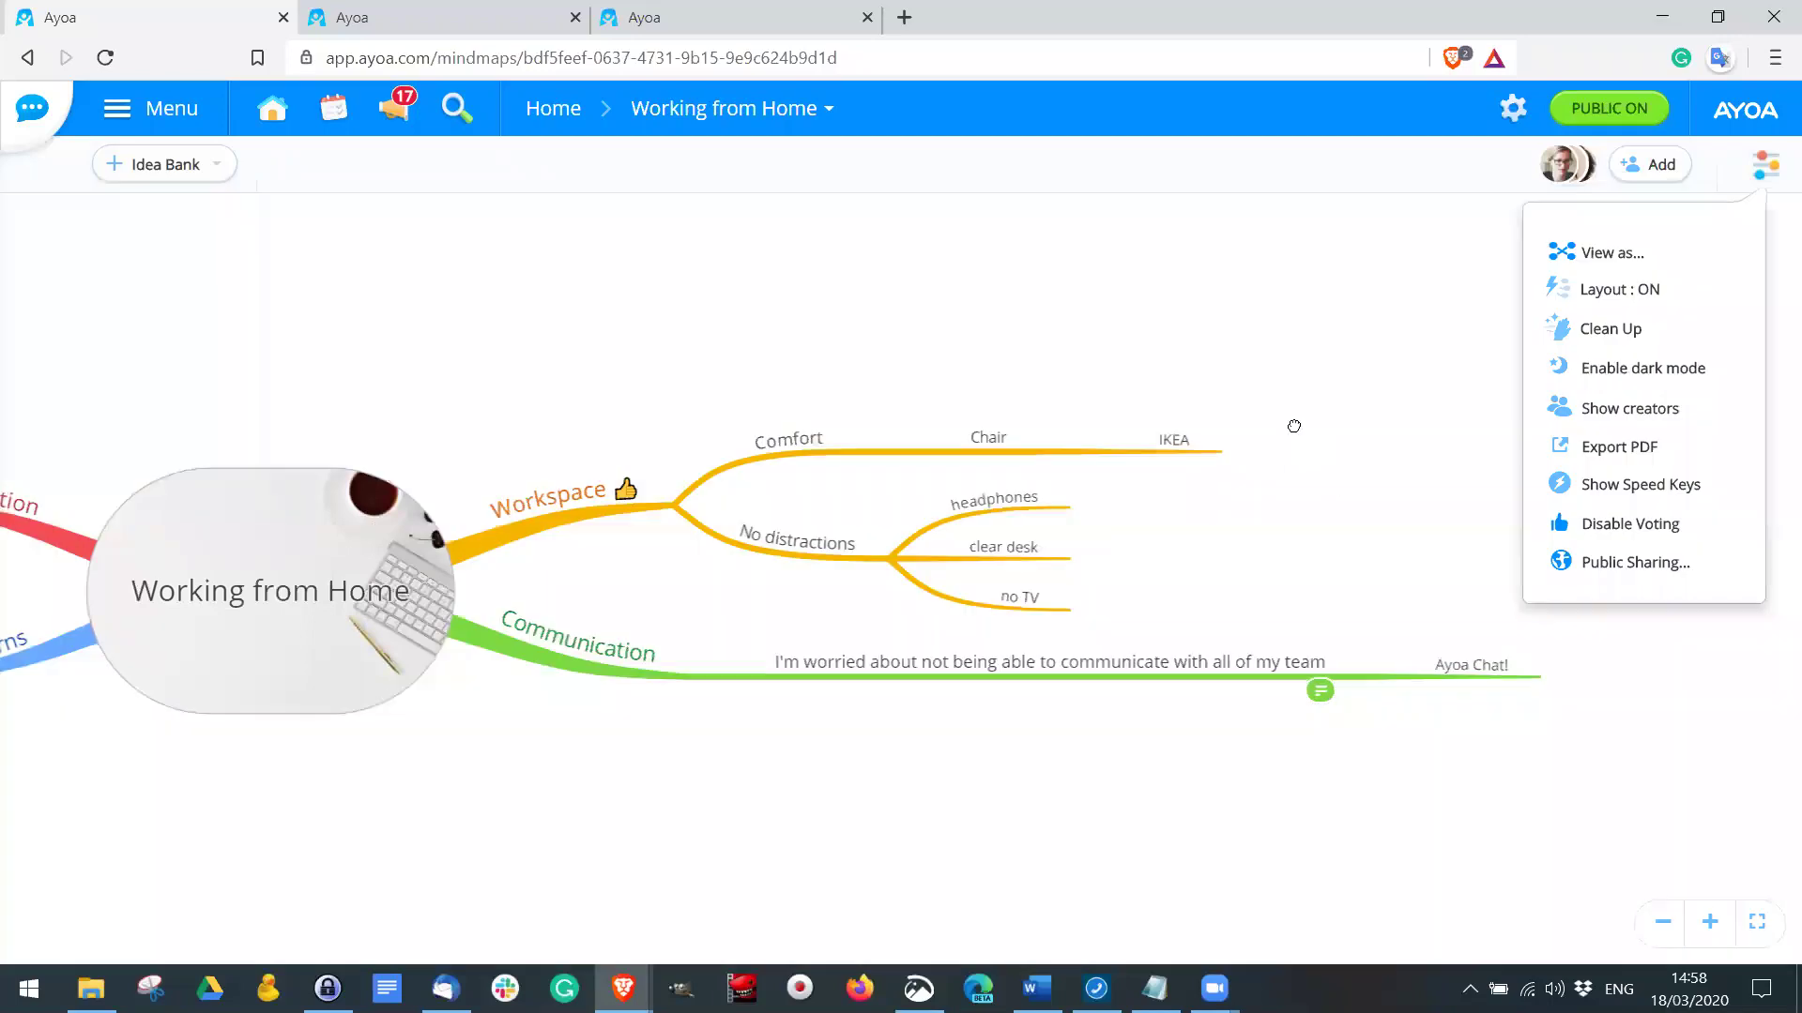
pyautogui.click(1293, 426)
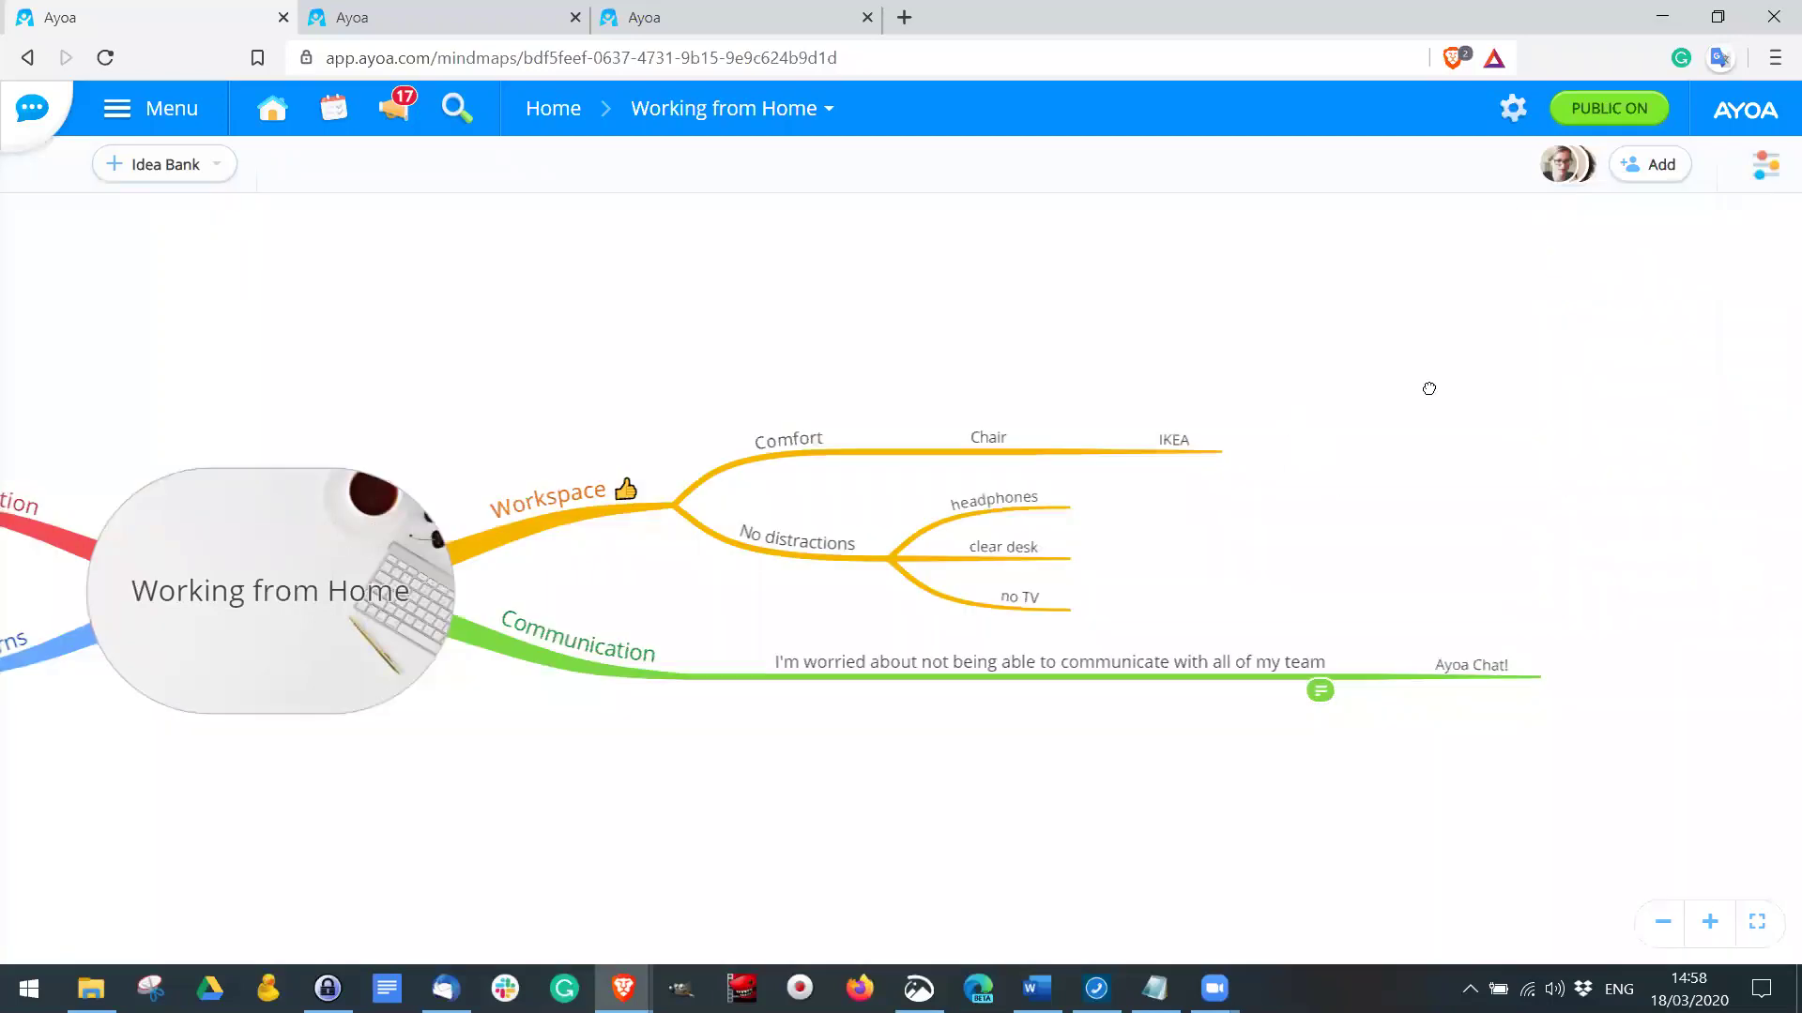
# Step: Select the Communication and Motivation branches and create a connection between them
pyautogui.moveTo(1351, 469); pyautogui.dragTo(1418, 402)
pyautogui.moveTo(1061, 432); pyautogui.dragTo(1012, 418)
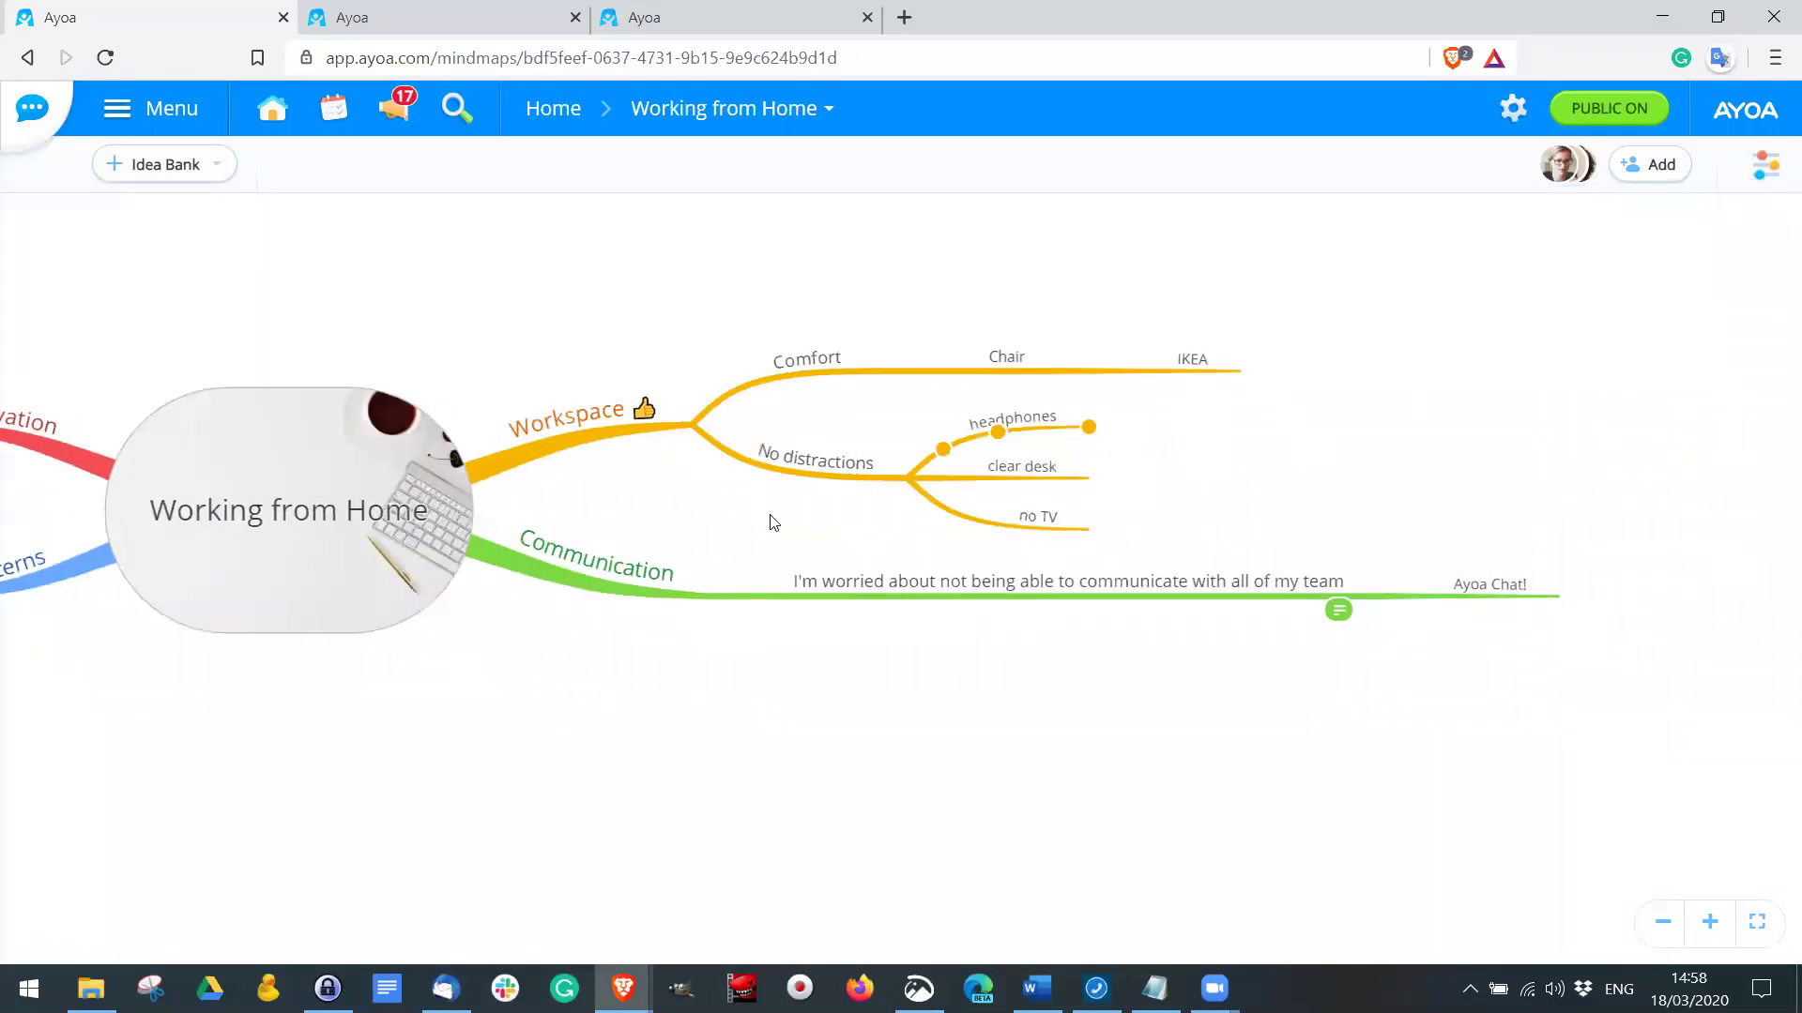
pyautogui.click(1092, 702)
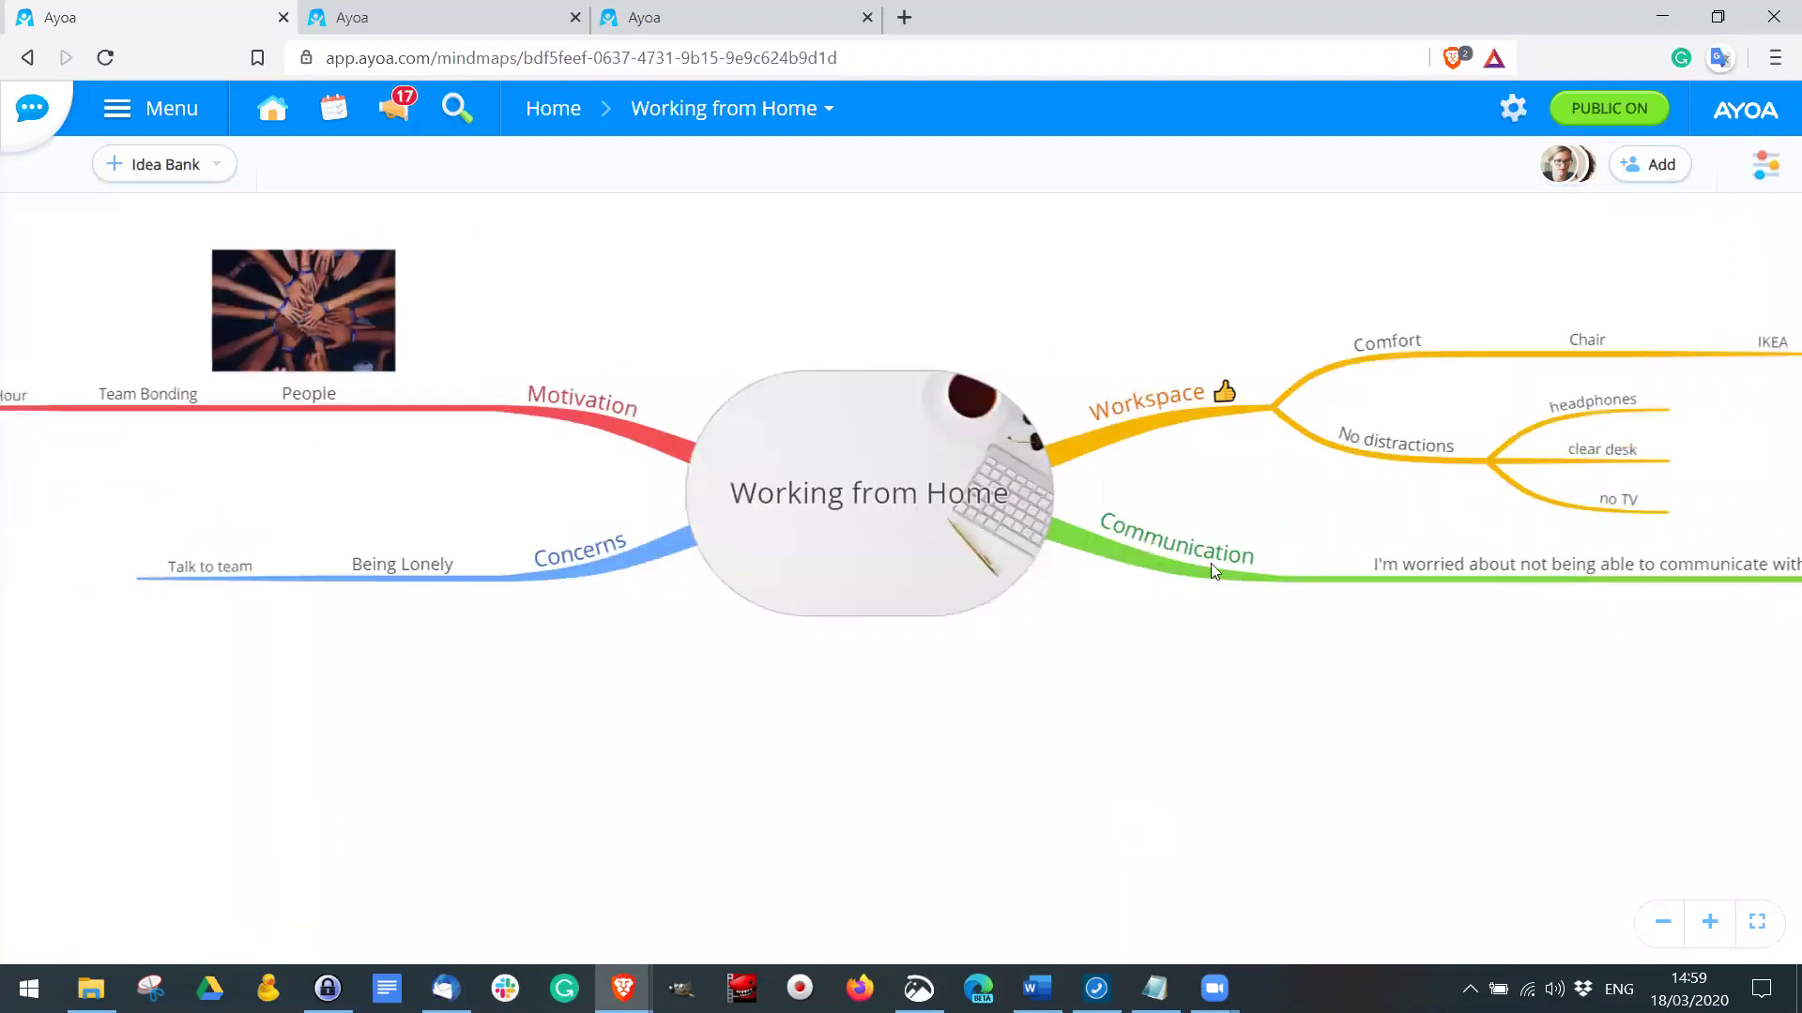
pyautogui.click(1210, 566)
pyautogui.moveTo(1261, 584); pyautogui.dragTo(1114, 576)
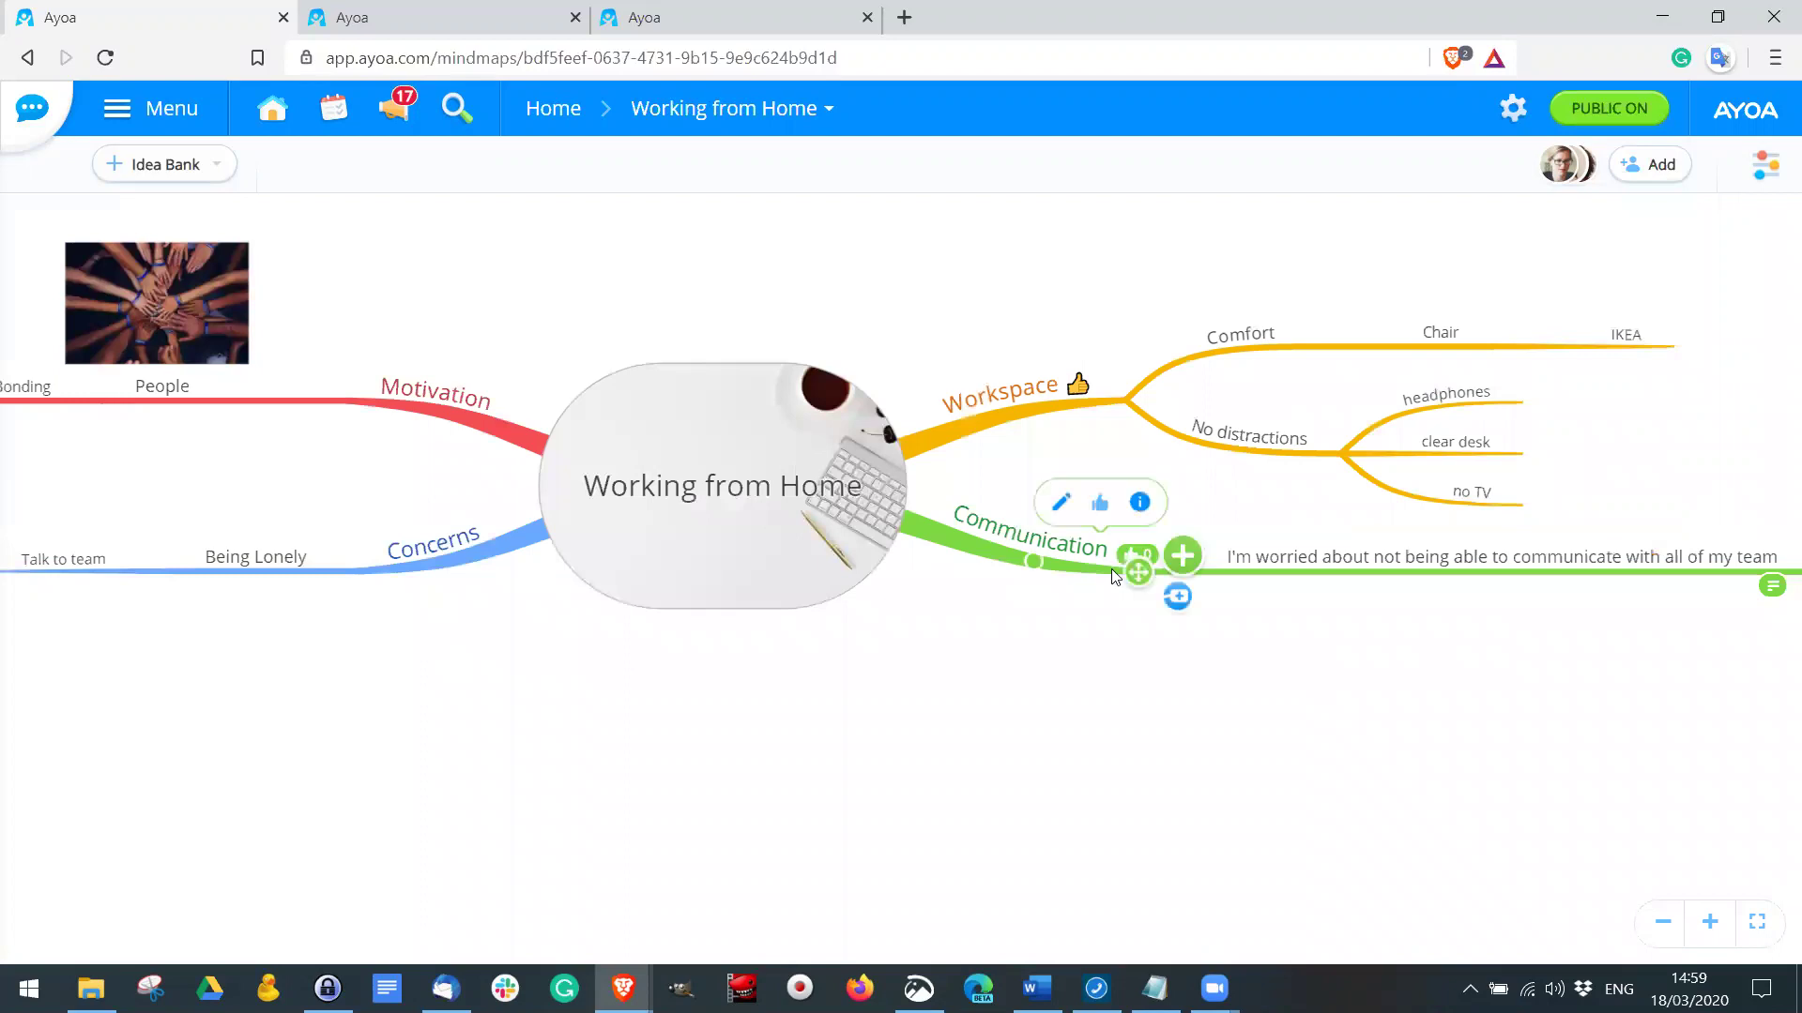
pyautogui.click(366, 386)
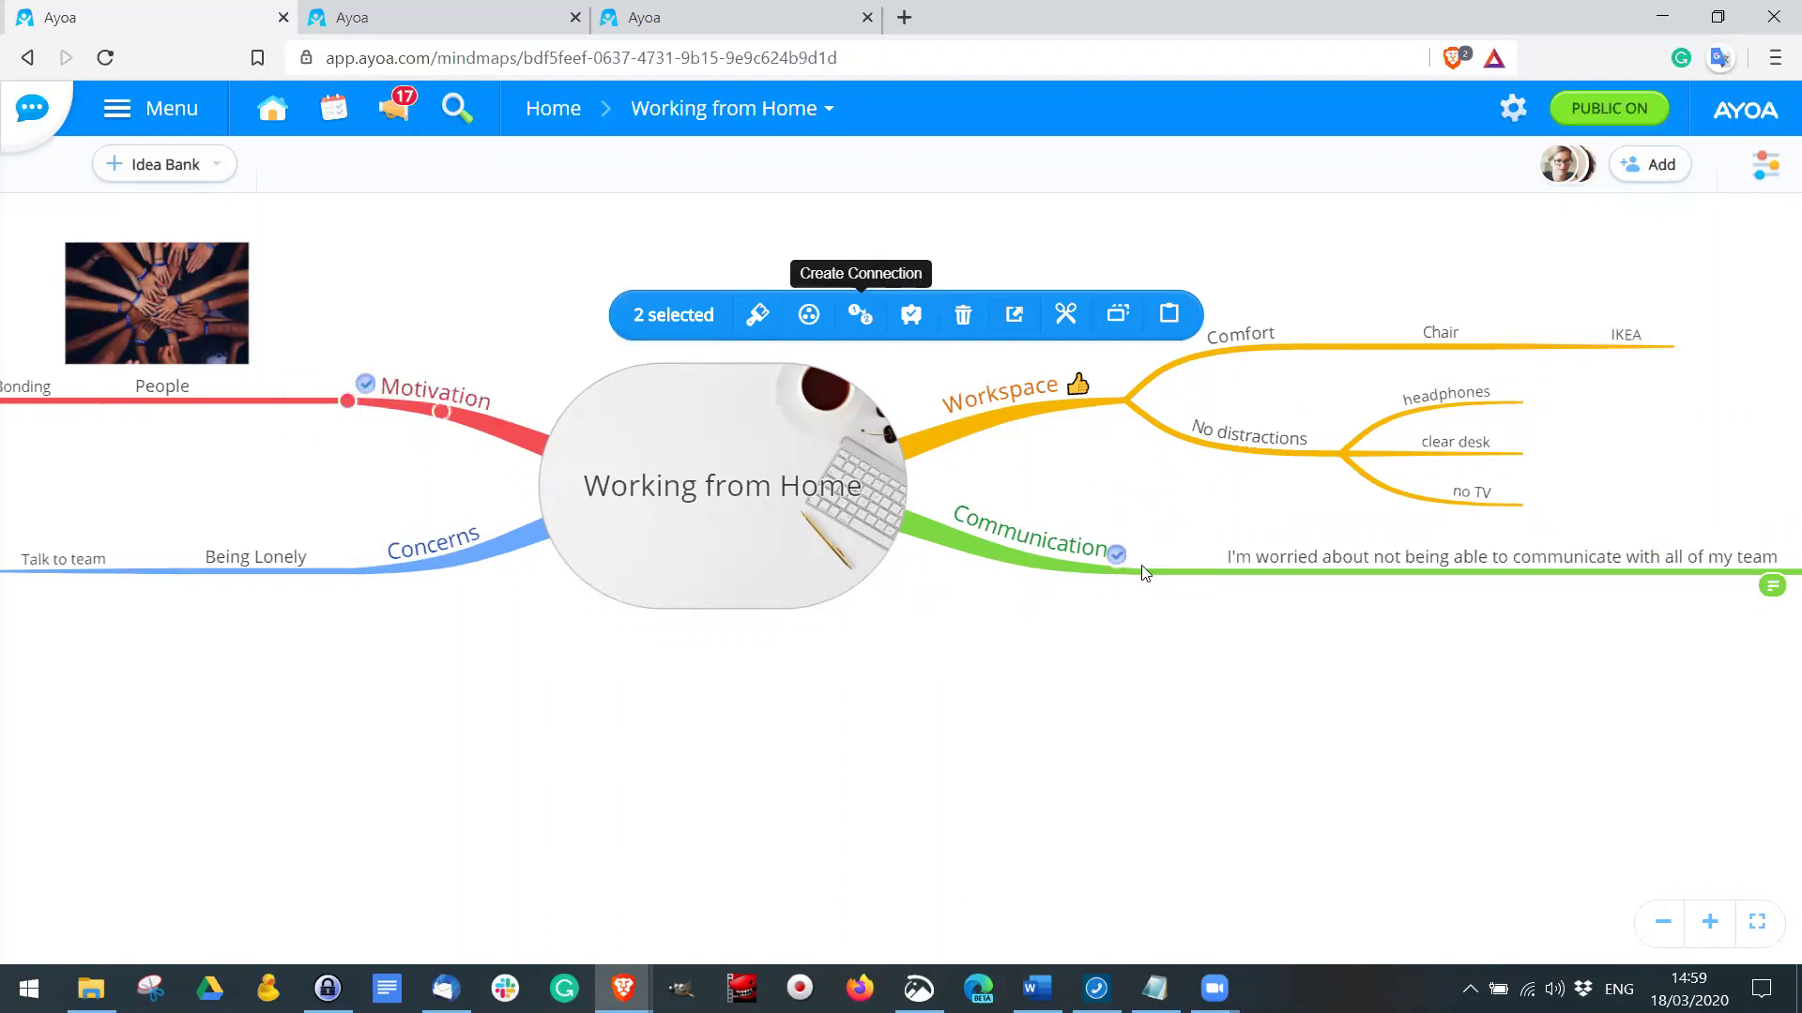
pyautogui.click(859, 317)
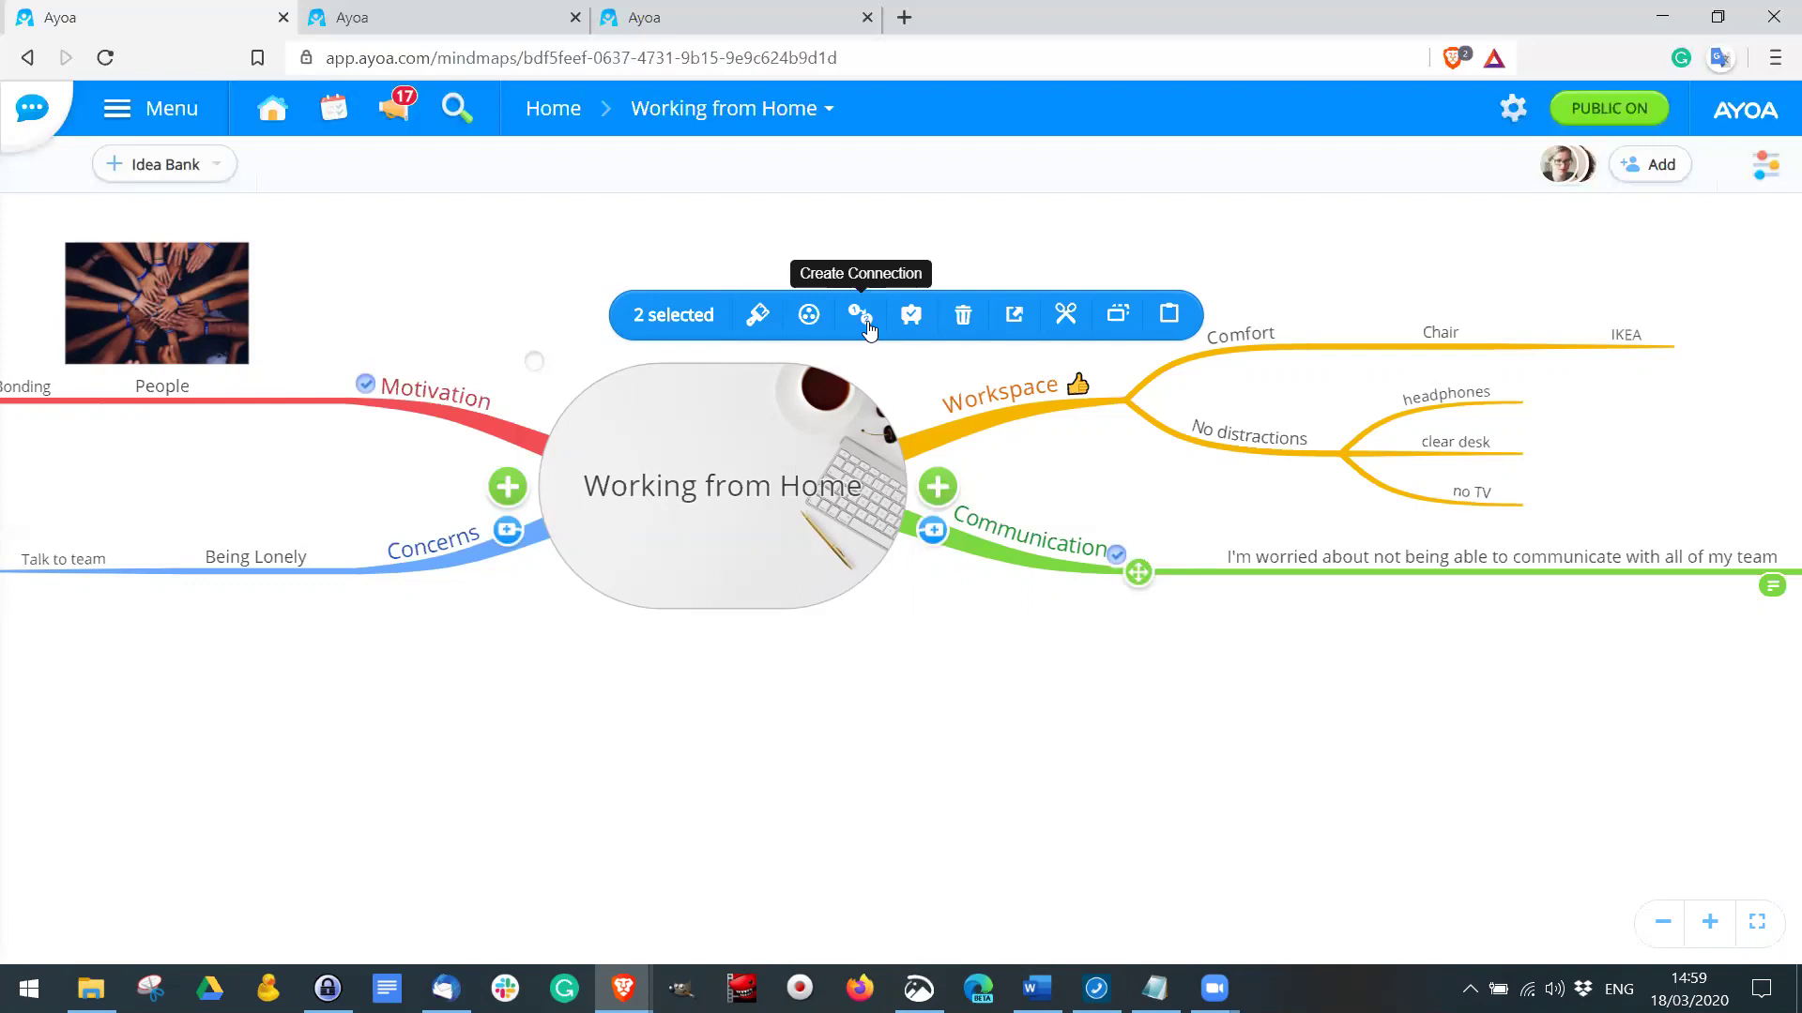
pyautogui.click(867, 324)
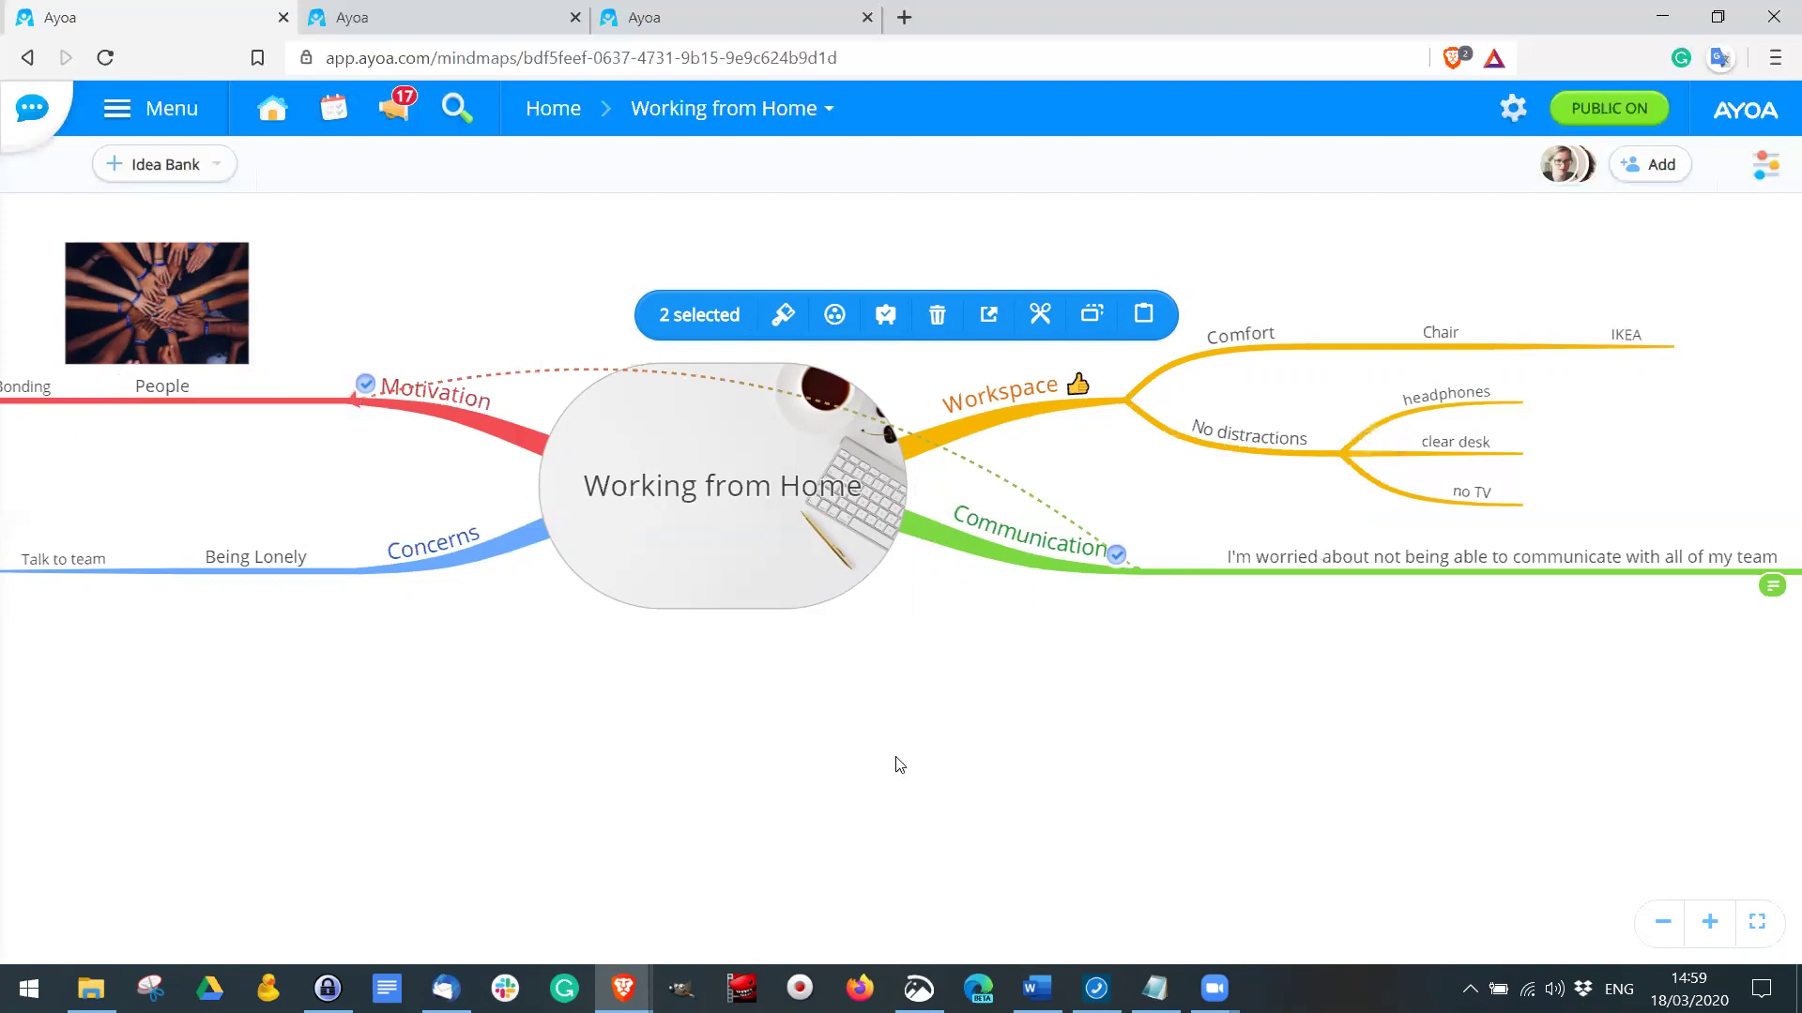
pyautogui.scroll(-3, 896, 762)
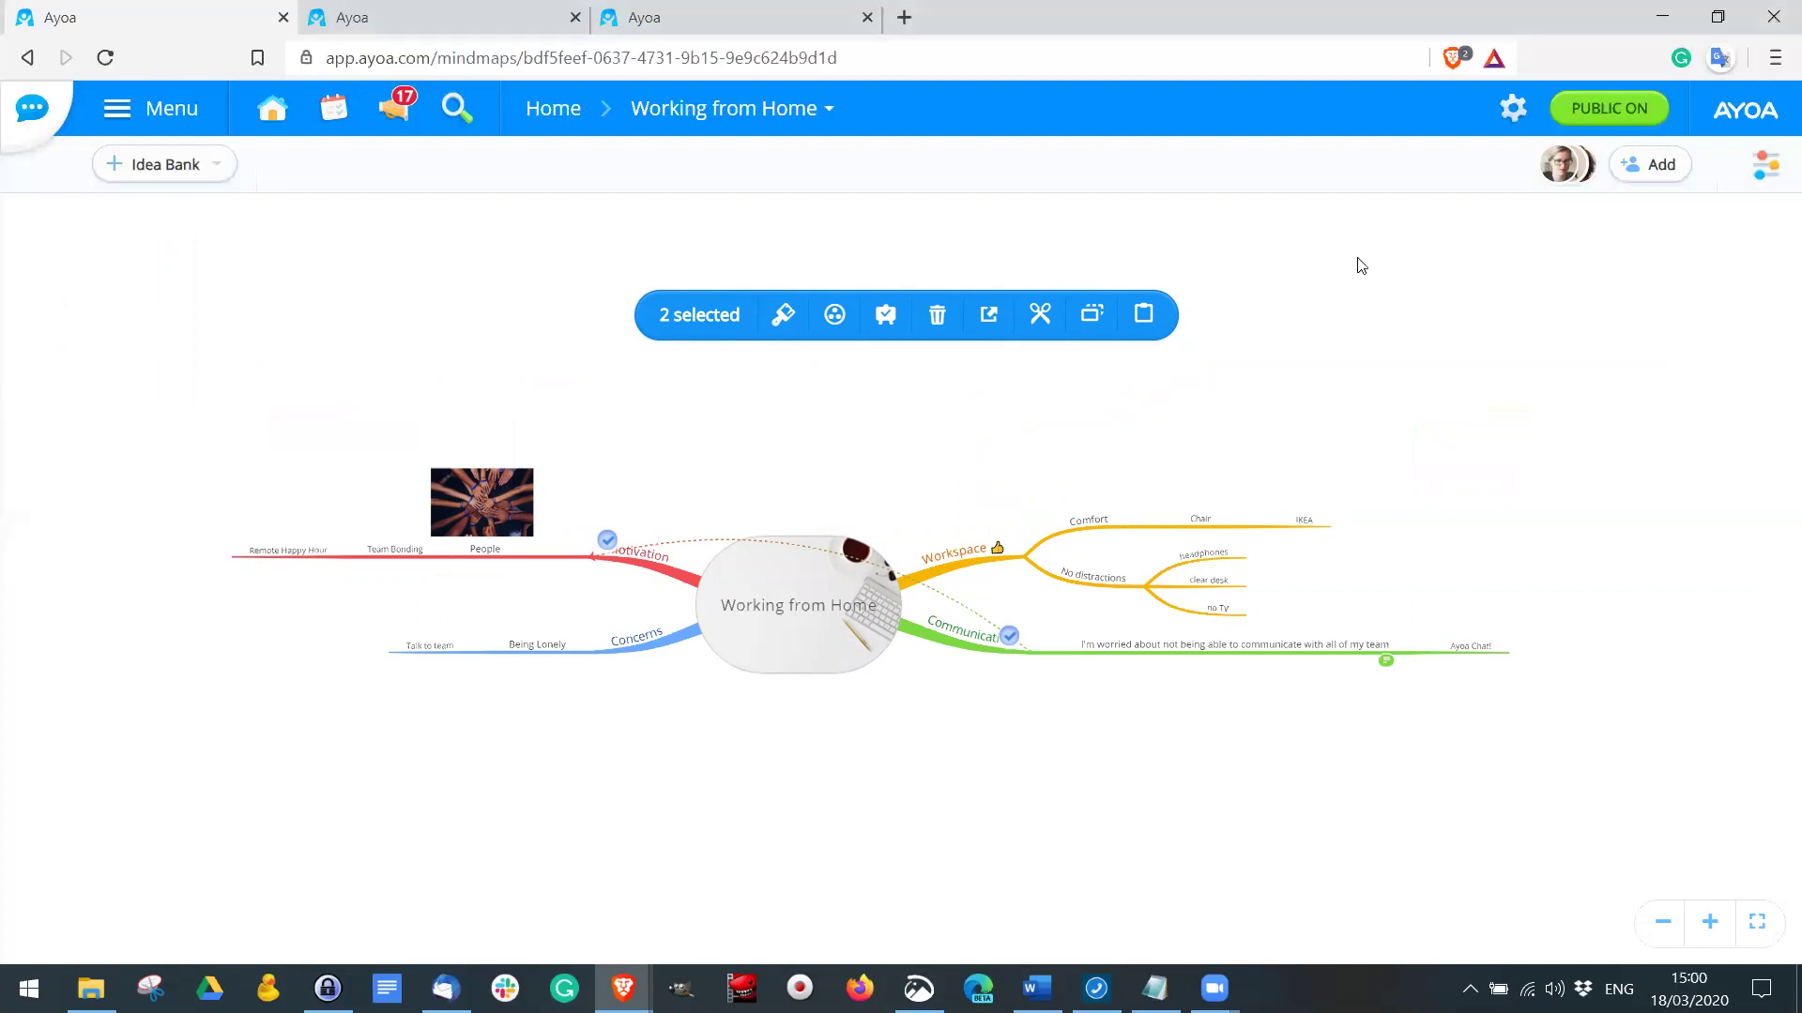
# Step: Open the Comfort branch's details and look through its style, notes and comment sections
pyautogui.click(1763, 155)
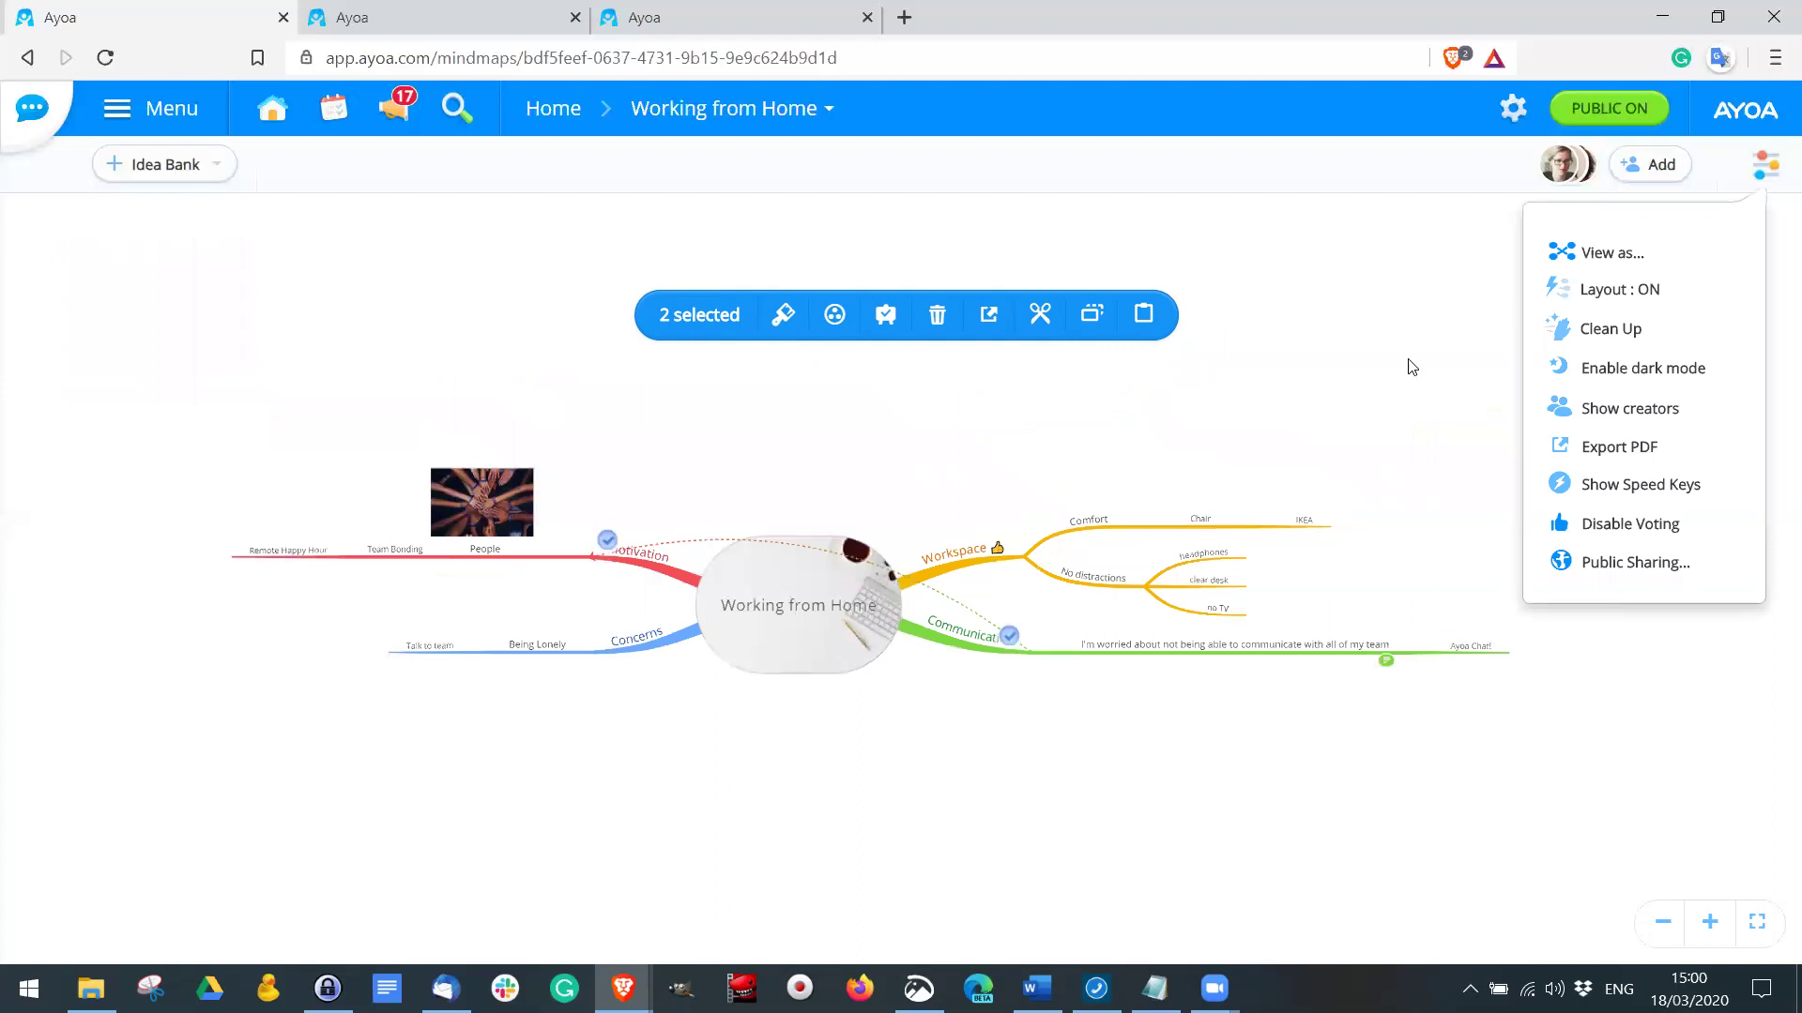
pyautogui.click(1258, 316)
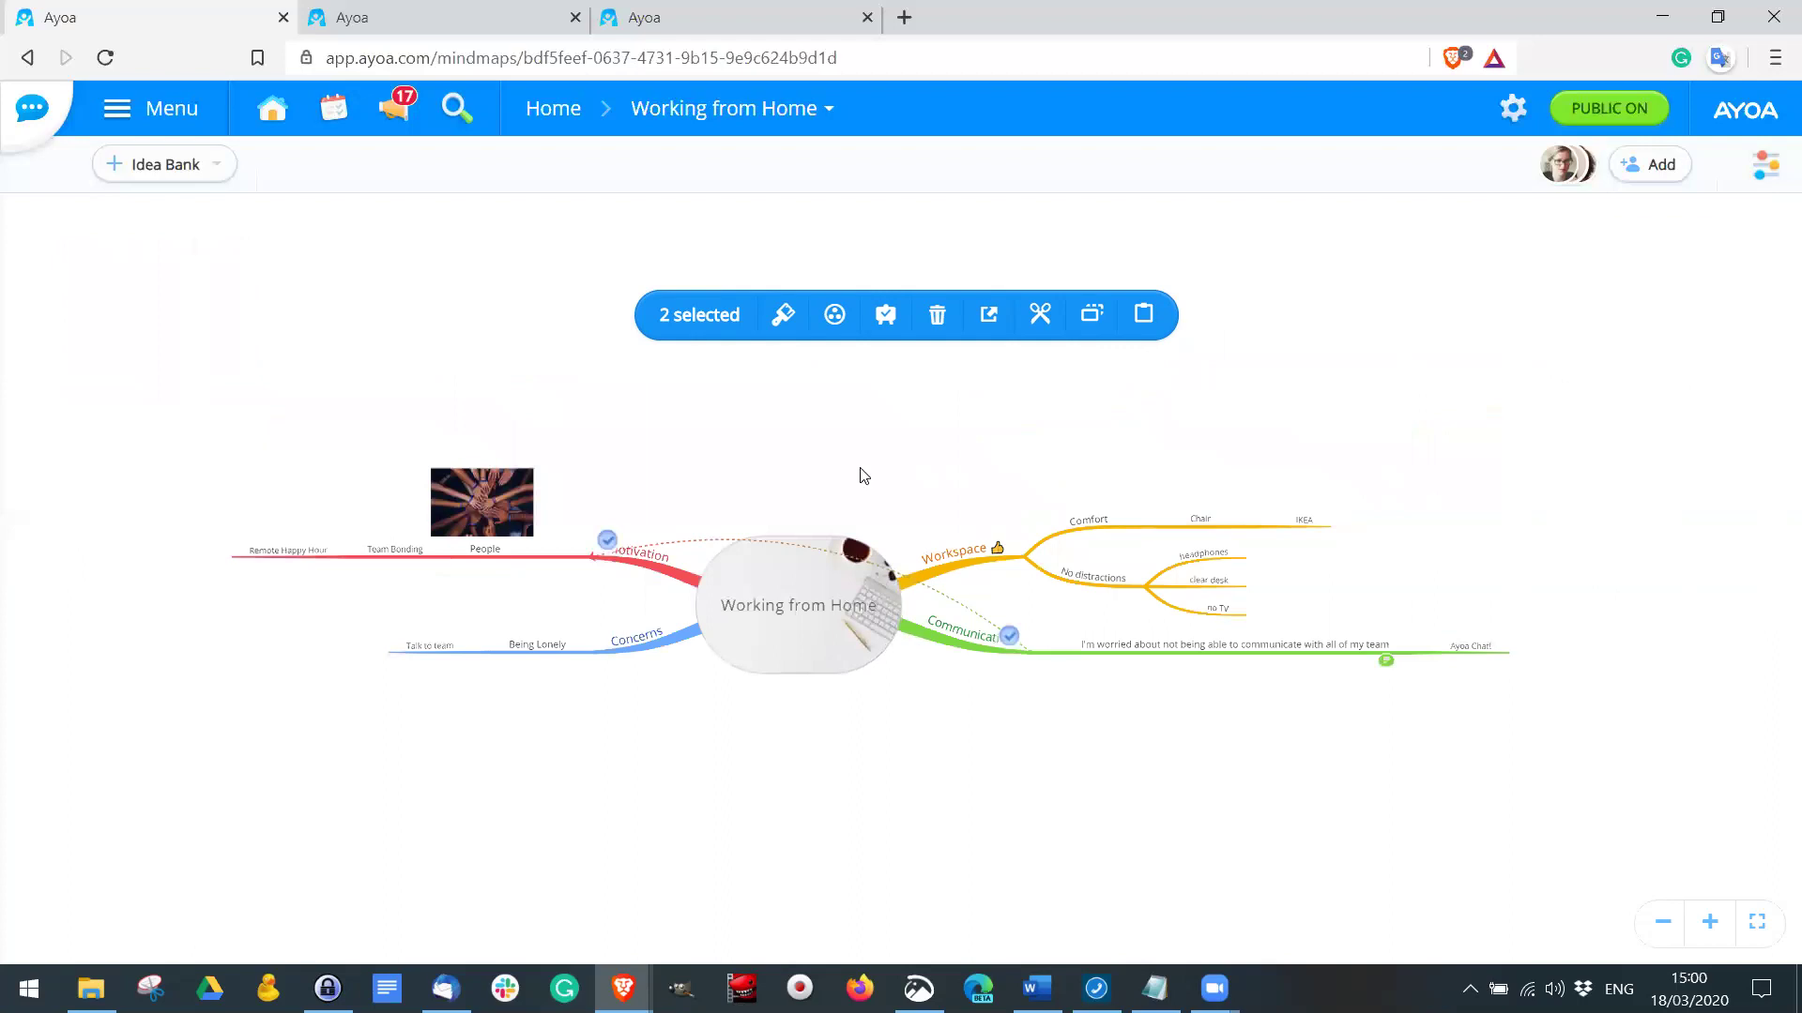
pyautogui.click(1153, 384)
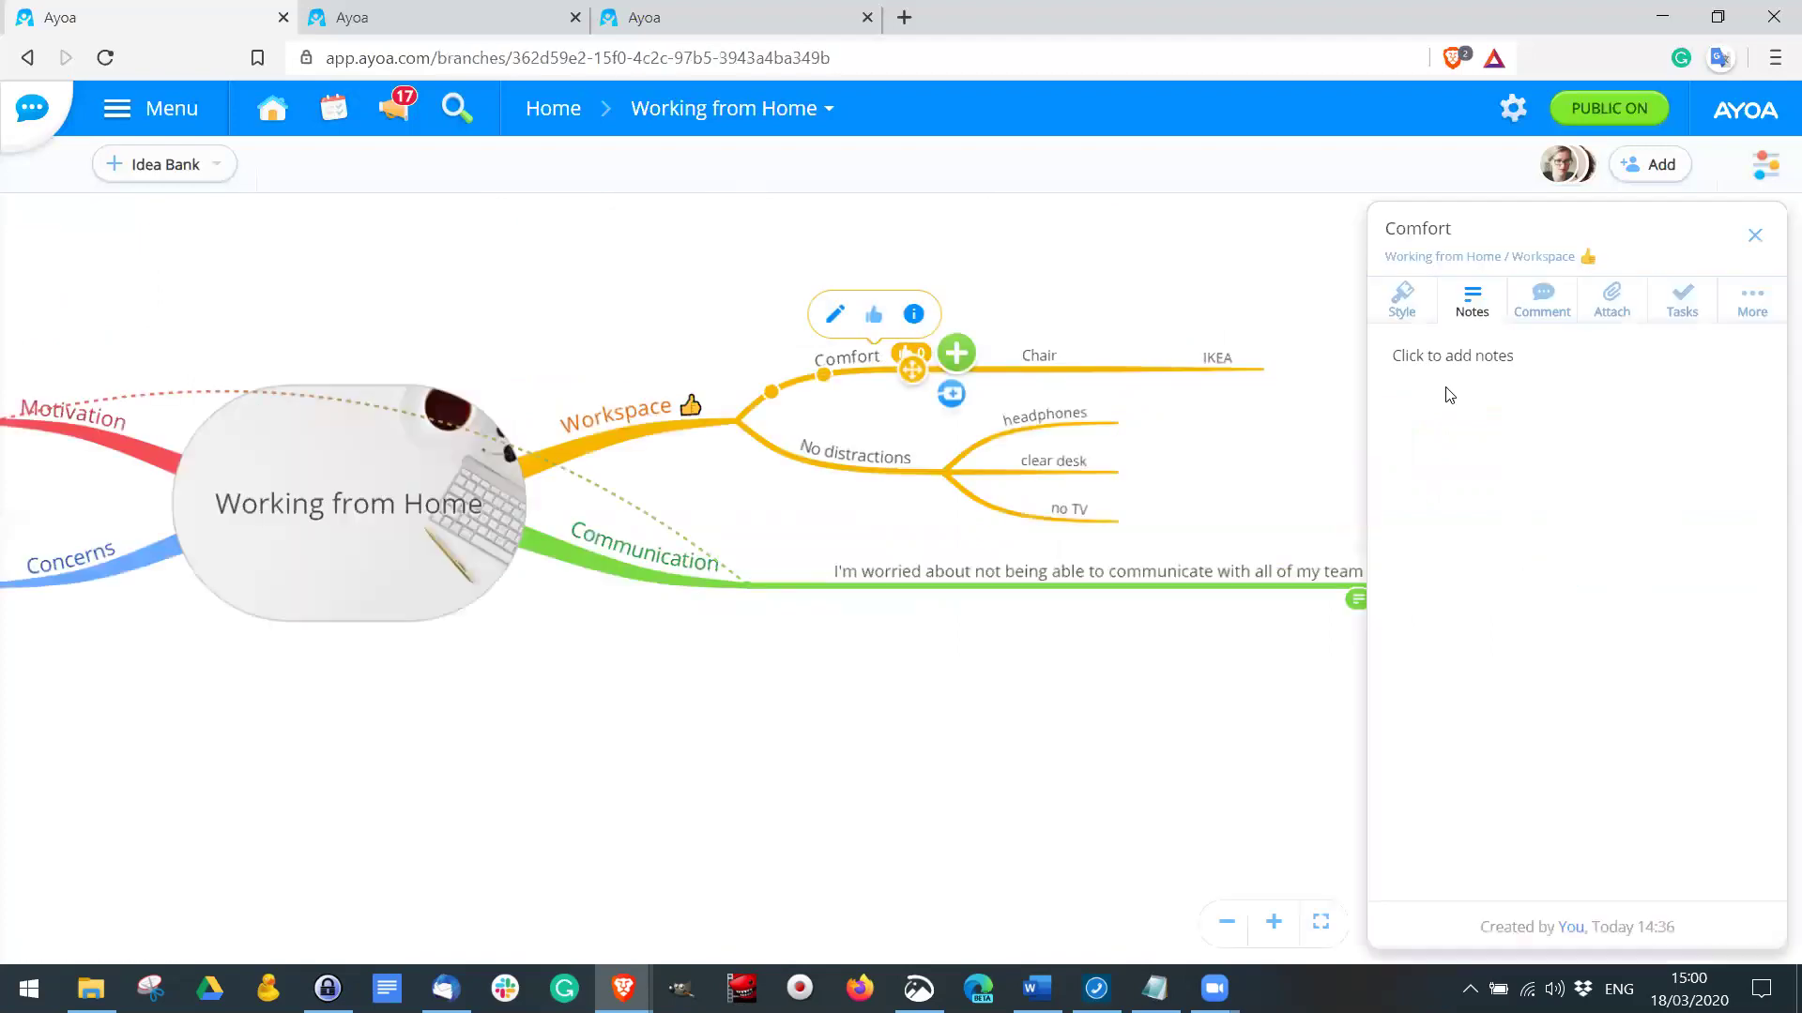
pyautogui.click(1410, 310)
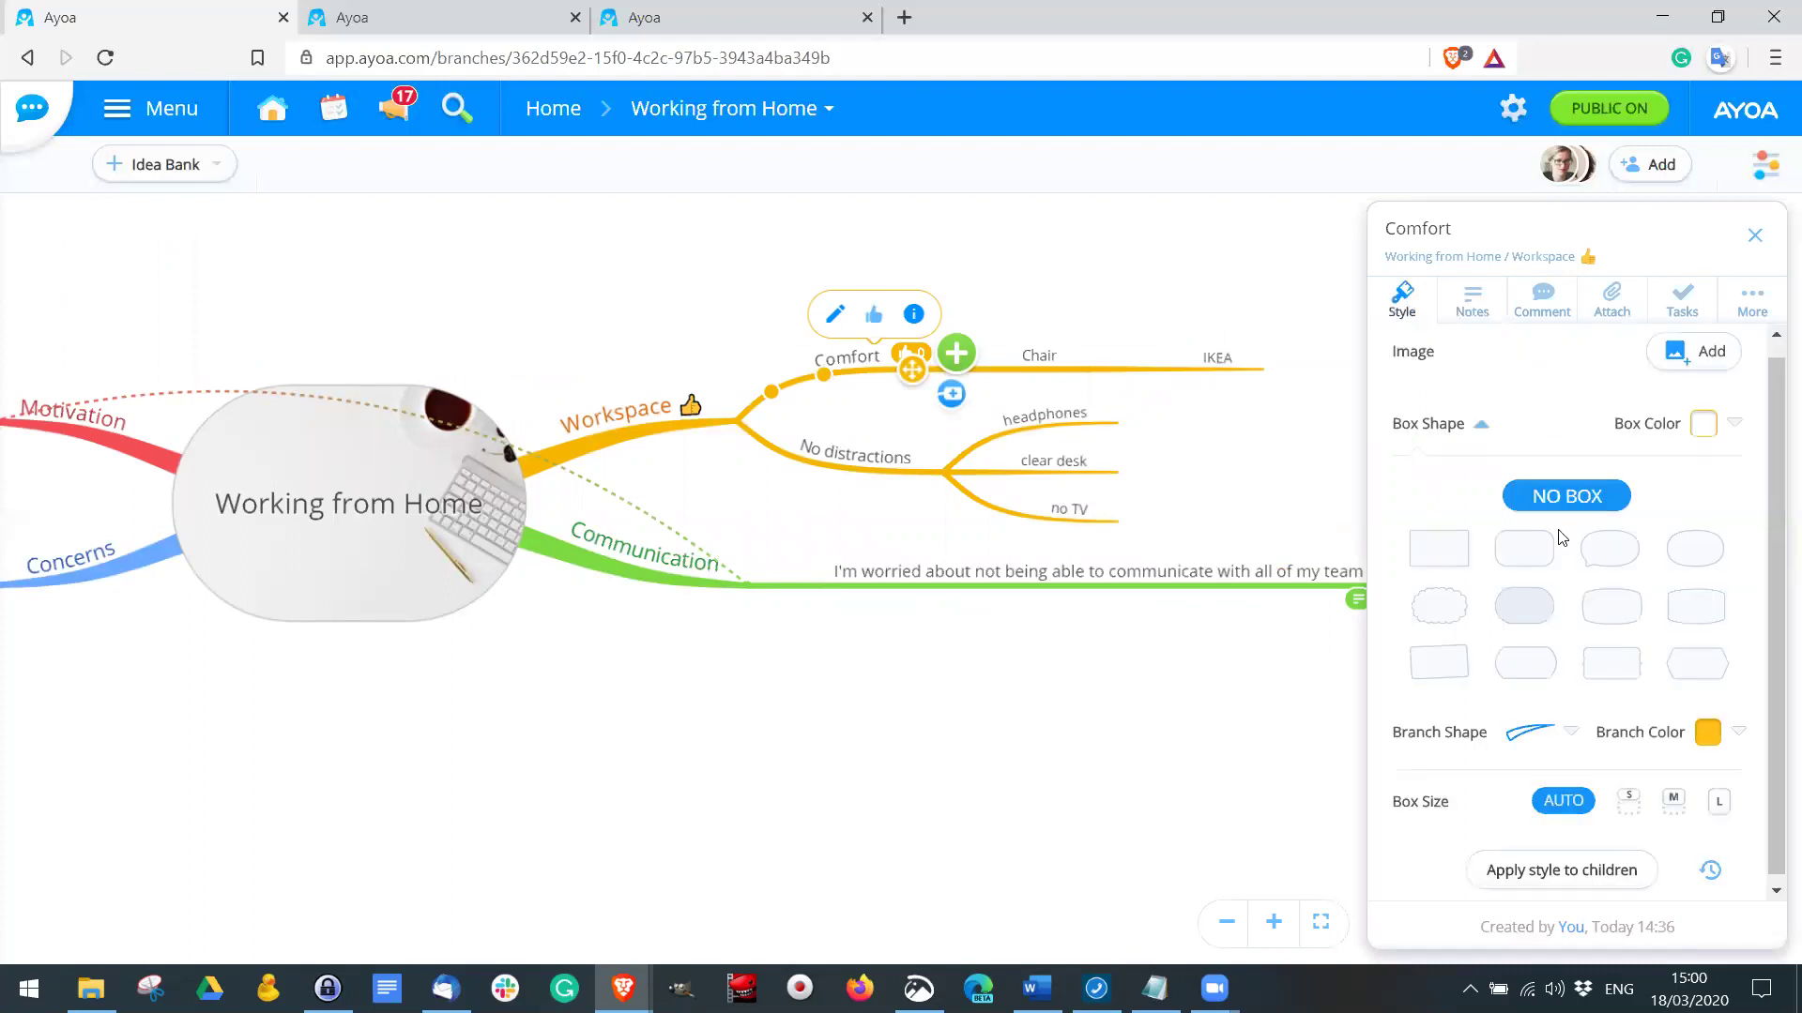
pyautogui.scroll(1, 1559, 538)
pyautogui.click(1471, 302)
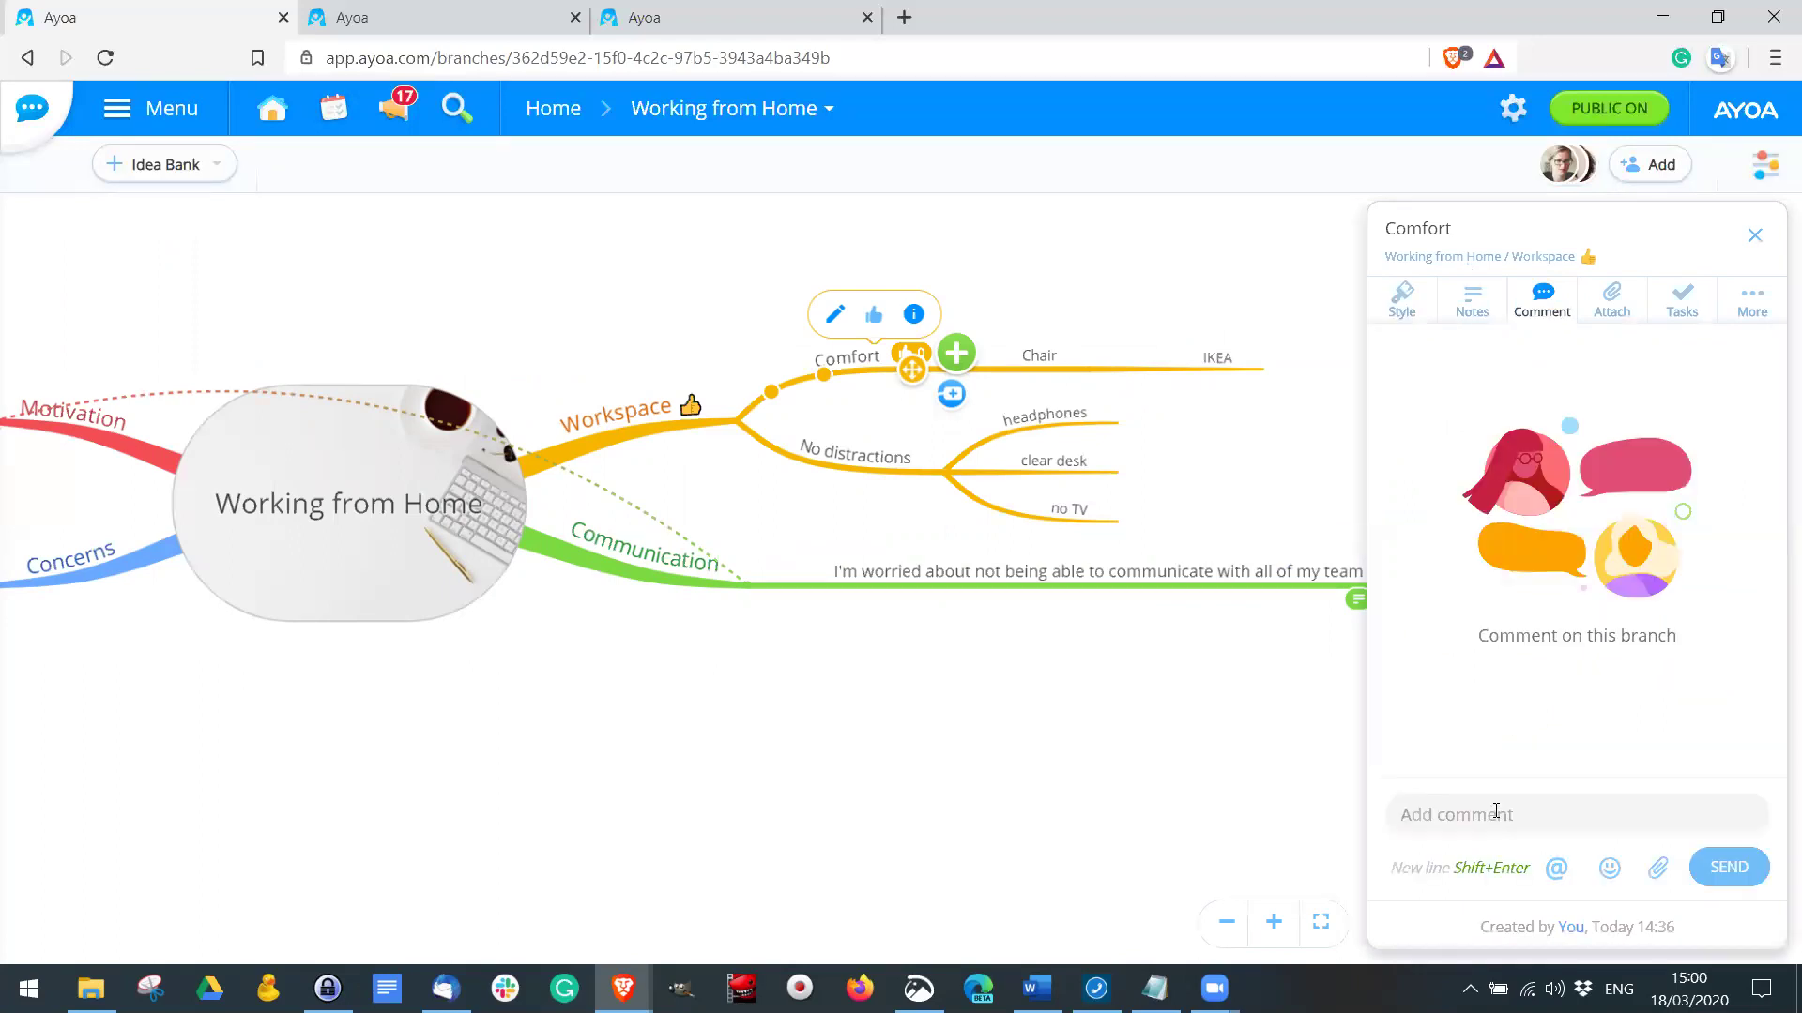
# Step: Post the comment "That's a great idea!" on the Comfort branch, mentioning a collaborator
pyautogui.click(1573, 867)
pyautogui.click(1574, 865)
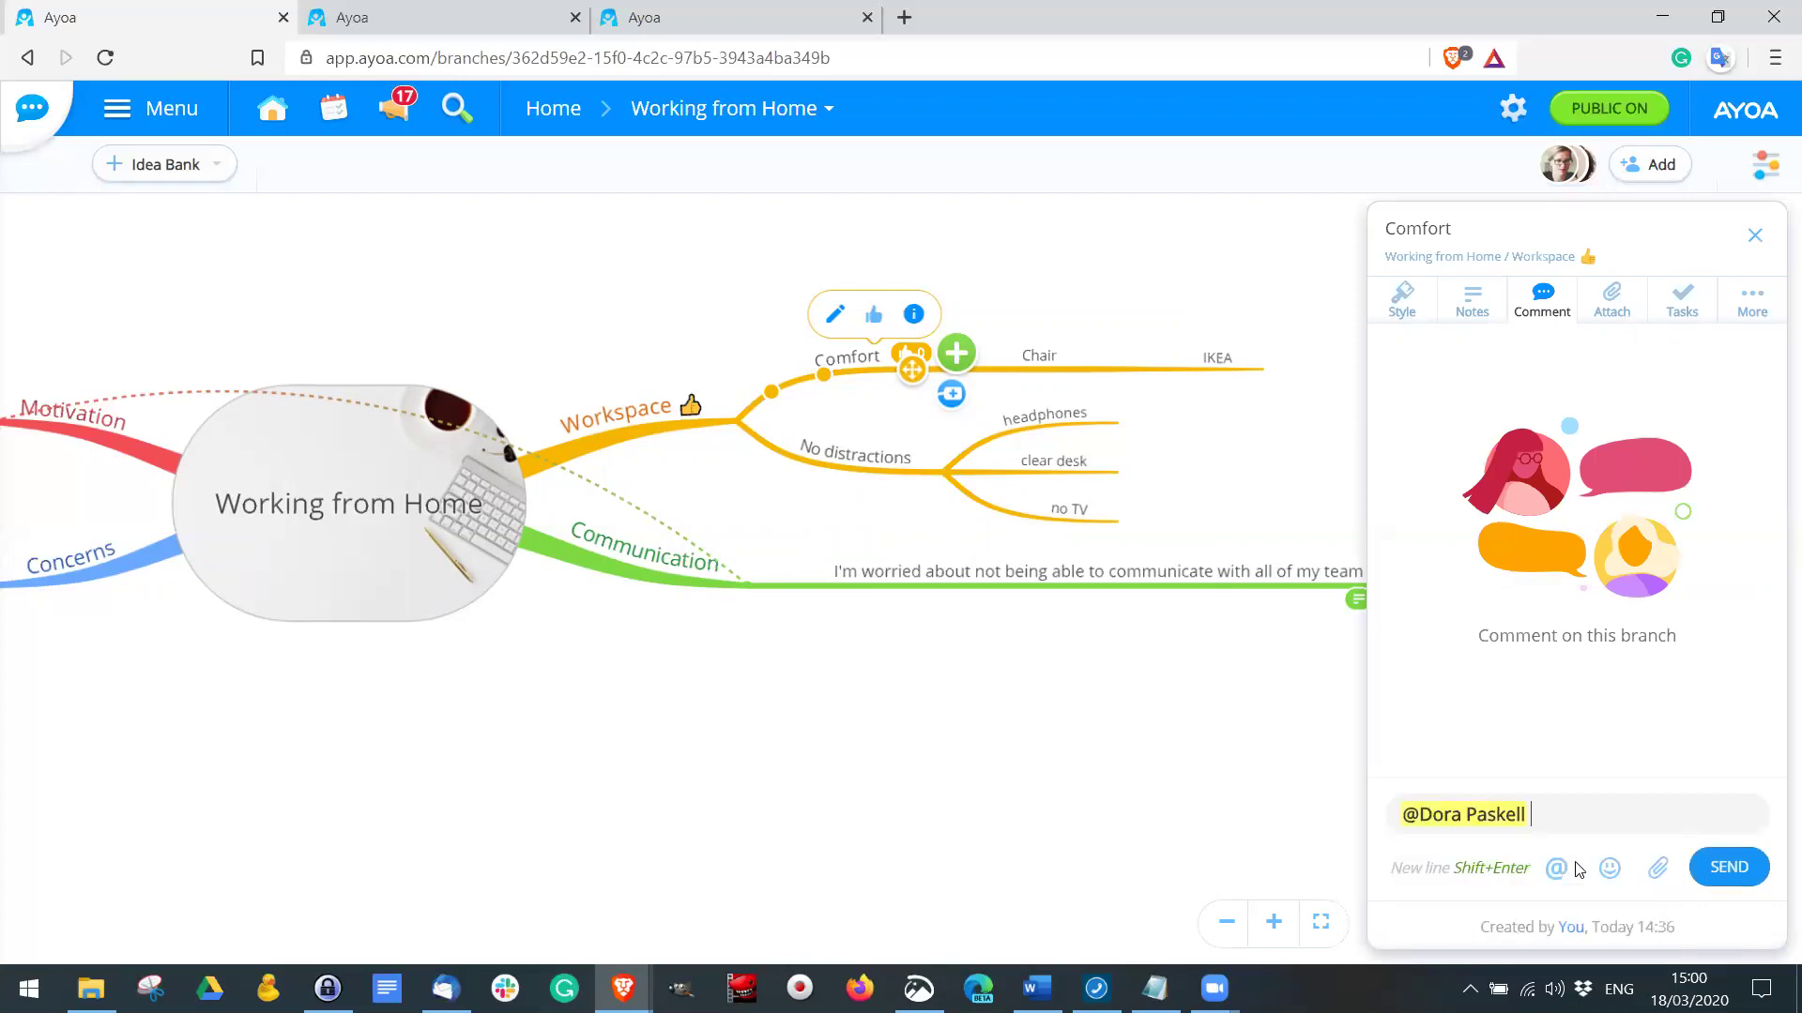
pyautogui.write('Y')
pyautogui.write("hat's")
pyautogui.write(' a great')
pyautogui.write(' idea')
pyautogui.write('!')
pyautogui.click(1728, 867)
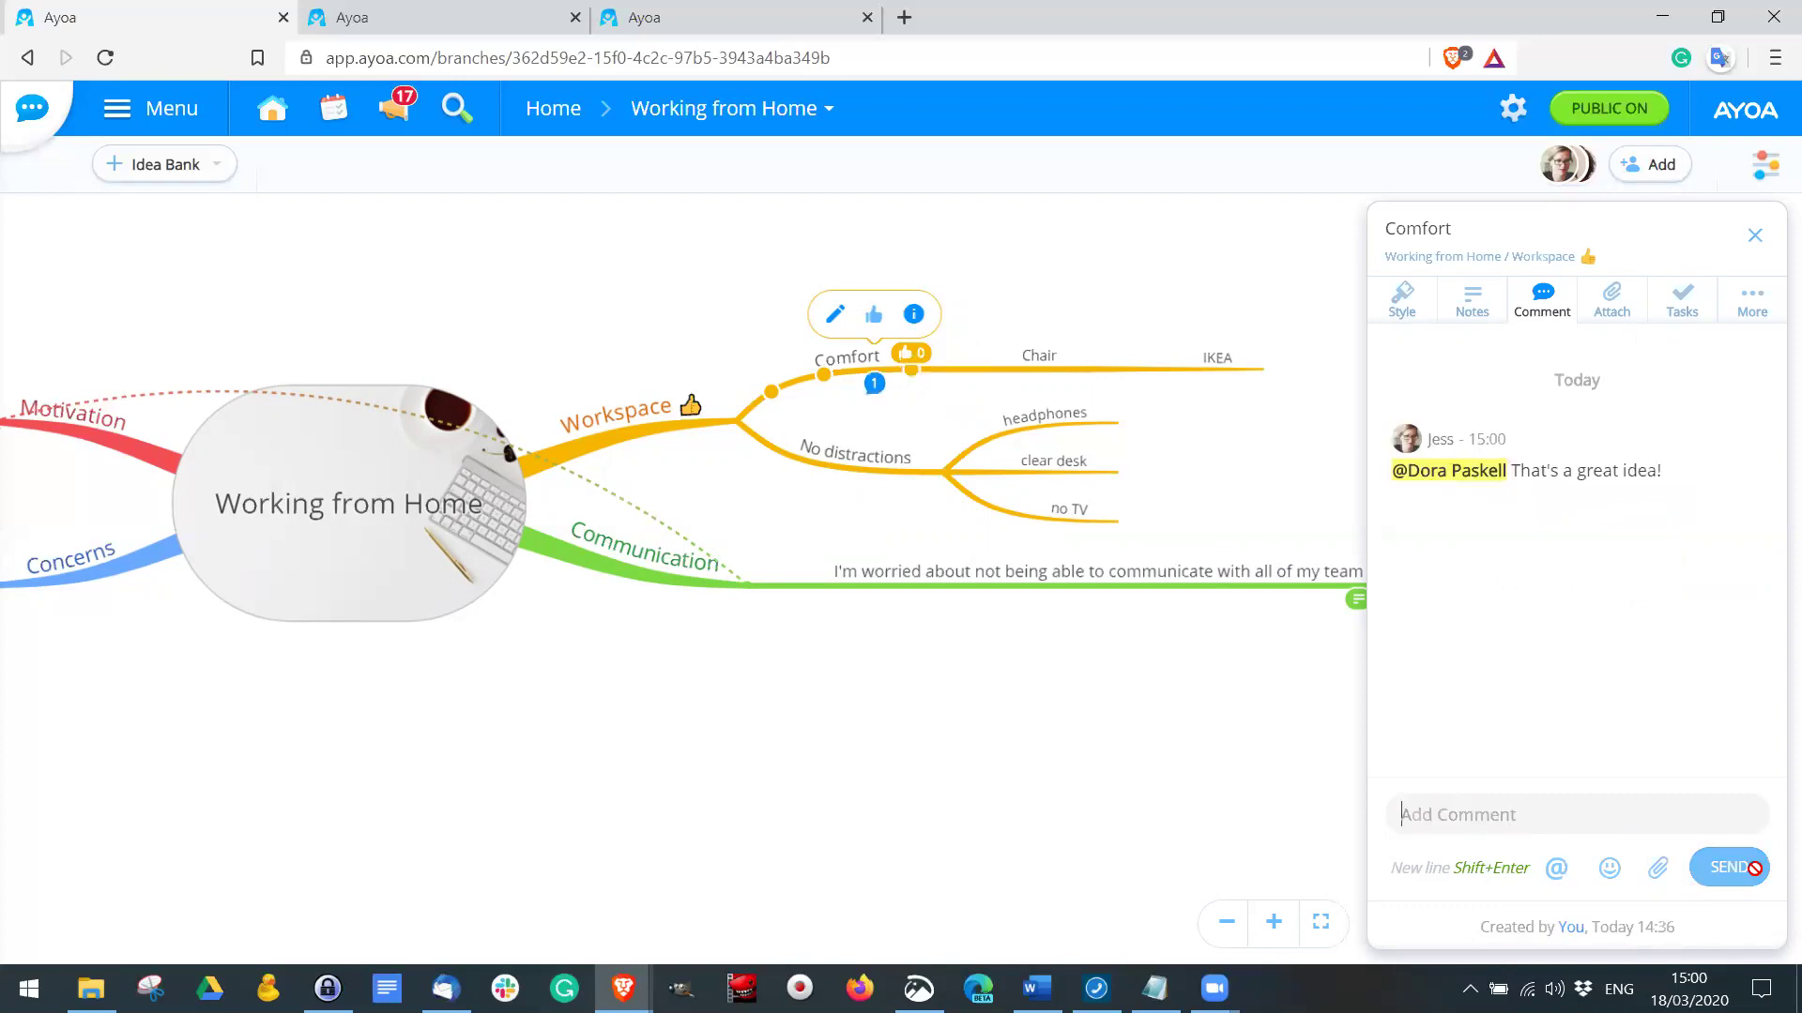
# Step: View the Comfort branch's options for attaching files and links, and close the branch details
pyautogui.click(1626, 311)
pyautogui.click(1515, 522)
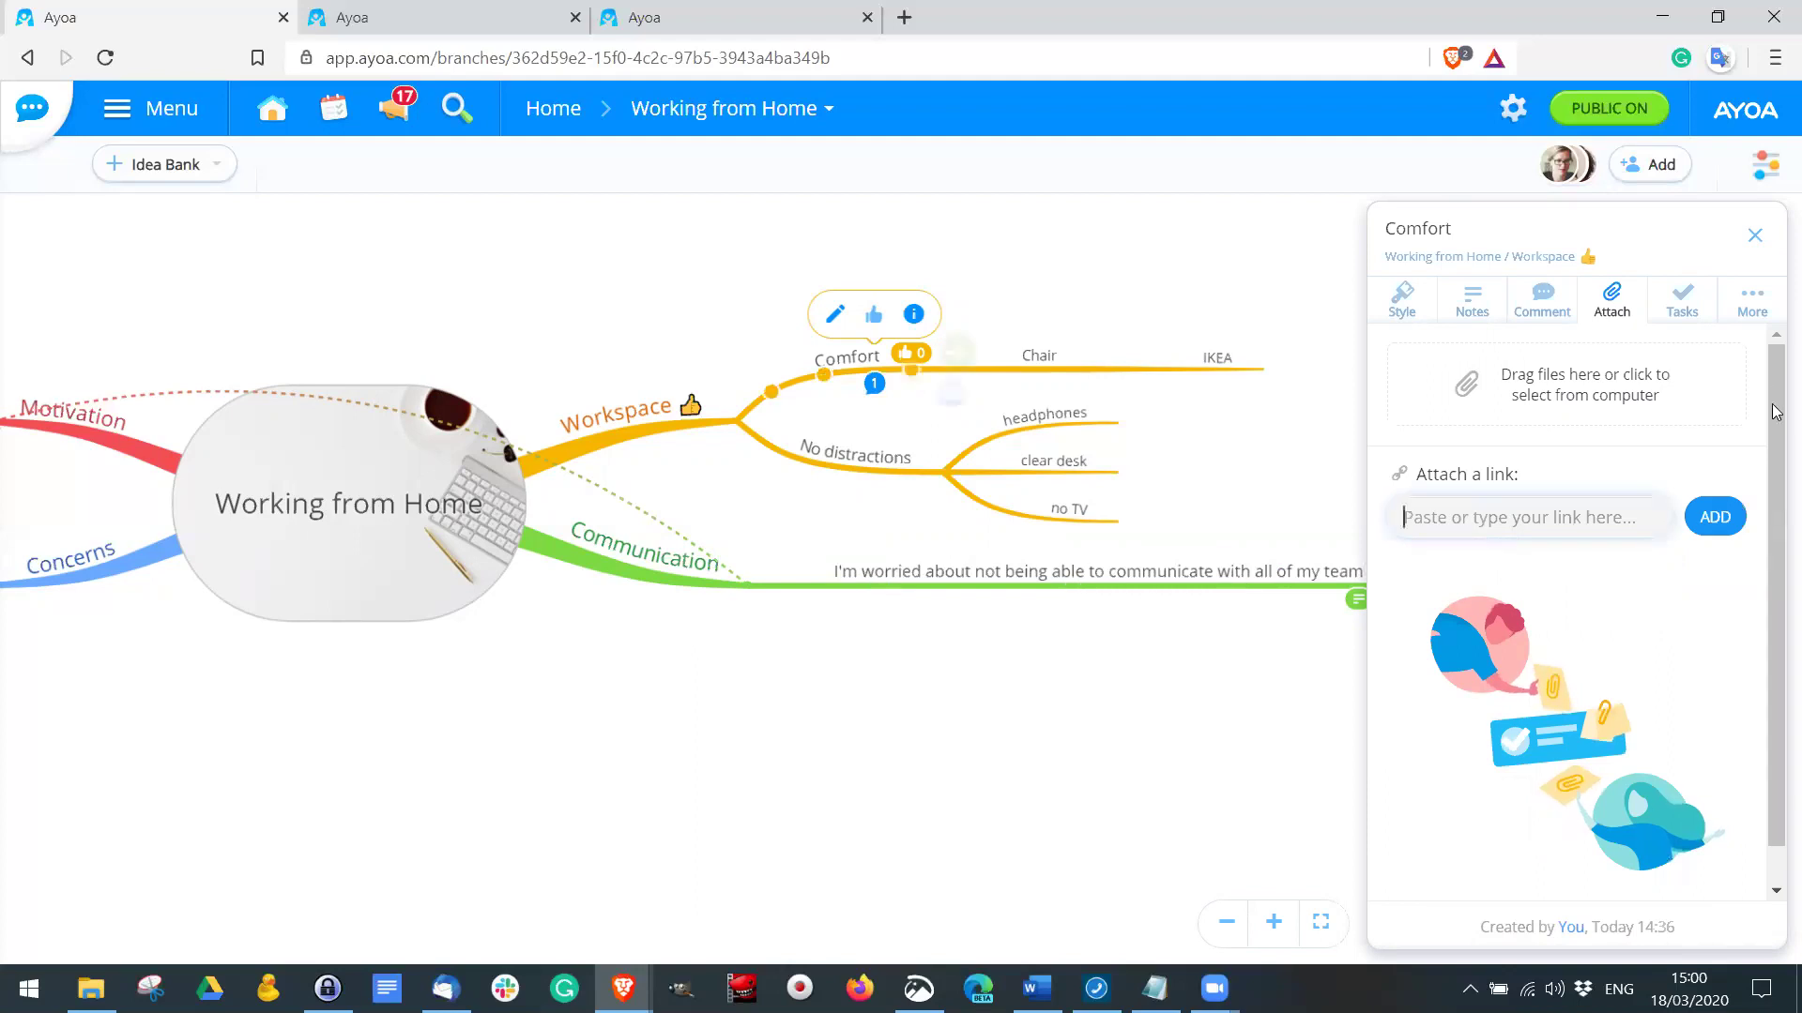
pyautogui.click(864, 642)
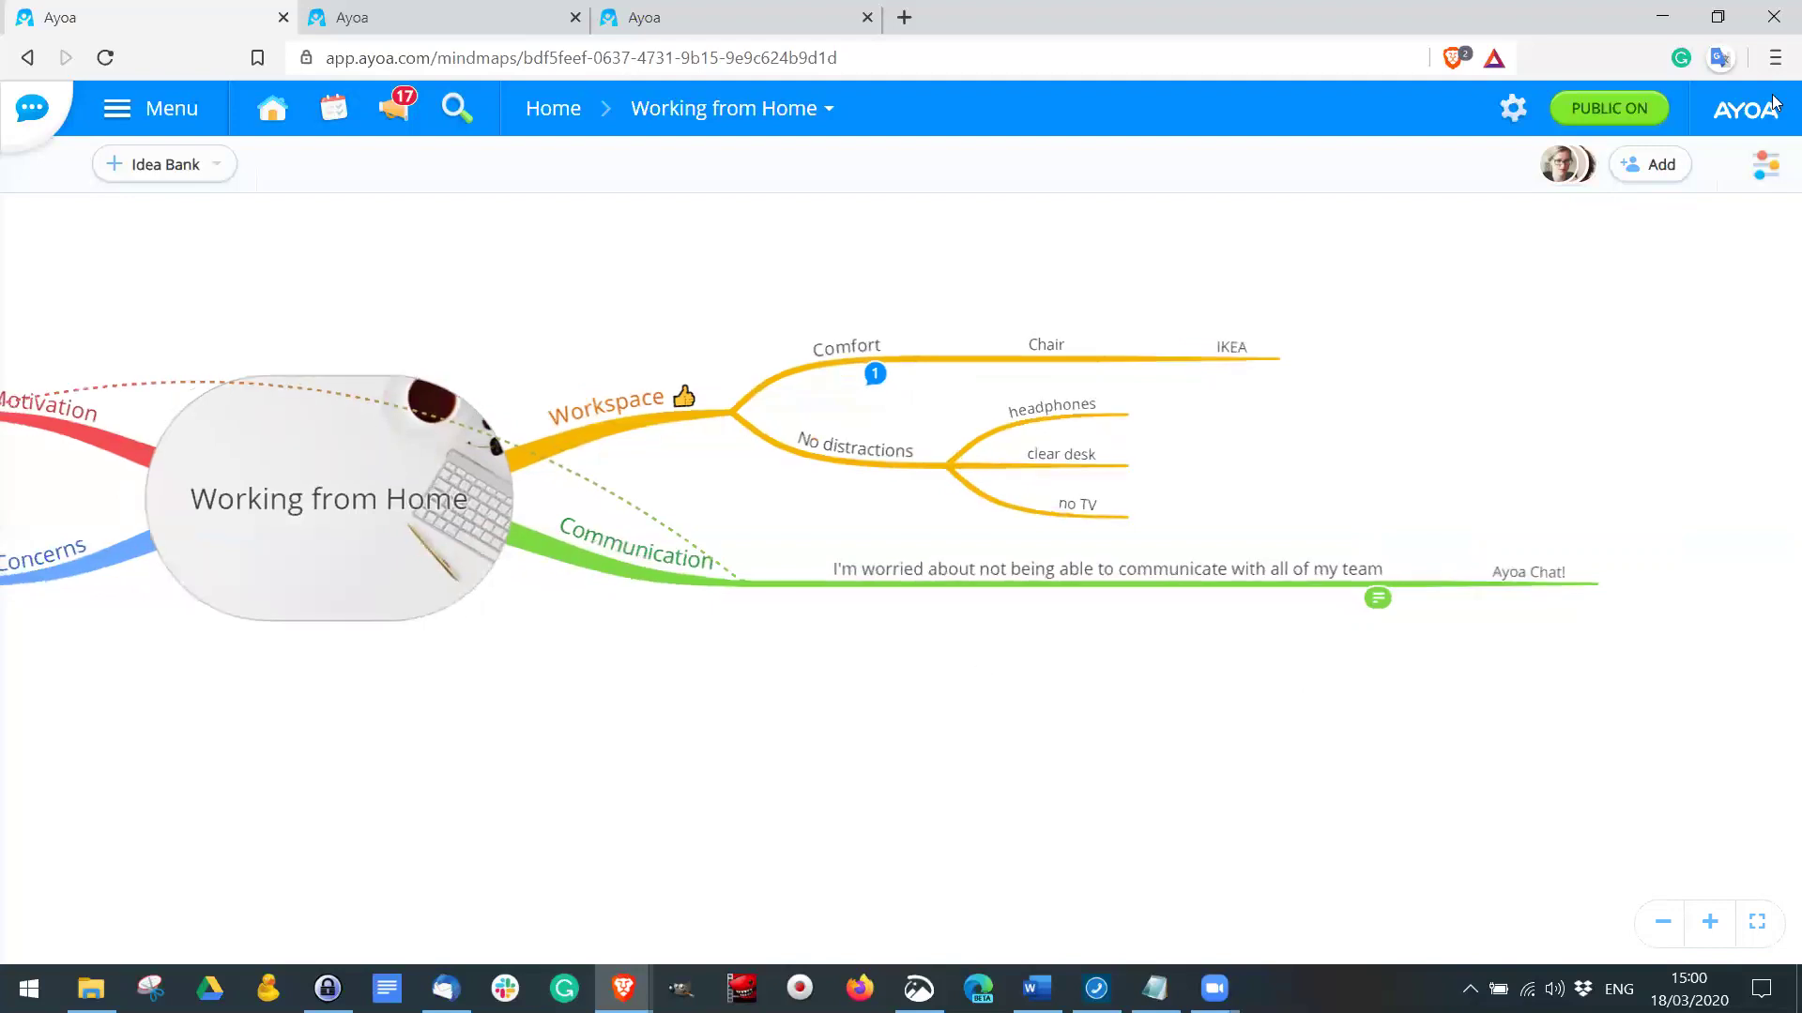
# Step: Look over the mind map's display options and switch the browser window to full-screen display
pyautogui.click(1768, 164)
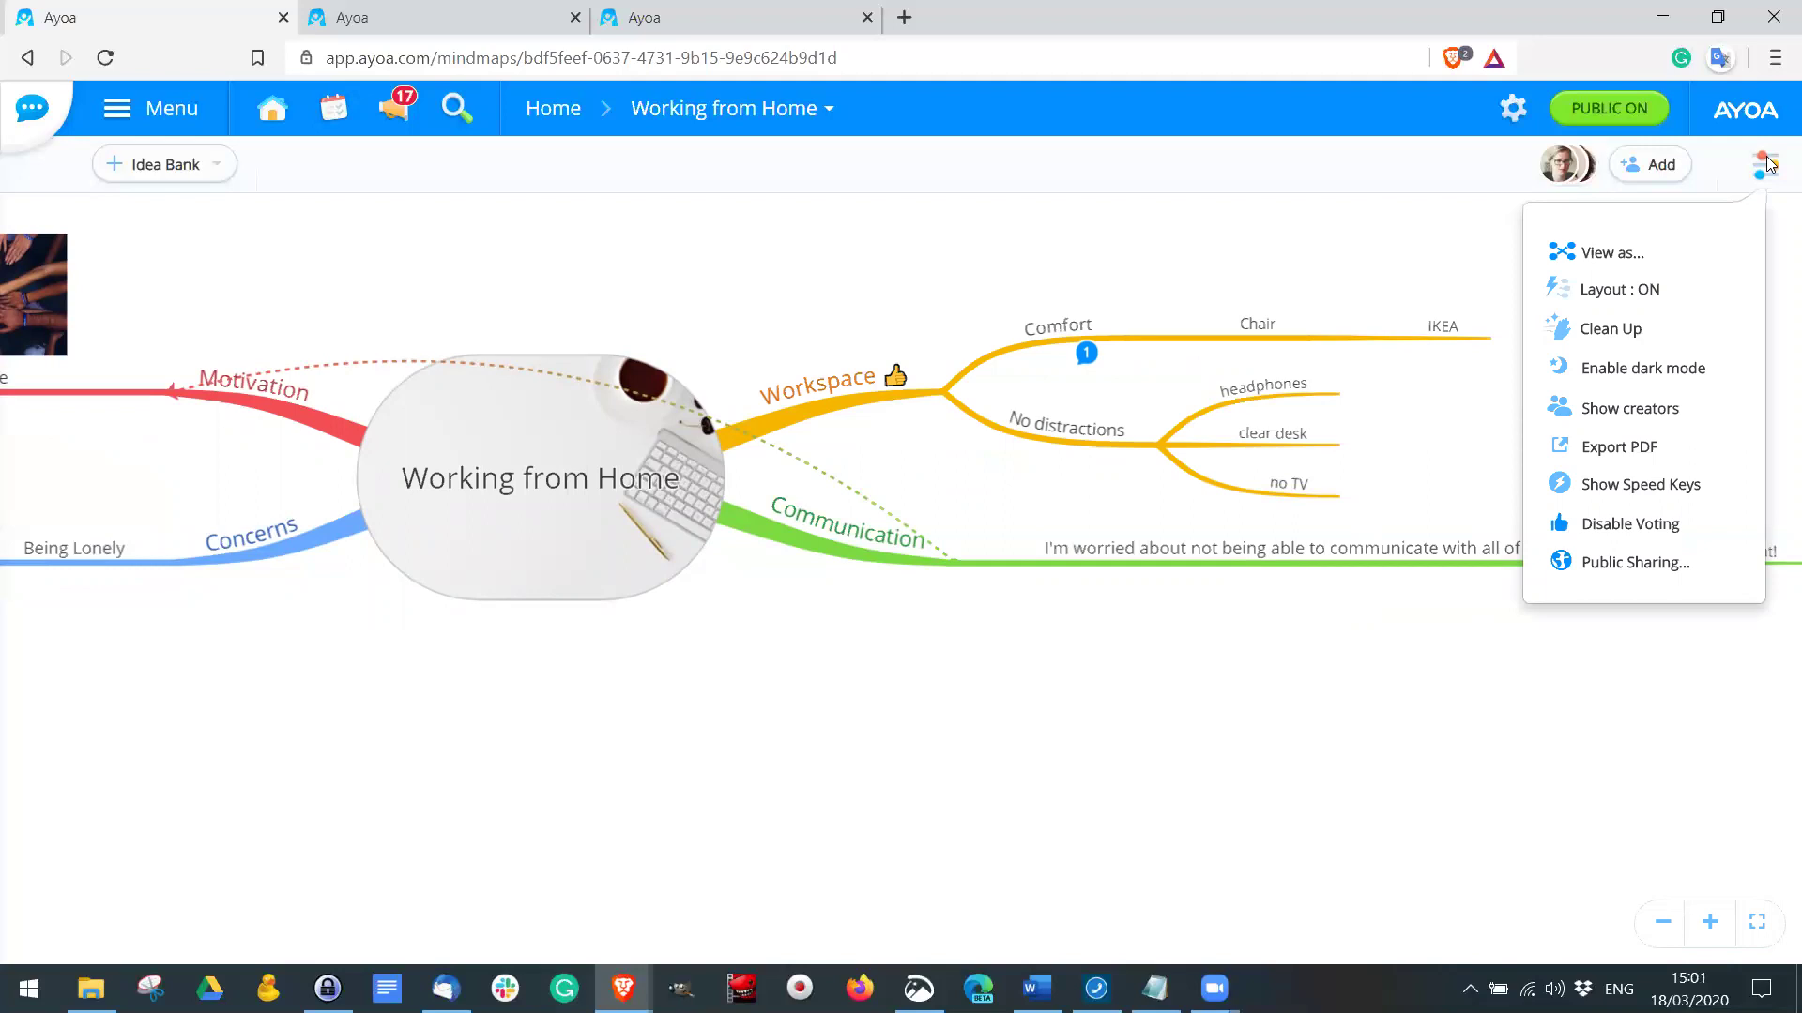
pyautogui.click(1123, 764)
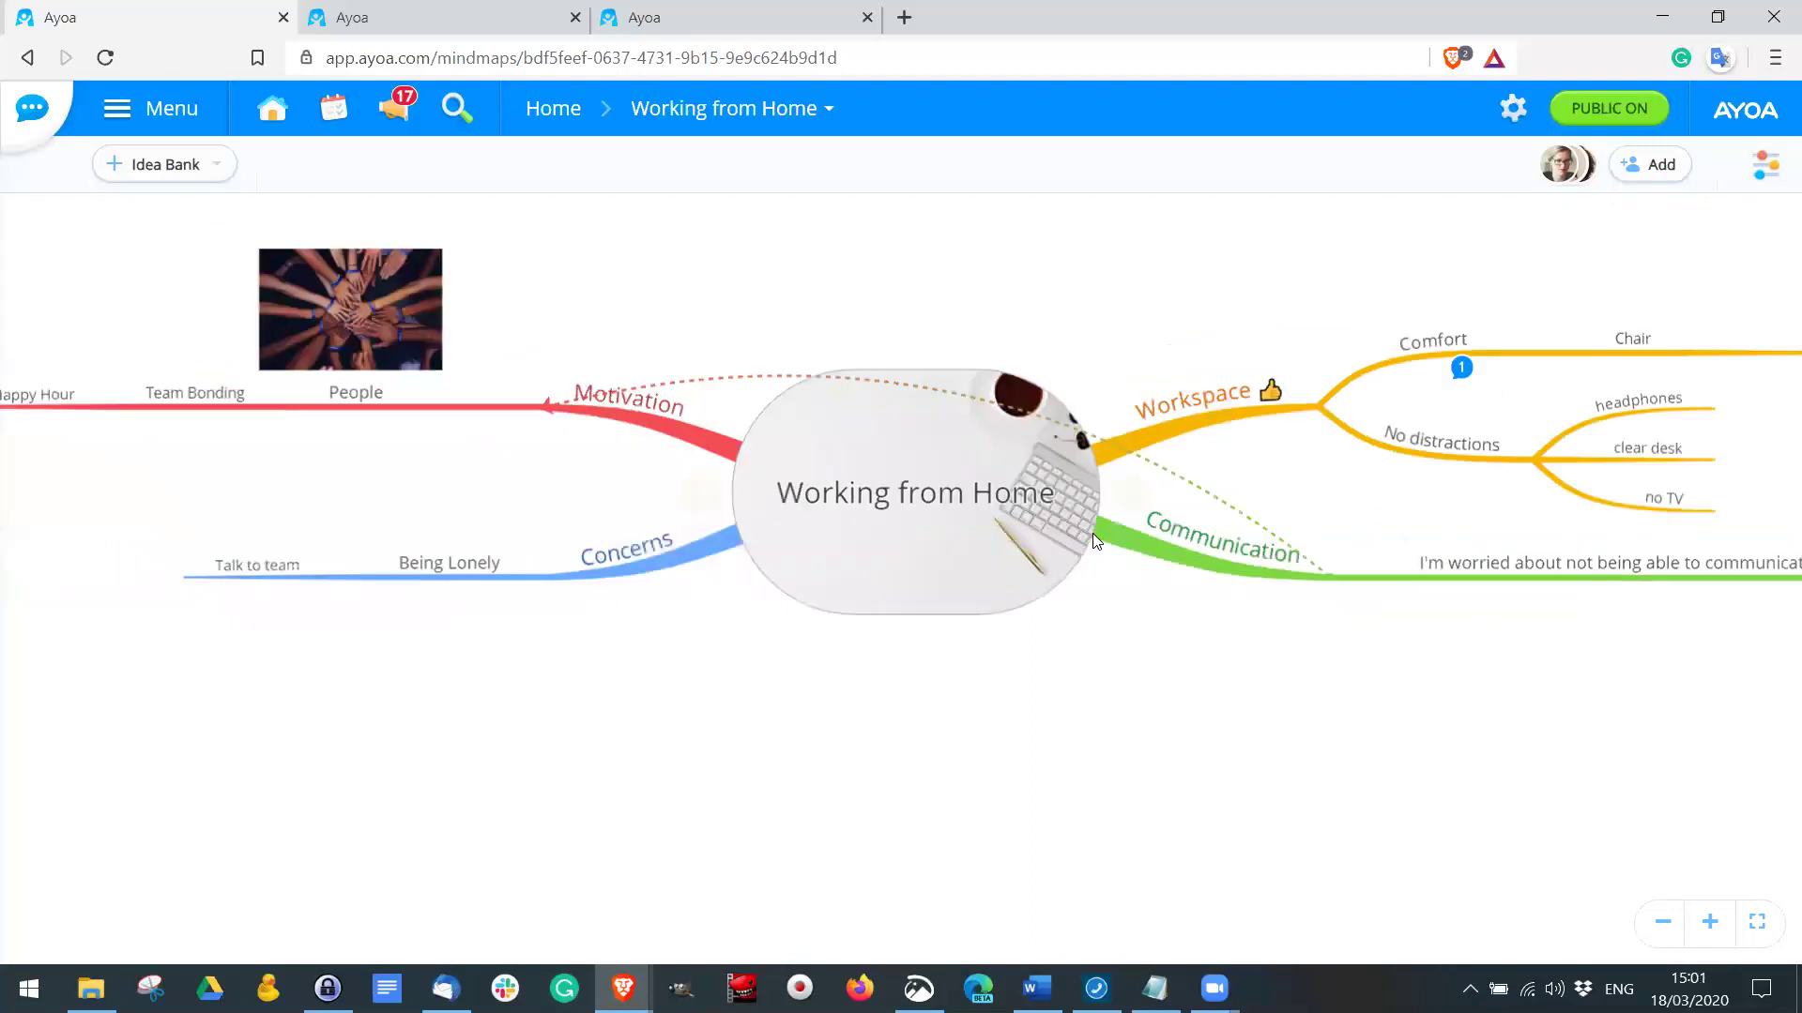
pyautogui.press('F11')
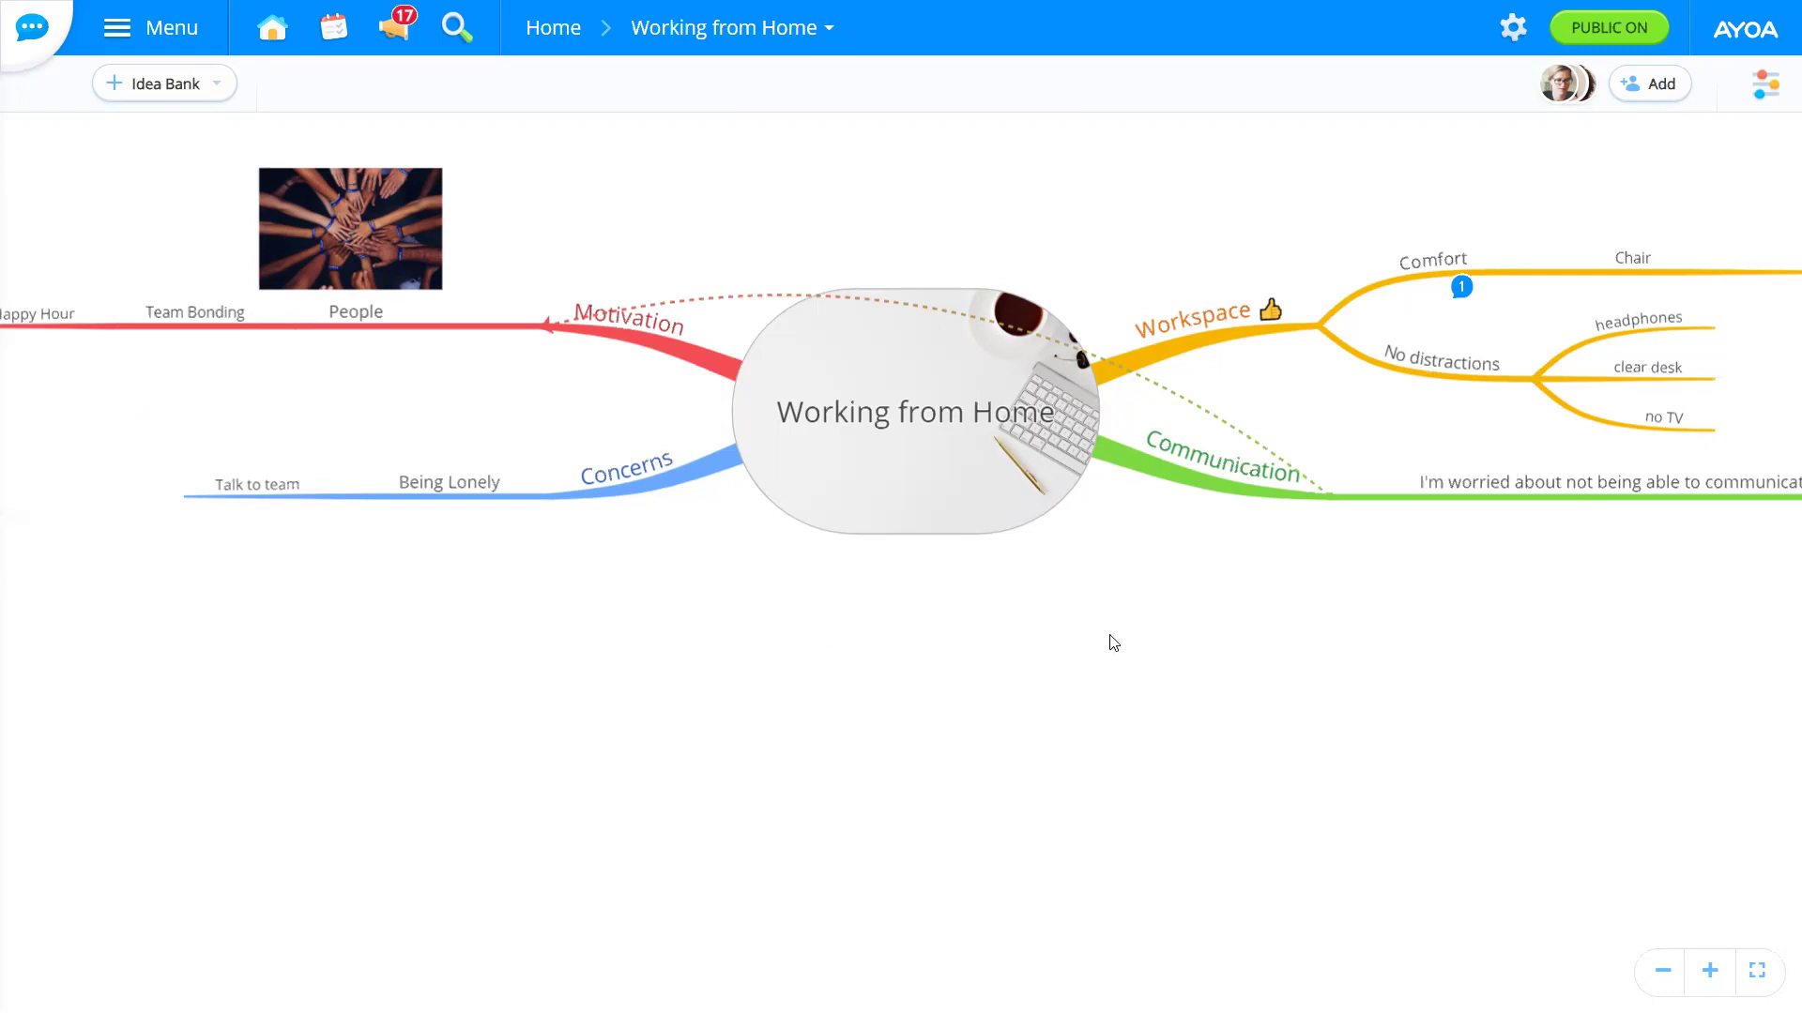
# Step: Examine the Working from Home map's central image, branches and dashed connection at different zoom levels
pyautogui.scroll(2, 1114, 637)
pyautogui.scroll(-4, 1113, 637)
pyautogui.scroll(1, 1115, 637)
pyautogui.scroll(4, 1115, 634)
pyautogui.scroll(-4, 1115, 634)
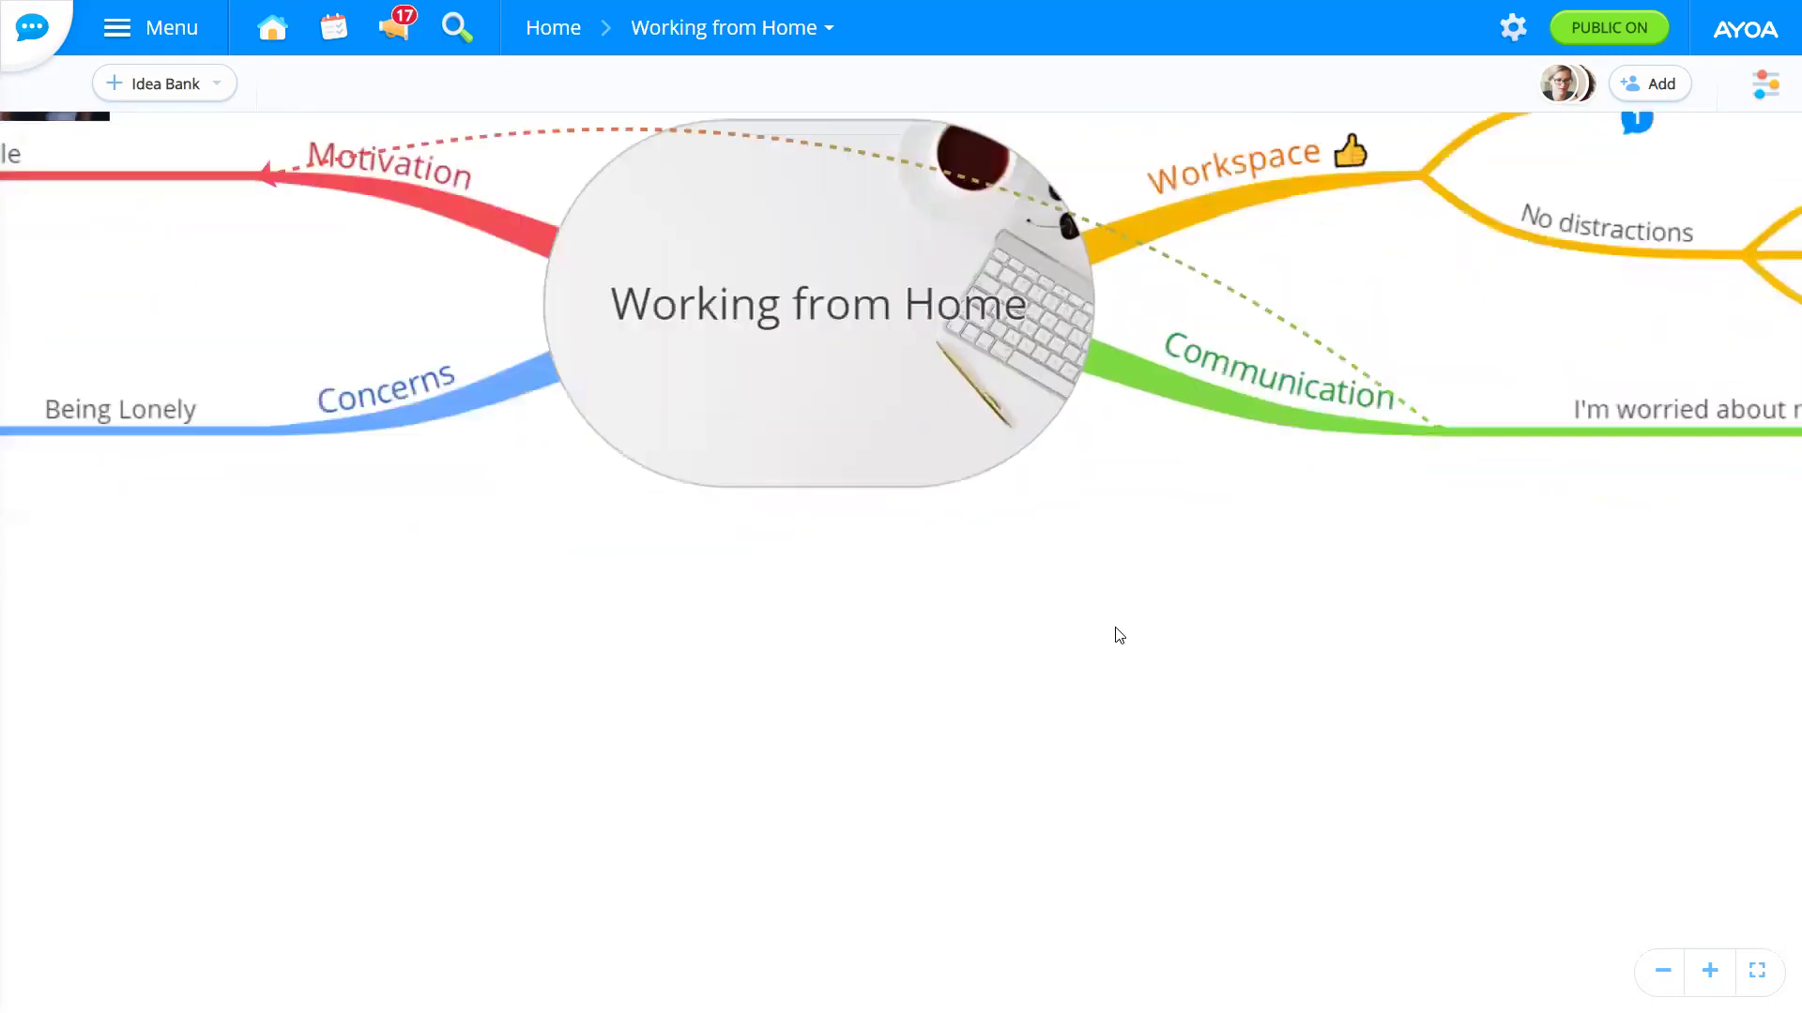
pyautogui.moveTo(778, 779); pyautogui.dragTo(1236, 829)
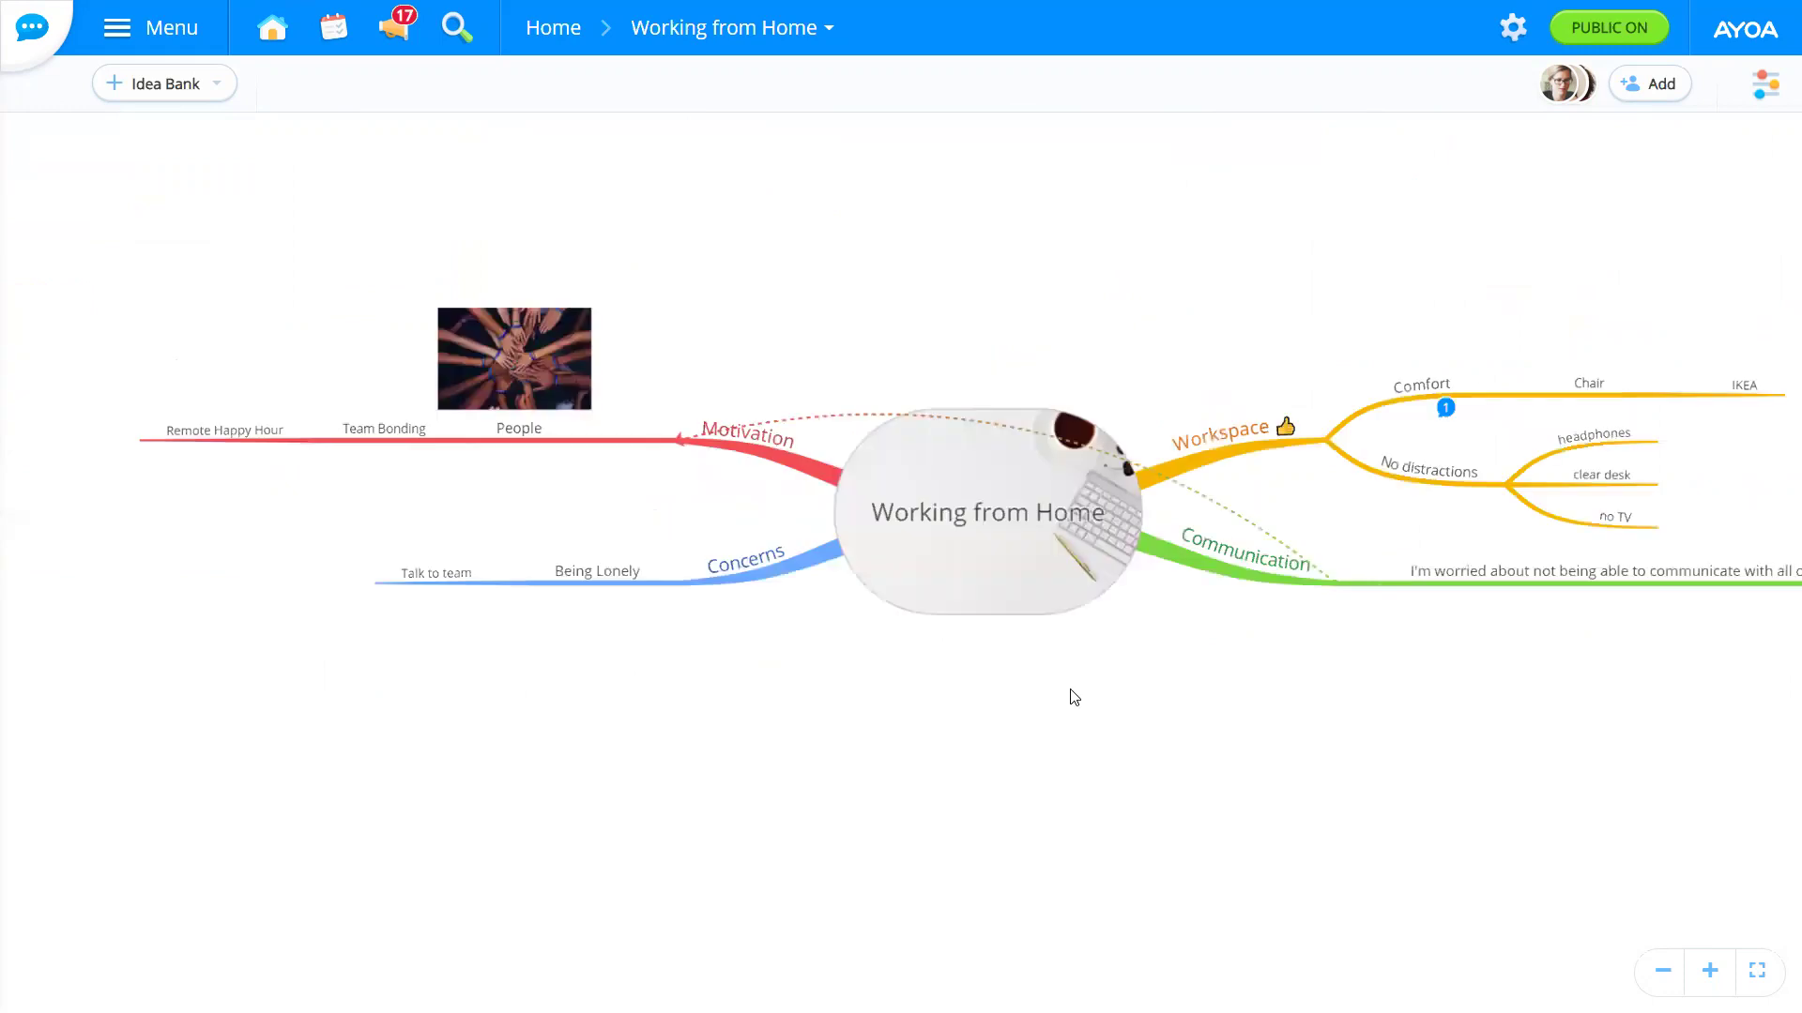
pyautogui.scroll(4, 1079, 686)
pyautogui.scroll(-4, 1084, 685)
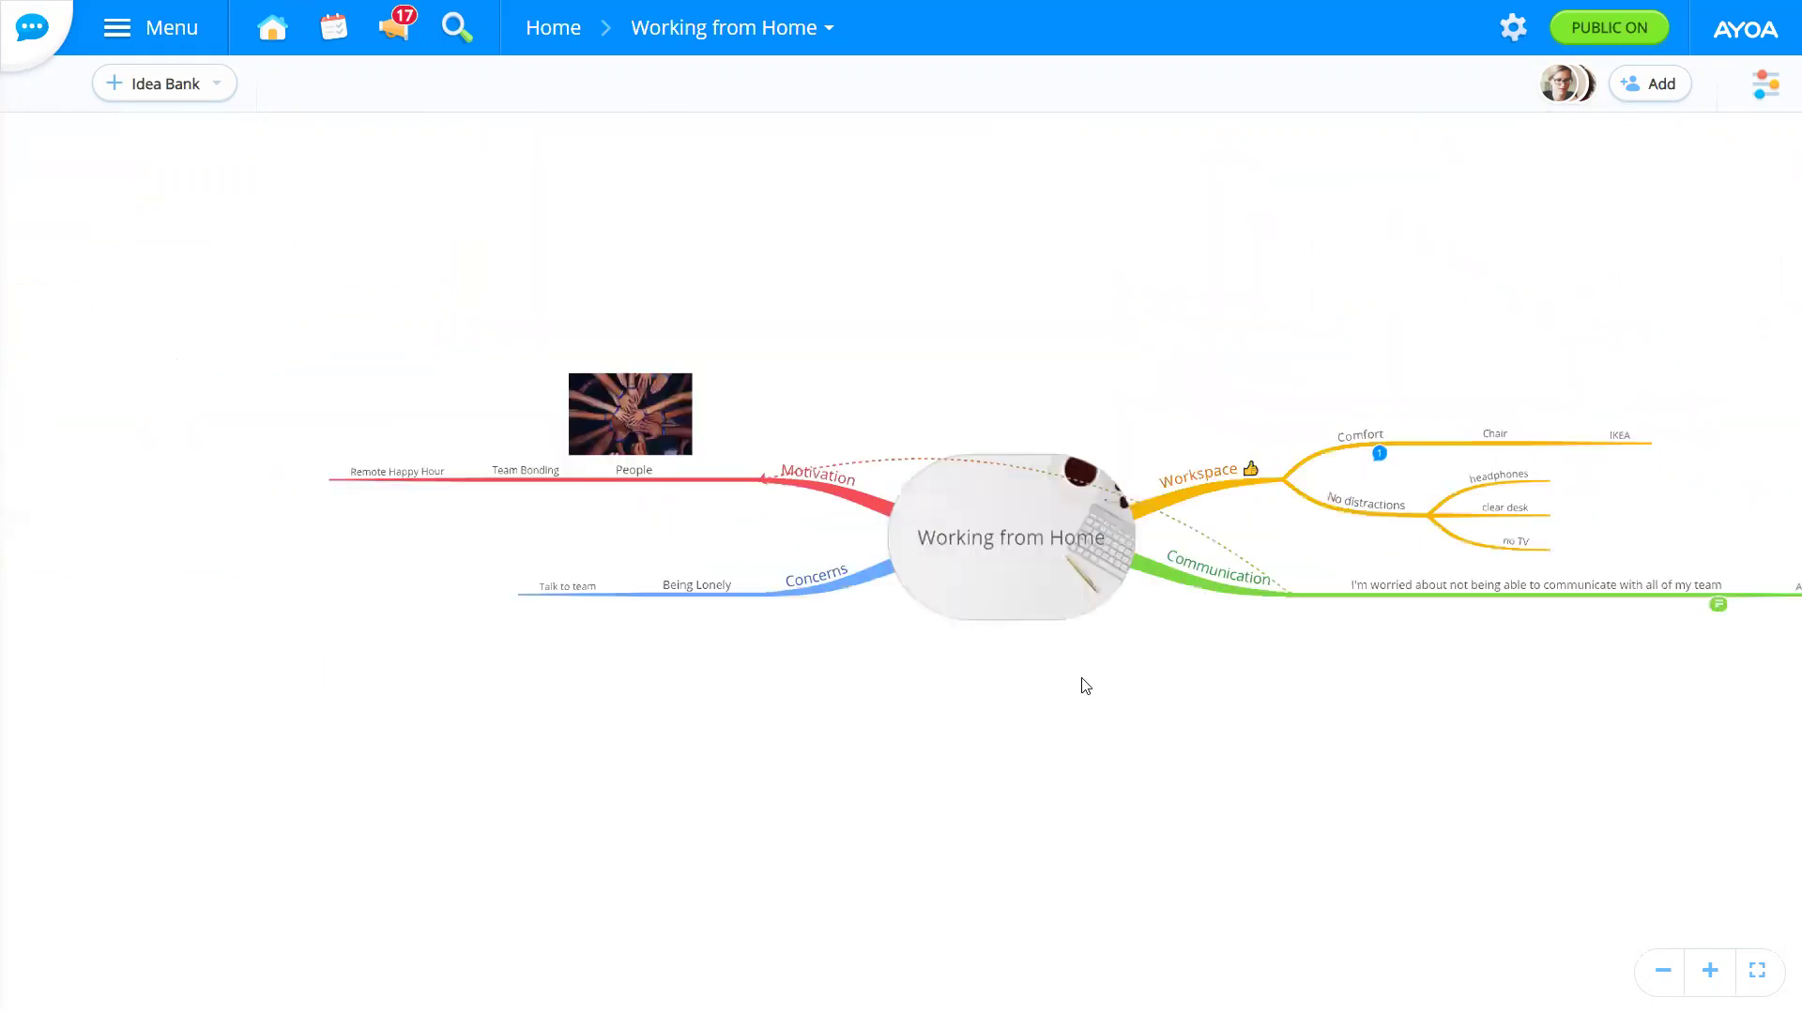
pyautogui.scroll(4, 1085, 686)
pyautogui.scroll(-4, 1089, 690)
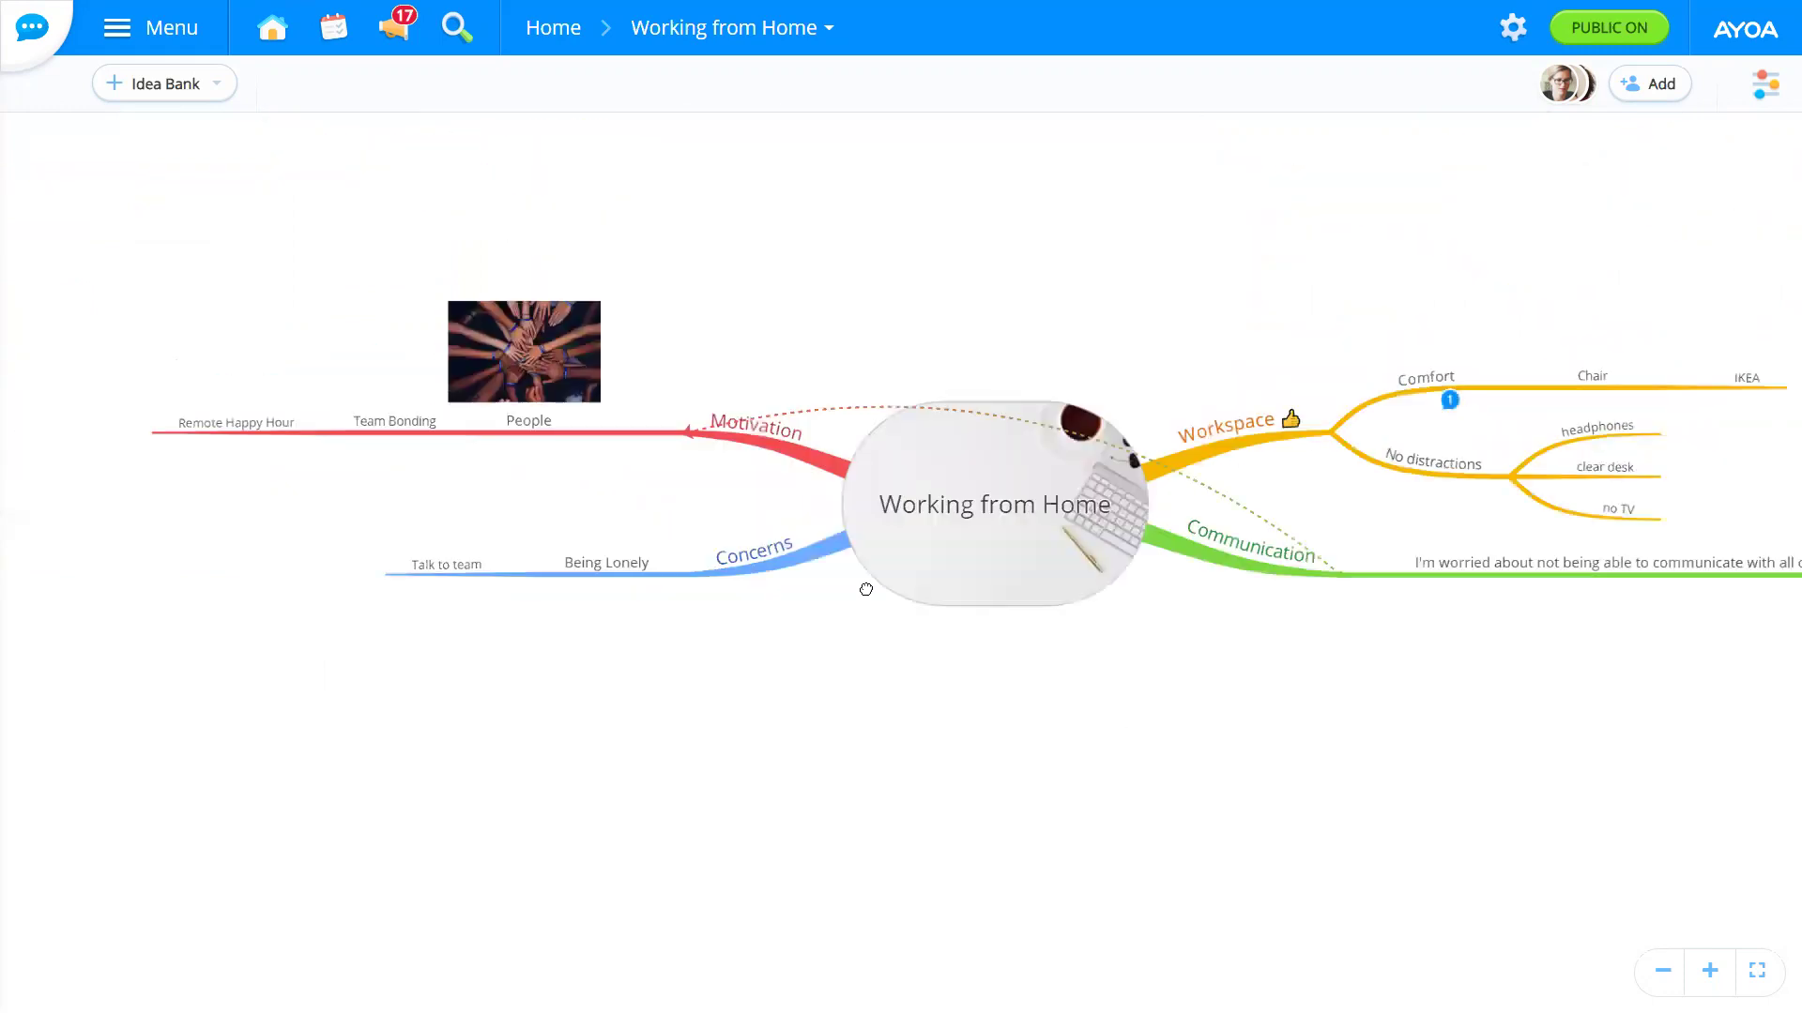
pyautogui.scroll(1, 876, 595)
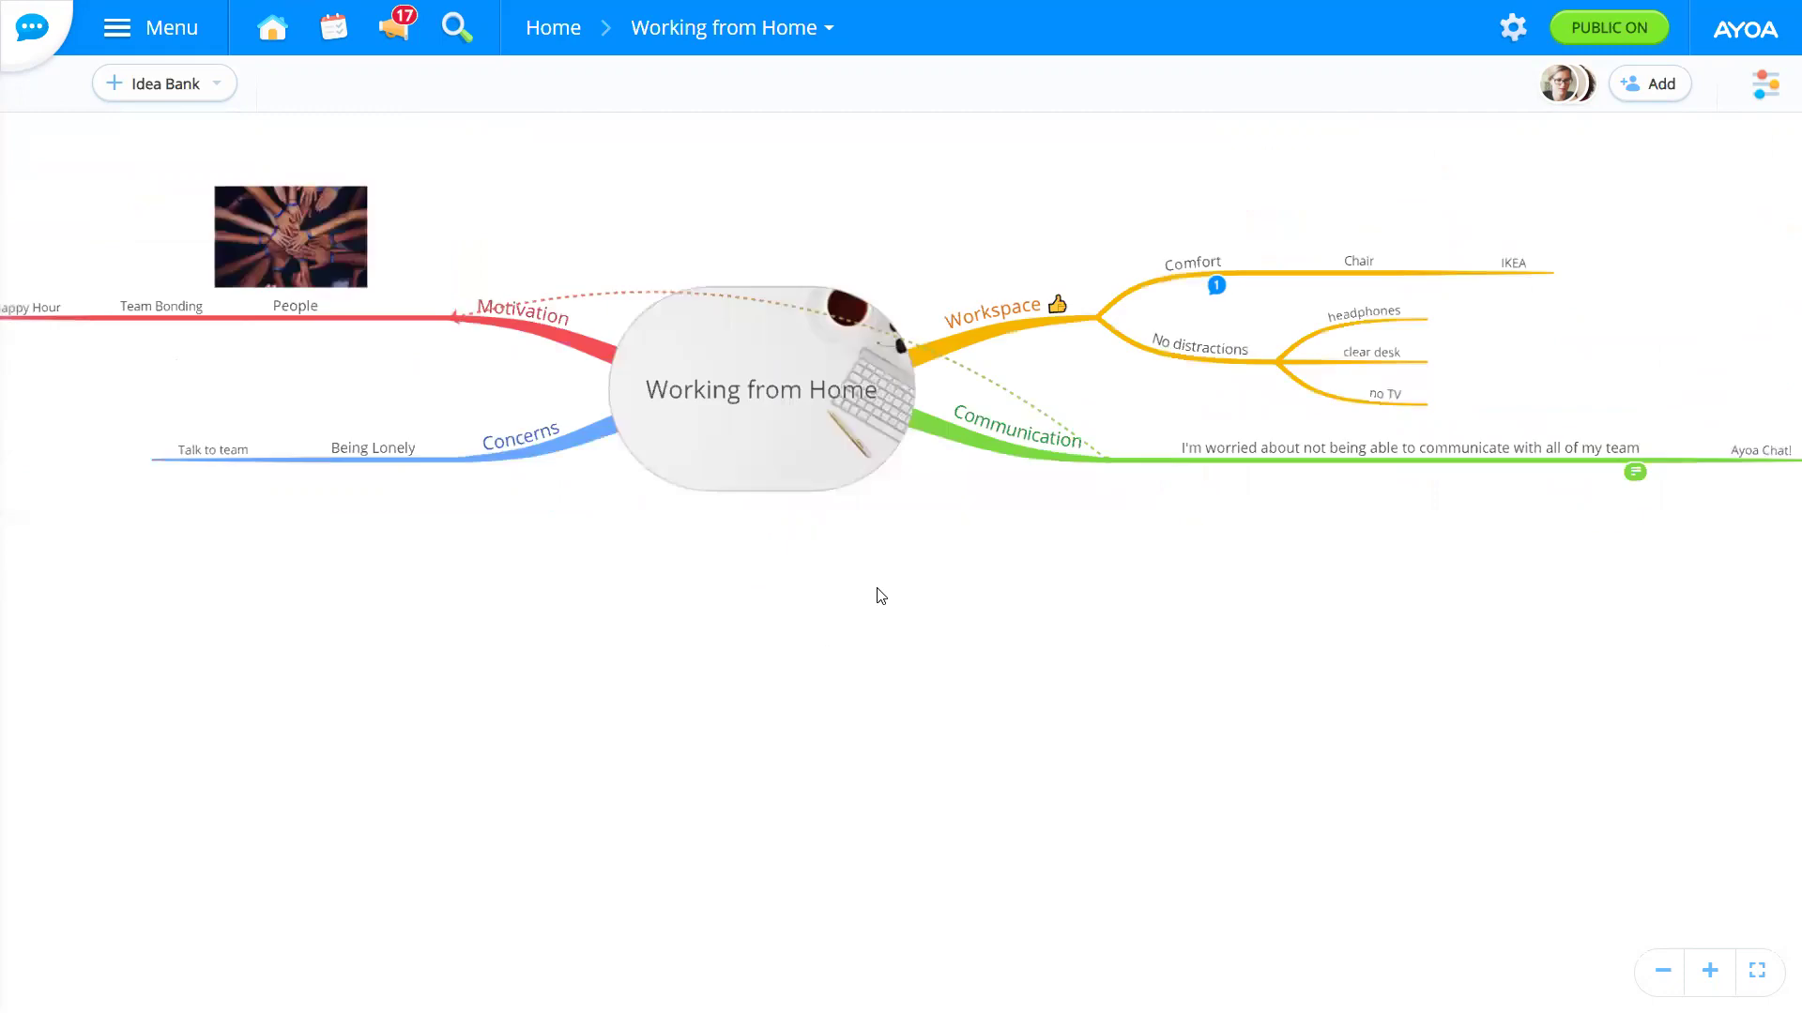
pyautogui.scroll(-2, 880, 596)
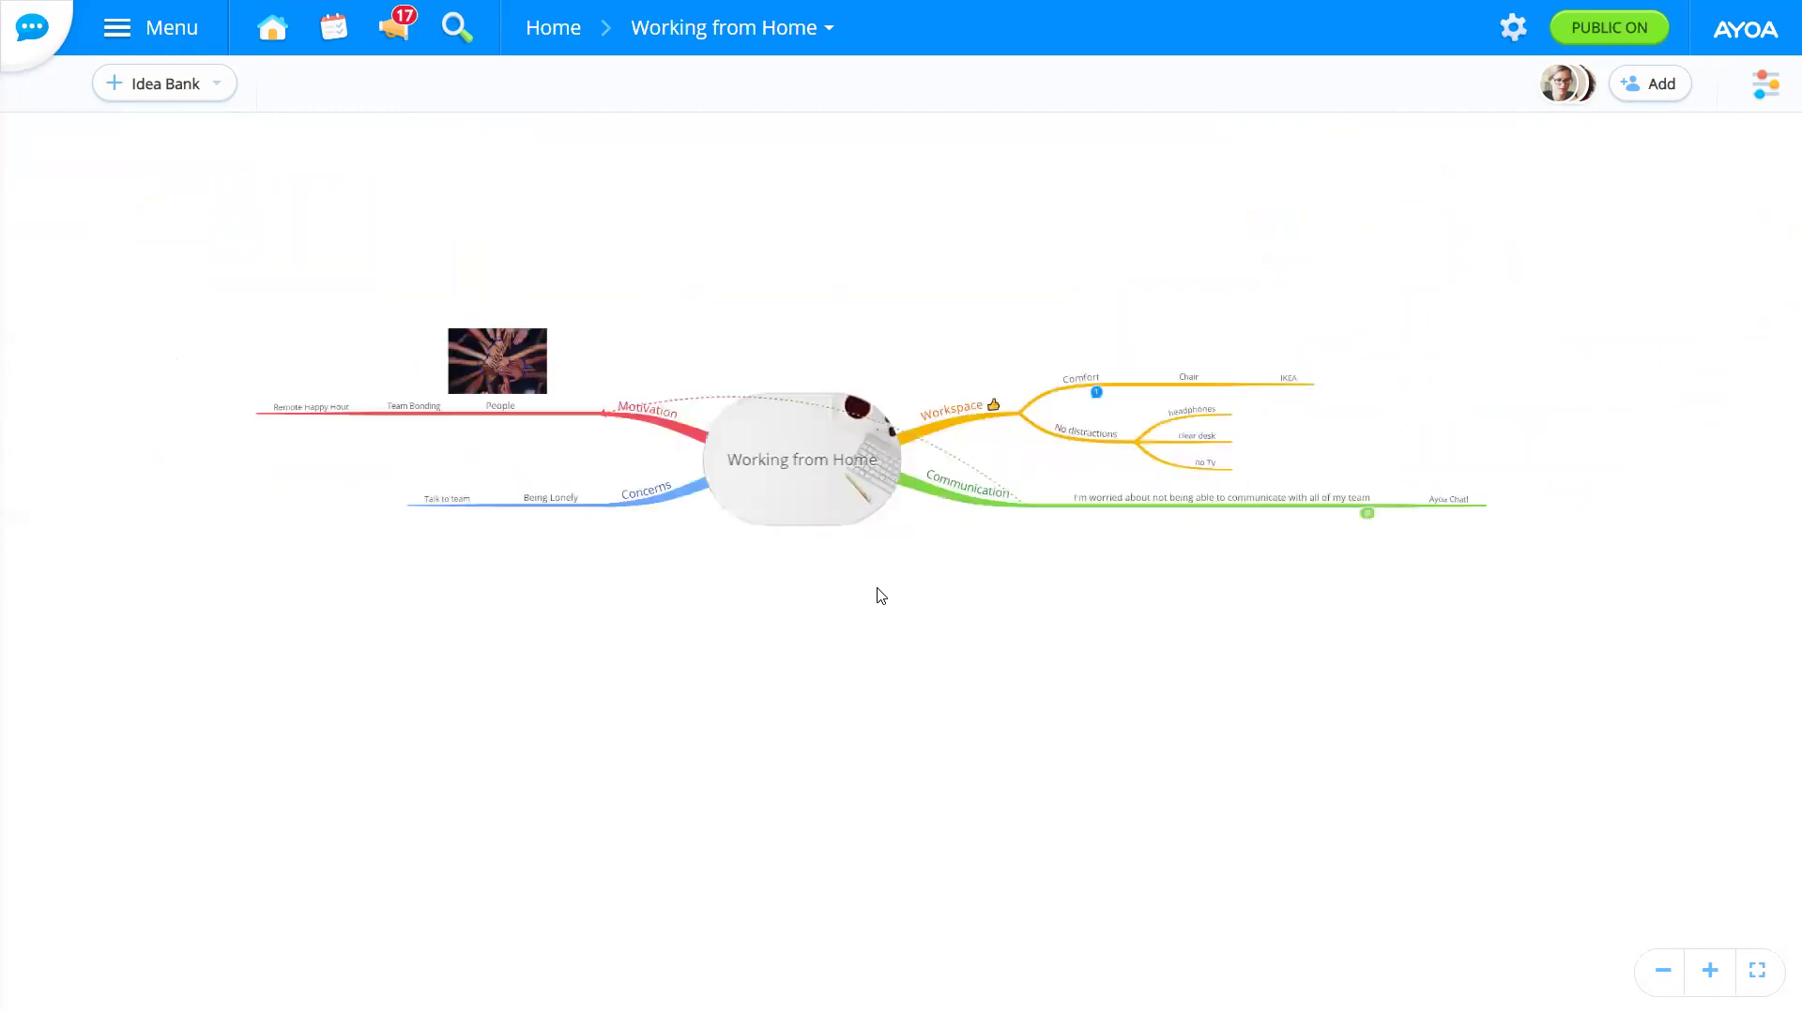
pyautogui.scroll(2, 880, 596)
pyautogui.scroll(1, 880, 596)
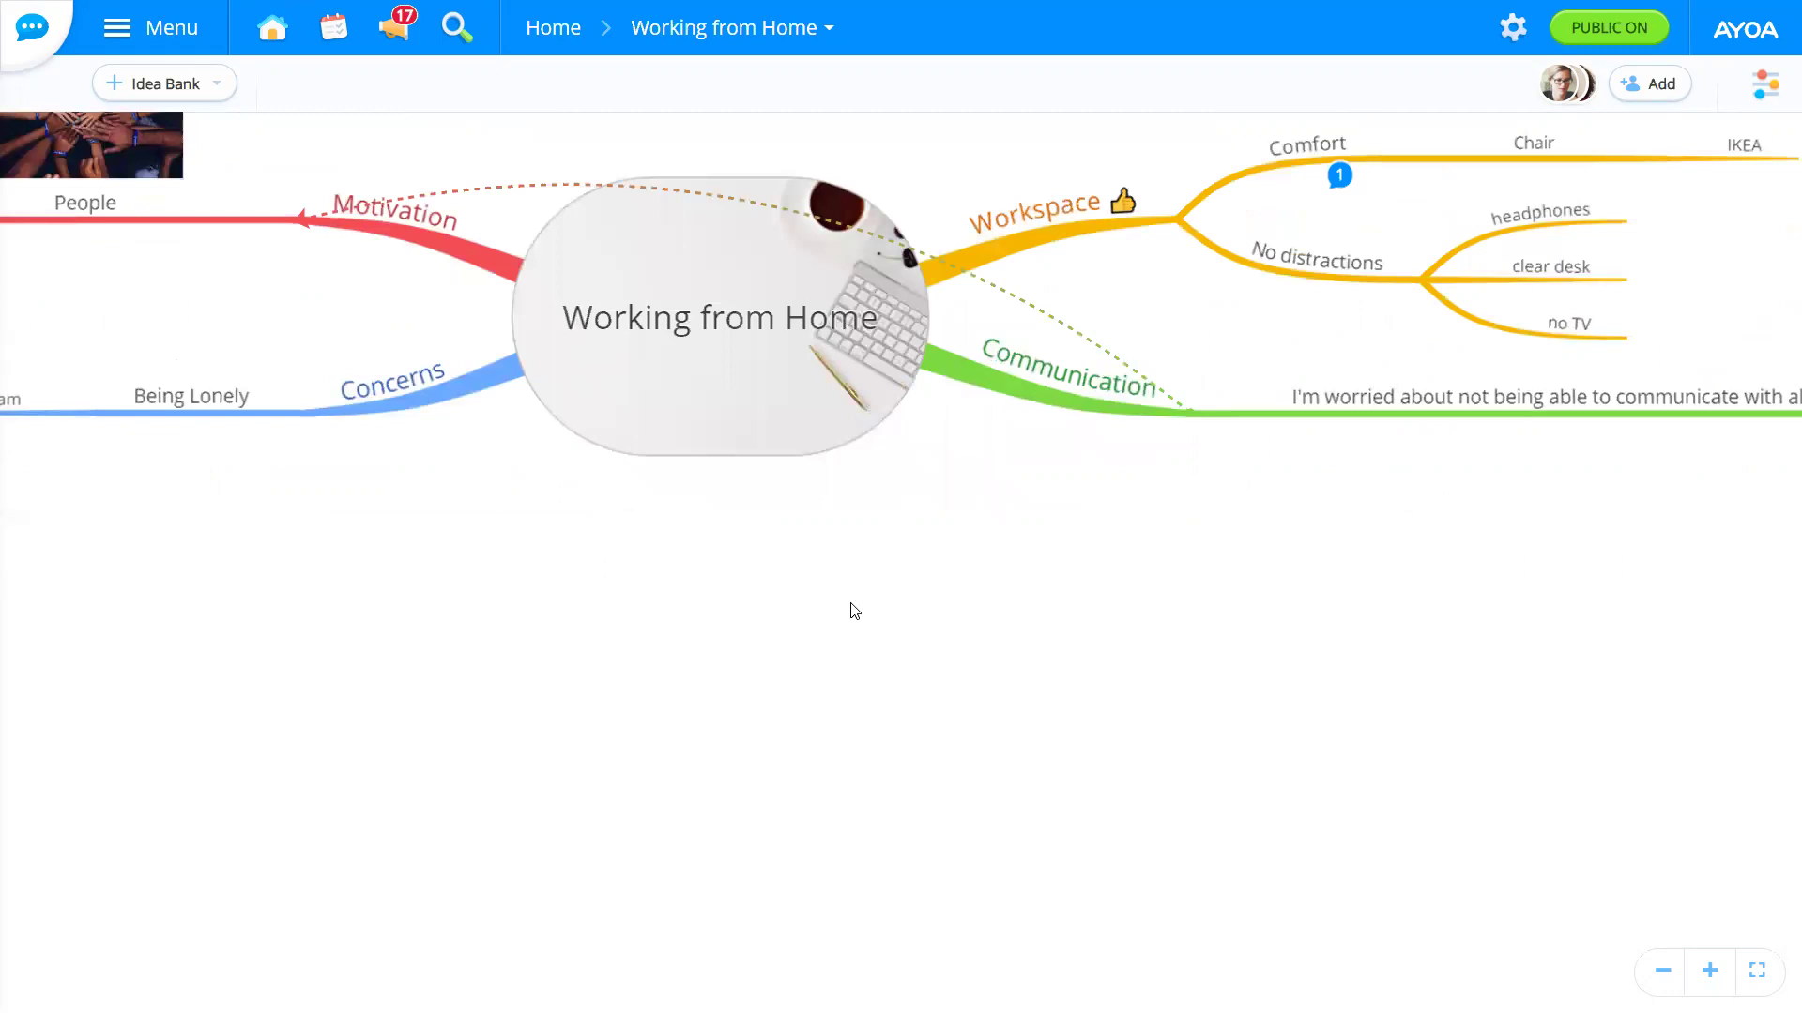
pyautogui.scroll(-2, 850, 613)
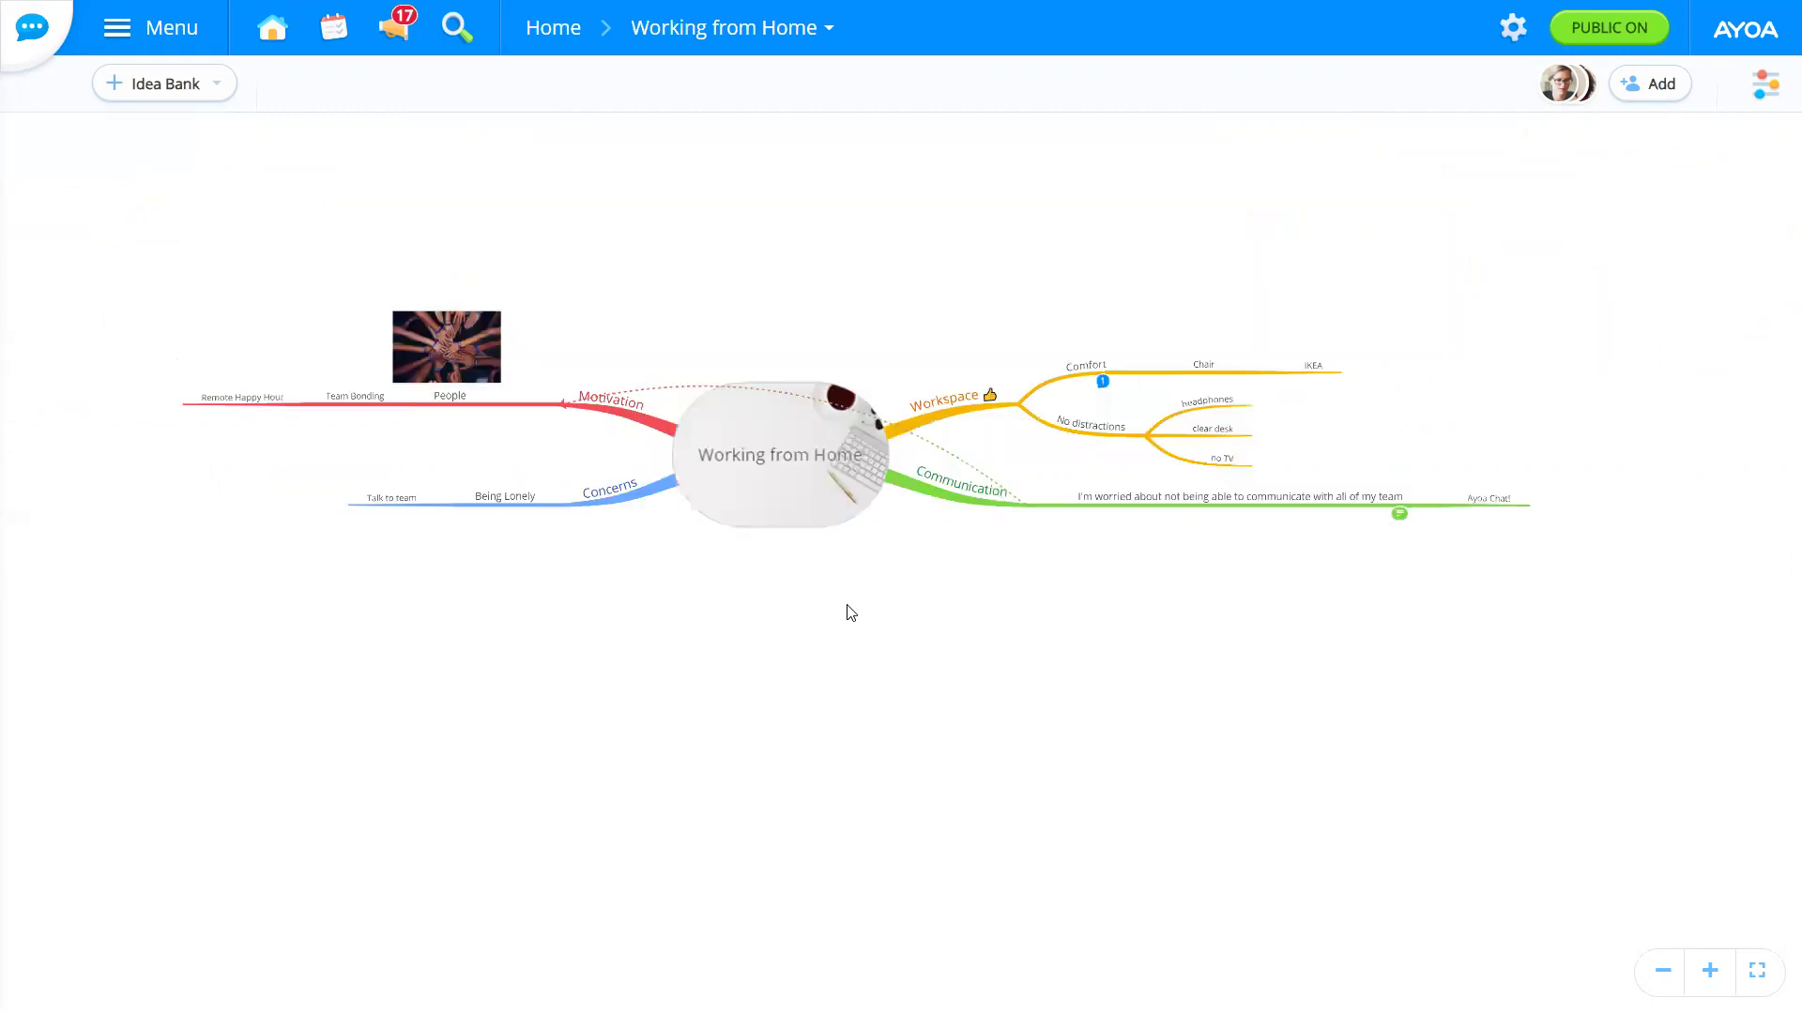
pyautogui.scroll(-1, 850, 613)
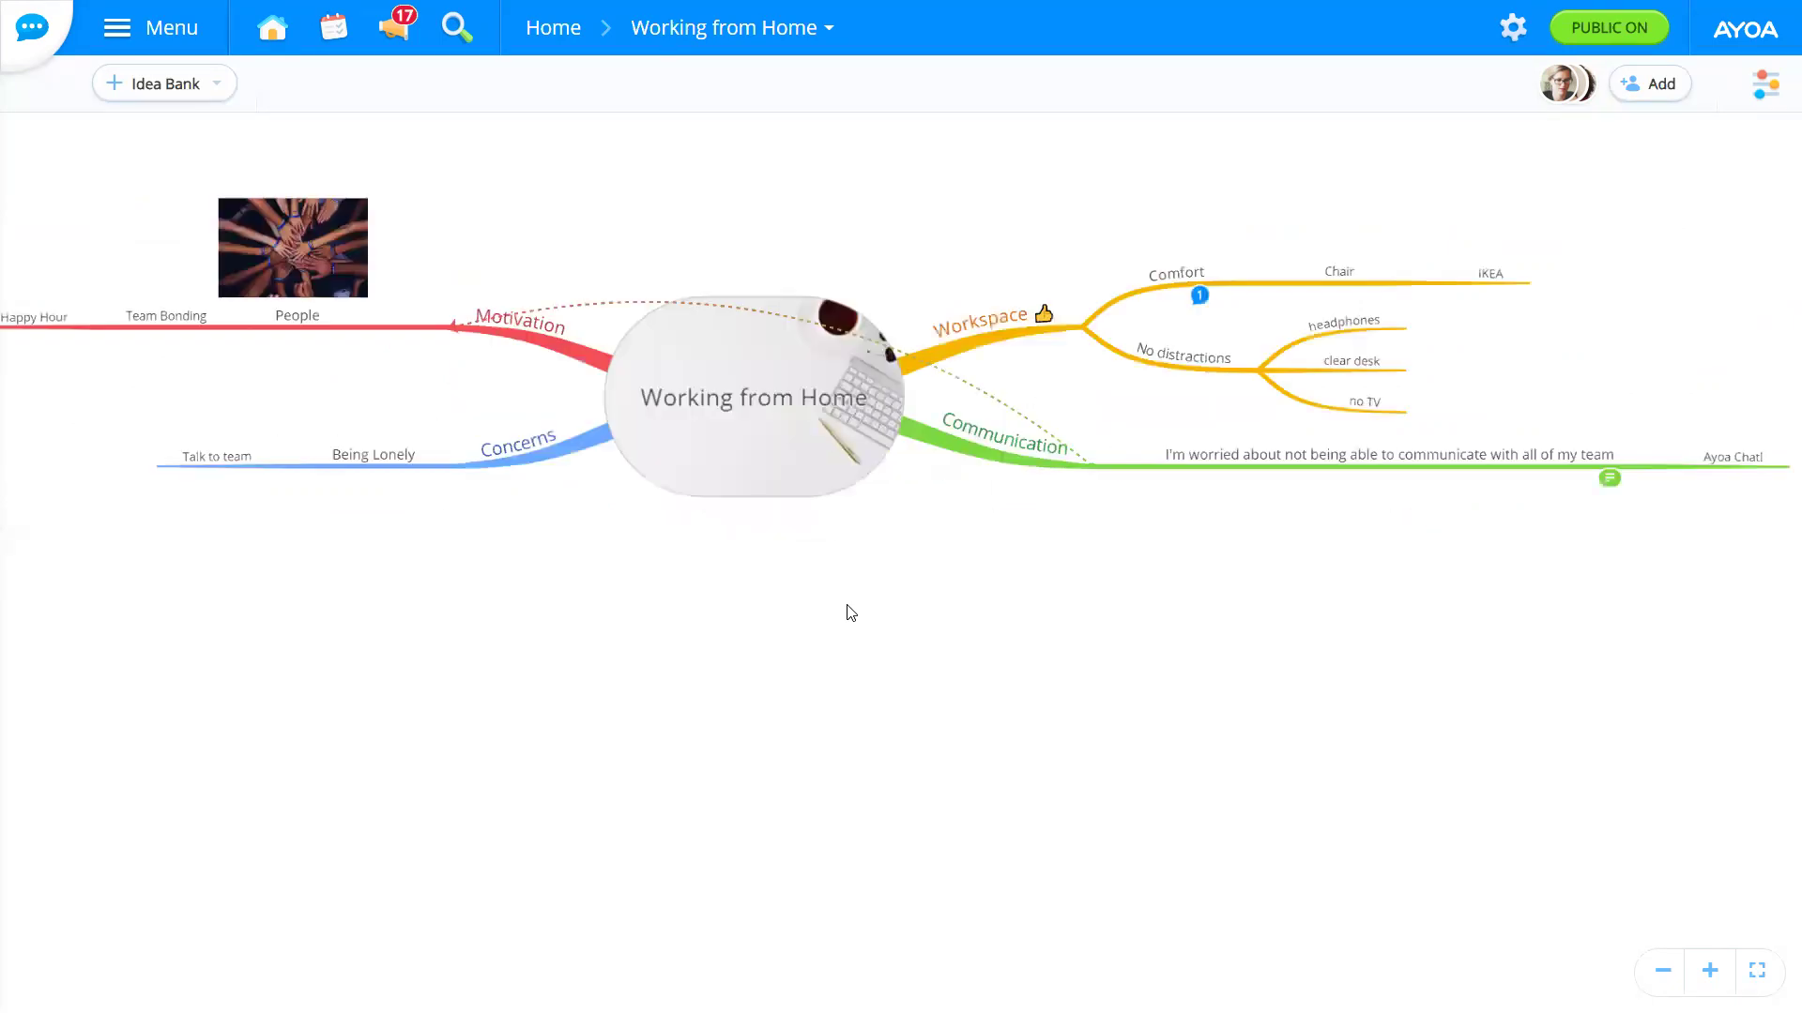
pyautogui.scroll(2, 850, 613)
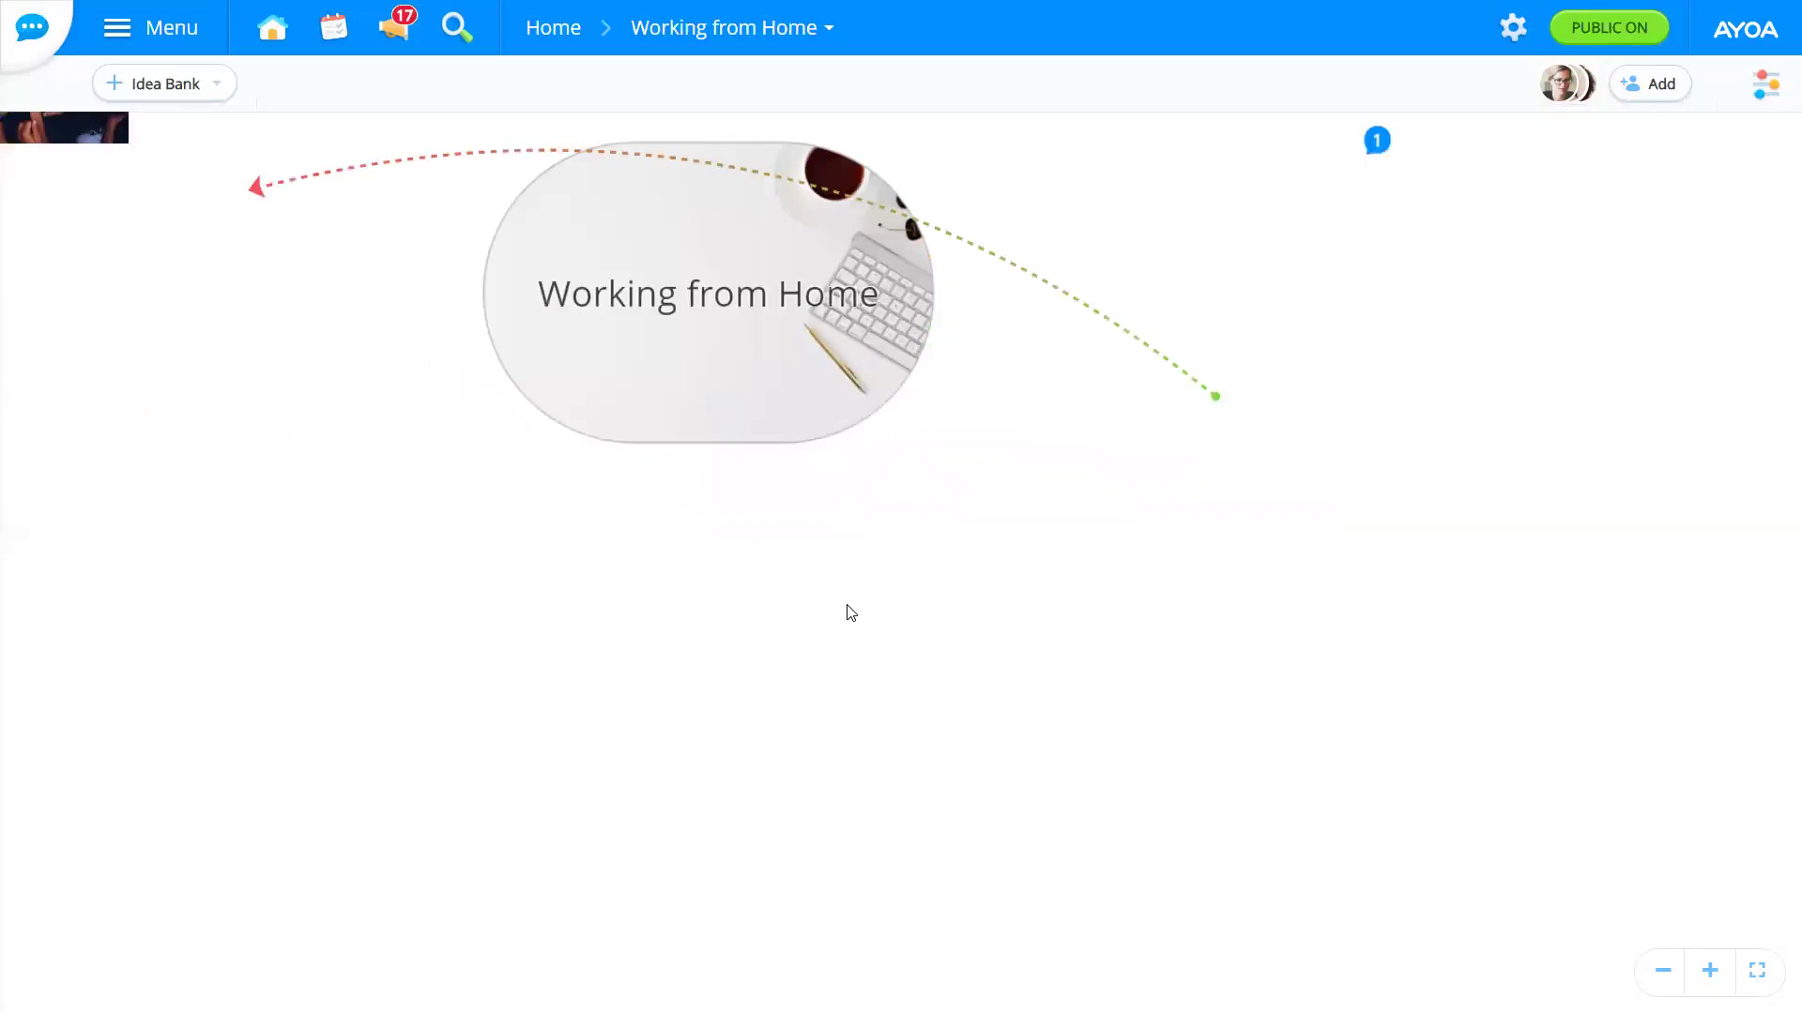
pyautogui.scroll(-1, 850, 613)
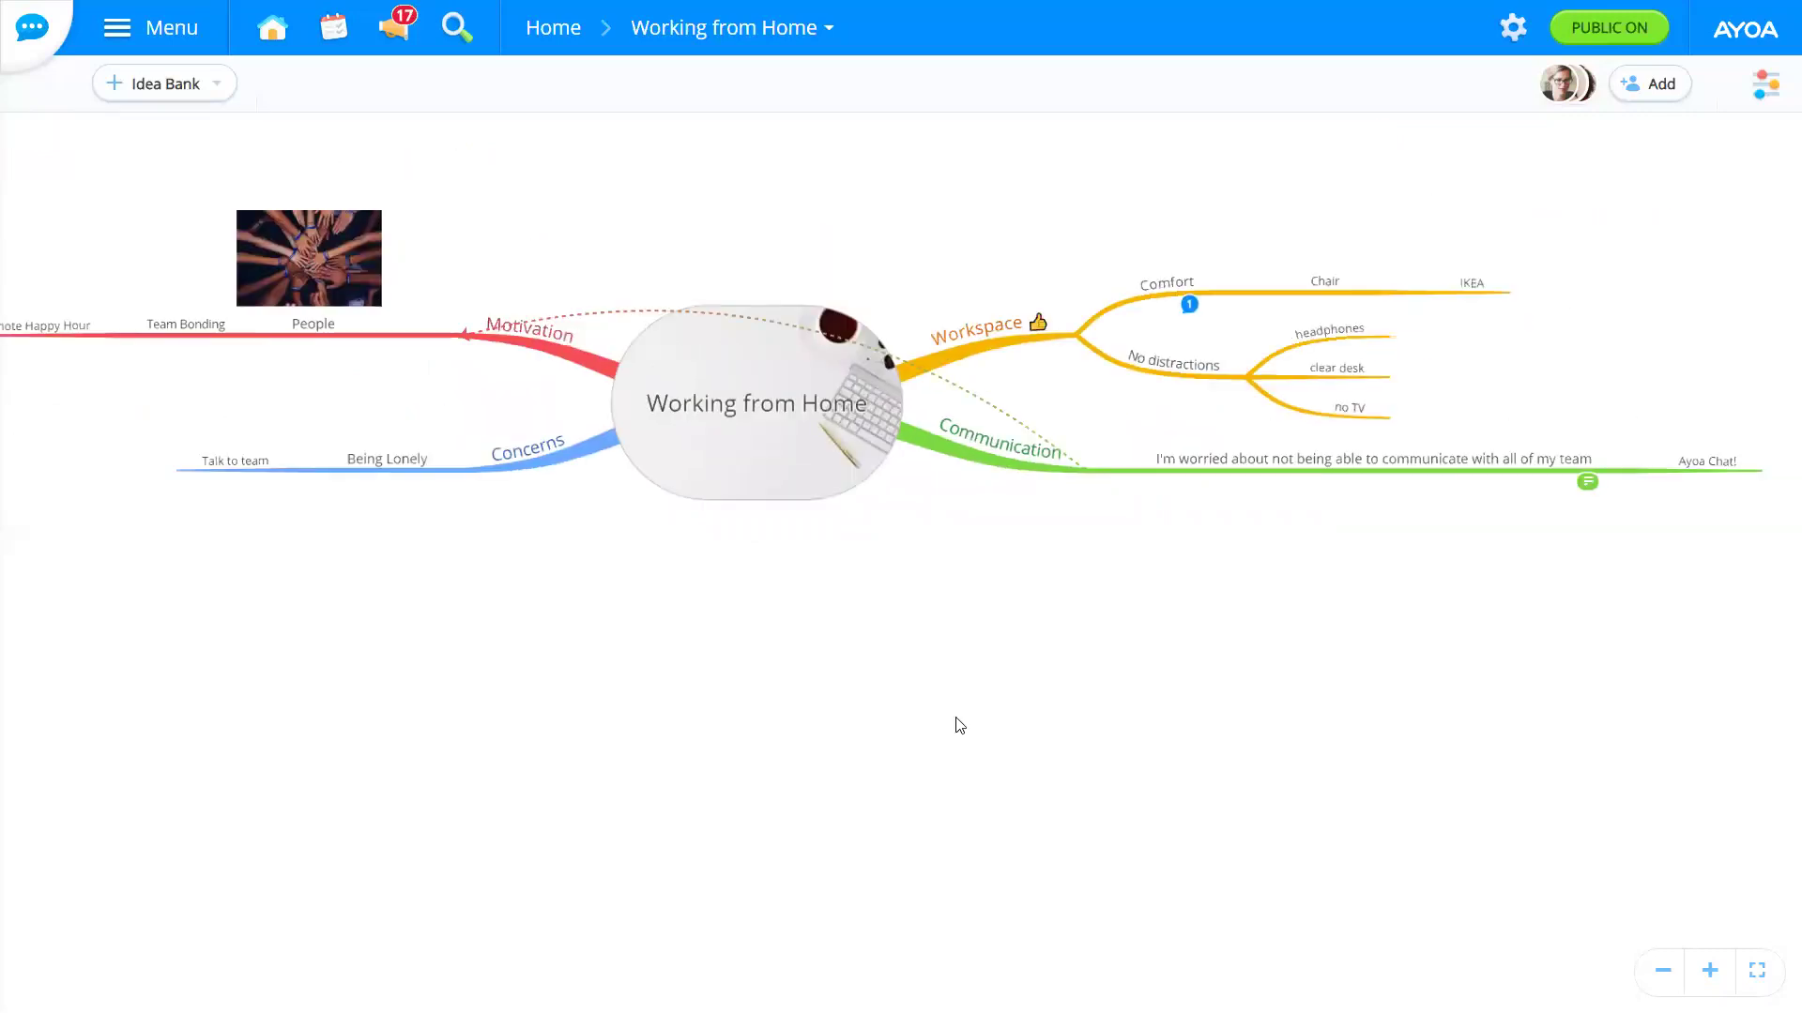
pyautogui.scroll(1, 1004, 690)
pyautogui.moveTo(1025, 704); pyautogui.dragTo(921, 722)
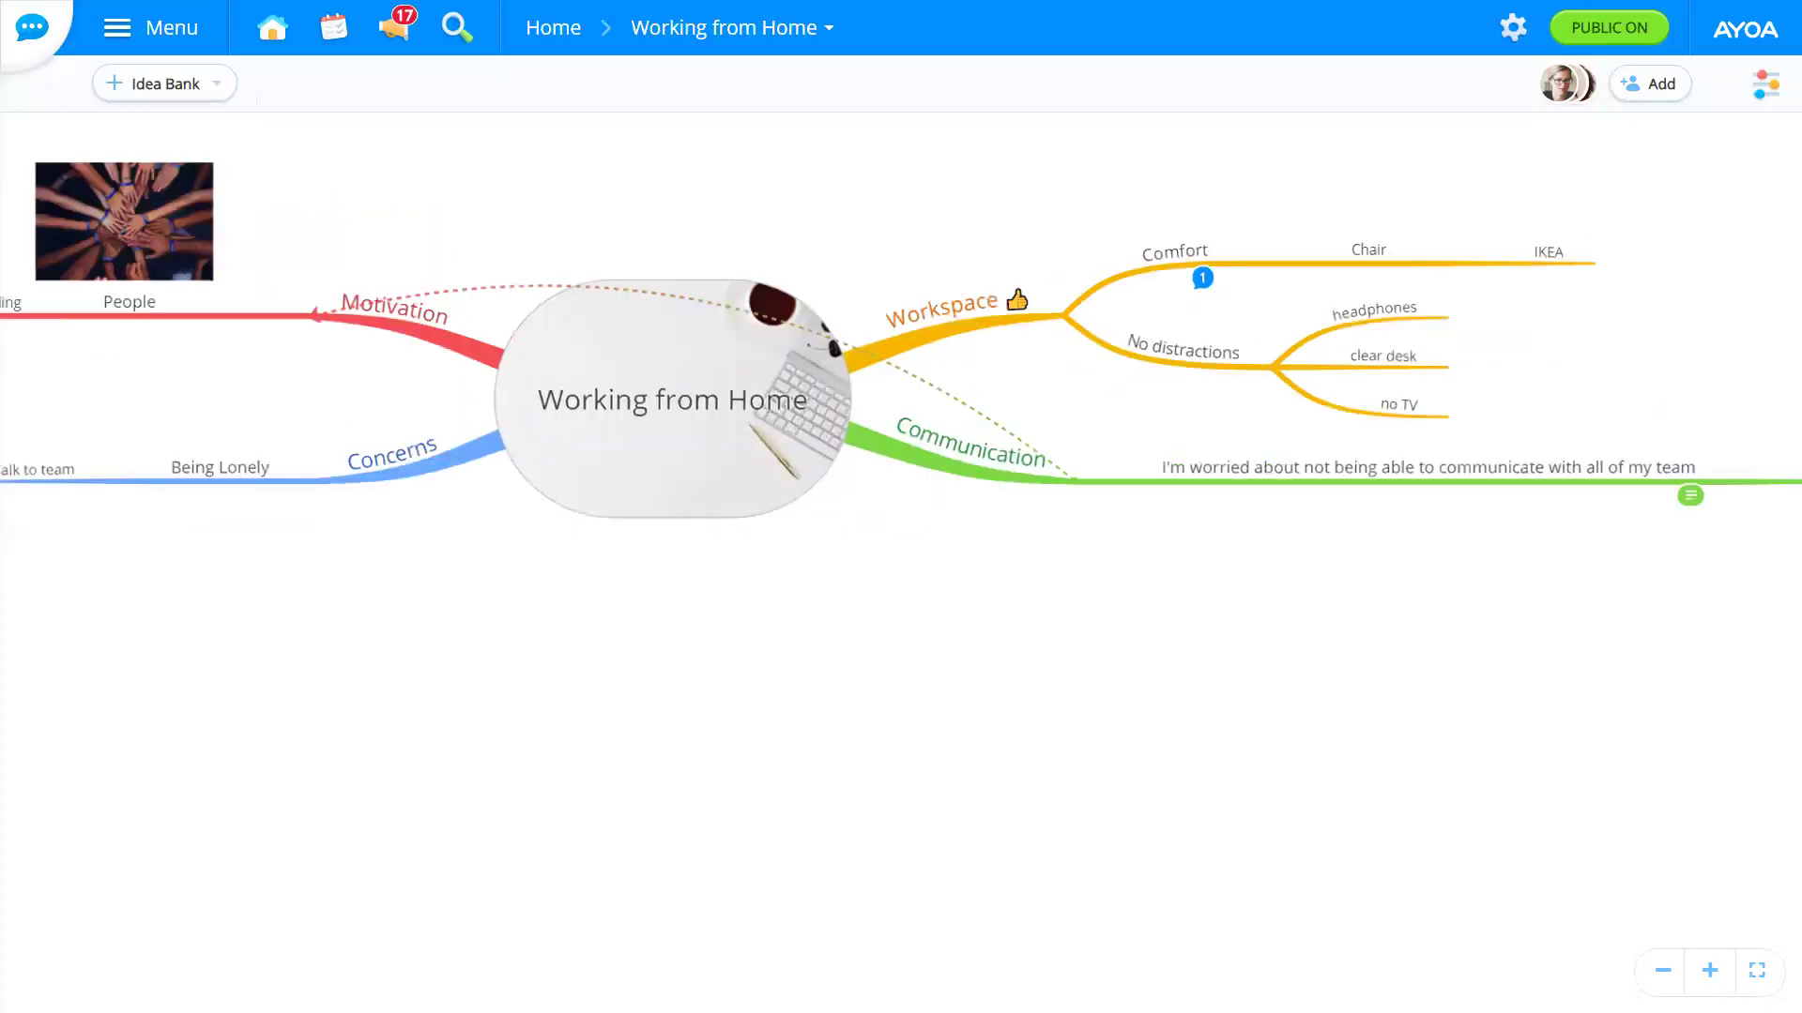
# Step: Zoom the map out and back in by increments, and fit the whole map on screen
pyautogui.click(1662, 972)
pyautogui.click(1662, 972)
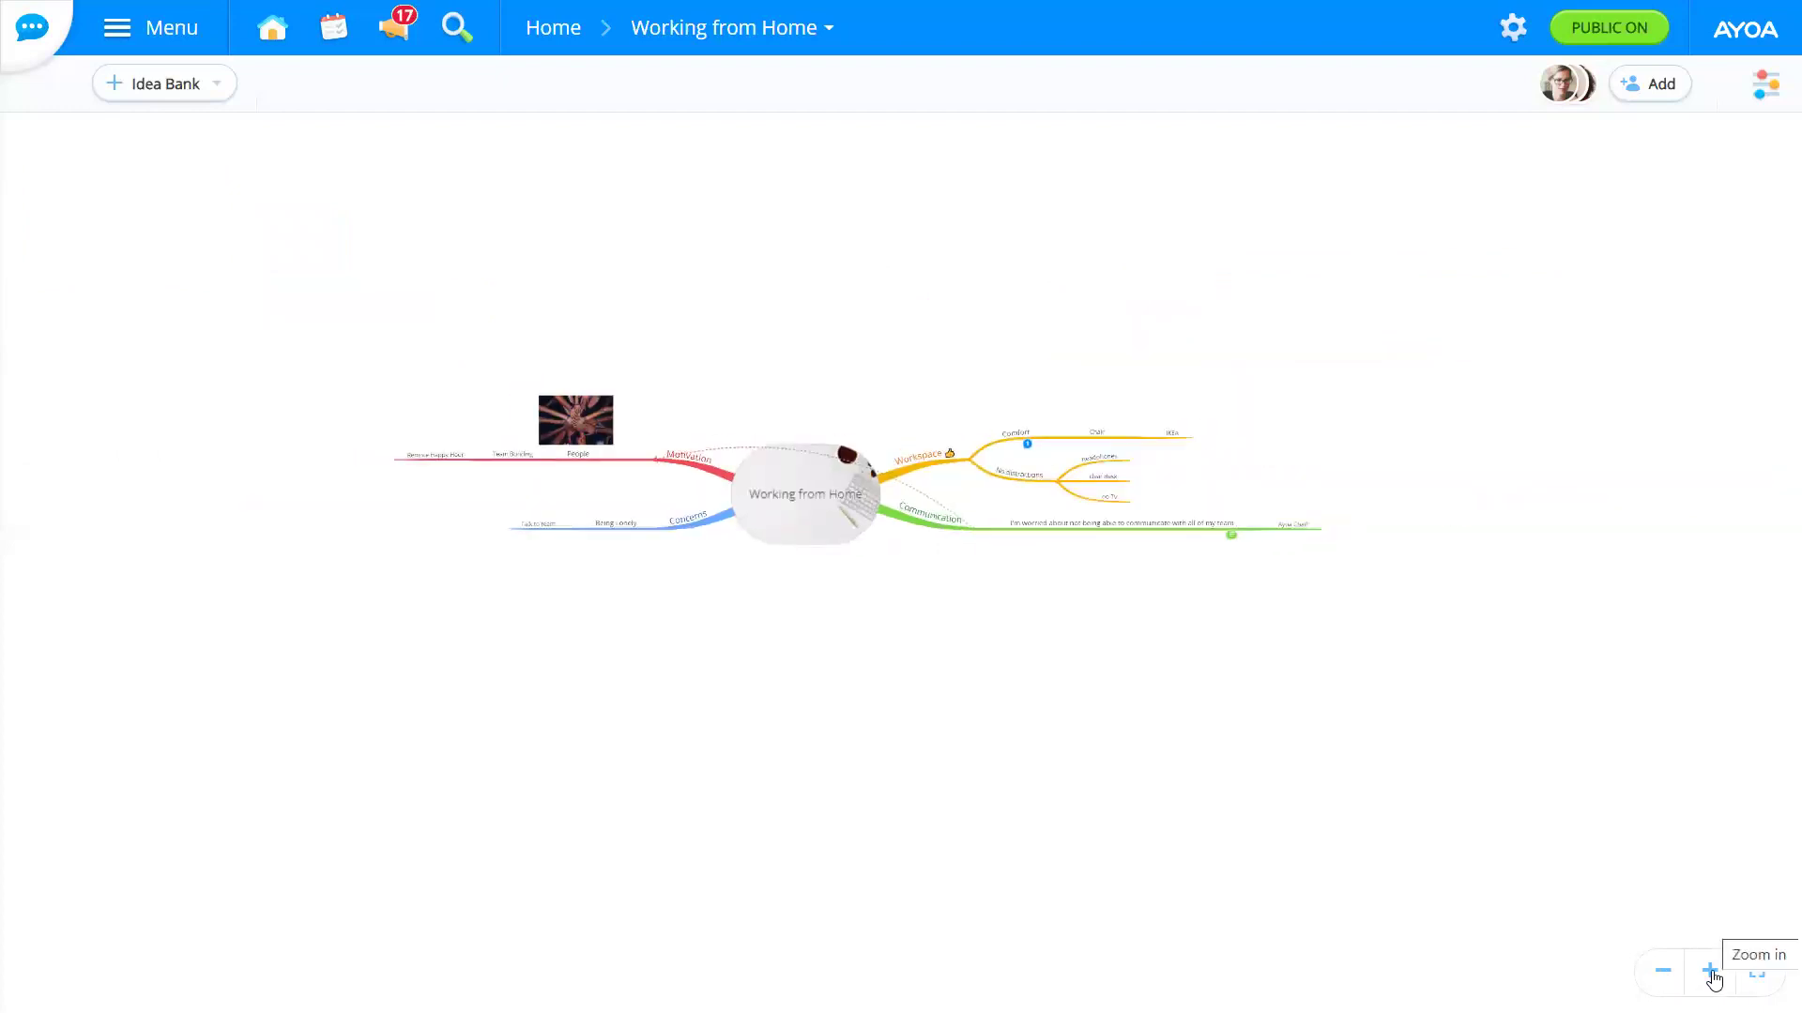
pyautogui.click(1710, 972)
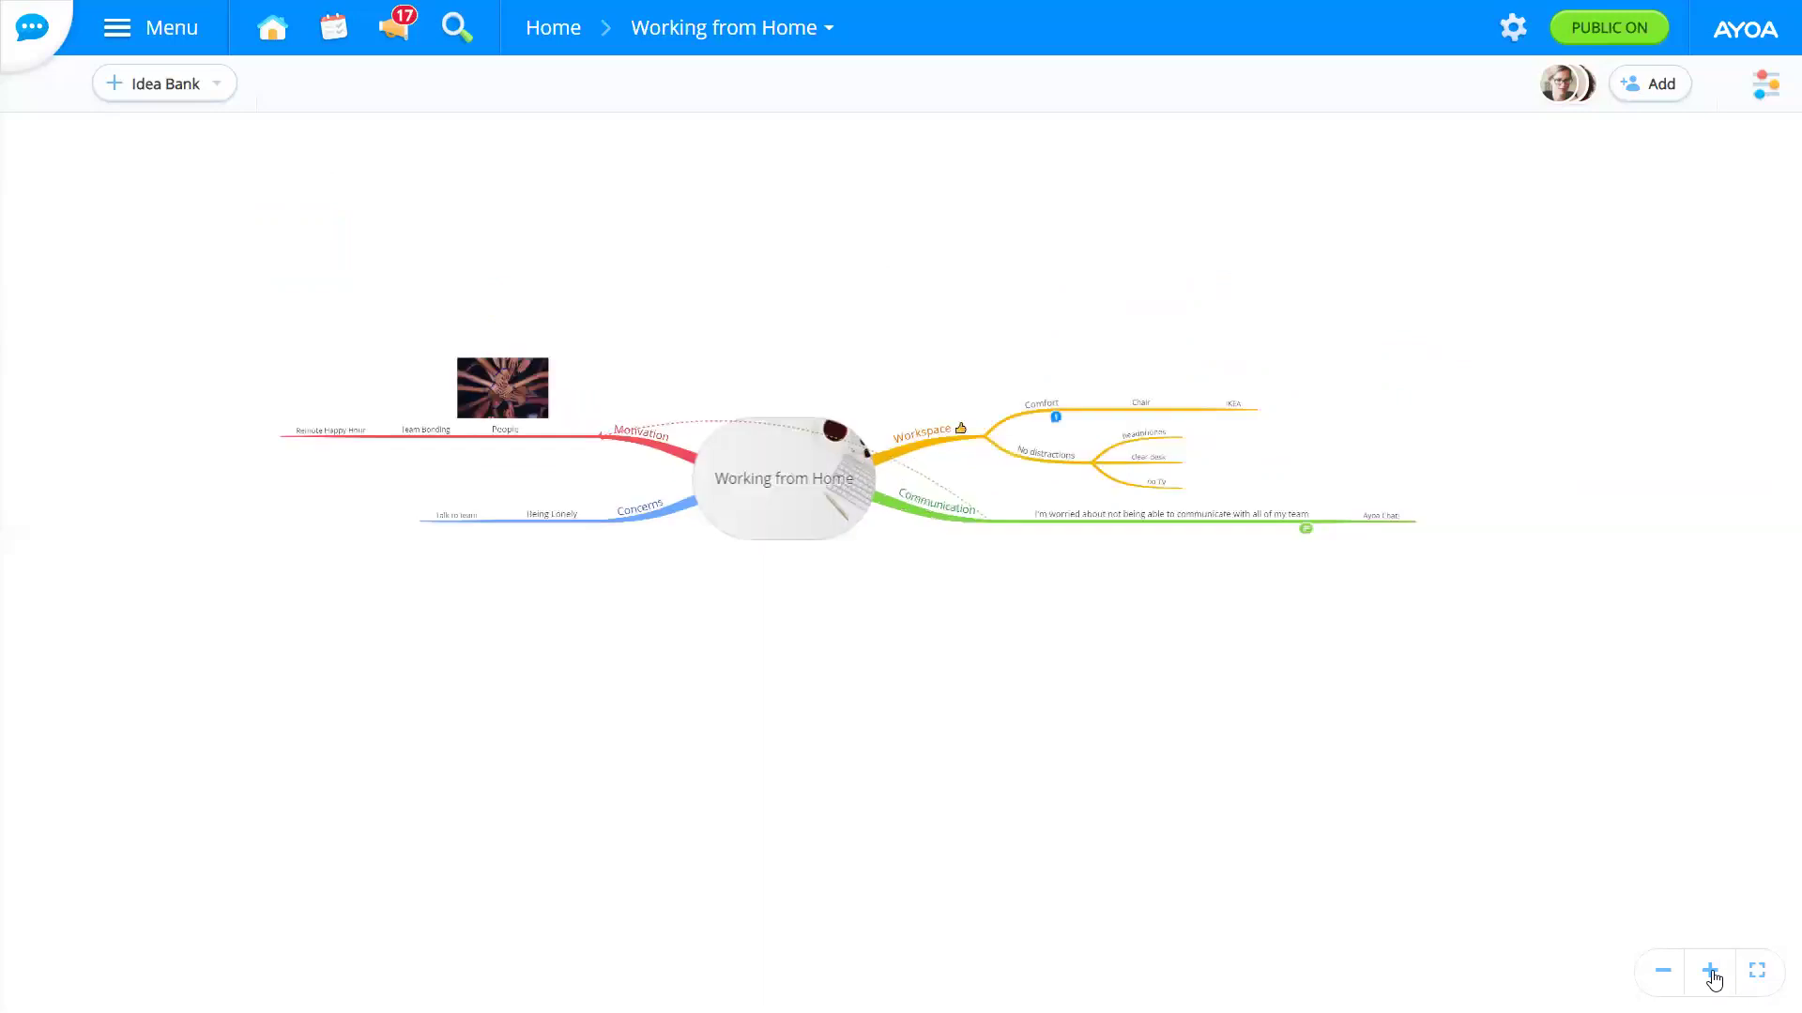
pyautogui.click(1710, 972)
pyautogui.click(1709, 972)
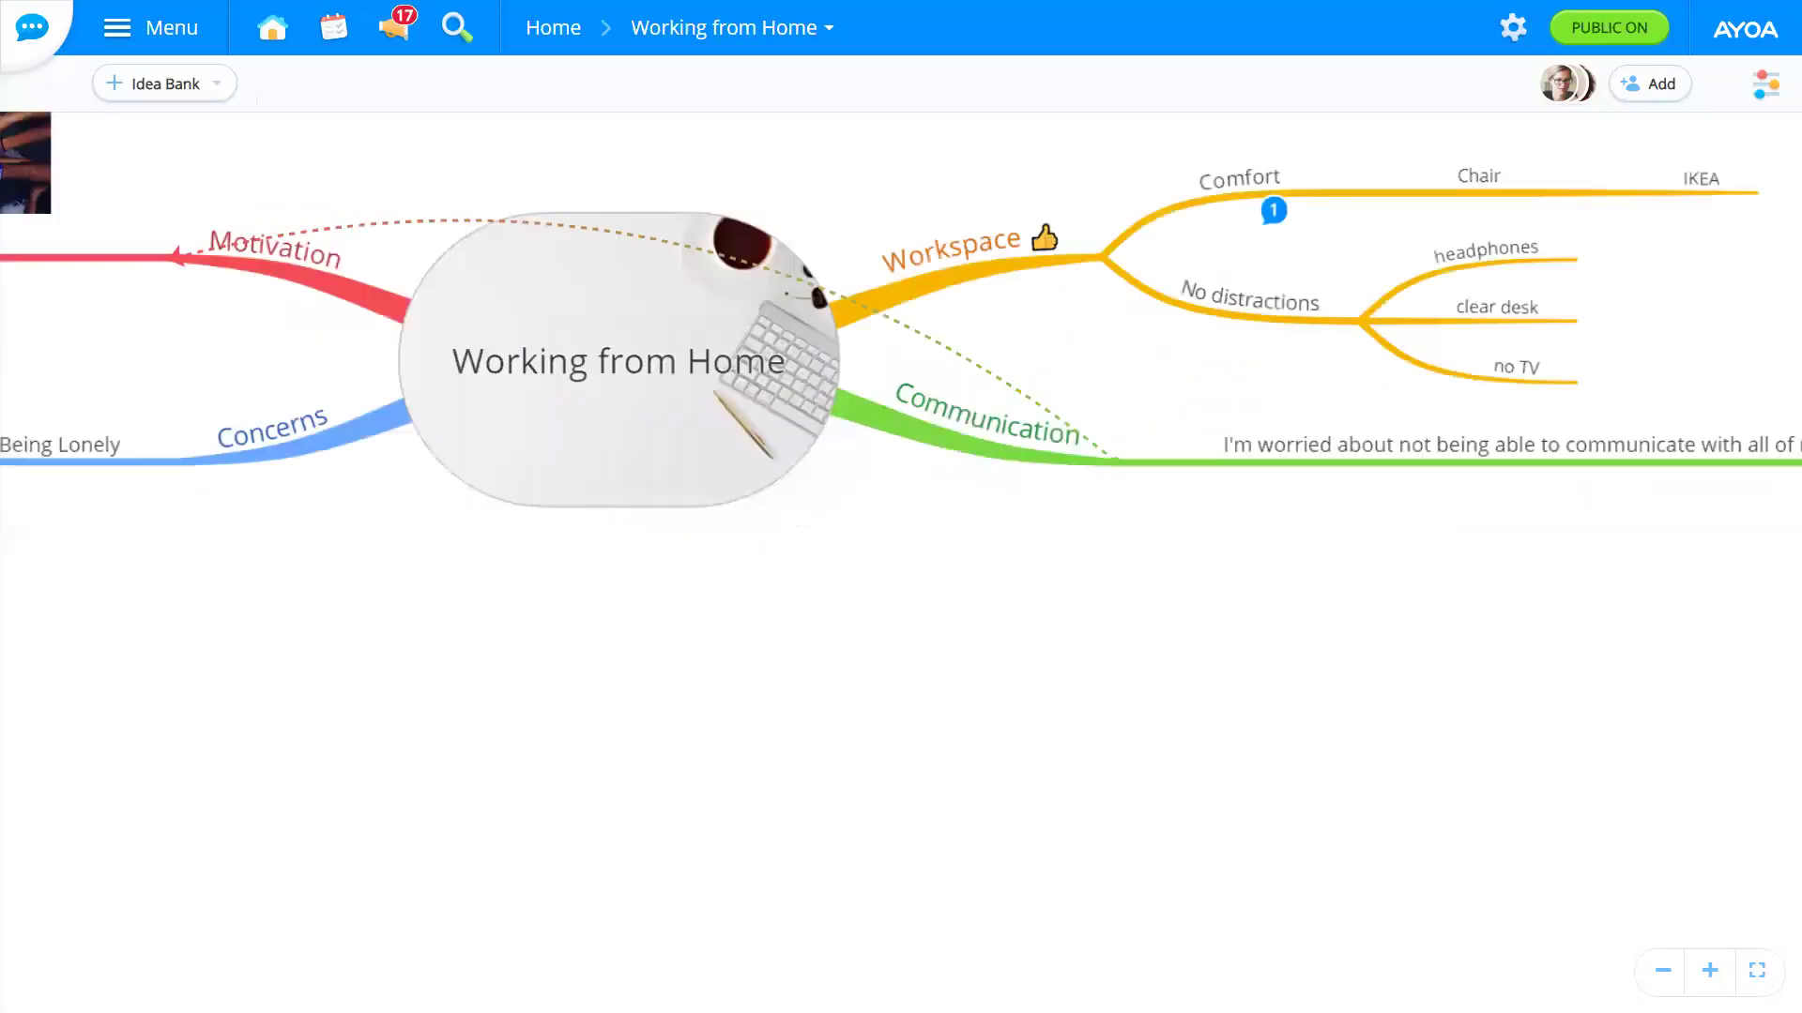
pyautogui.click(1710, 973)
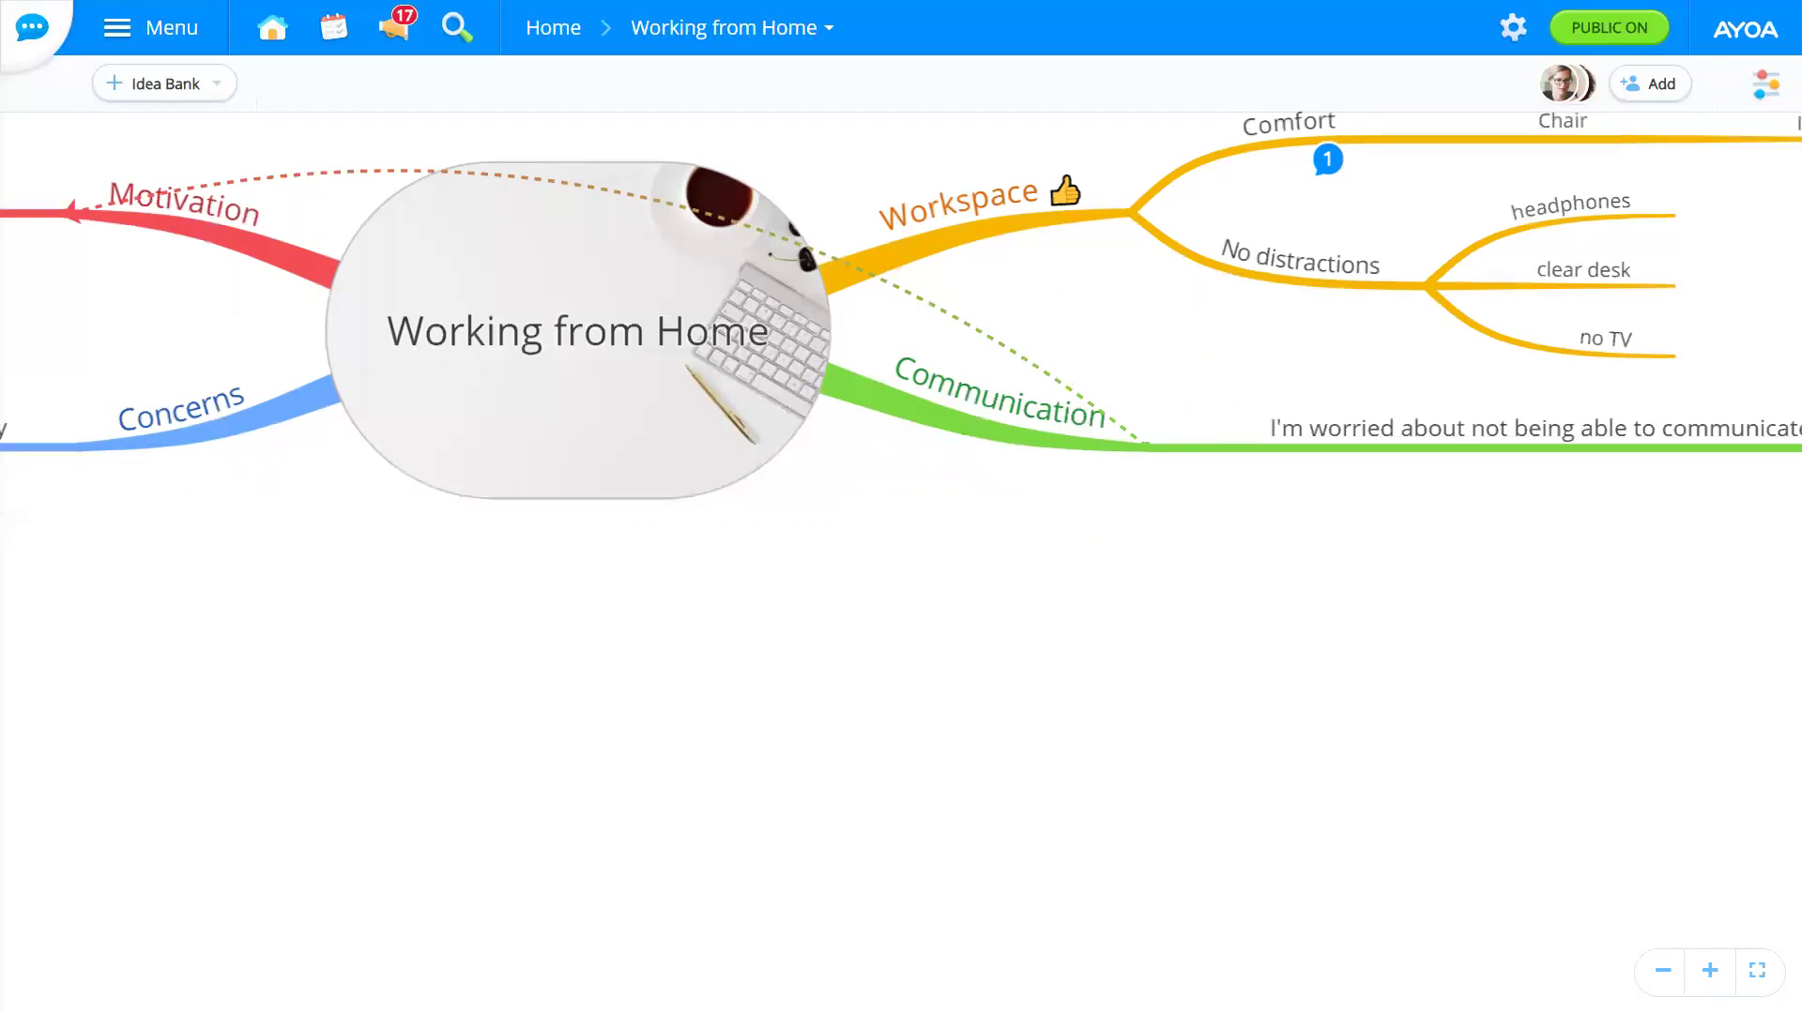
pyautogui.click(1757, 976)
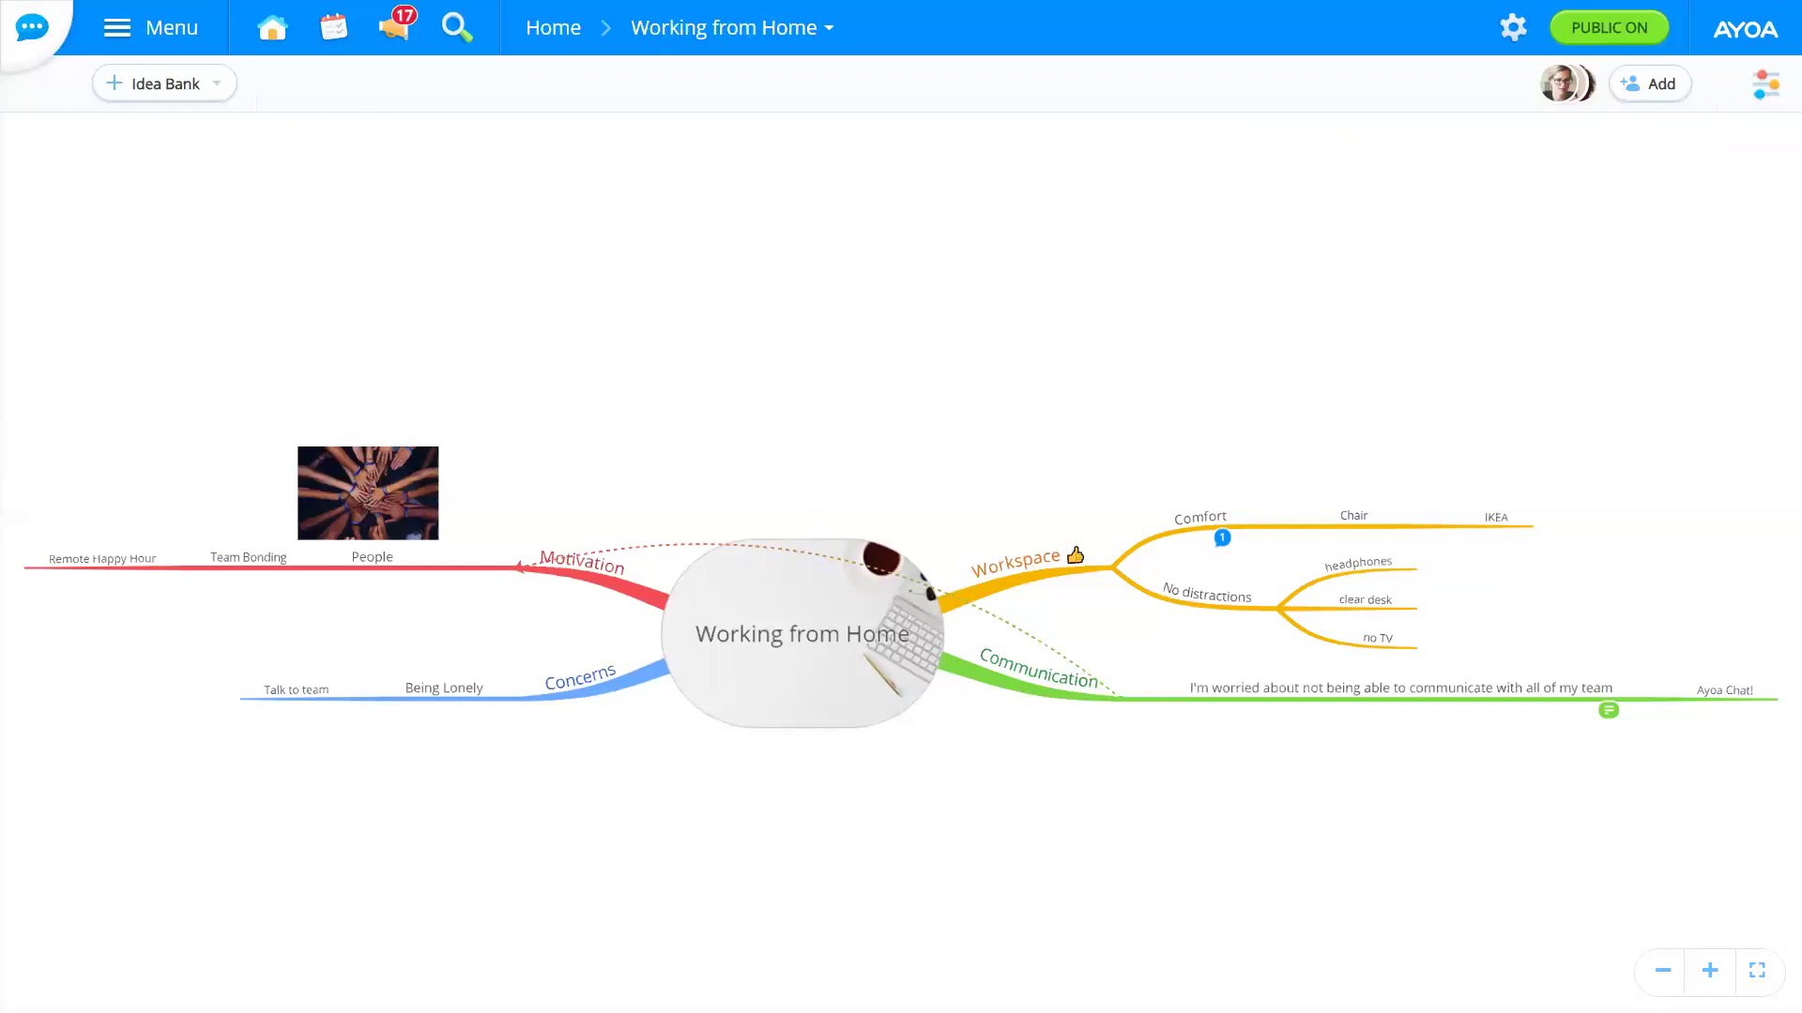
# Step: Switch the Working from Home mind map to the Radial Map view
pyautogui.click(1765, 86)
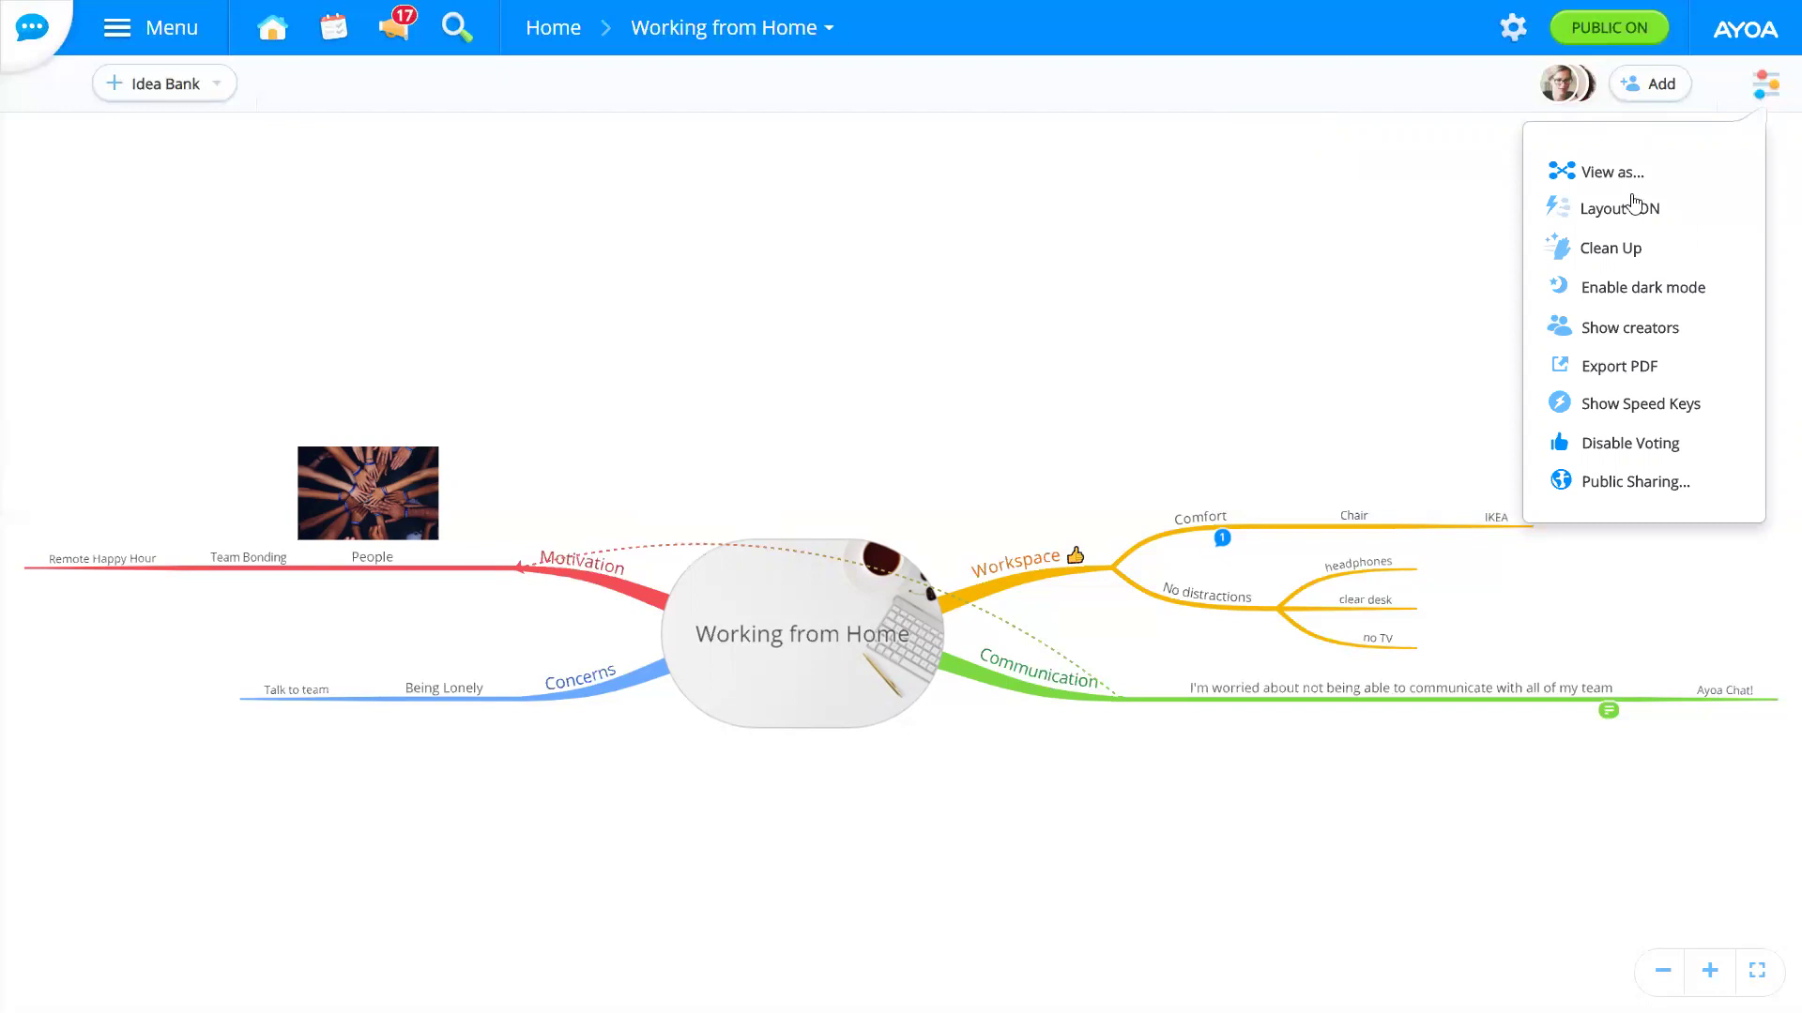
pyautogui.click(1607, 172)
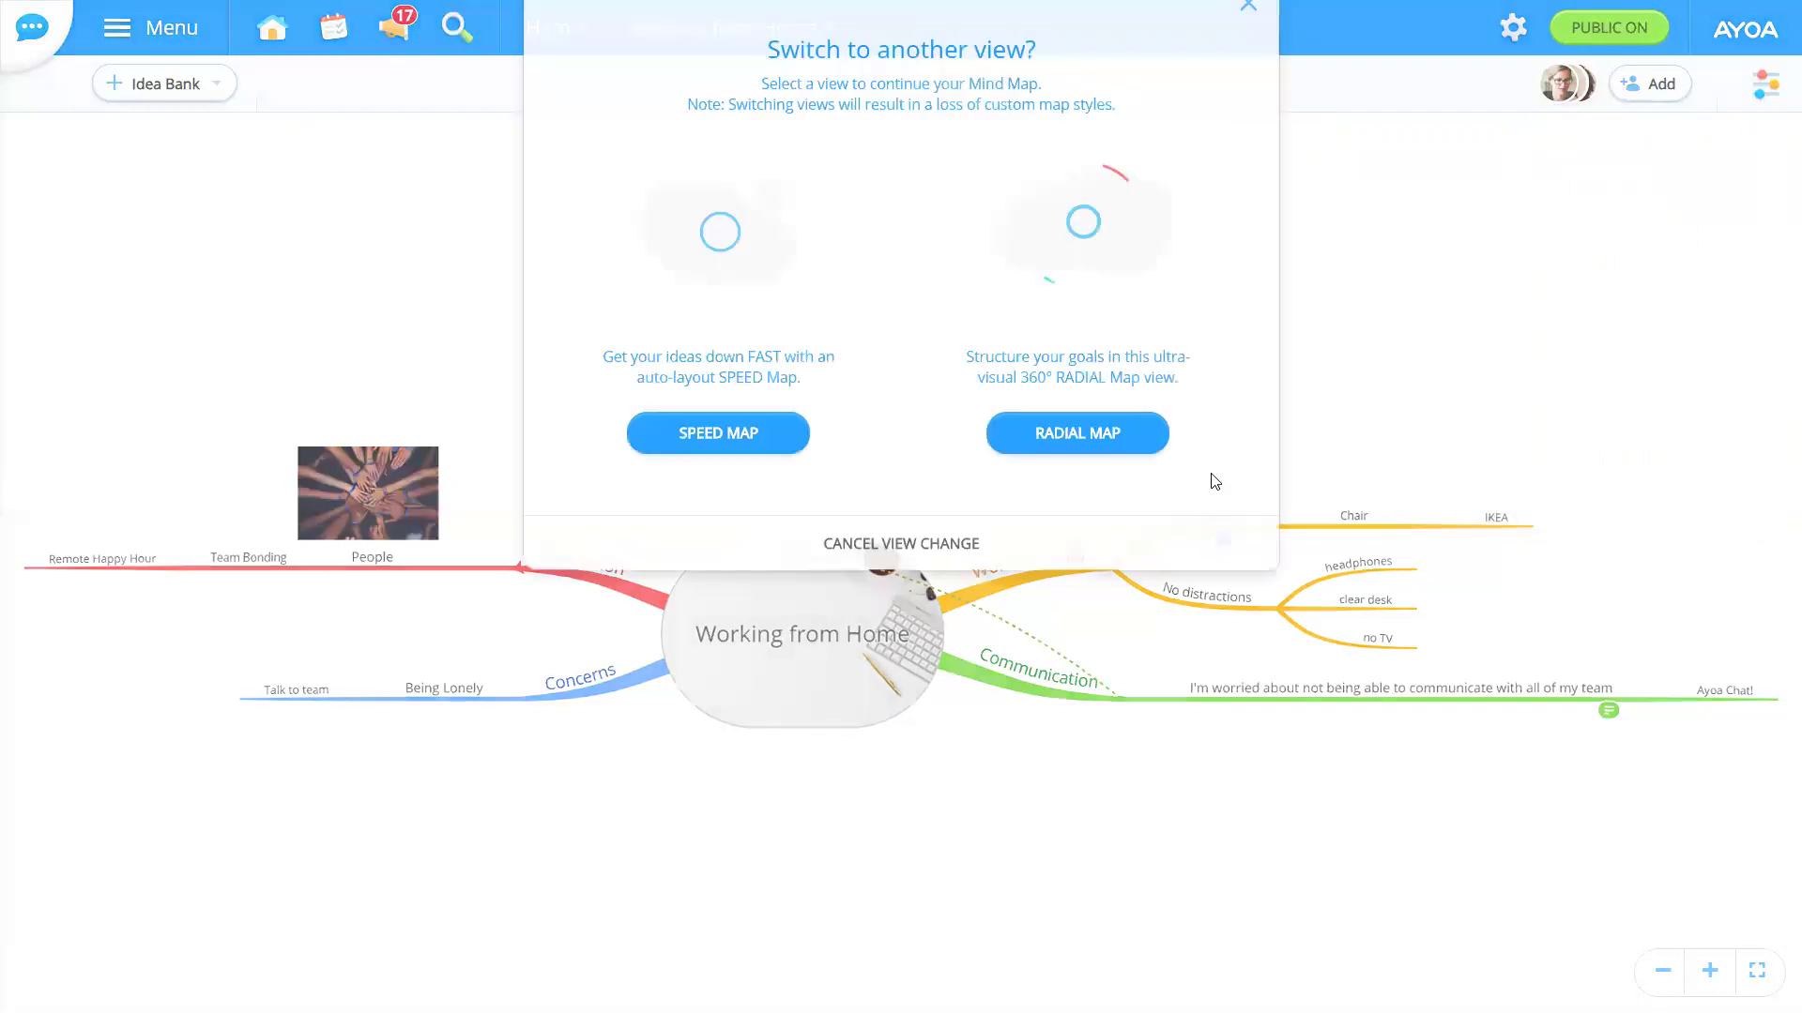
pyautogui.click(1068, 509)
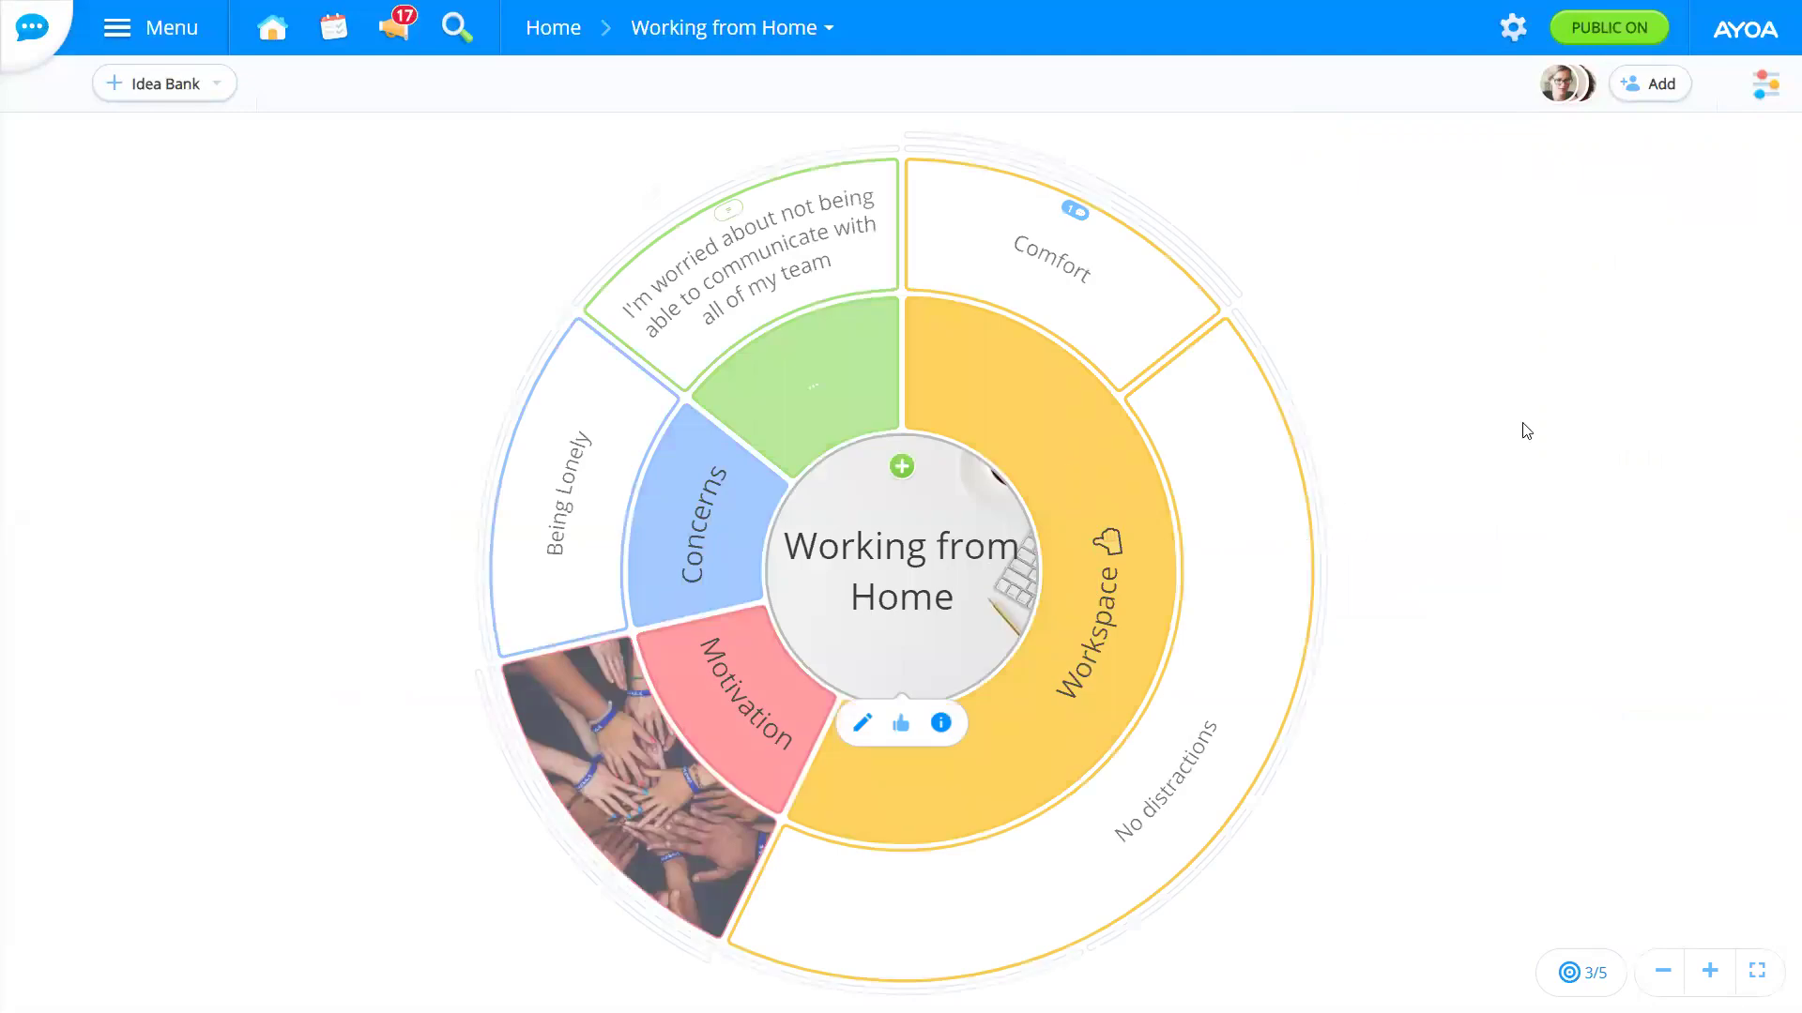
# Step: Raise the number of levels displayed in the radial map to 4 and up to 5
pyautogui.scroll(-2, 1186, 422)
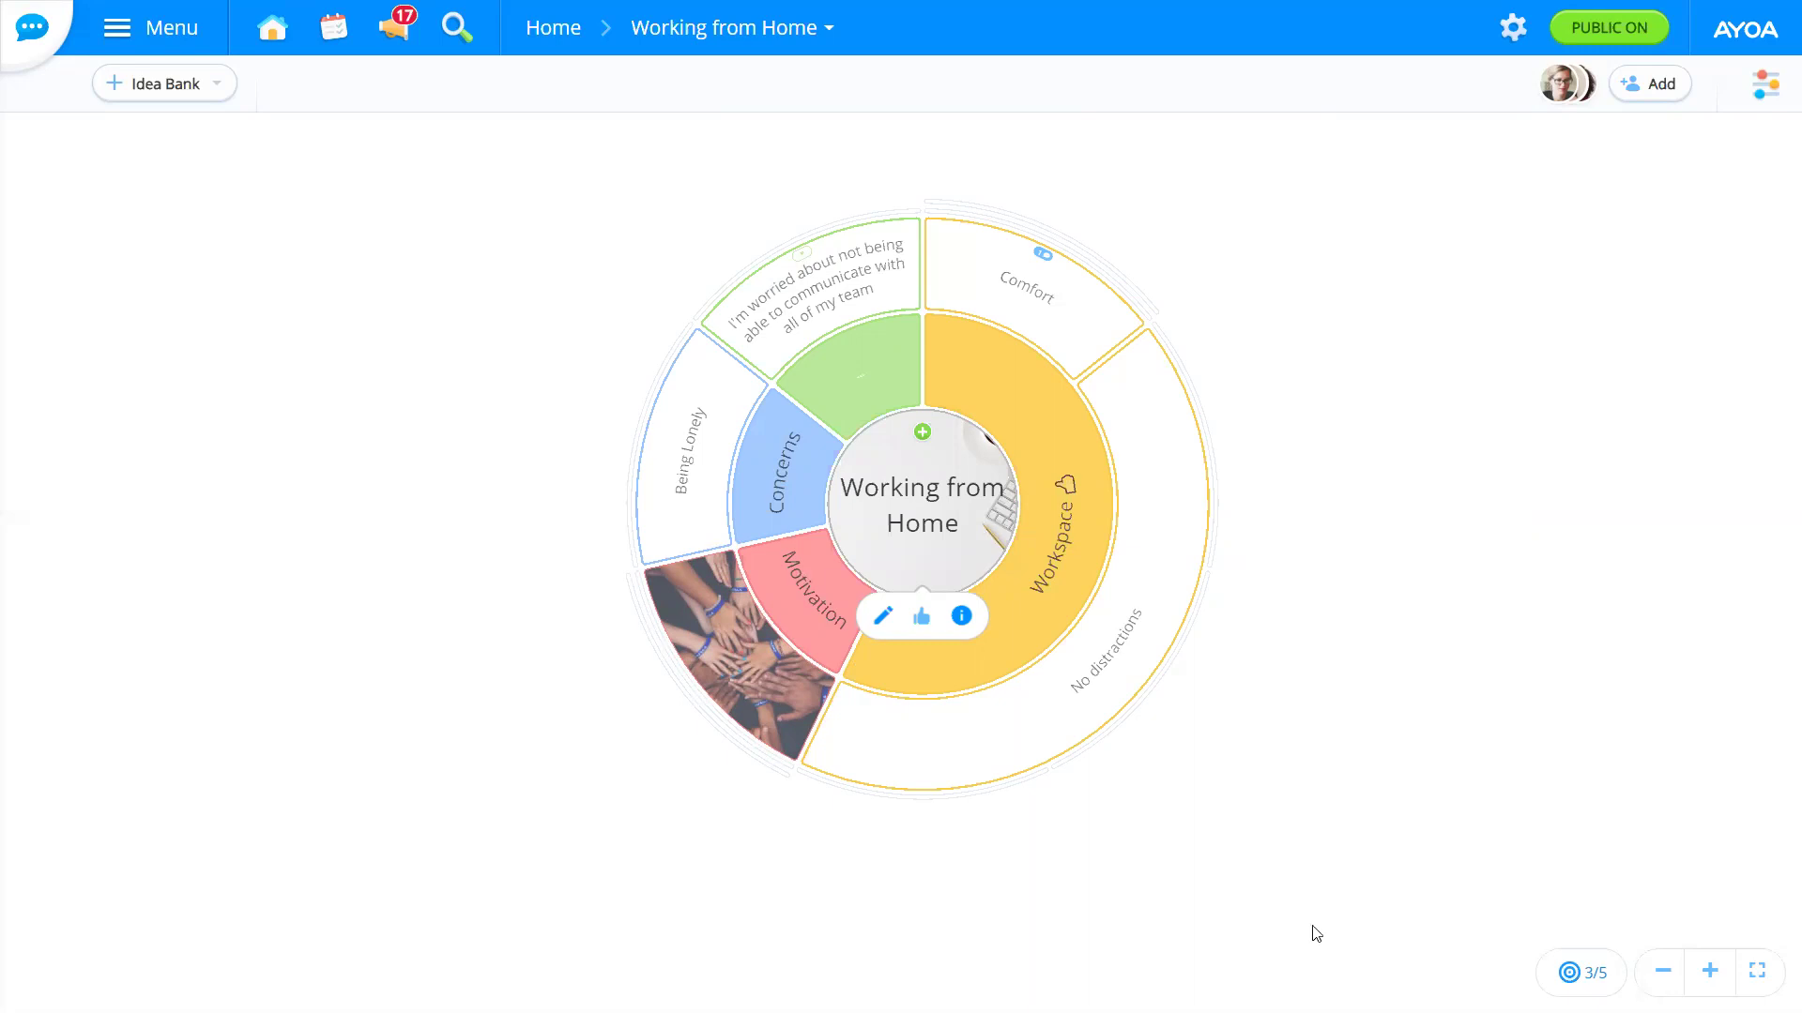
pyautogui.click(1587, 976)
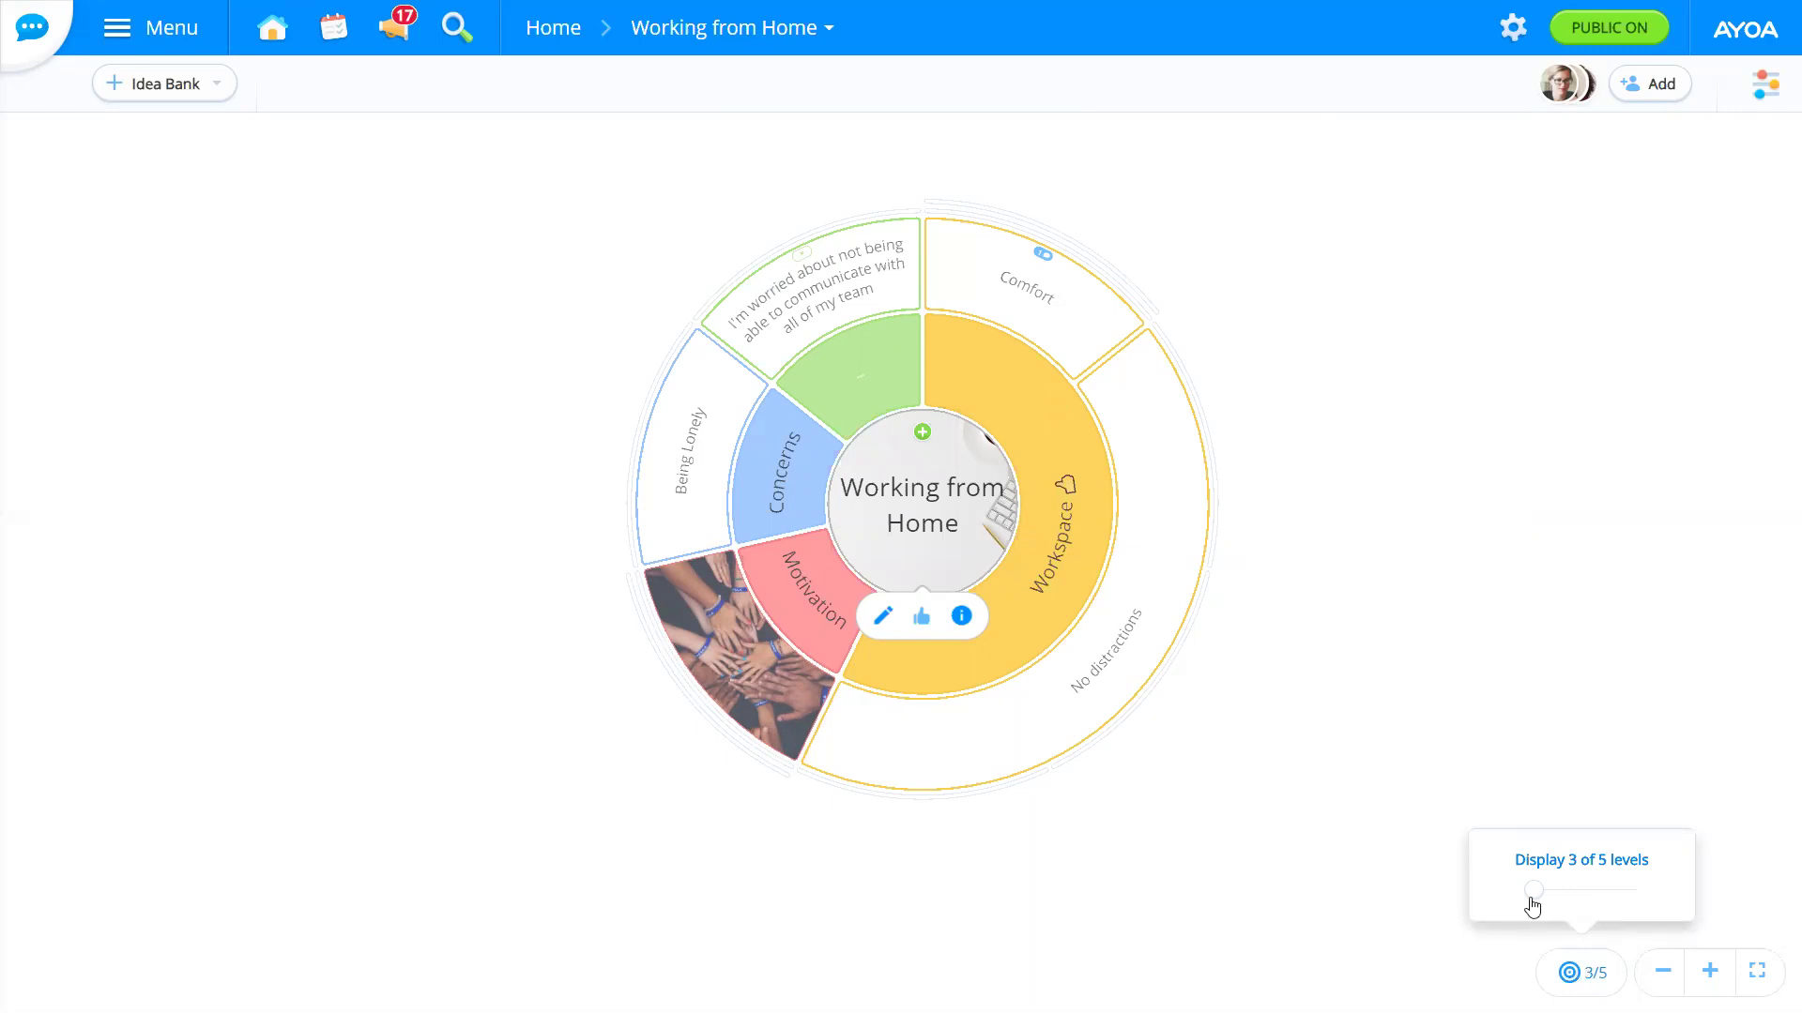
pyautogui.moveTo(1536, 901); pyautogui.dragTo(1580, 896)
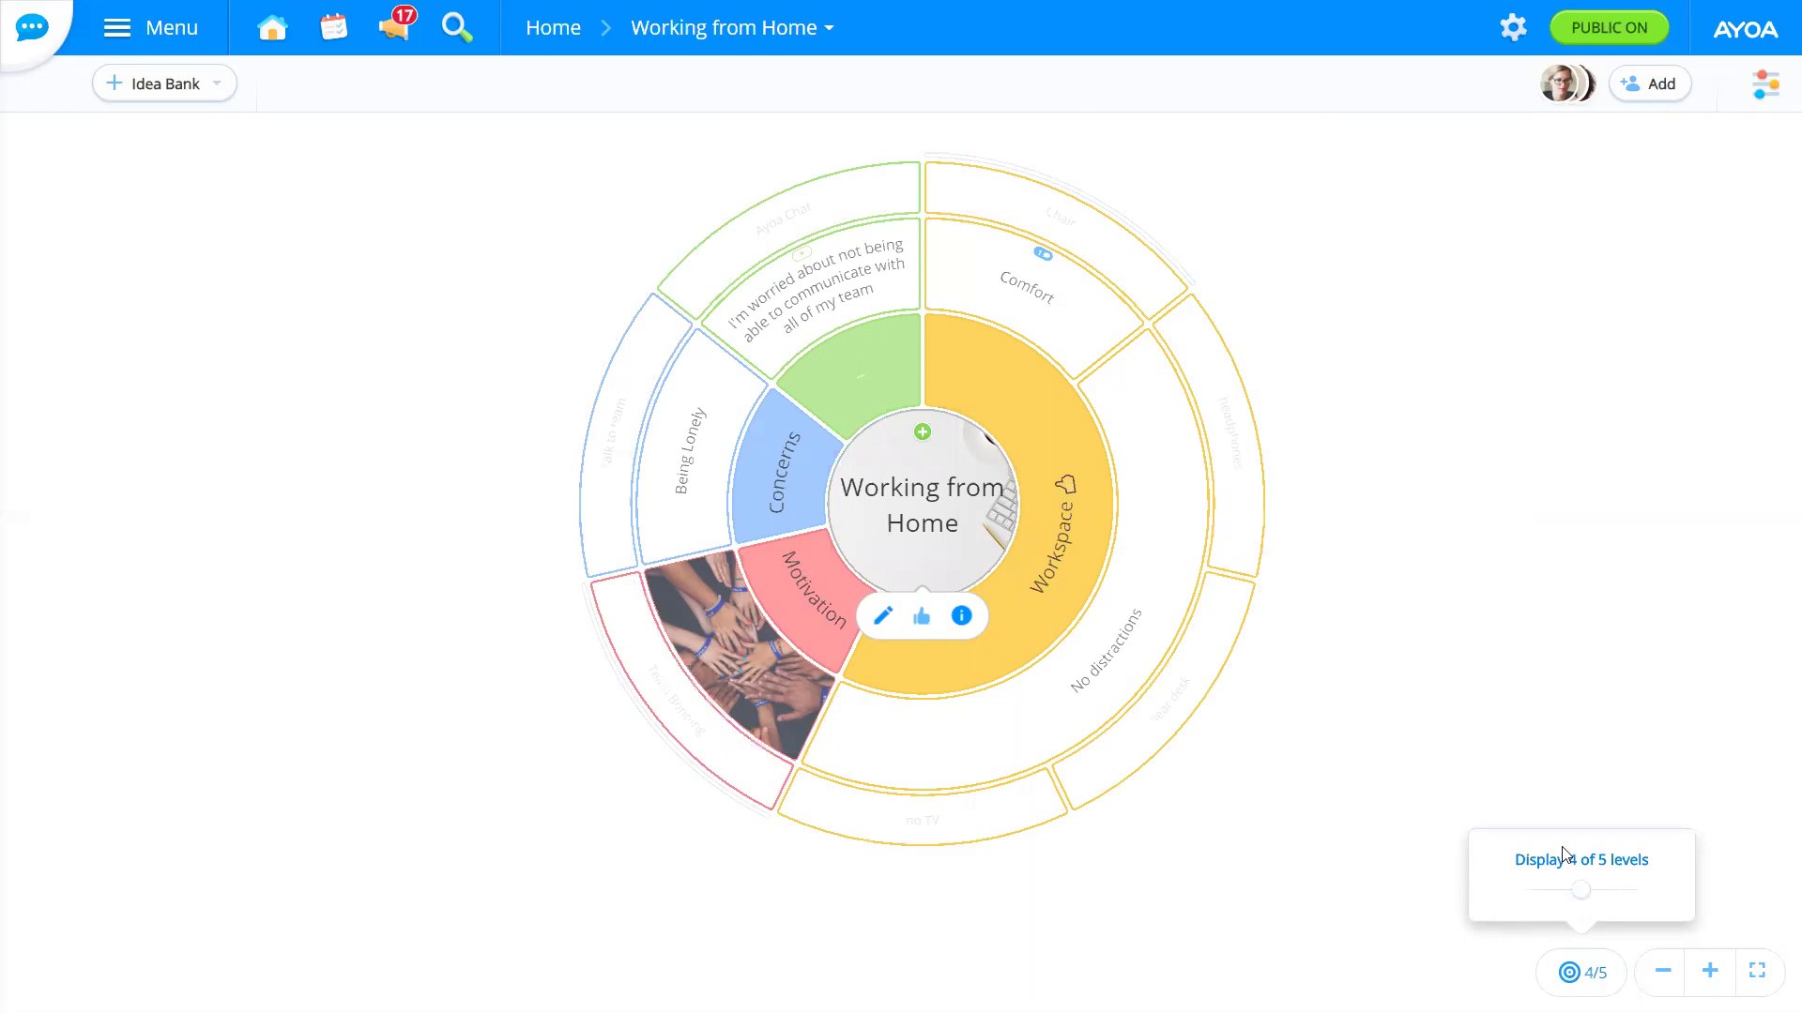
pyautogui.click(1614, 896)
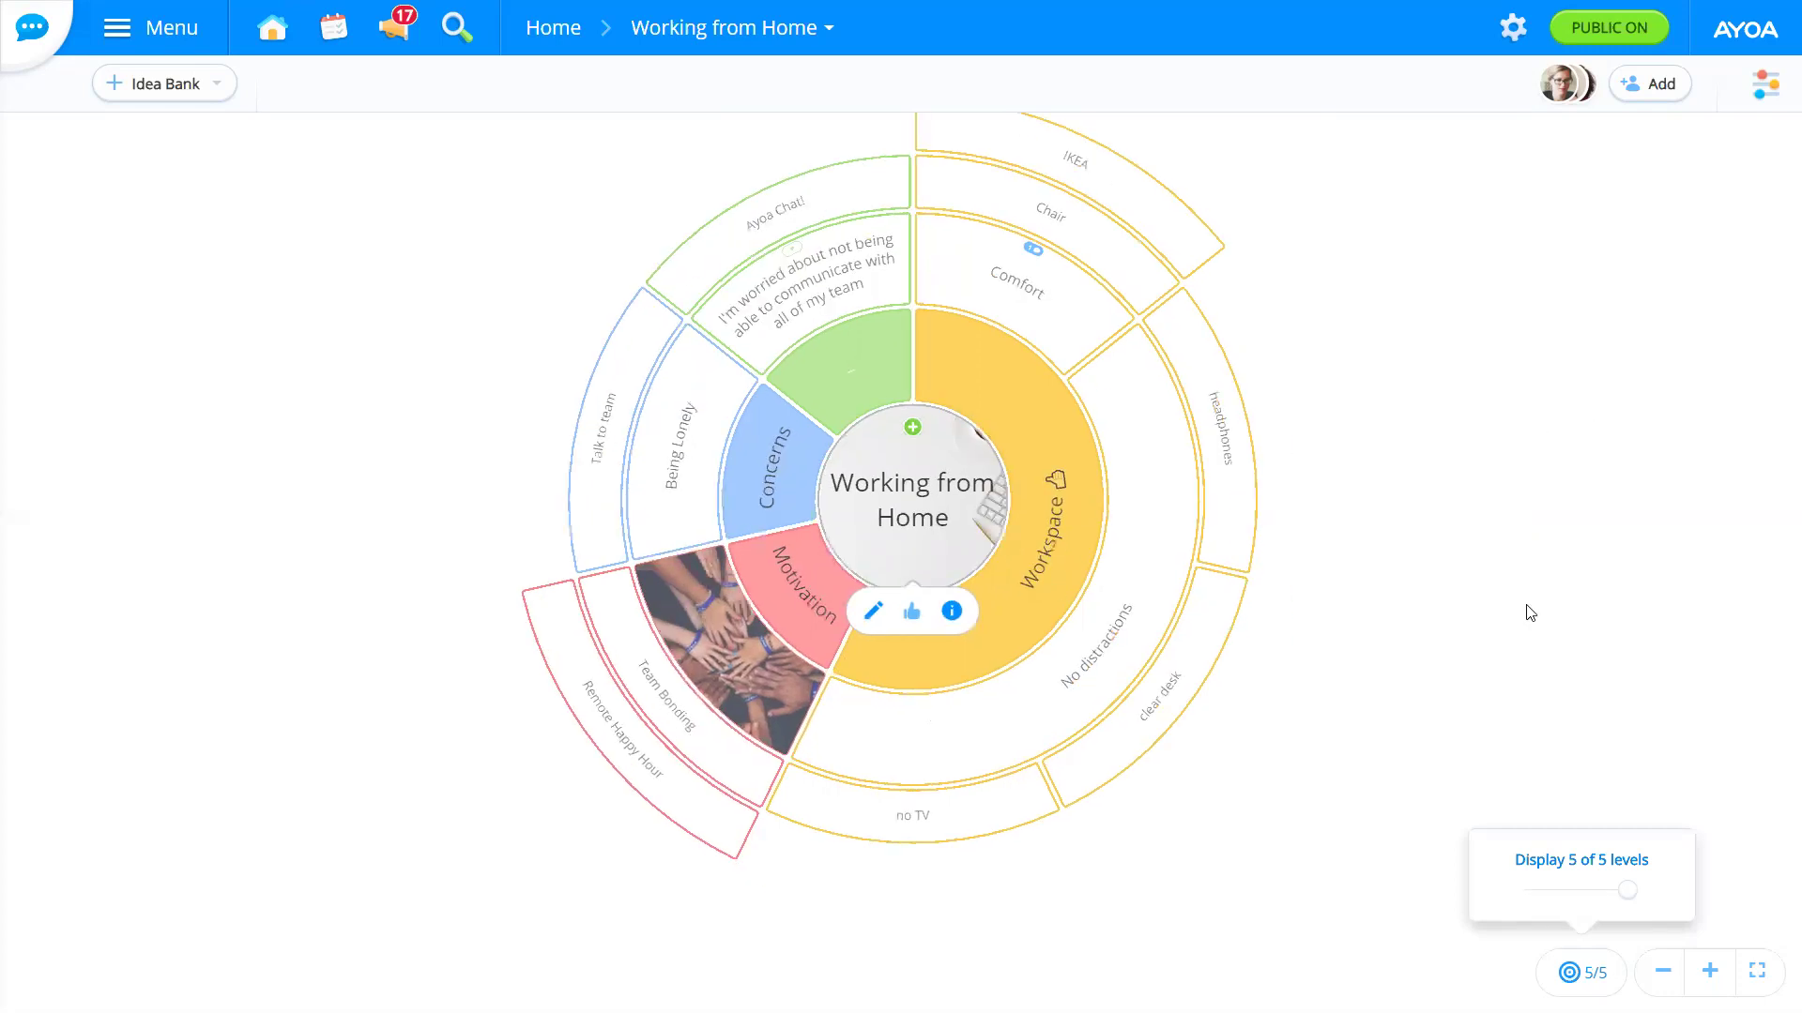
# Step: Try displaying 4 and 5 levels in the radial map, and set the display to 3 of 5 levels
pyautogui.click(1579, 976)
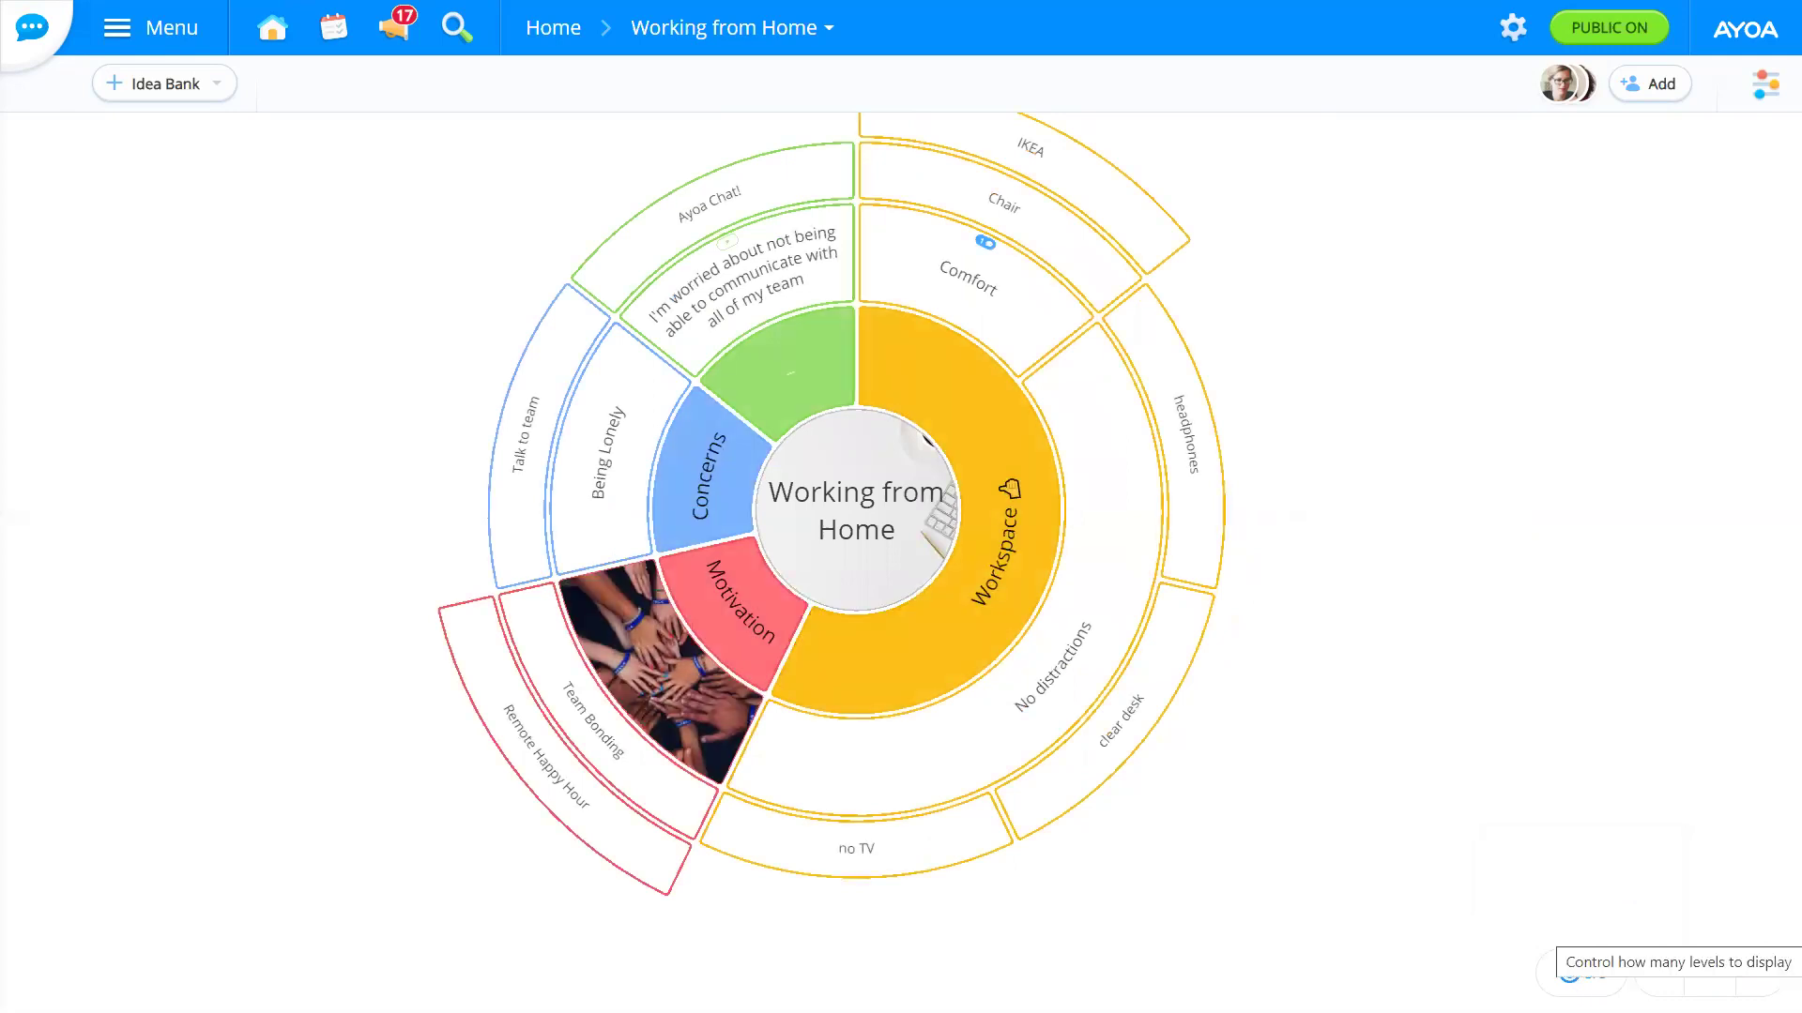
pyautogui.click(1581, 973)
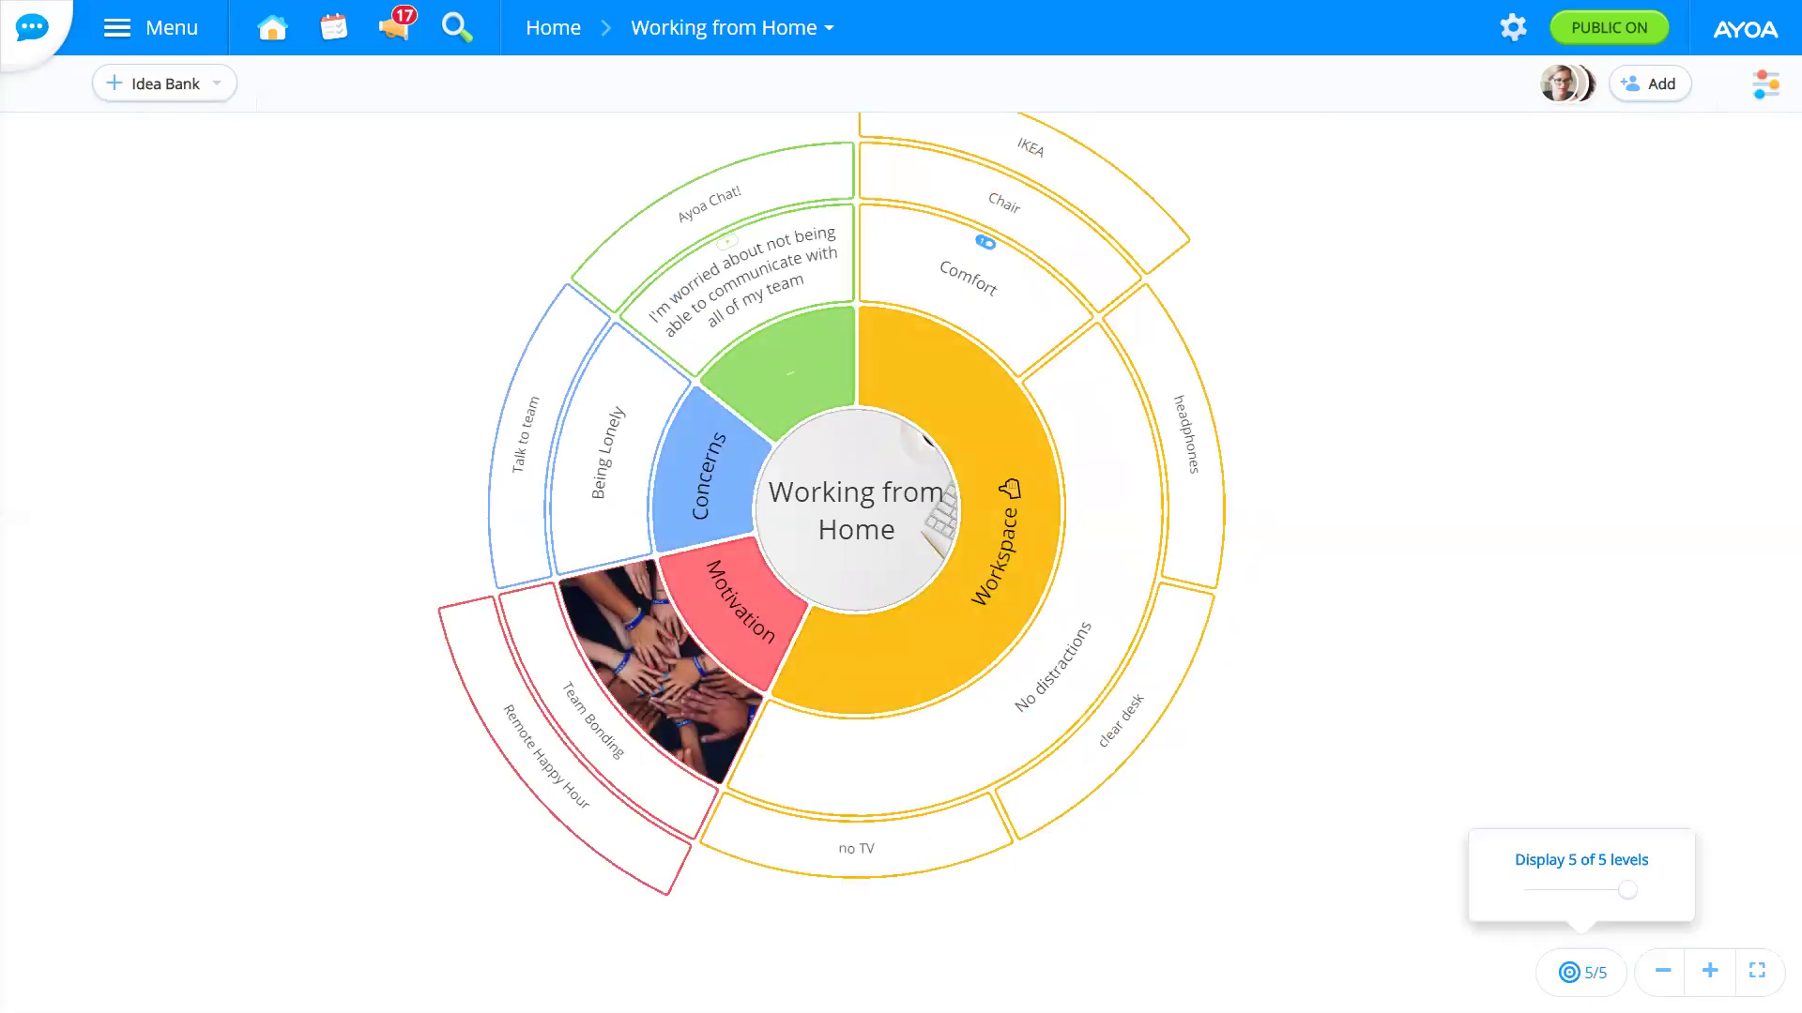
pyautogui.click(1581, 891)
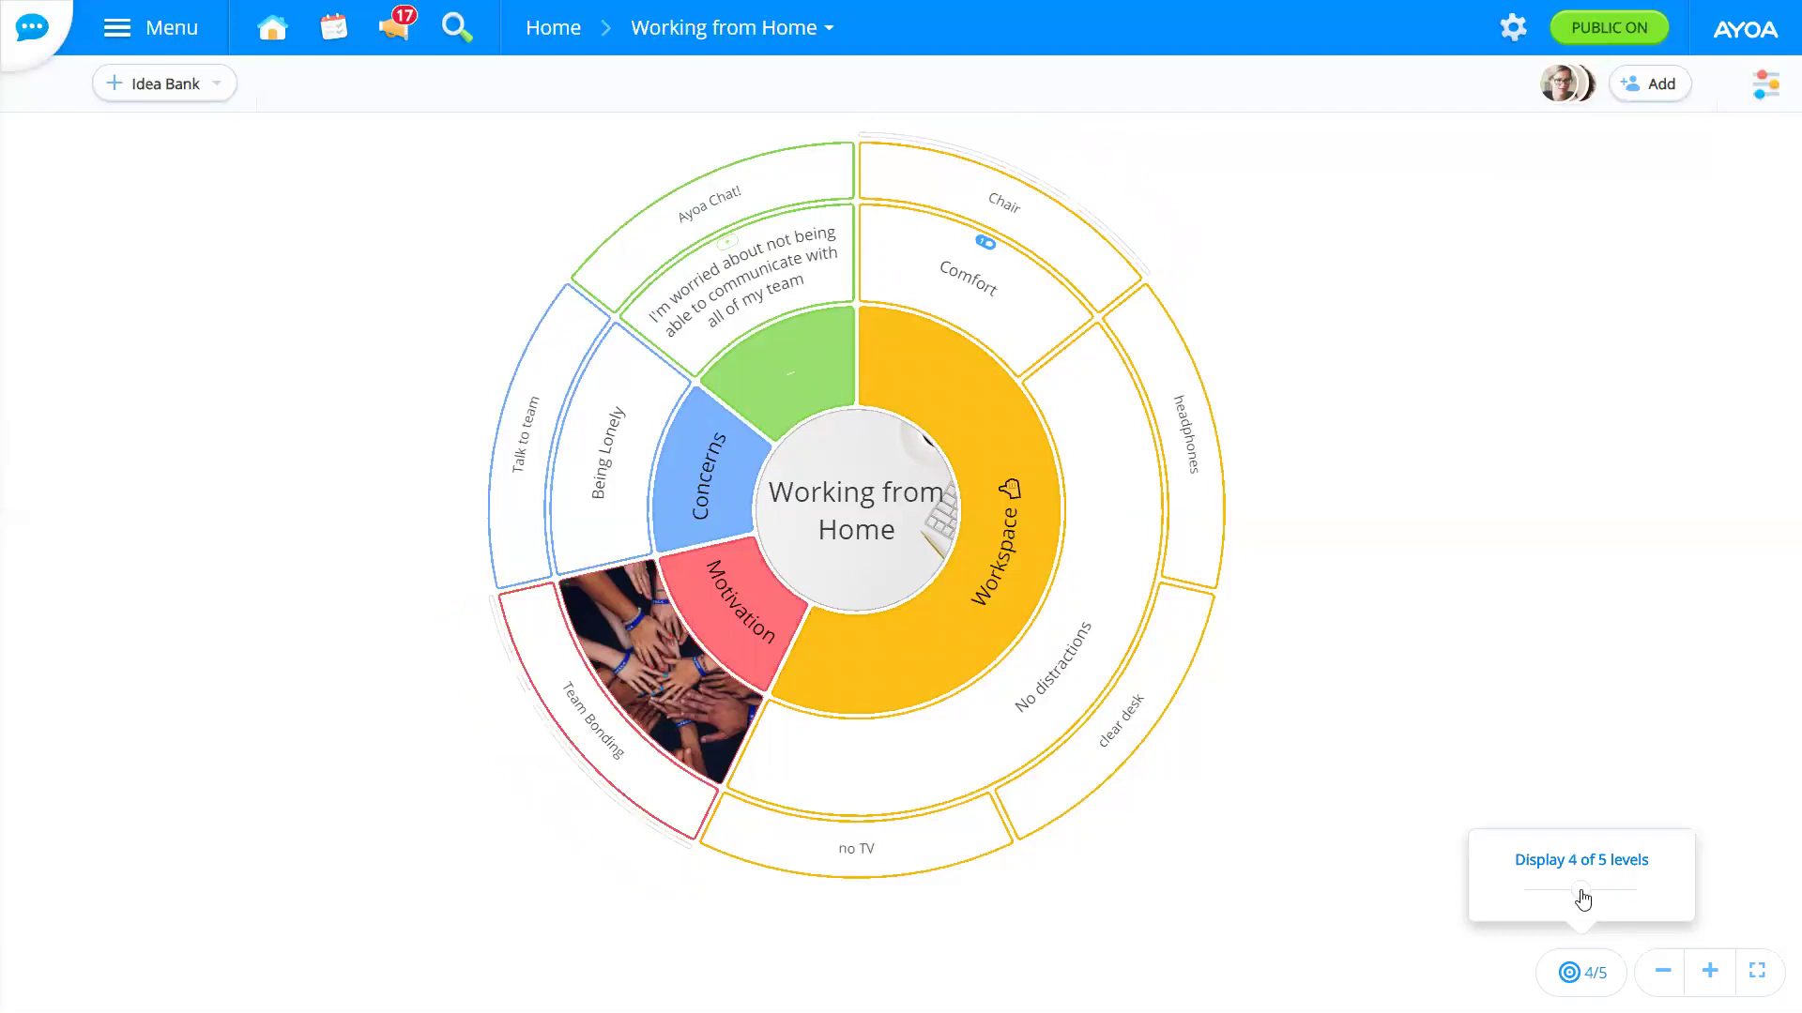
pyautogui.click(1628, 893)
pyautogui.click(1548, 896)
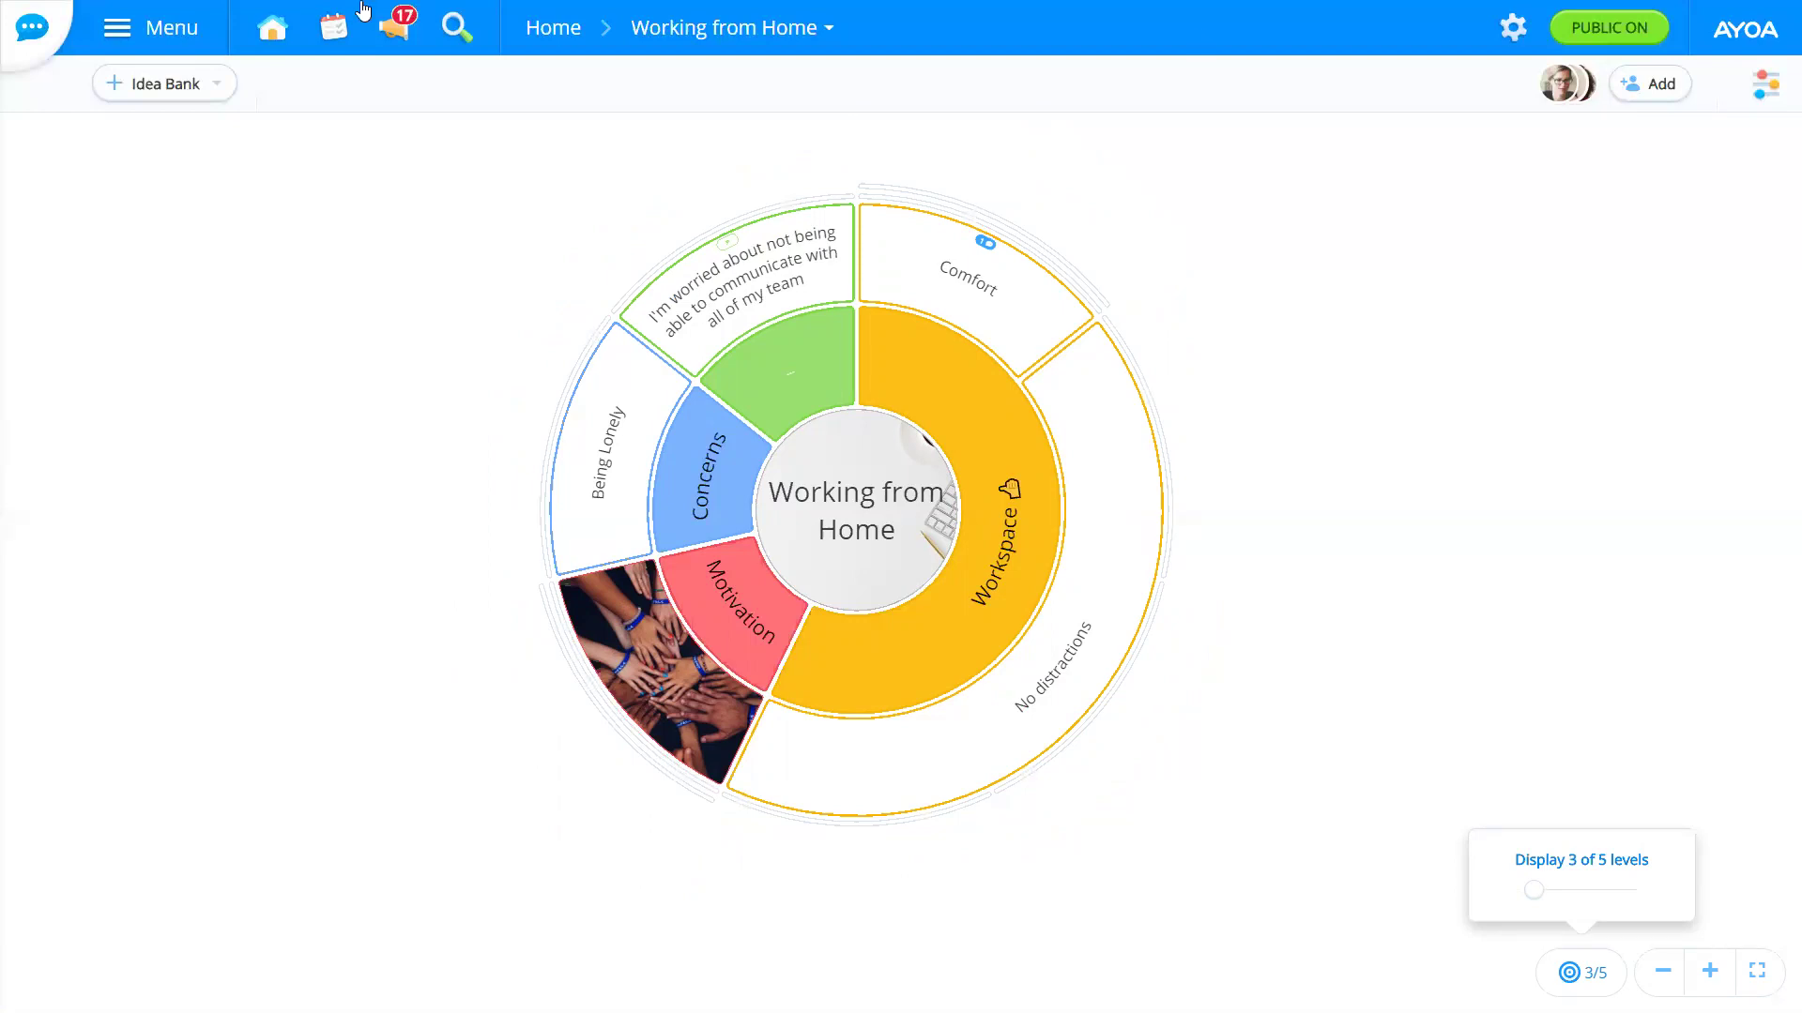
# Step: Reopen the Working from Home mind map from the home page and choose to show its speed keys
pyautogui.click(536, 35)
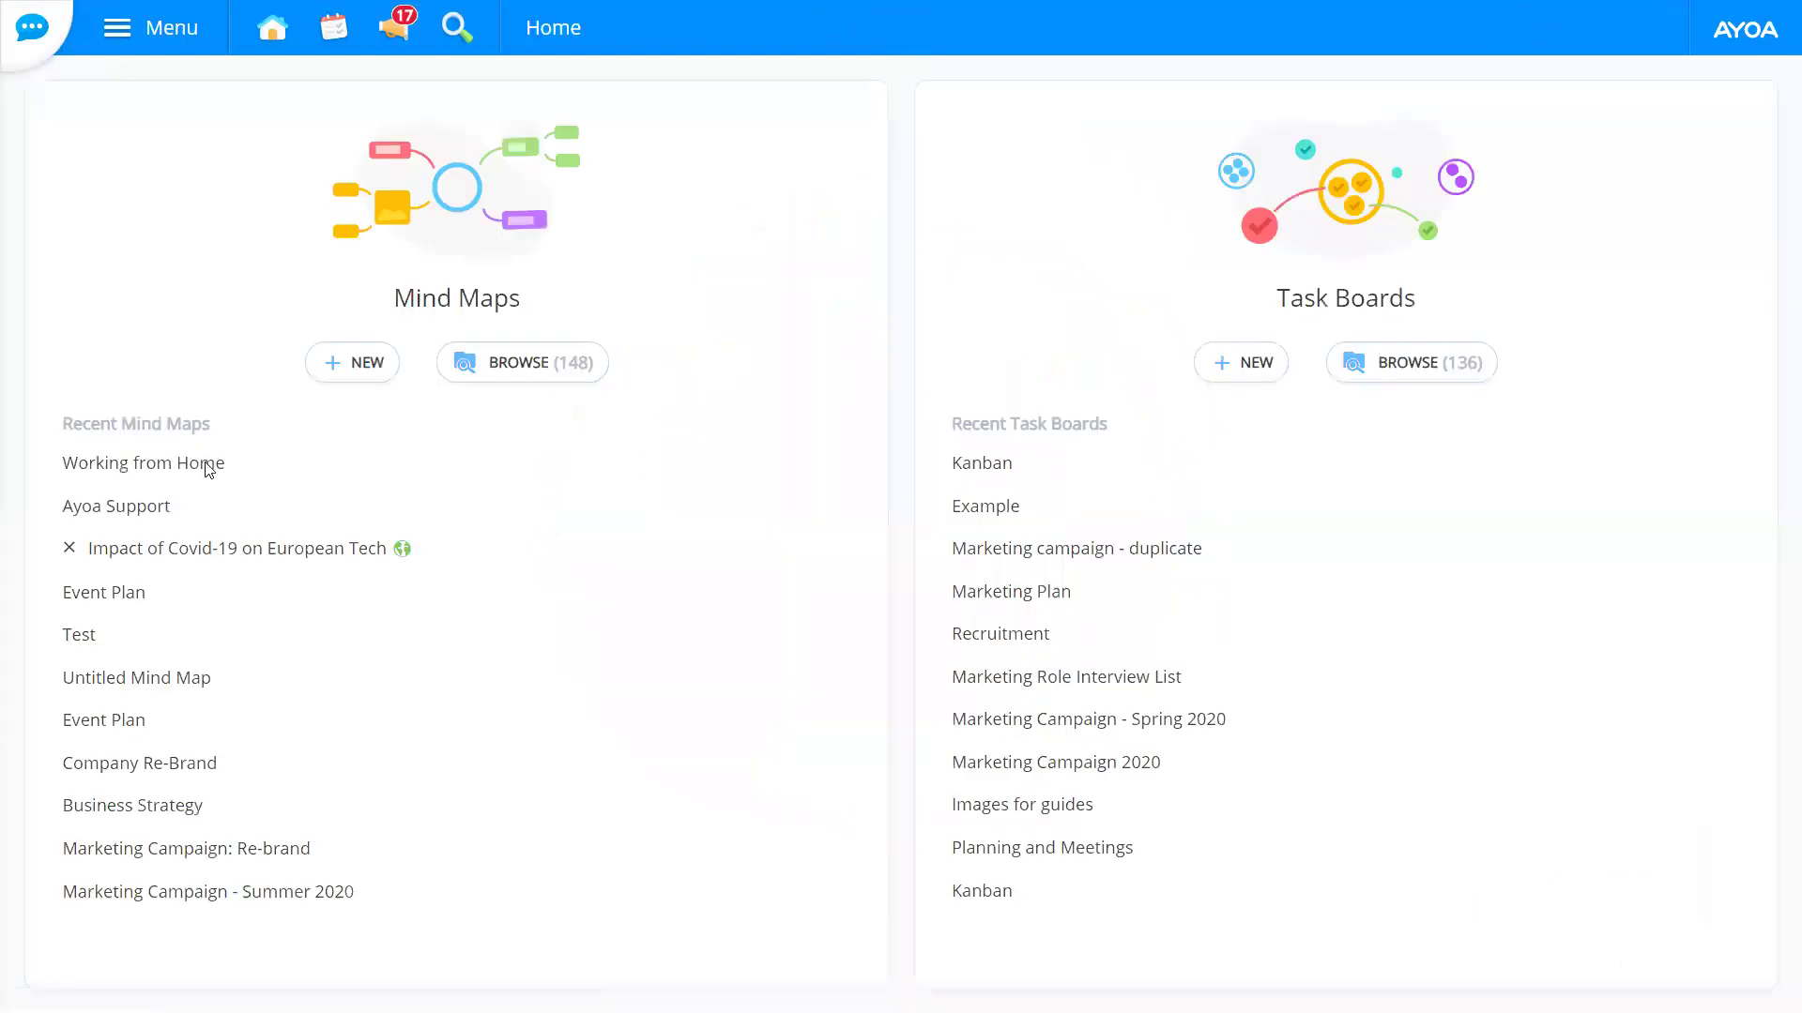
pyautogui.click(221, 463)
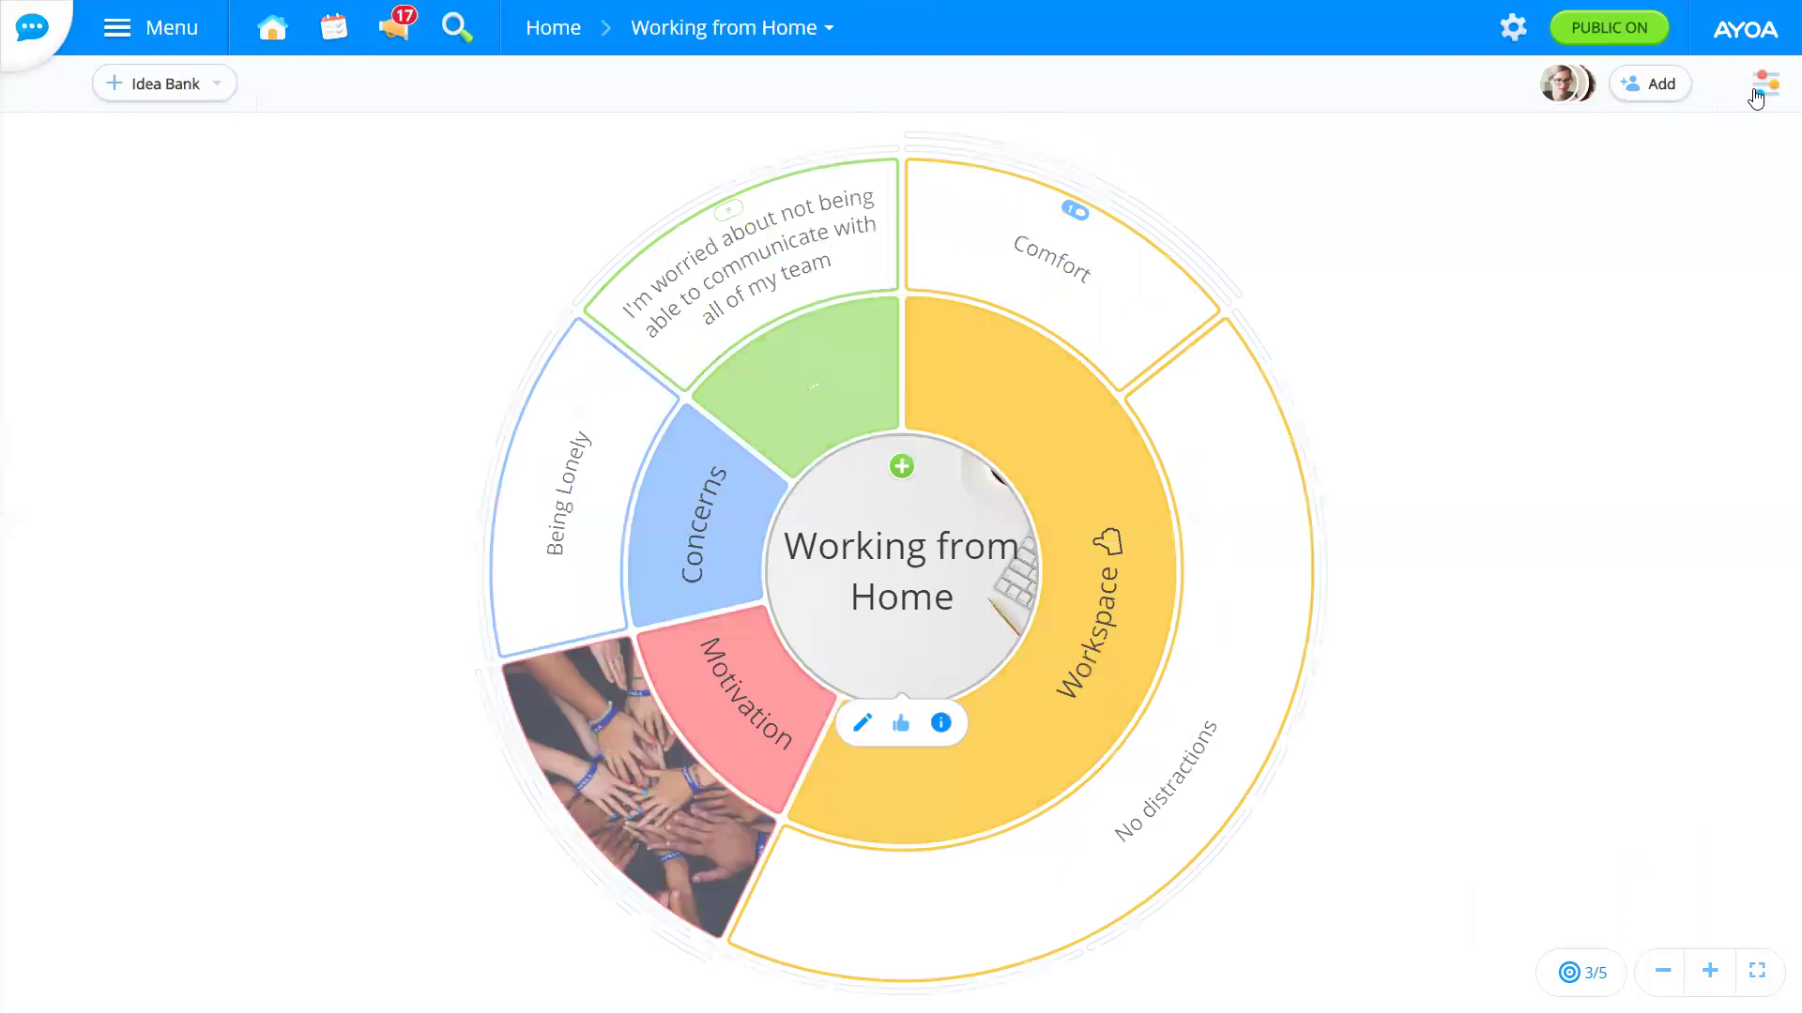
pyautogui.click(1757, 94)
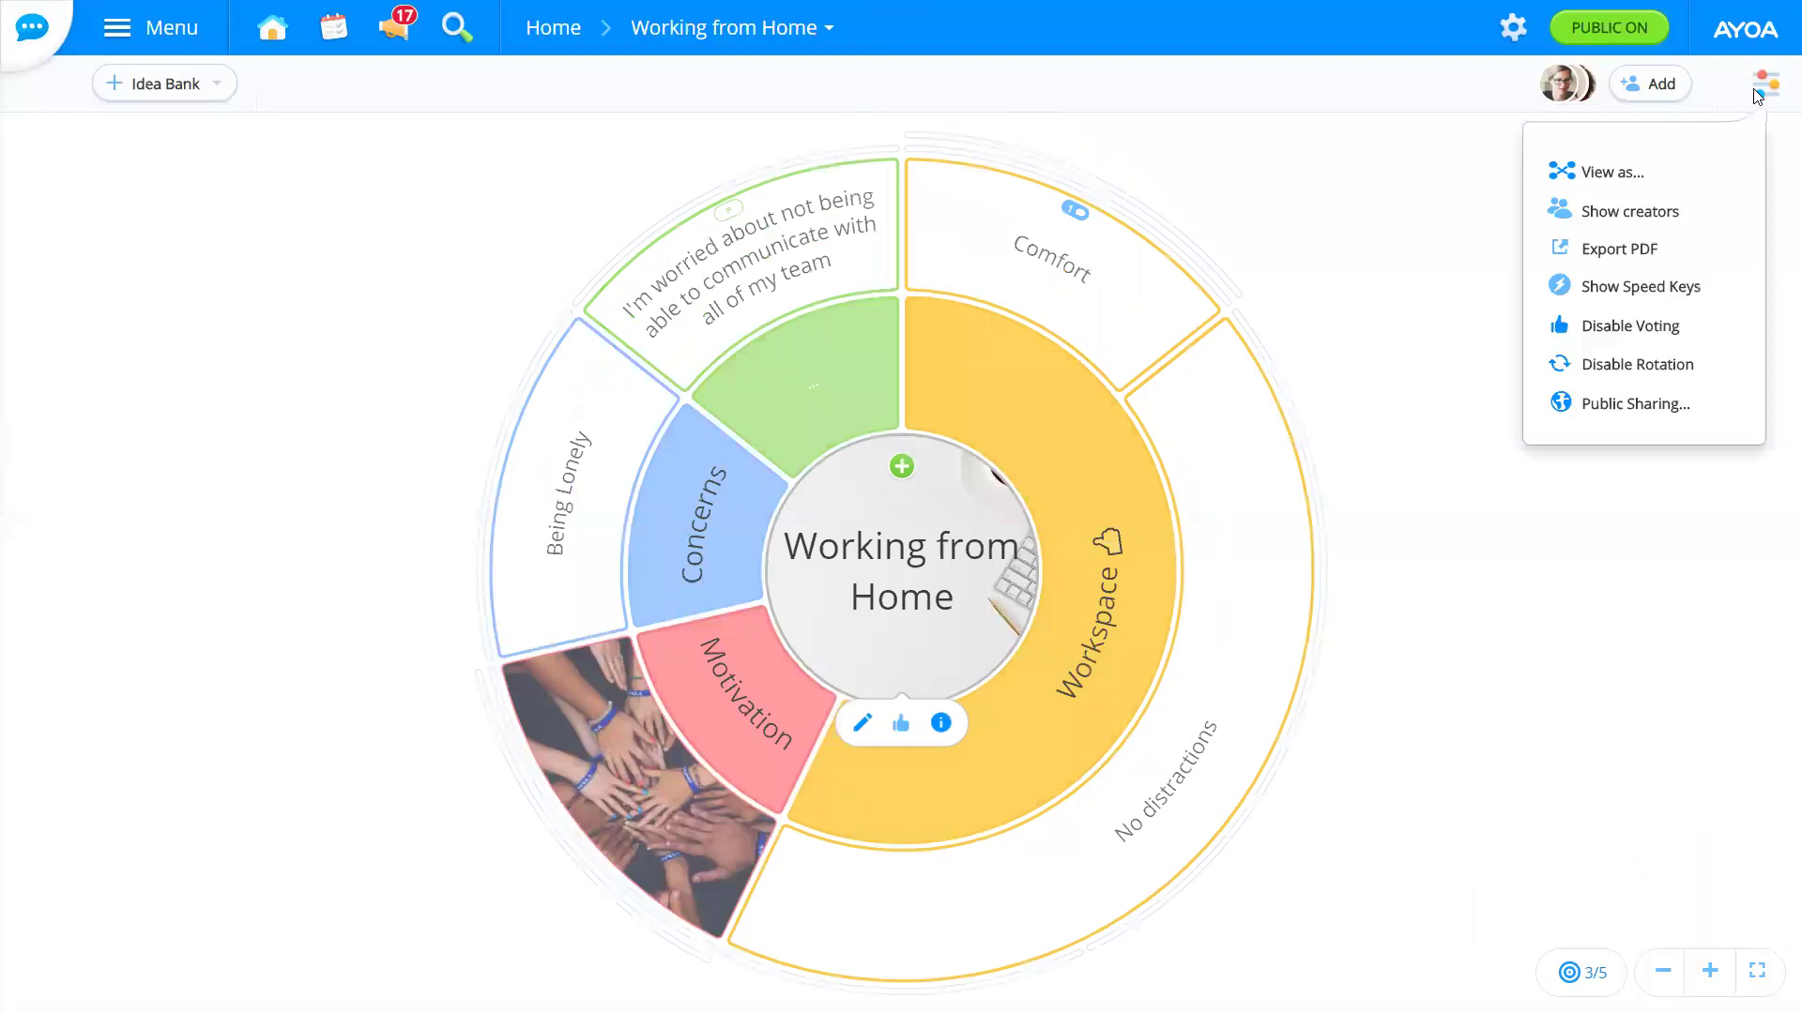
pyautogui.click(1569, 285)
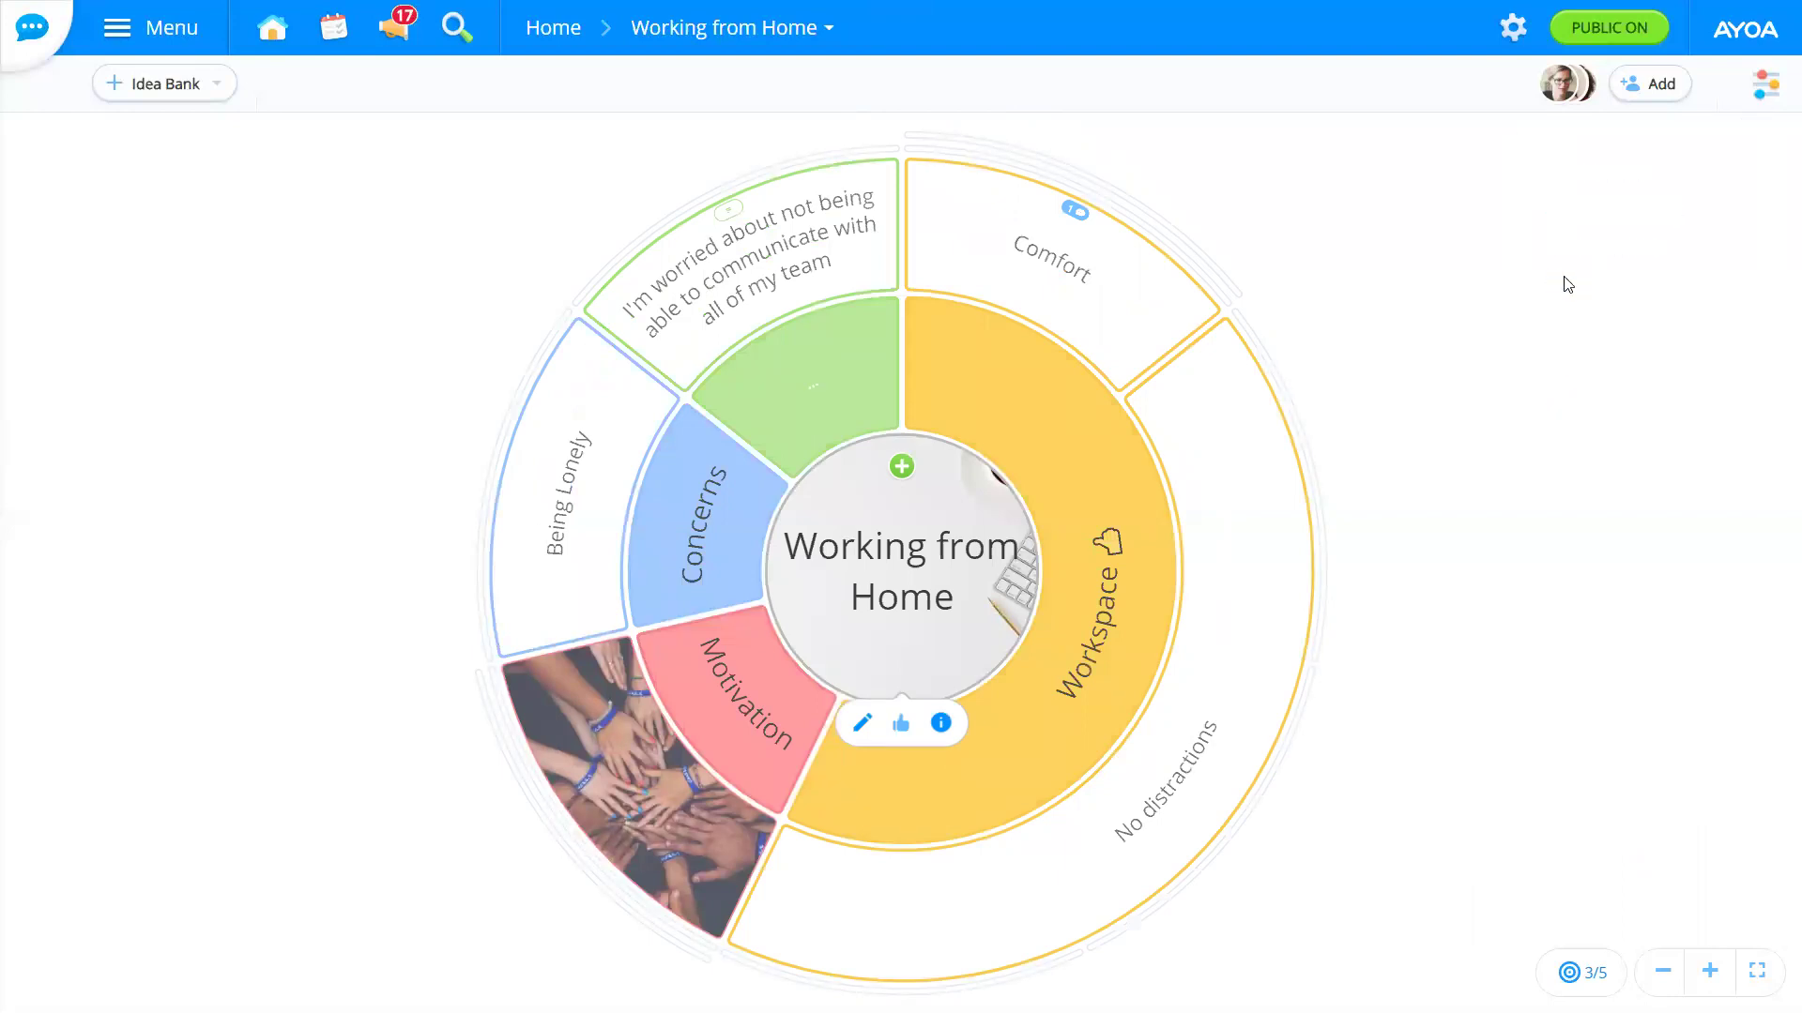
# Step: Create a mind map template named "Working from Home" from the current mind map
pyautogui.click(1509, 28)
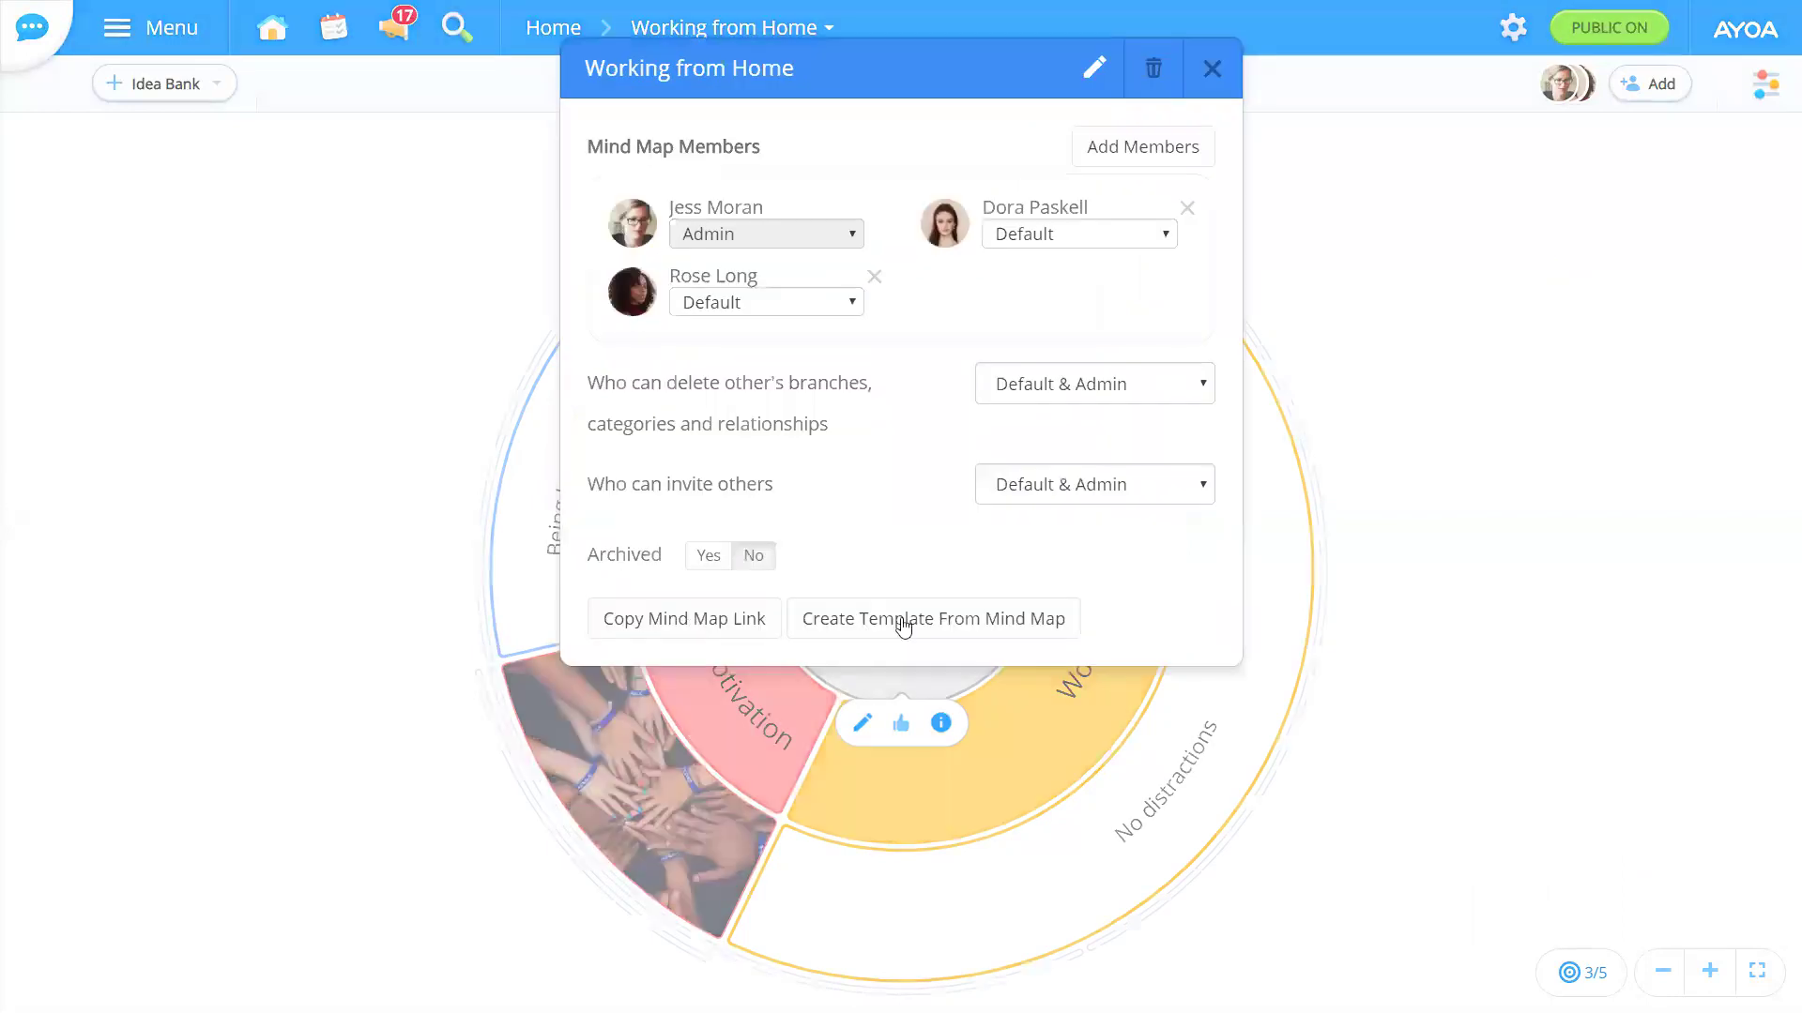
pyautogui.click(912, 627)
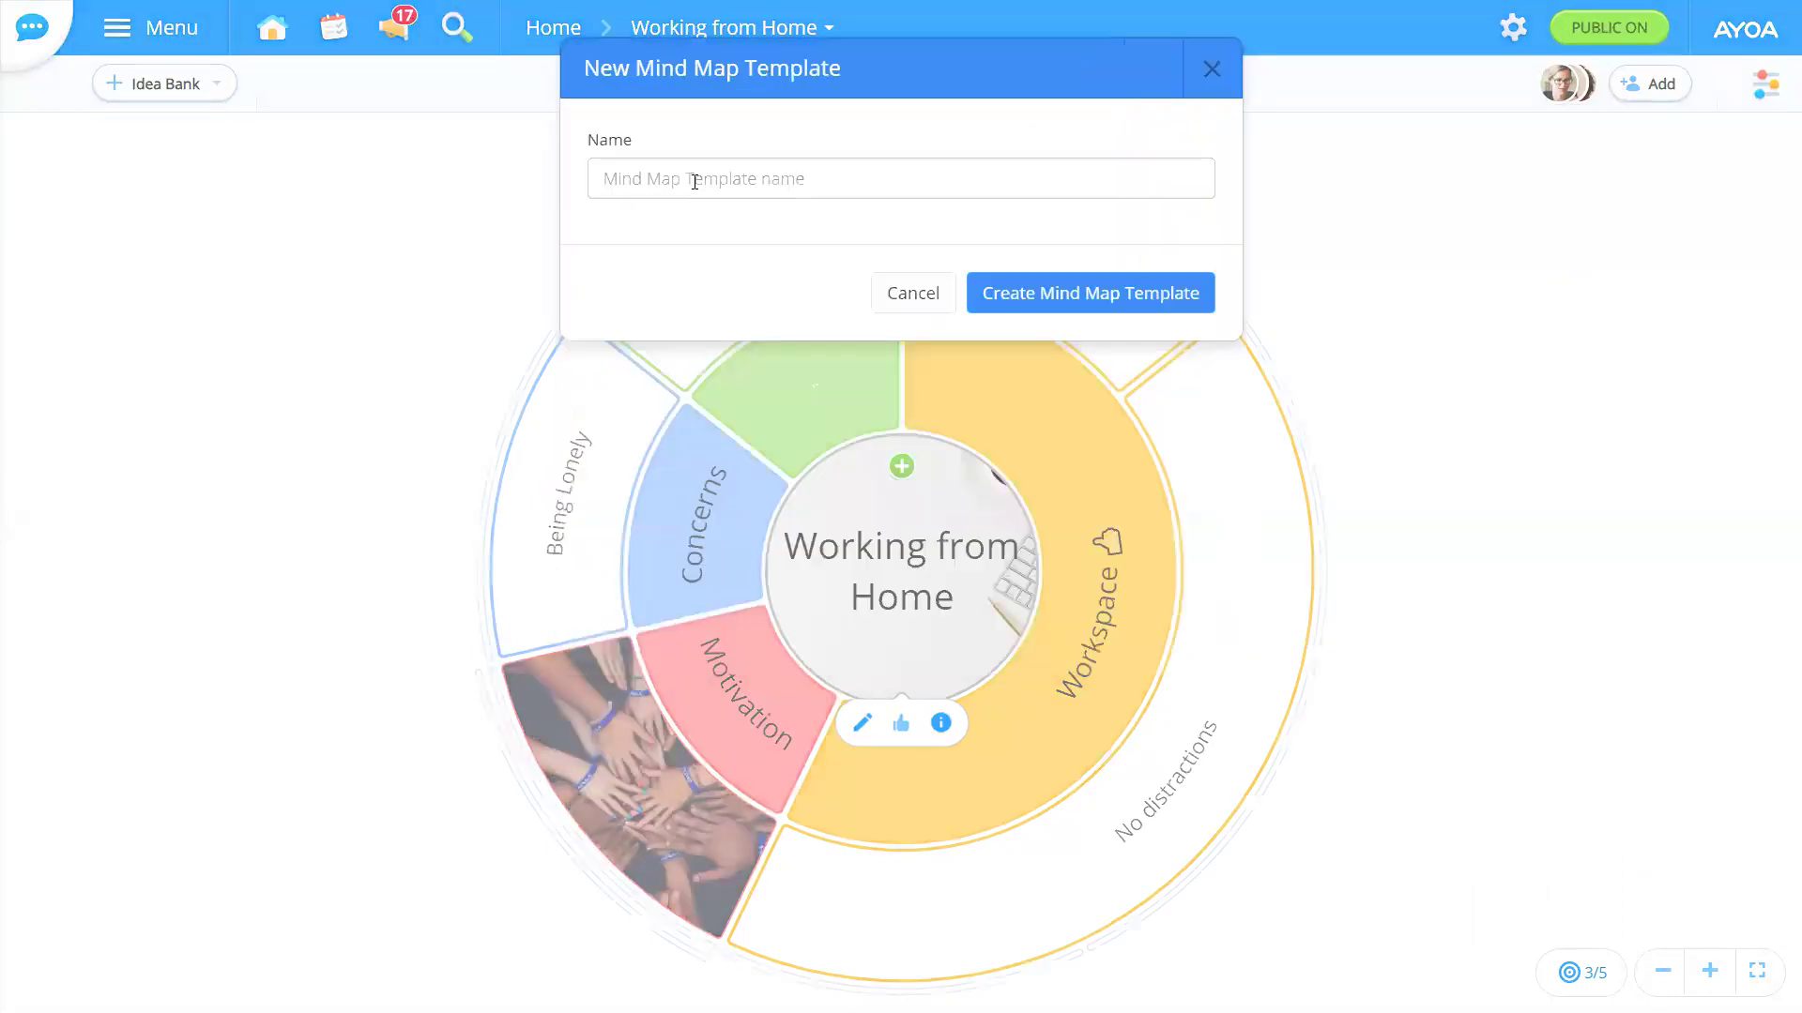
pyautogui.click(694, 181)
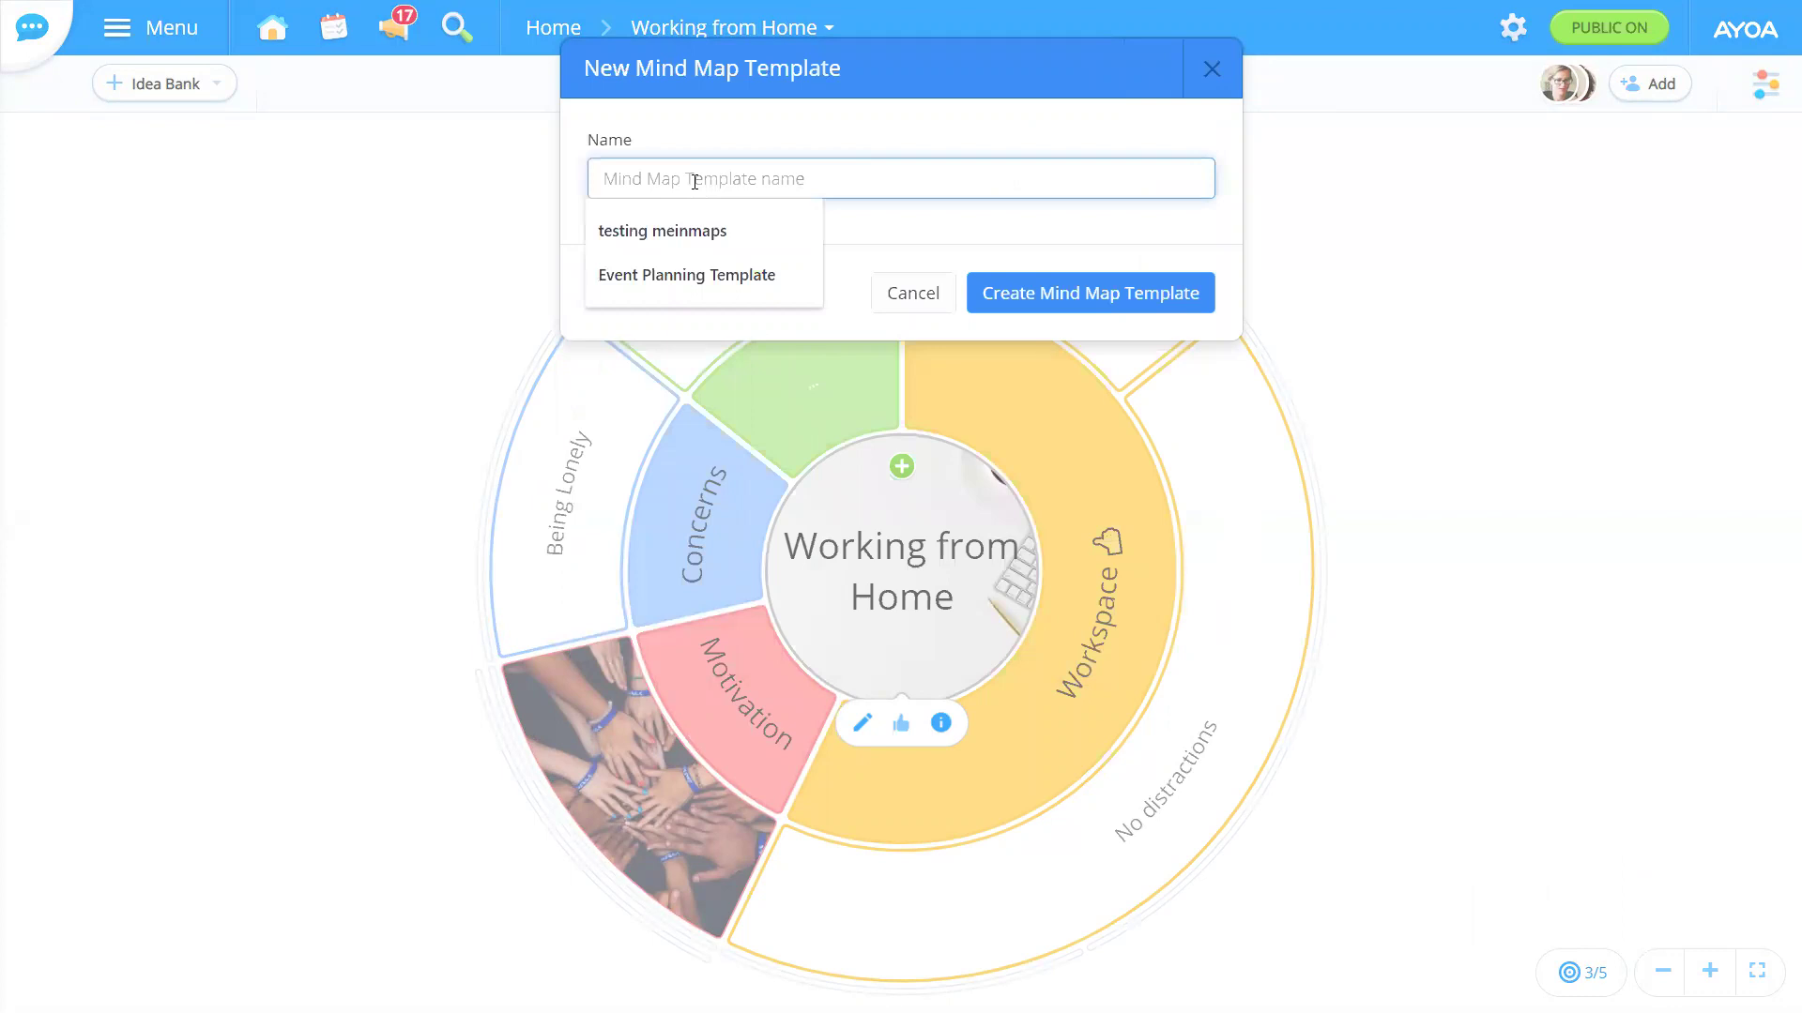
pyautogui.write('Working from Home')
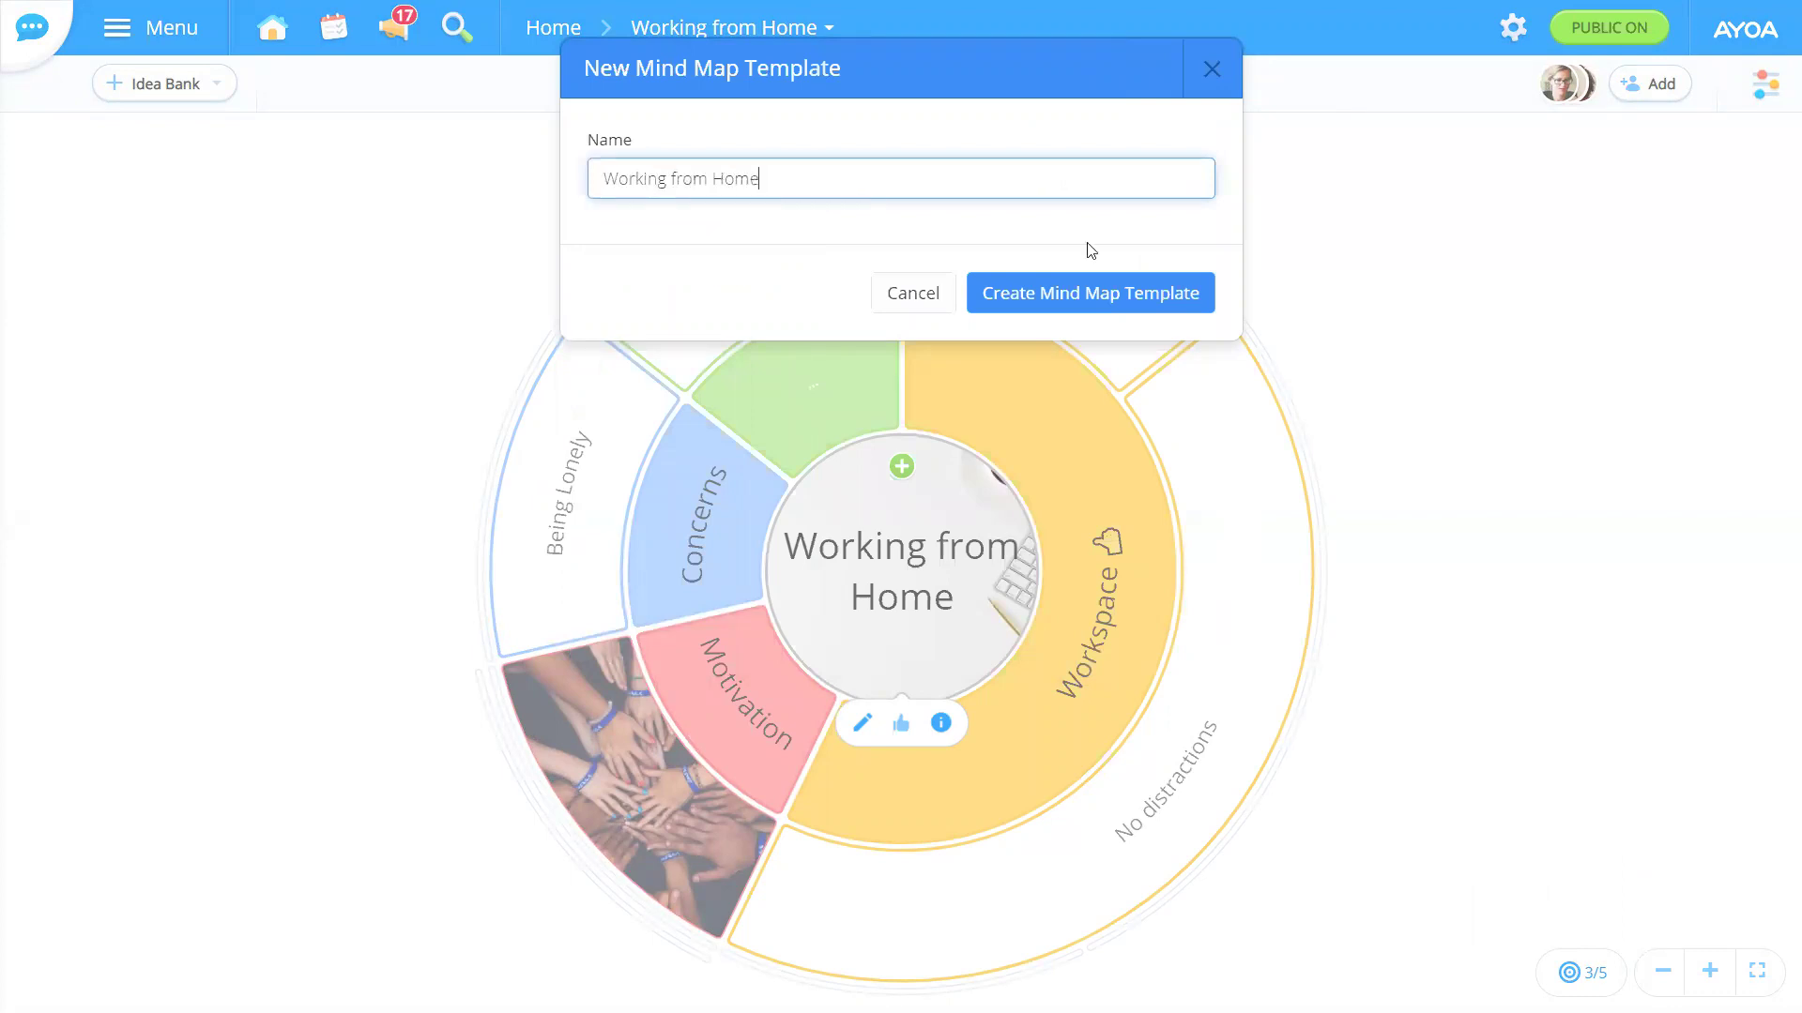
pyautogui.click(1089, 312)
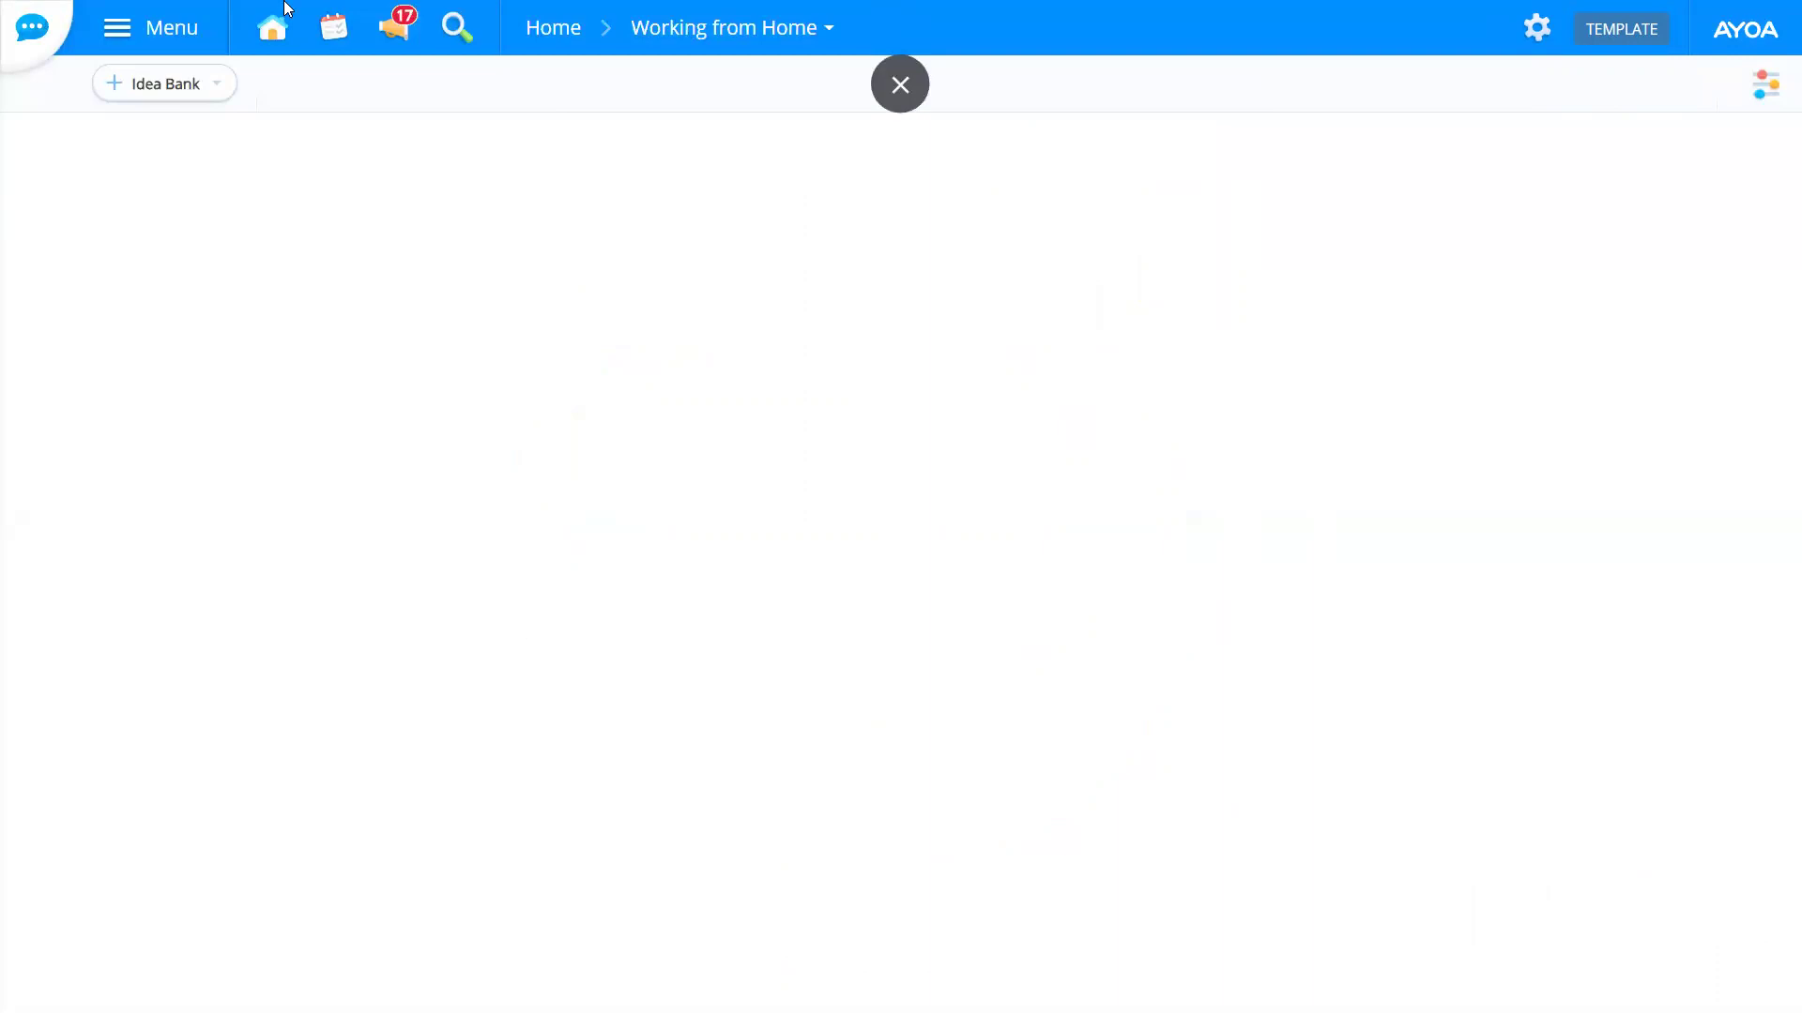
# Step: Switch to the Event Plan browser tab, return to the home page and show the template choices for a new mind map
pyautogui.click(898, 86)
pyautogui.click(343, 24)
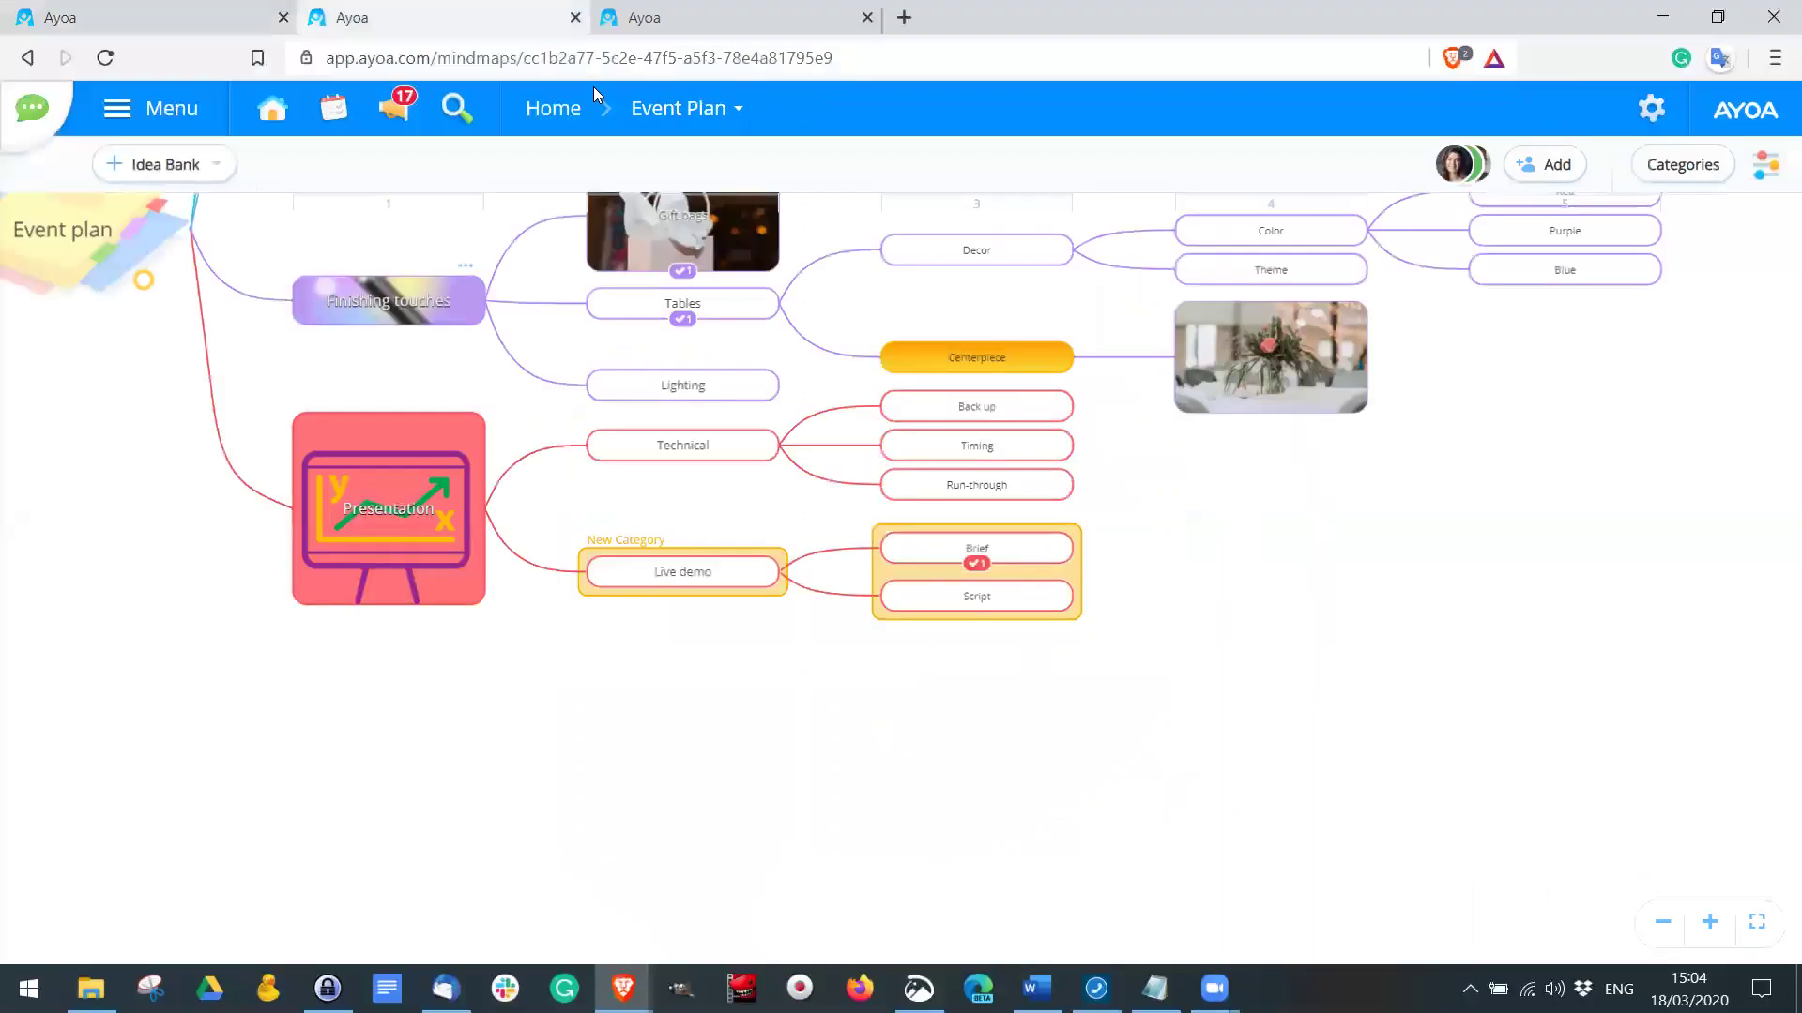
pyautogui.click(549, 111)
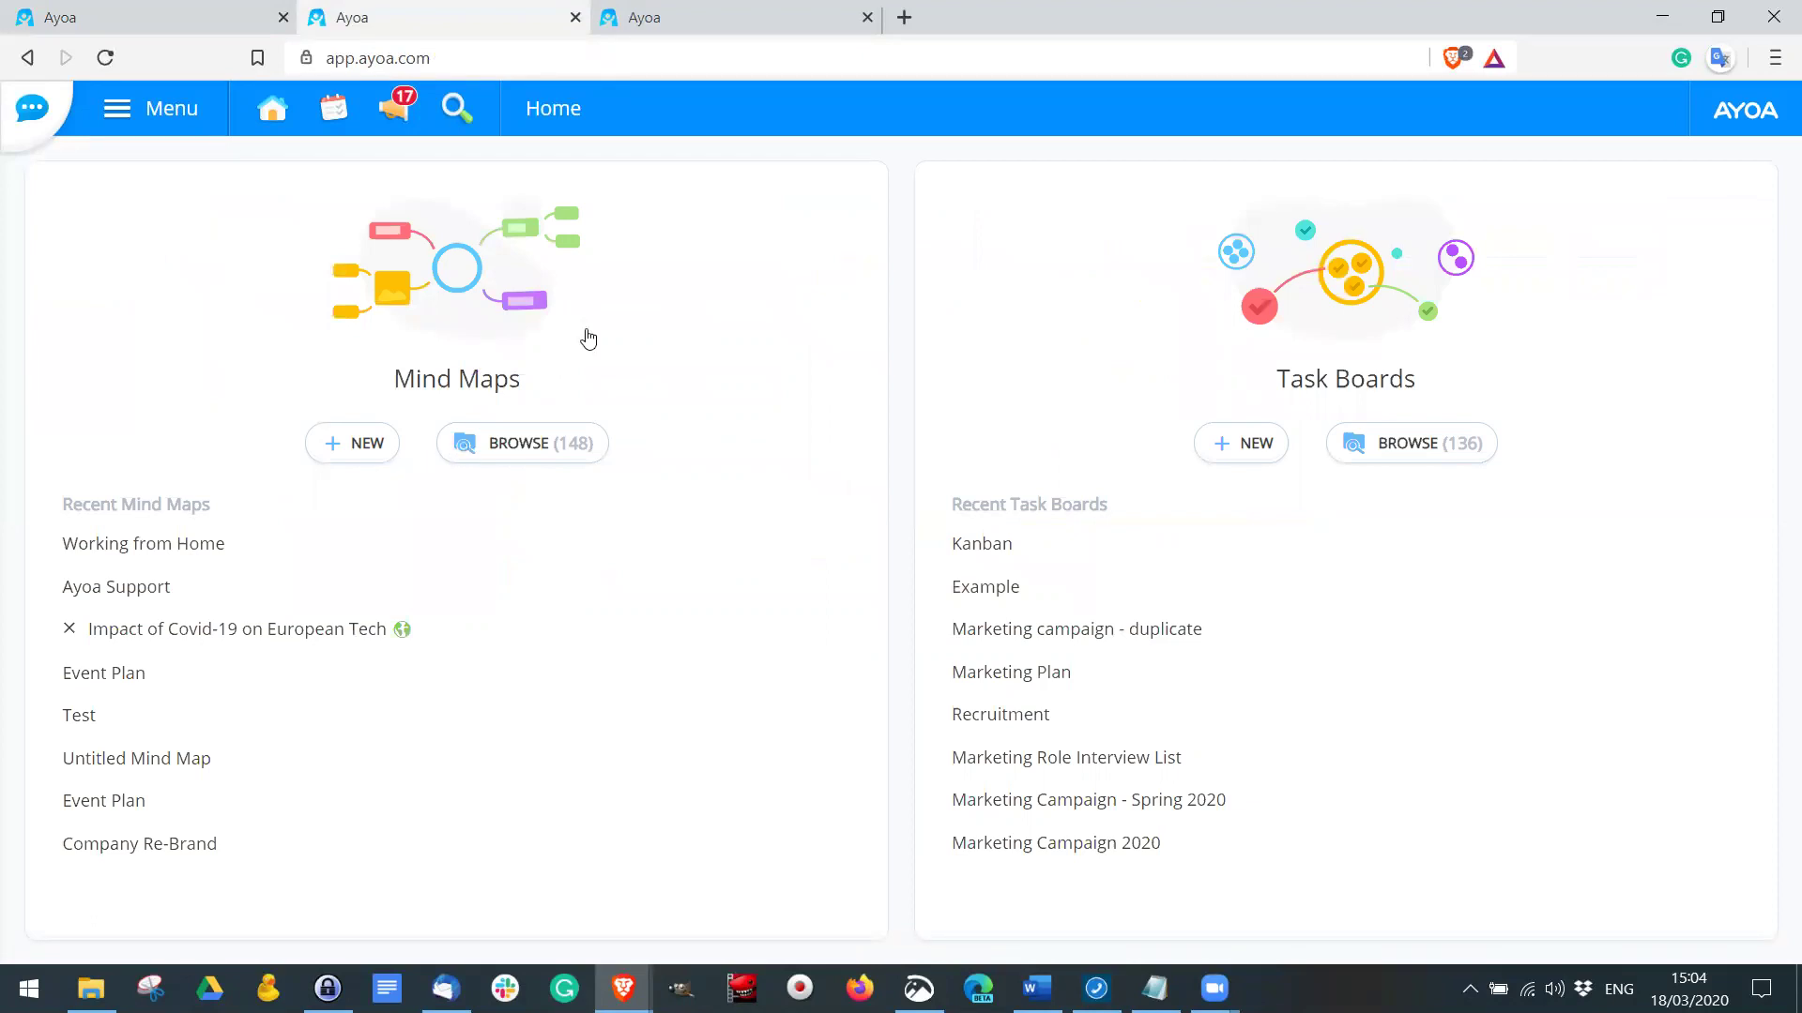
pyautogui.click(525, 448)
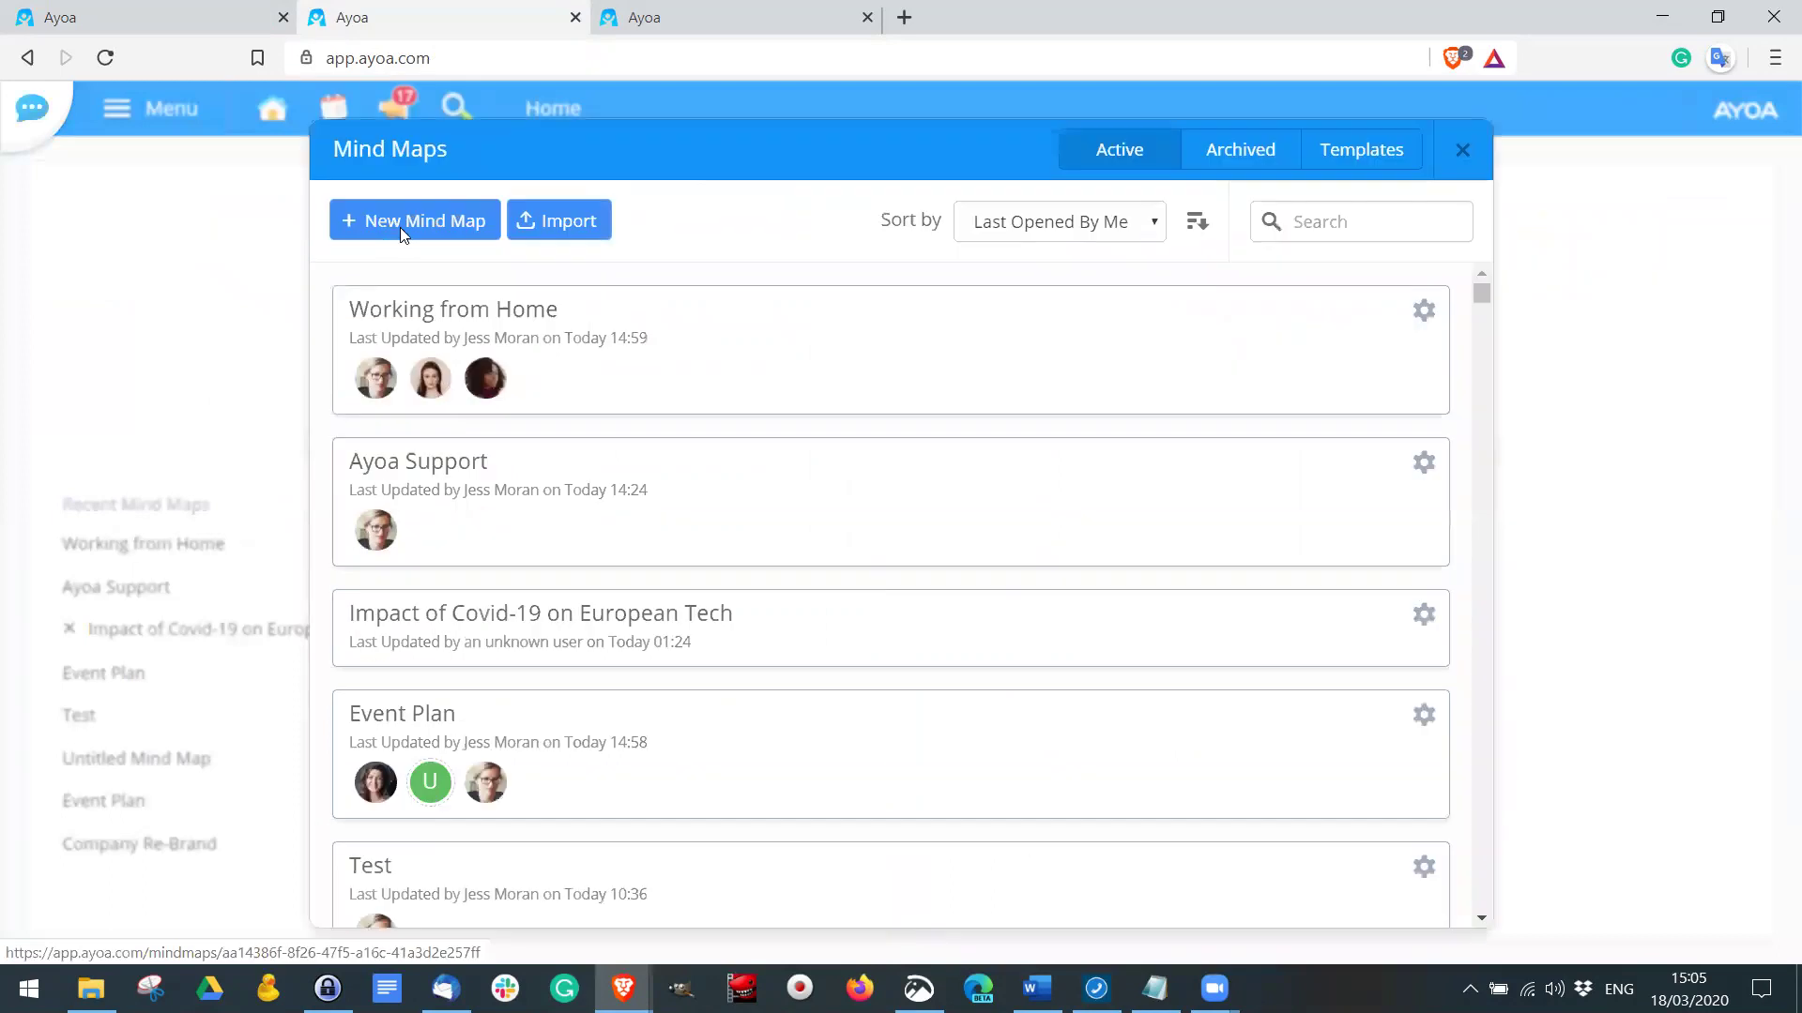
pyautogui.click(399, 227)
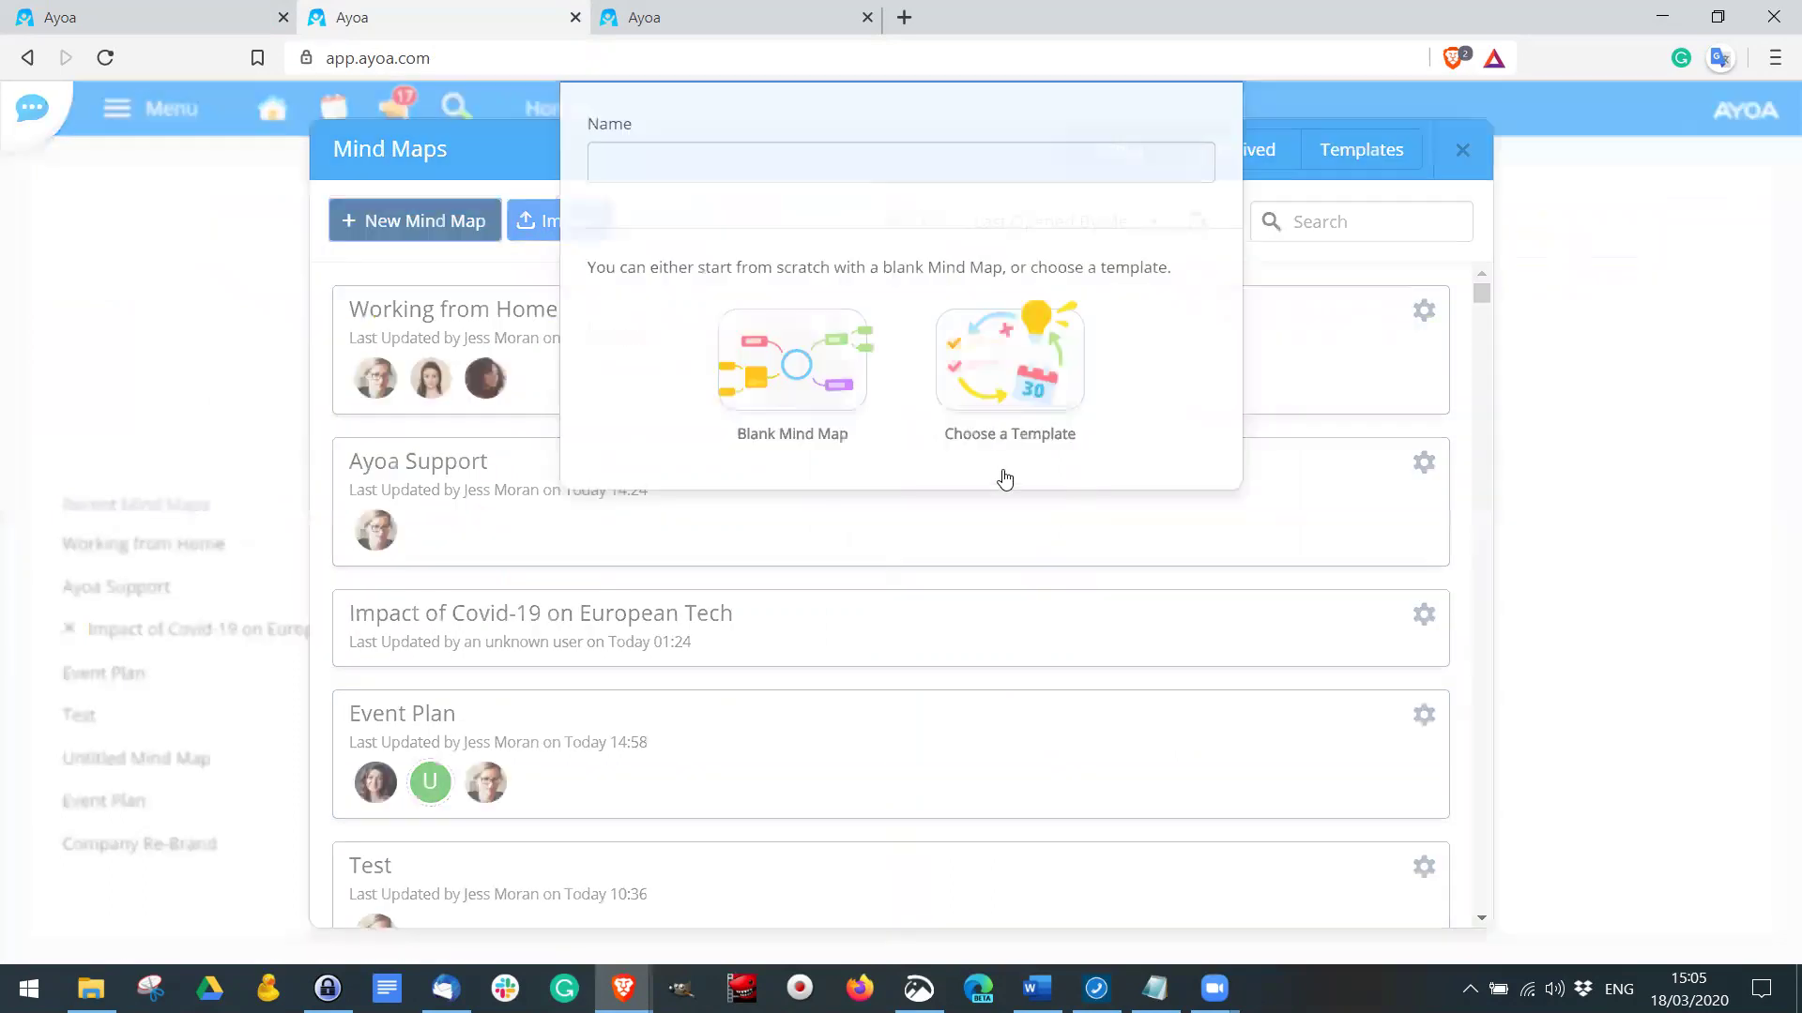
pyautogui.click(1005, 438)
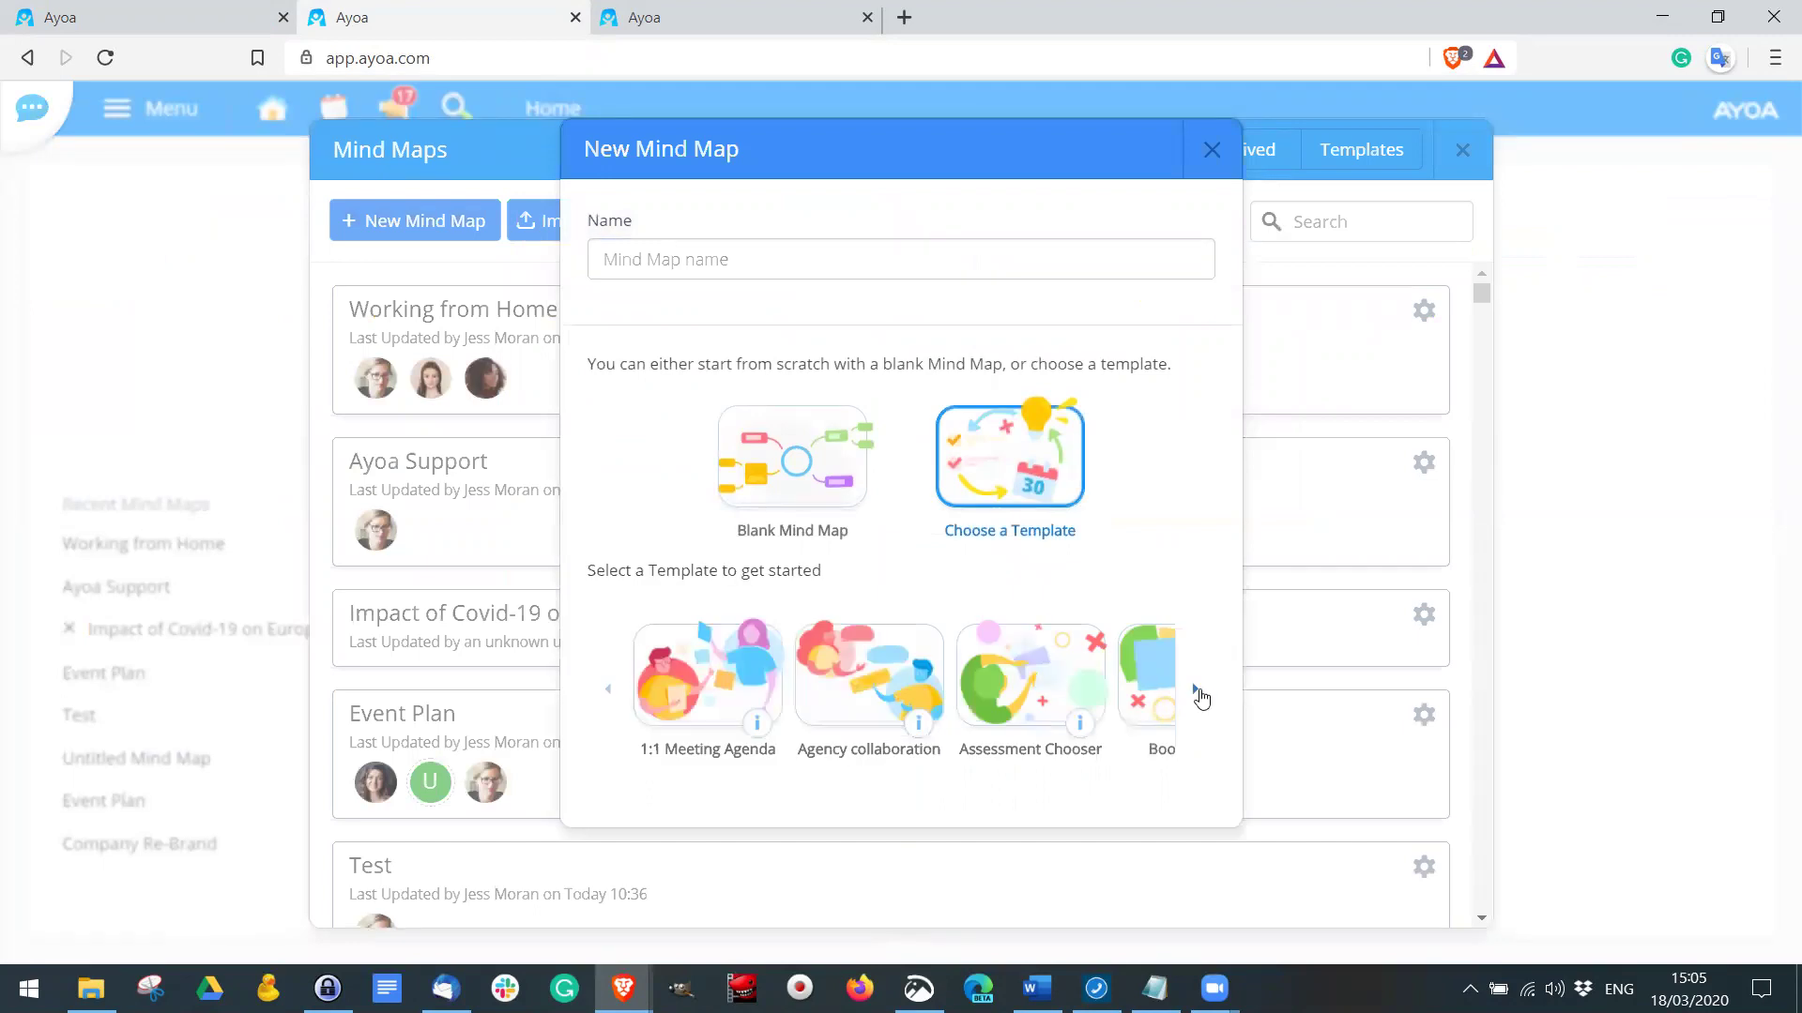
# Step: Browse the available mind map templates through to the custom ones, and close the mind map dialogs without creating one
pyautogui.click(1197, 692)
pyautogui.click(1197, 692)
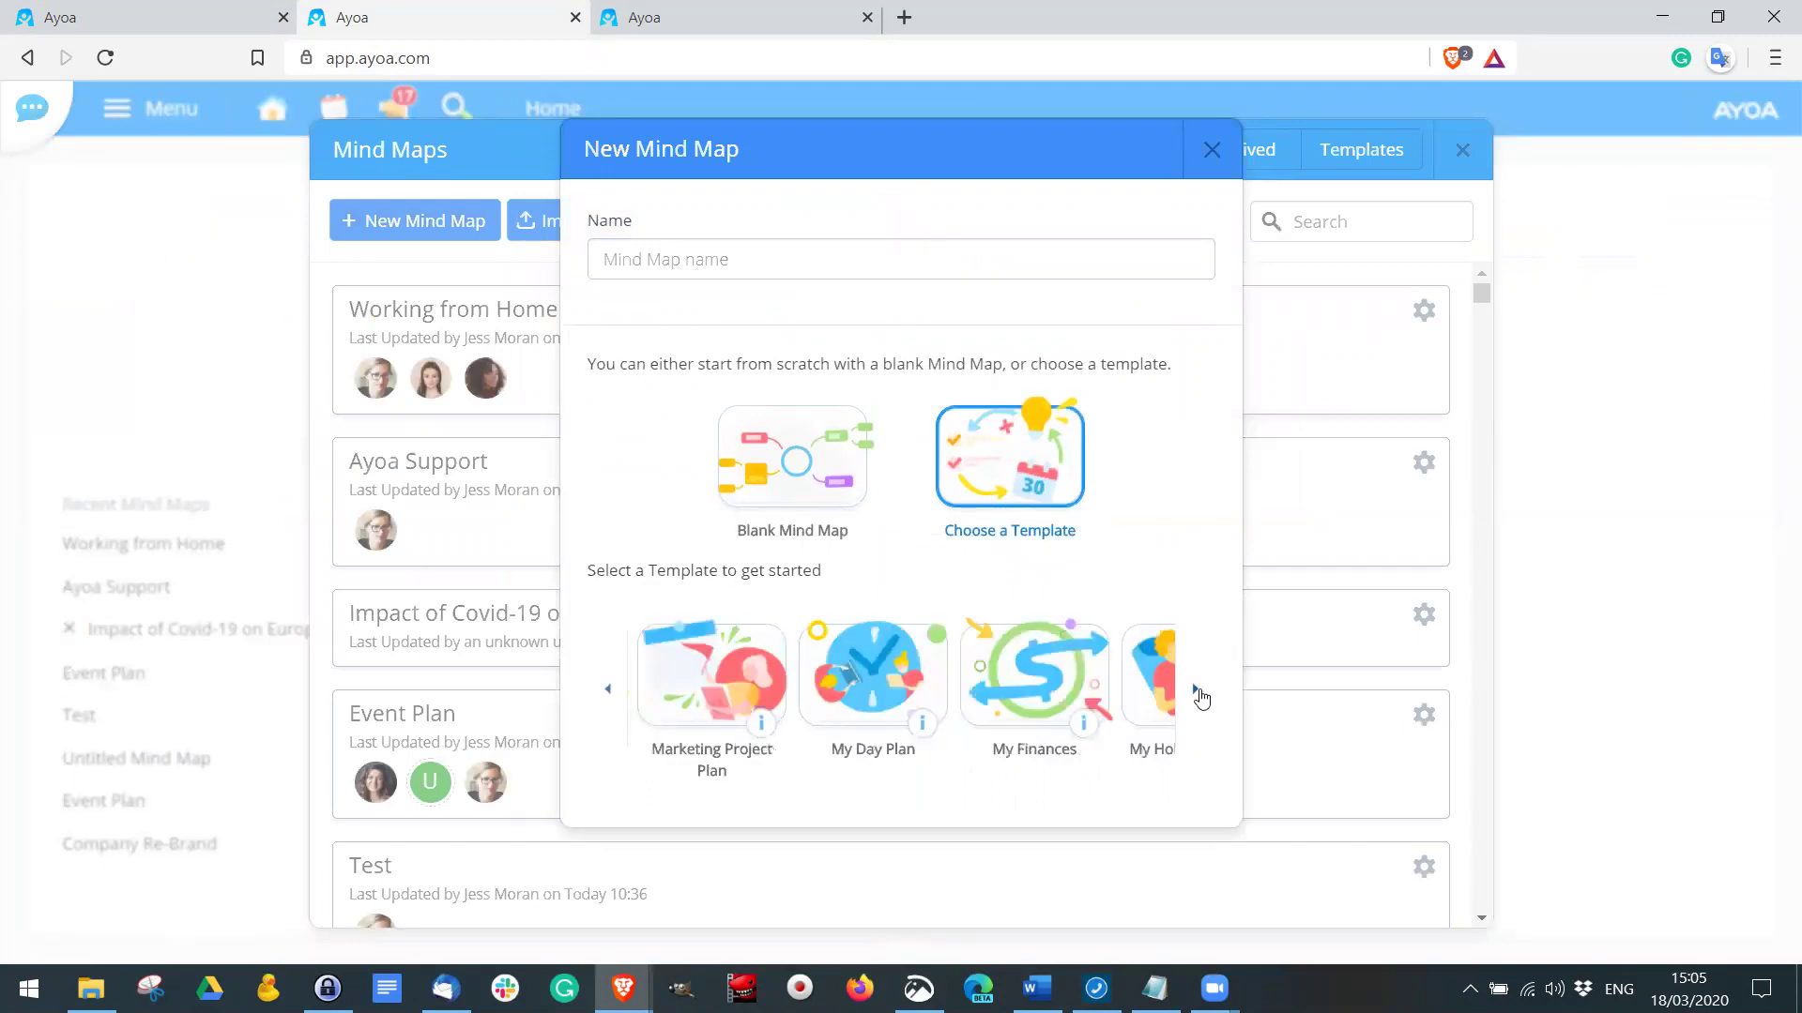
pyautogui.click(1197, 692)
pyautogui.click(1198, 692)
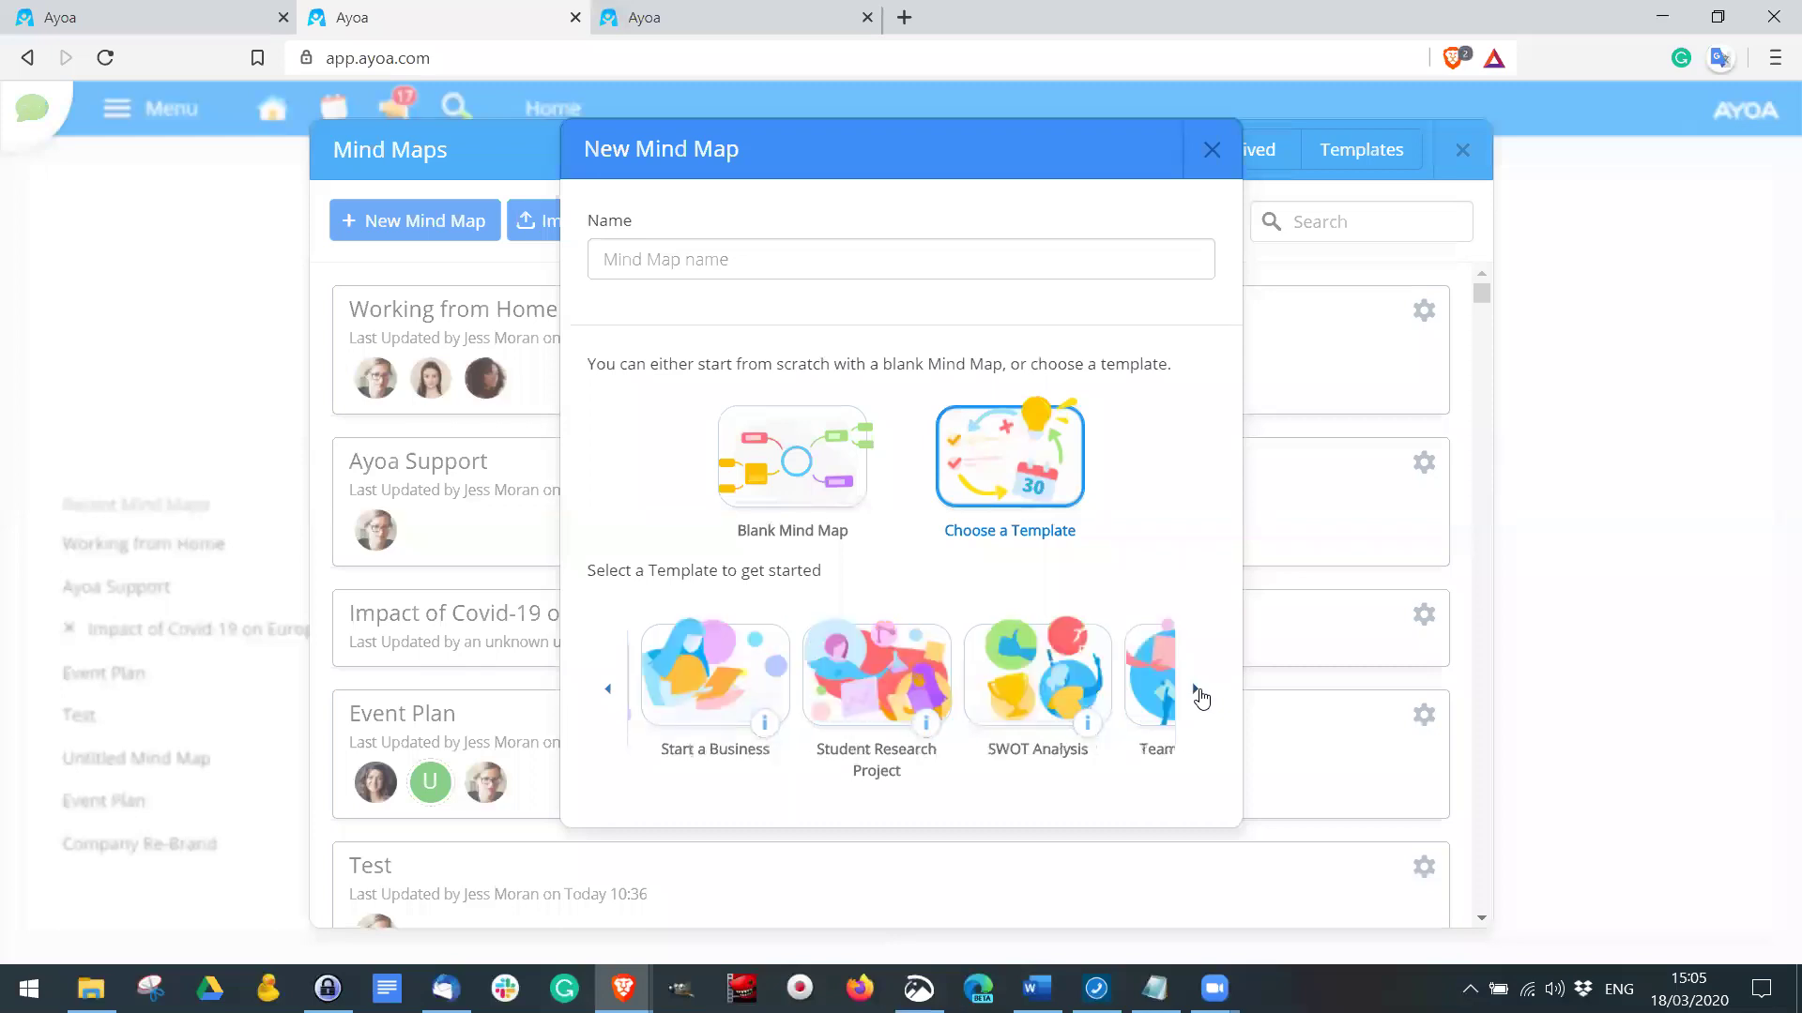
pyautogui.click(1198, 692)
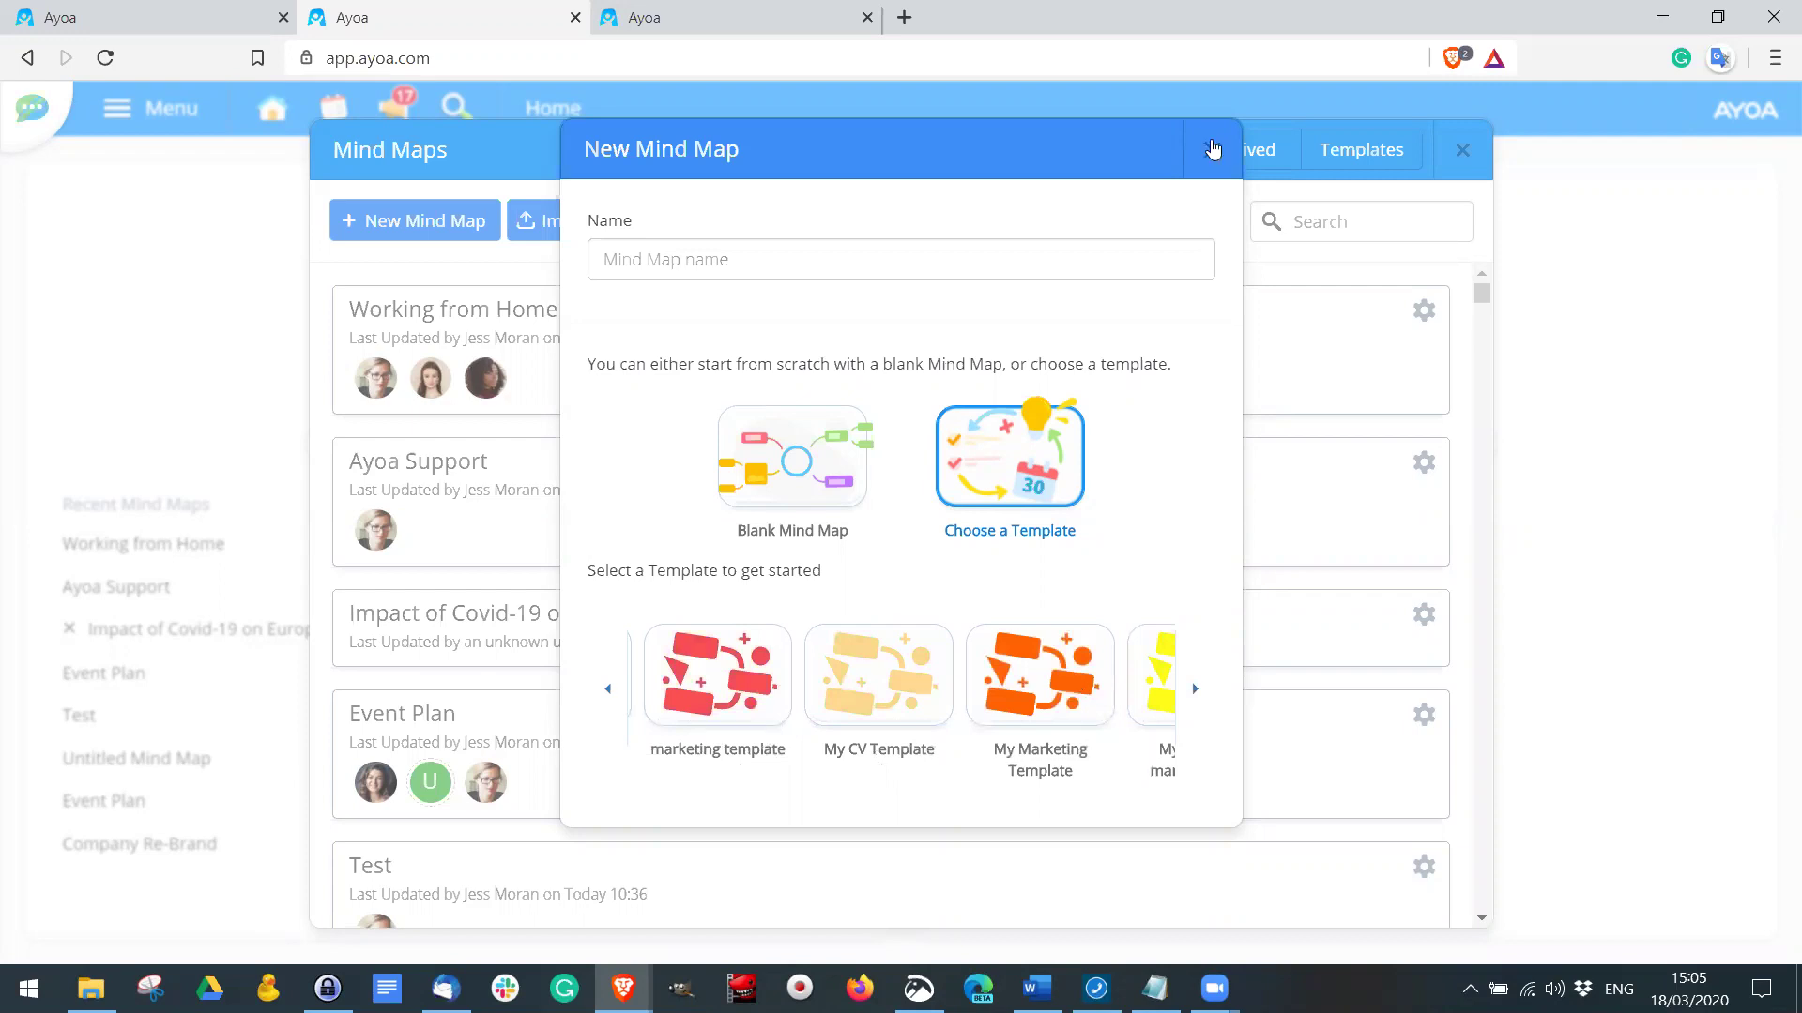
pyautogui.click(1480, 154)
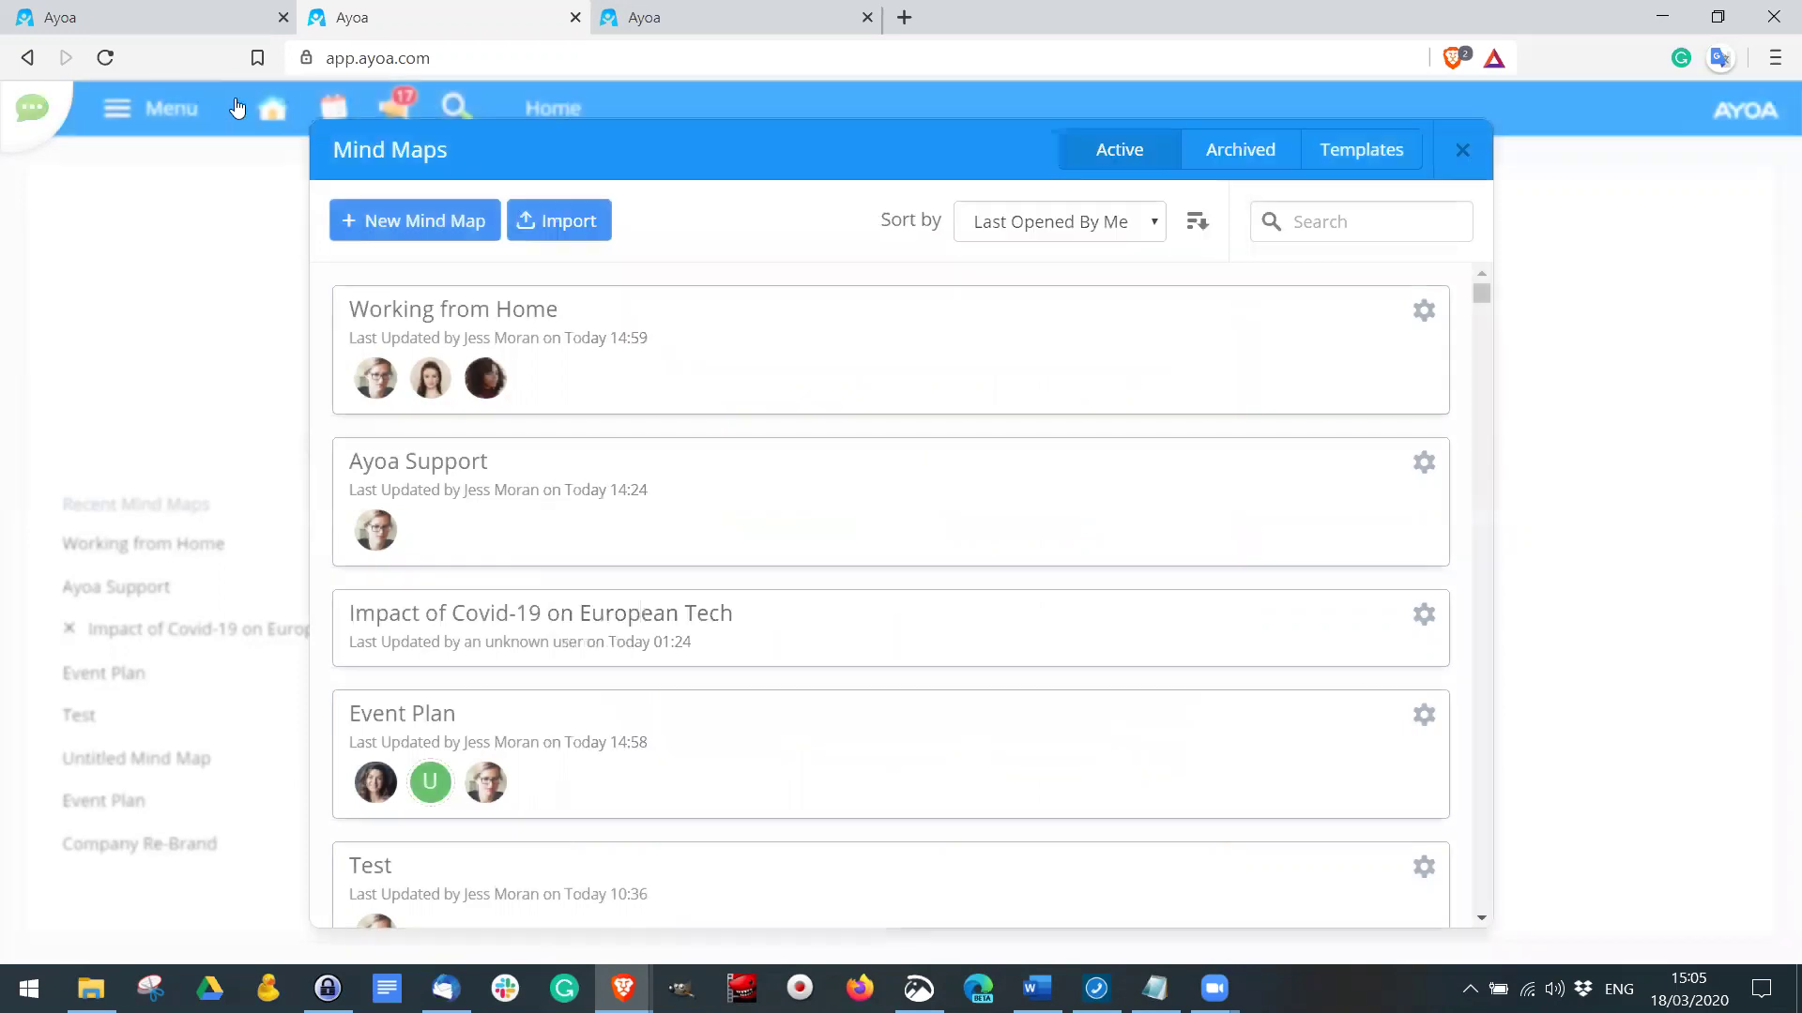
pyautogui.click(1466, 152)
# Step: Return to the first browser tab and reopen the original Working from Home mind map from the home page
pyautogui.click(161, 19)
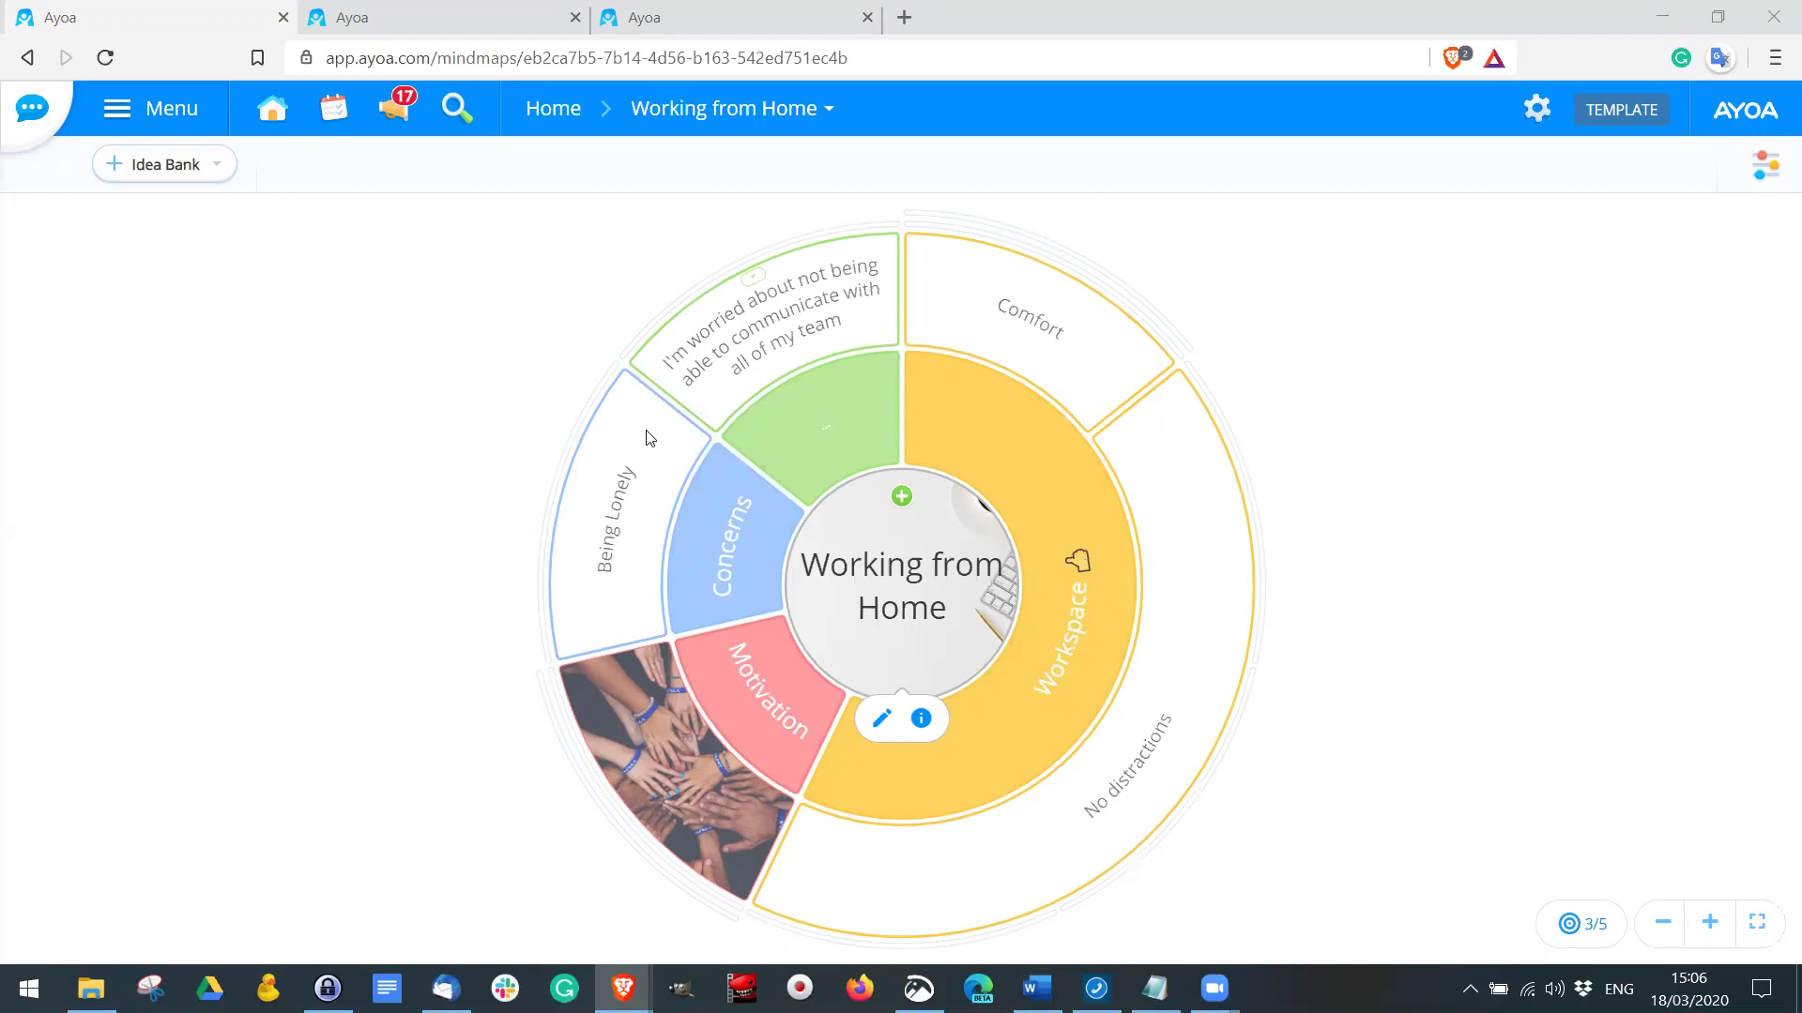
pyautogui.click(561, 110)
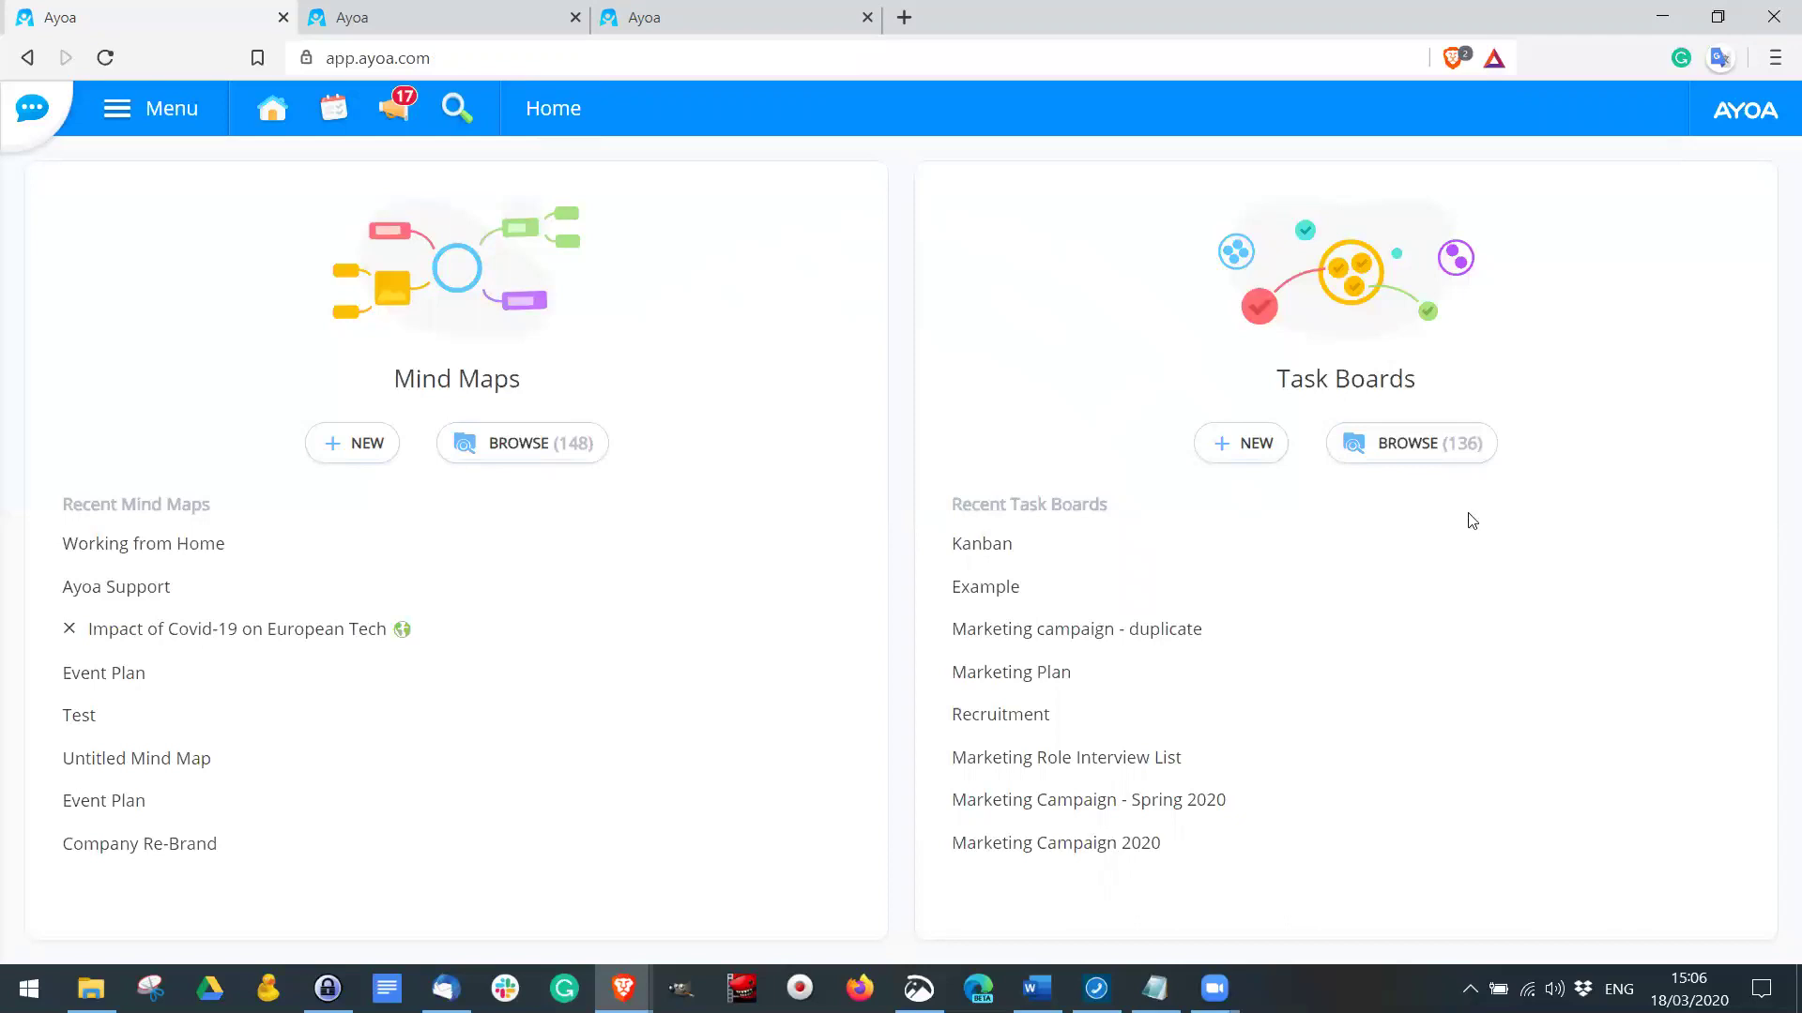
pyautogui.click(164, 541)
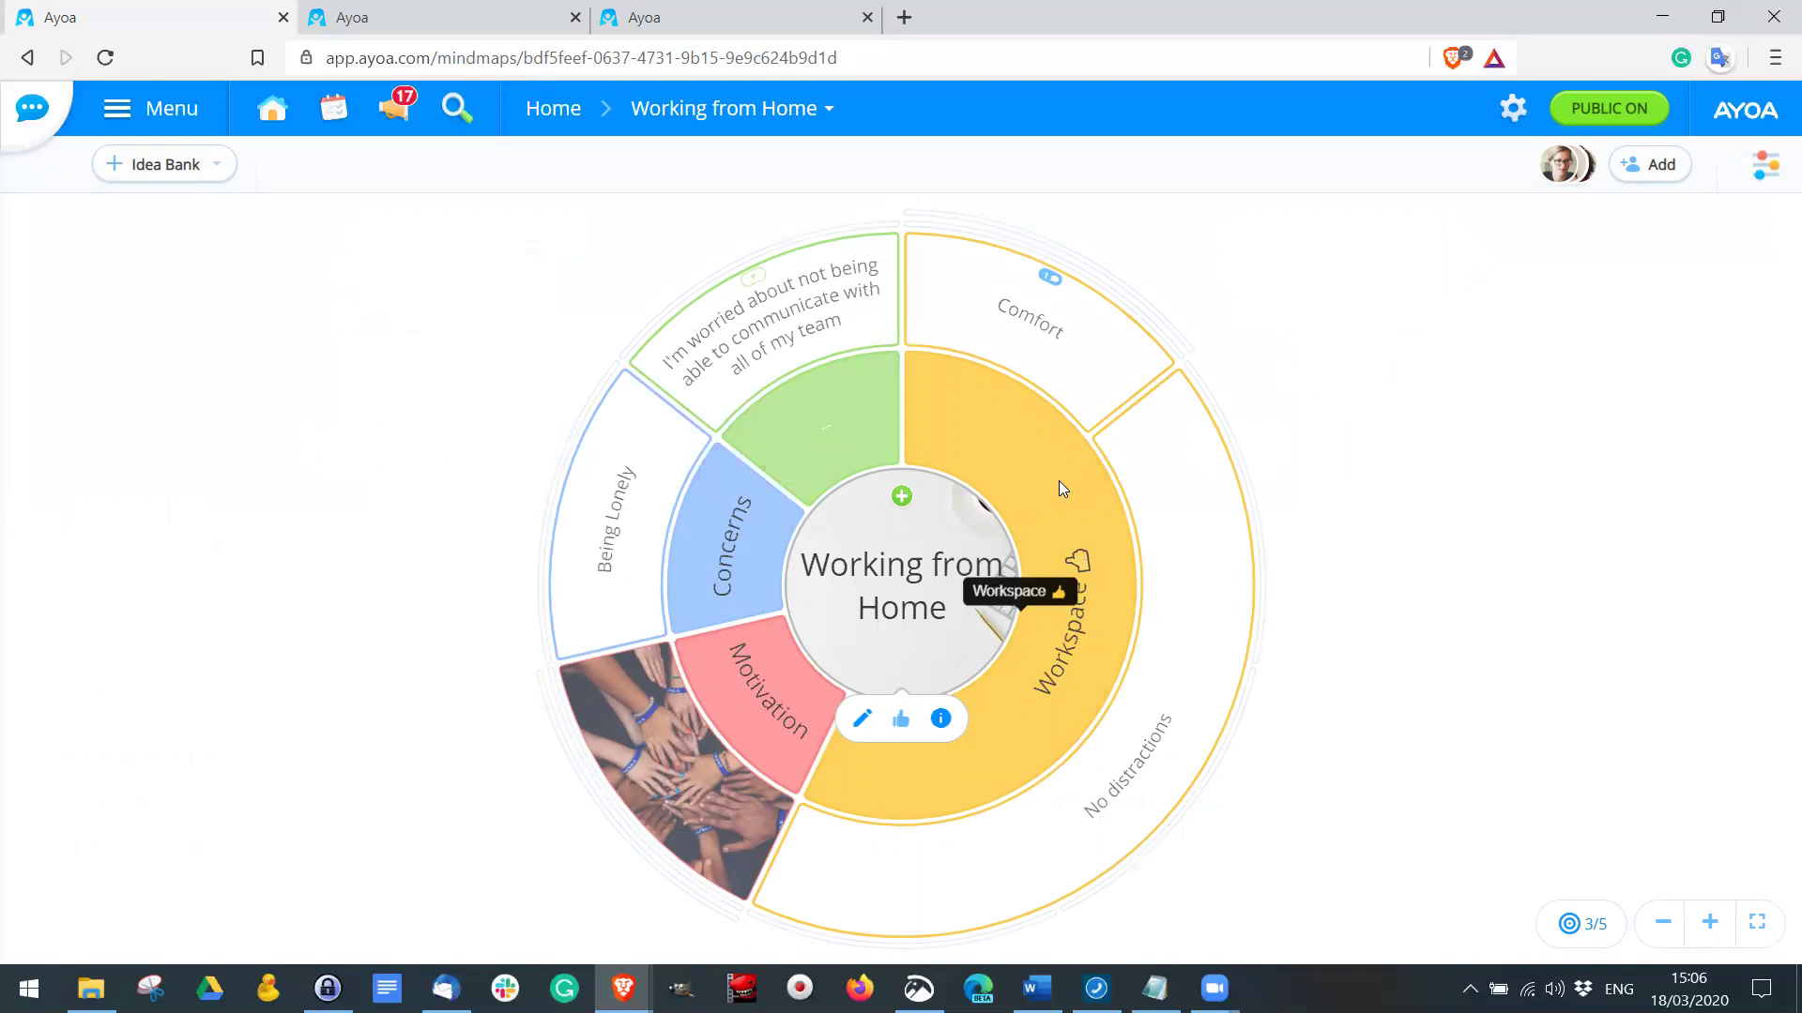
# Step: Disable public sharing for the Working from Home mind map
pyautogui.click(1764, 164)
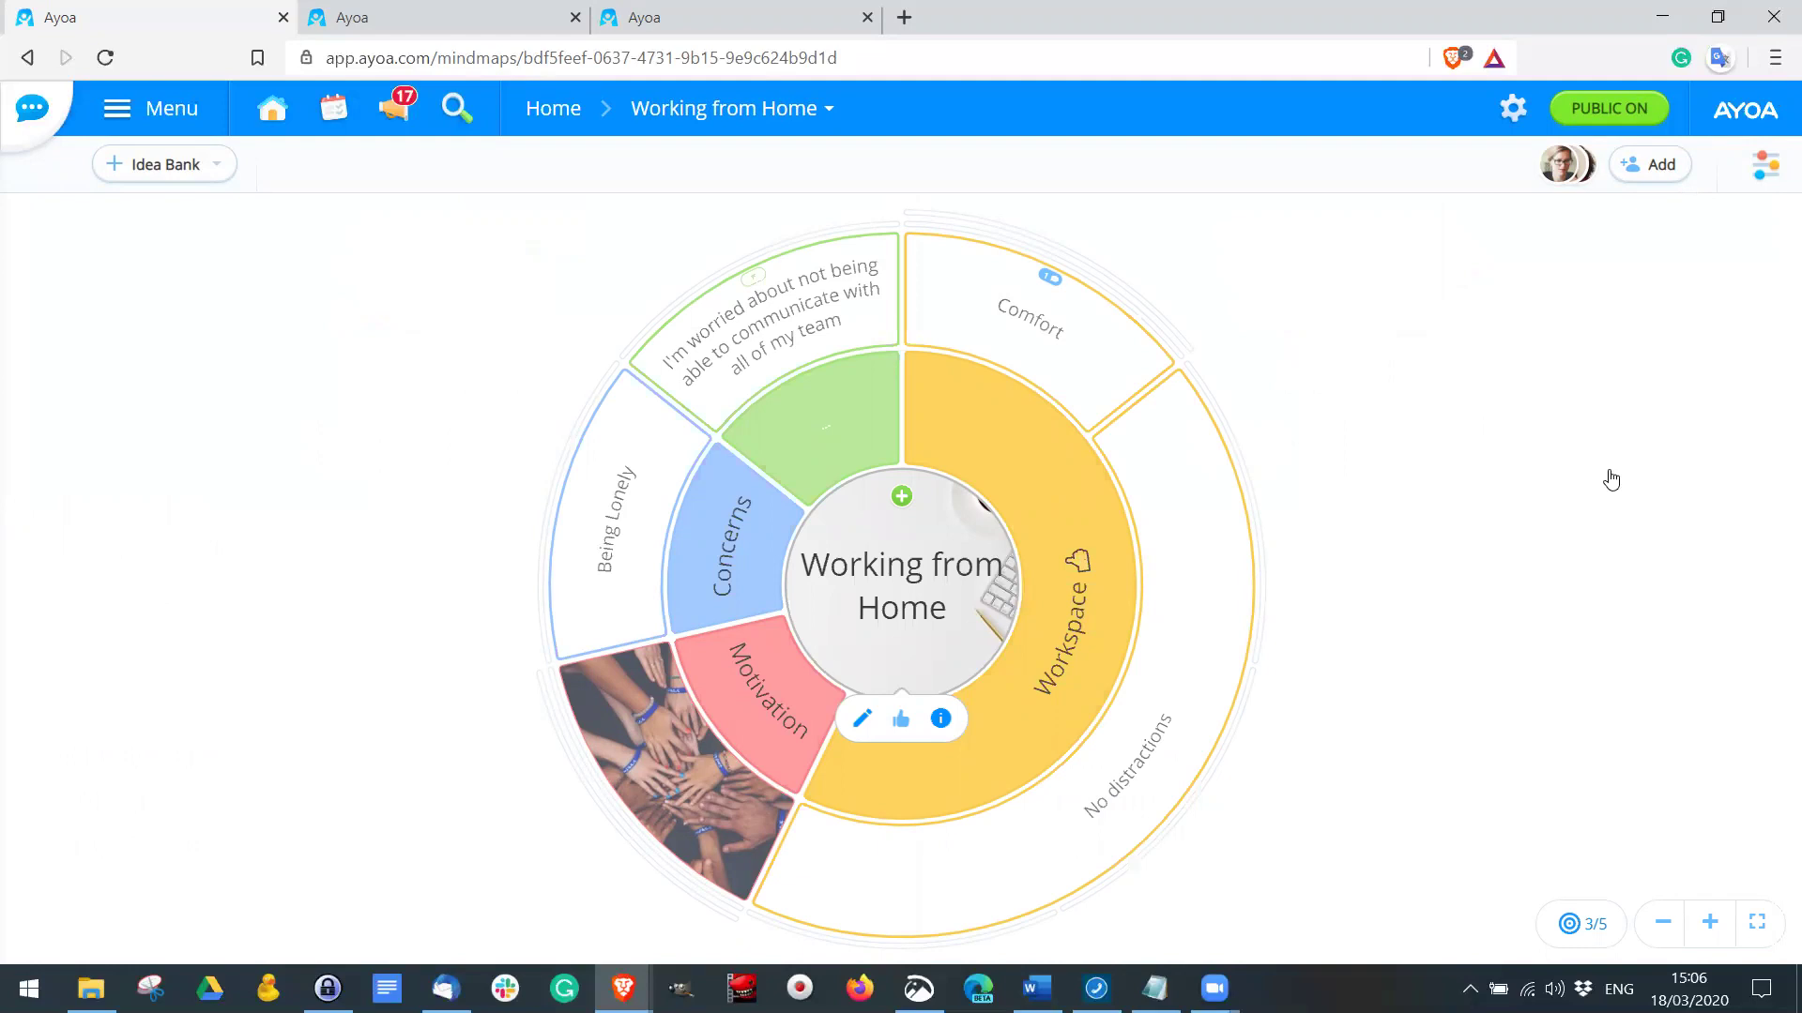
pyautogui.click(1632, 484)
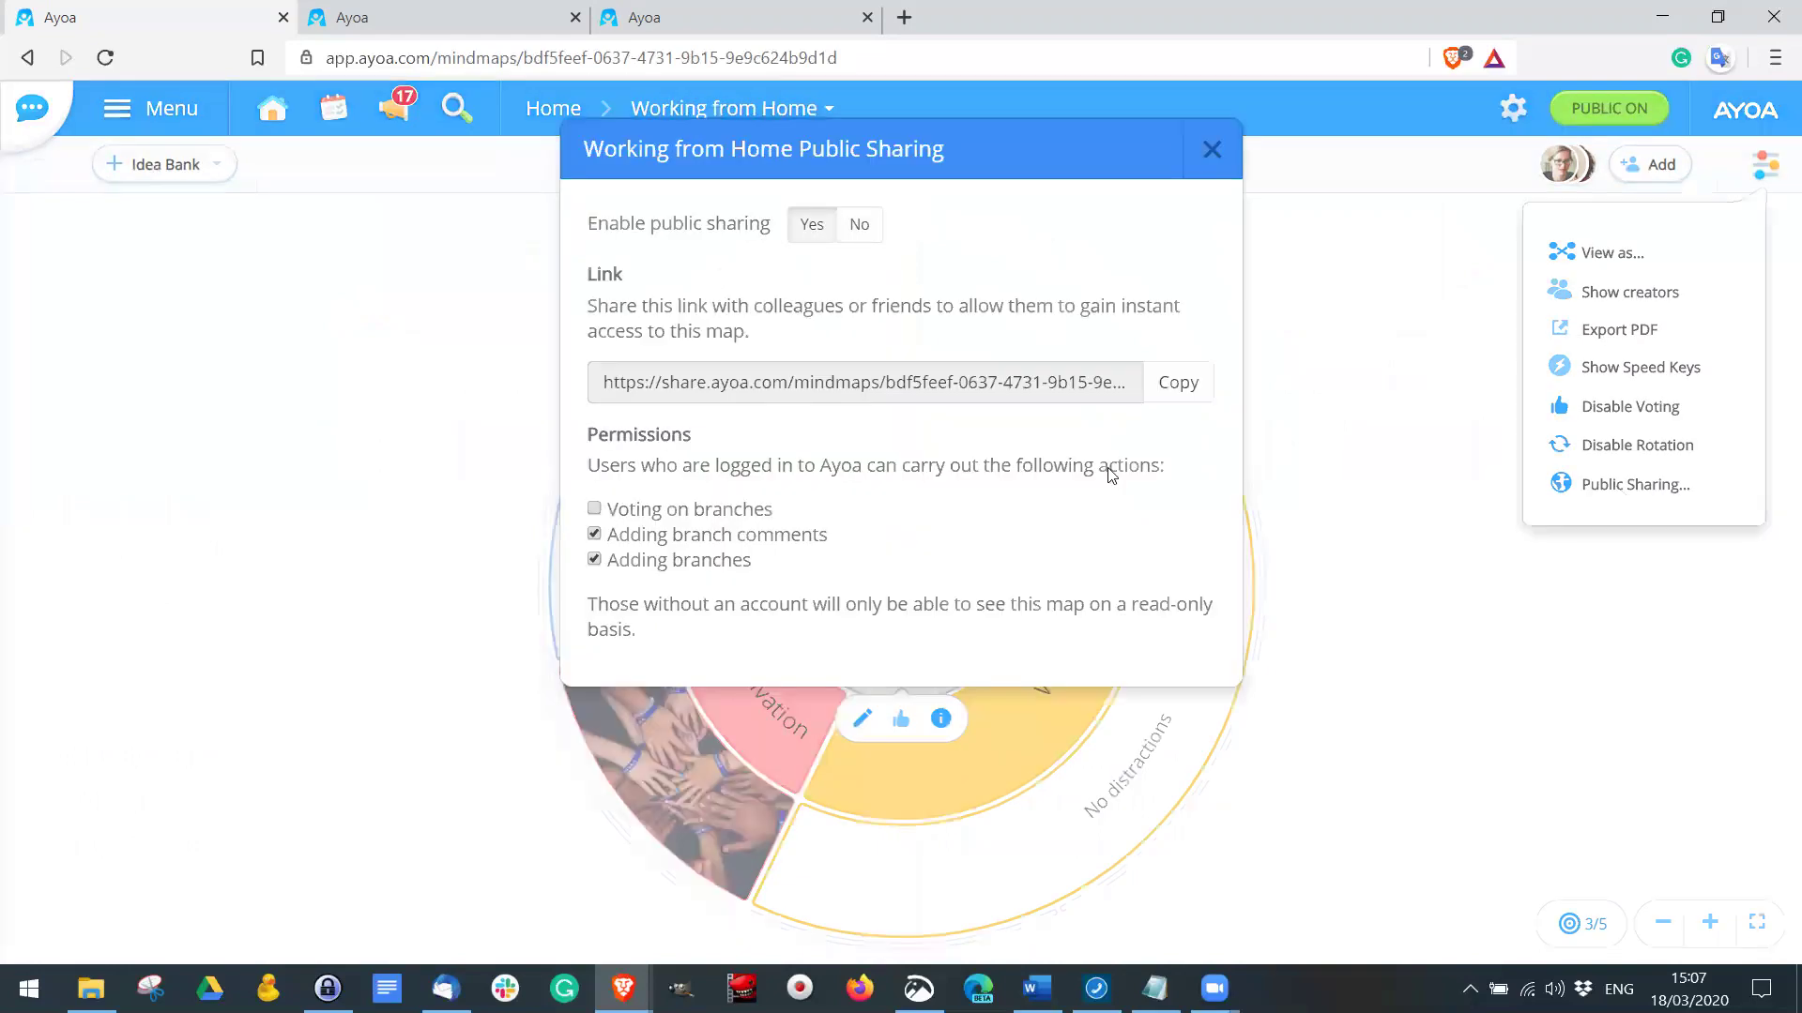
pyautogui.click(854, 244)
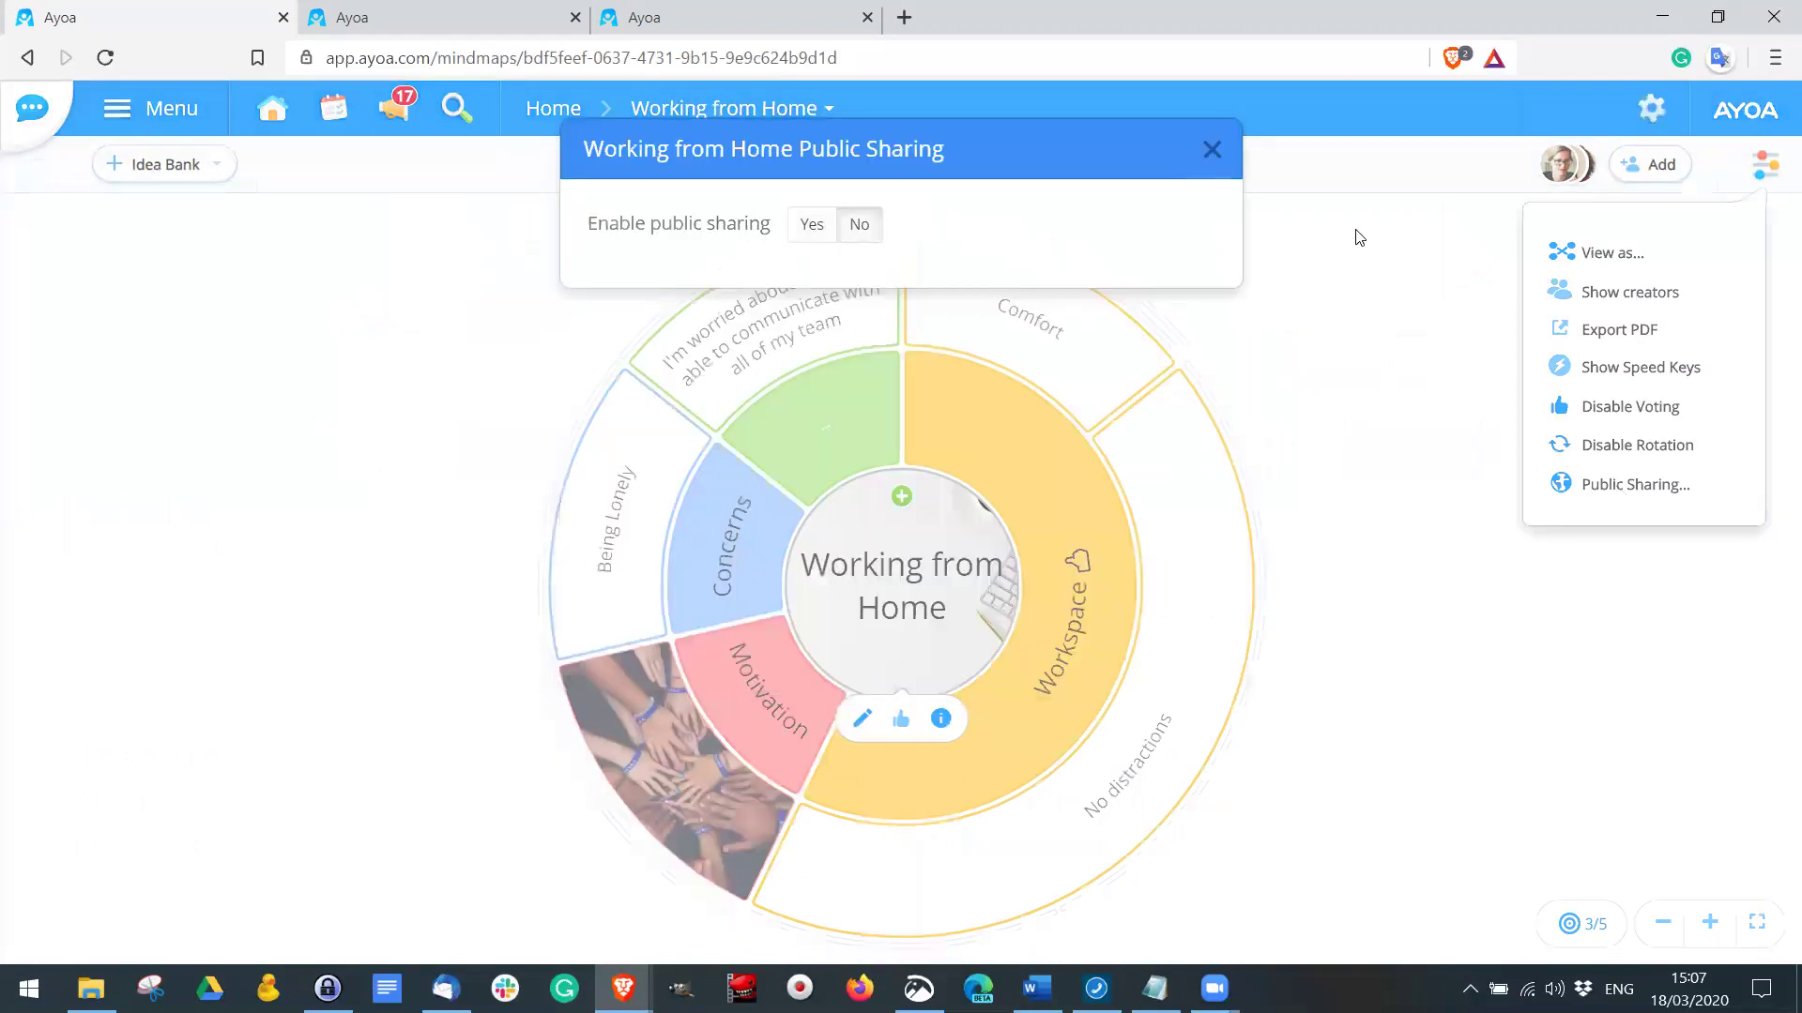
pyautogui.click(1743, 131)
# Step: Set the radial map to display 5 of 5 levels
pyautogui.click(1766, 173)
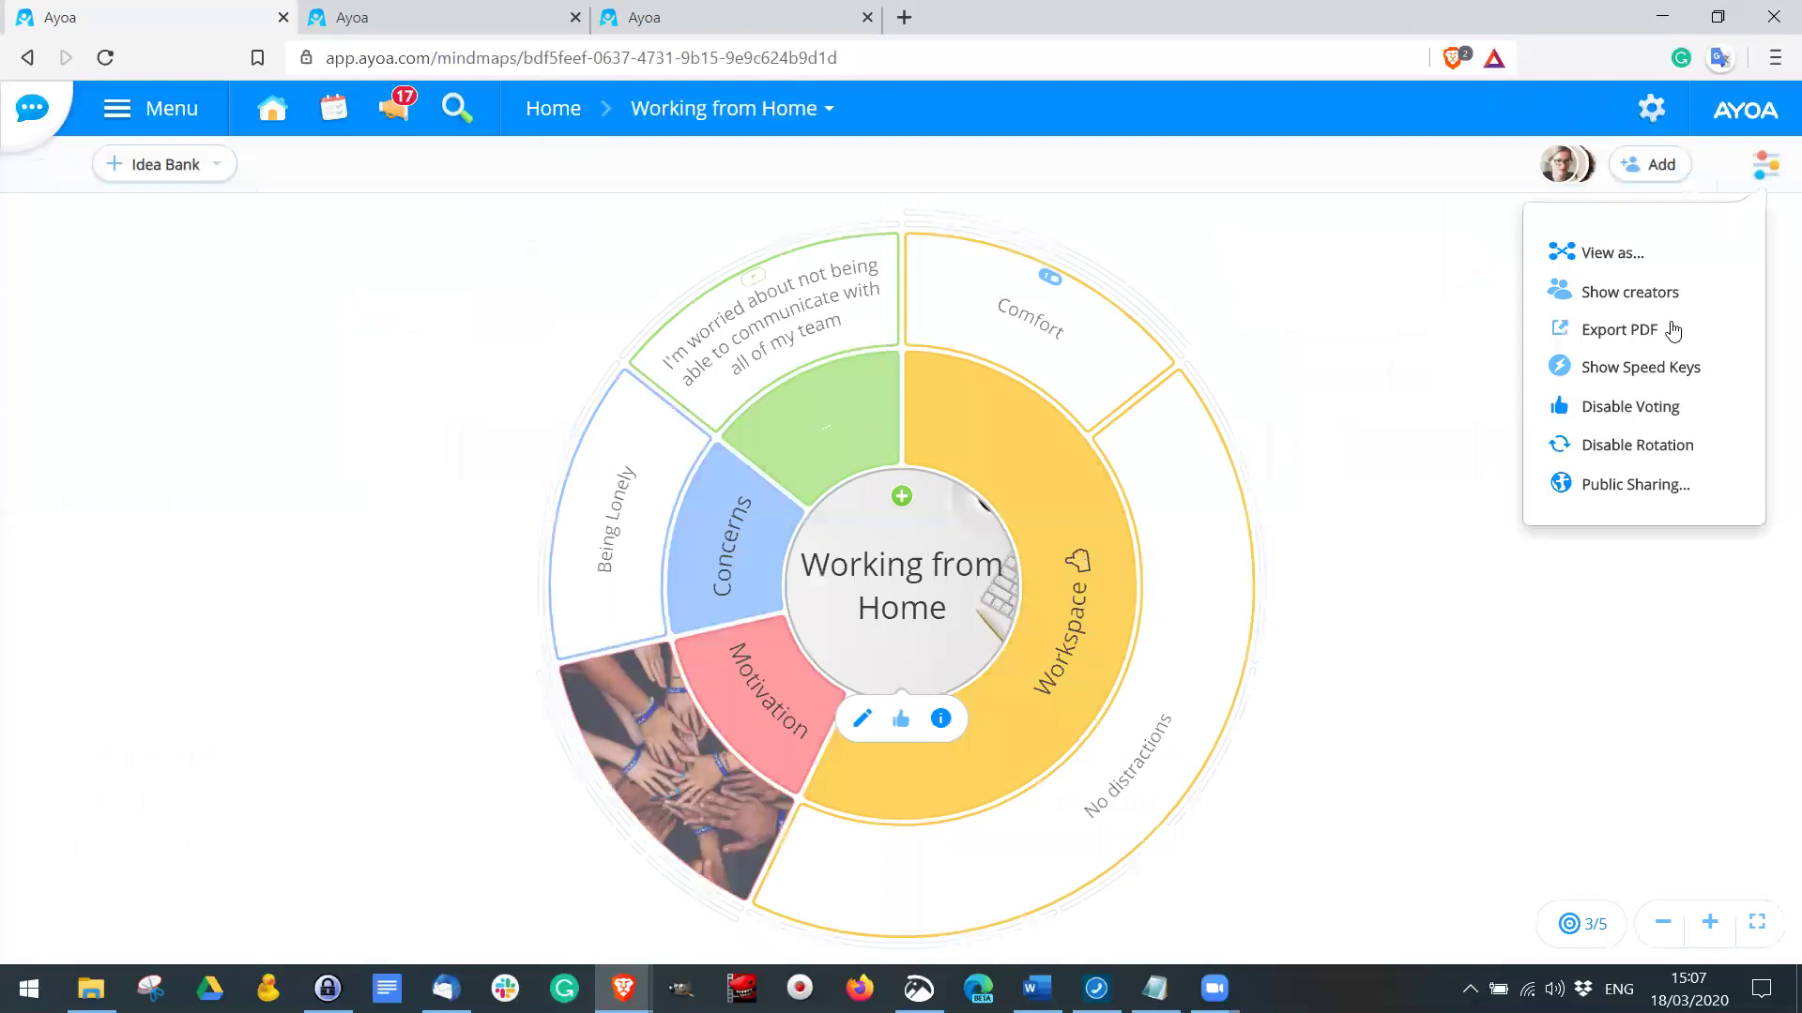
pyautogui.click(1594, 918)
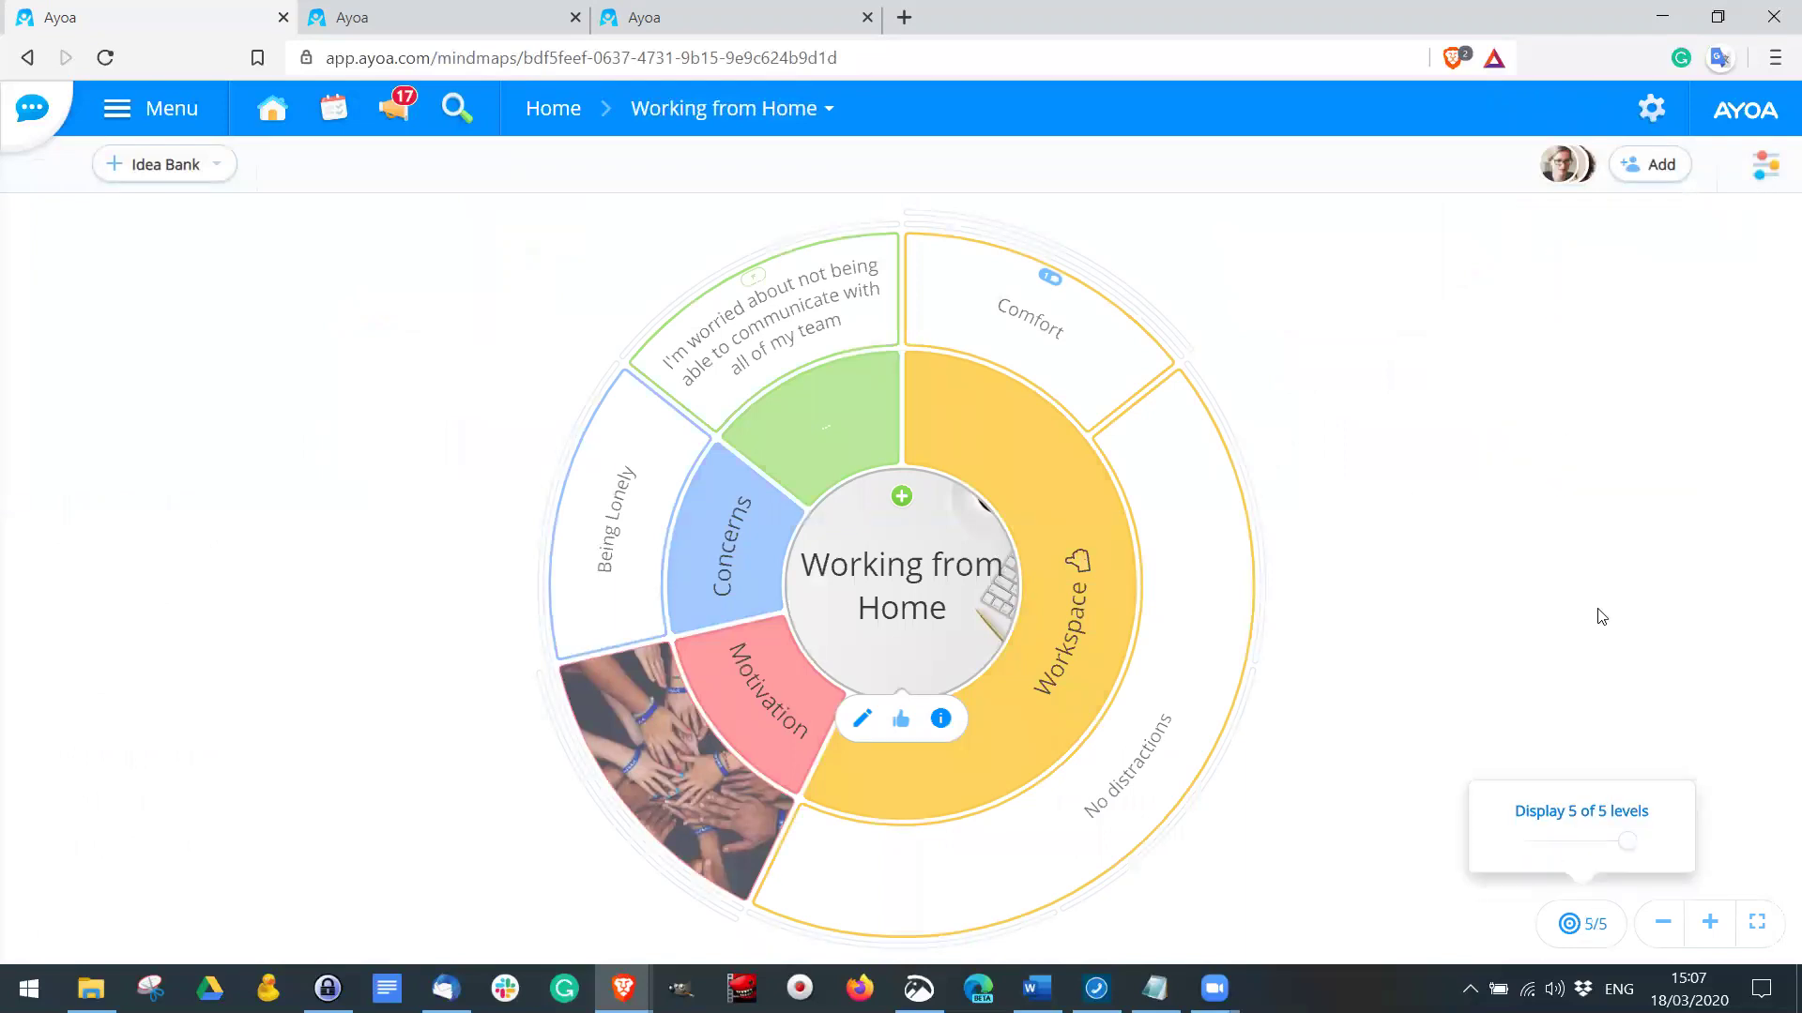
pyautogui.moveTo(1534, 842); pyautogui.dragTo(1627, 842)
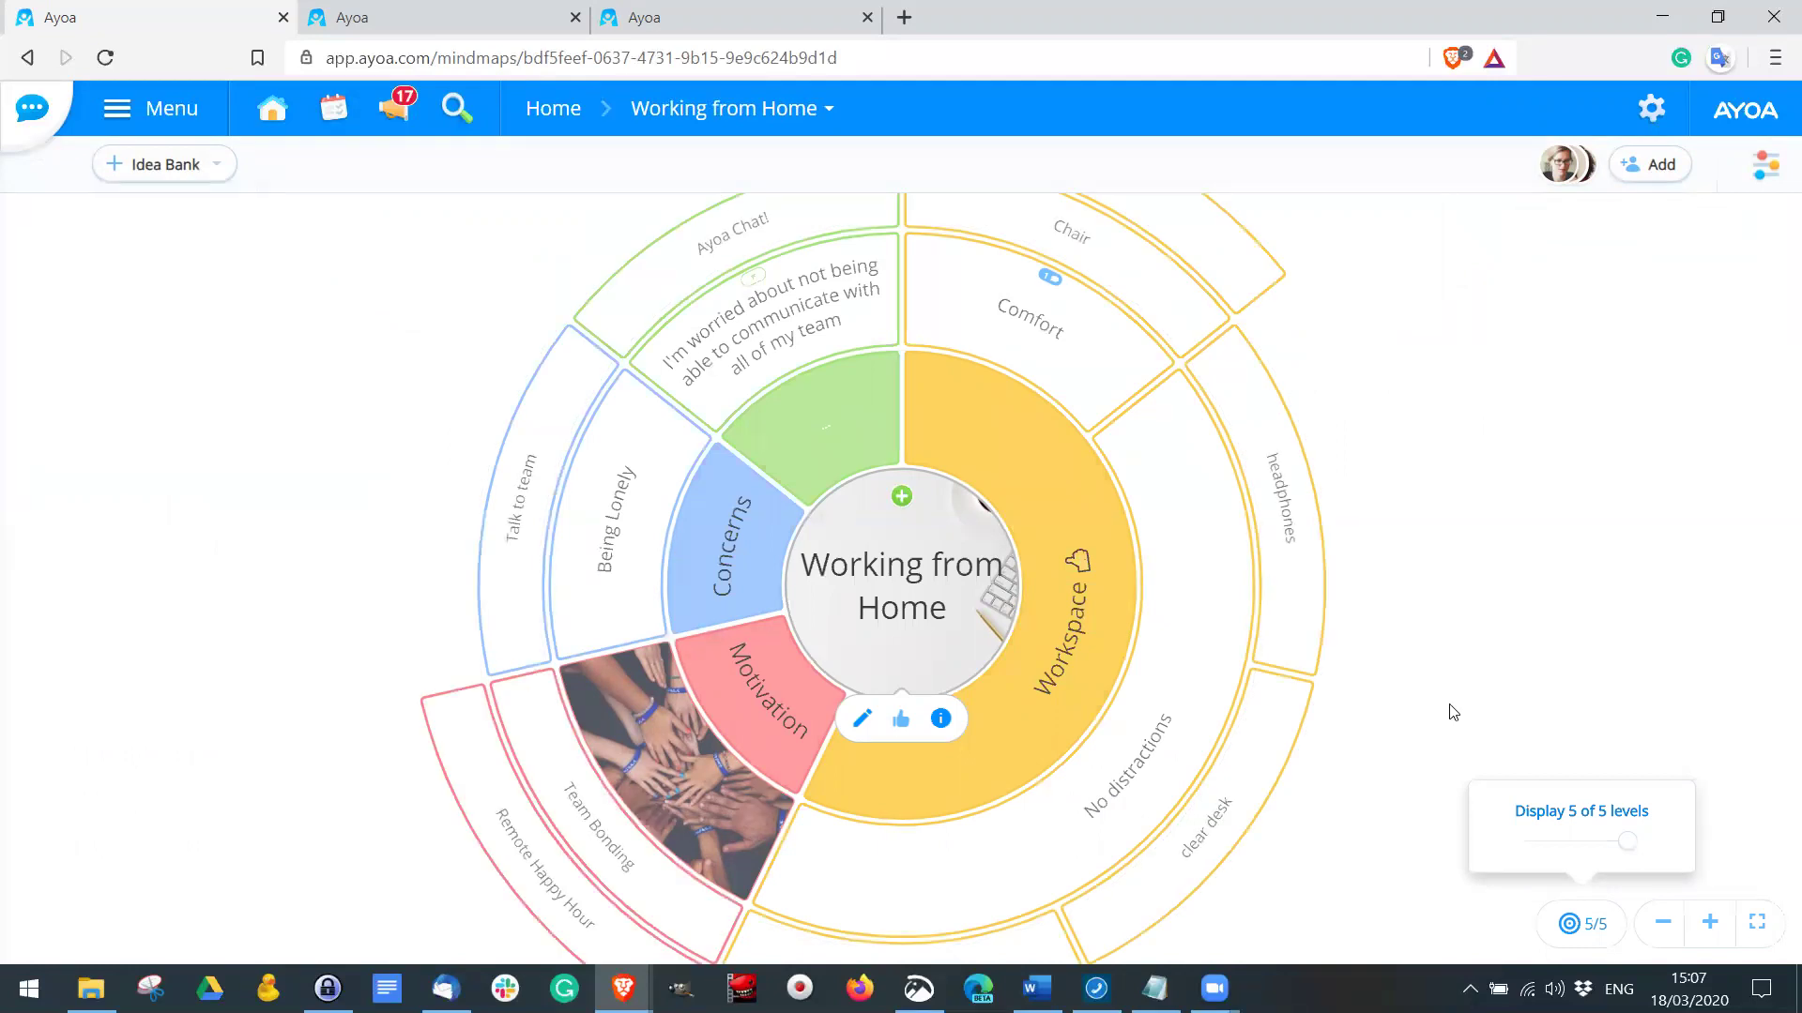
# Step: Move the IKEA branch from Chair to the No distractions branch, beside headphones
pyautogui.scroll(2, 1086, 441)
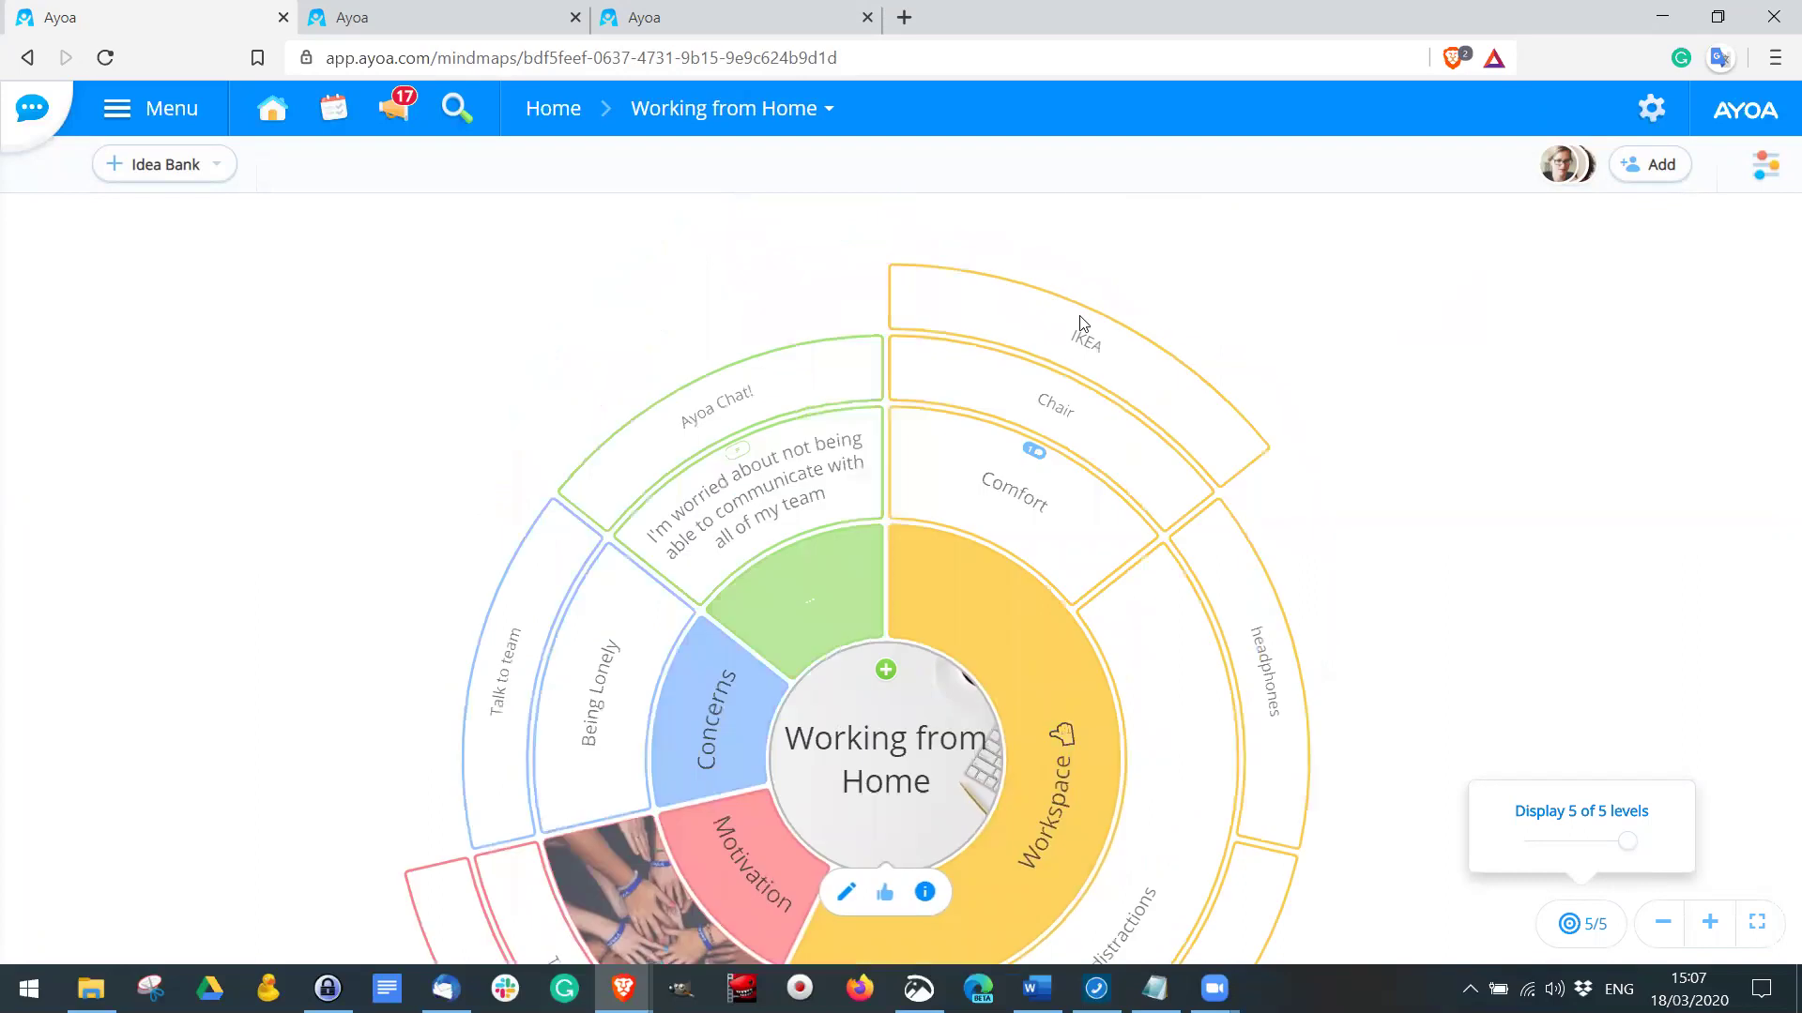
pyautogui.click(1040, 297)
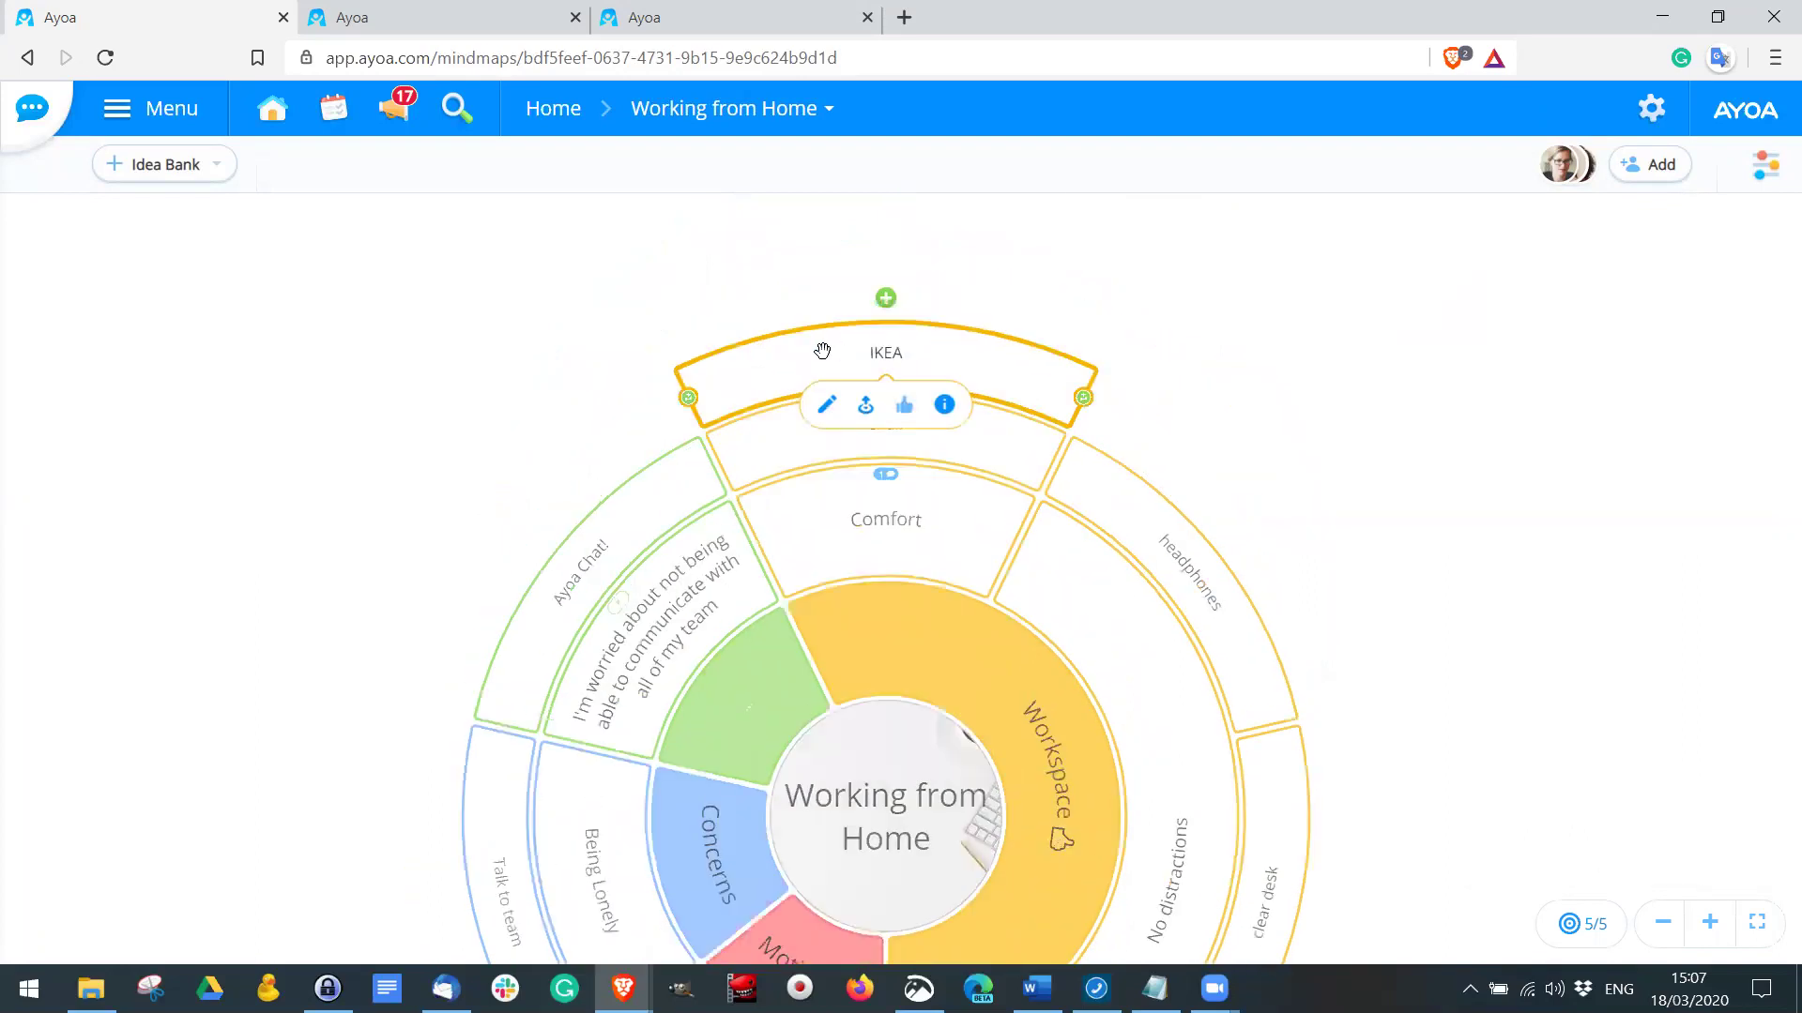
pyautogui.moveTo(719, 362); pyautogui.dragTo(849, 474)
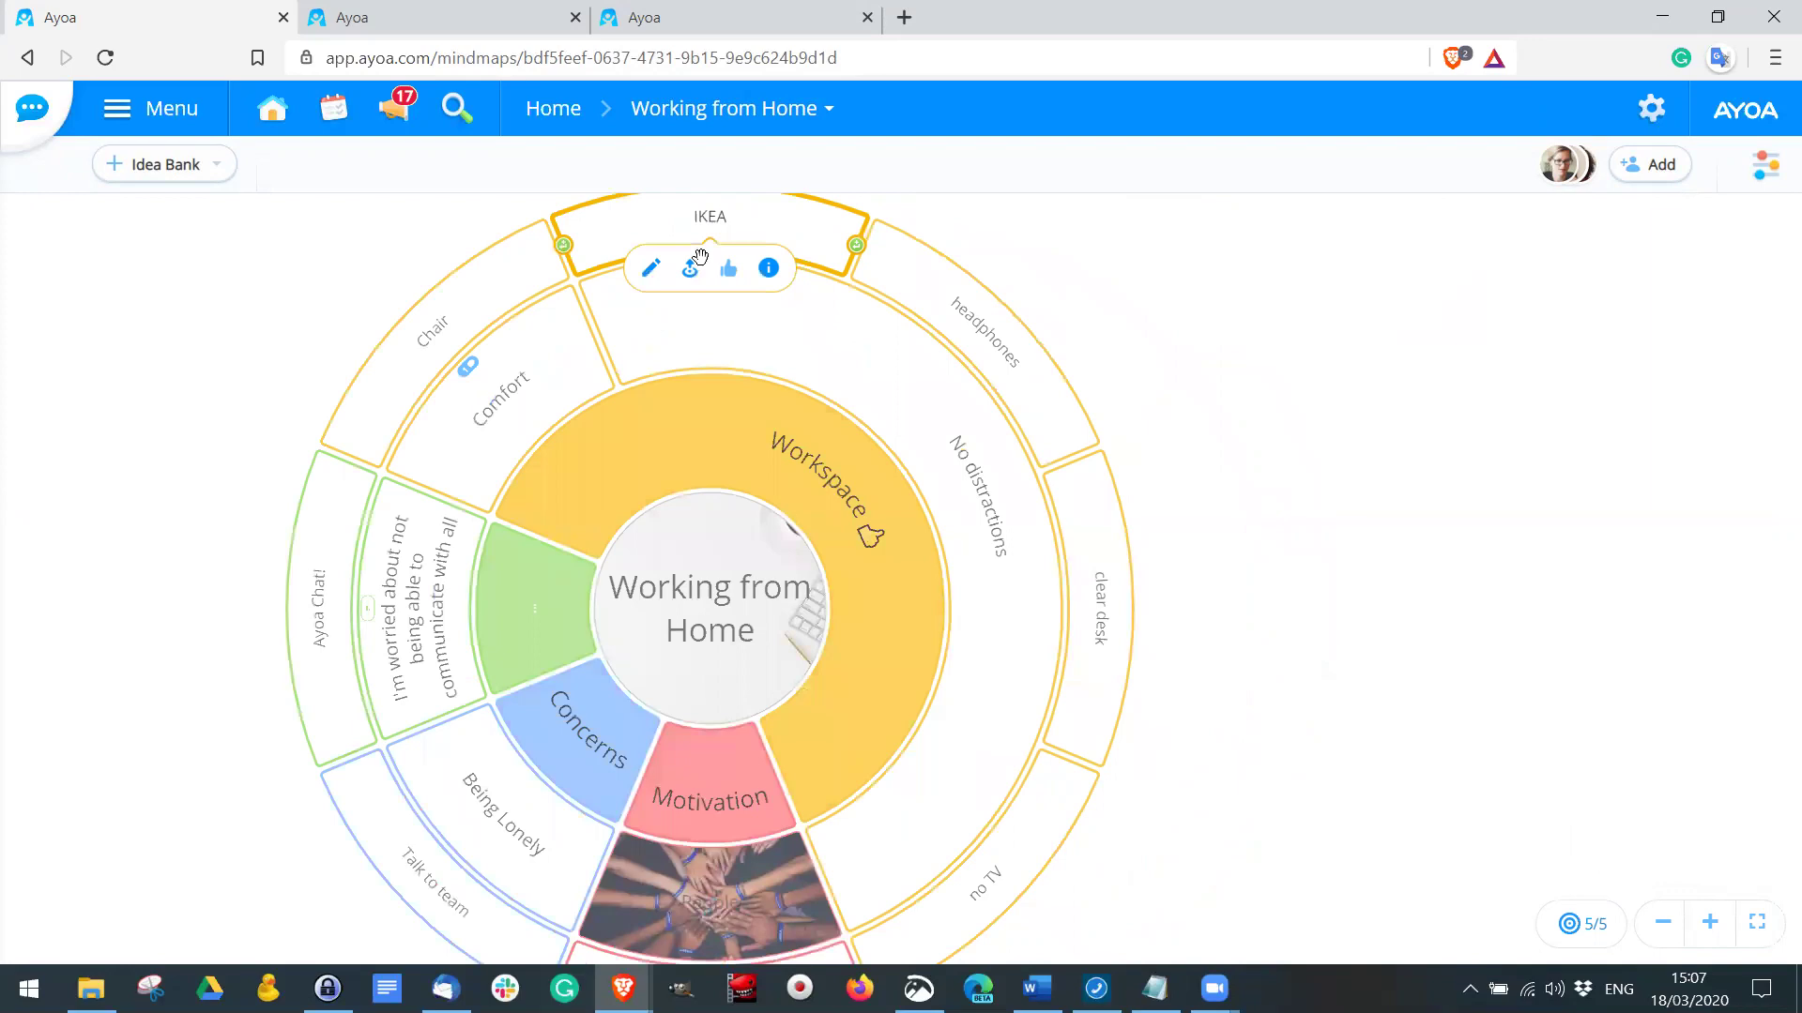
pyautogui.moveTo(707, 293); pyautogui.dragTo(722, 335)
pyautogui.moveTo(701, 525); pyautogui.dragTo(741, 497)
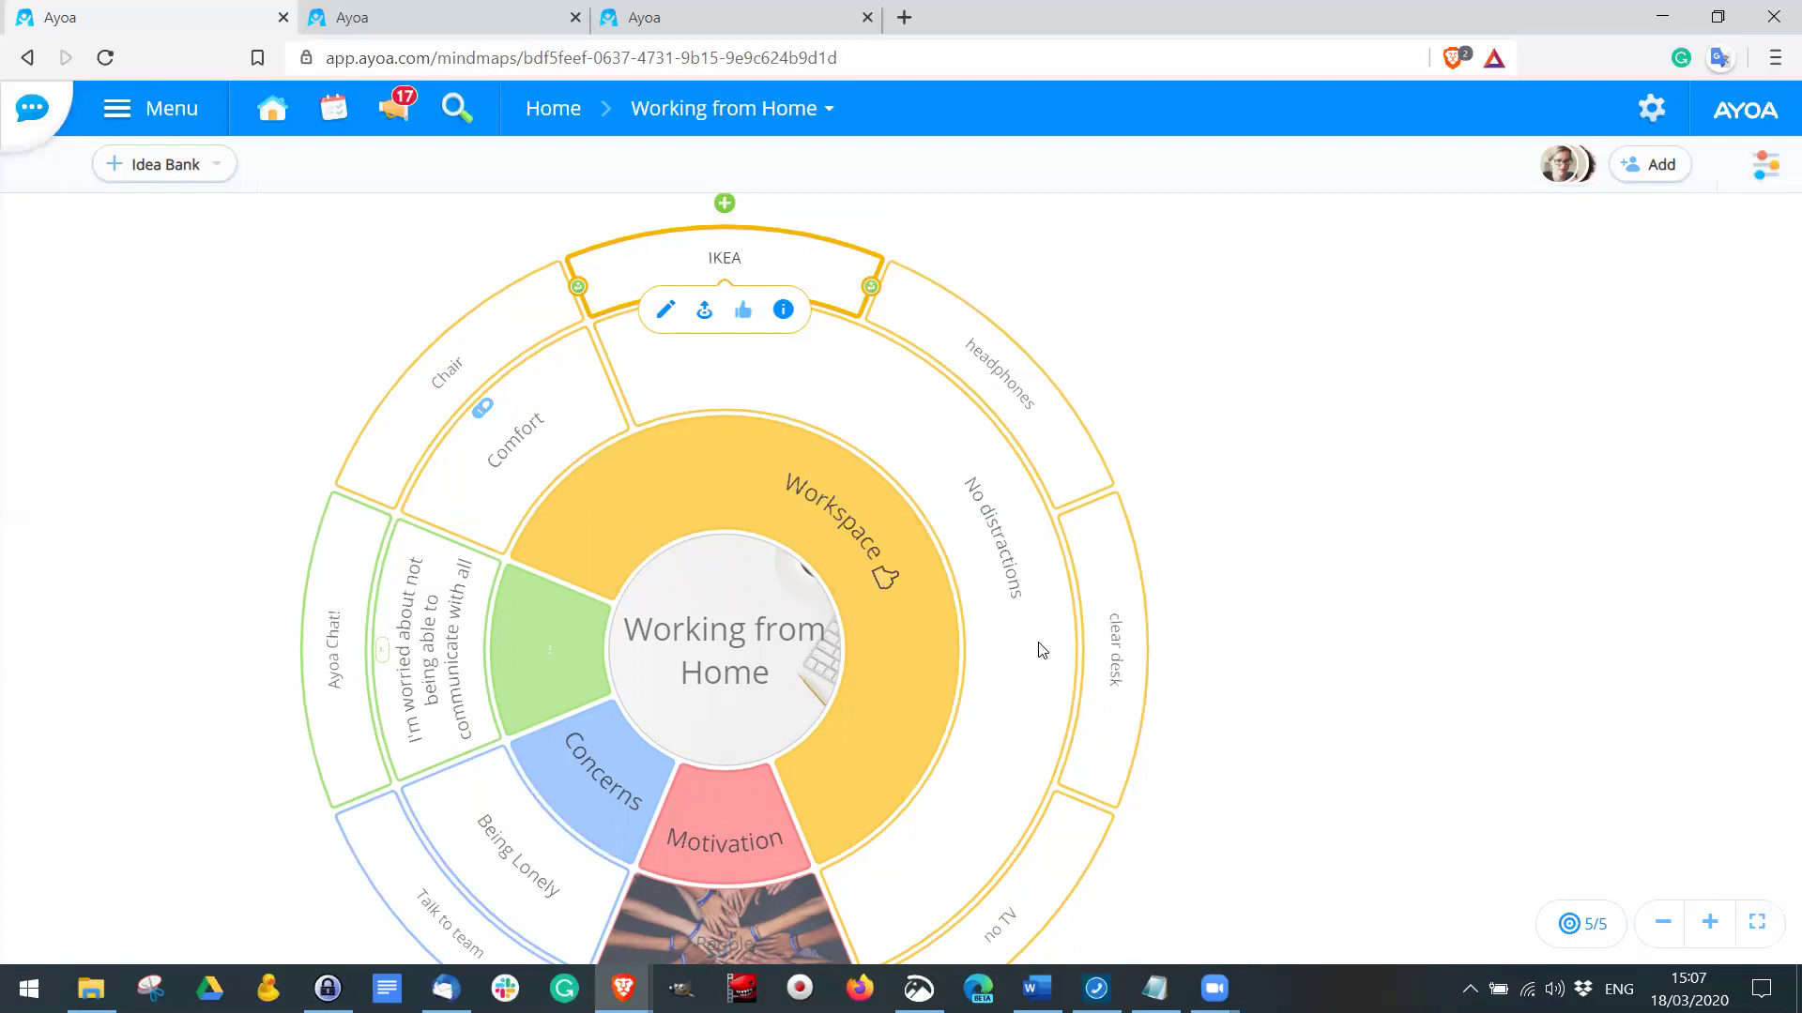
pyautogui.scroll(-2, 1042, 650)
pyautogui.scroll(2, 987, 495)
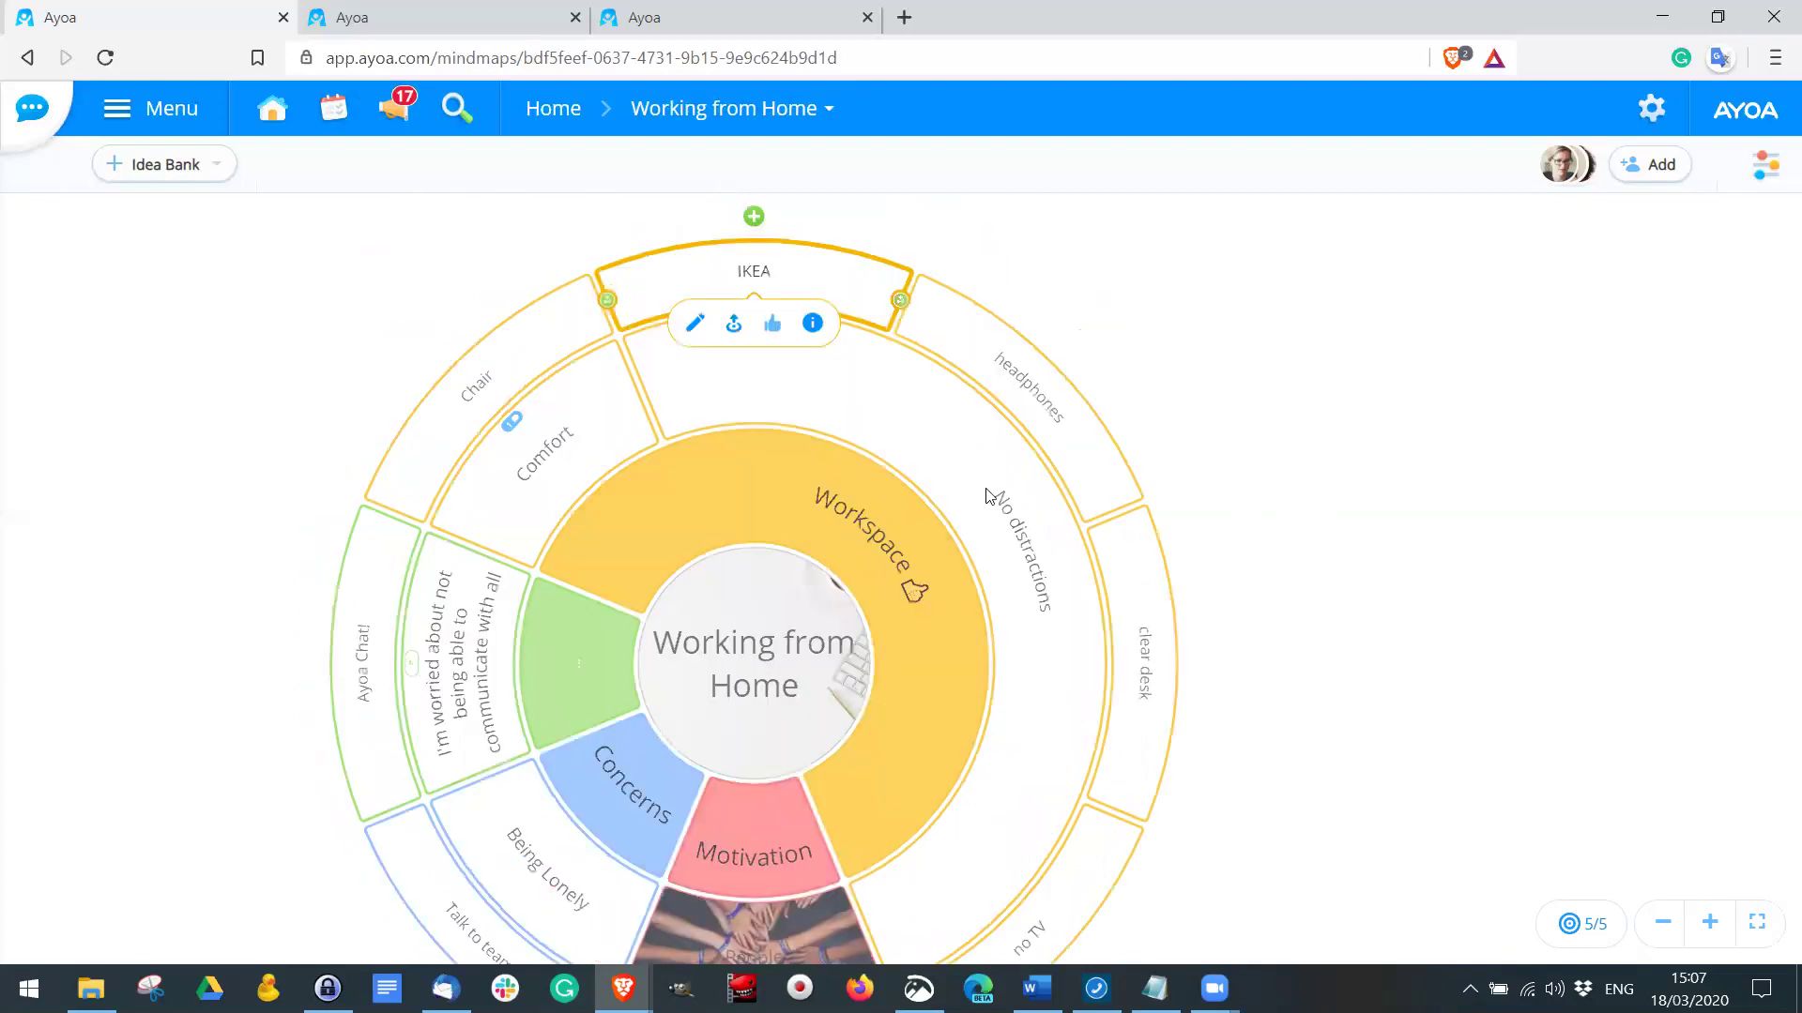
# Step: Rotate the radial map to No distractions, and move the Team Bonding branch with its child under no TV
pyautogui.click(936, 434)
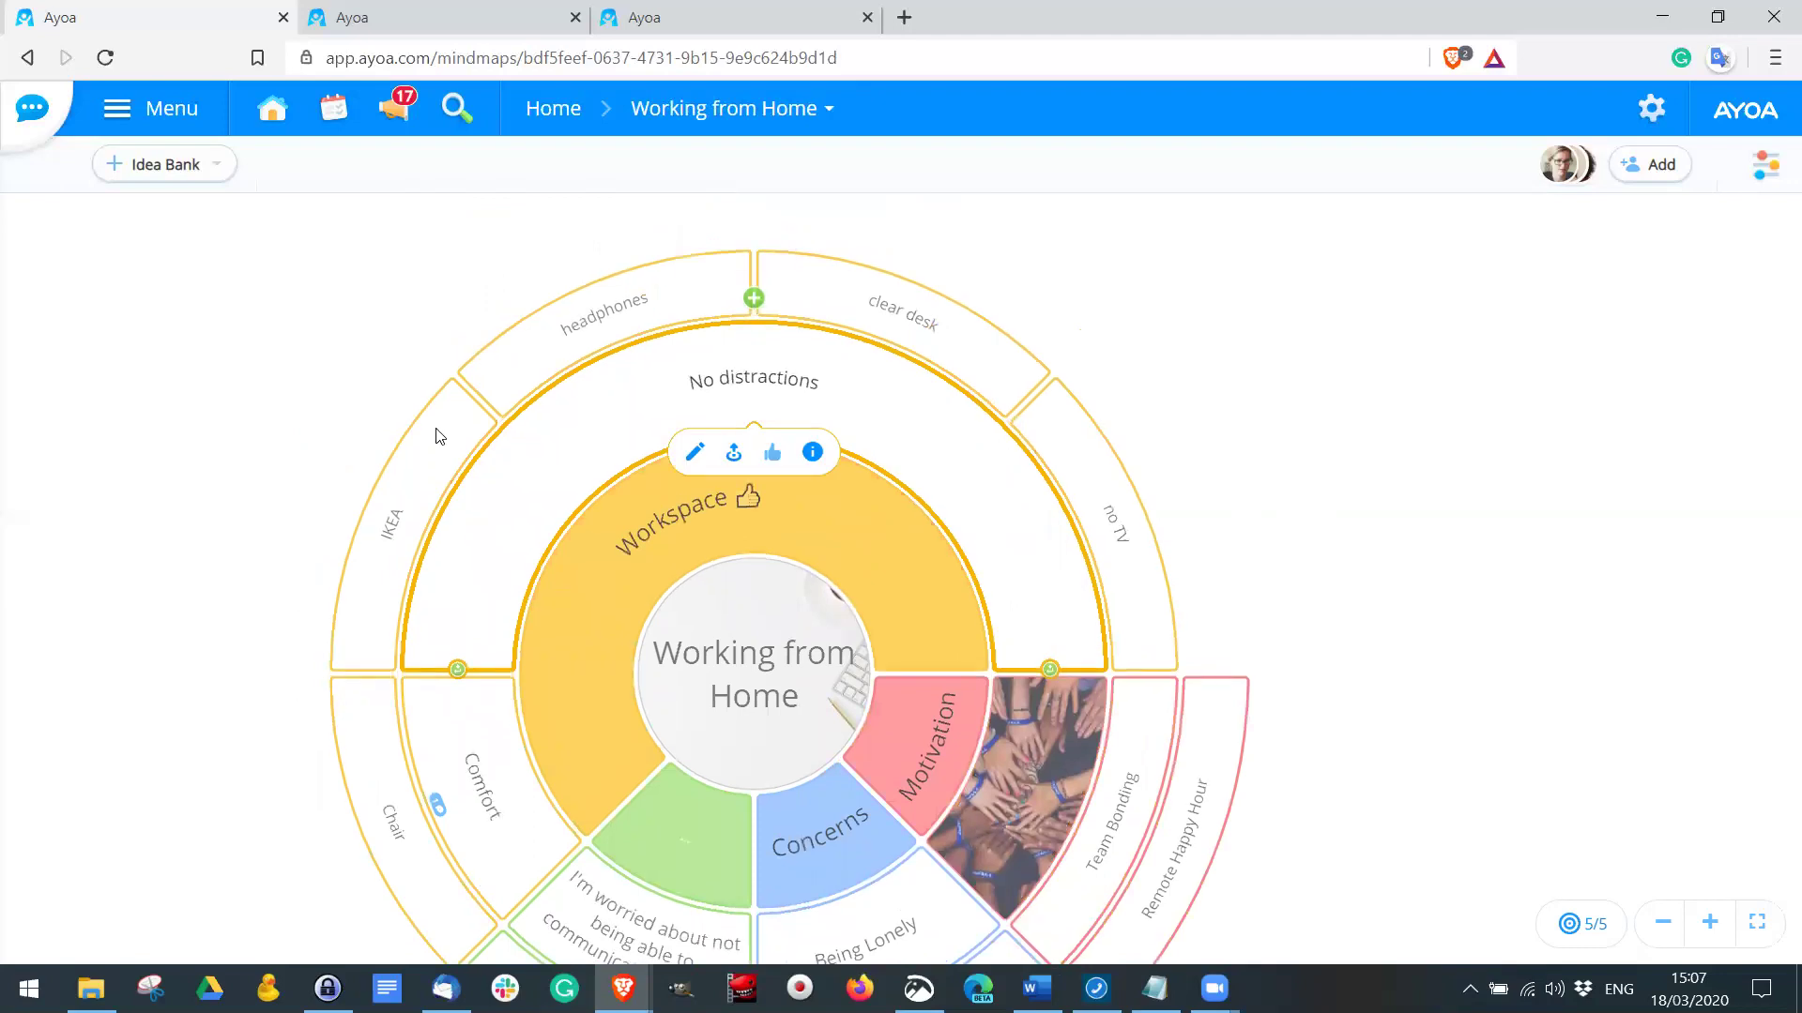
pyautogui.moveTo(986, 432); pyautogui.dragTo(1581, 685)
pyautogui.moveTo(1129, 835); pyautogui.dragTo(875, 580)
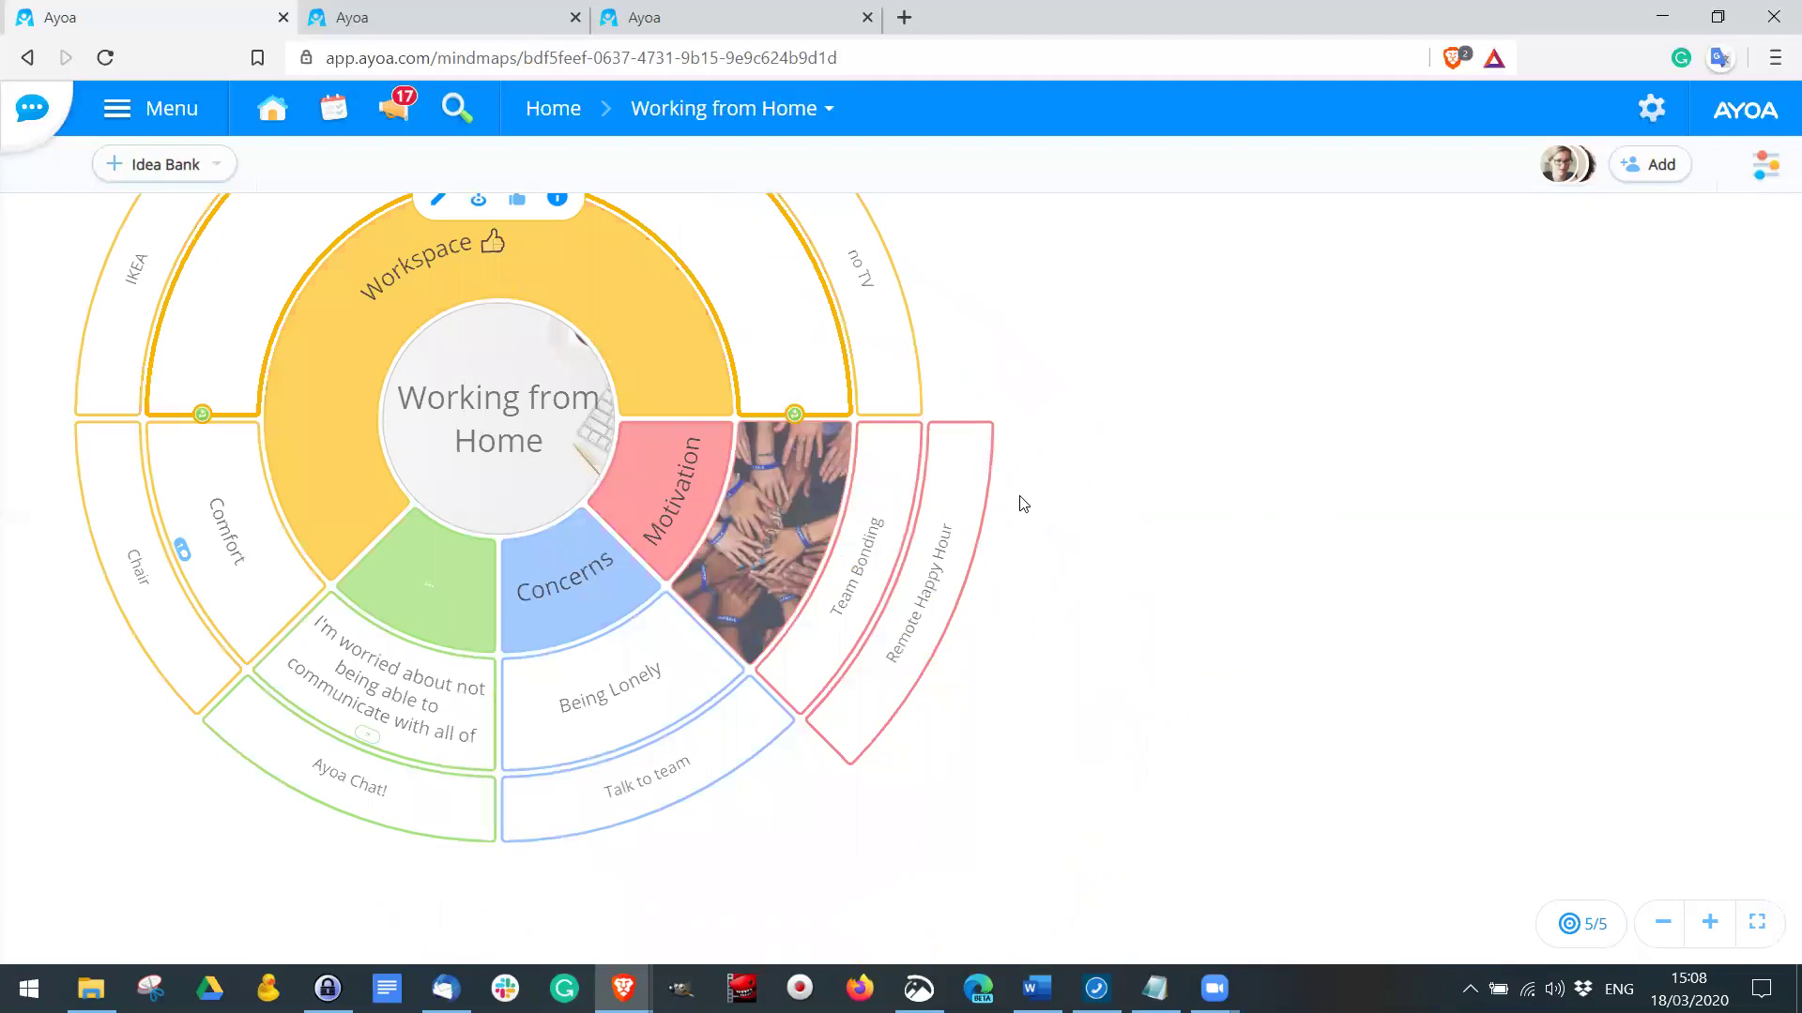
pyautogui.click(855, 565)
pyautogui.moveTo(1013, 404); pyautogui.dragTo(1256, 852)
pyautogui.moveTo(715, 467); pyautogui.dragTo(373, 692)
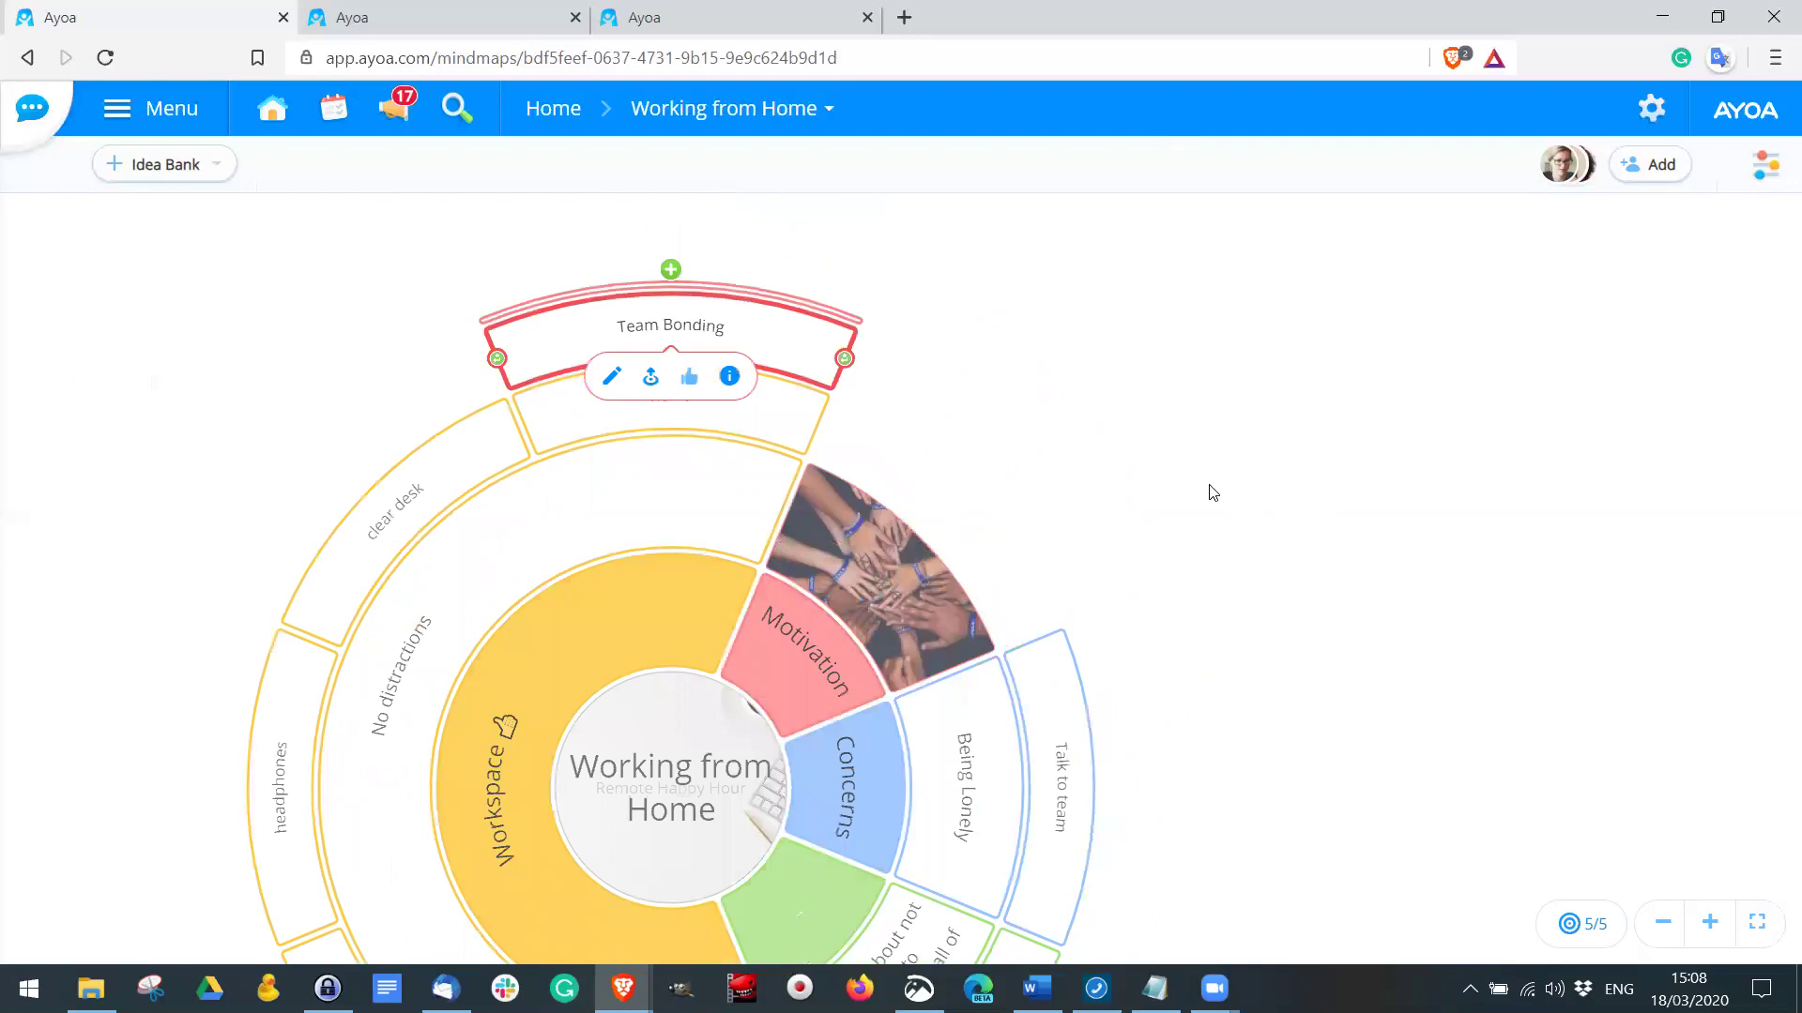
pyautogui.scroll(-1, 672, 578)
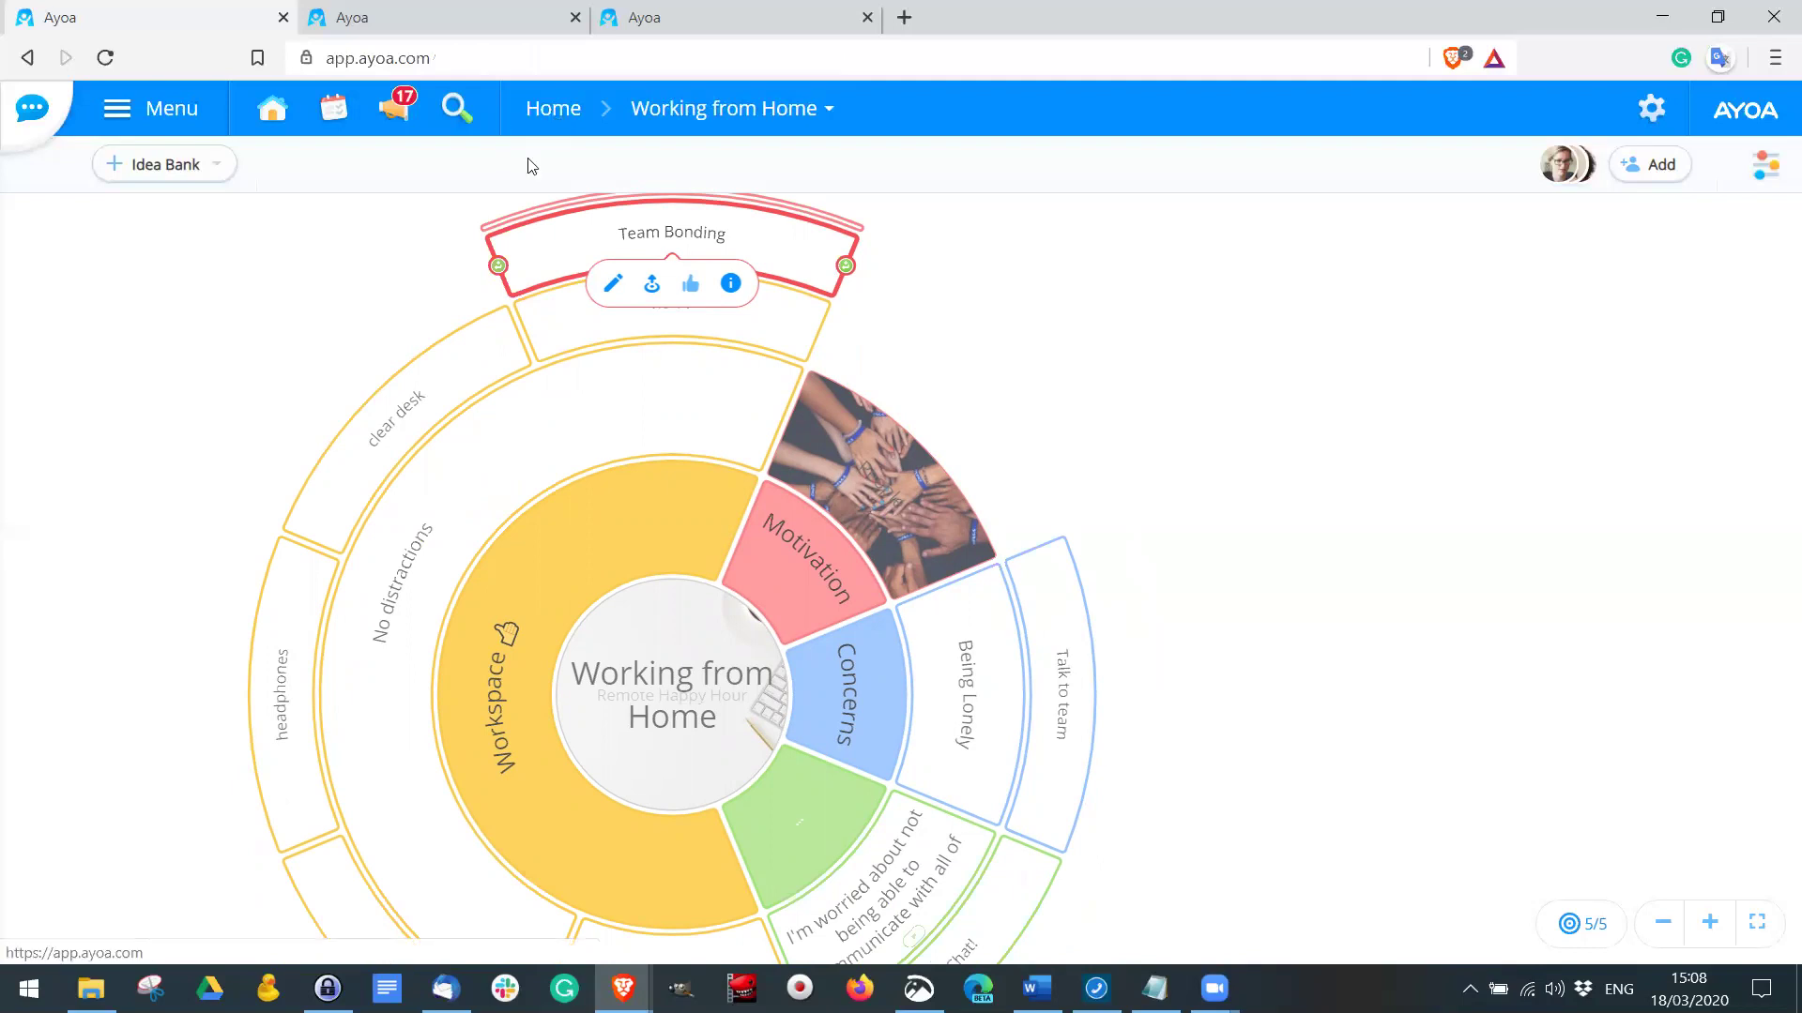
# Step: Return to the home page, browse the mind maps and show the options for importing a mind map
pyautogui.click(553, 108)
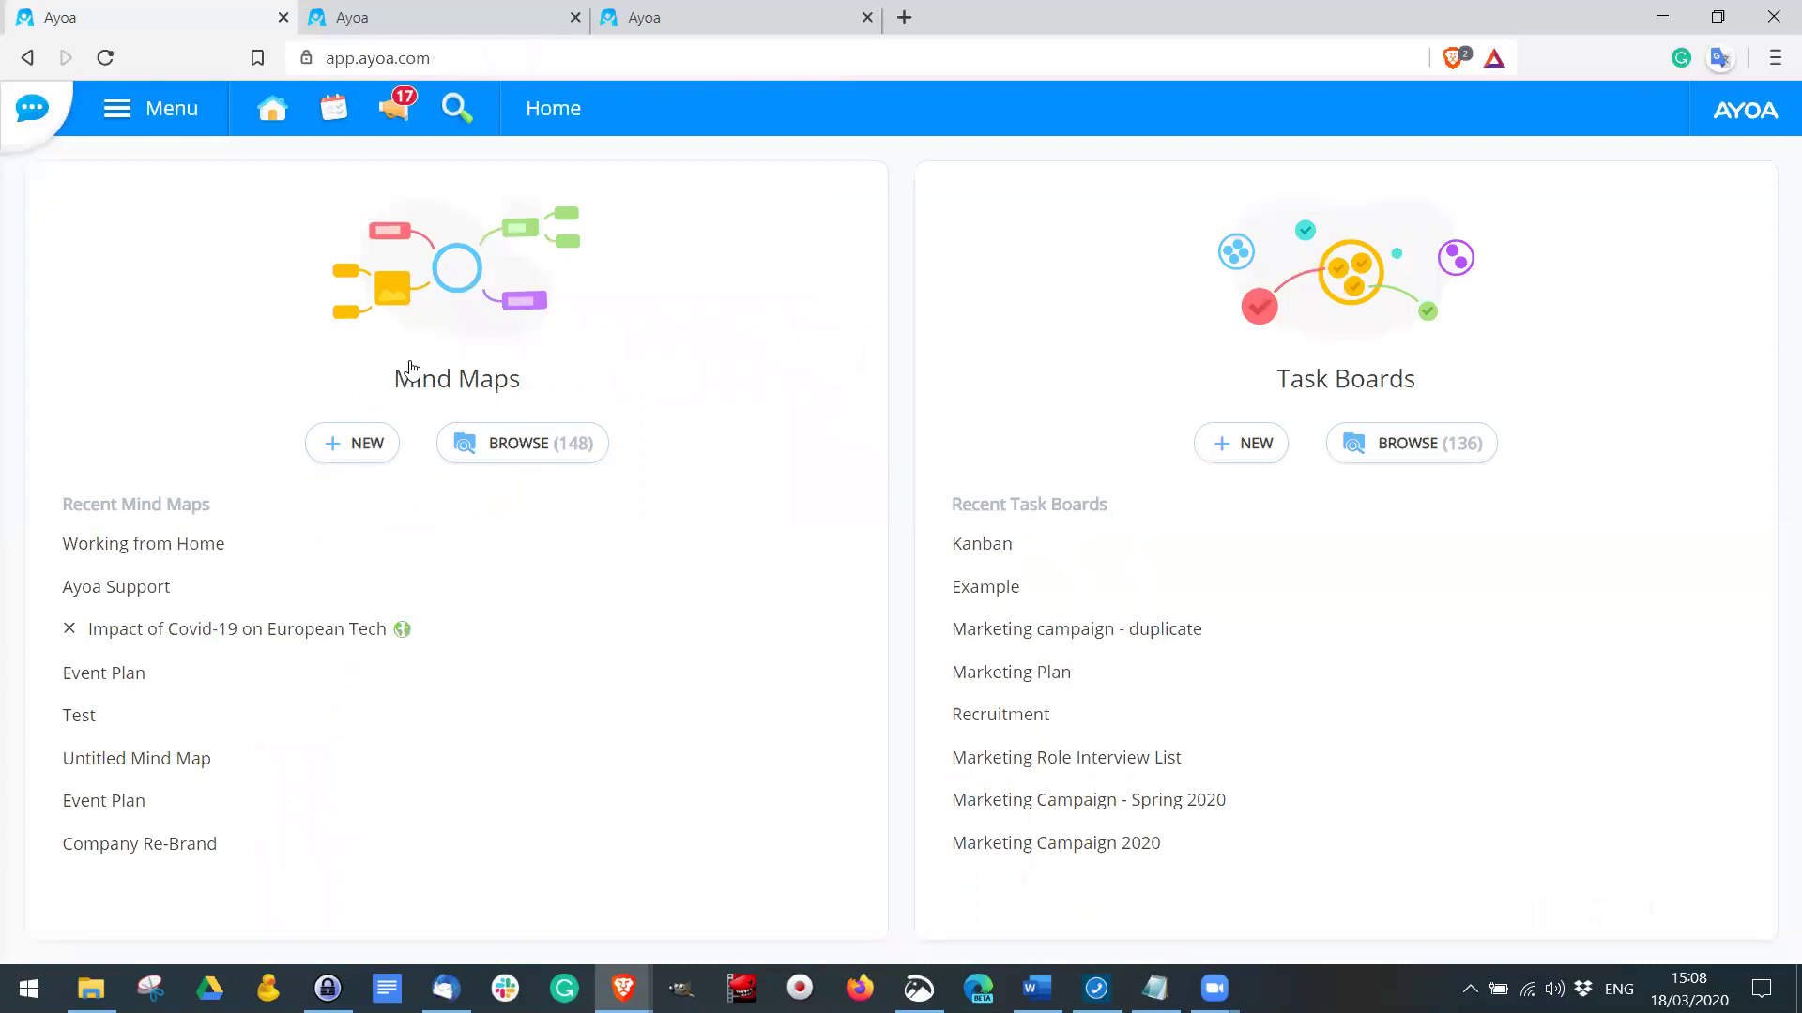
pyautogui.click(420, 236)
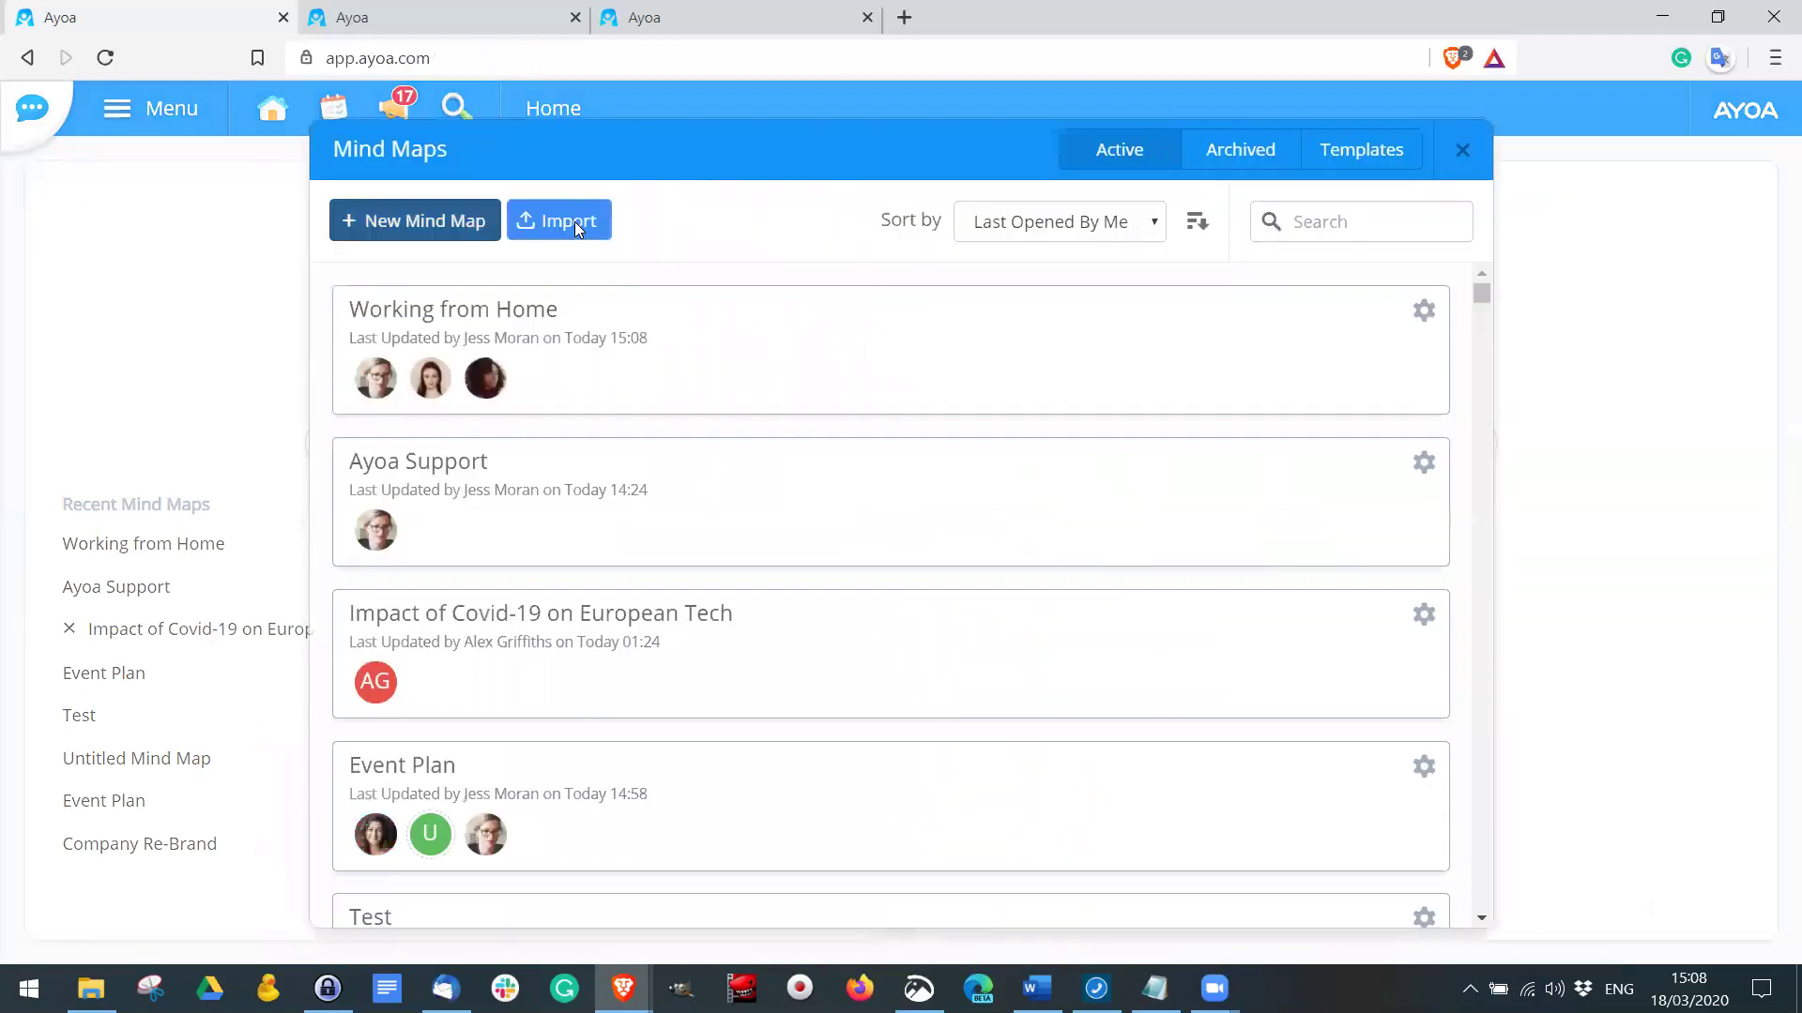
pyautogui.click(575, 222)
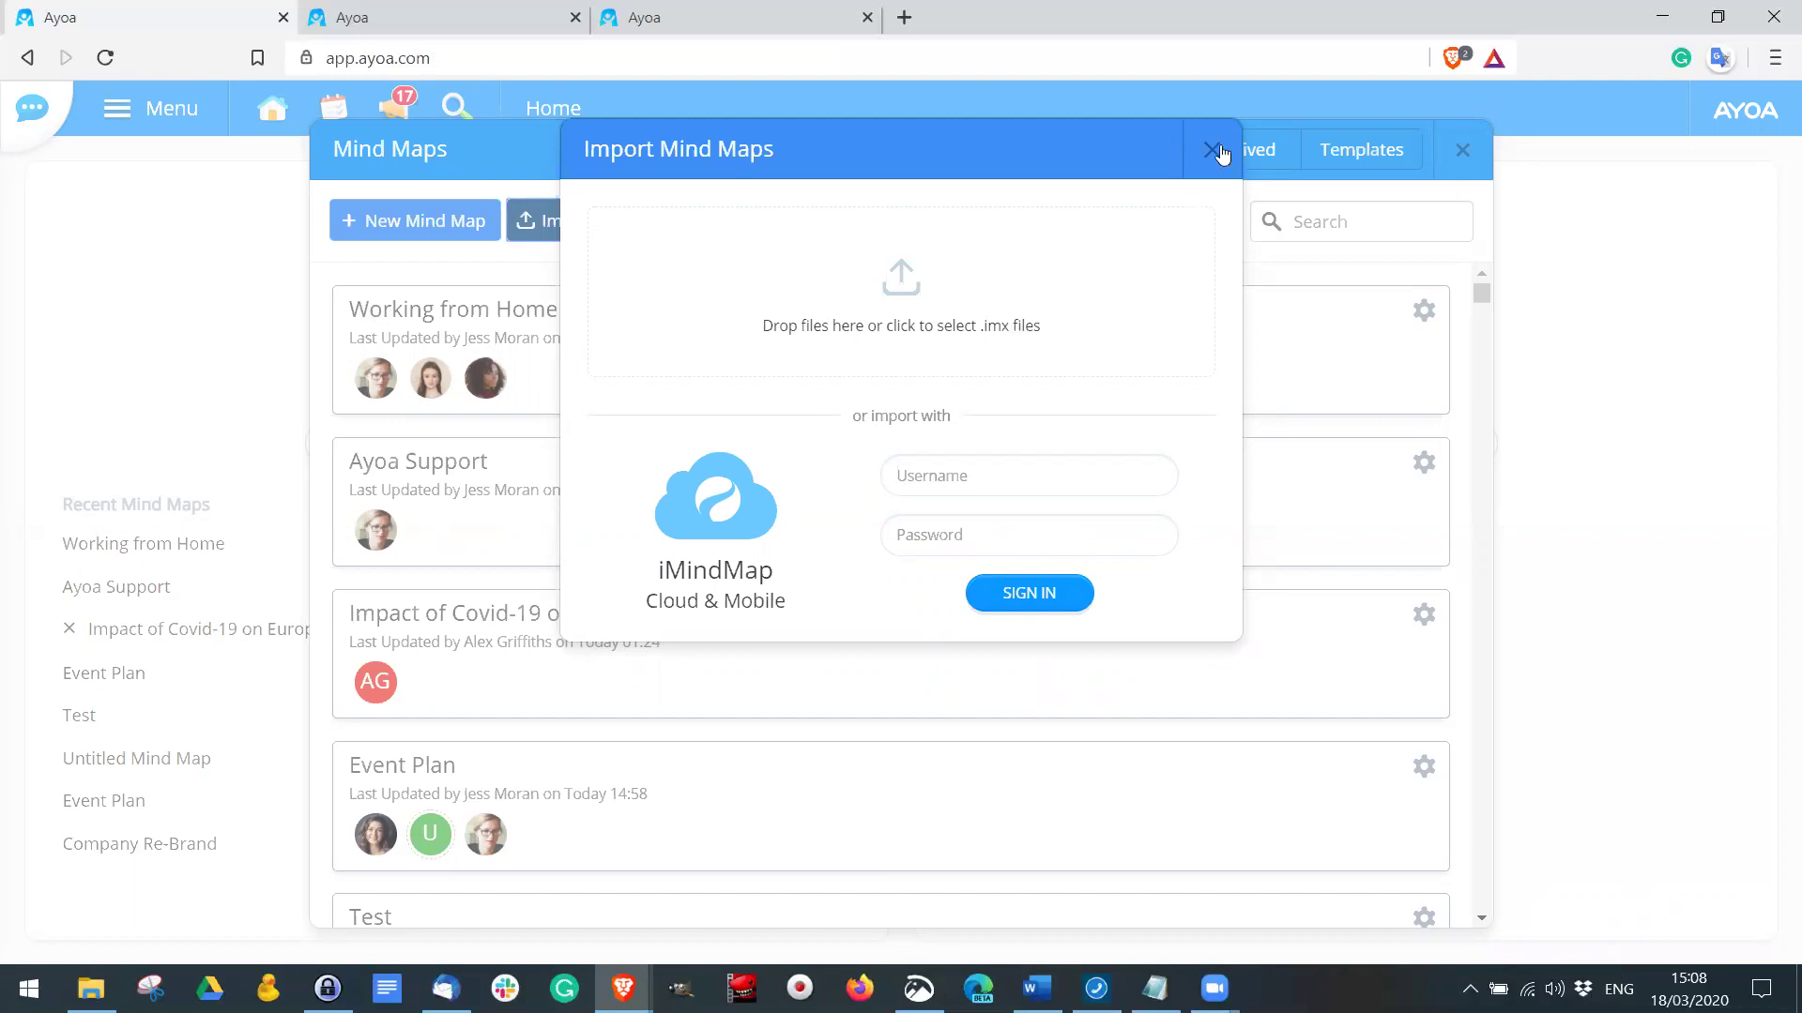
# Step: Close the mind map list and open the recent Working from Home mind map from the home page
pyautogui.click(1487, 160)
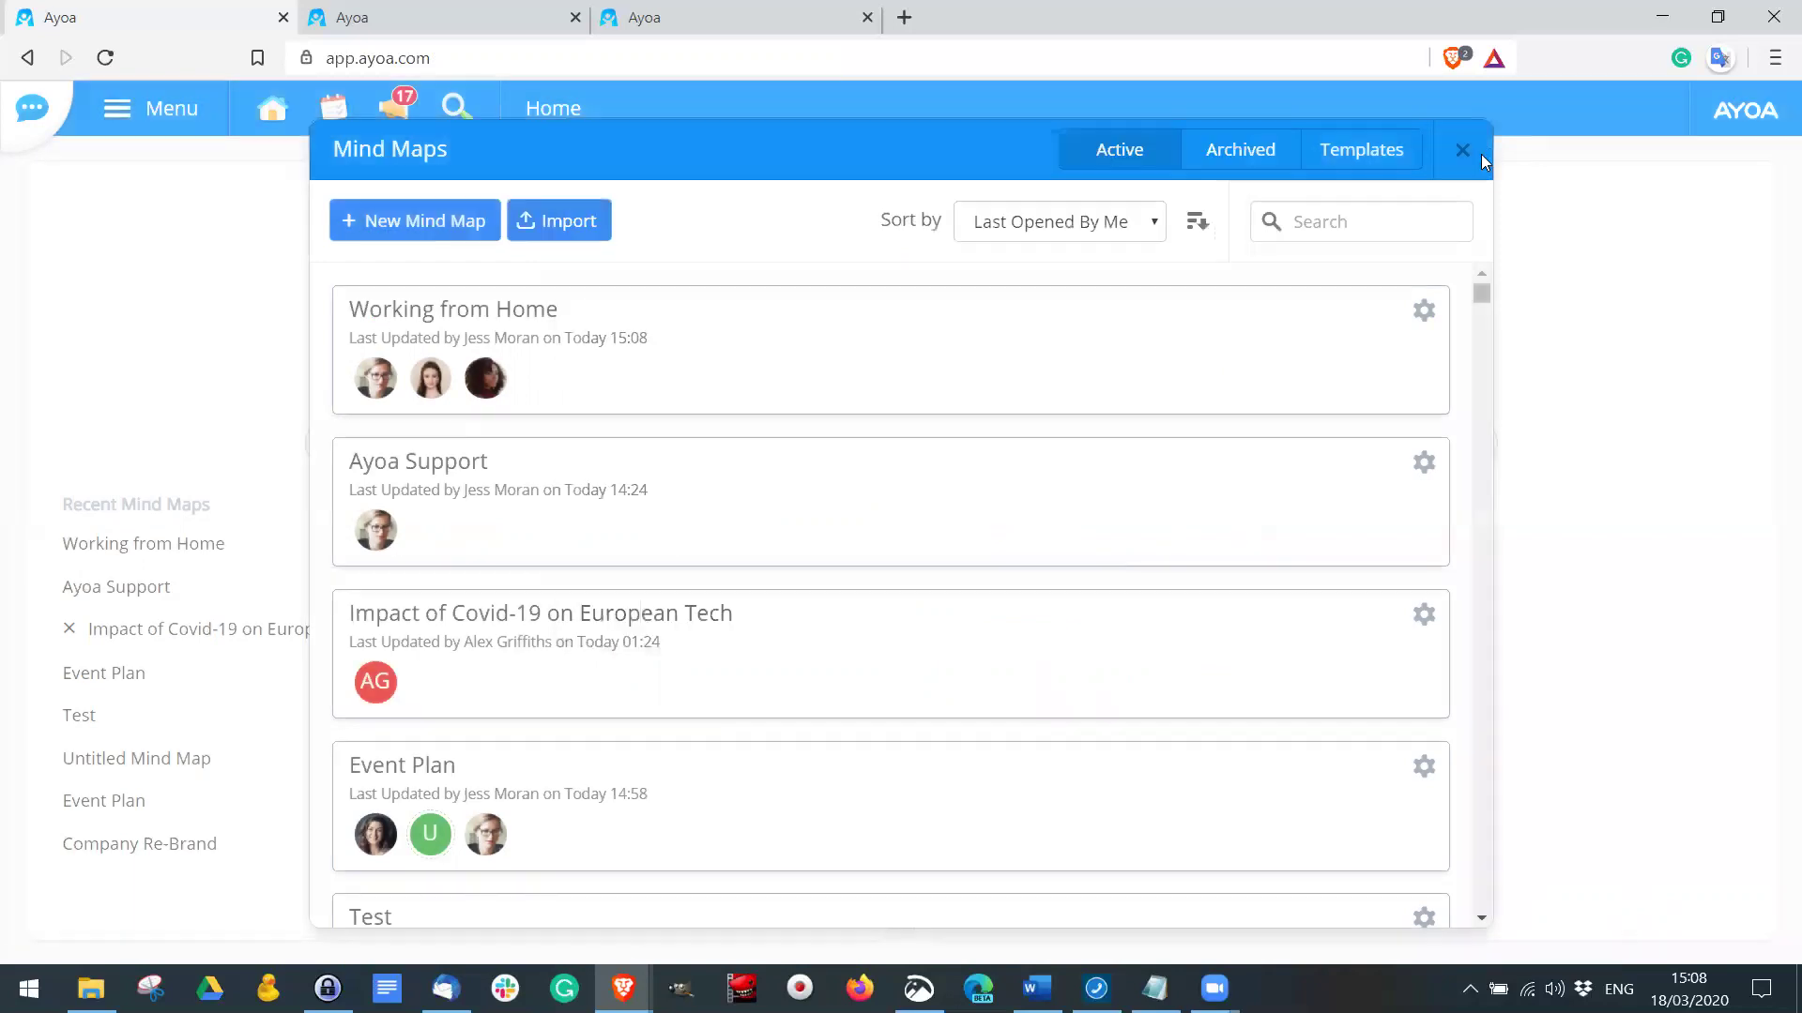
pyautogui.click(1480, 153)
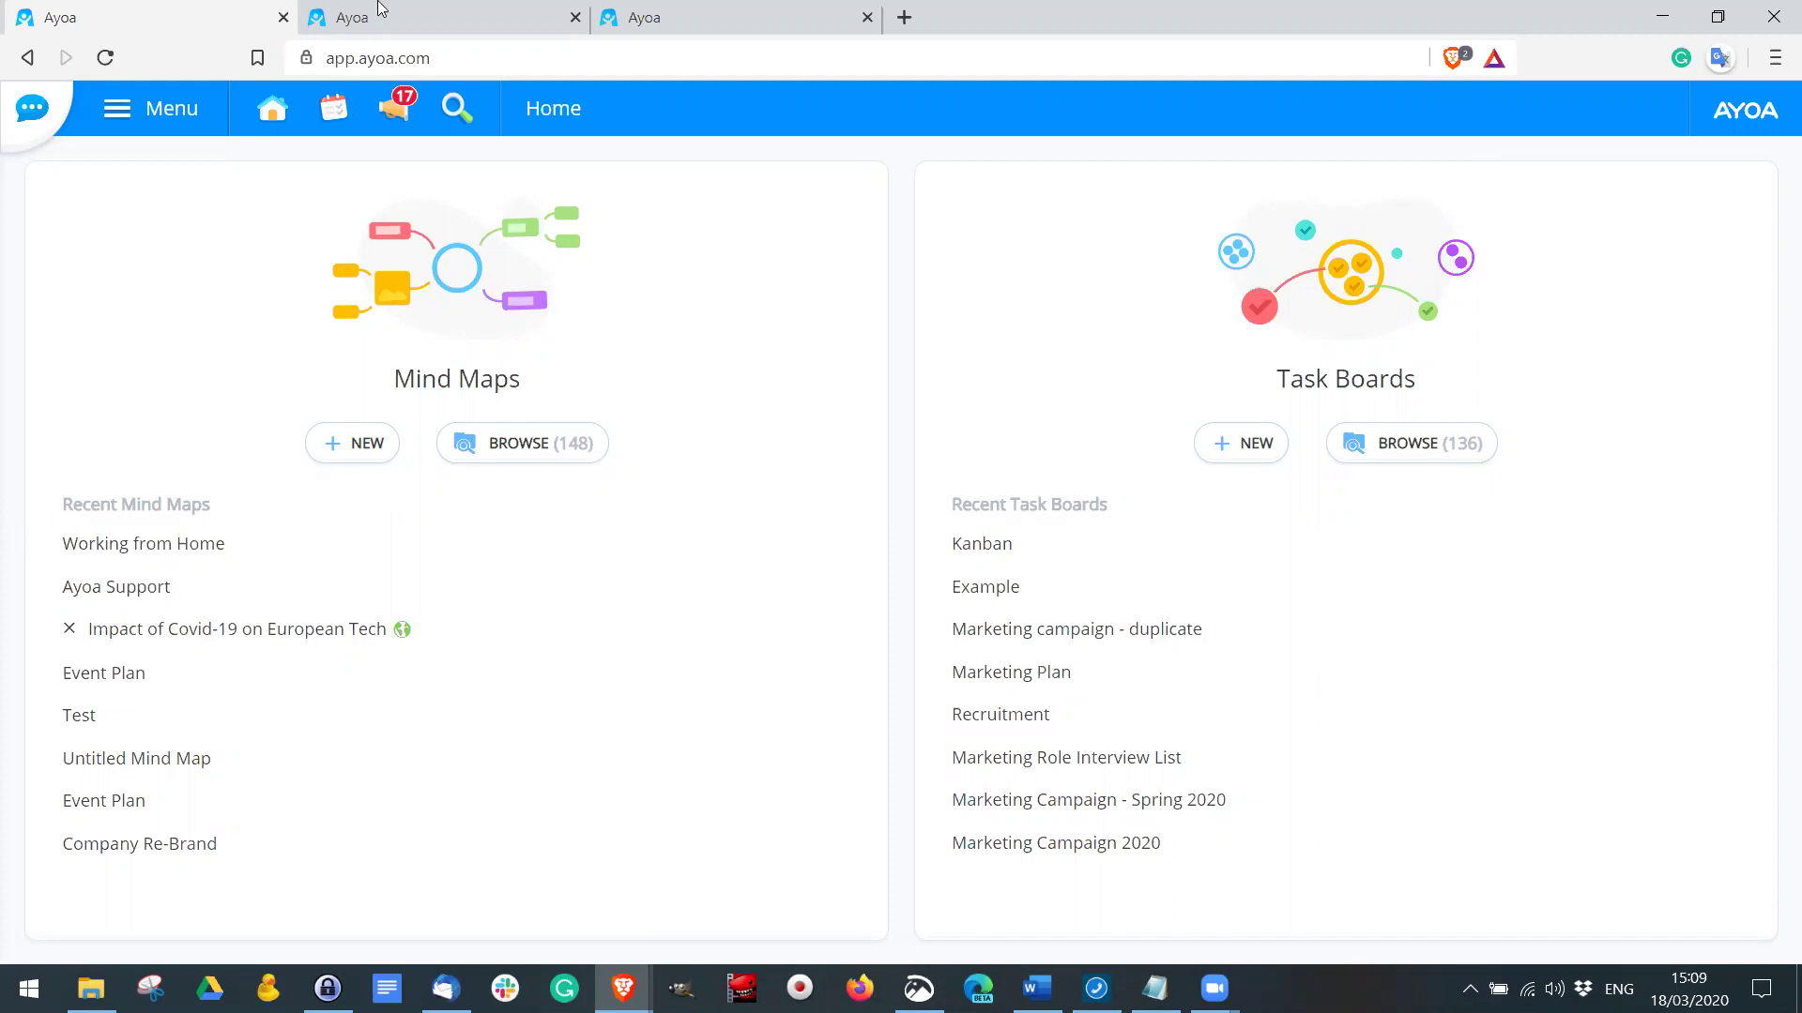
pyautogui.click(406, 30)
pyautogui.click(94, 12)
pyautogui.click(200, 545)
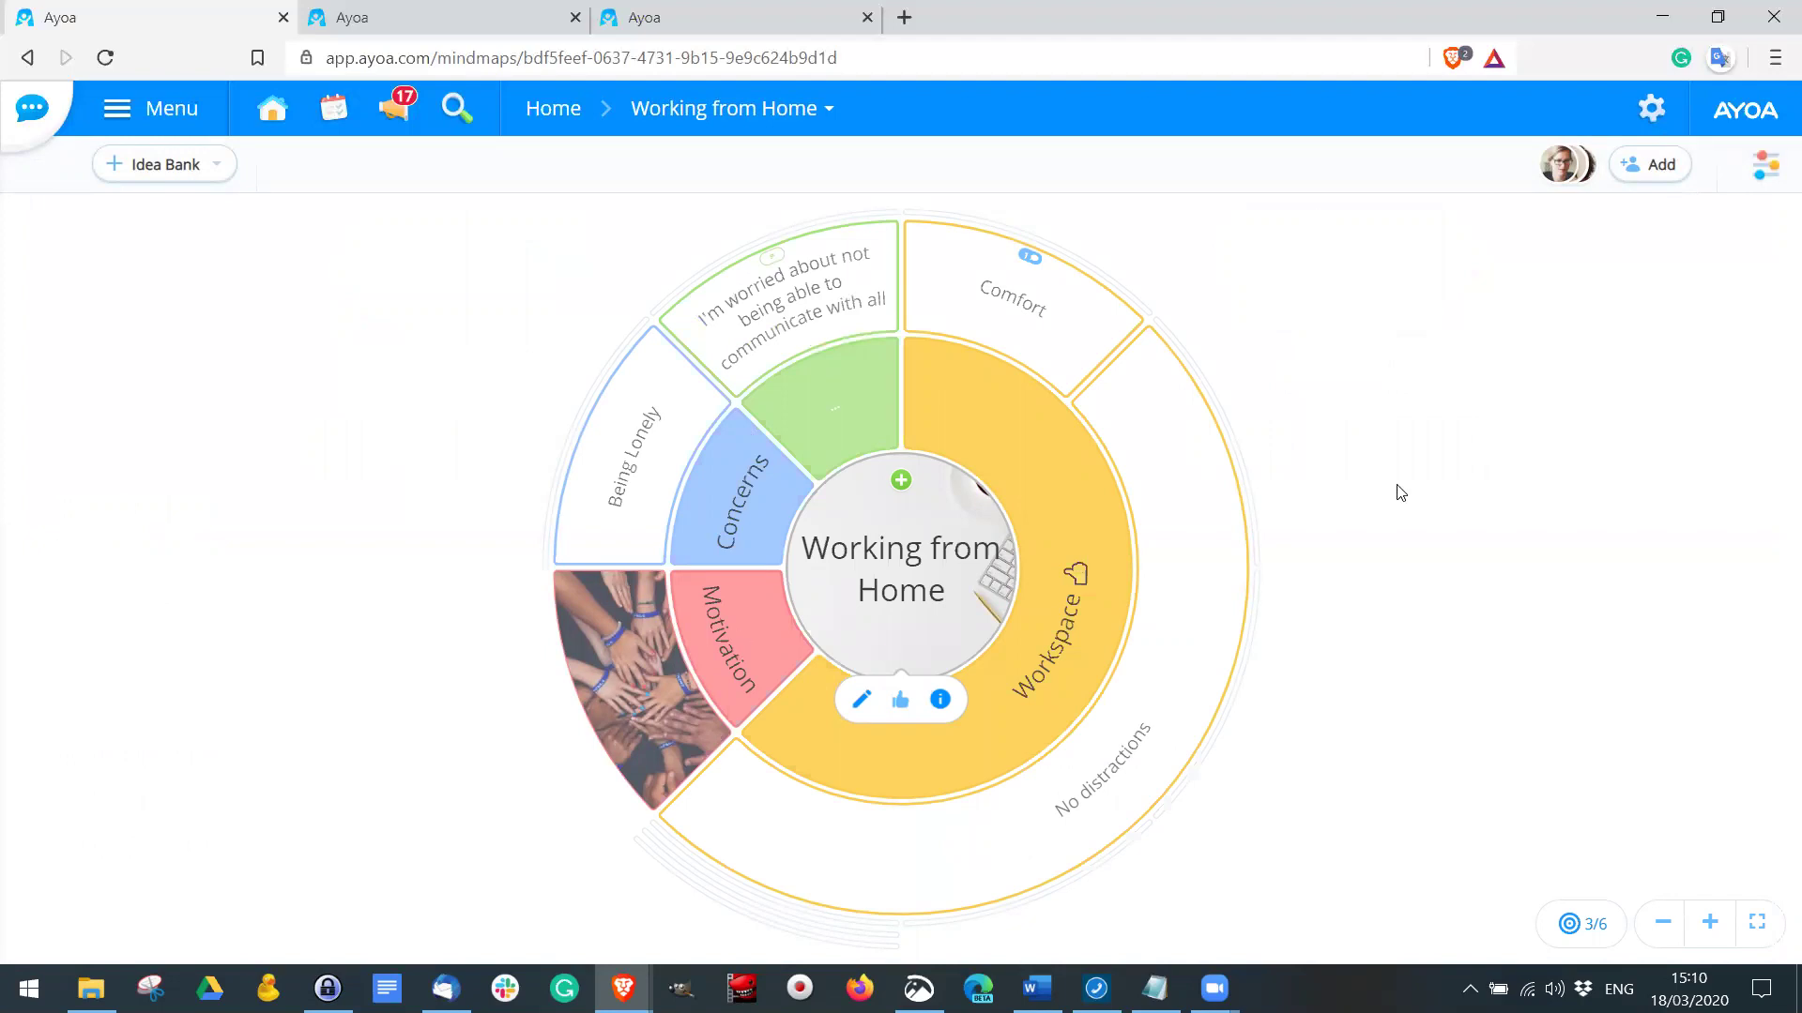
# Step: View the Working from Home radial map in full screen, and return to the normal browser window
pyautogui.press('F11')
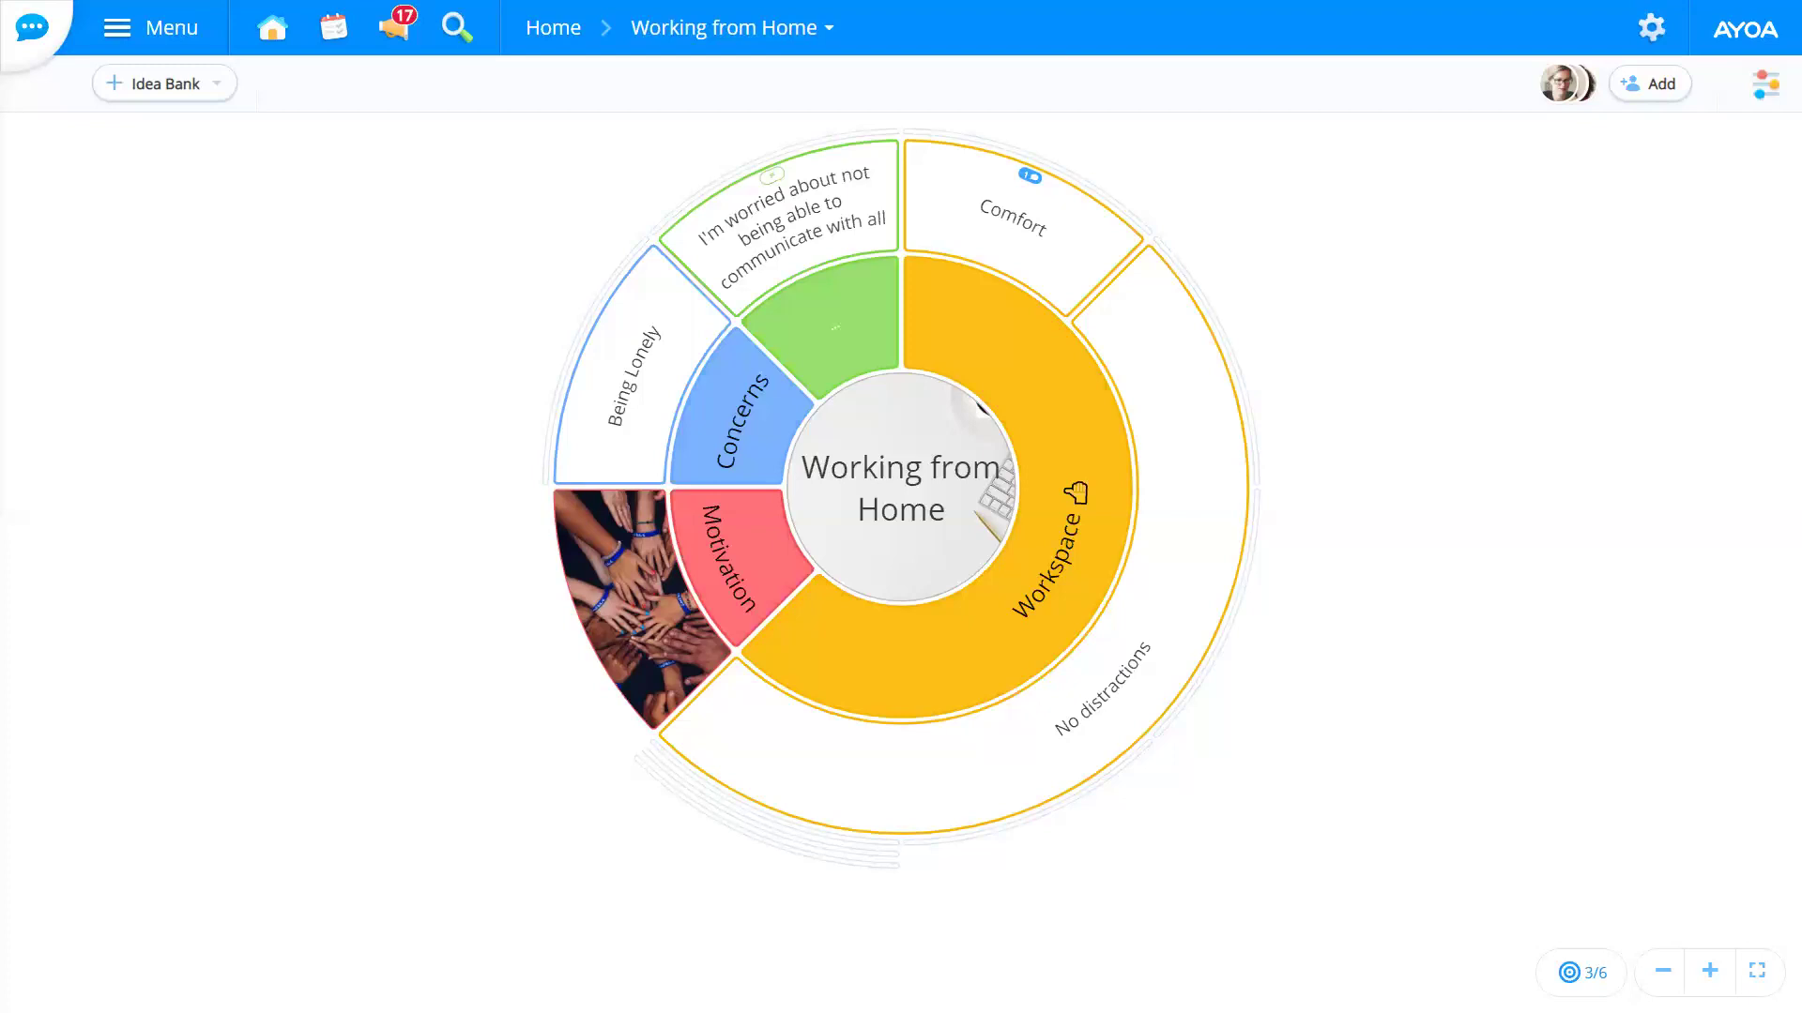
pyautogui.moveTo(901, 117)
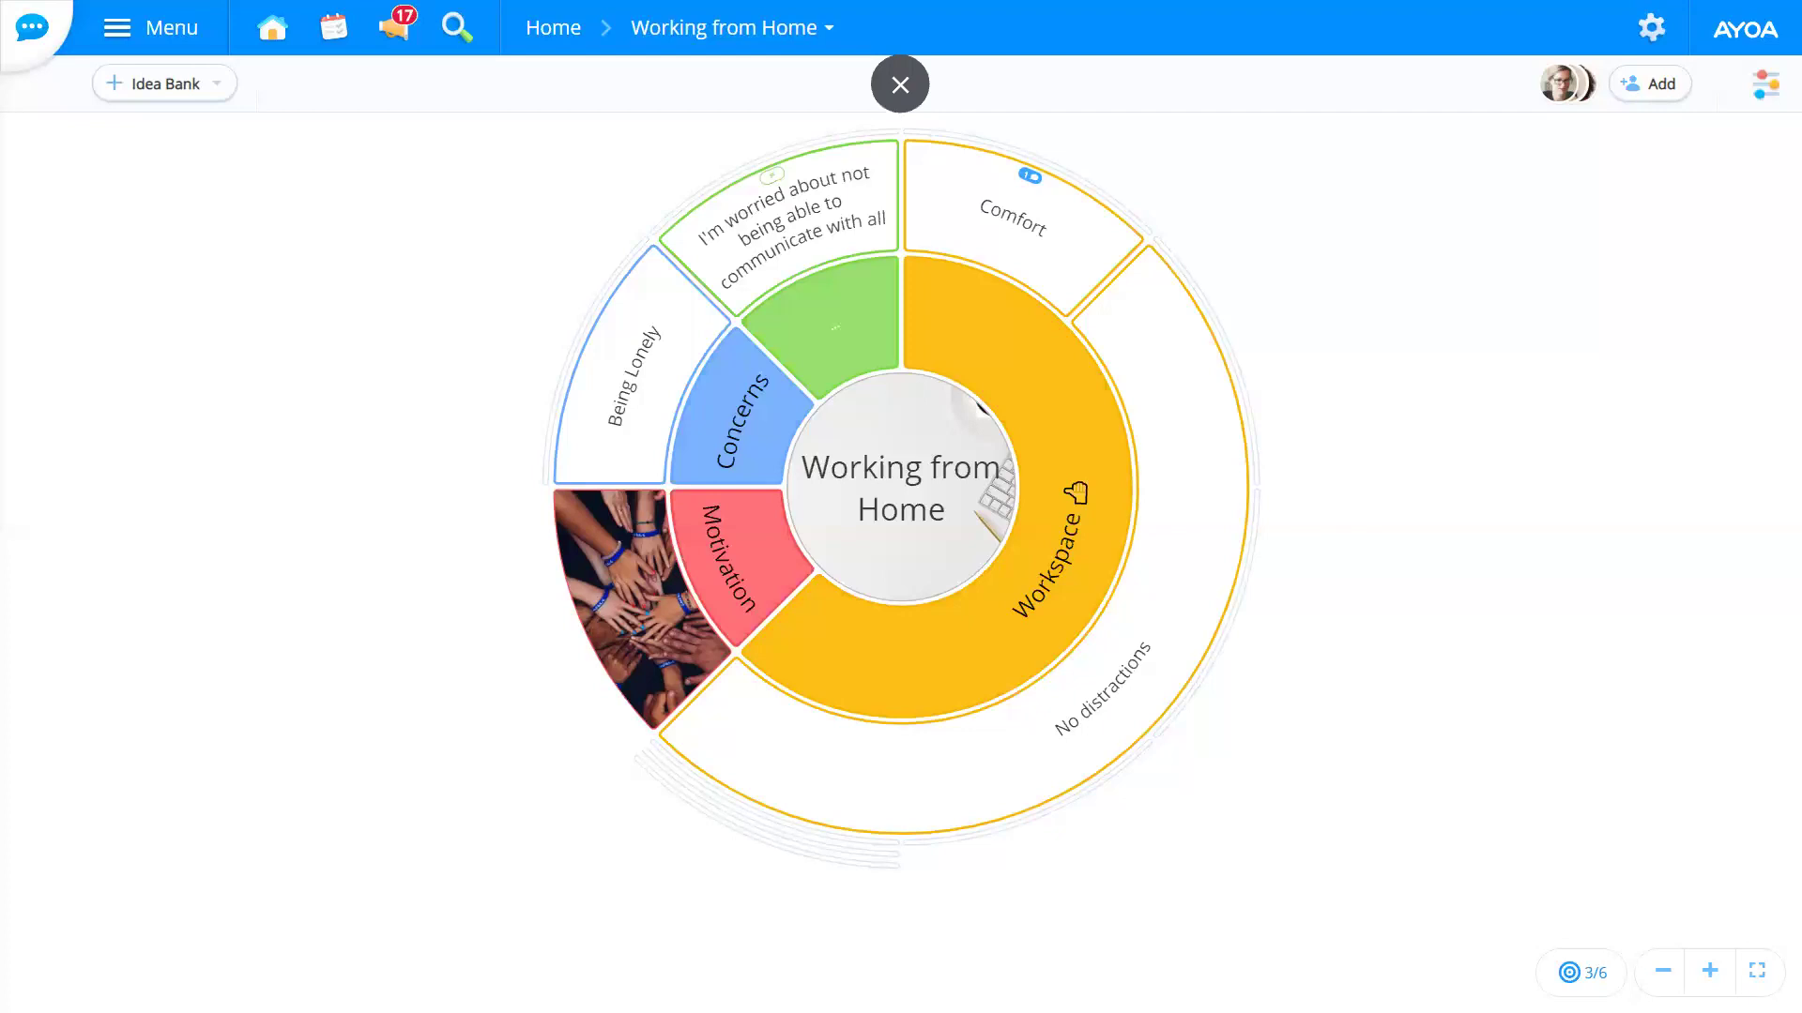
pyautogui.click(900, 84)
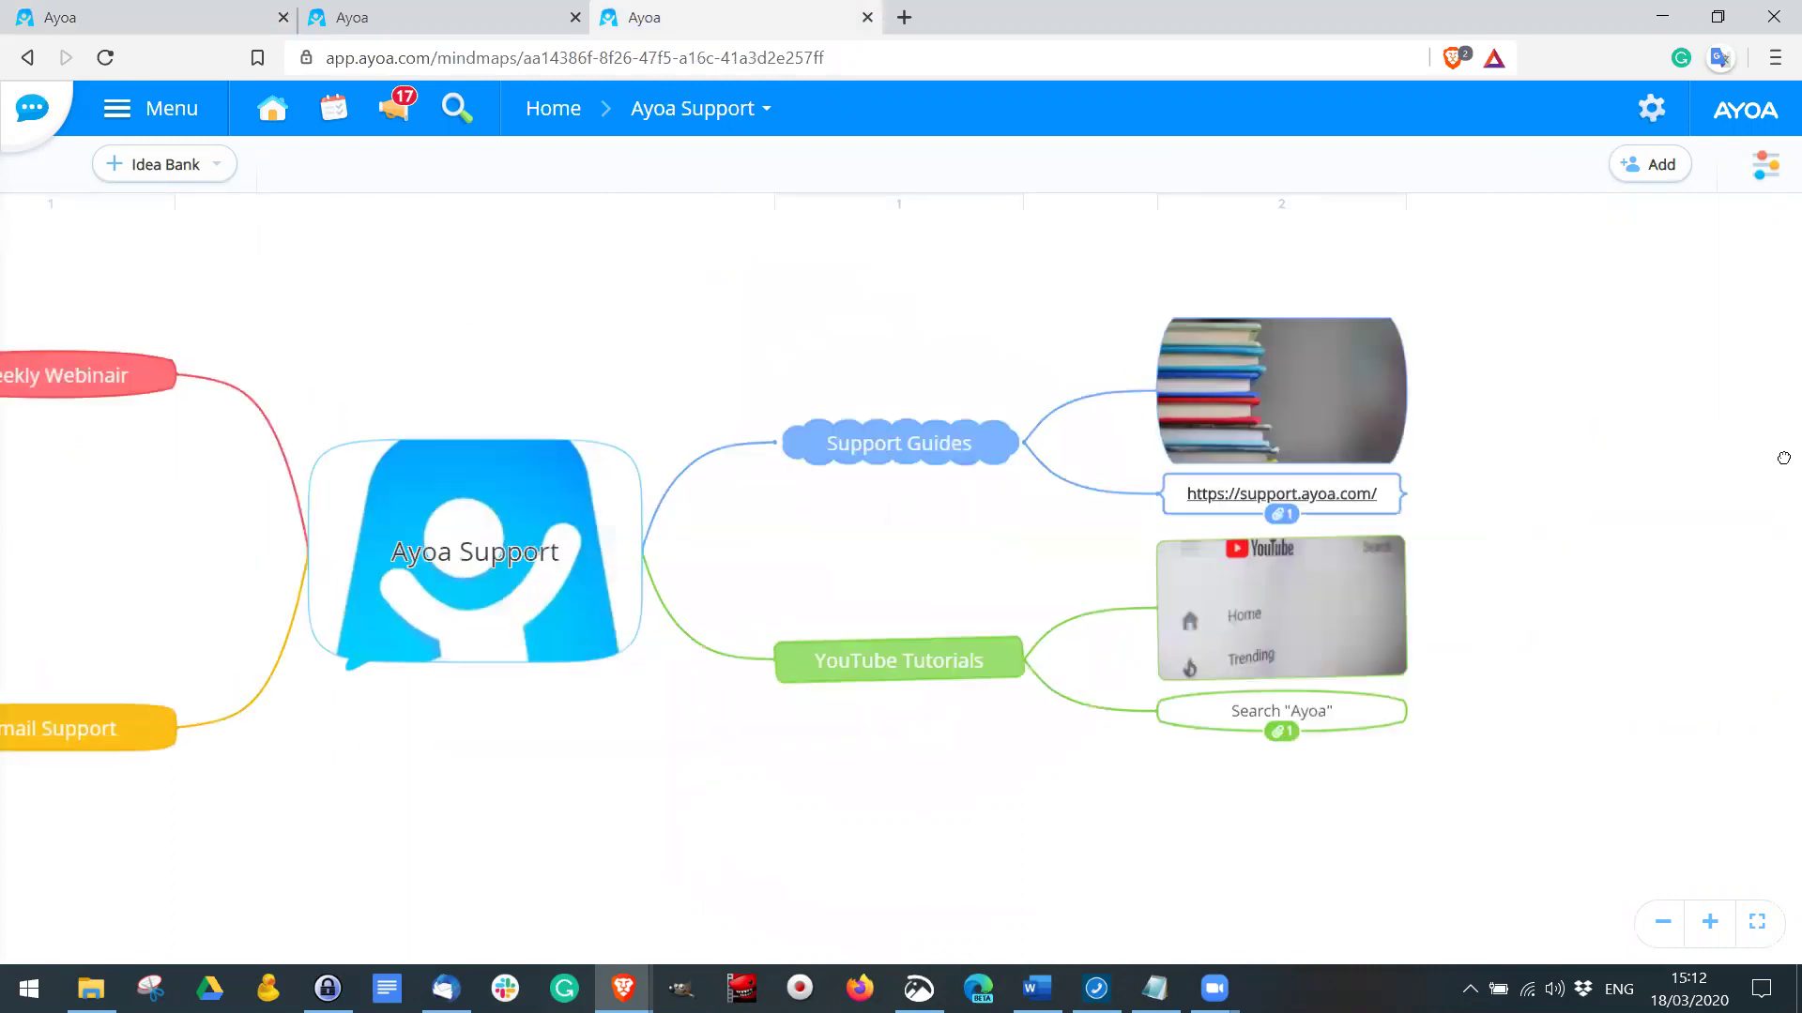
# Step: Examine the support contact under Email Support and the website link under Support Guides in the Ayoa Support map
pyautogui.scroll(1, 716, 784)
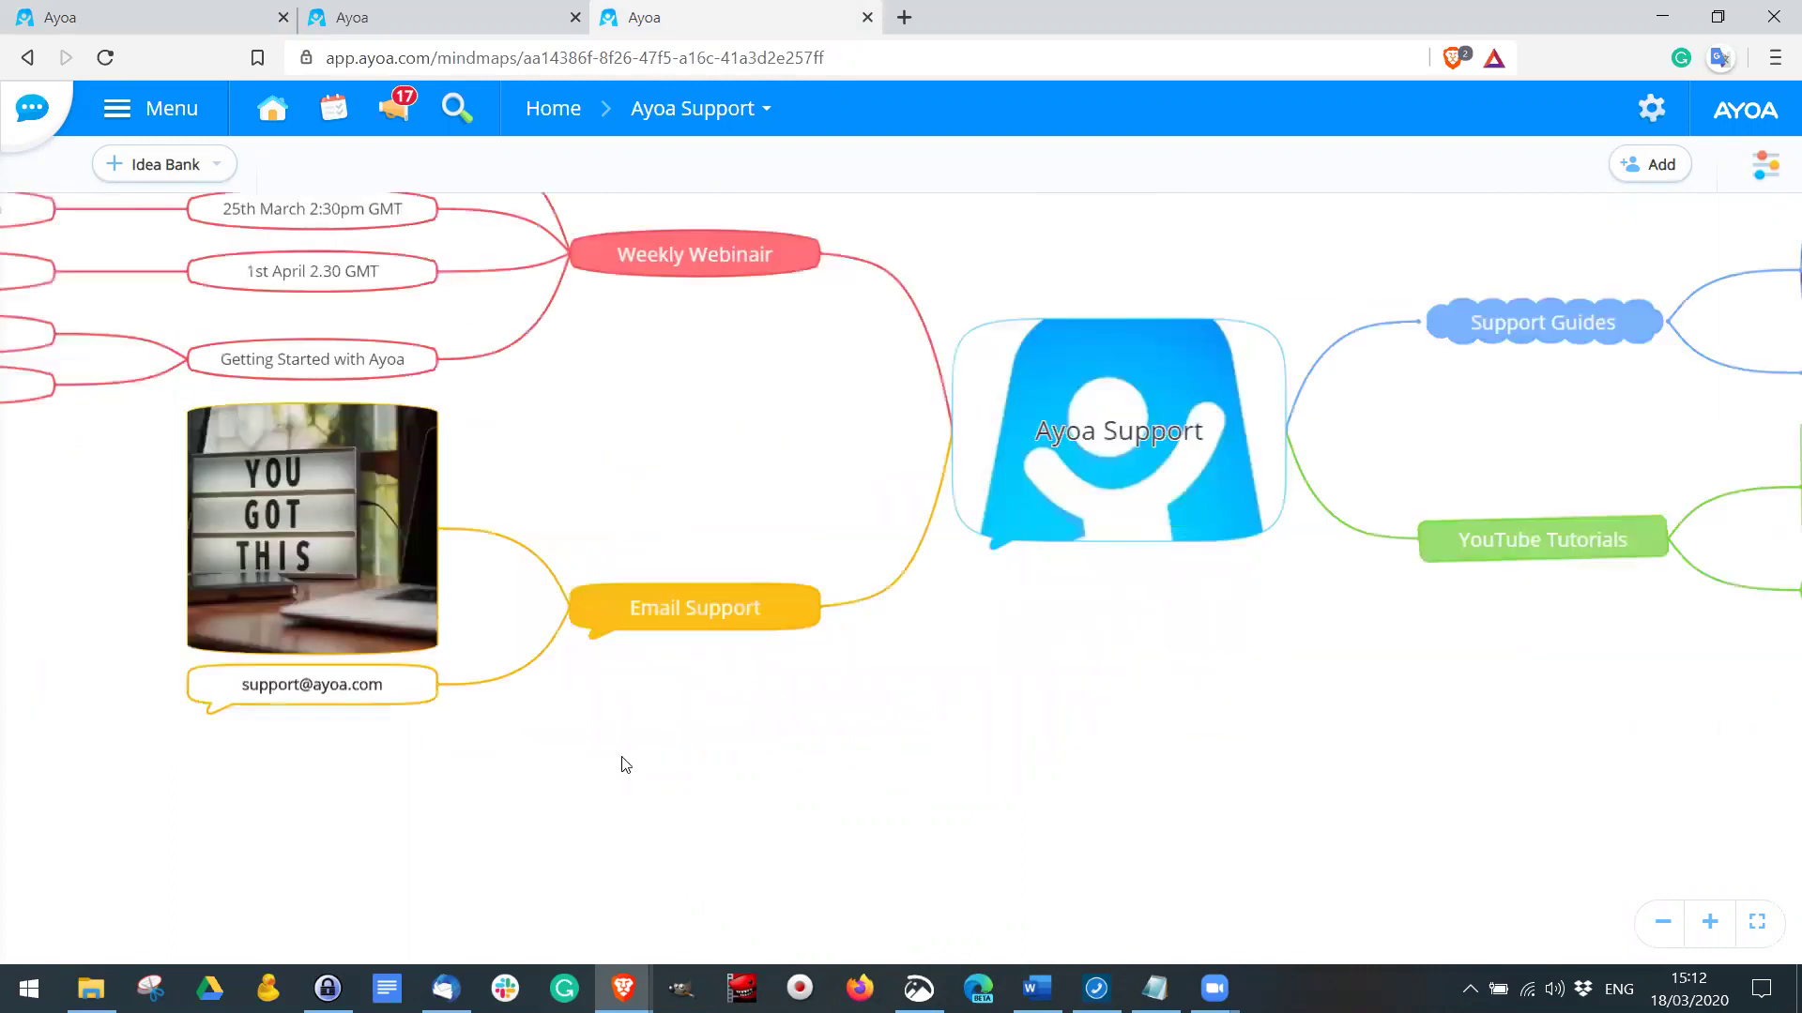
pyautogui.click(246, 690)
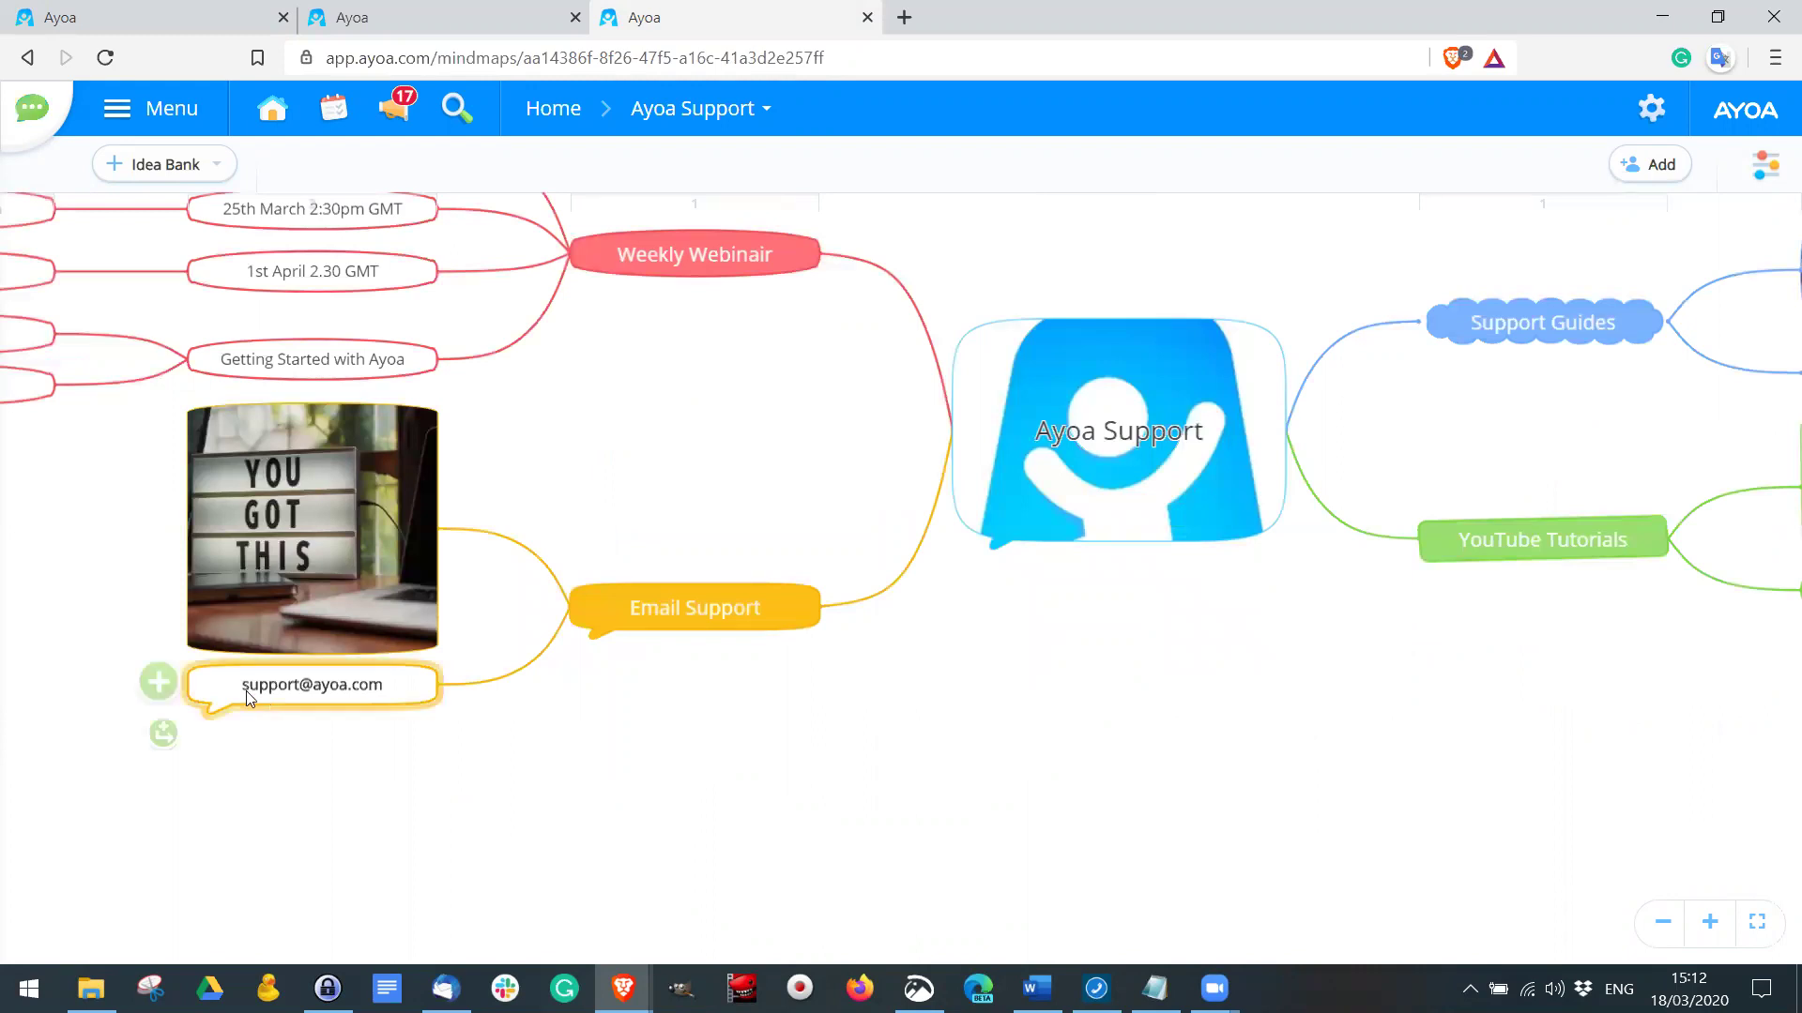
pyautogui.click(1323, 685)
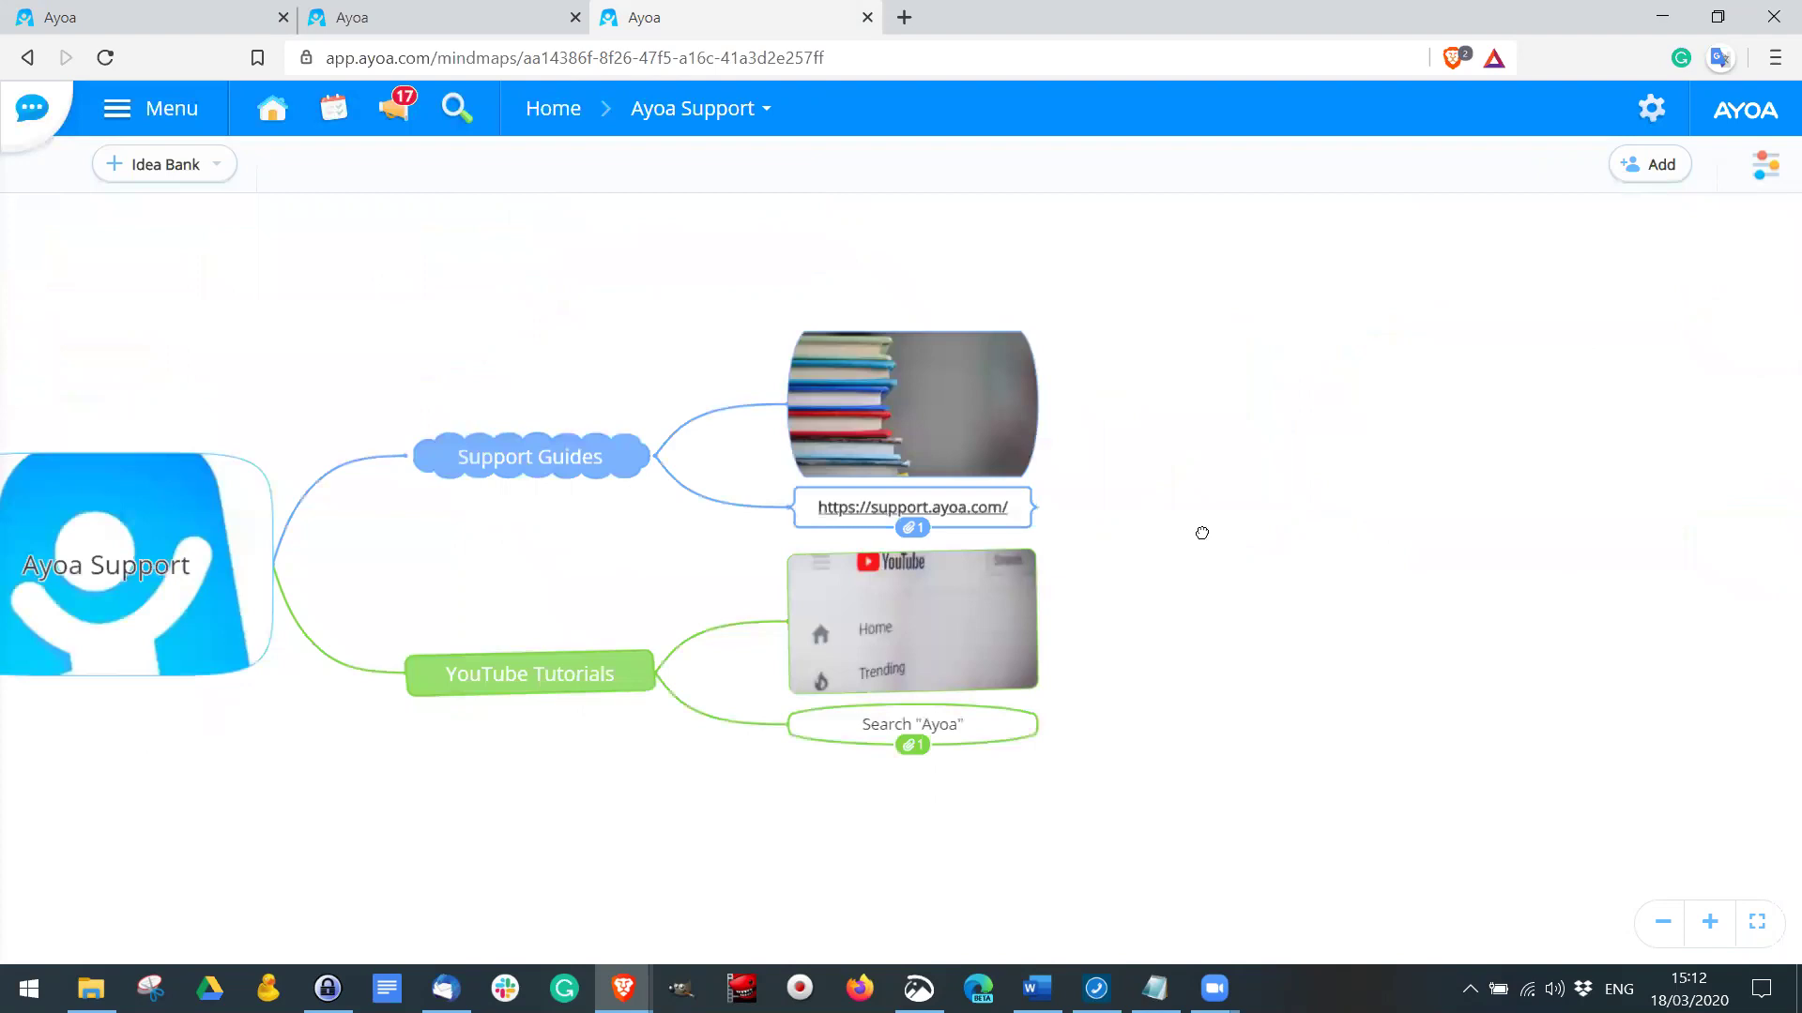
pyautogui.scroll(2, 1202, 533)
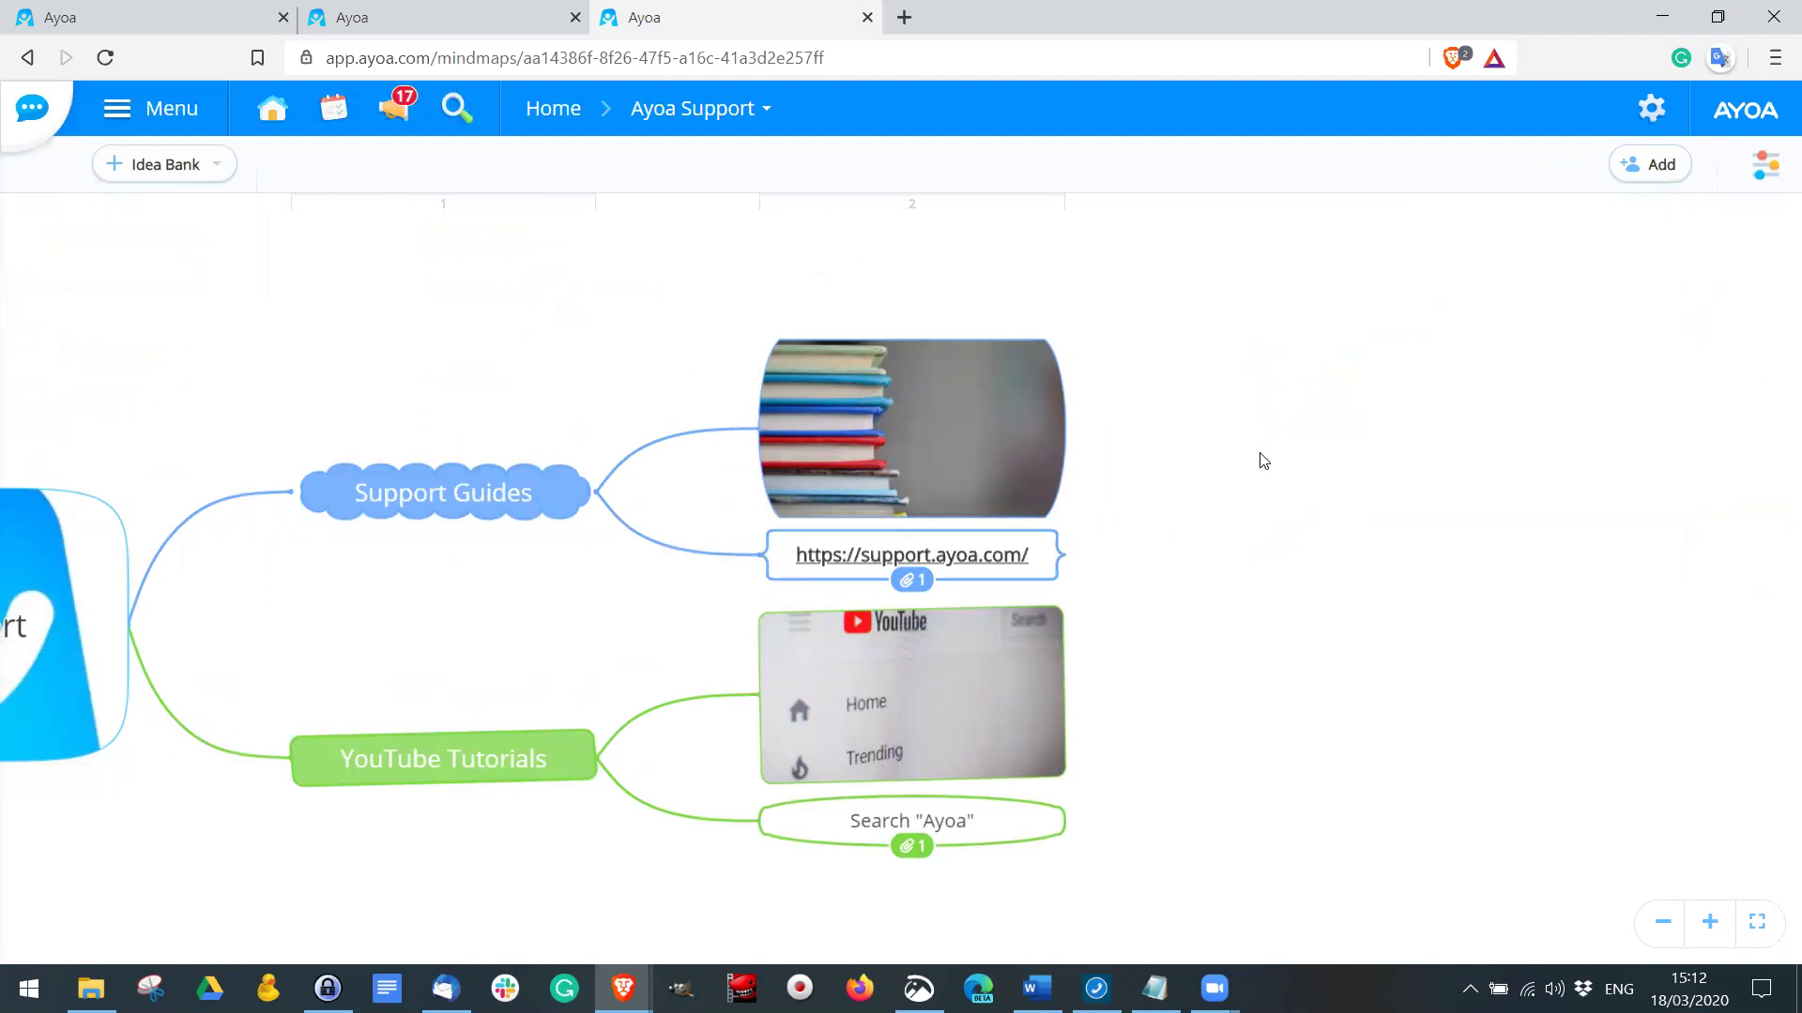
pyautogui.click(788, 562)
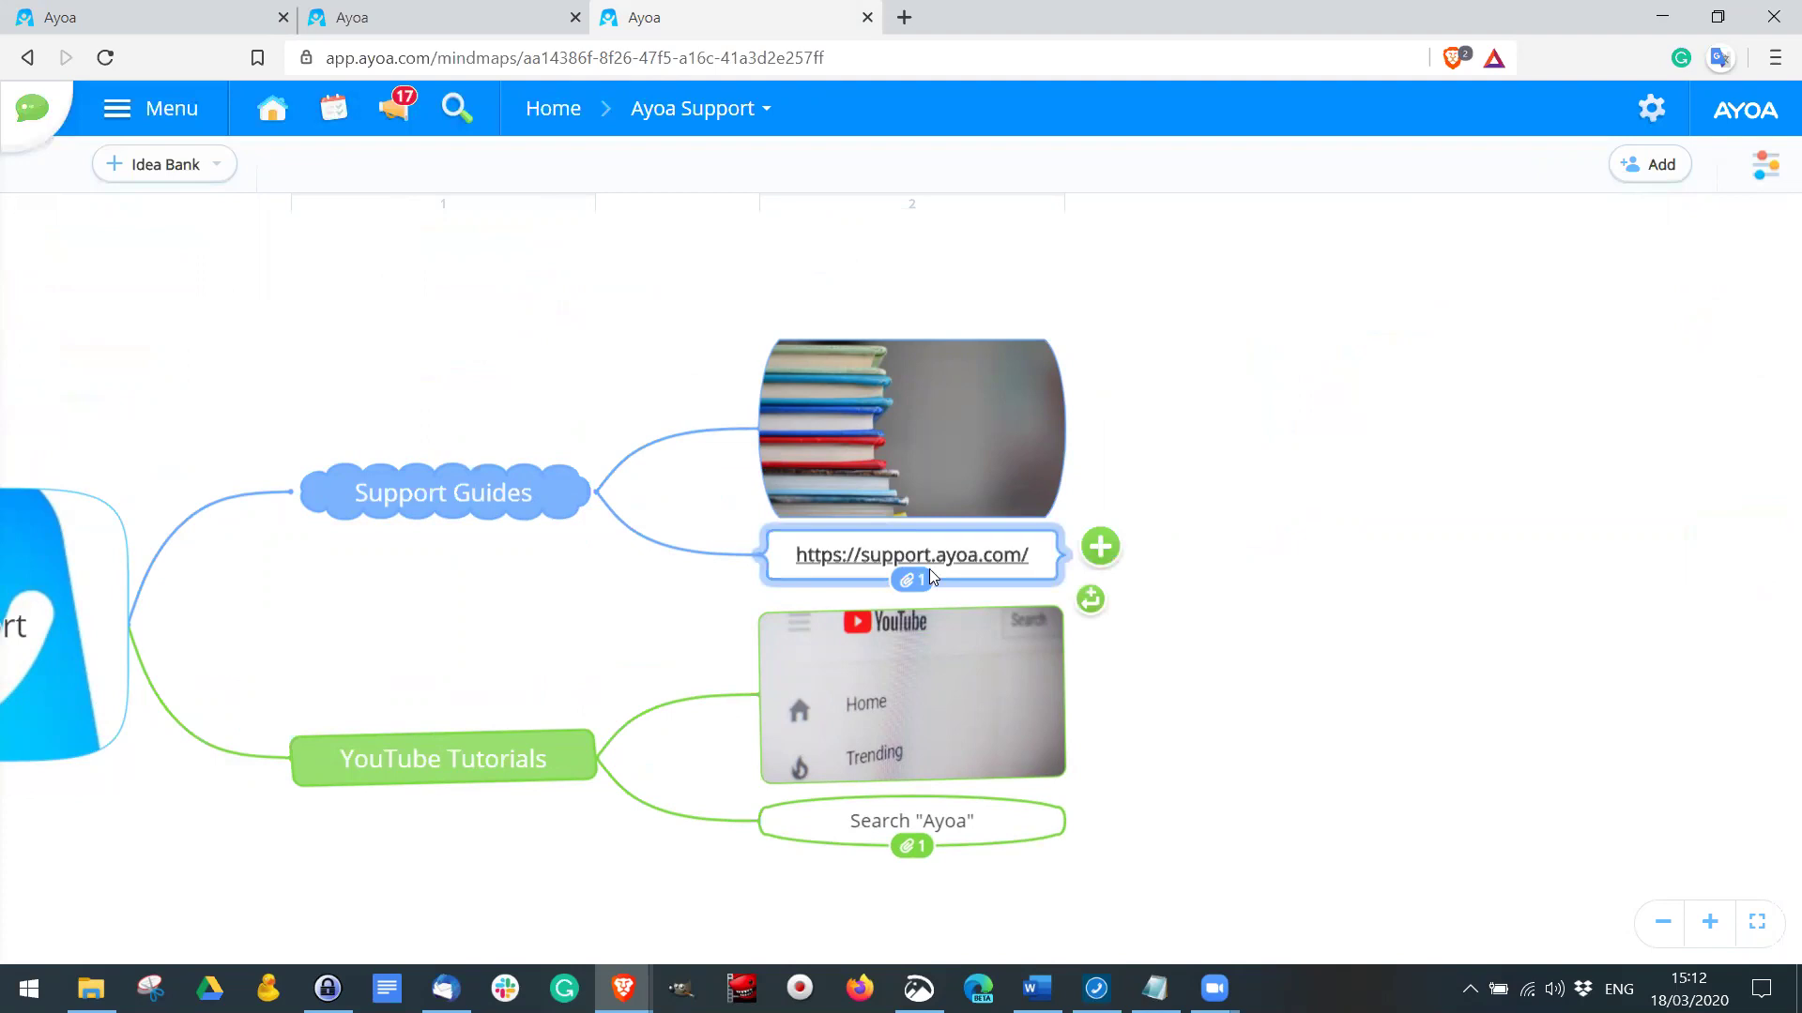
pyautogui.click(1448, 617)
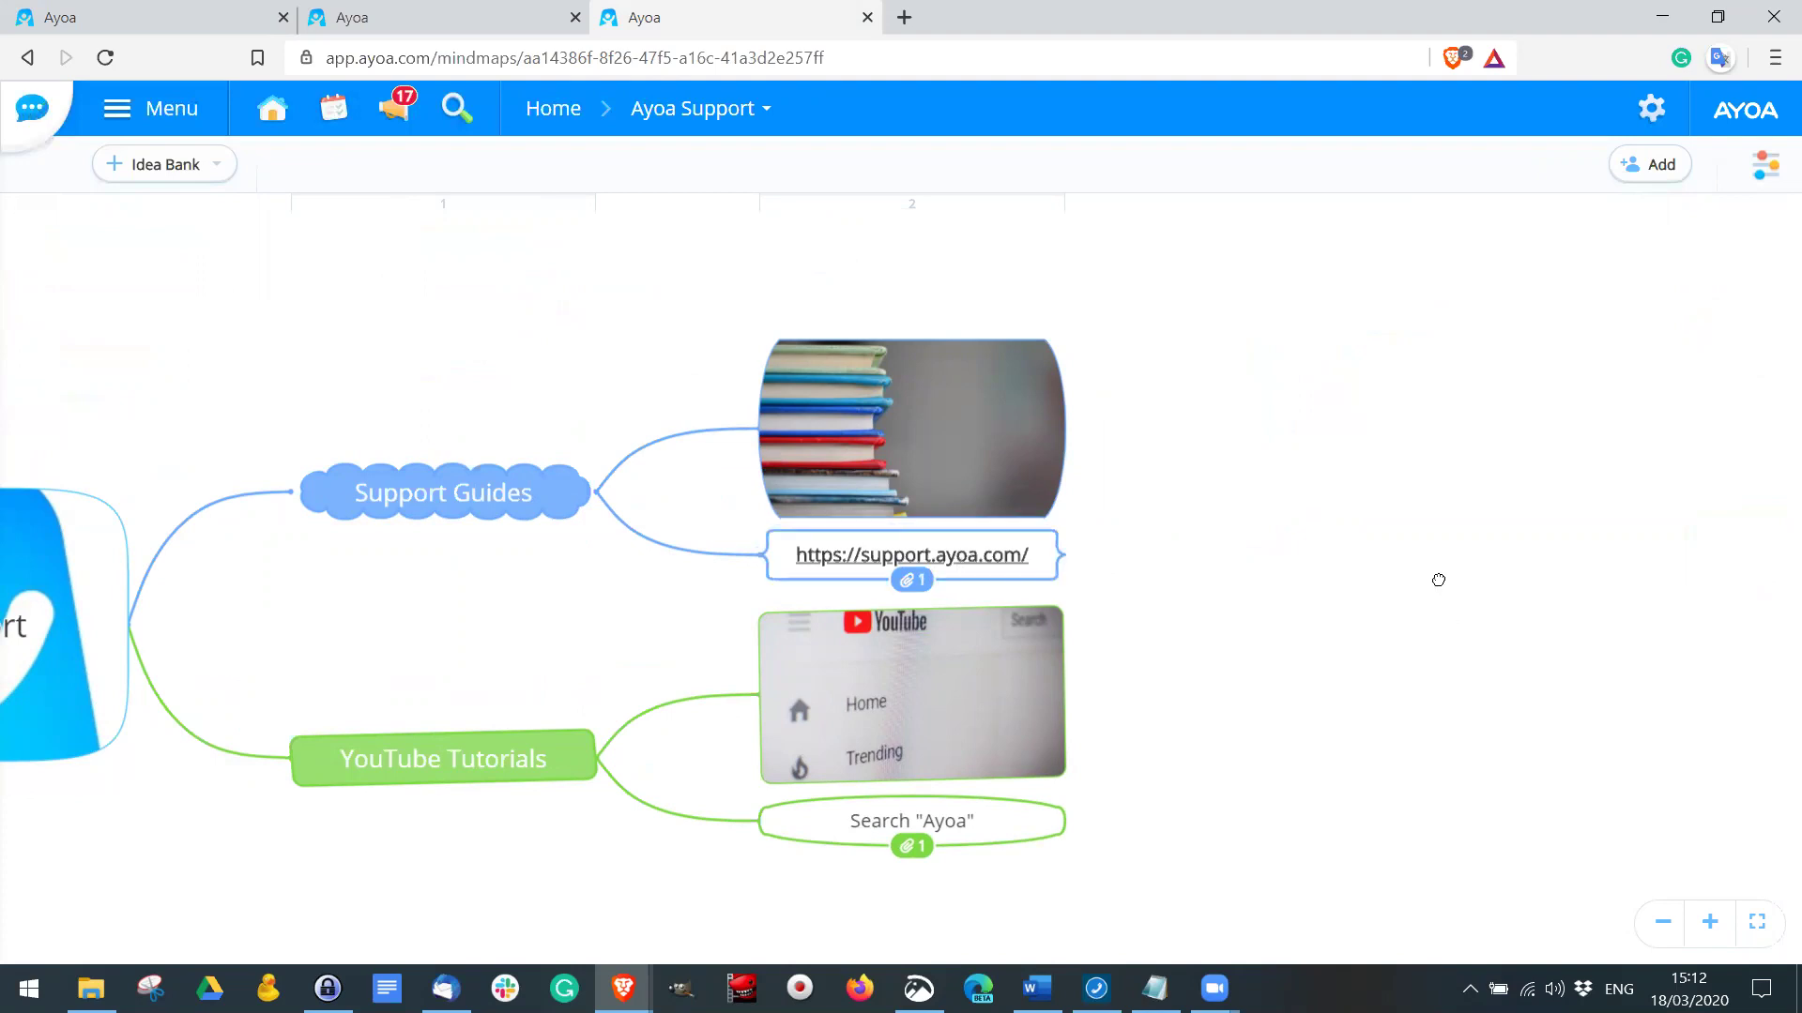
# Step: View the link attached to the Search "Ayoa" branch under YouTube Tutorials, and close its details
pyautogui.scroll(-2, 1166, 598)
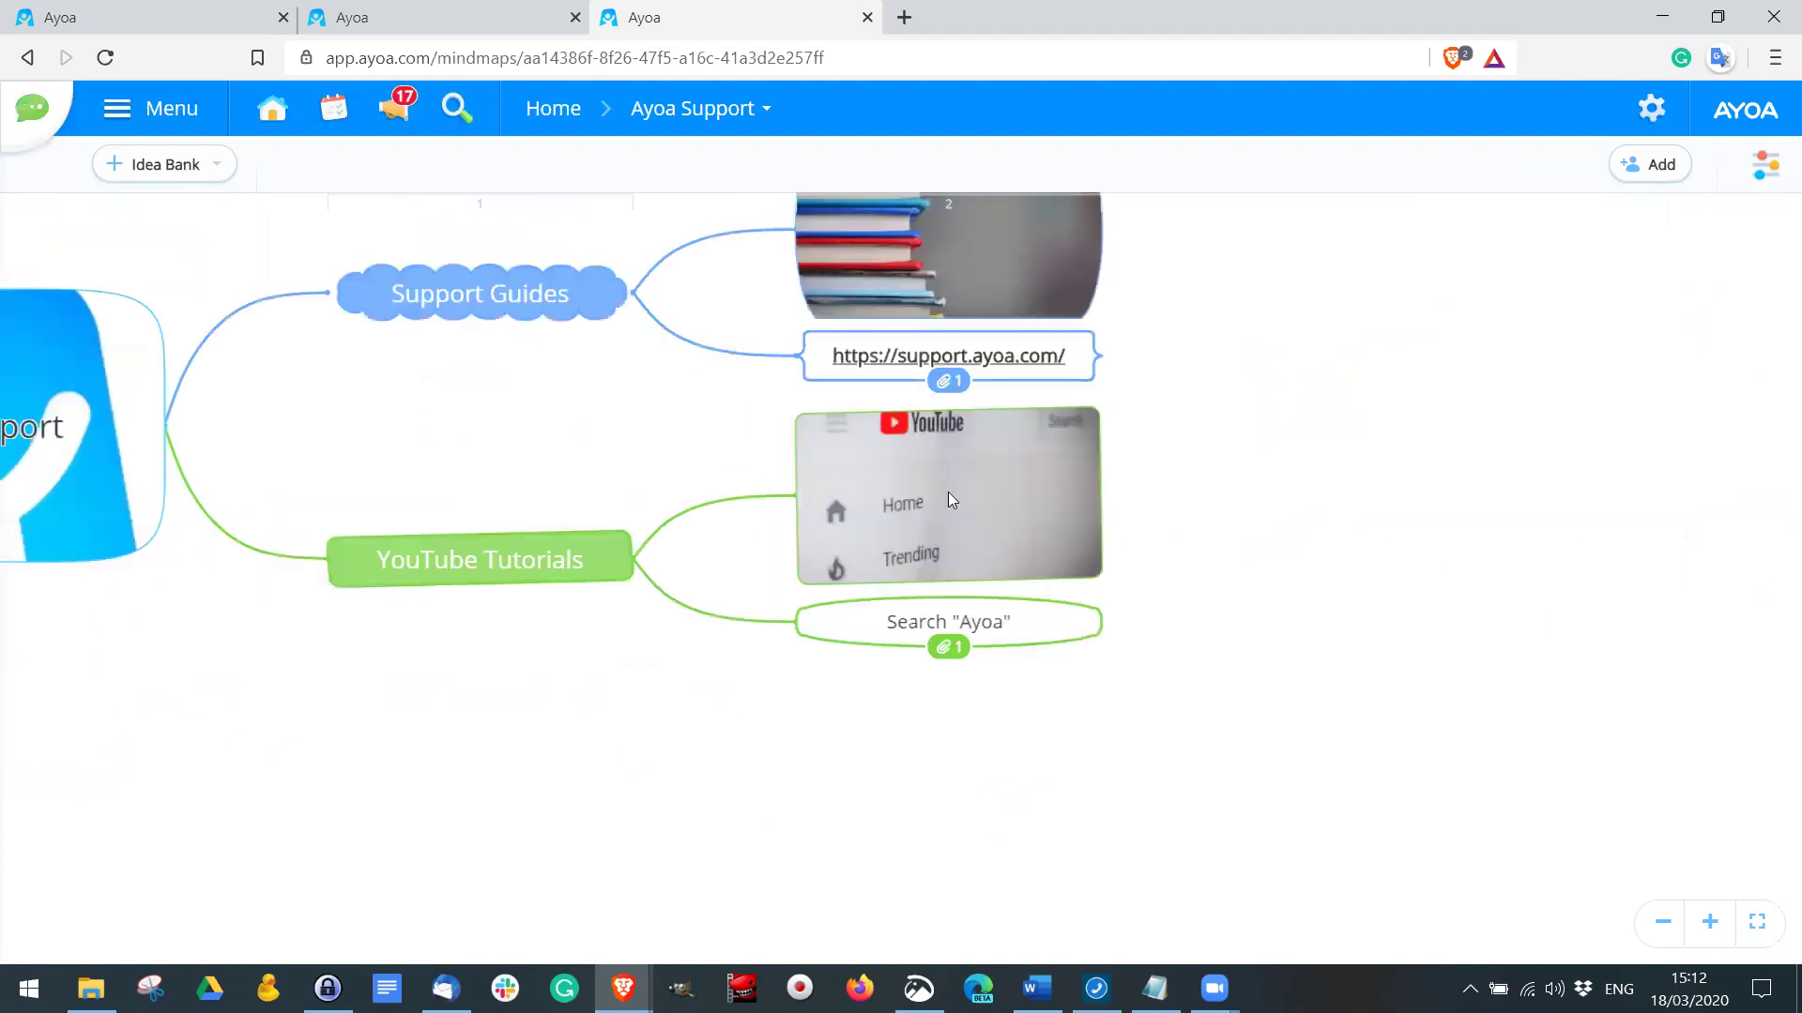
pyautogui.click(948, 650)
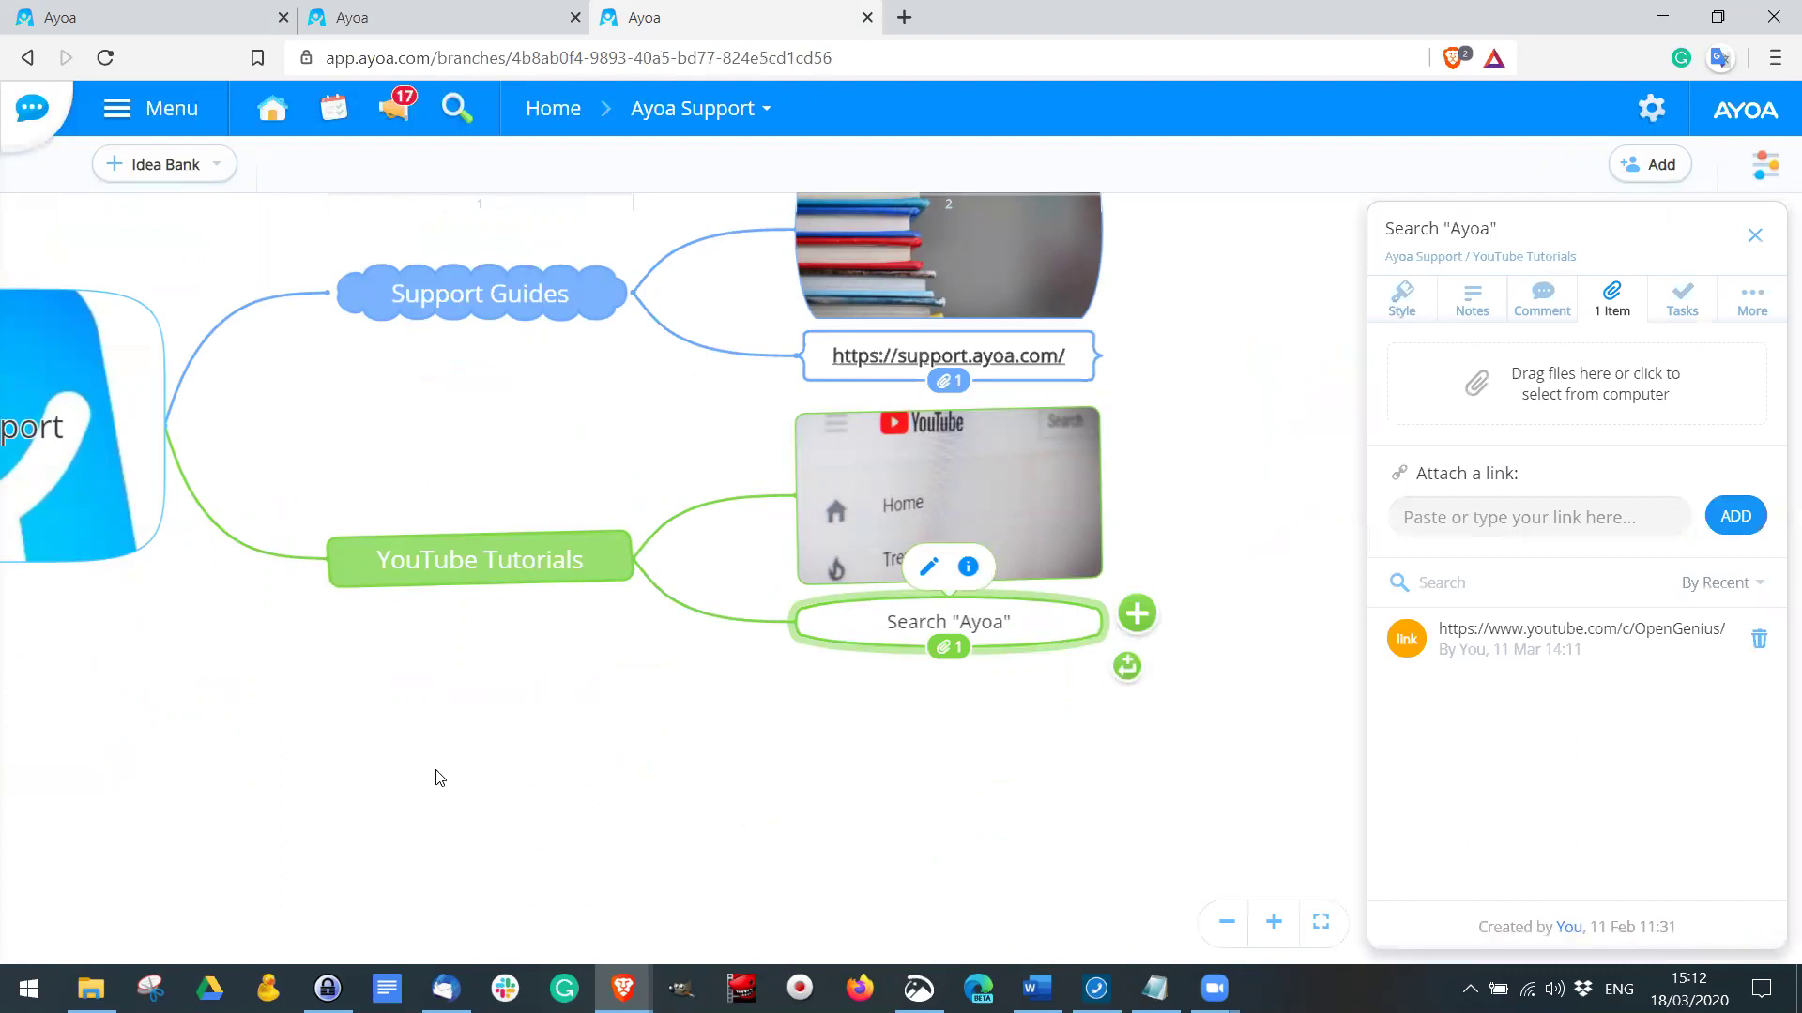
pyautogui.click(535, 786)
# Step: Examine the session dates and topics under the Weekly Webinair branch of the Ayoa Support map
pyautogui.hscroll(-5, 467, 728)
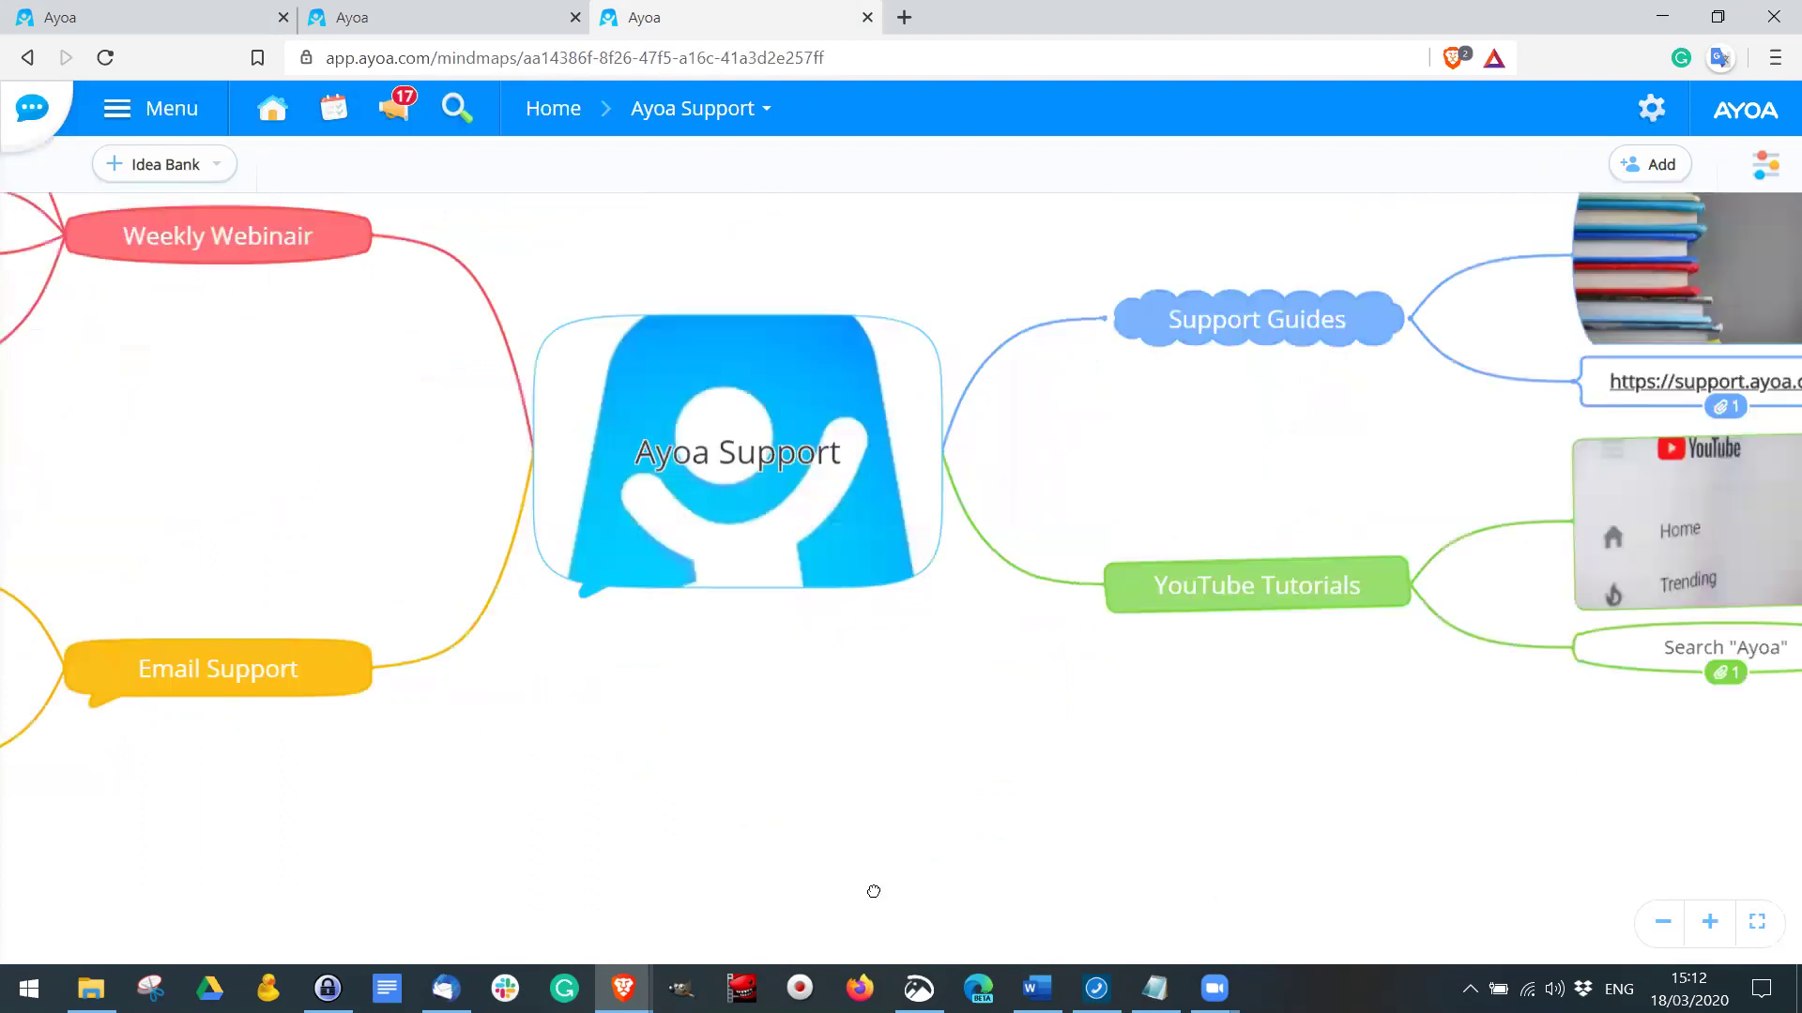
pyautogui.hscroll(-2, 454, 519)
pyautogui.hscroll(-5, 1225, 690)
pyautogui.scroll(3, 1225, 689)
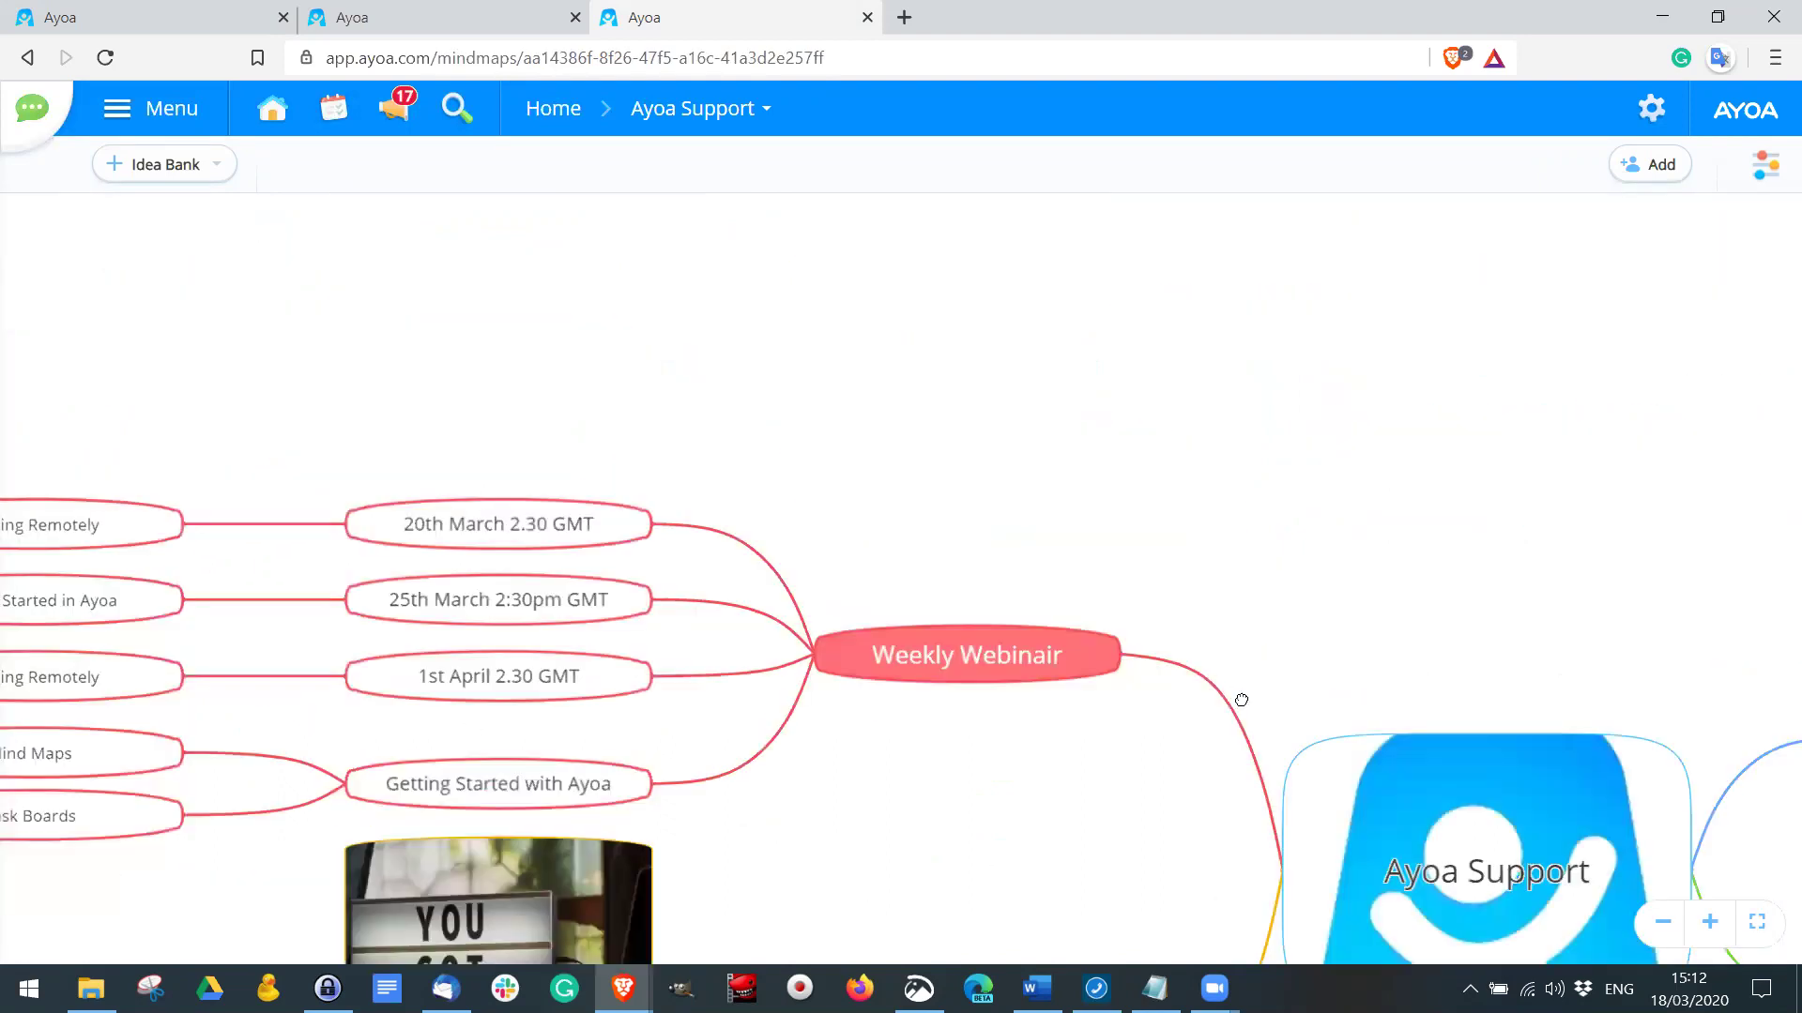
pyautogui.hscroll(-3, 1086, 655)
pyautogui.scroll(-2, 1085, 655)
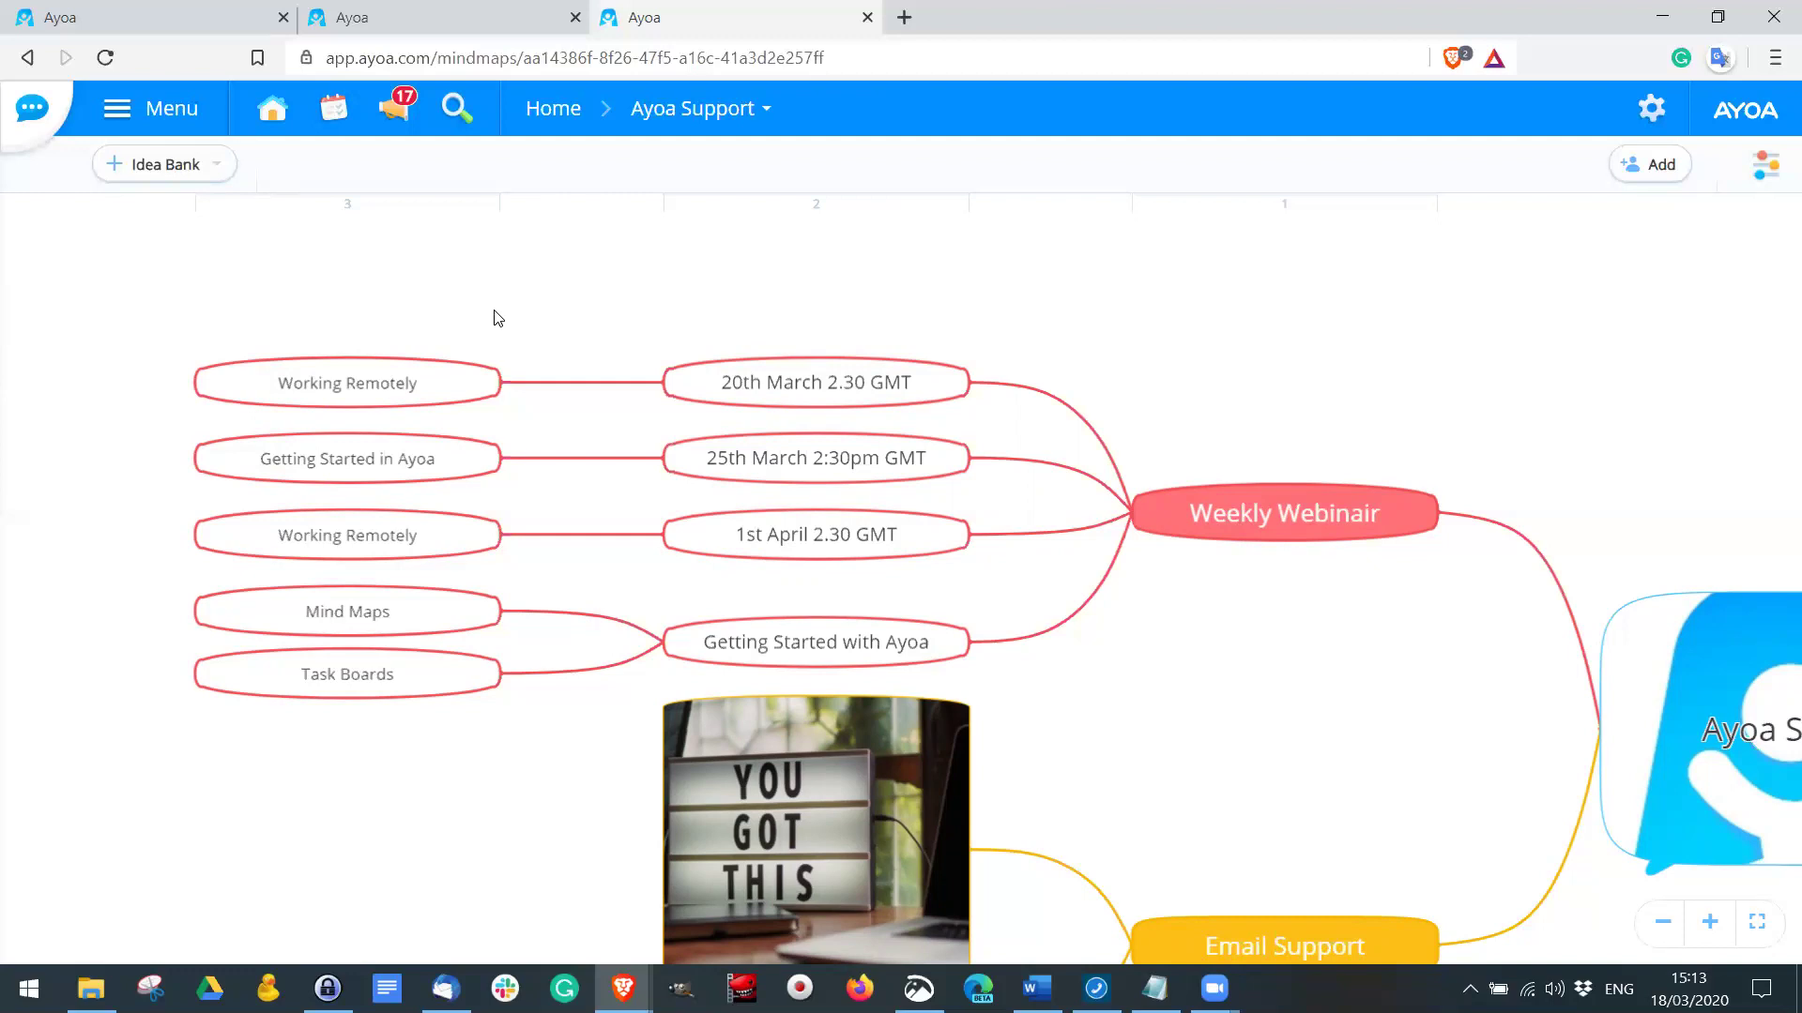
# Step: Show the Ayoa Support map in full screen with the whole Email Support branch in view
pyautogui.press('F11')
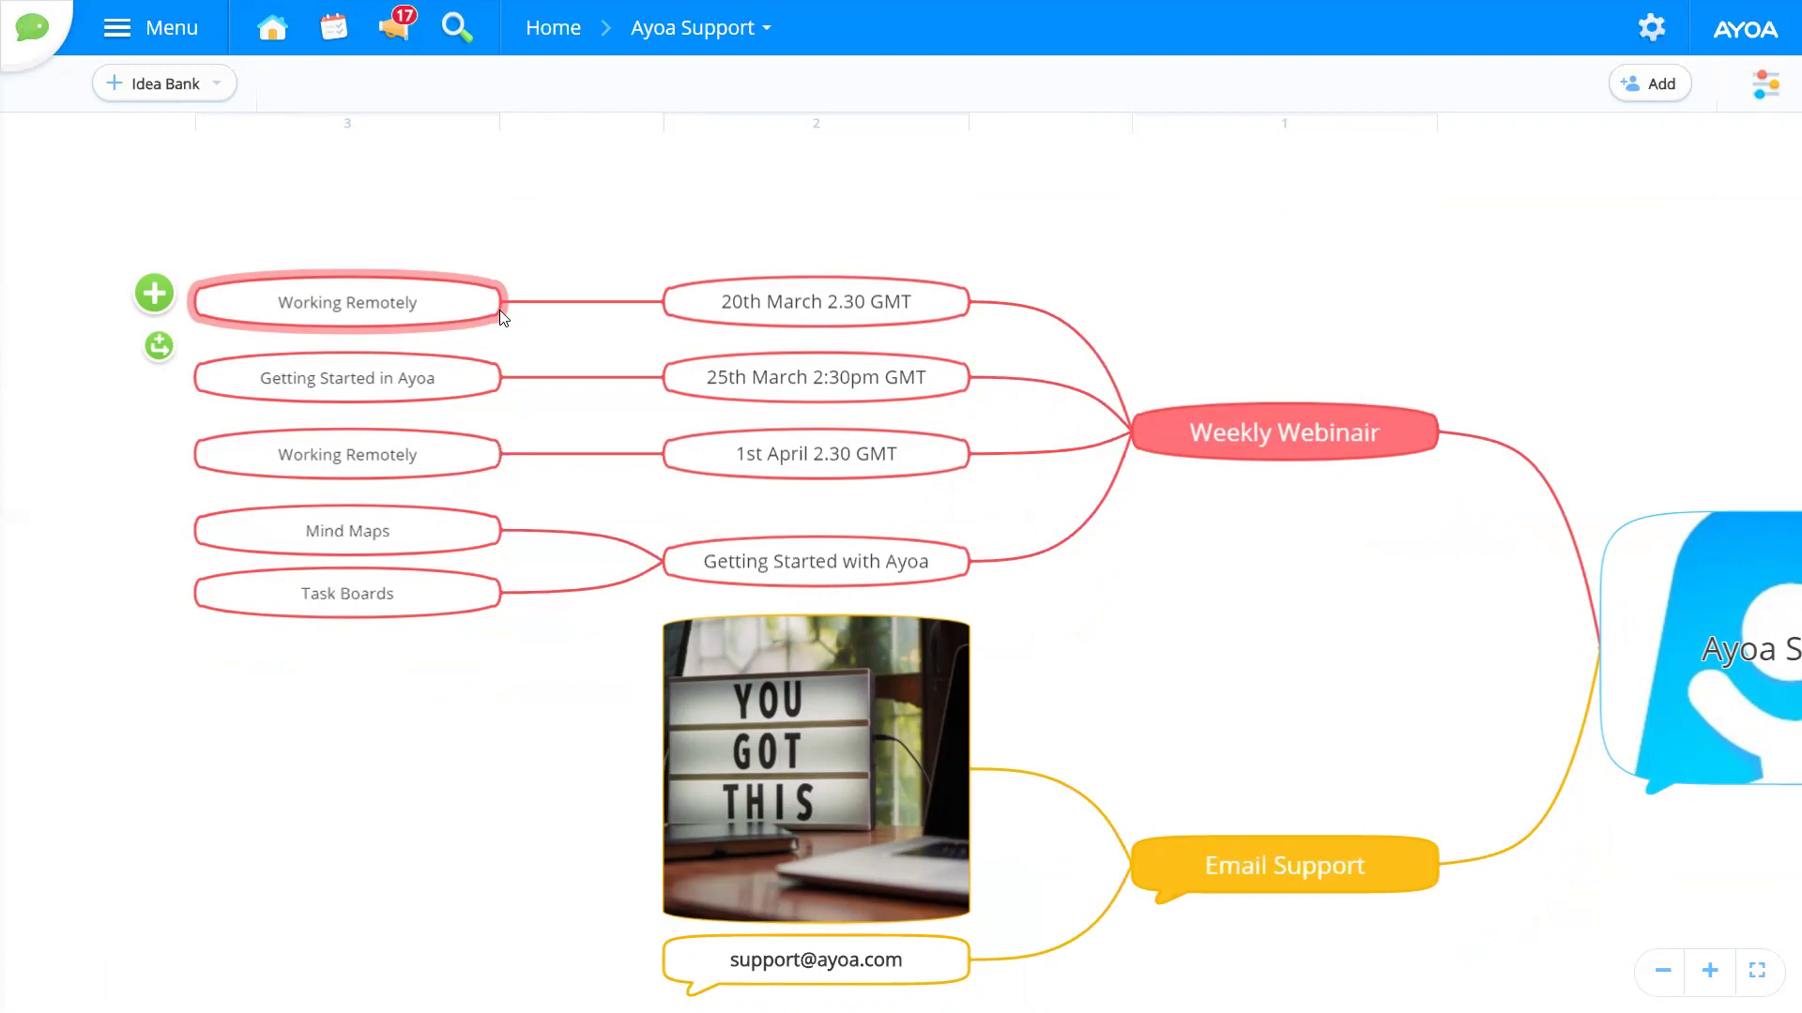
pyautogui.press('Escape')
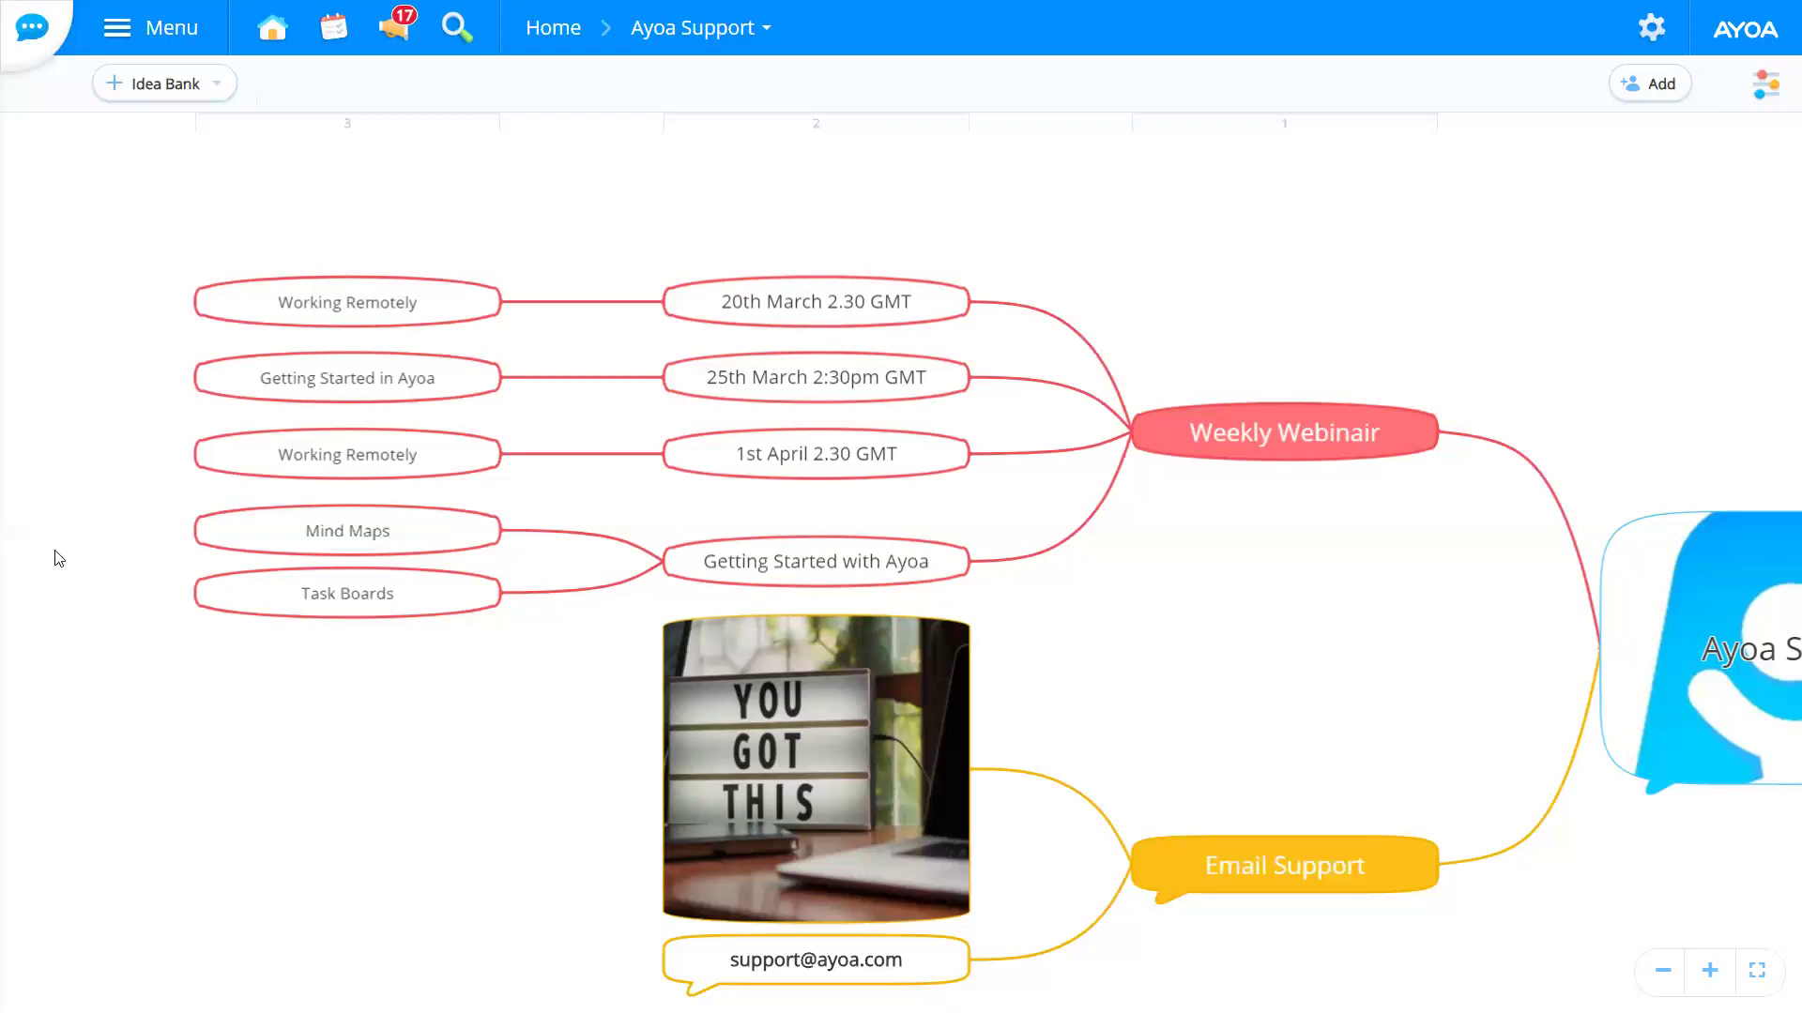
pyautogui.moveTo(294, 671); pyautogui.dragTo(33, 455)
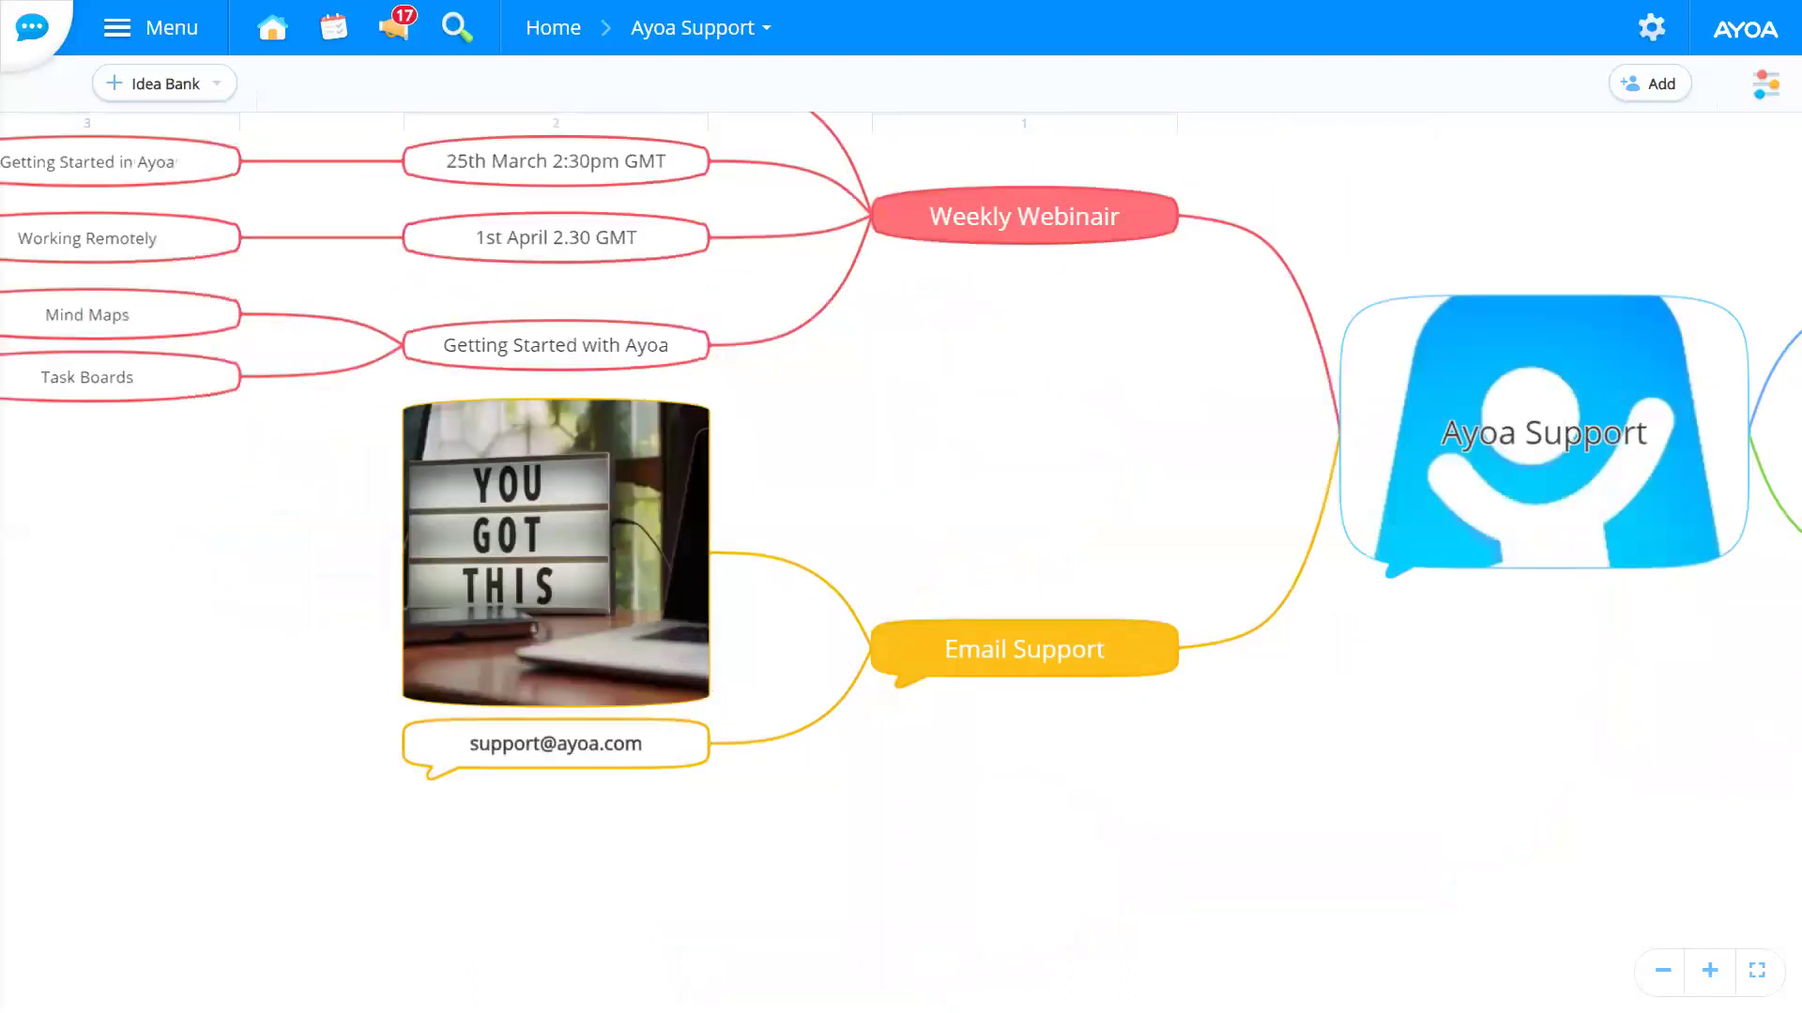